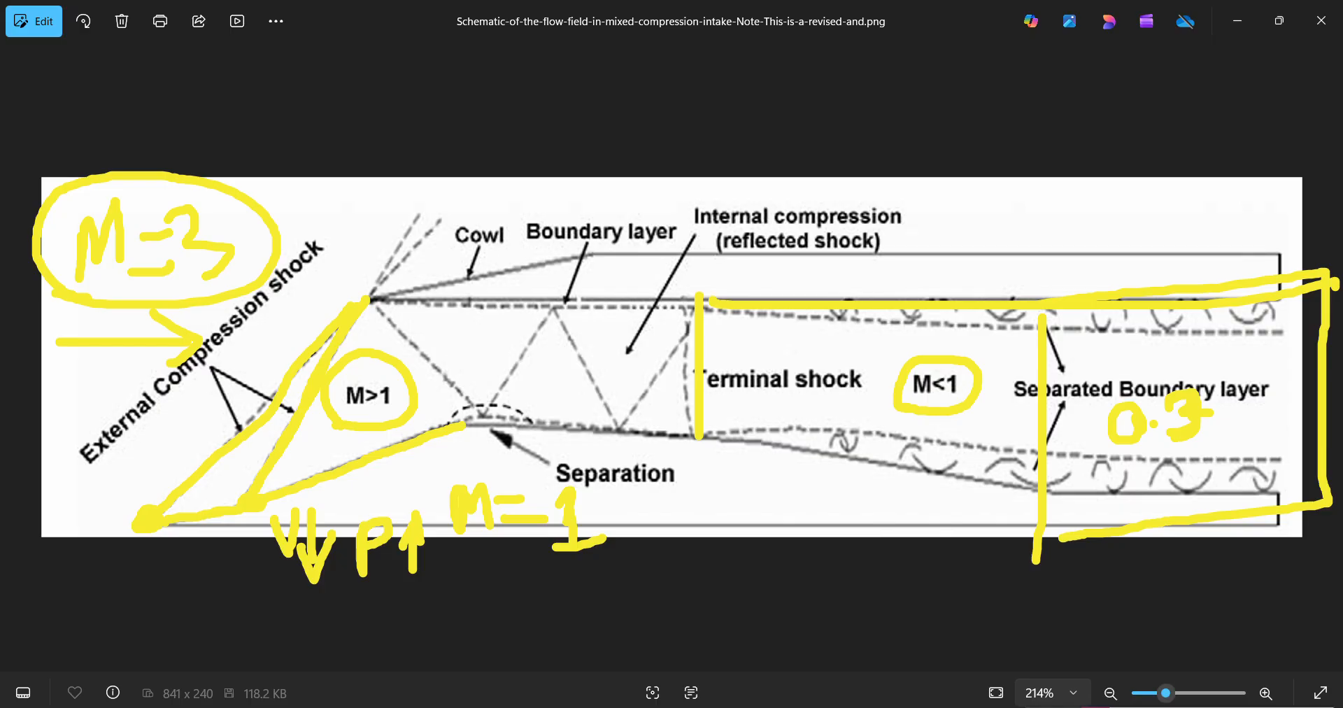
key("Escape")
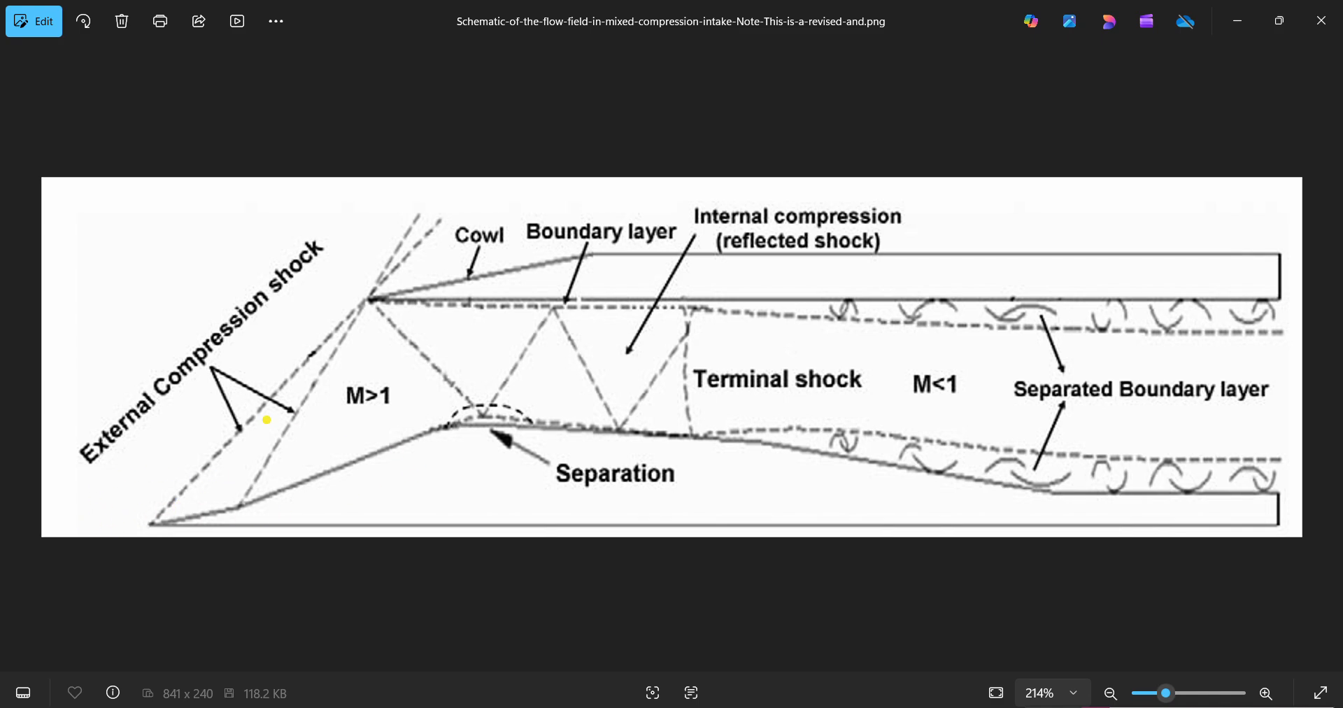
left_click_drag(115, 481, 162, 434)
left_click_drag(699, 195, 864, 186)
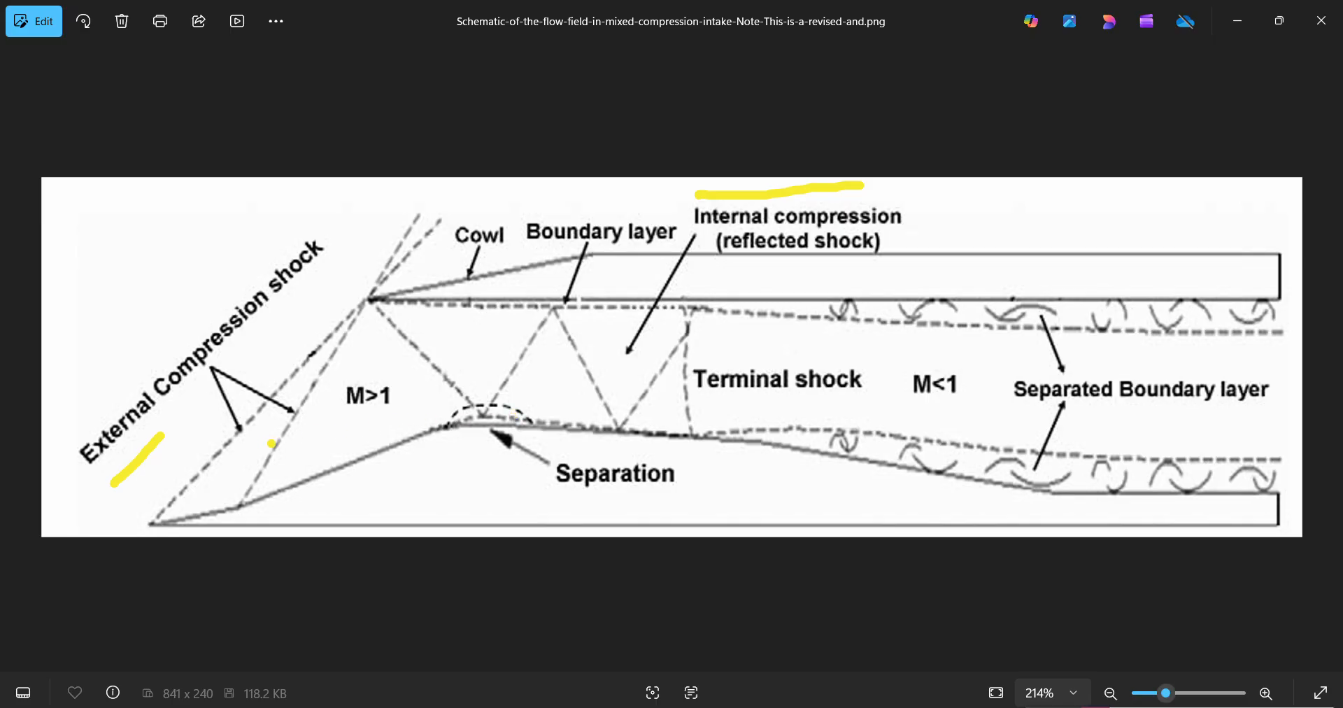
left_click_drag(122, 460, 176, 396)
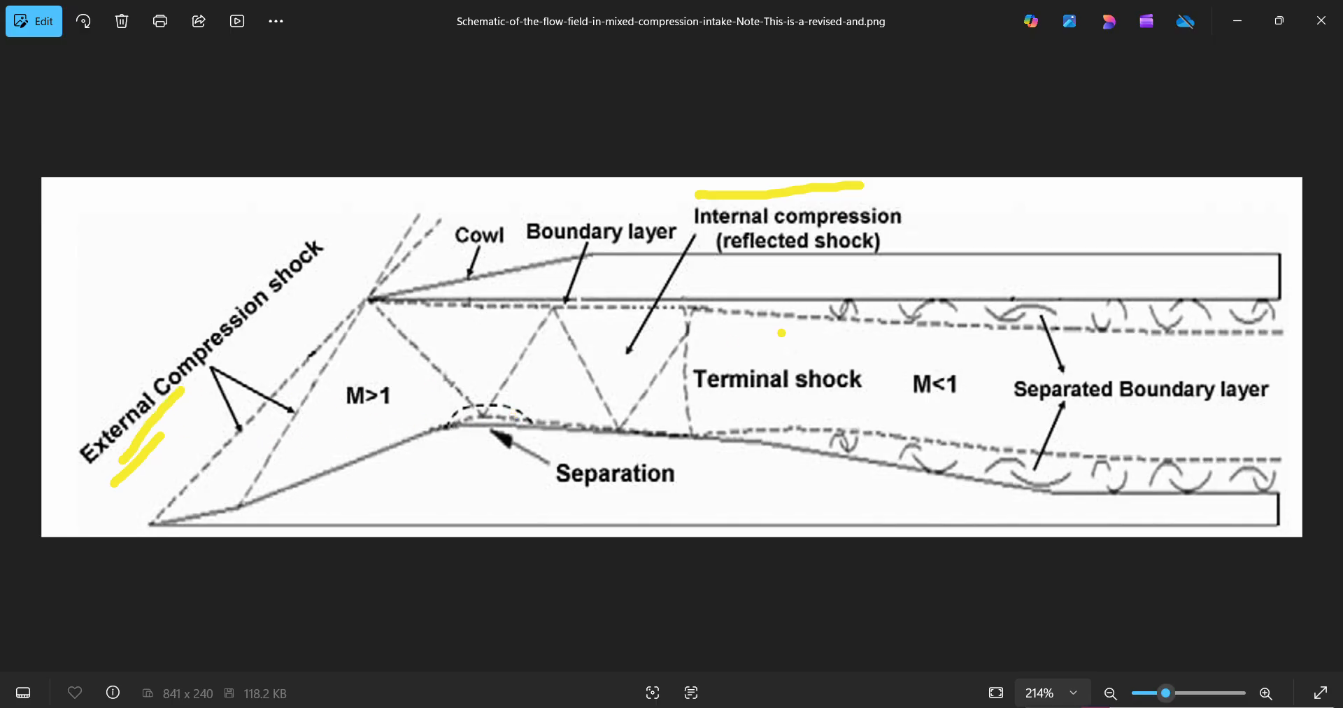
mouse_move(707, 241)
left_mouse_down()
mouse_move(826, 216)
mouse_move(915, 225)
left_mouse_up()
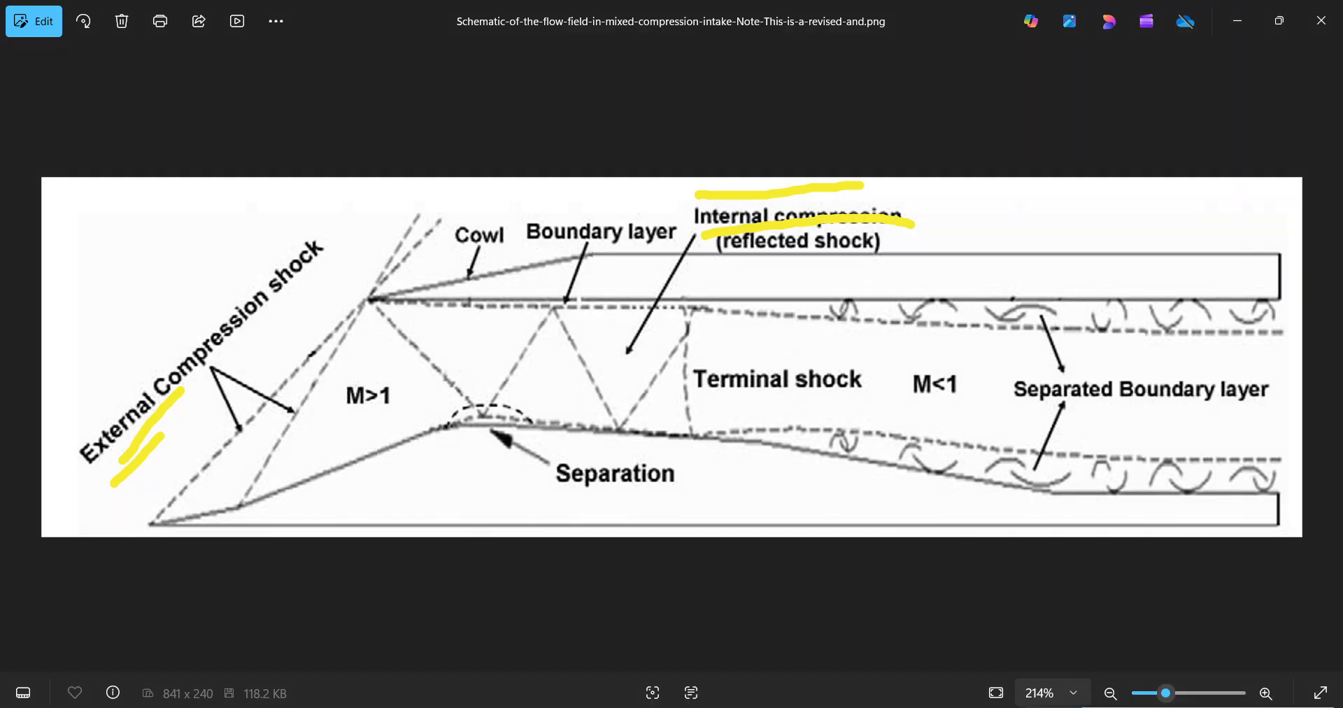
- Switch to Ansys Workbench and add a Fluid Flow (Fluent) analysis system to the project schematic, keeping its default name
key("alt+Tab")
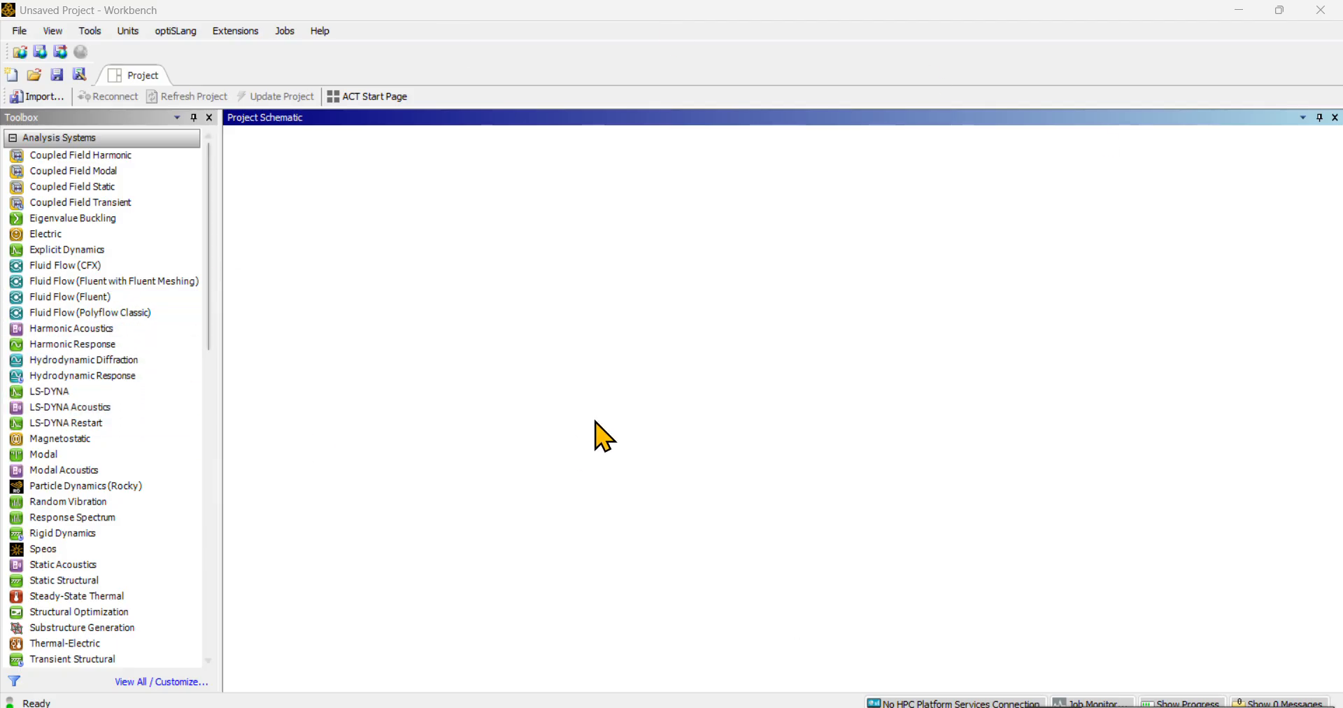
left_click_drag(98, 306, 298, 216)
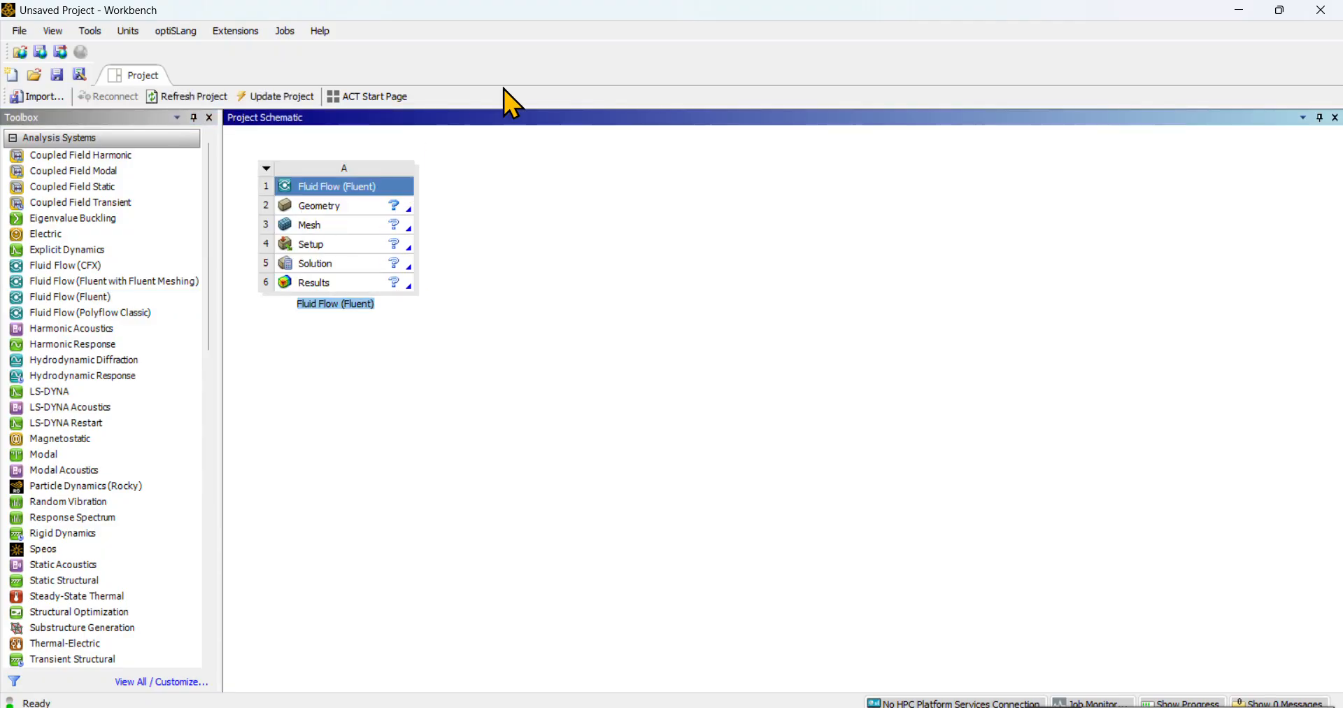
key("Return")
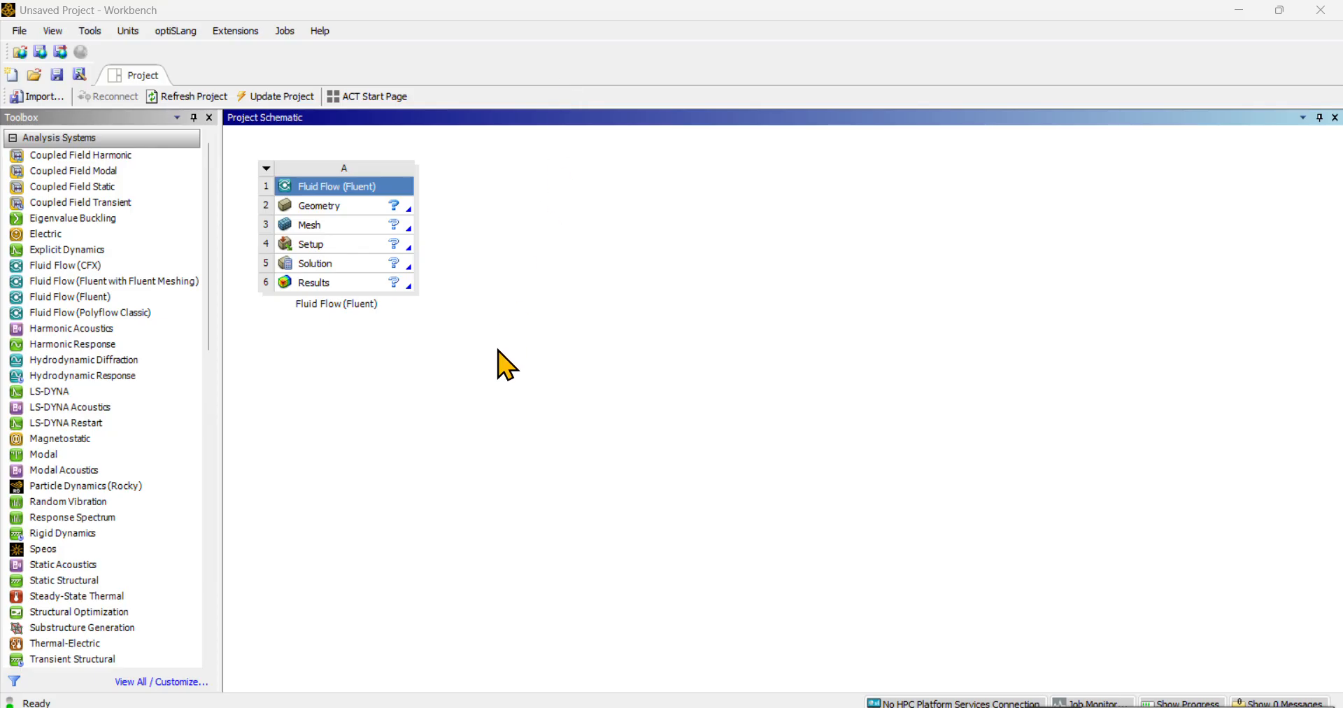
- Set the analysis type of the Fluid Flow system's geometry to 2D in its properties
left_click(340, 206)
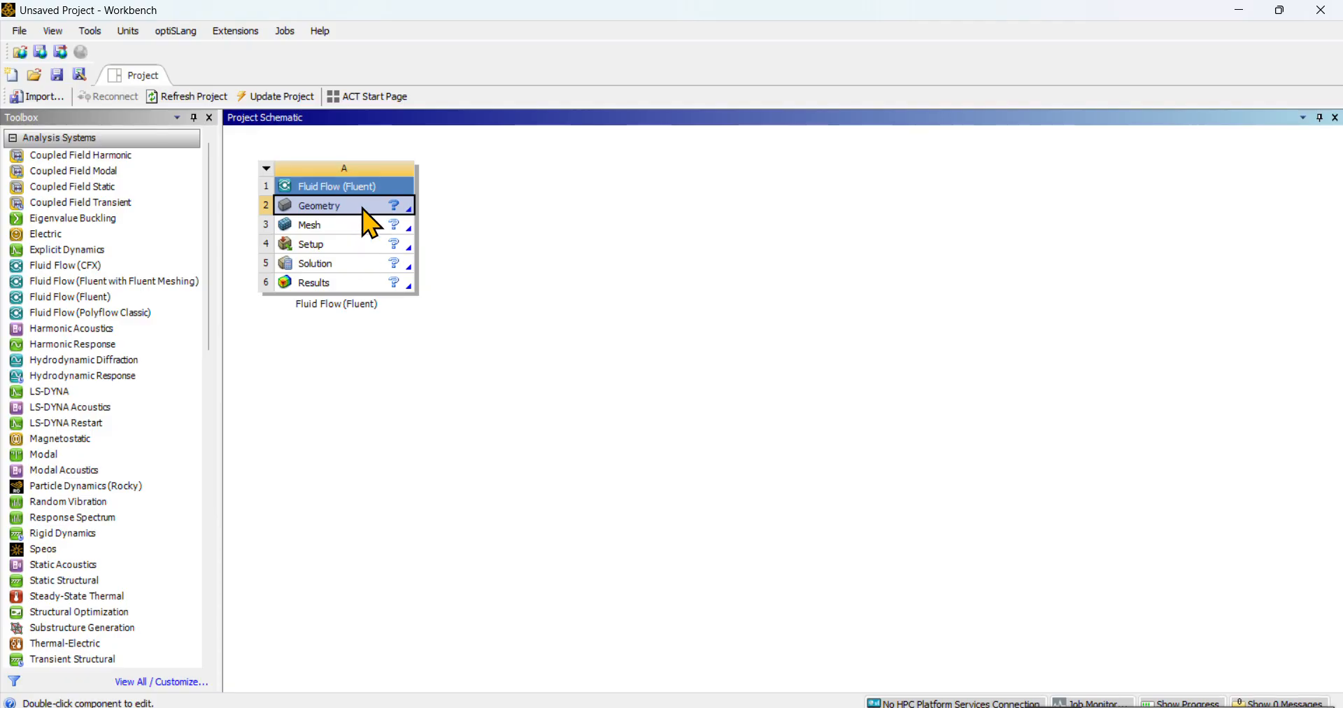
right_click(358, 208)
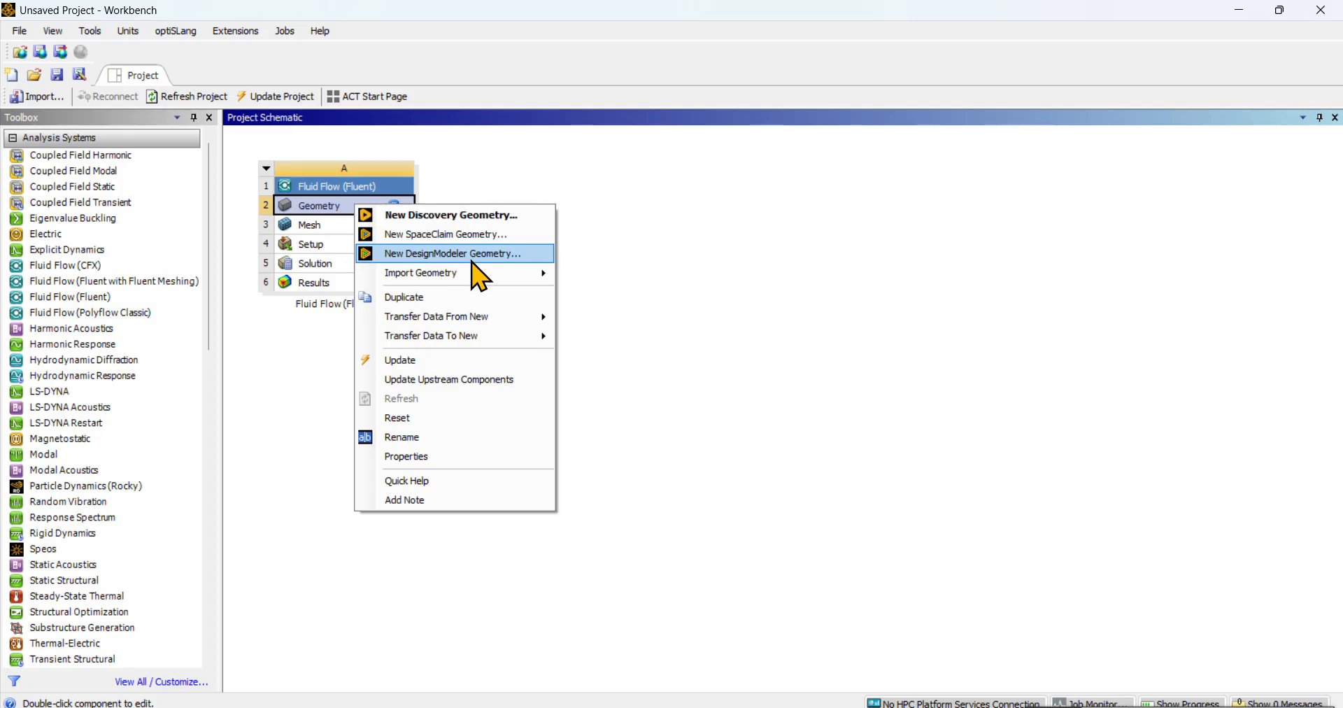
left_click(488, 457)
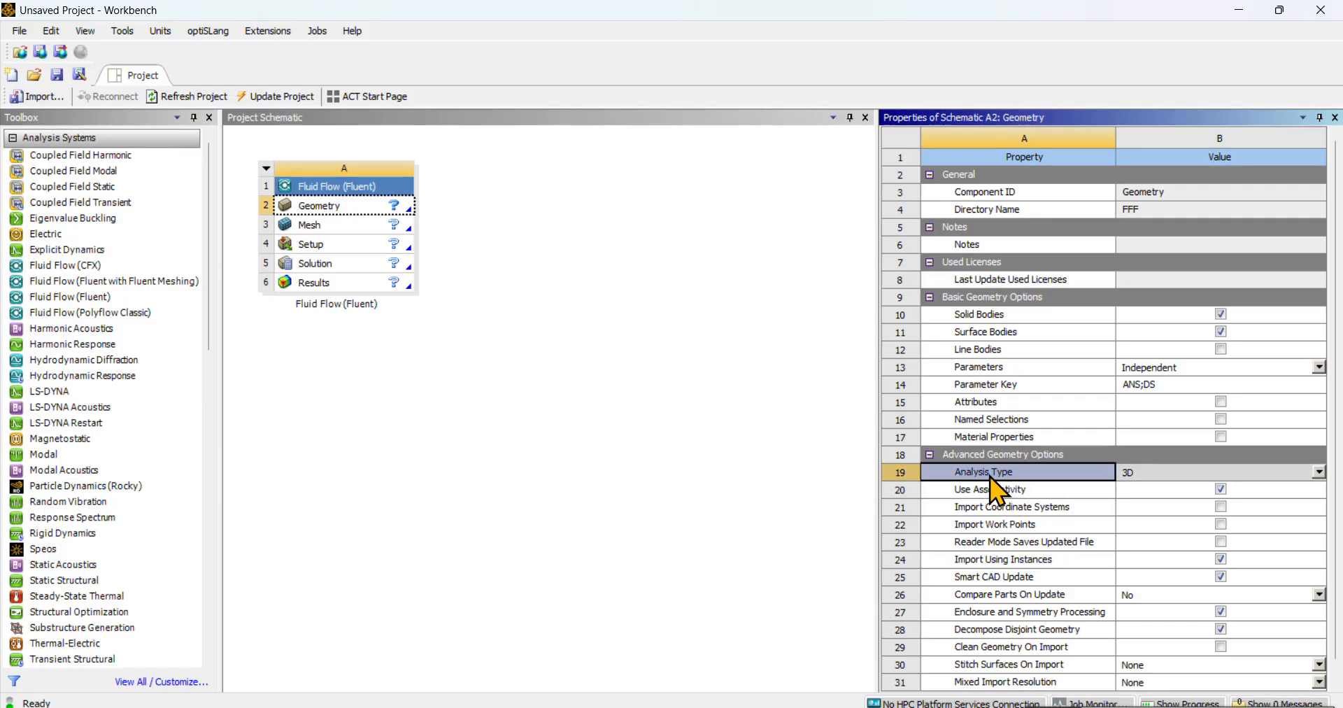
left_click(1177, 474)
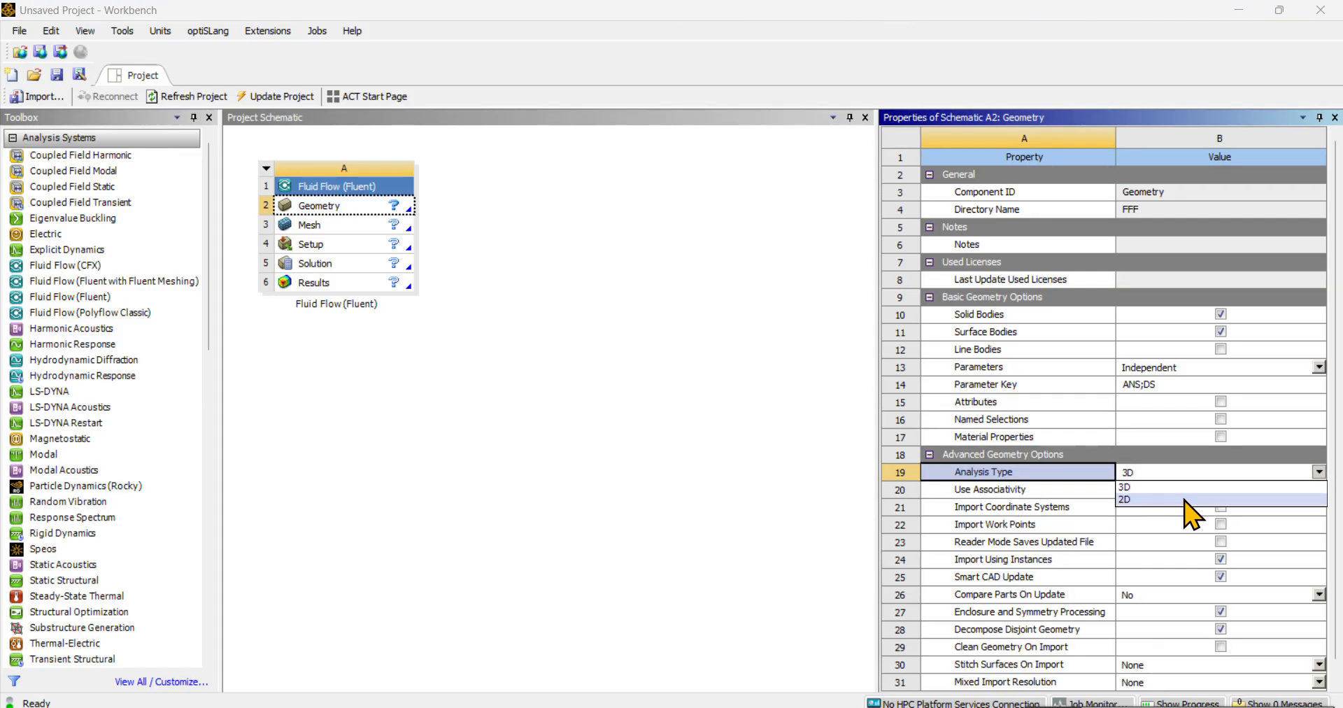
left_click(1185, 499)
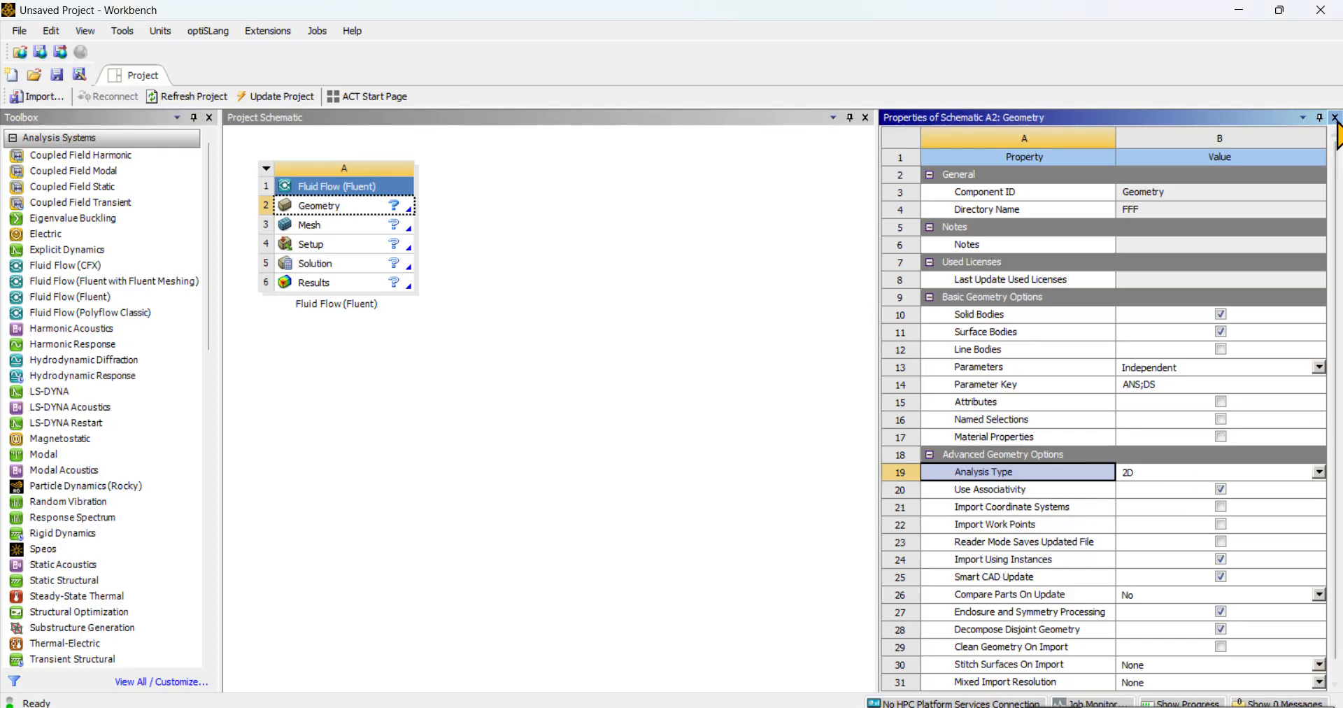
left_click(1336, 118)
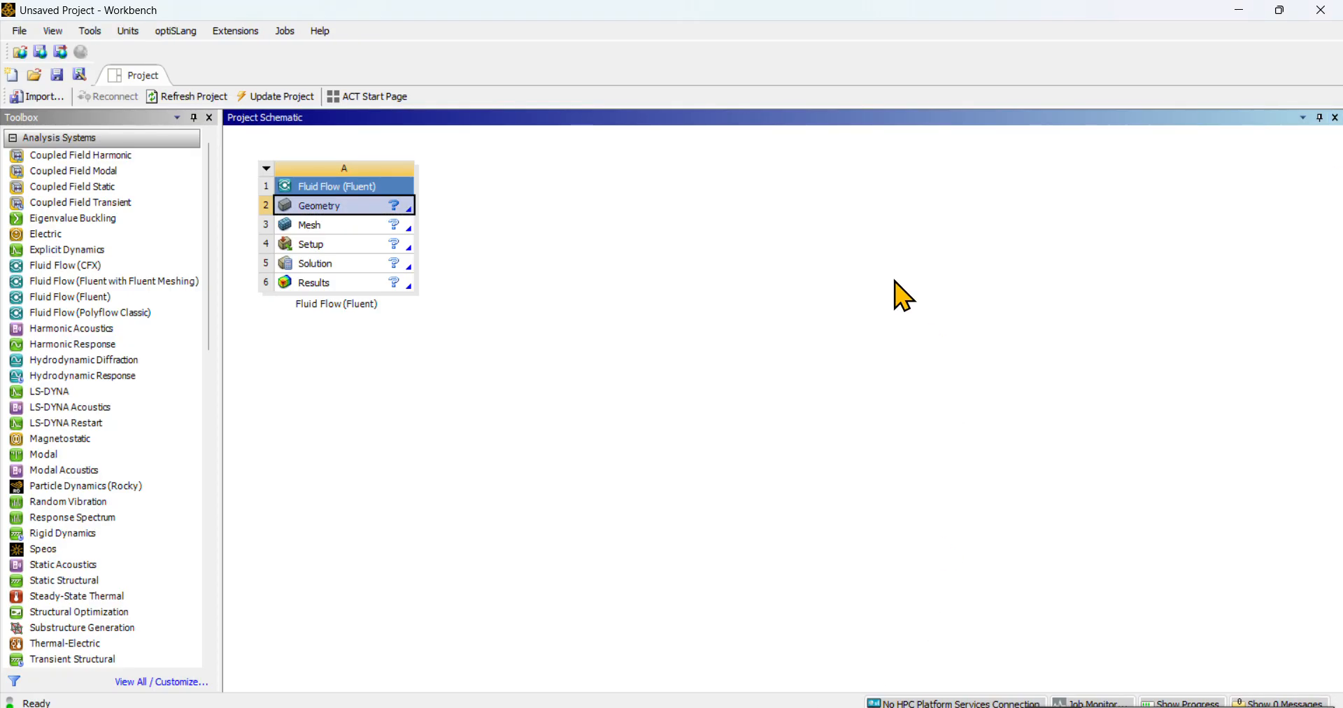
- Create a new DesignModeler geometry for the Fluid Flow system and set its length units to millimetres
right_click(354, 212)
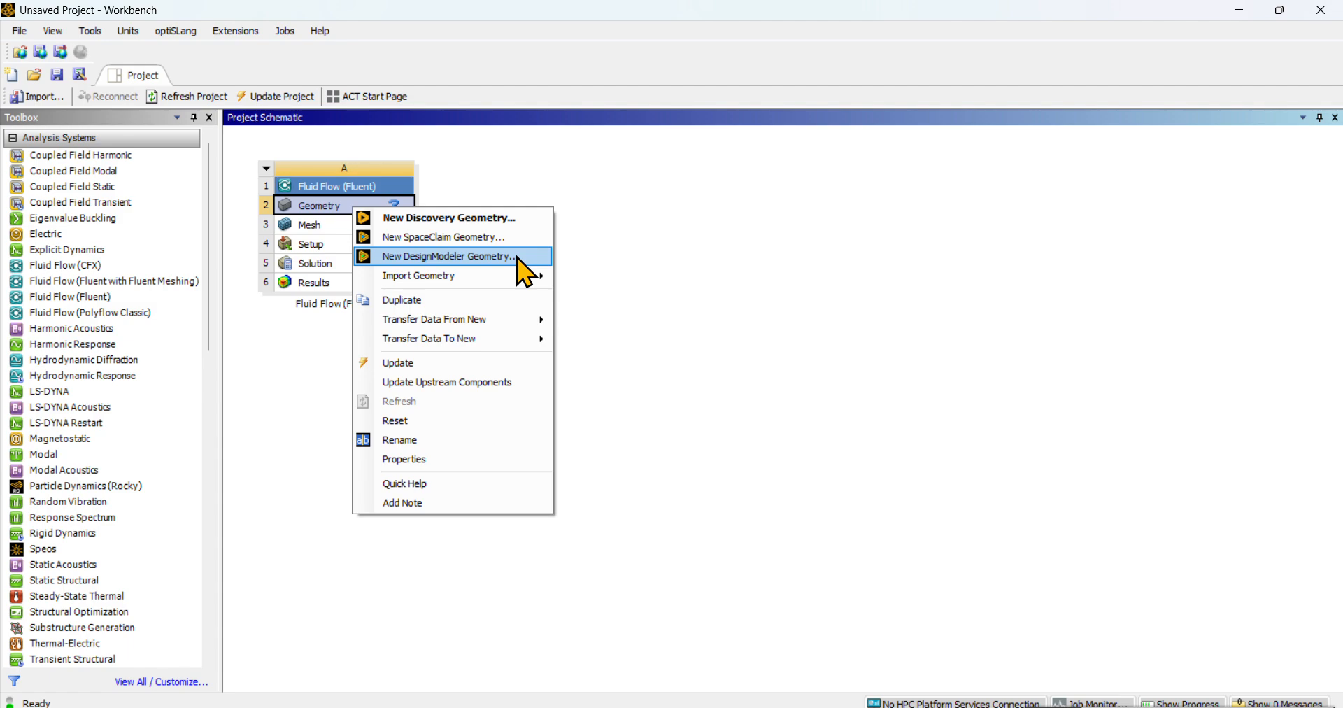
left_click(519, 257)
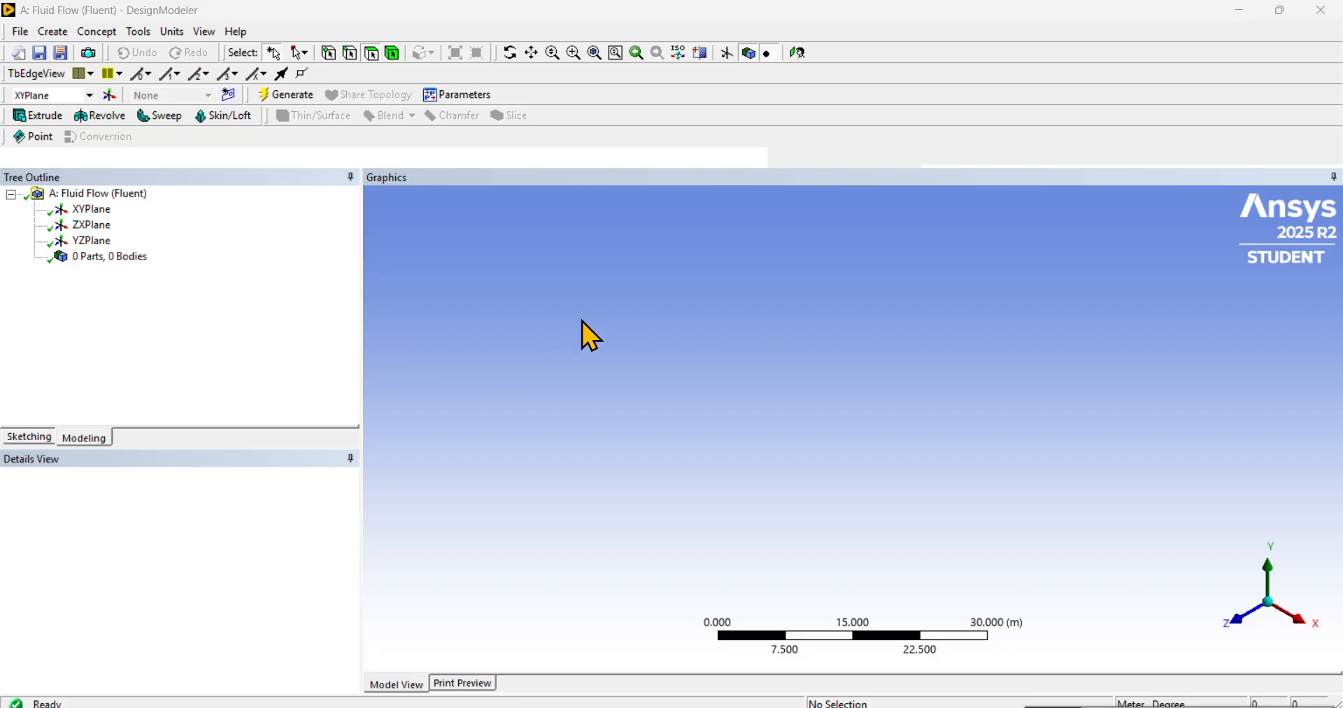
left_click(172, 35)
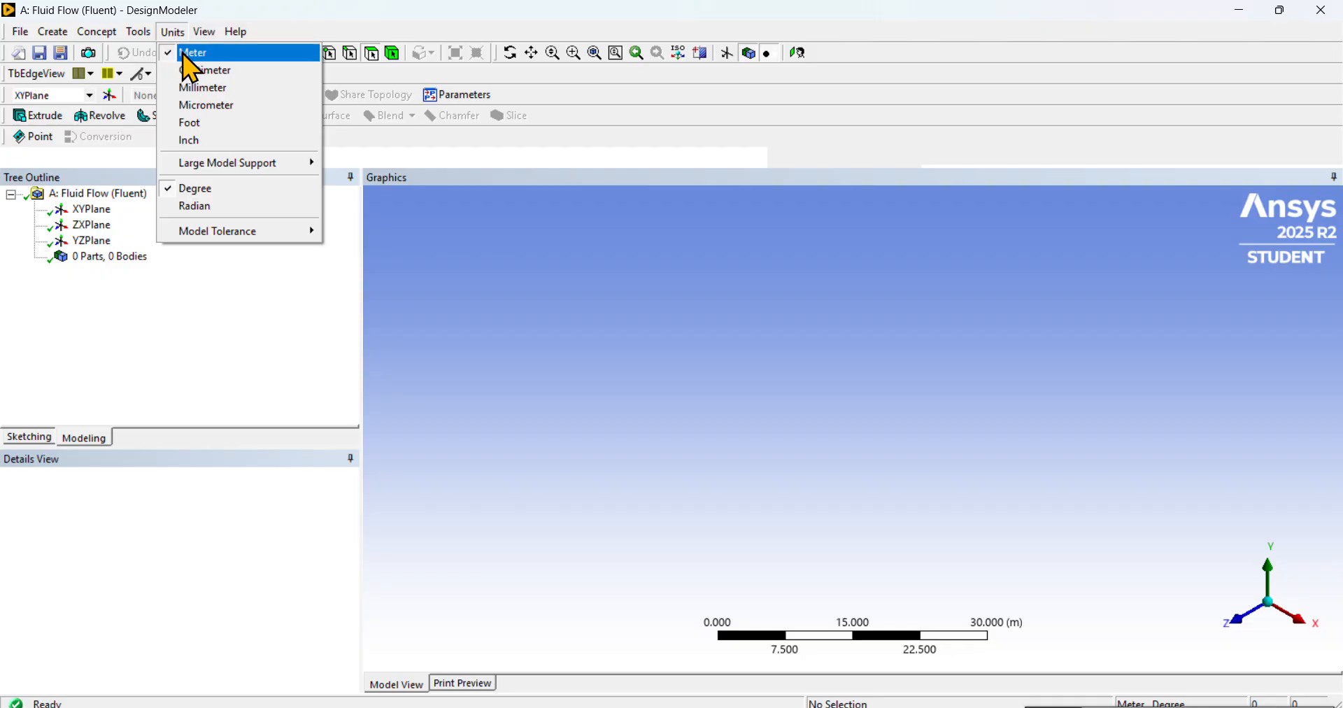
left_click(235, 89)
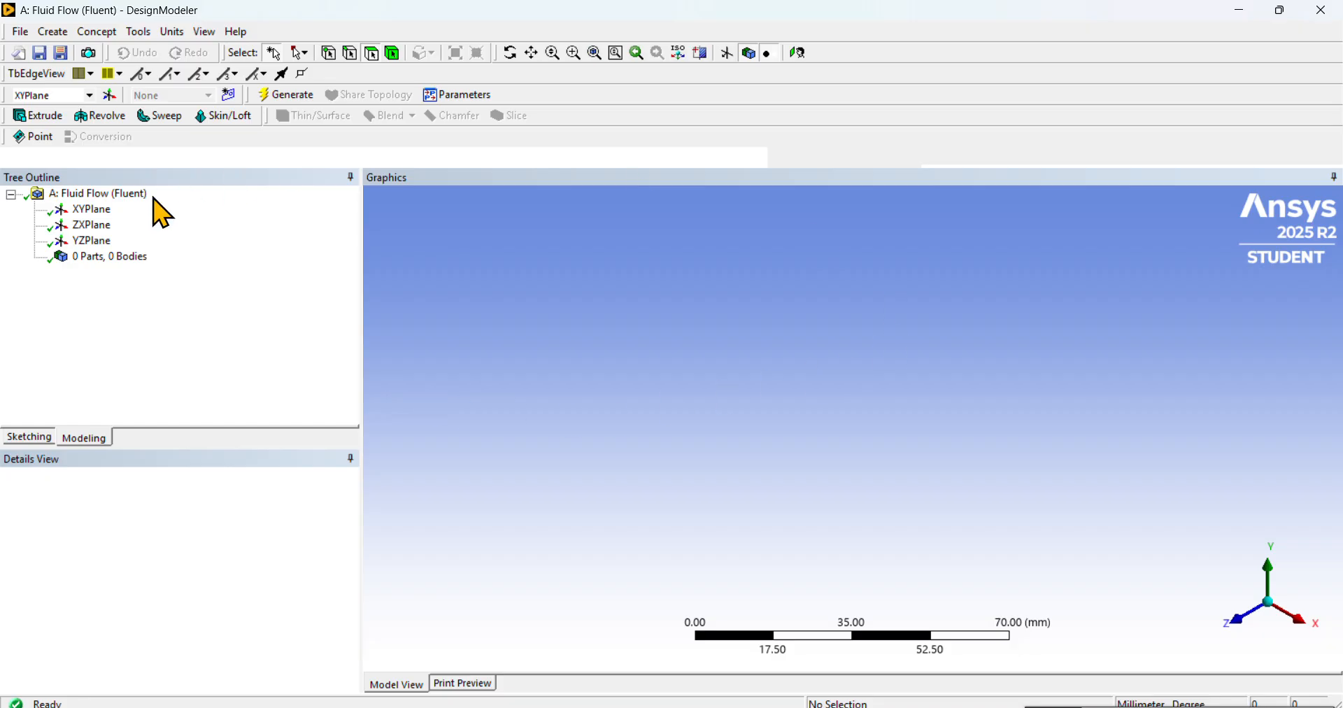
- Sketch a horizontal line on the XYPlane, above the X axis and starting about 13 mm from the positive side of the Y axis
left_click(91, 210)
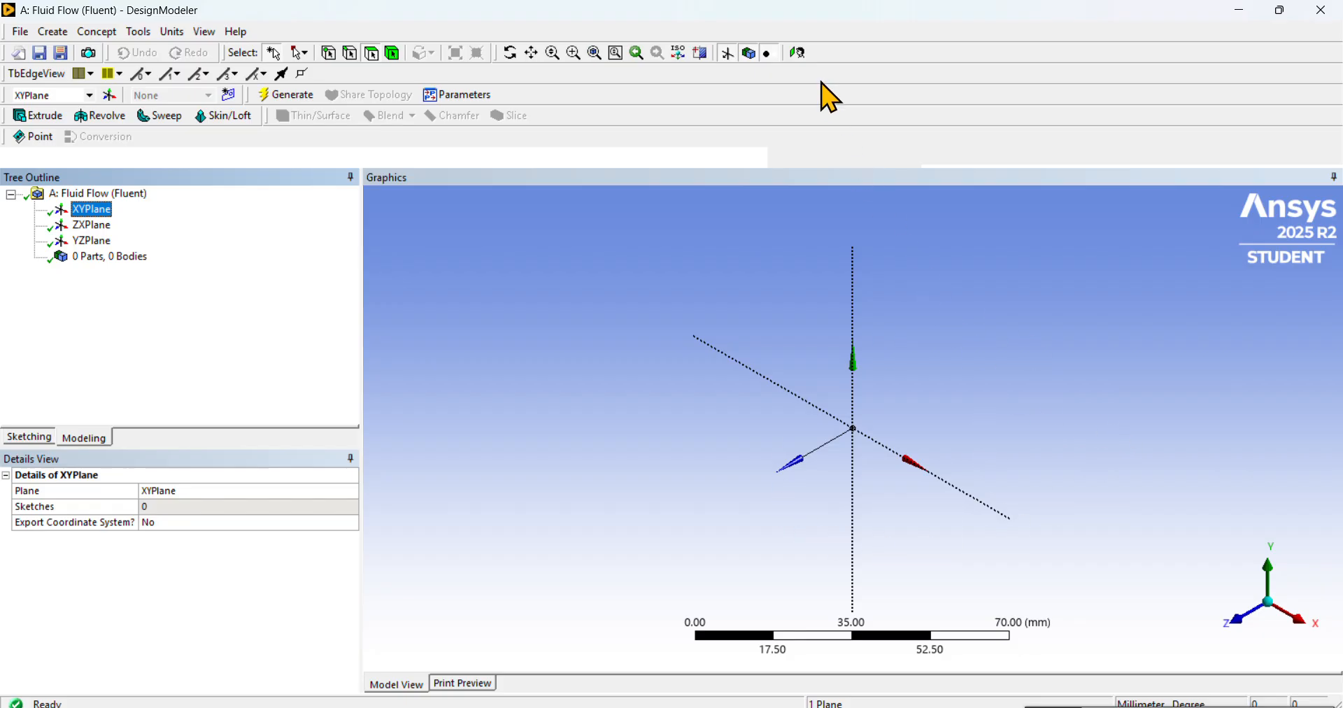
left_click(799, 52)
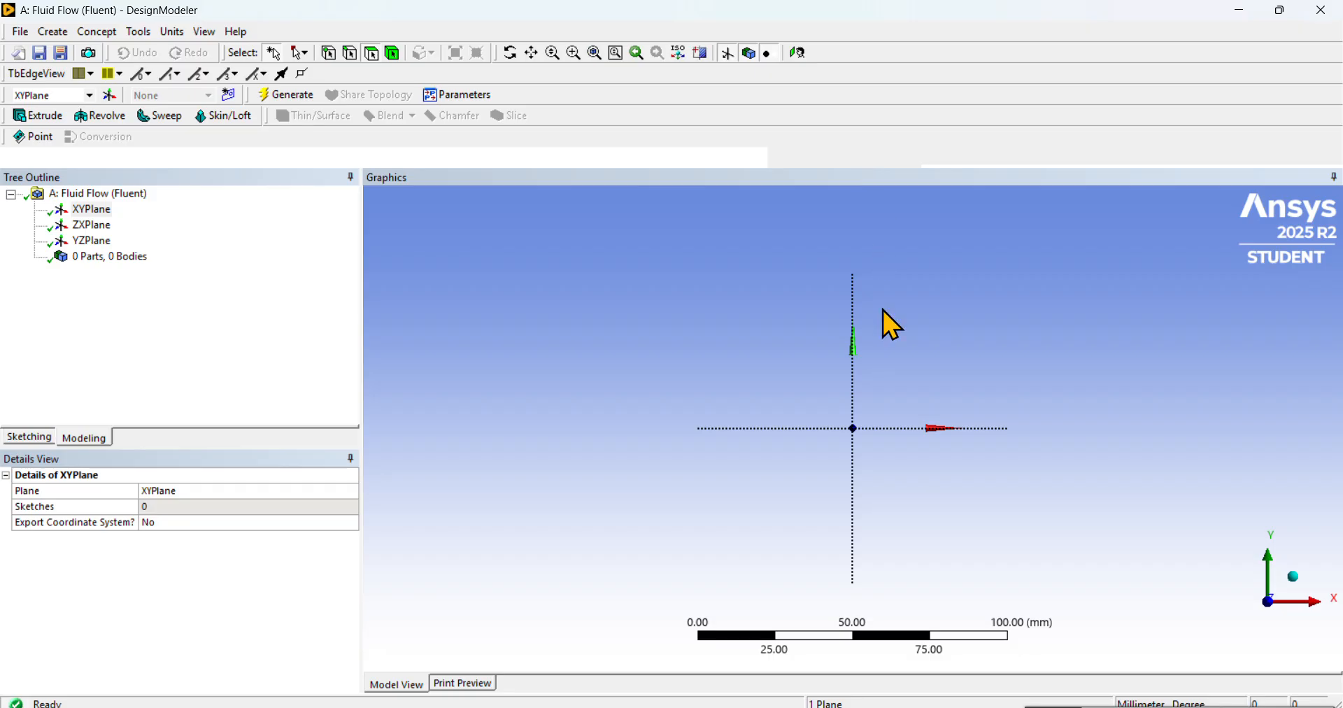
left_click(29, 438)
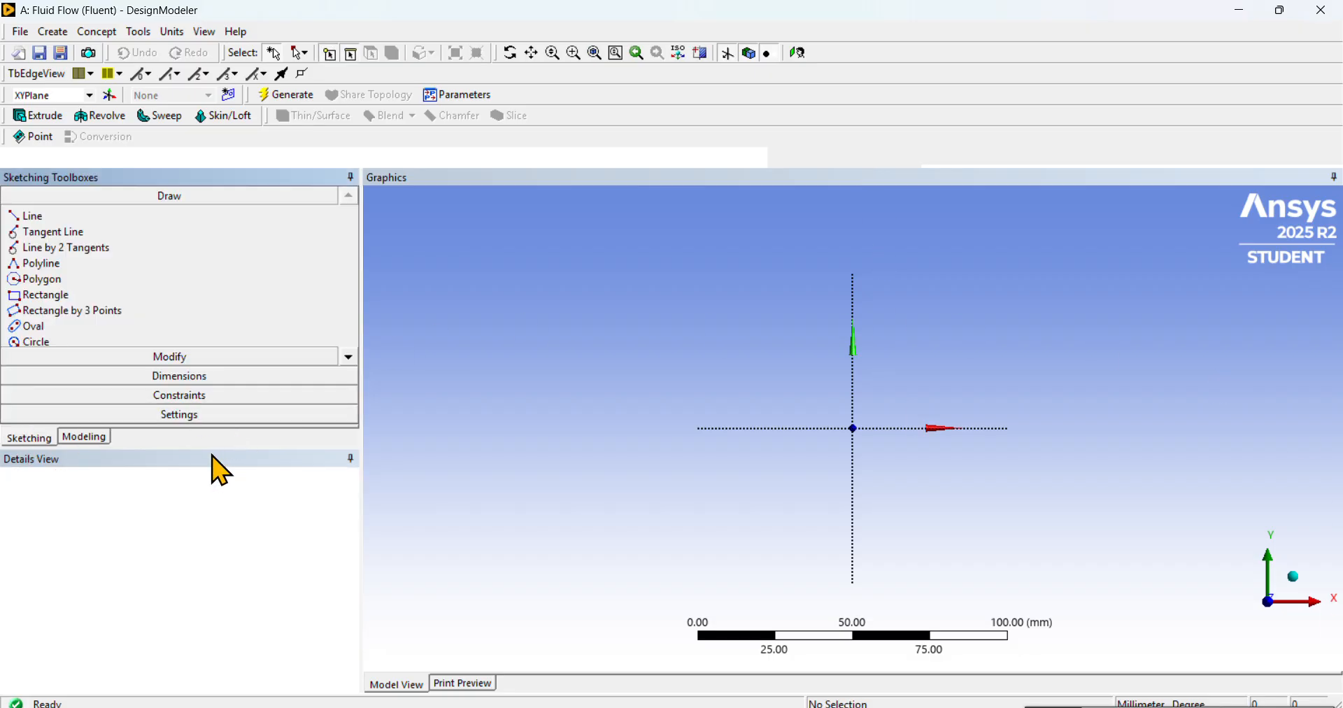
left_click_drag(170, 448, 181, 518)
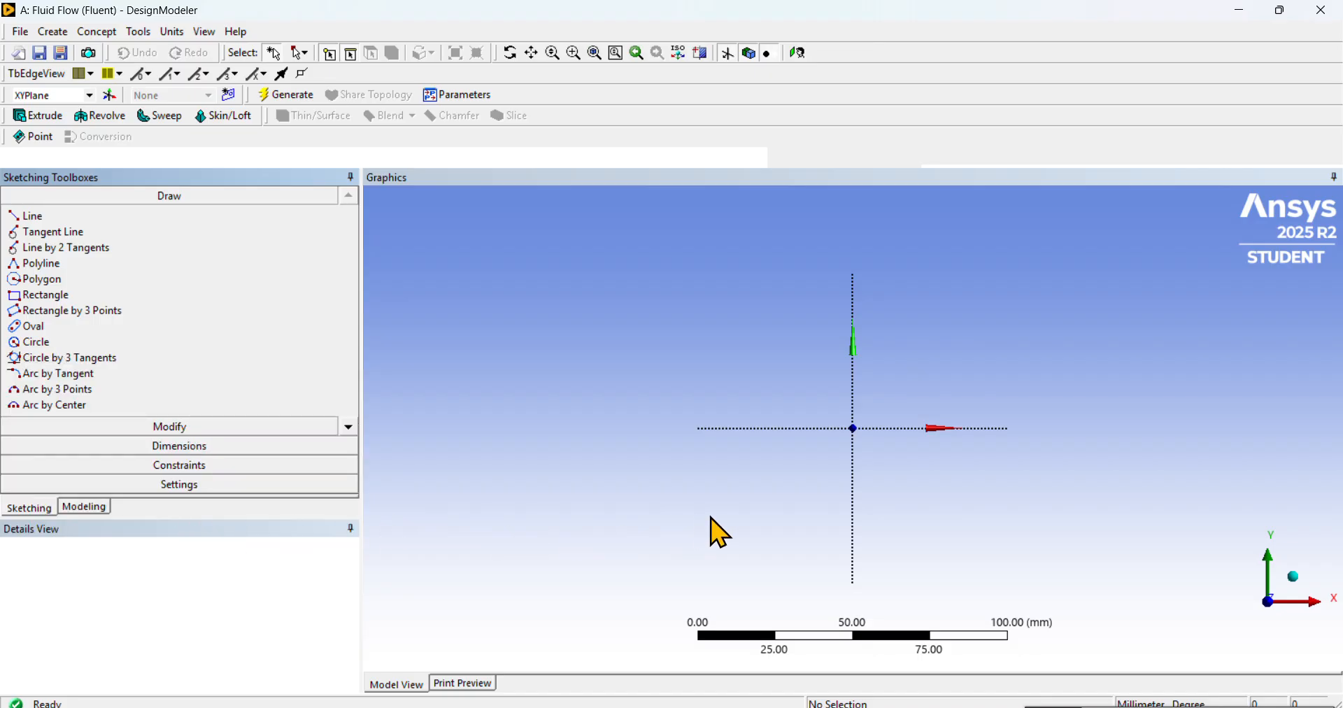
scroll(983, 404, "up", 1)
scroll(980, 413, "up", 4)
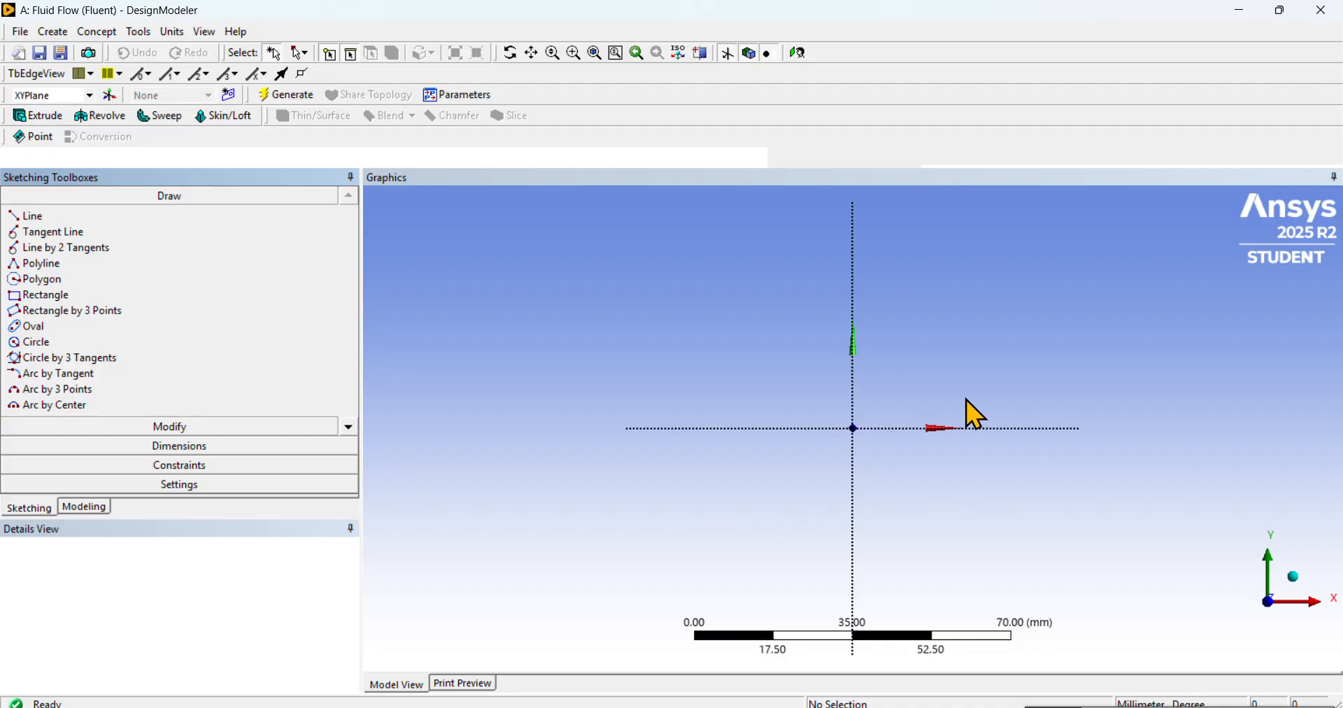
left_click(531, 54)
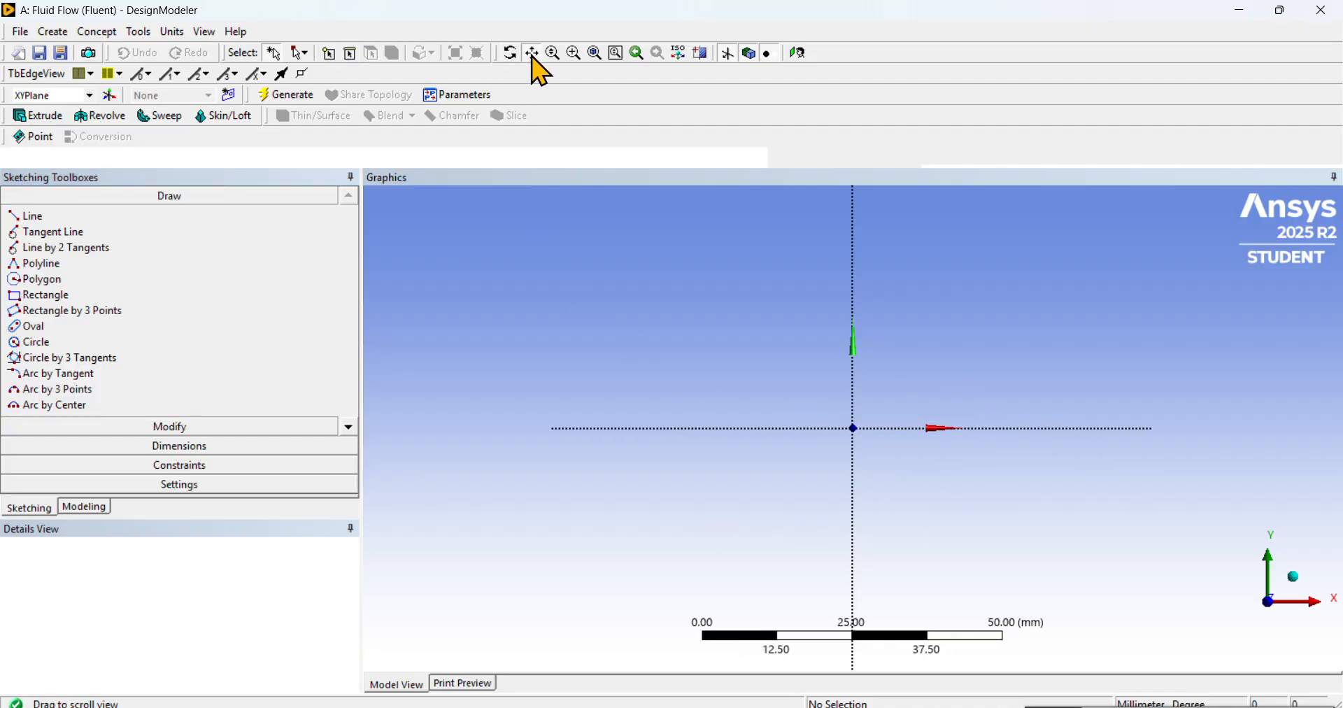
left_click_drag(869, 450, 525, 461)
left_click_drag(669, 364, 713, 434)
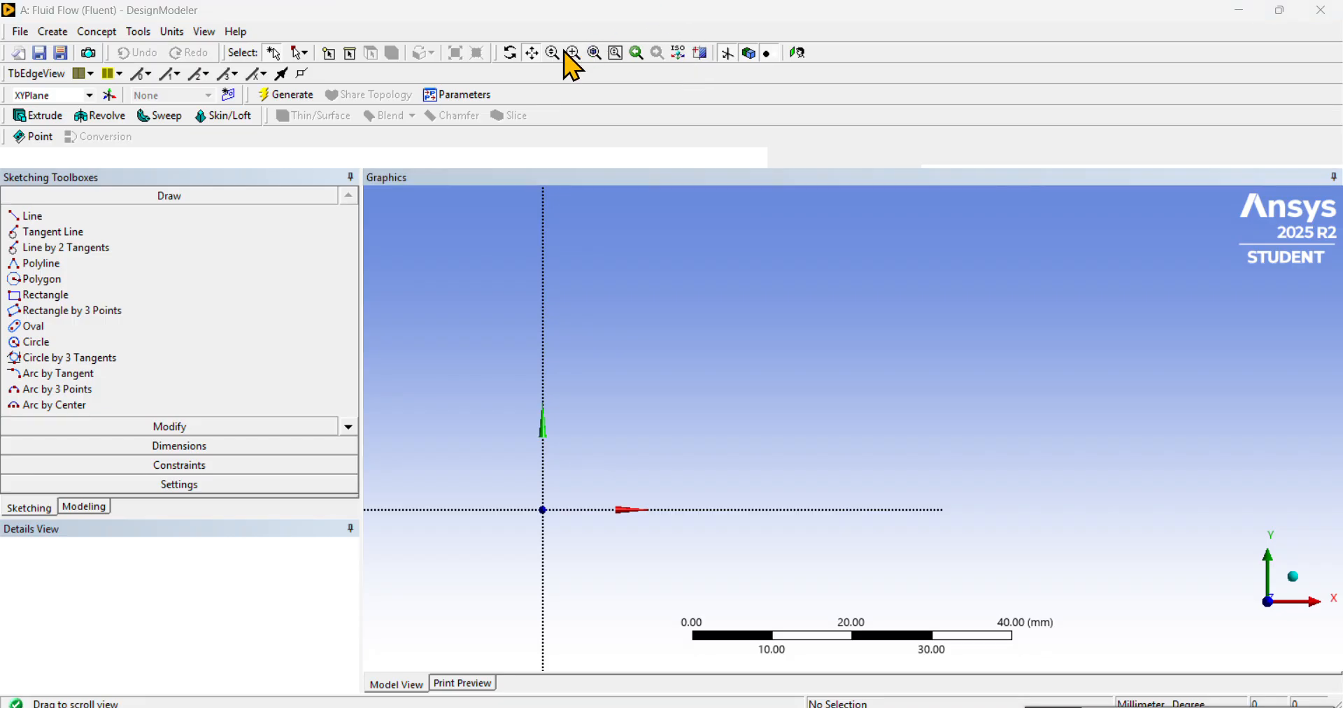
left_click(101, 218)
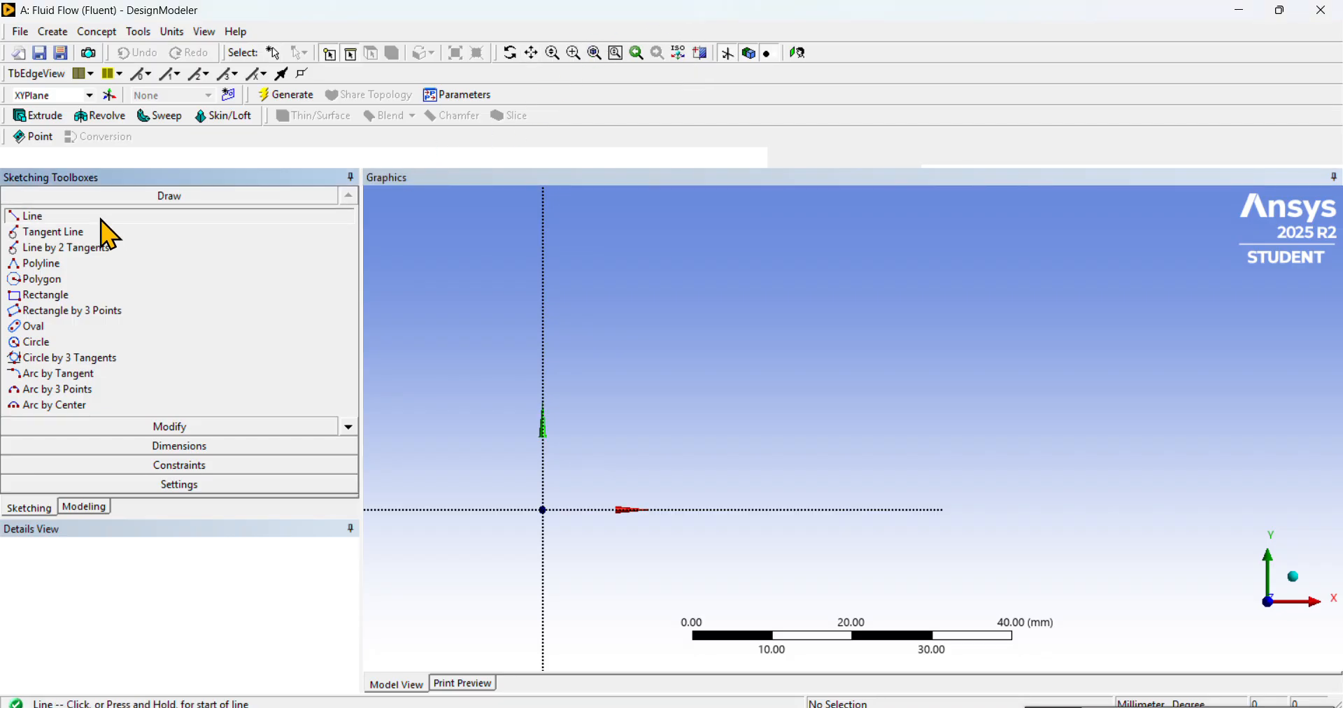
left_click(650, 427)
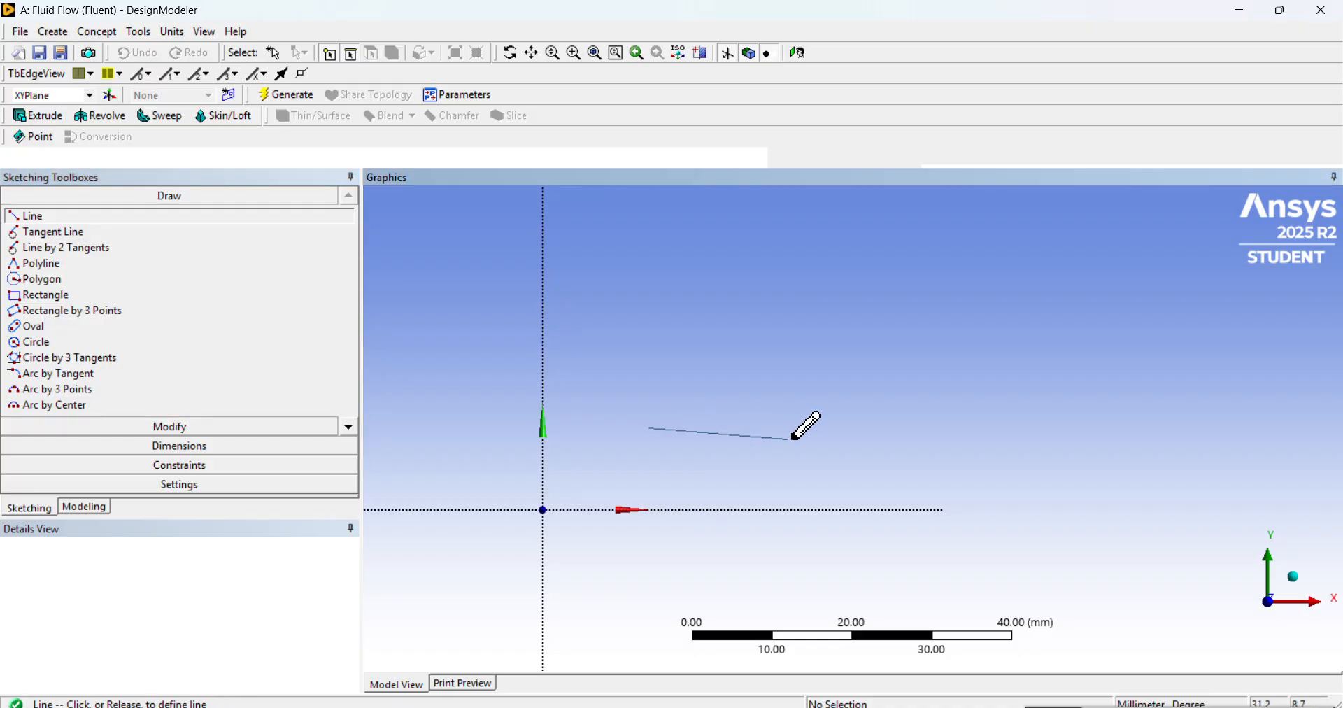
left_click(986, 428)
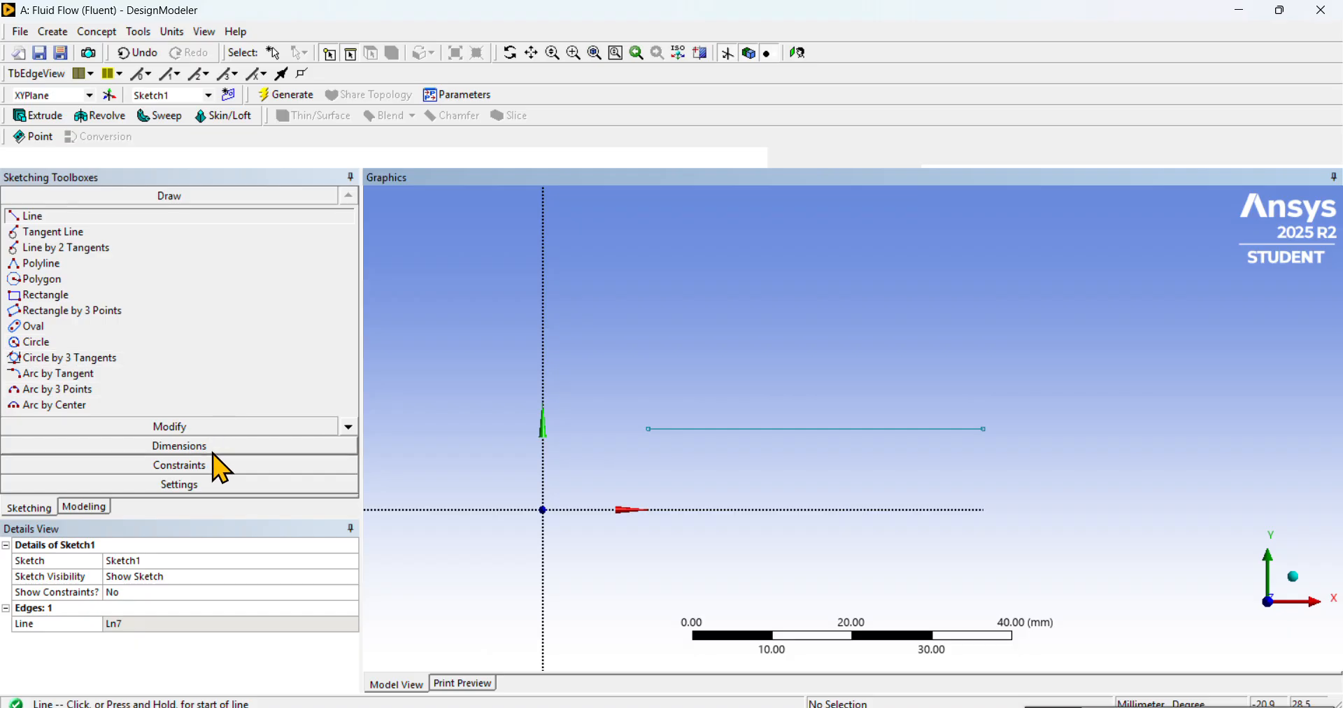
- Add a horizontal dimension from the Y axis to the line's nearer endpoint and set it to 106.86 mm
left_click(168, 448)
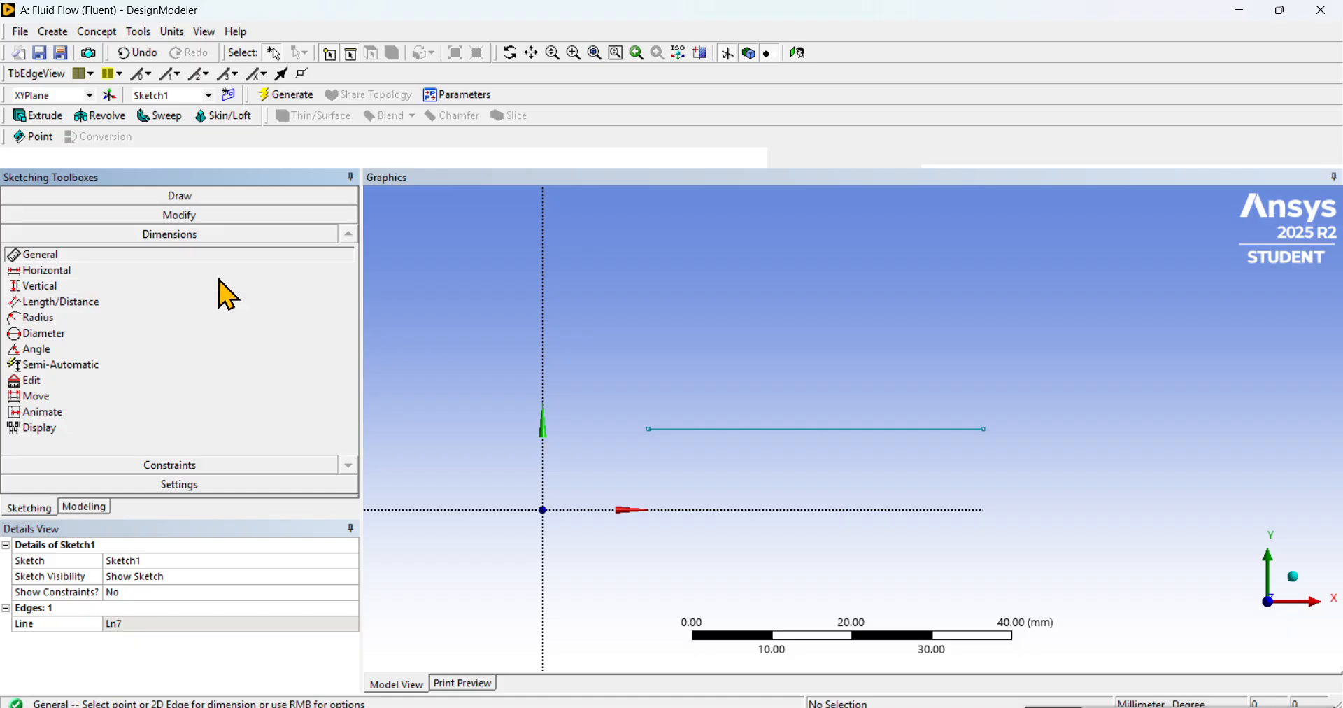
left_click(186, 271)
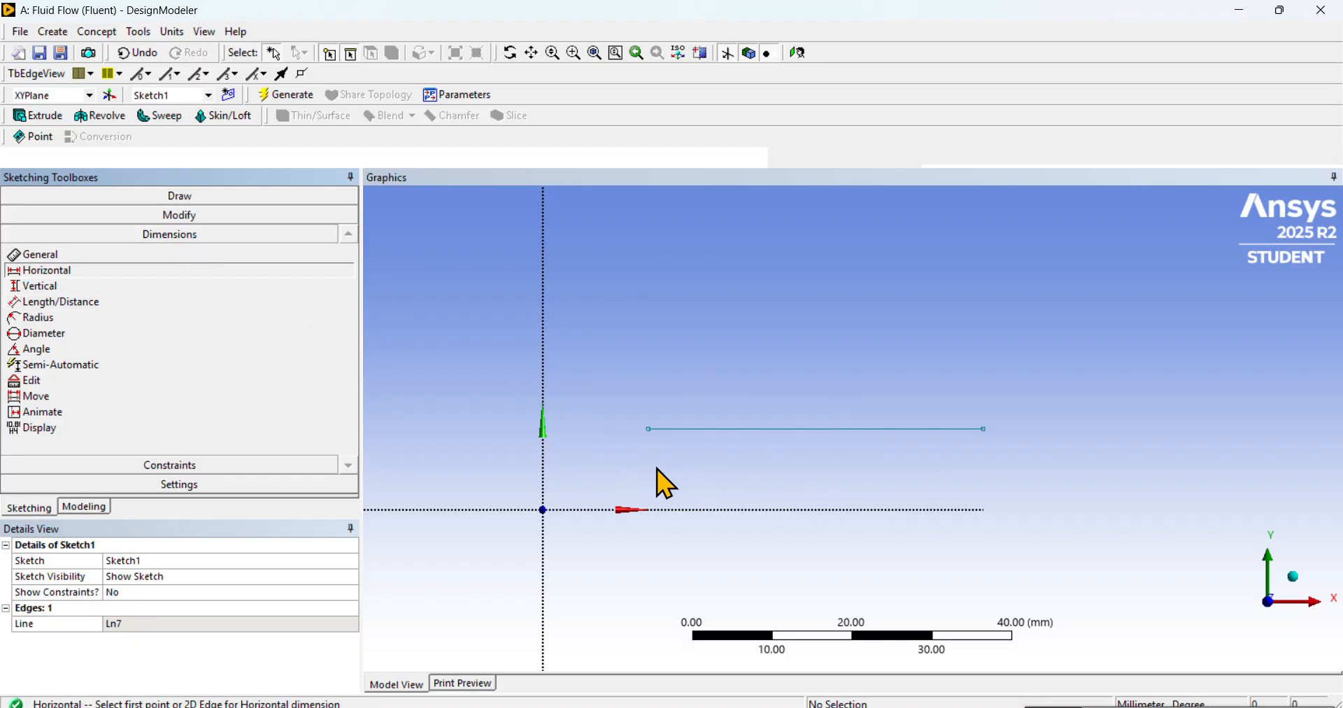
left_click(546, 346)
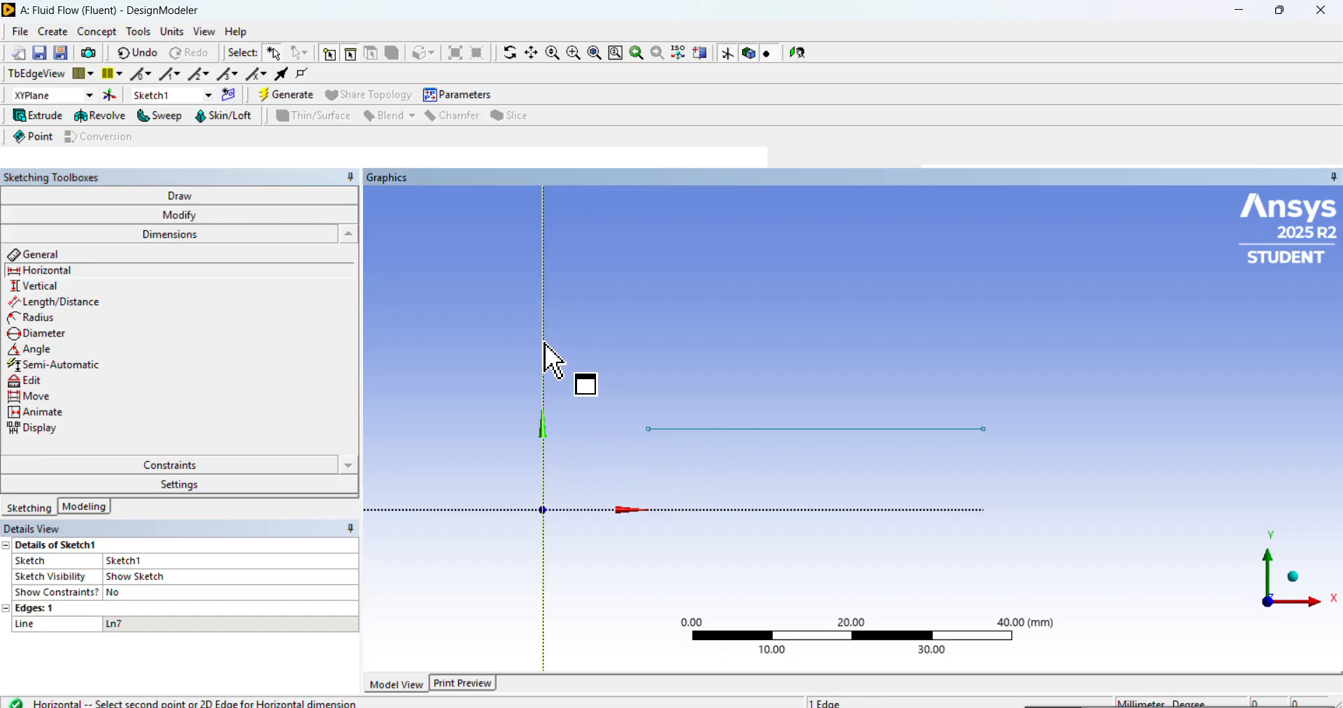
left_click(650, 430)
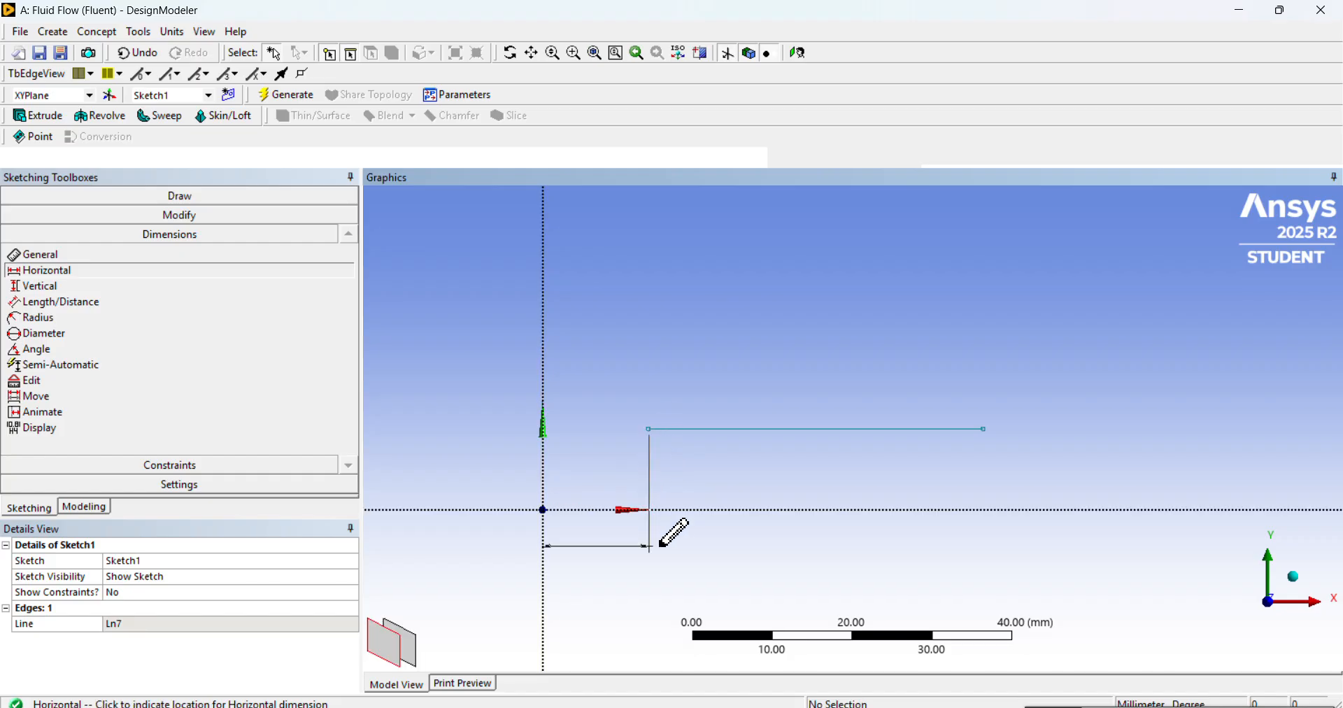
left_click(663, 578)
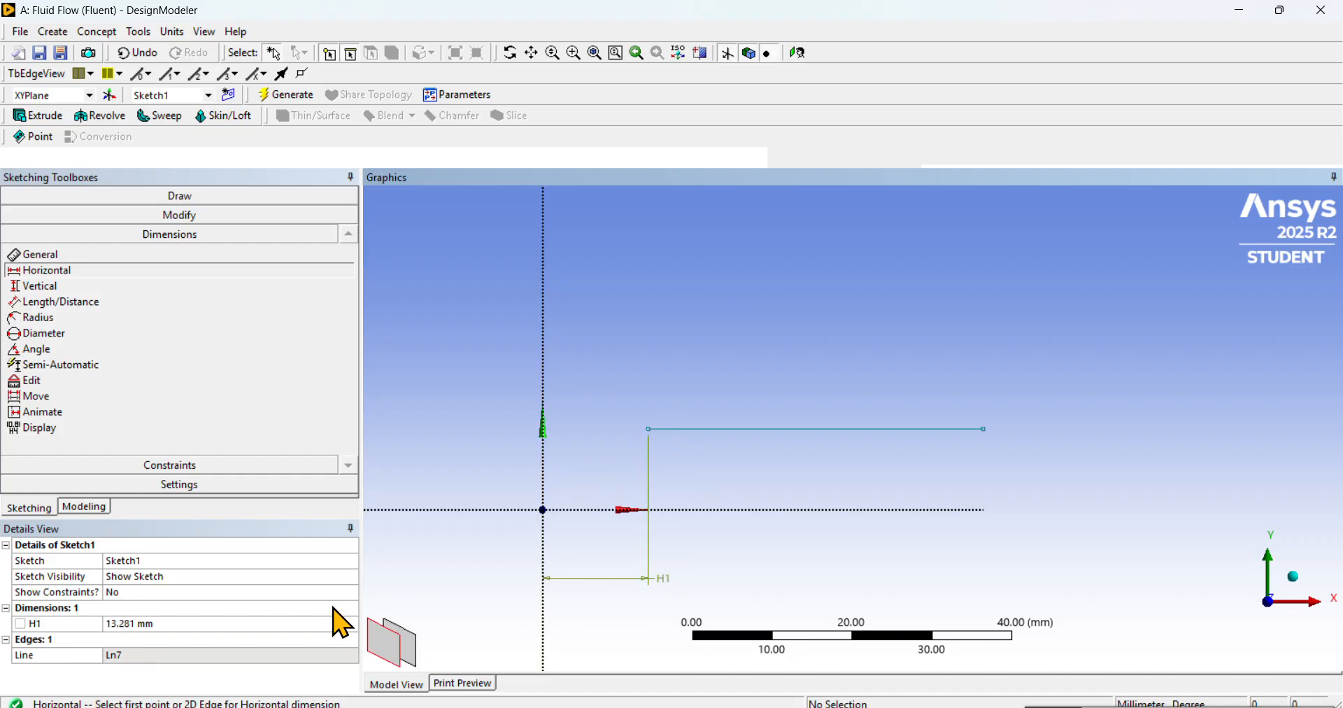
left_click(181, 625)
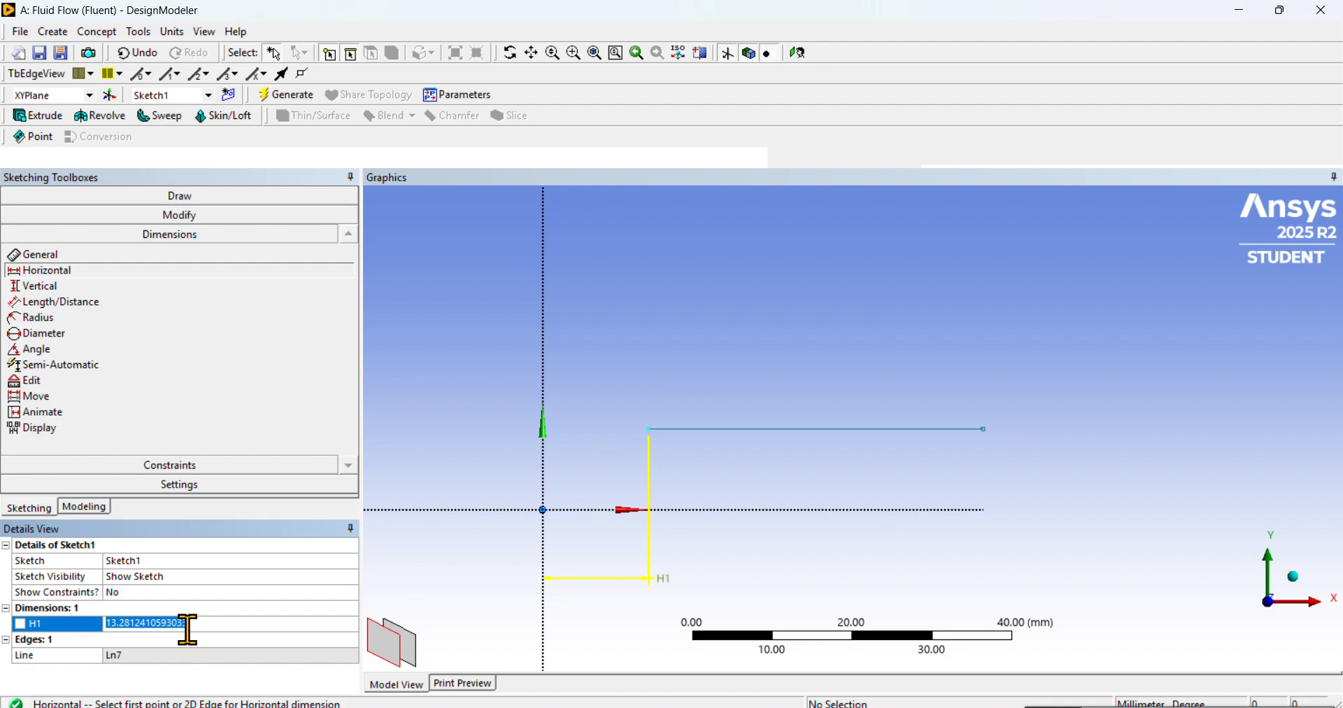
type("106.8")
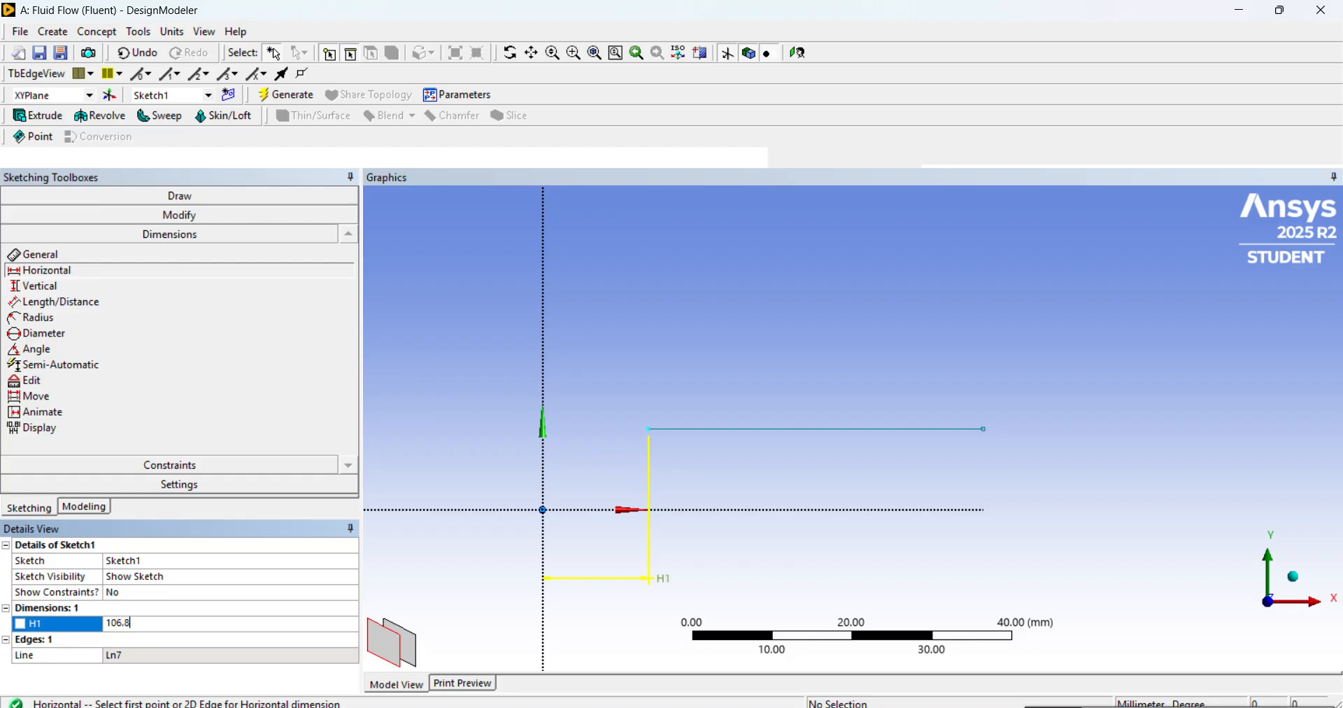
type("6")
key("Return")
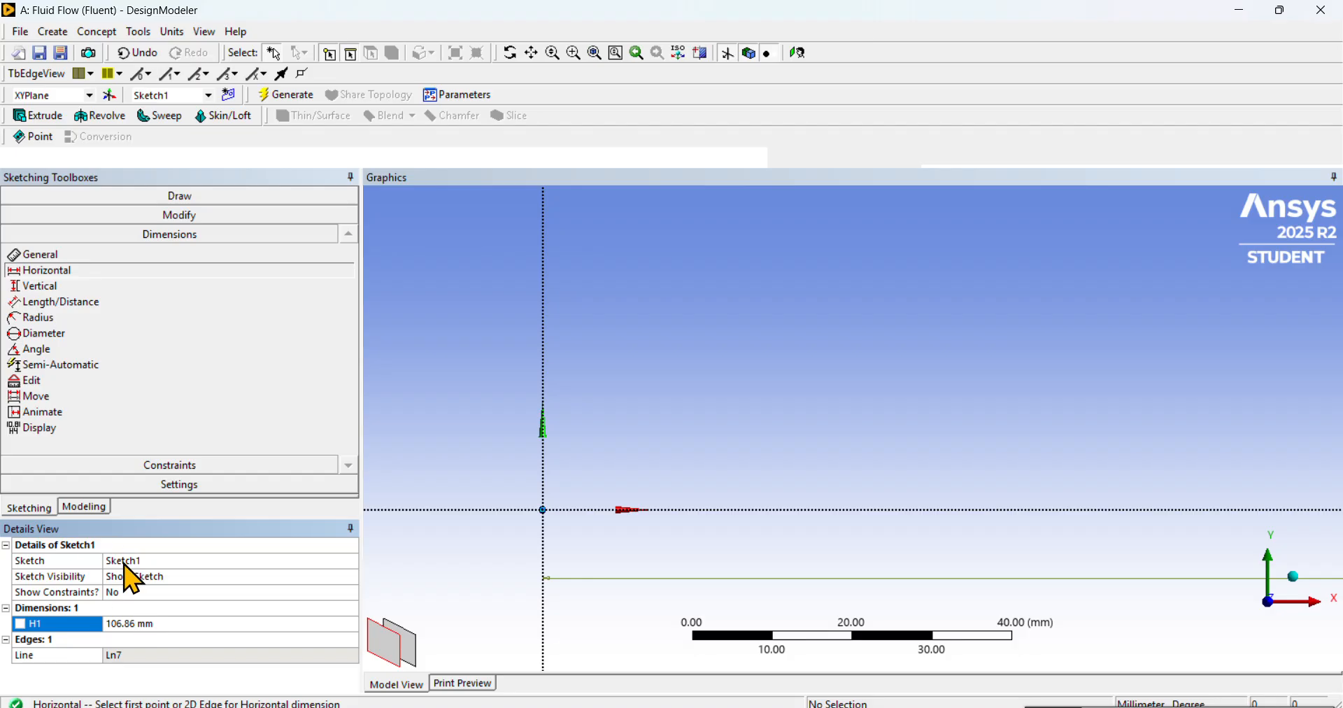
- Add a horizontal dimension between the two endpoints of the horizontal line and set it to 93.58 mm
scroll(903, 413, "down", 2)
scroll(902, 412, "down", 2)
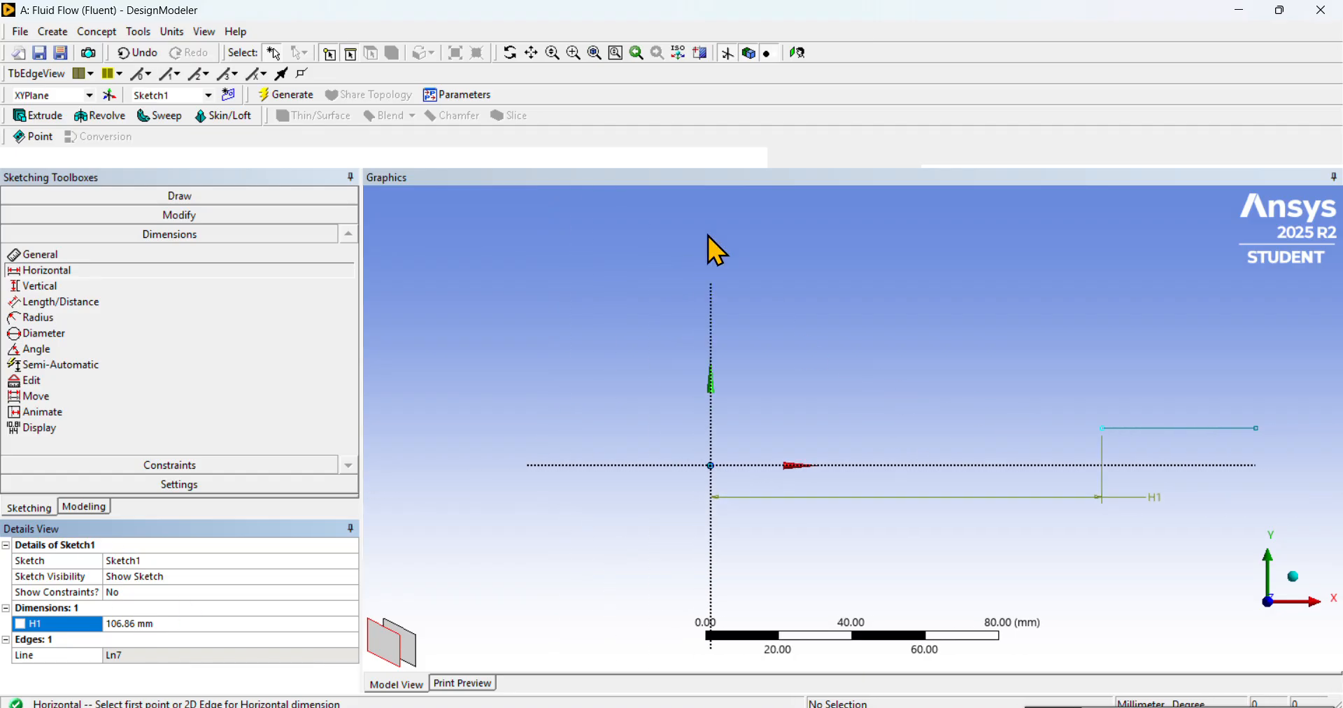
left_click(531, 53)
left_click_drag(896, 338, 726, 334)
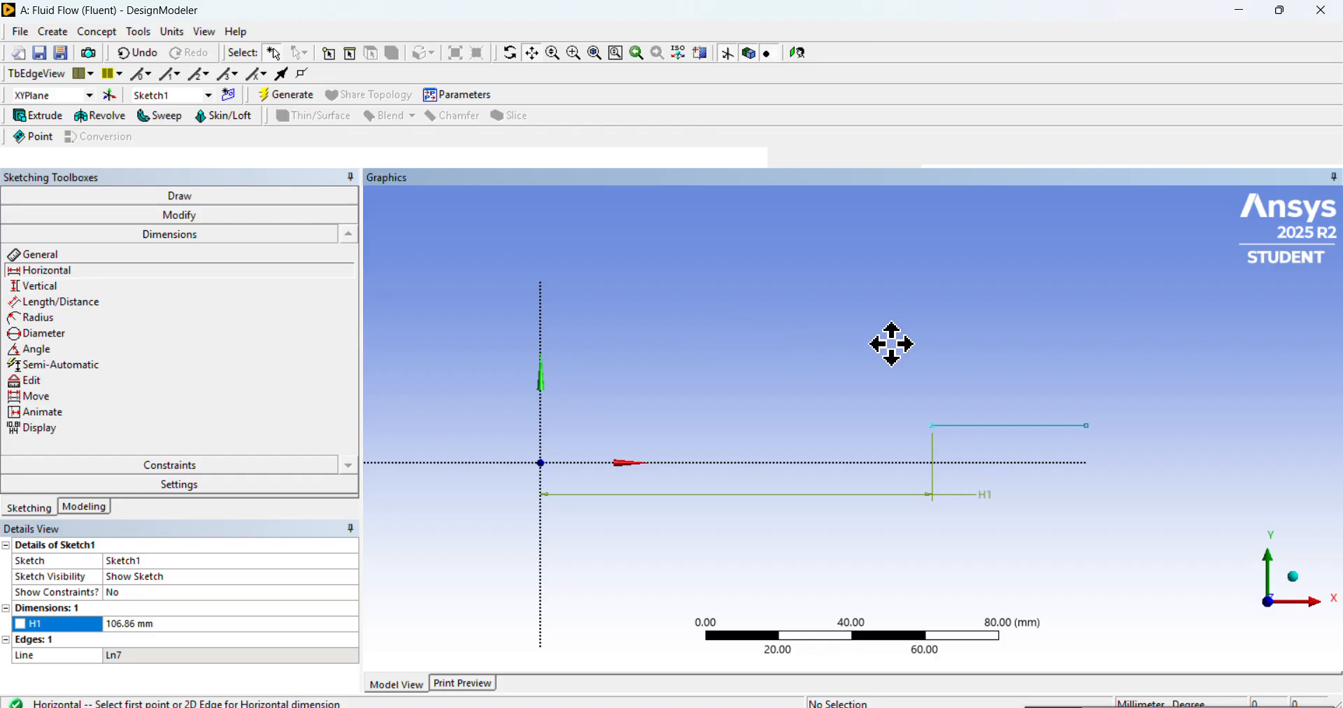
scroll(902, 344, "up", 1)
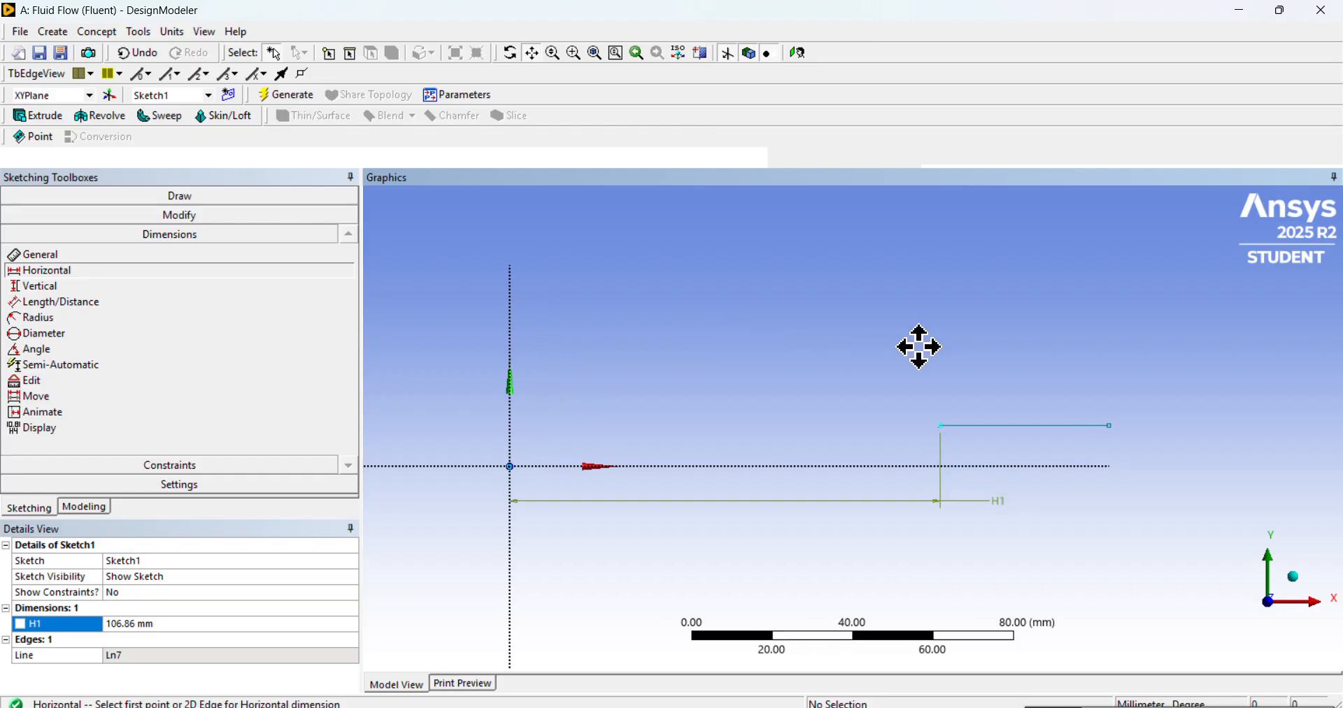
left_click(178, 621)
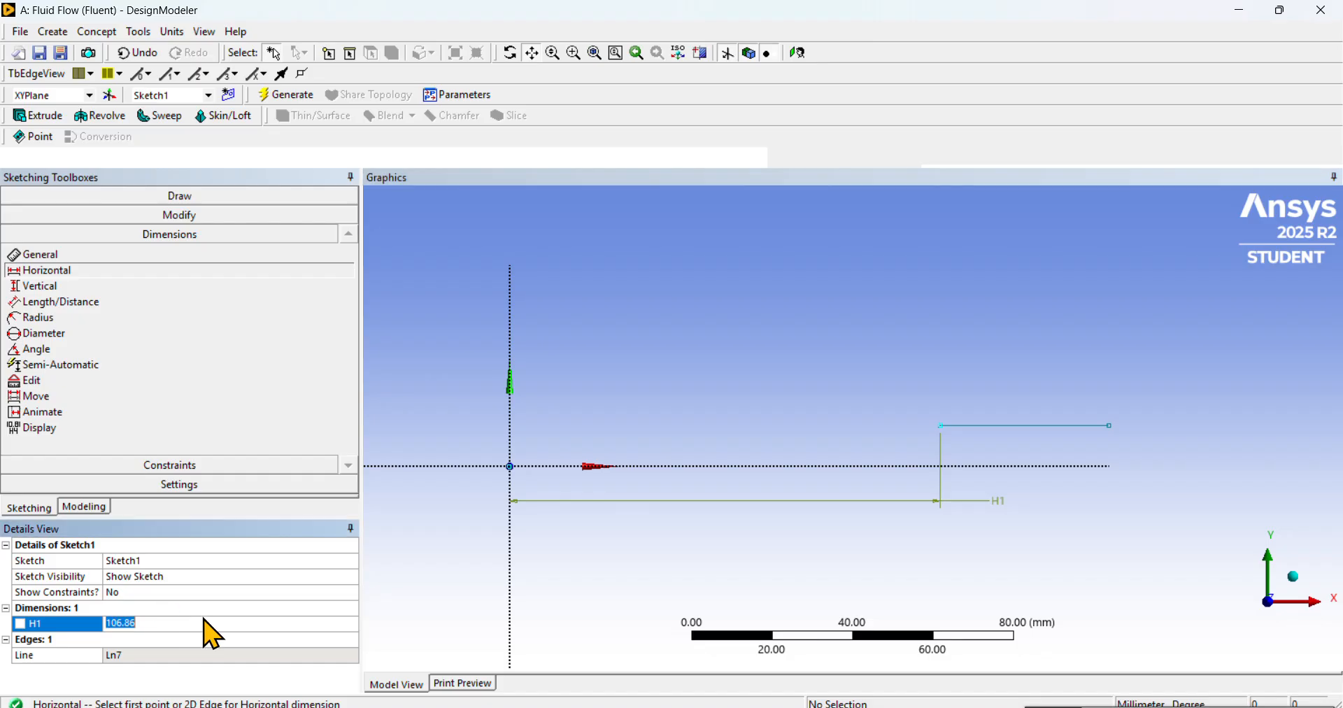
left_click(586, 24)
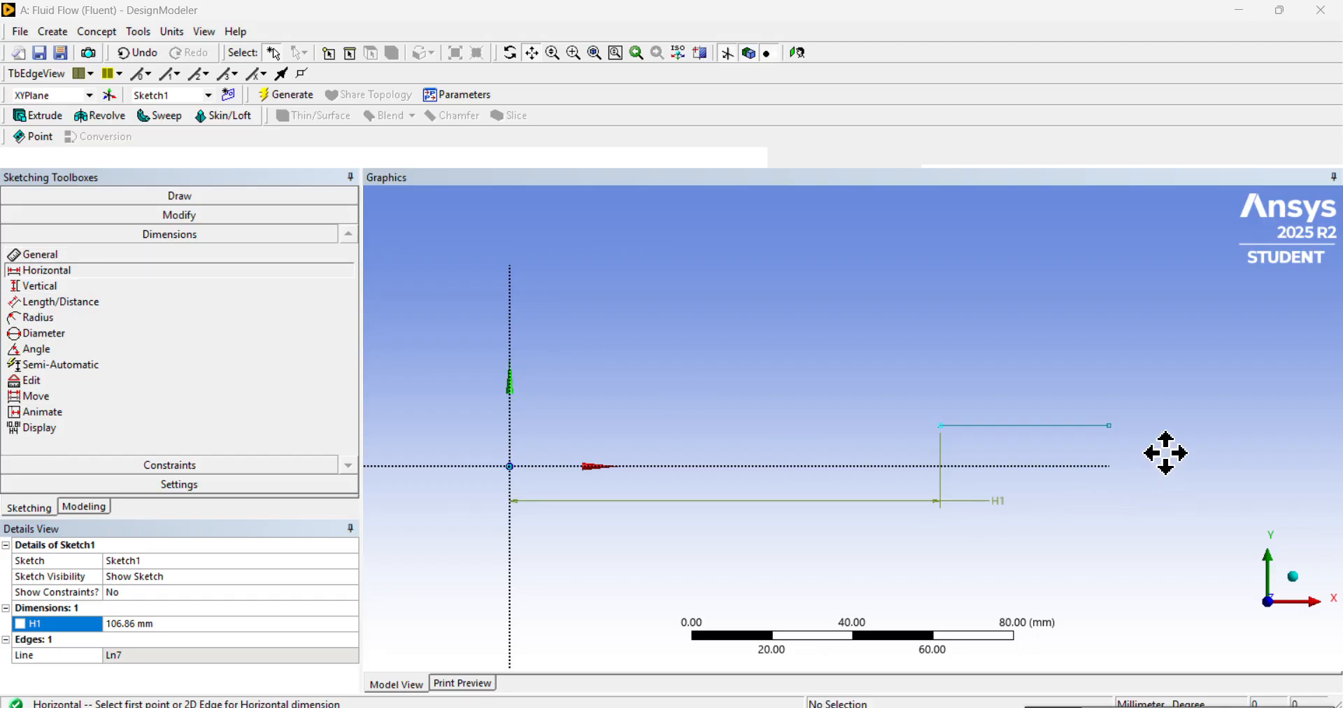
mouse_move(1104, 430)
left_mouse_down()
mouse_move(939, 398)
mouse_move(795, 431)
left_mouse_up()
scroll(933, 395, "up", 2)
scroll(927, 392, "up", 3)
scroll(795, 432, "up", 2)
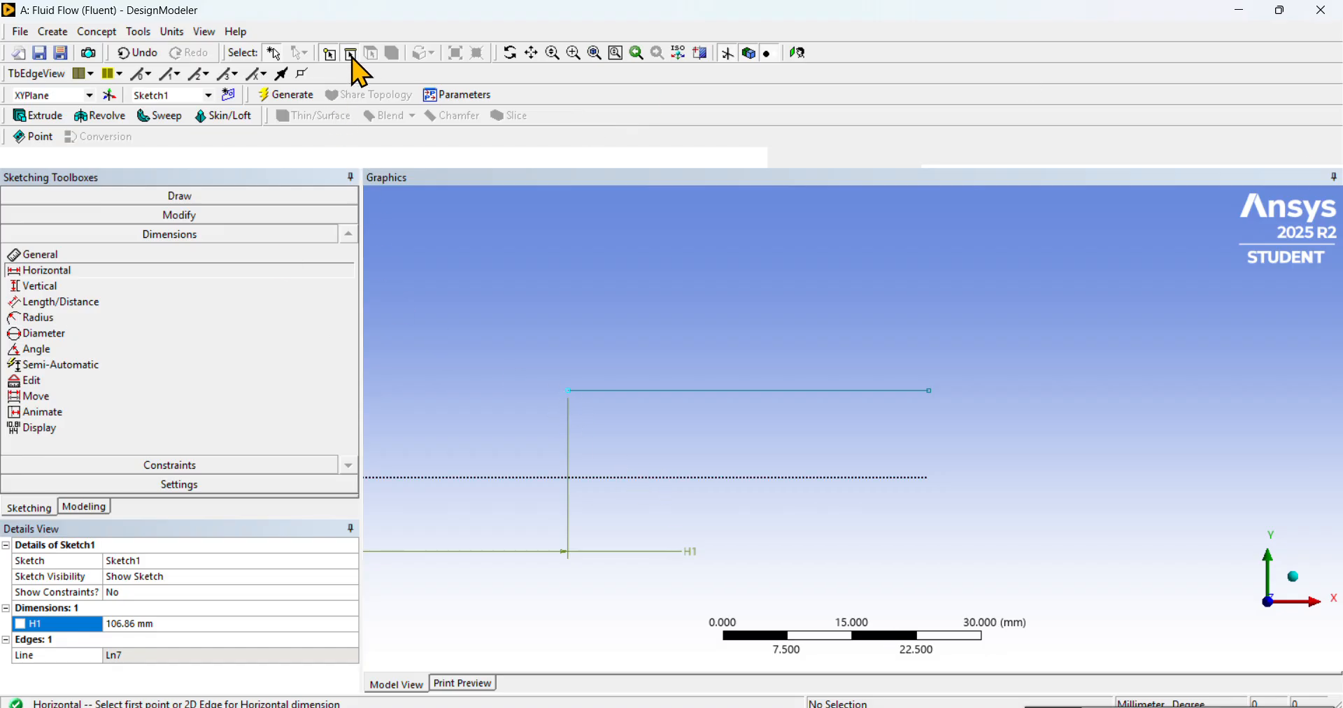
left_click(571, 393)
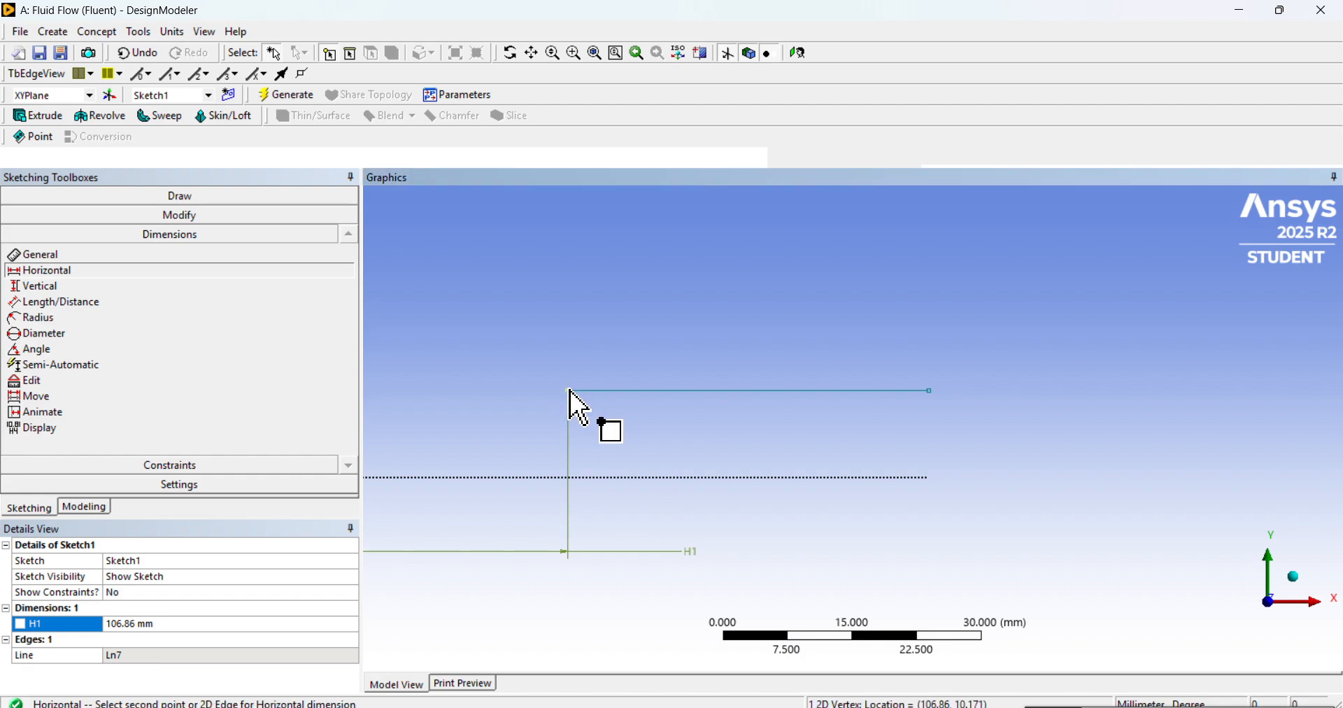
left_click(932, 392)
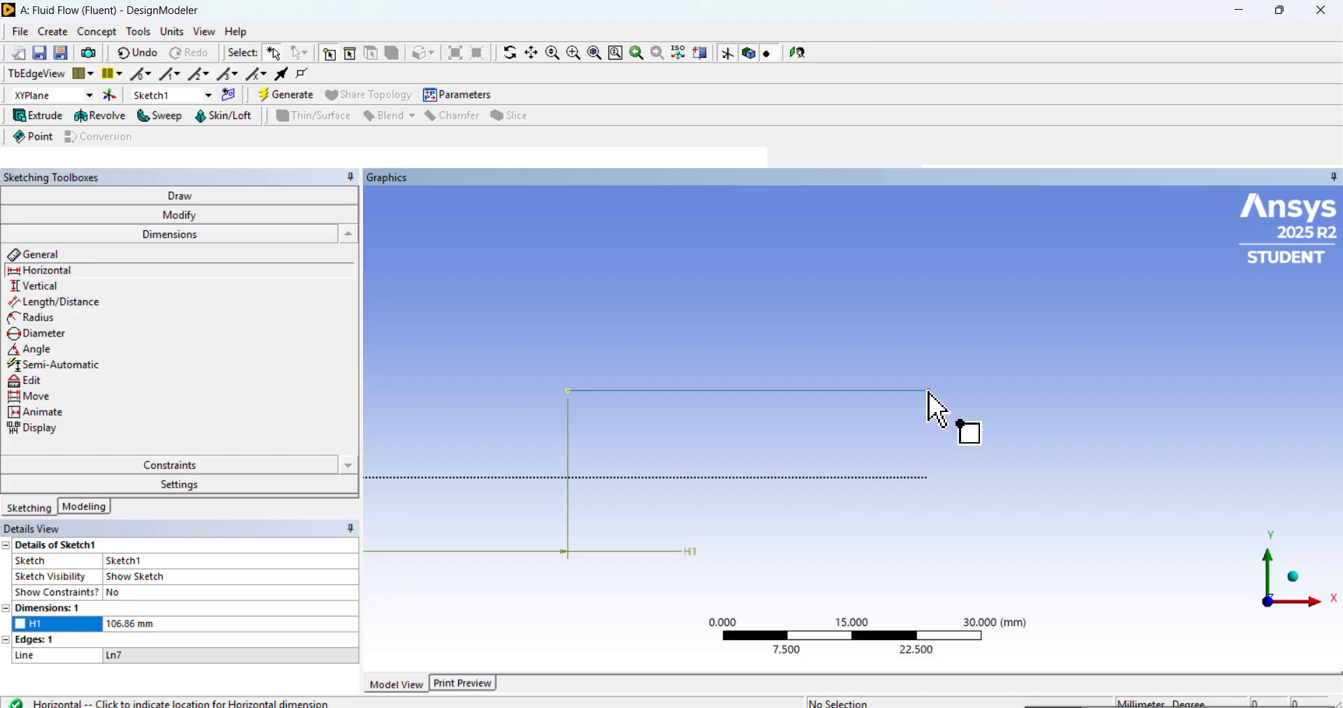
left_click(959, 577)
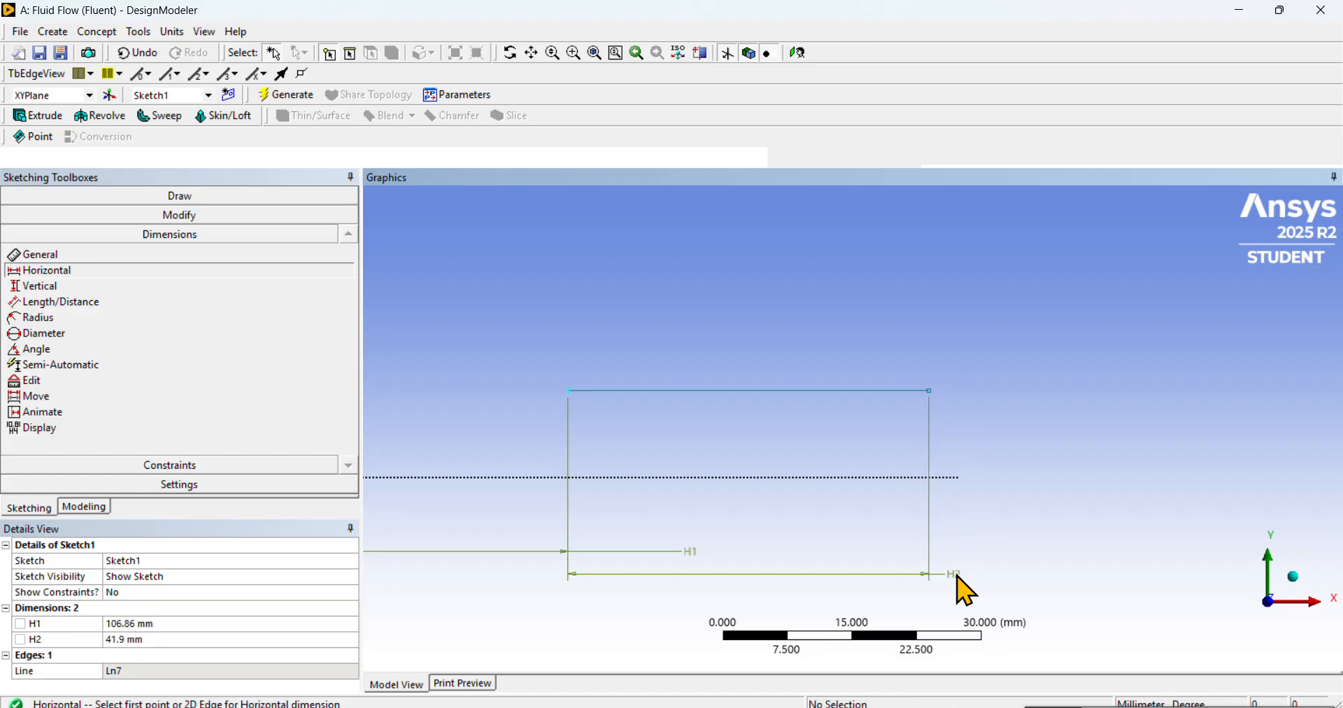
left_click(180, 639)
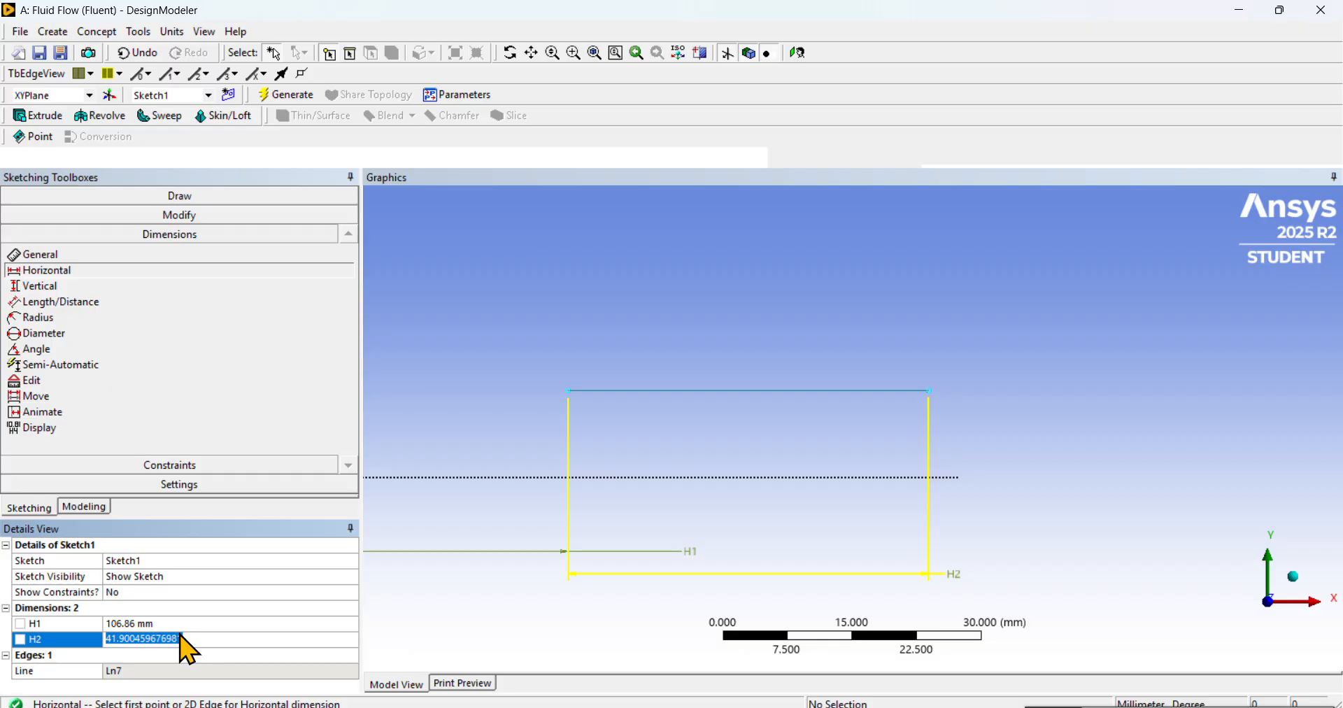
type("93.58")
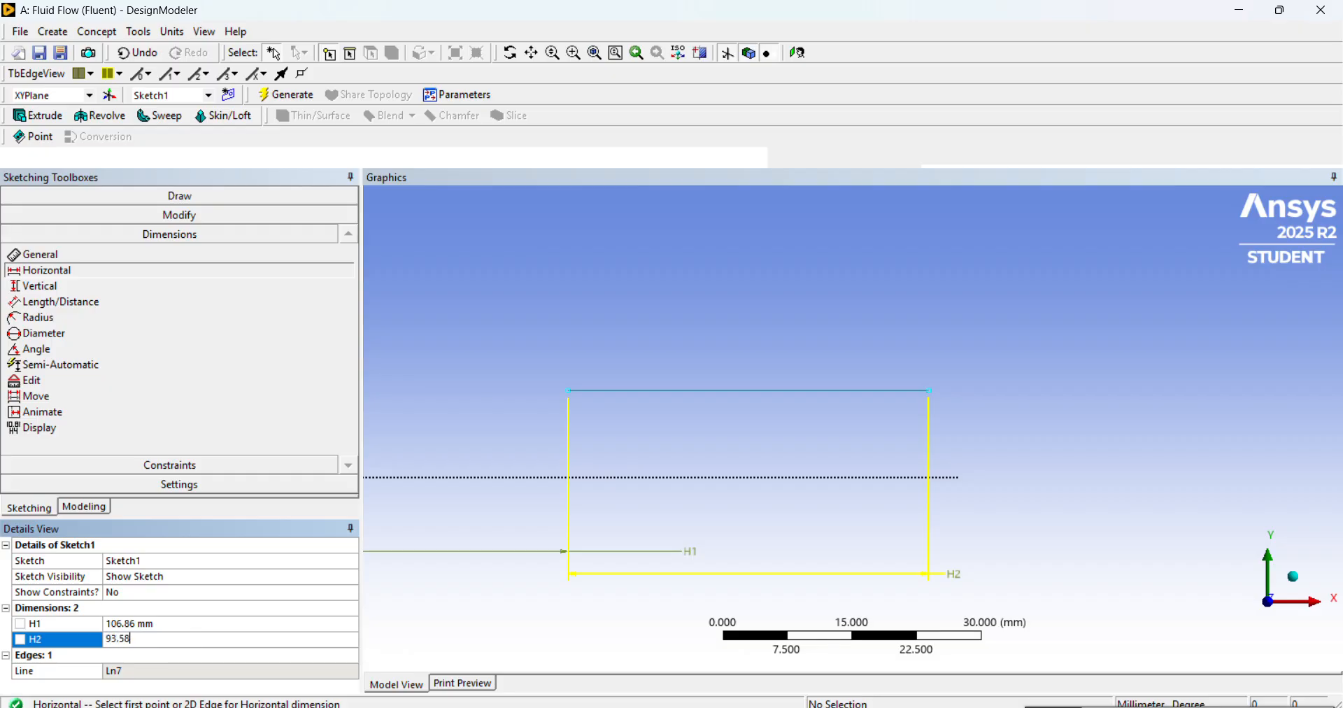
key("Return")
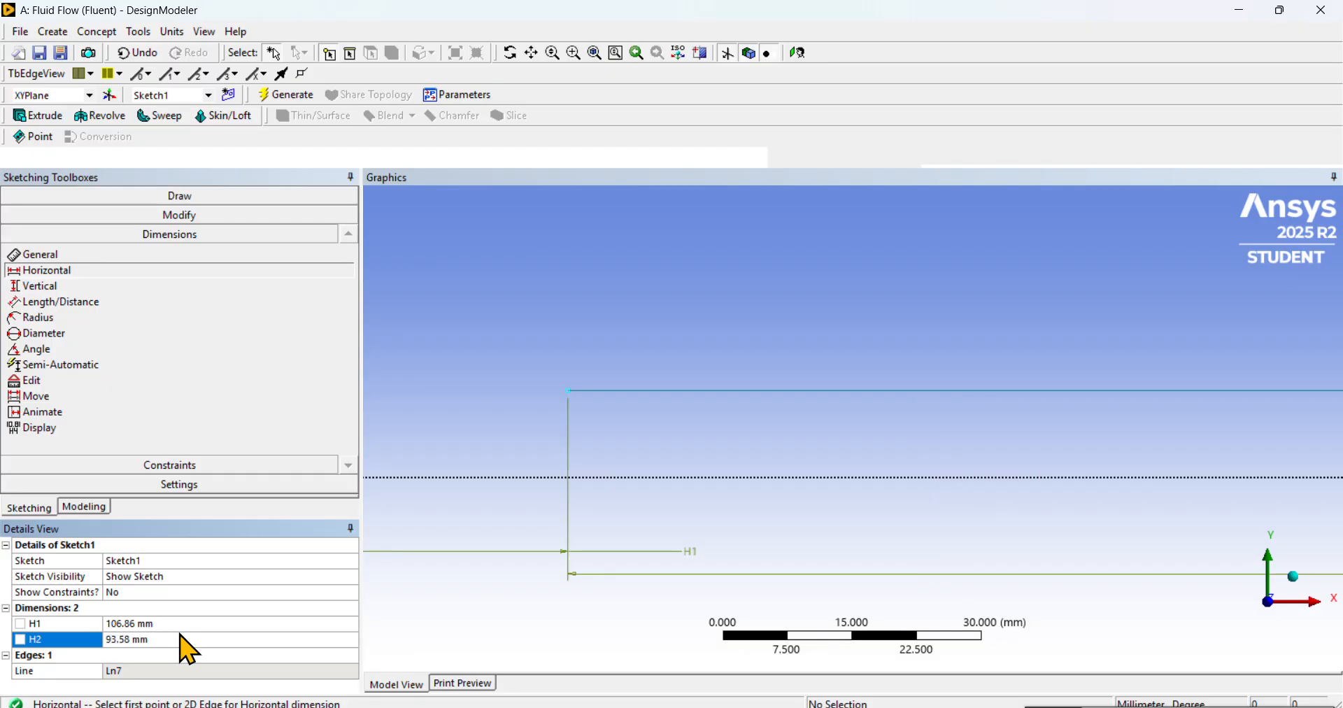
- Draw a vertical line about 62 mm long downward from the horizontal line's endpoint nearer the Y axis, crossing the X axis
scroll(998, 453, "down", 4)
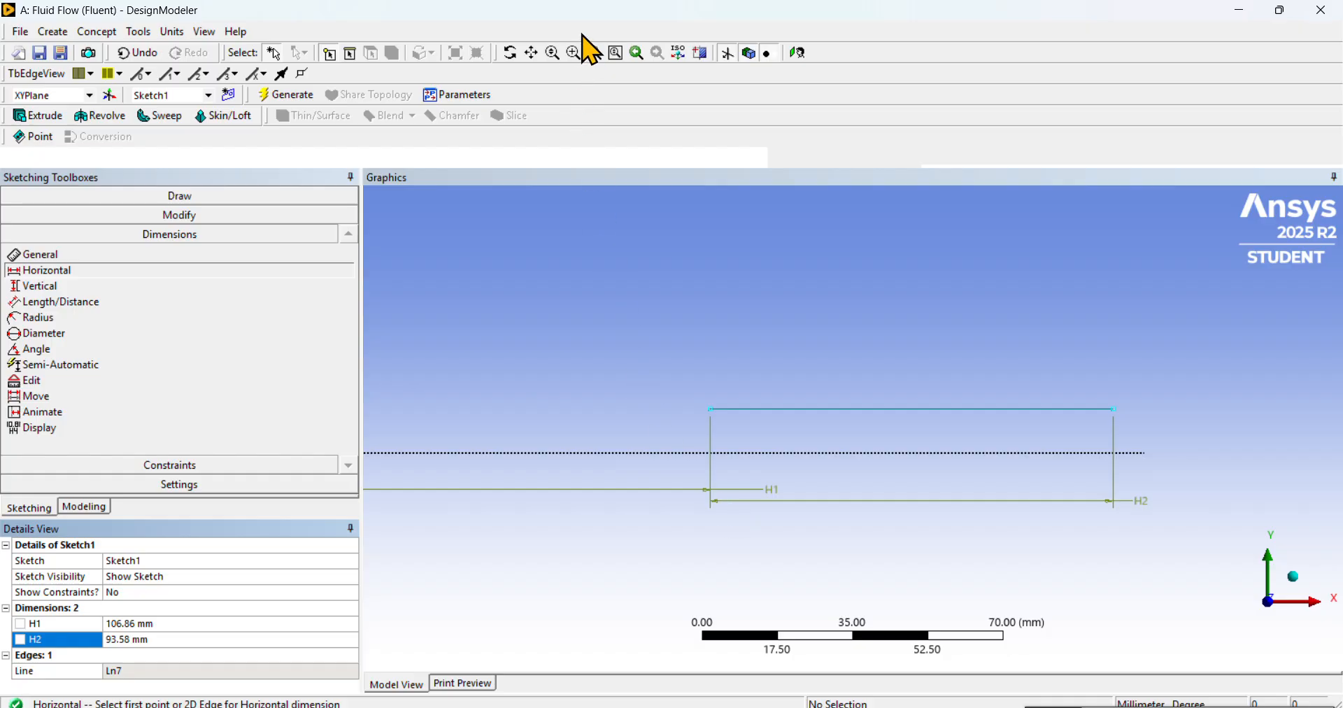
left_click(179, 196)
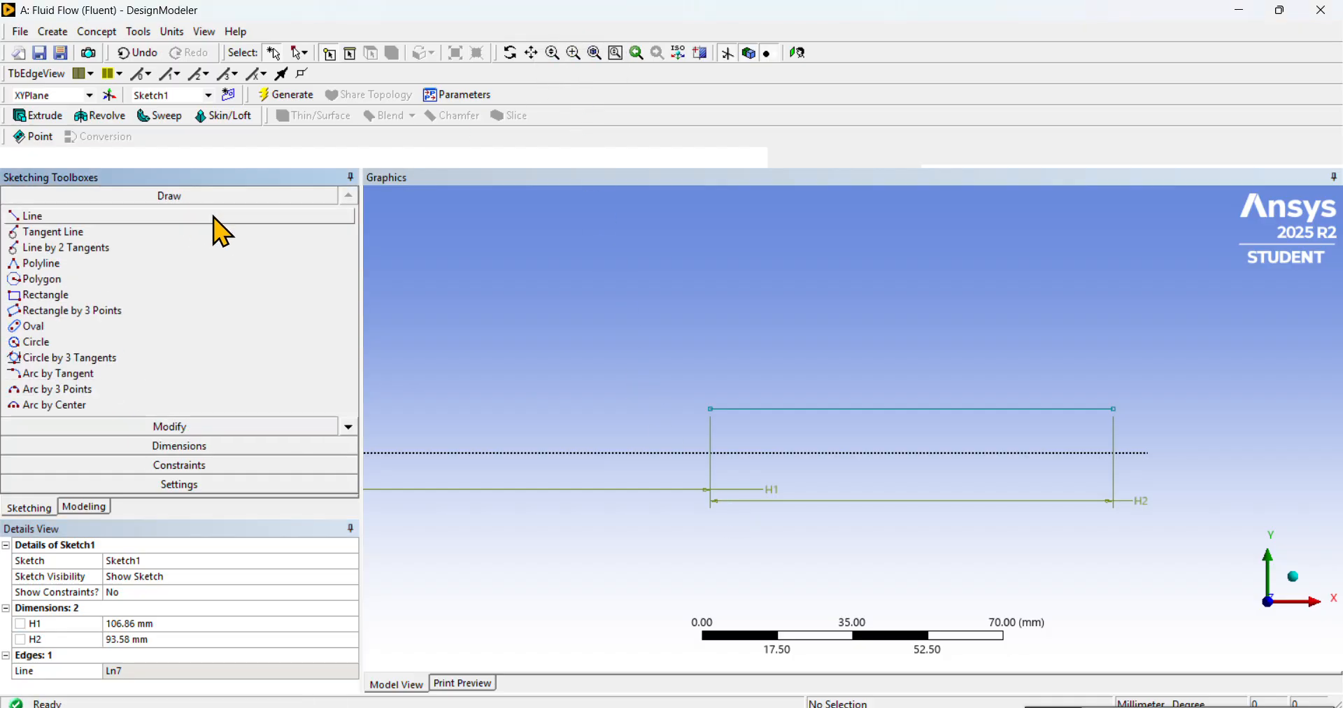
left_click(178, 218)
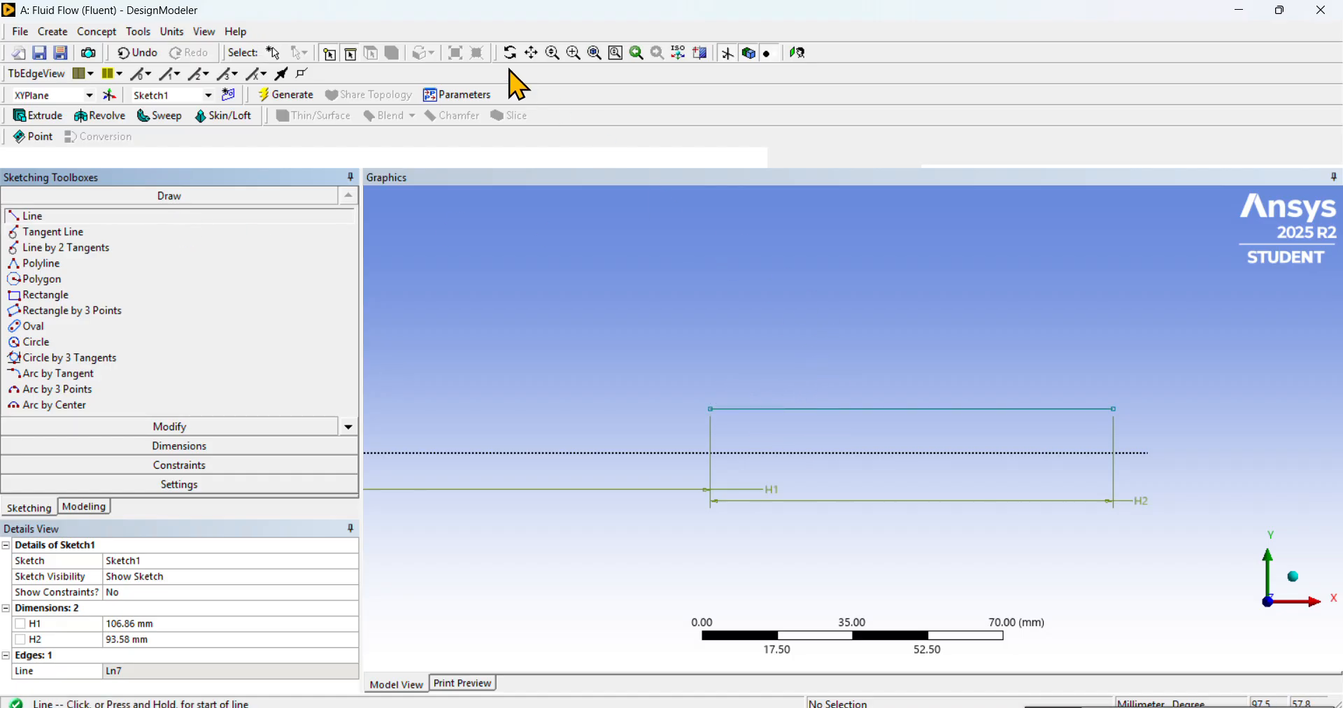
left_click(532, 53)
left_click_drag(857, 420, 815, 308)
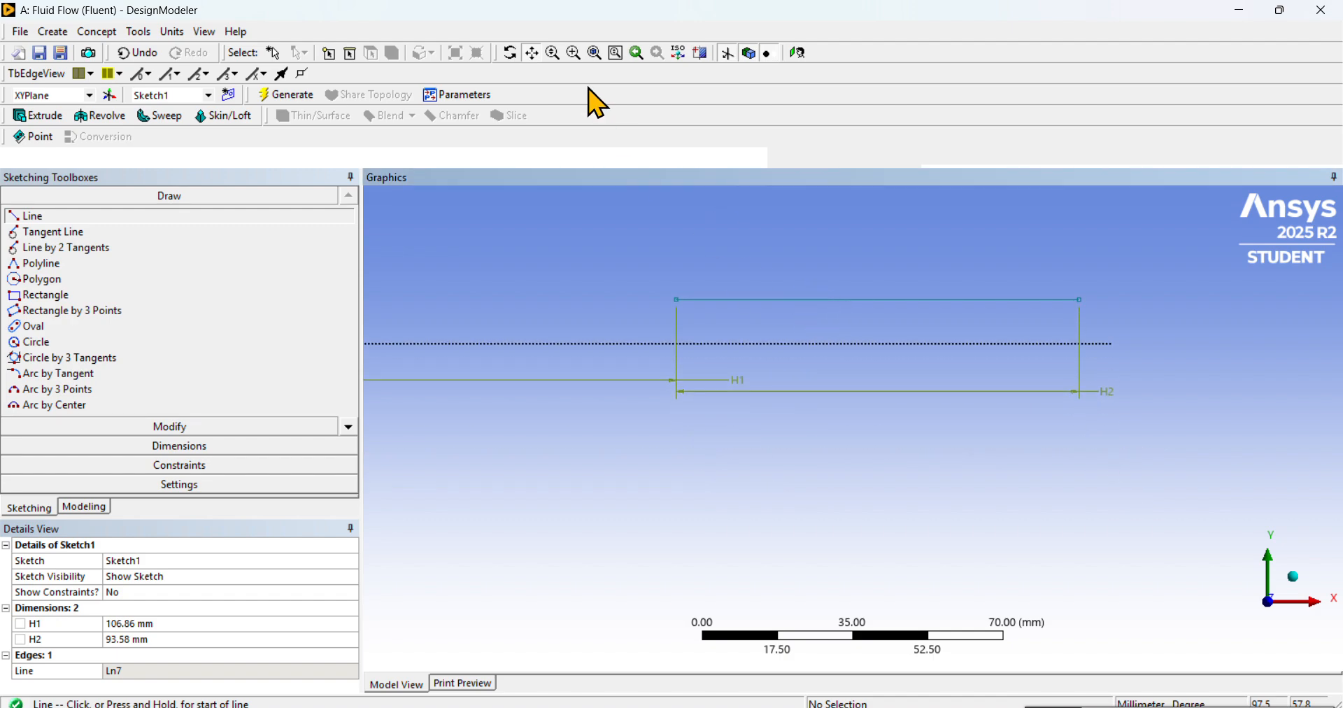
left_click(532, 52)
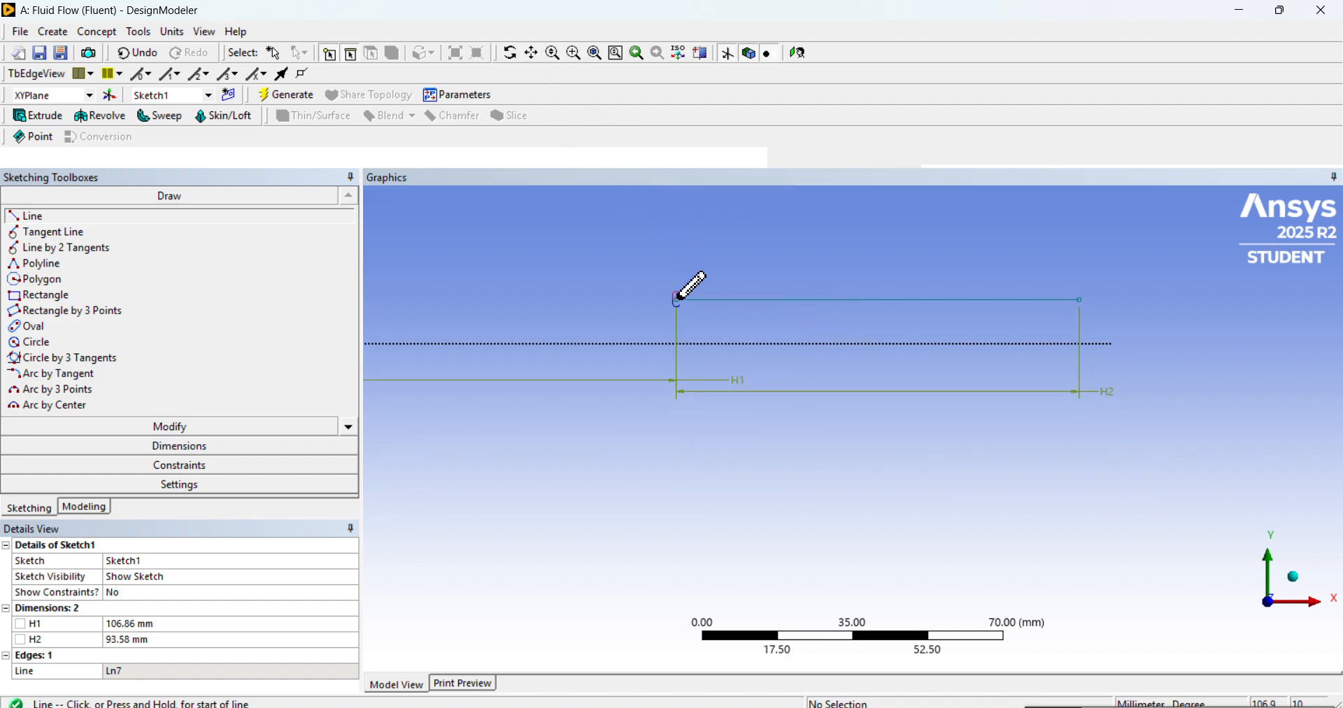
left_click(676, 299)
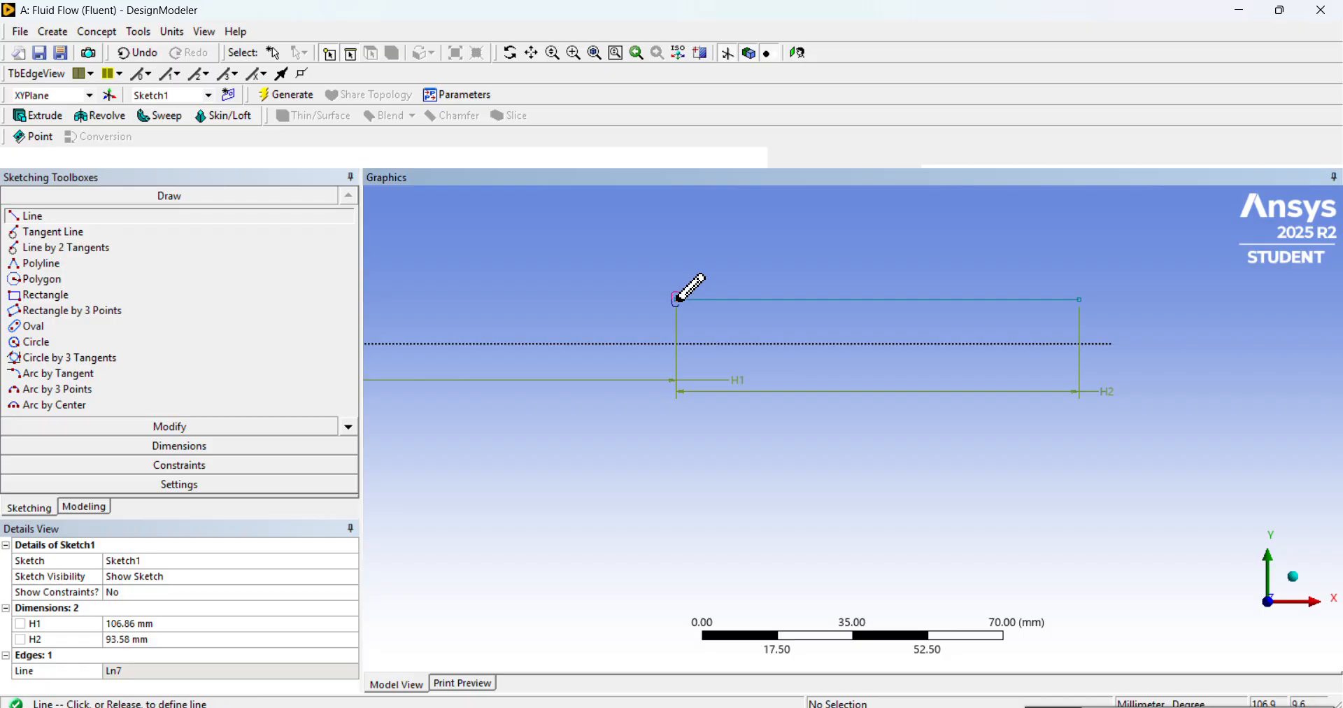
left_click(676, 569)
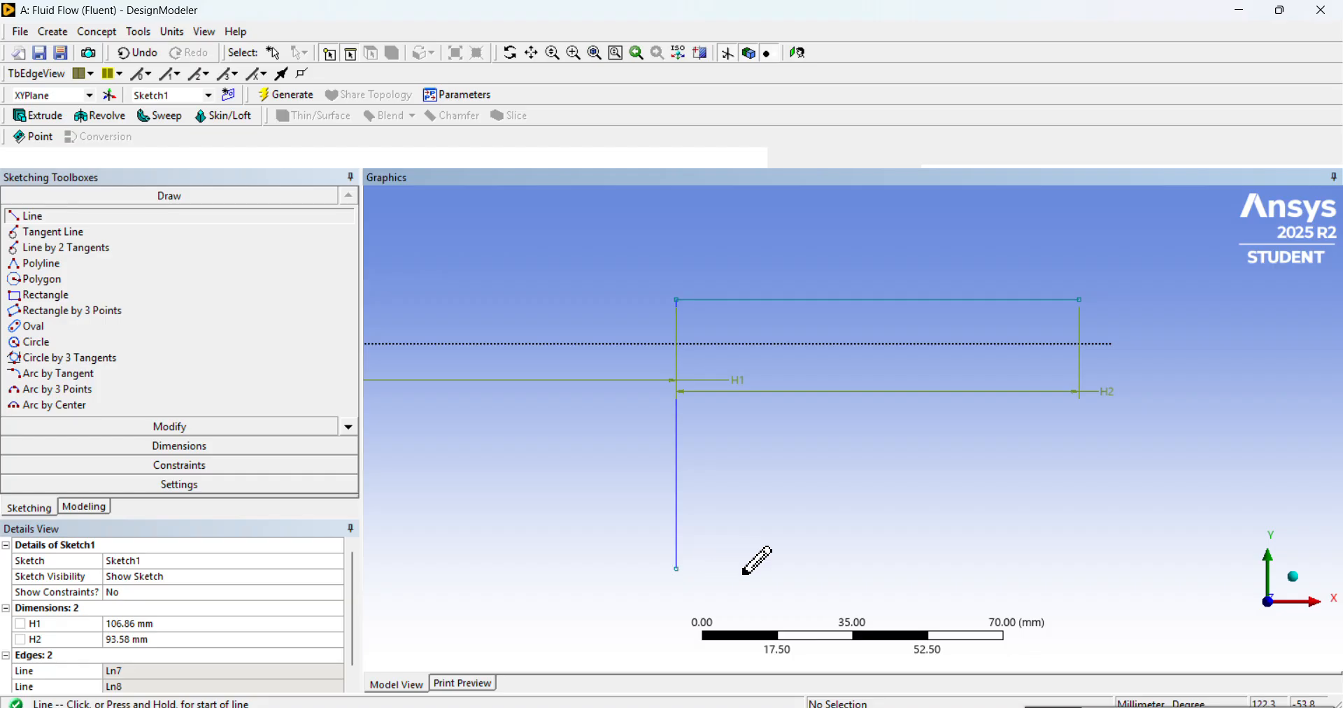
- Add a vertical dimension between the vertical line's upper and lower endpoints and set it to 80 mm
scroll(548, 392, "down", 1)
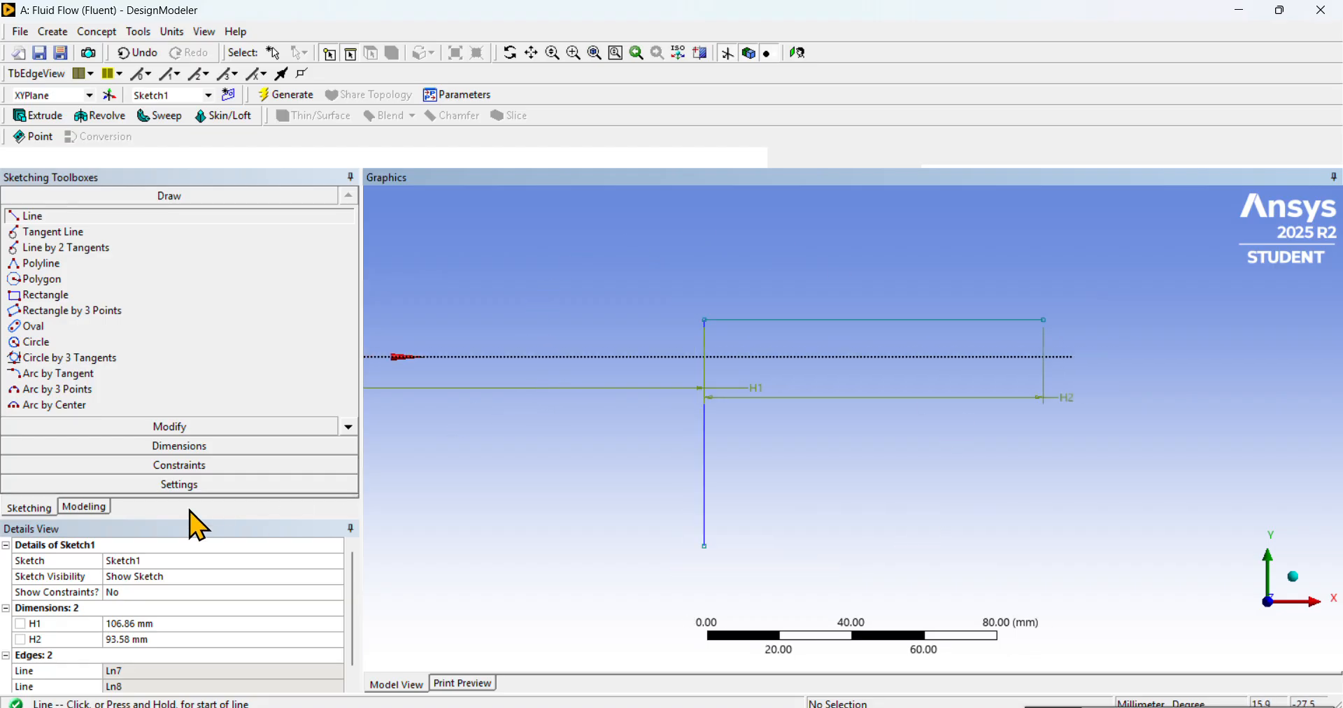
left_click(168, 448)
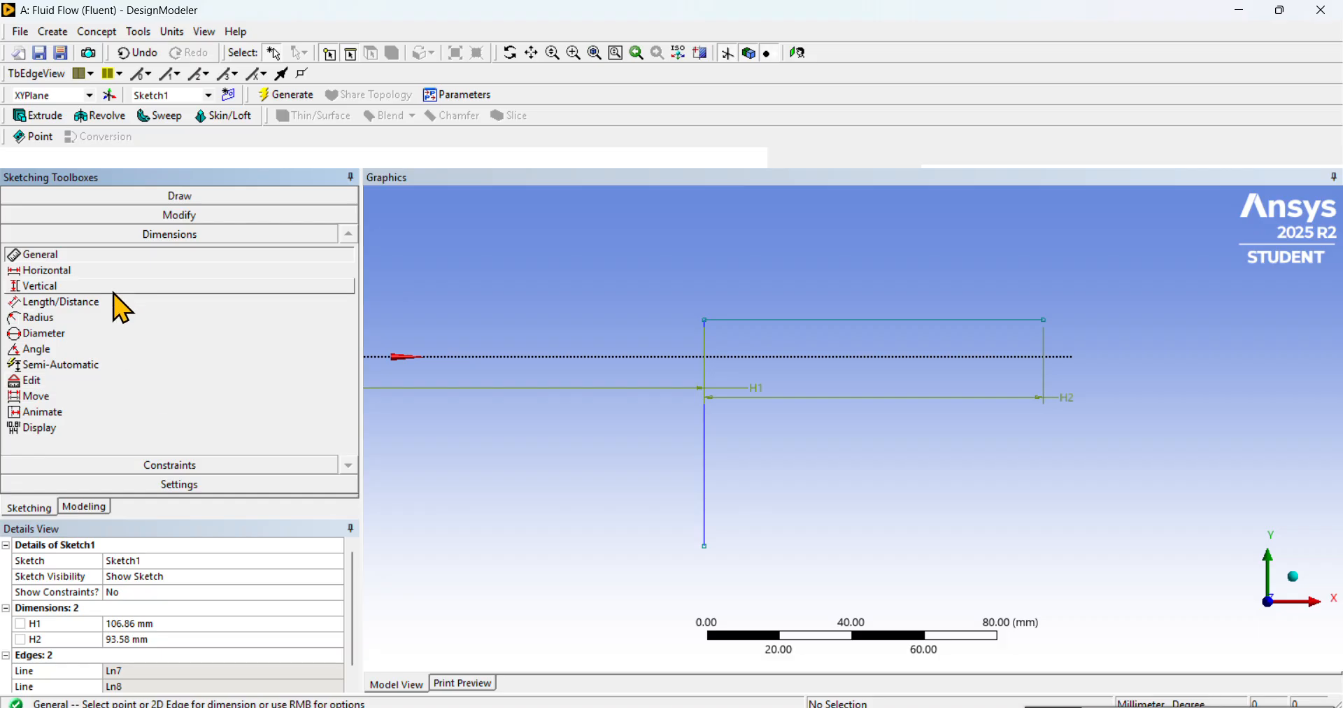
left_click(140, 286)
scroll(684, 445, "down", 2)
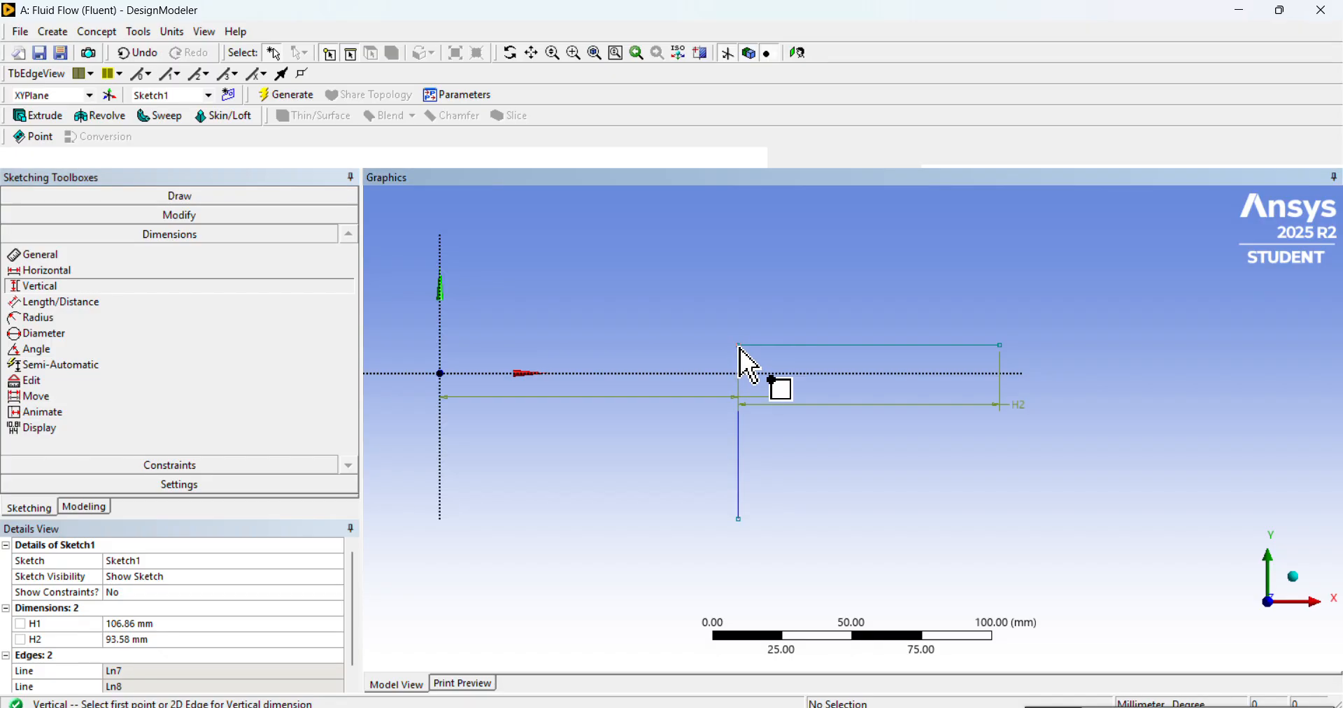
left_click(740, 347)
left_click(740, 521)
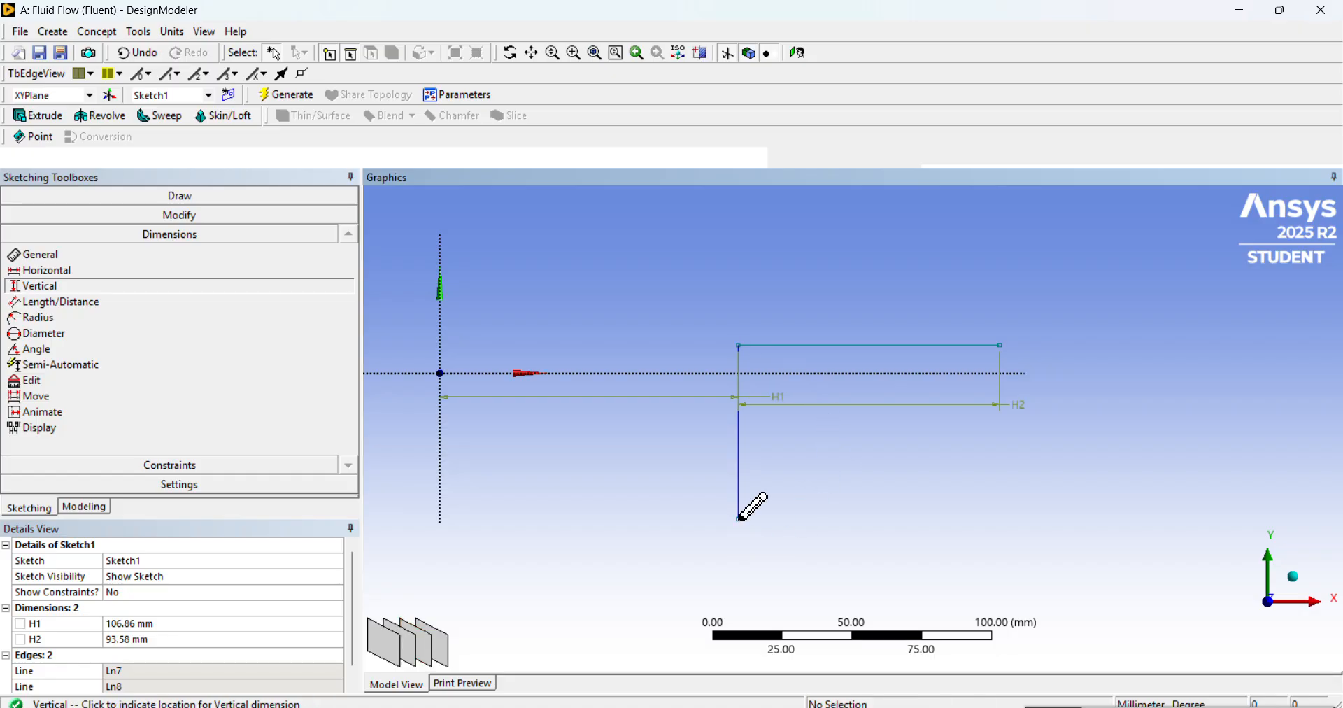
left_click(665, 519)
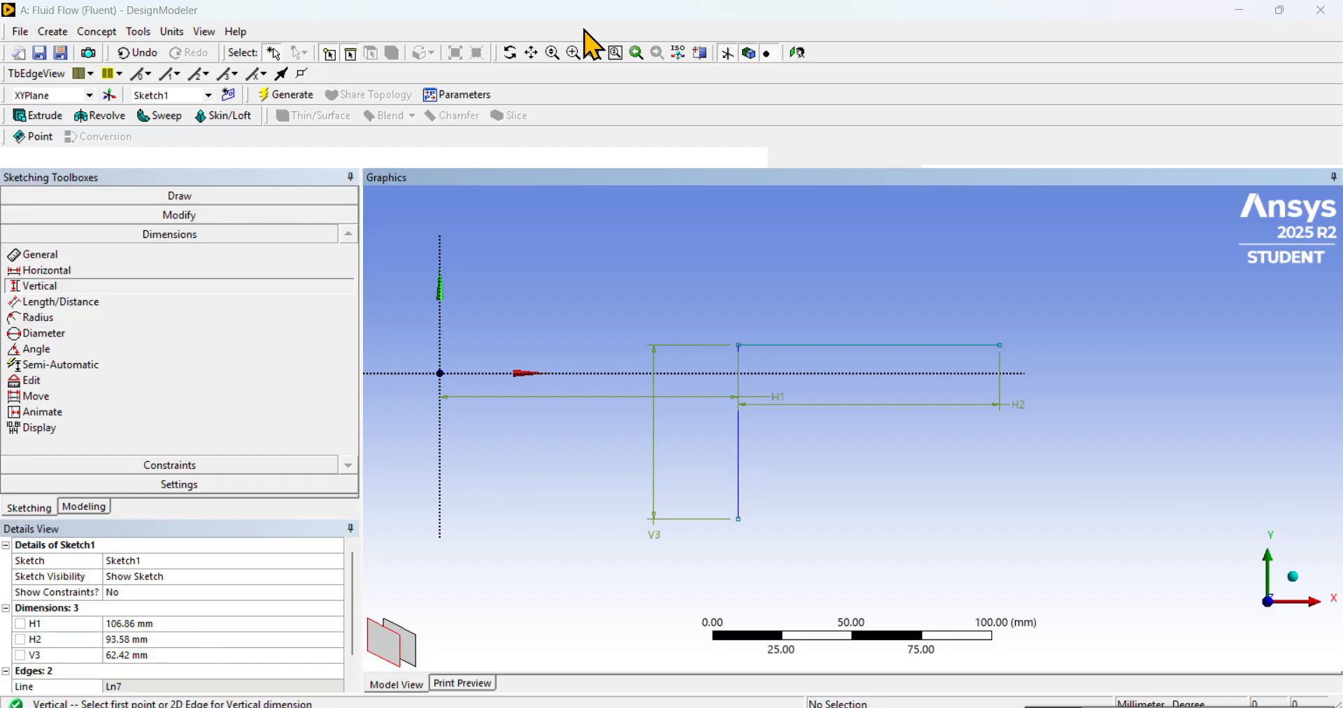
left_click(256, 640)
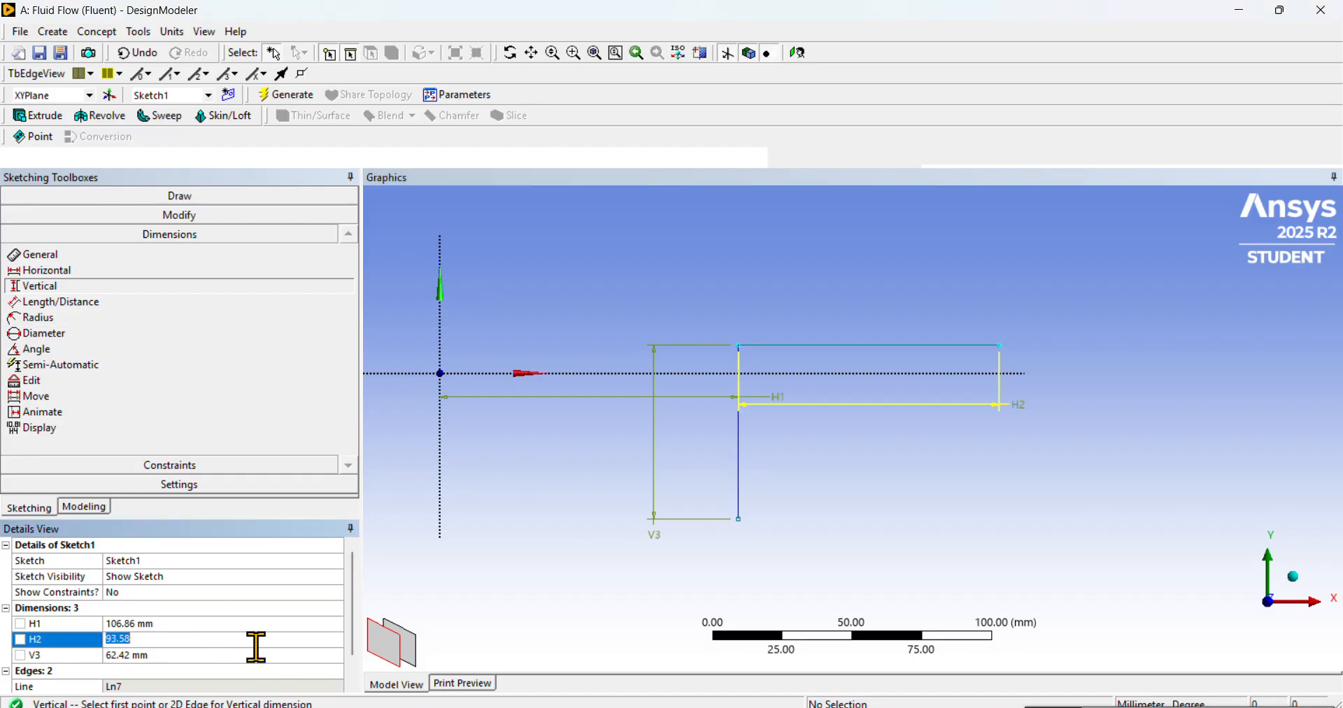
left_click(230, 655)
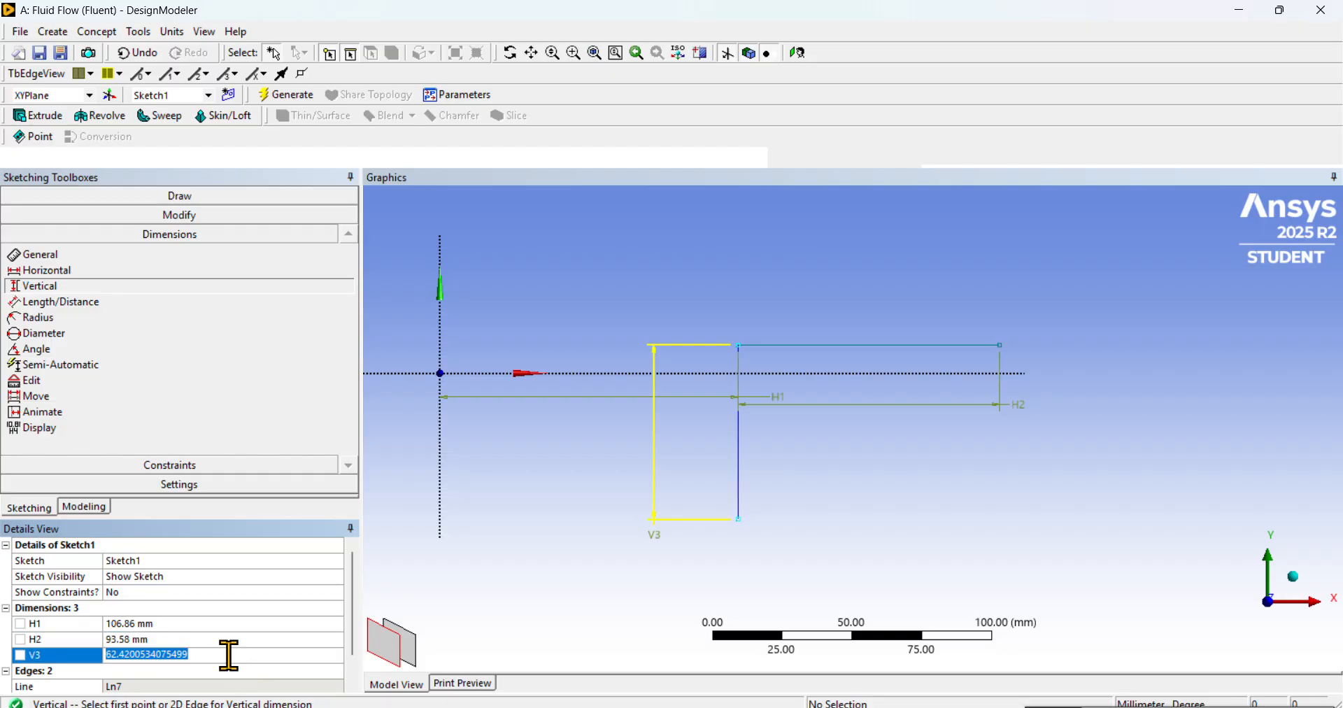
type("8")
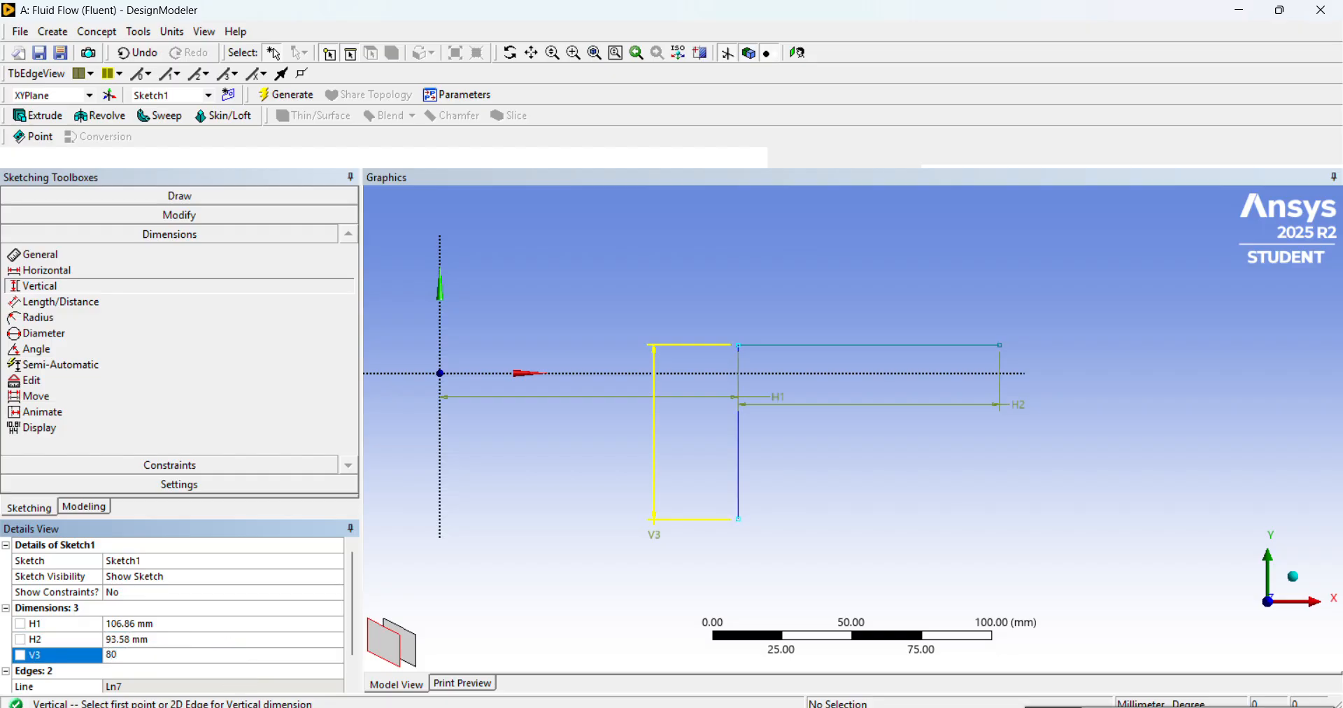
type("0")
key("Return")
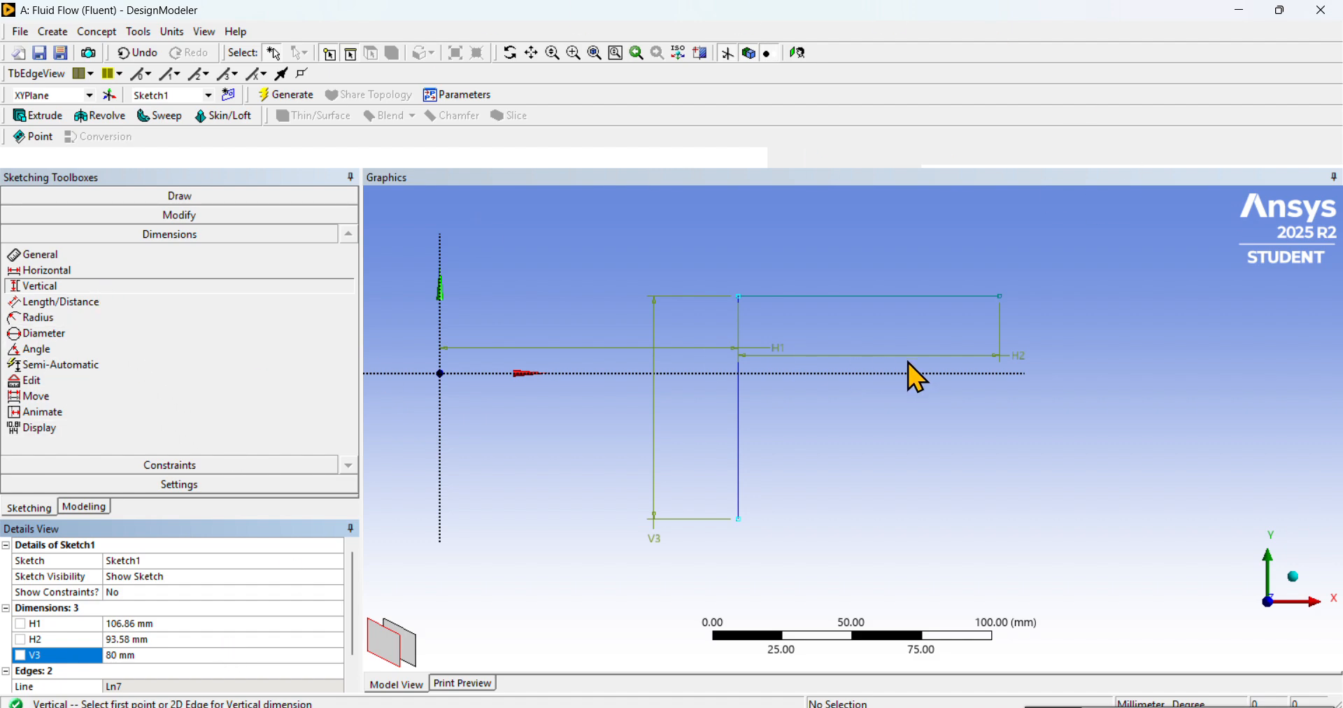
- Add a vertical dimension from the X axis to the horizontal line and set it to 27.388 mm
left_click(875, 383)
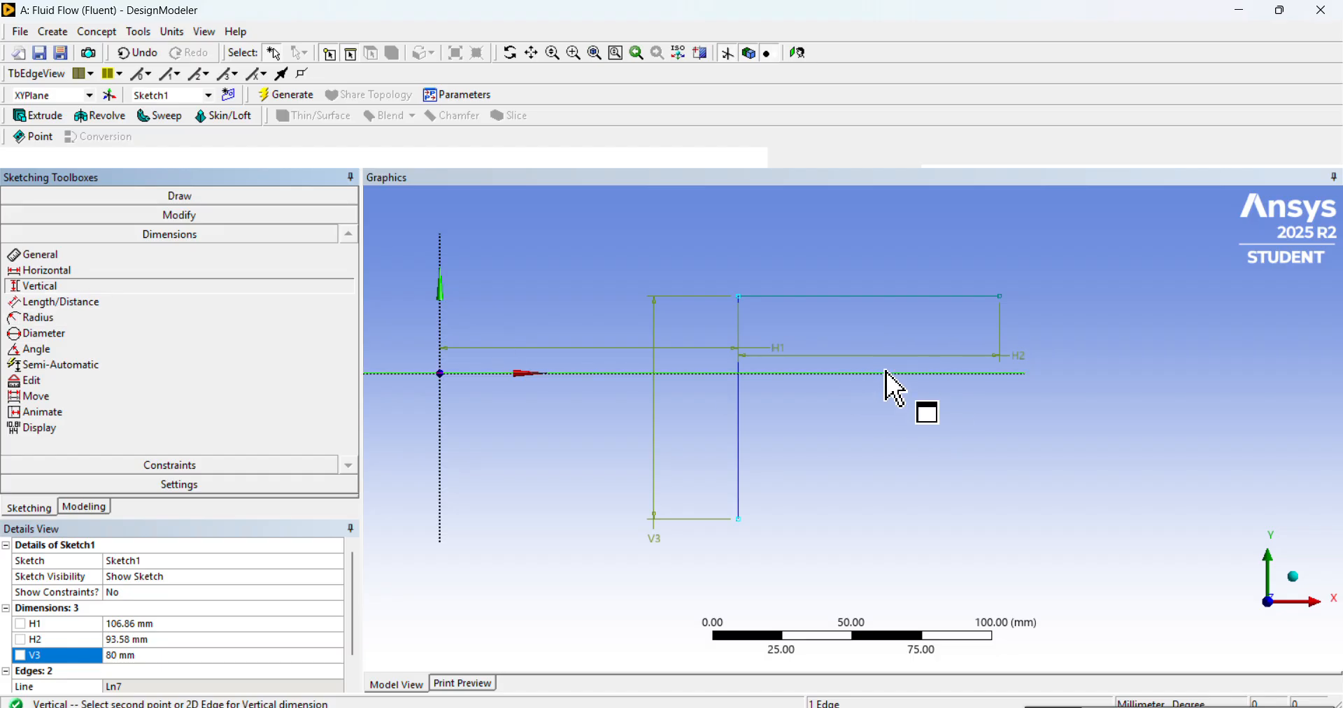
left_click(863, 296)
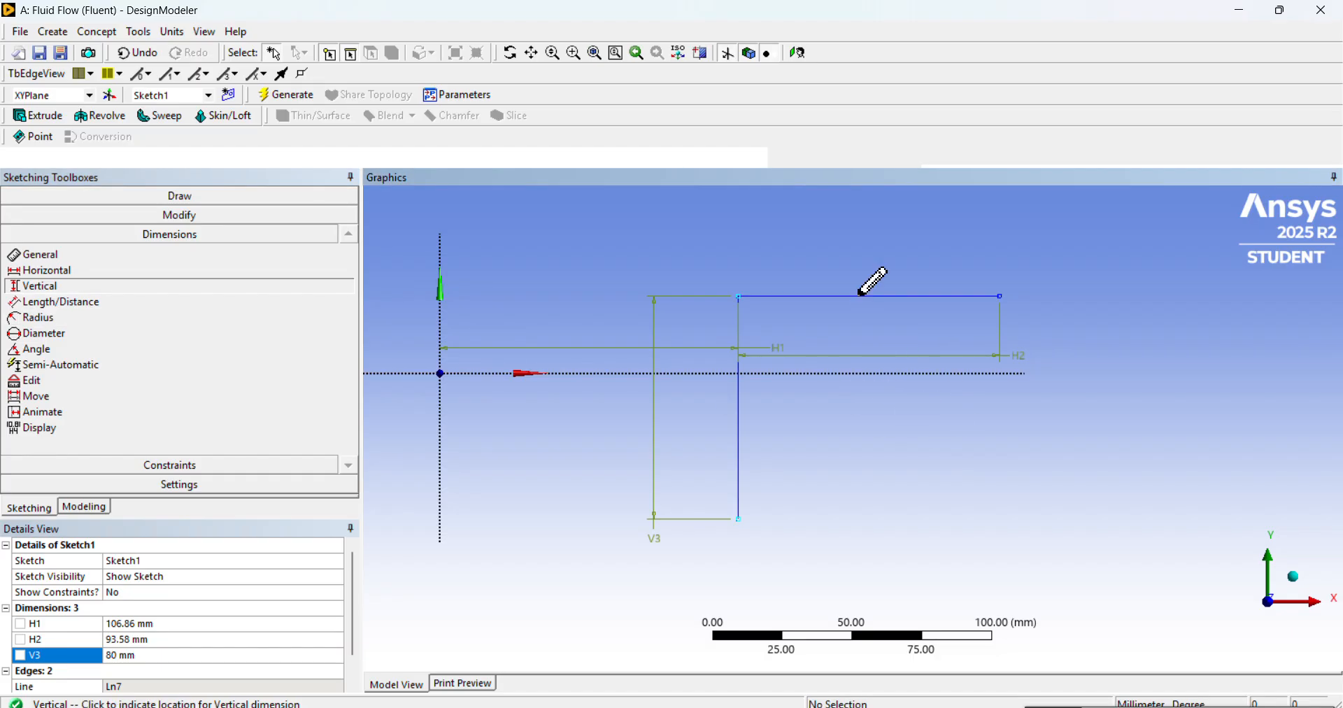
left_click(1085, 450)
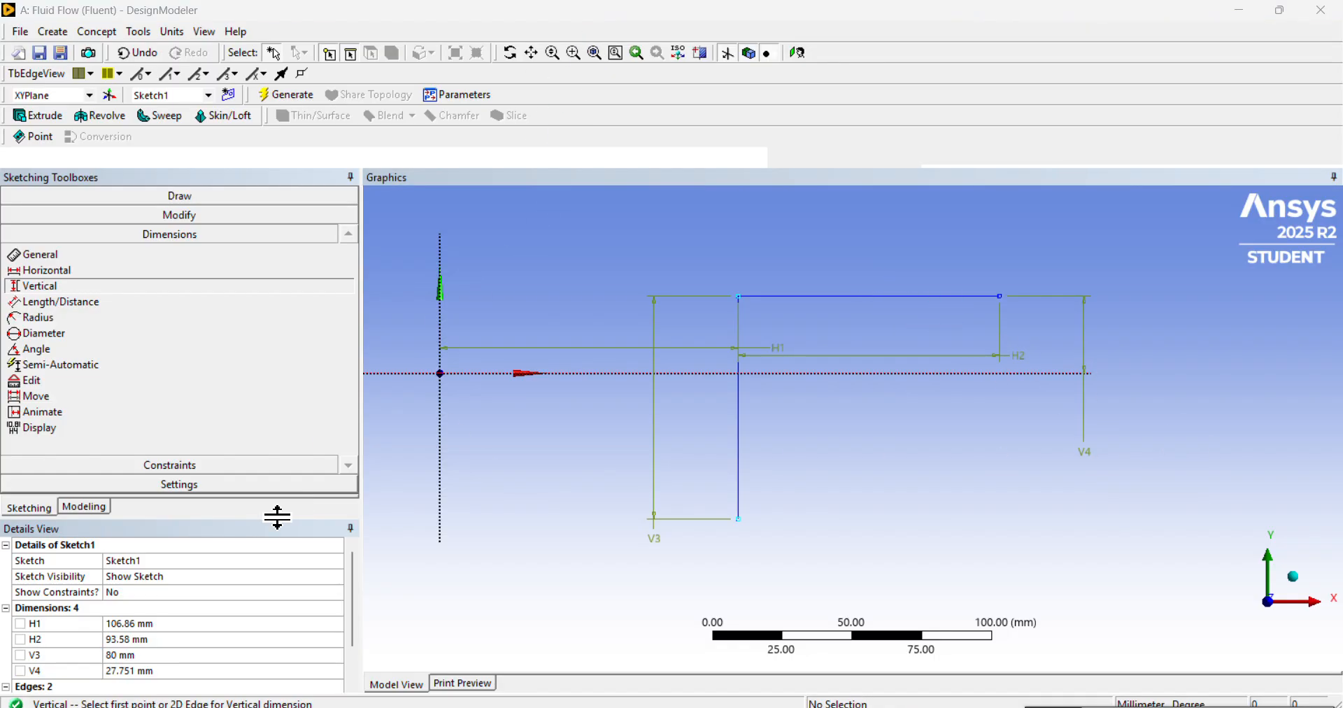
left_click(217, 670)
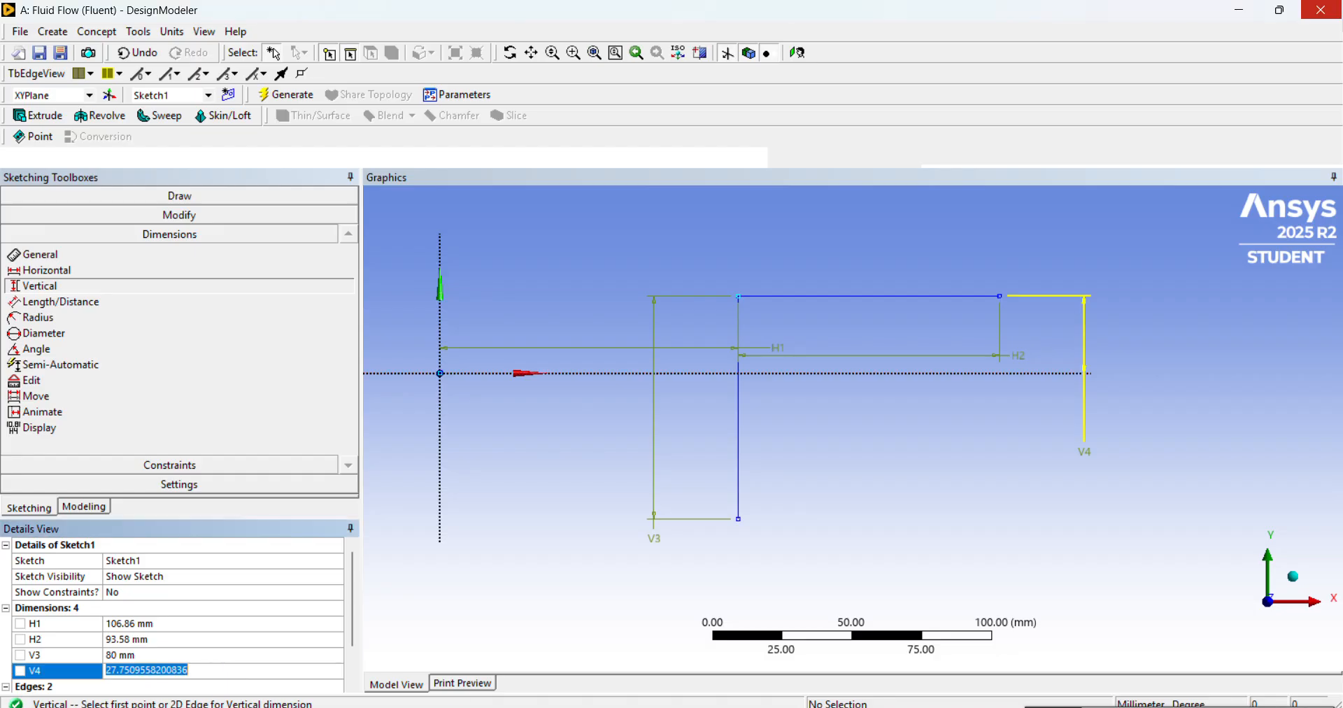
type("27.388")
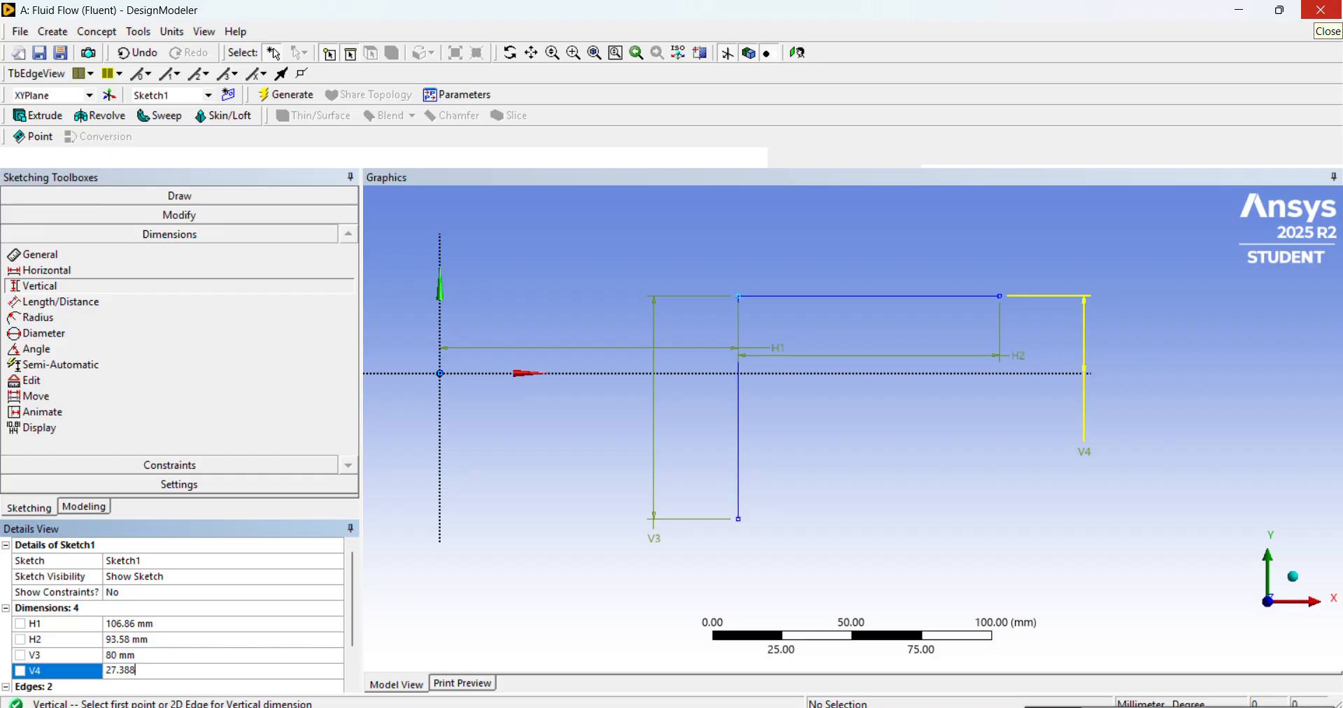
key("Return")
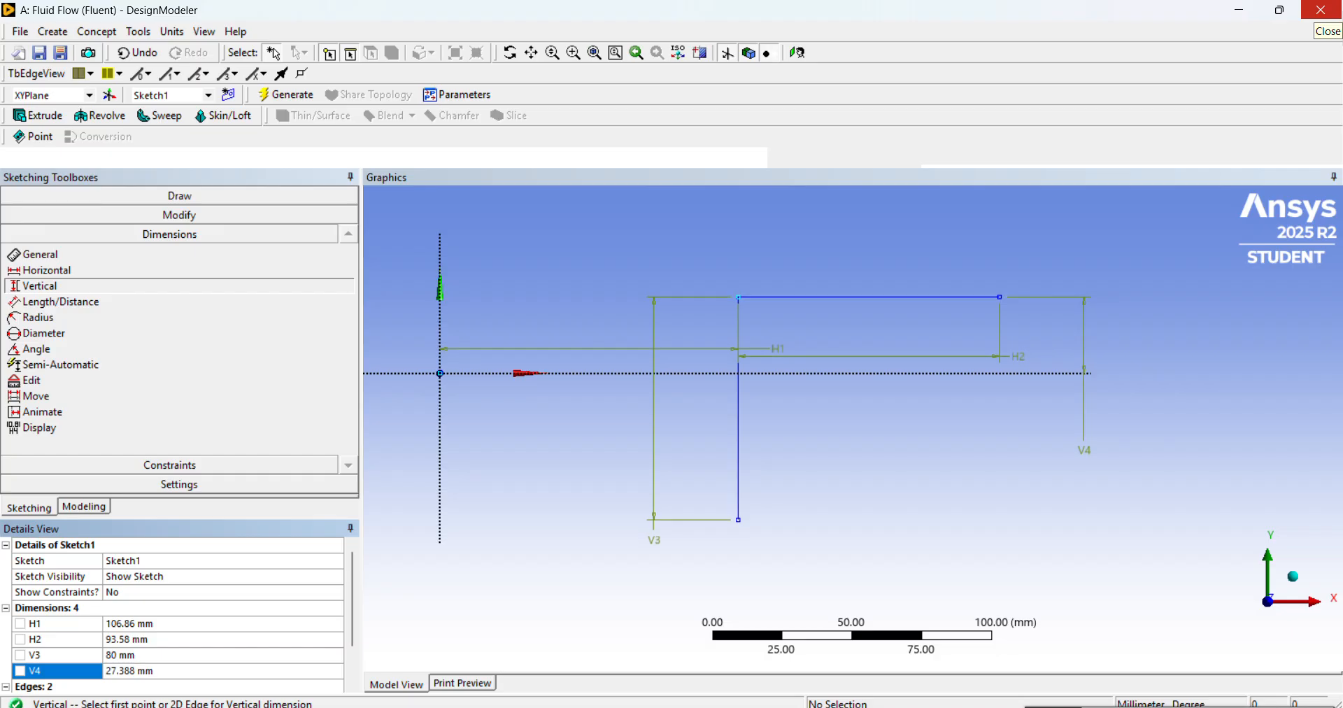
left_click(219, 623)
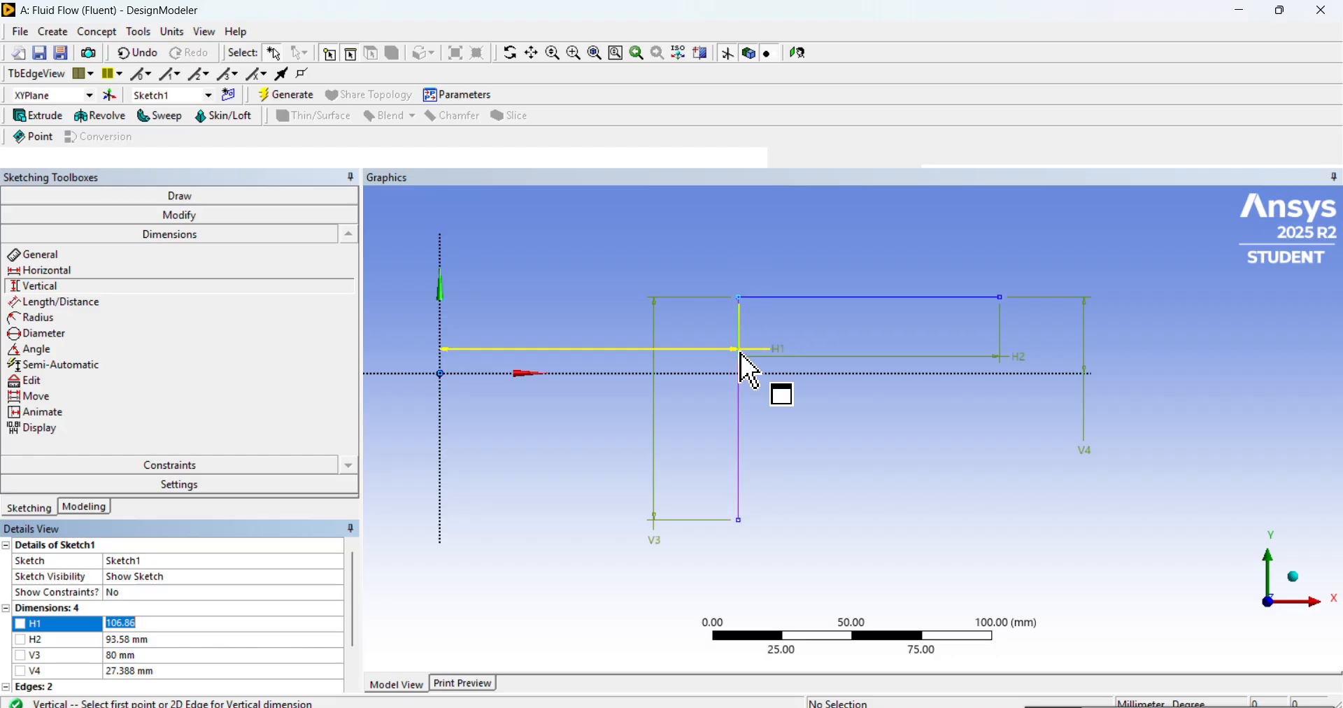
- Review the sketch dimensions and set the vertical dimension from the X axis to the horizontal line to 27.38 mm
left_click(225, 638)
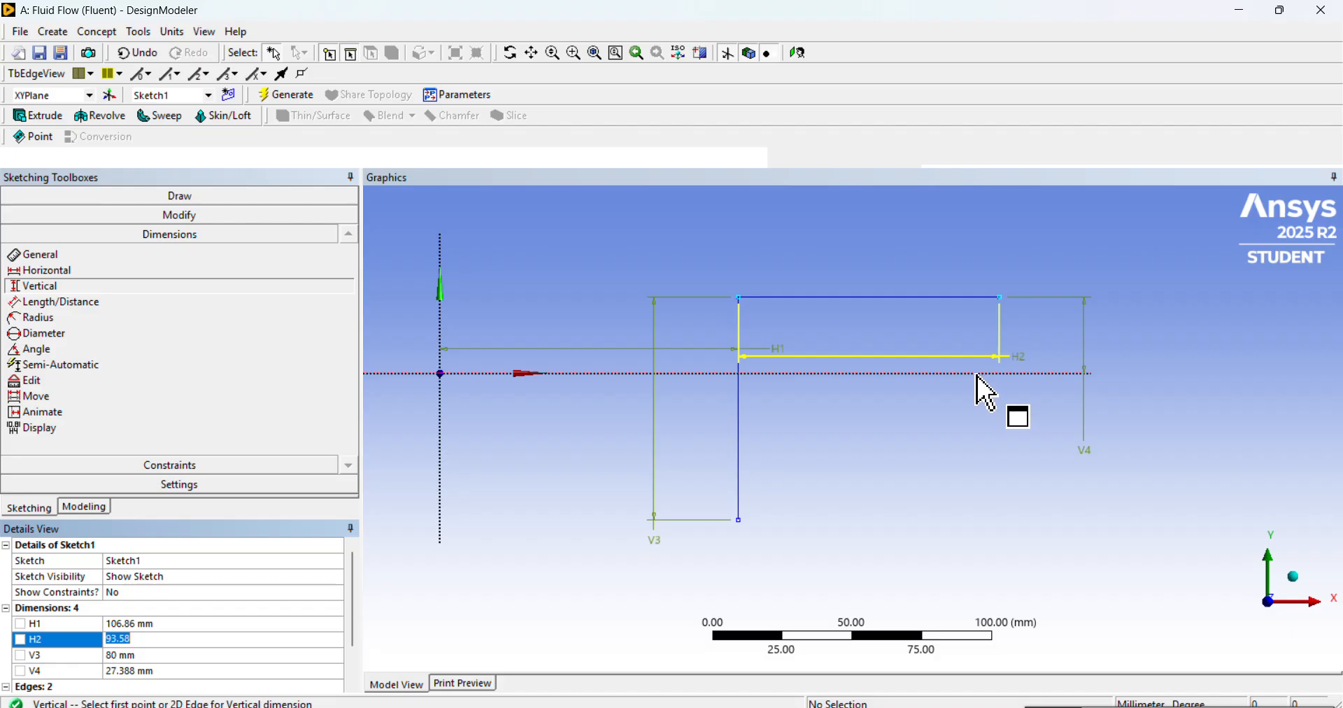
left_click(179, 655)
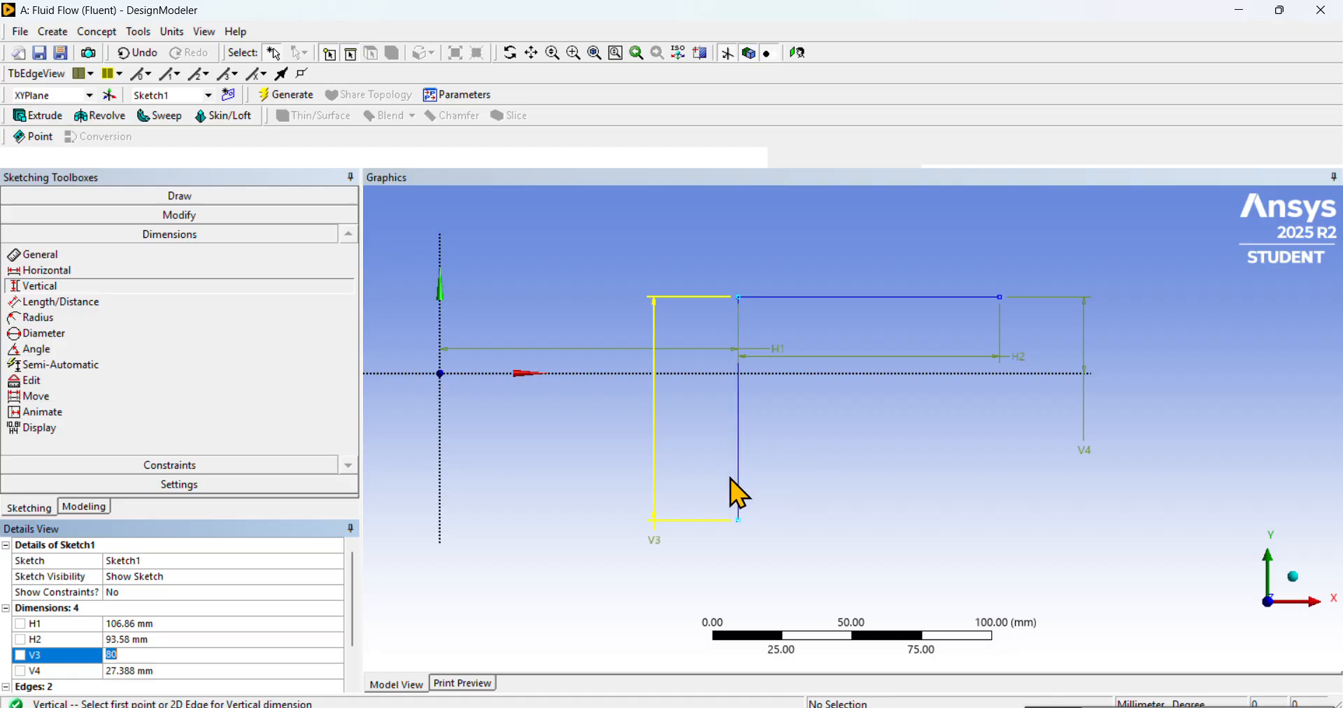
left_click(186, 670)
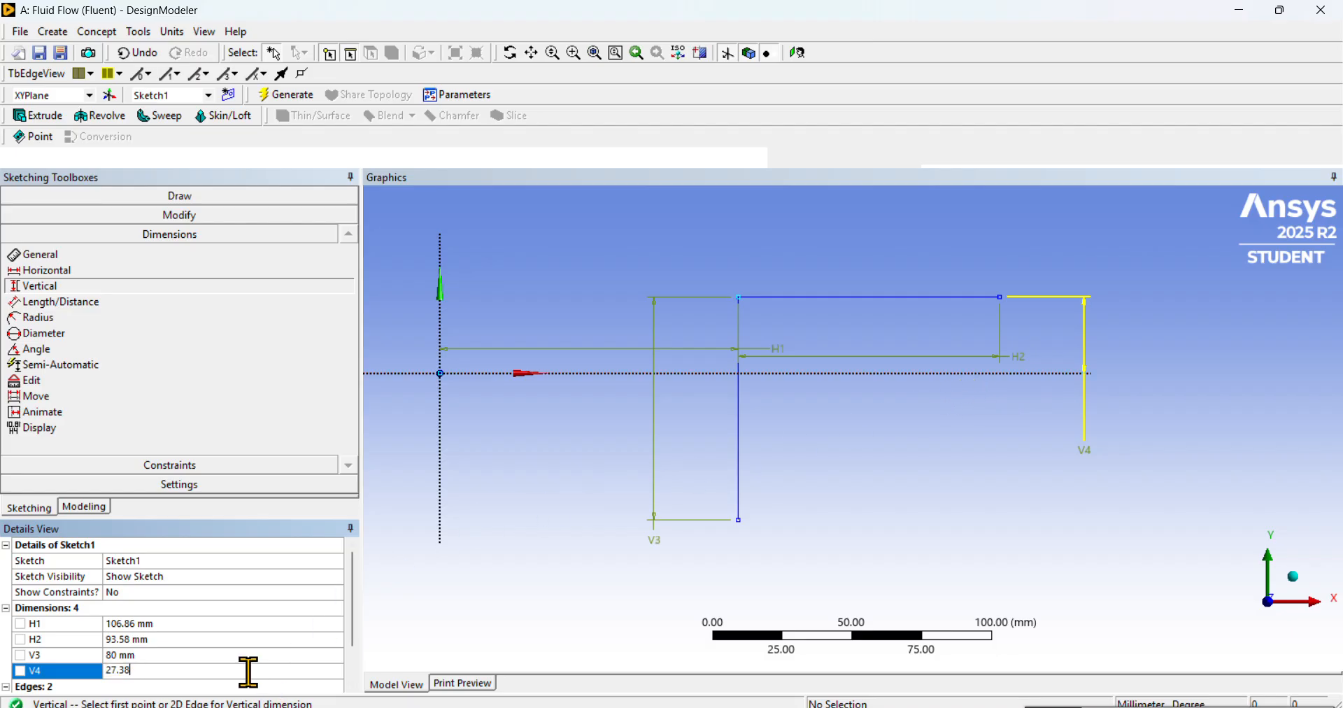
key("Return")
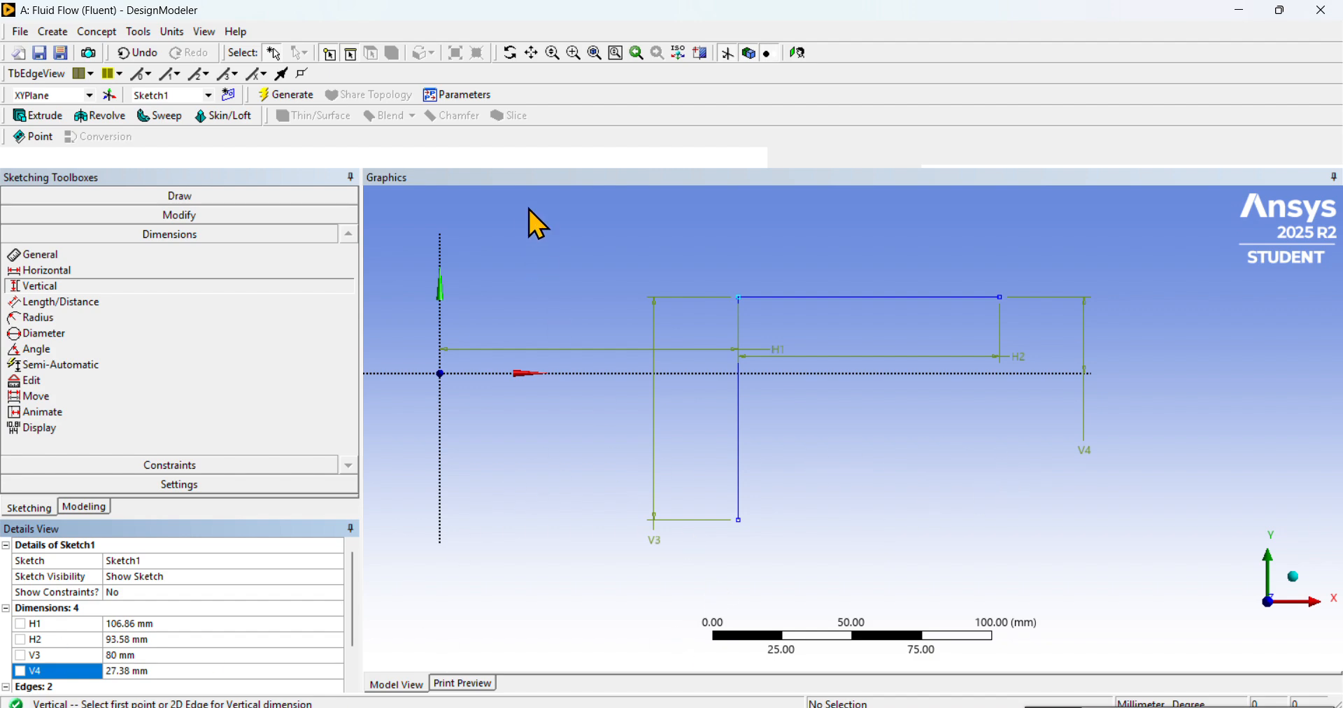
key("Escape")
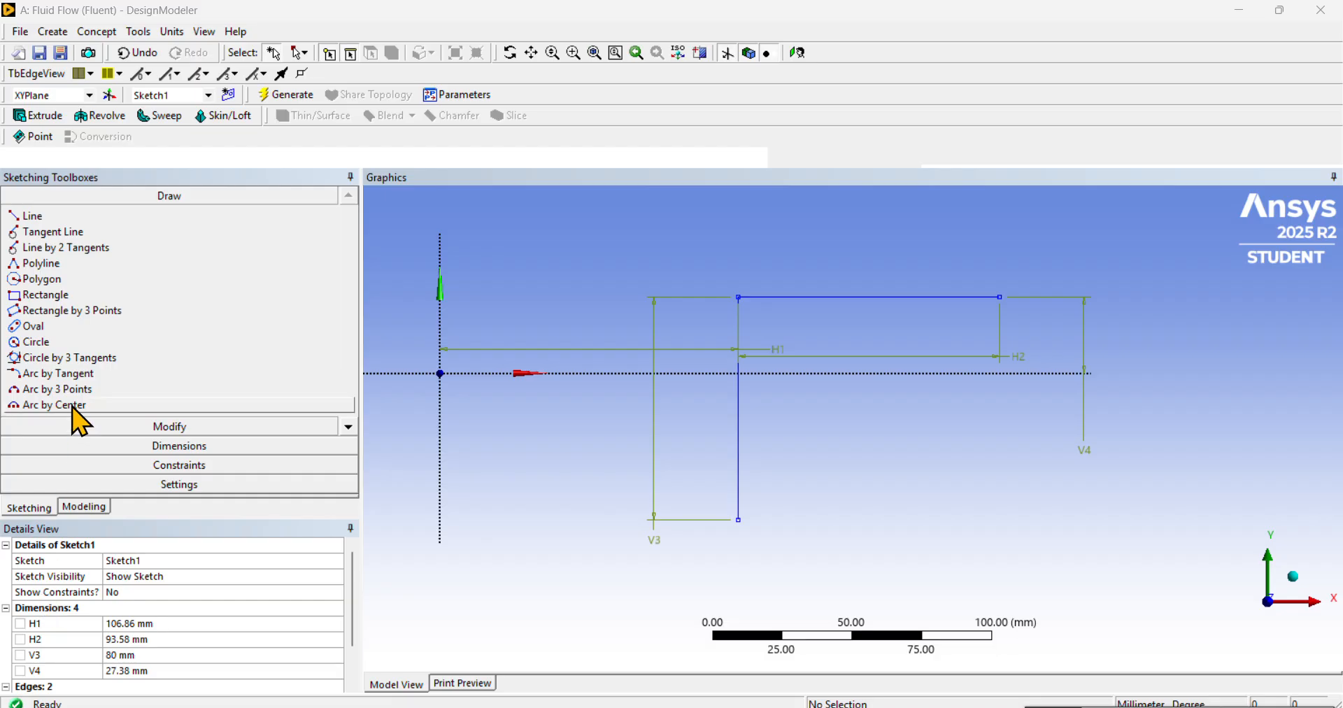
- Draw a circle centred on the vertical line's lower endpoint, passing through its upper endpoint
left_click(98, 343)
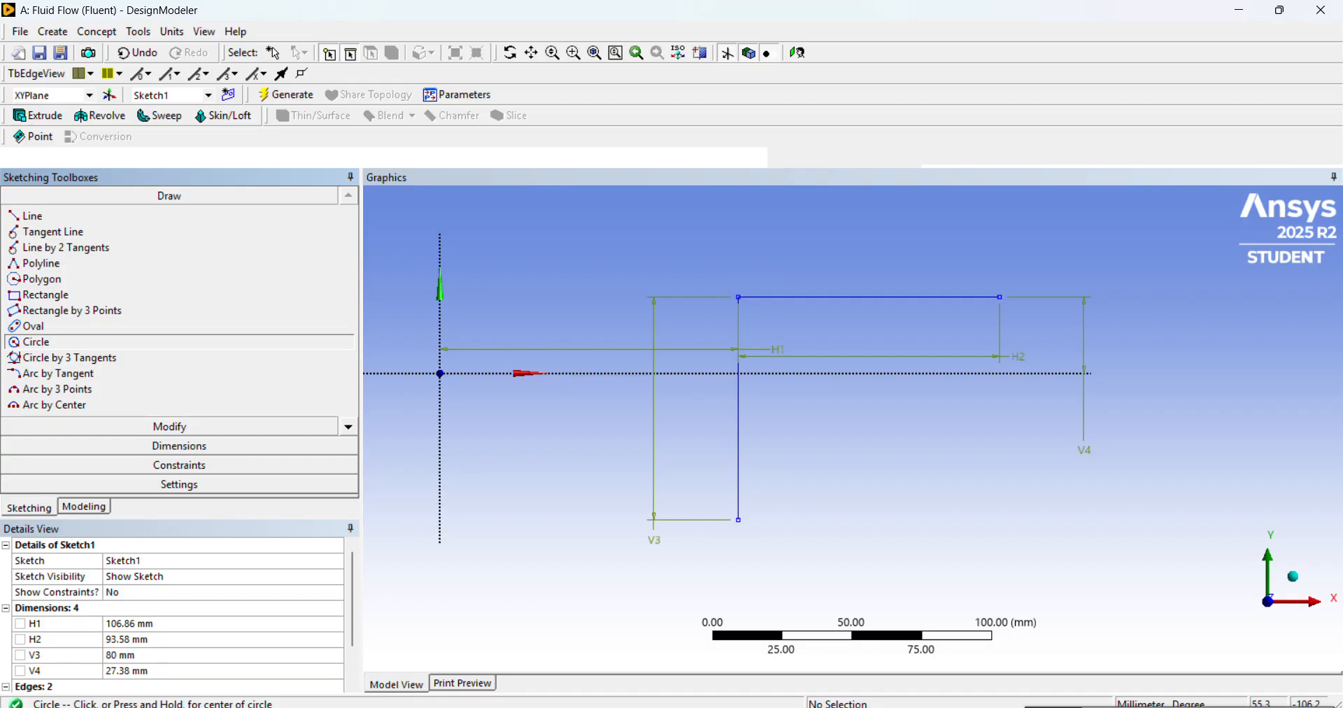
left_click(740, 518)
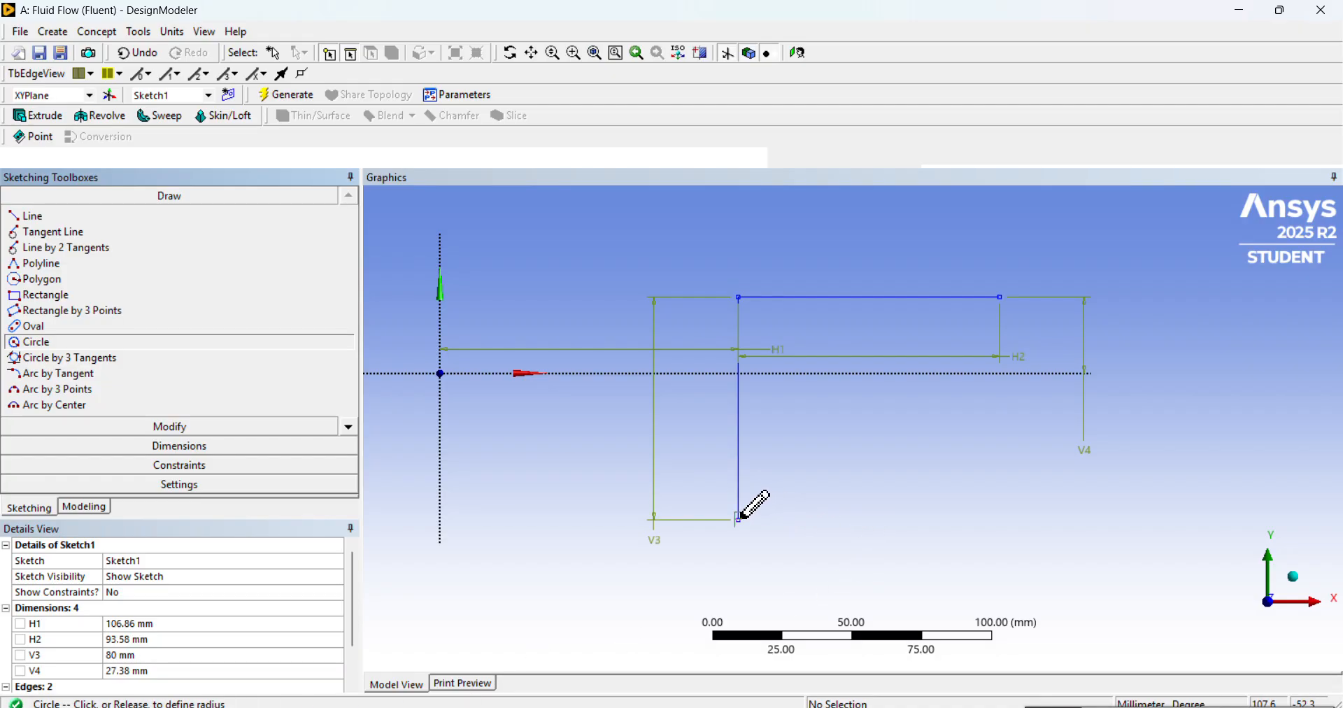
left_click(741, 295)
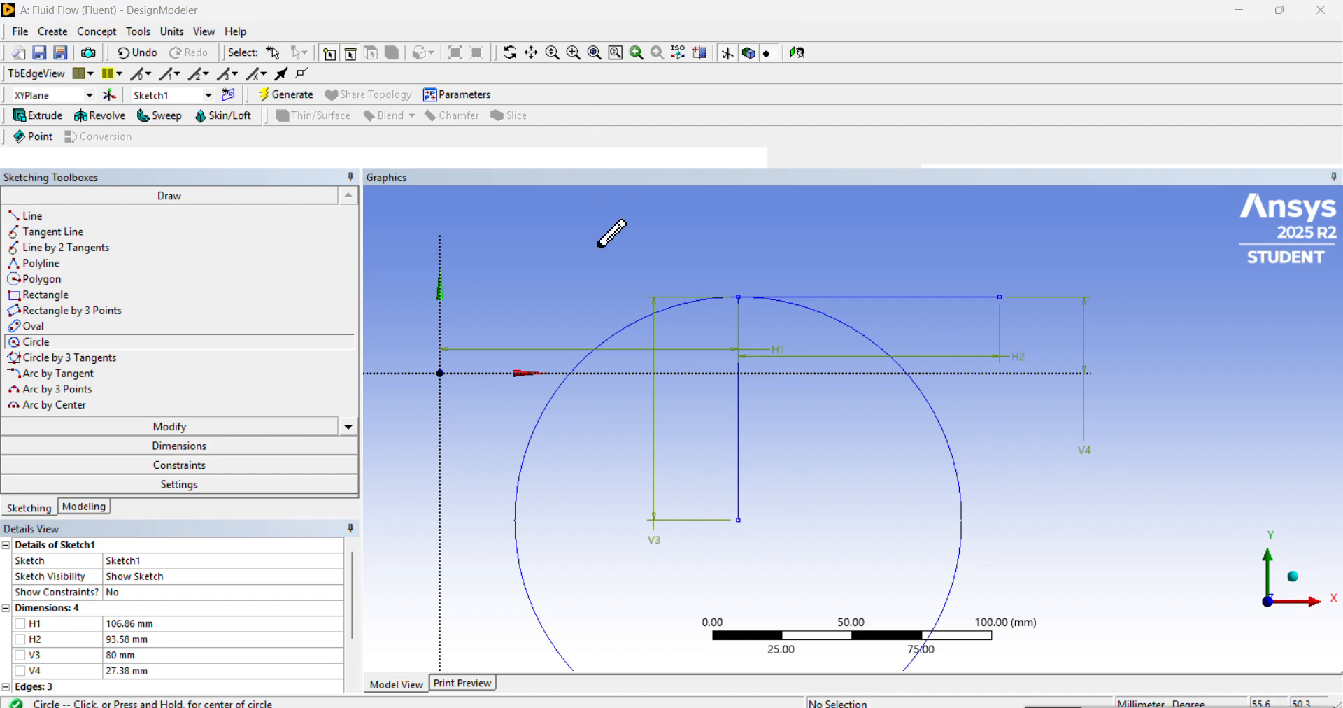
- Draw a long vertical construction line about 71 mm from the Y axis, crossing the X axis and the circle
left_click(144, 217)
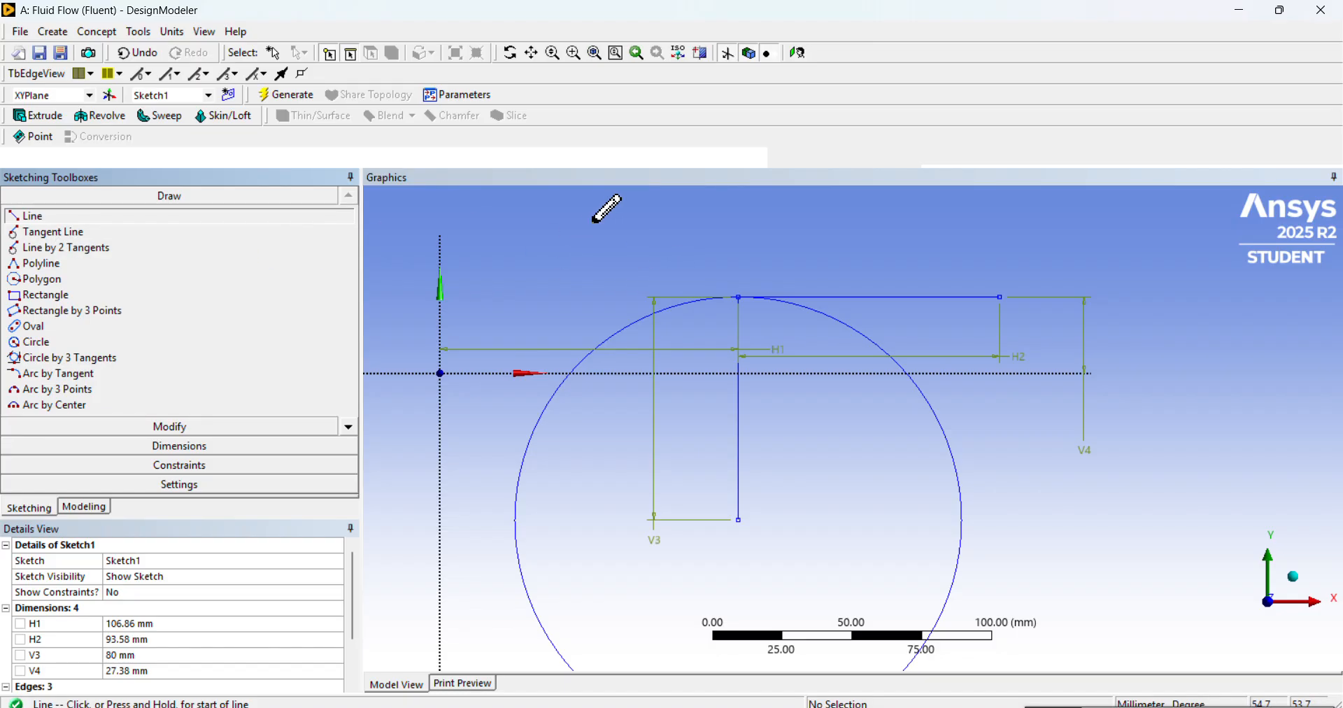
left_click(640, 214)
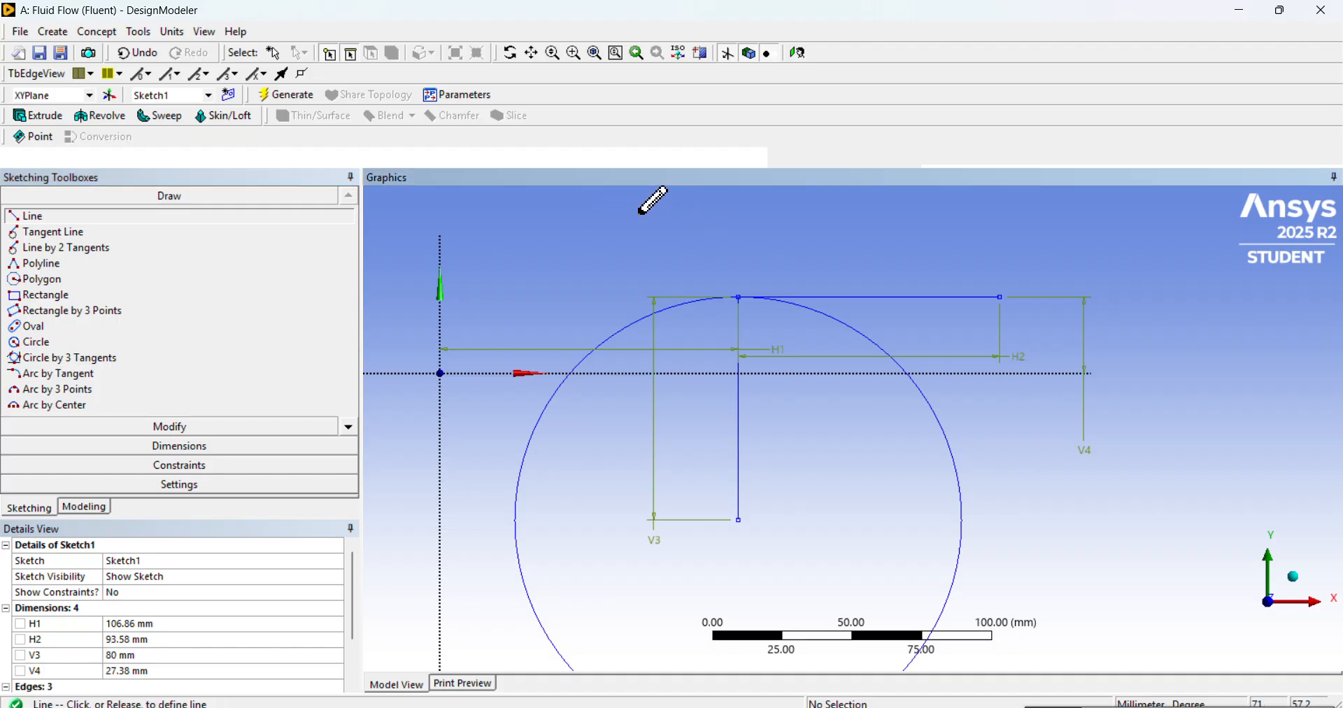
left_click(641, 611)
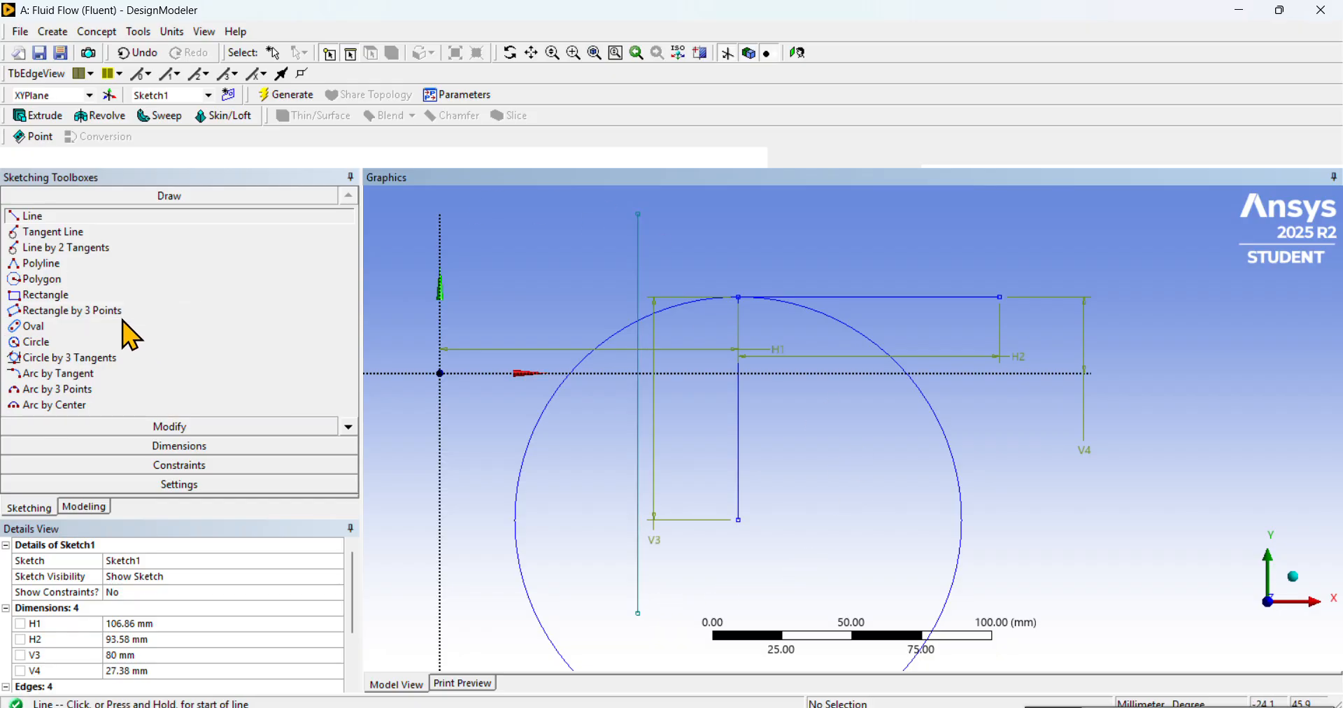
- Add a horizontal dimension from the Y axis to the long vertical construction line and set it to 84.94 mm
left_click(173, 446)
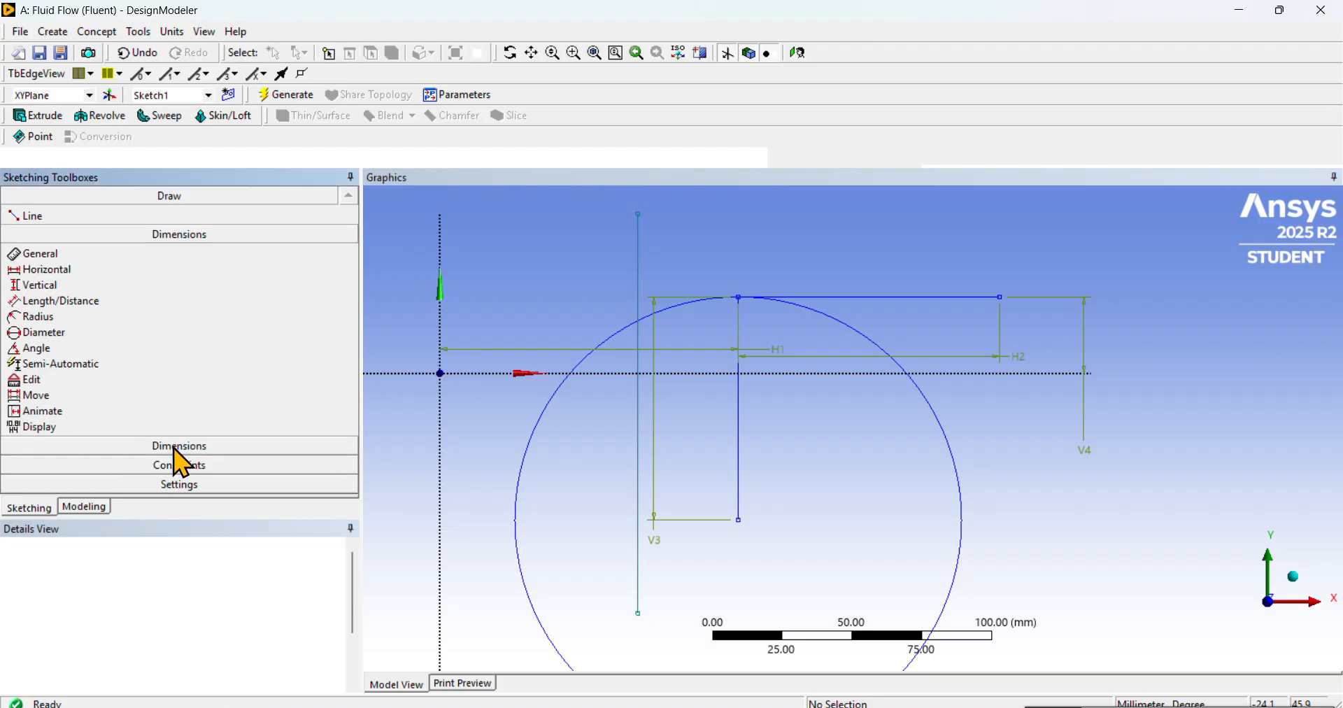
left_click(115, 271)
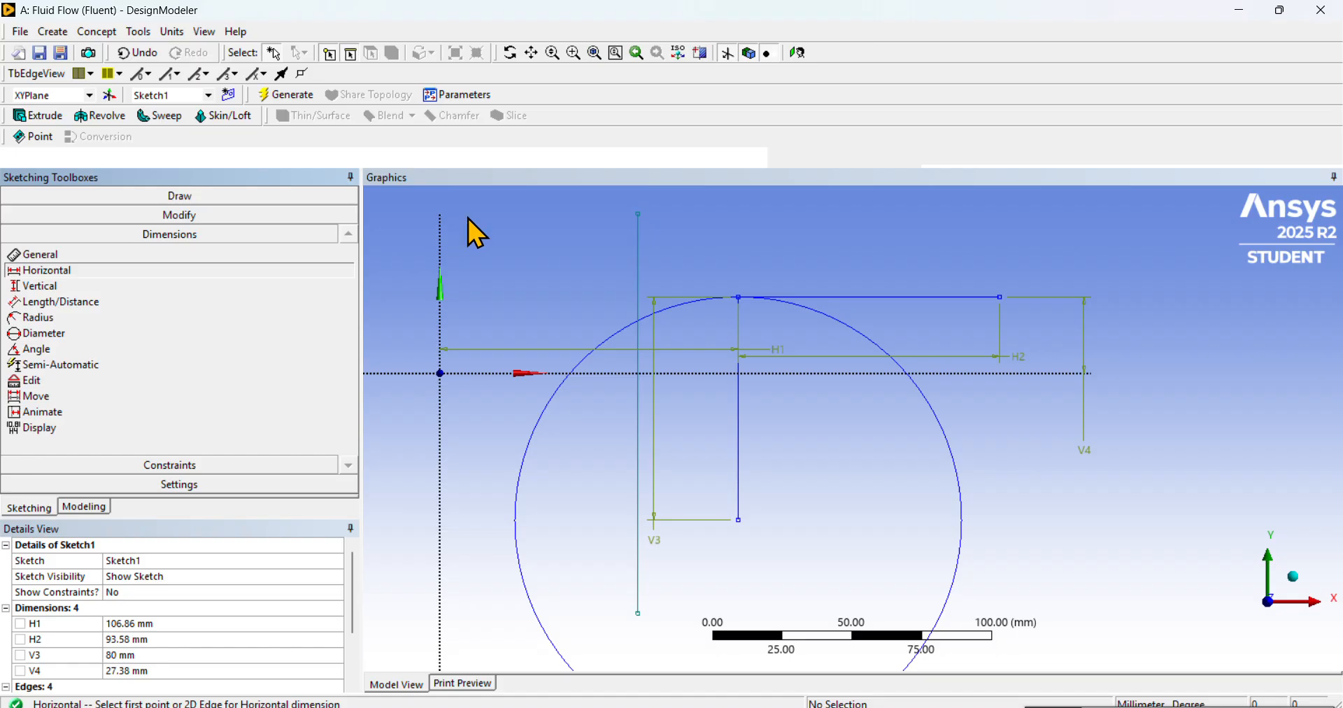
left_click(442, 252)
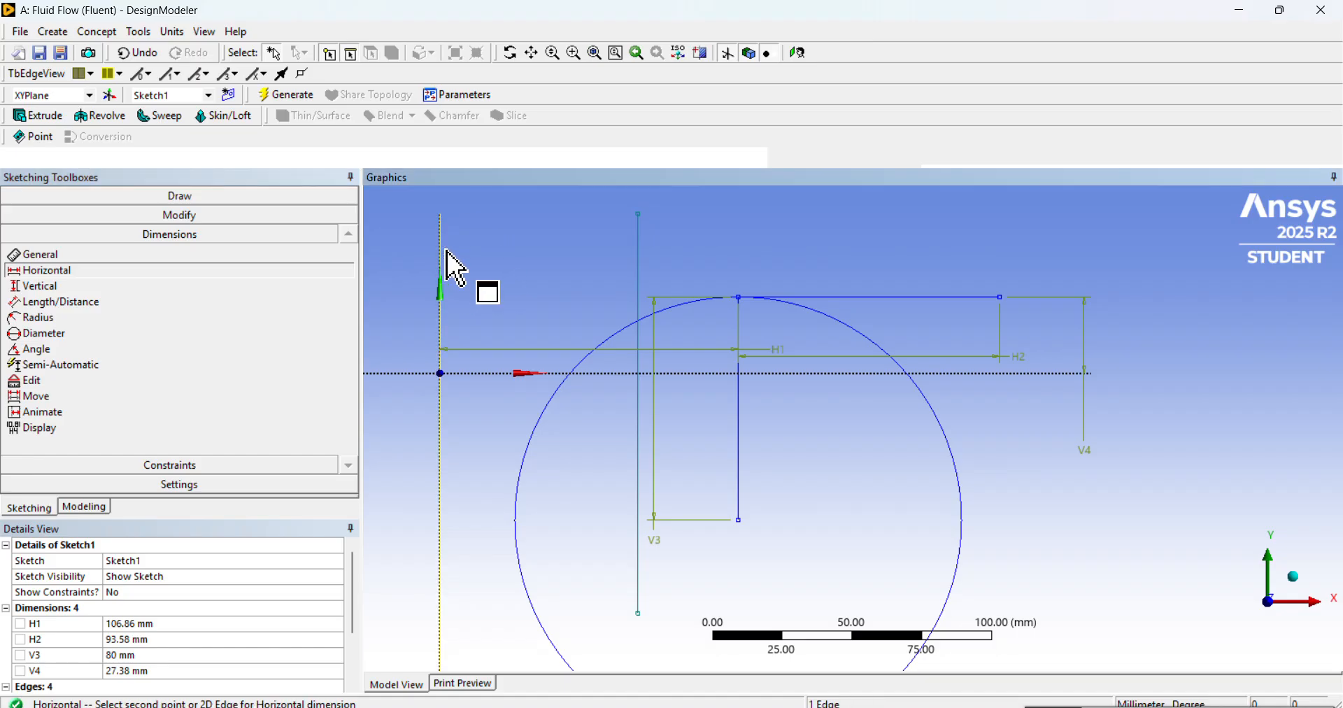
left_click(638, 280)
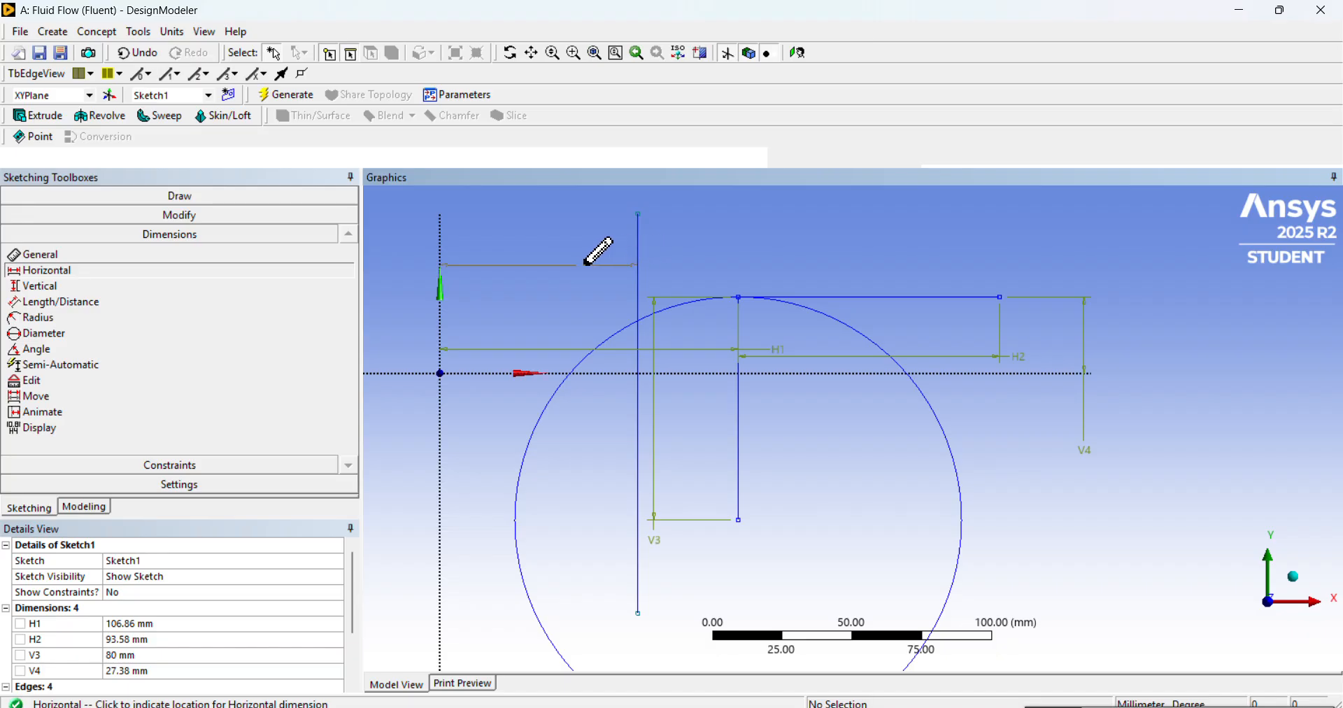
left_click(490, 527)
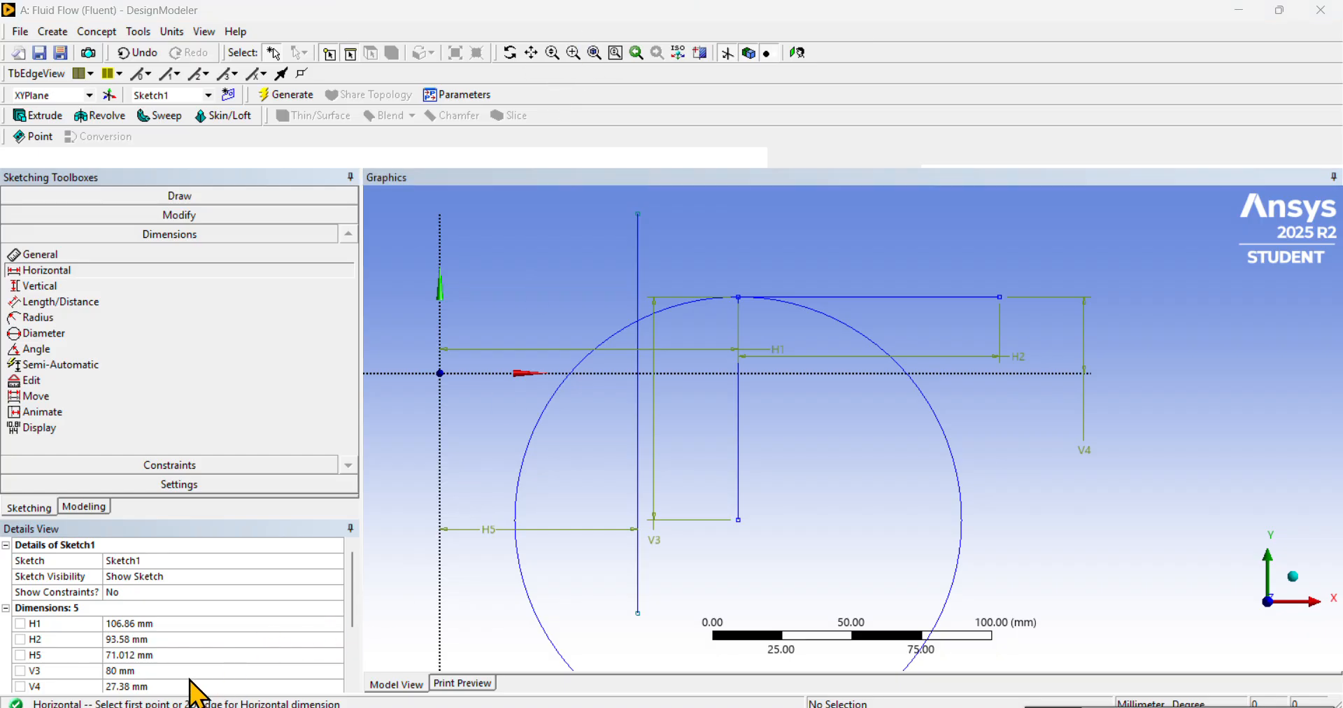
left_click(189, 655)
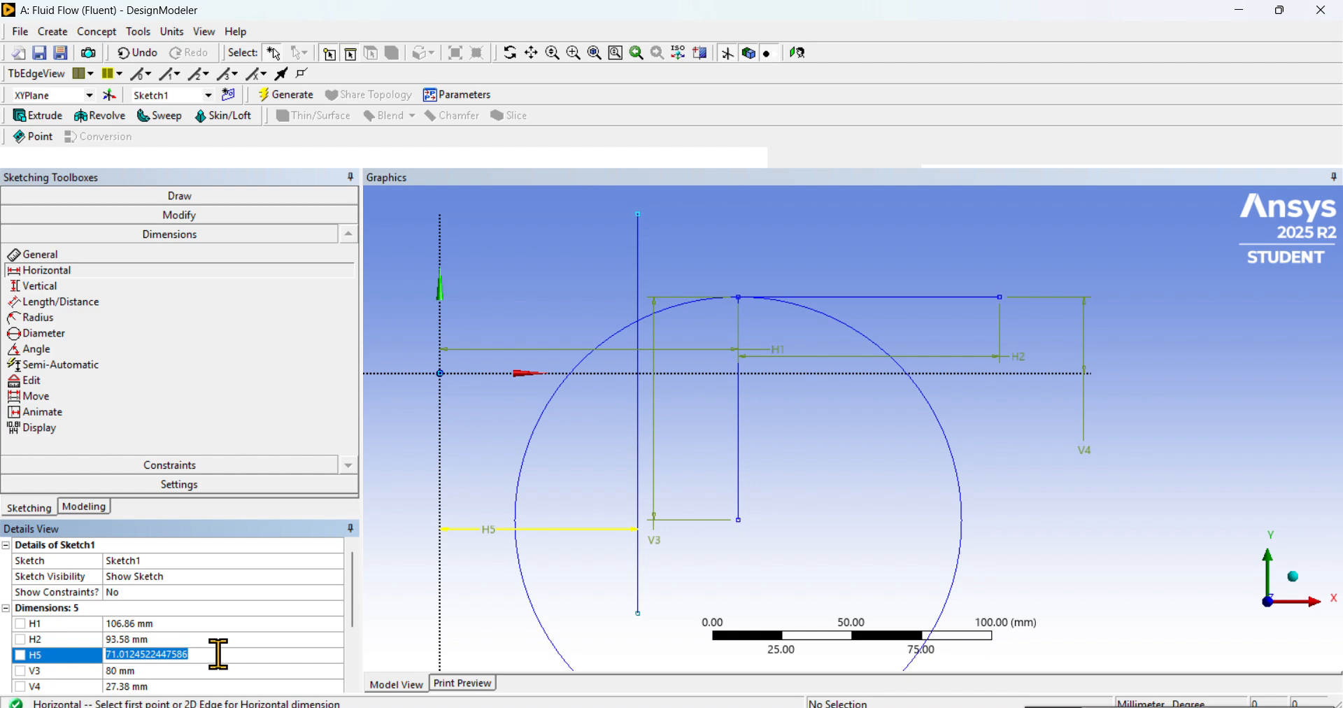
type("84")
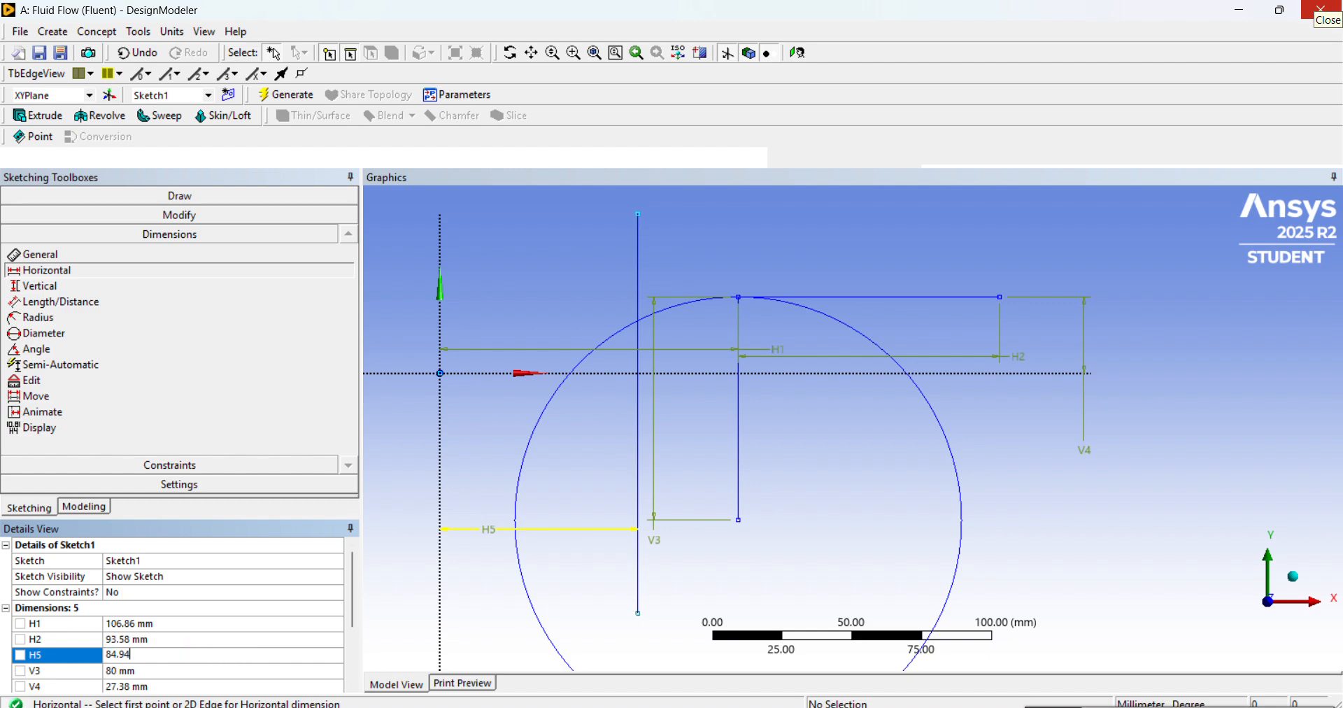
type(".94")
key("Return")
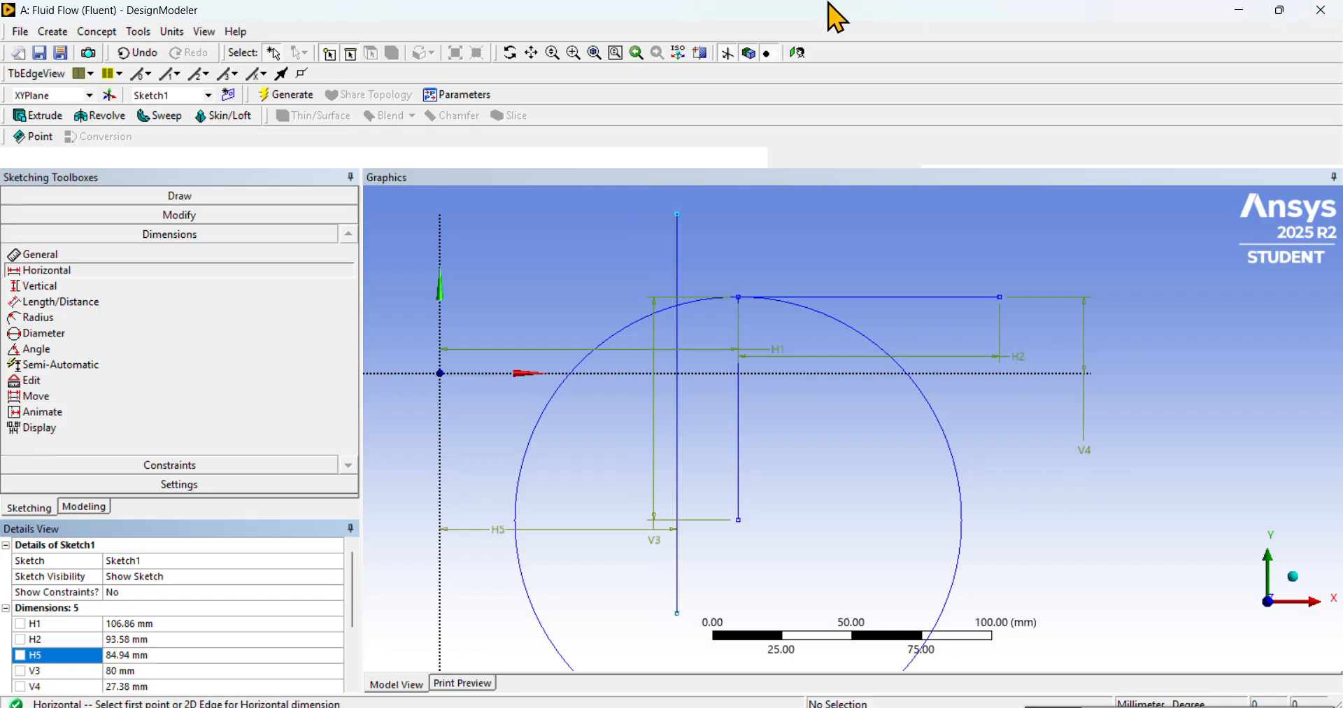
left_click(228, 654)
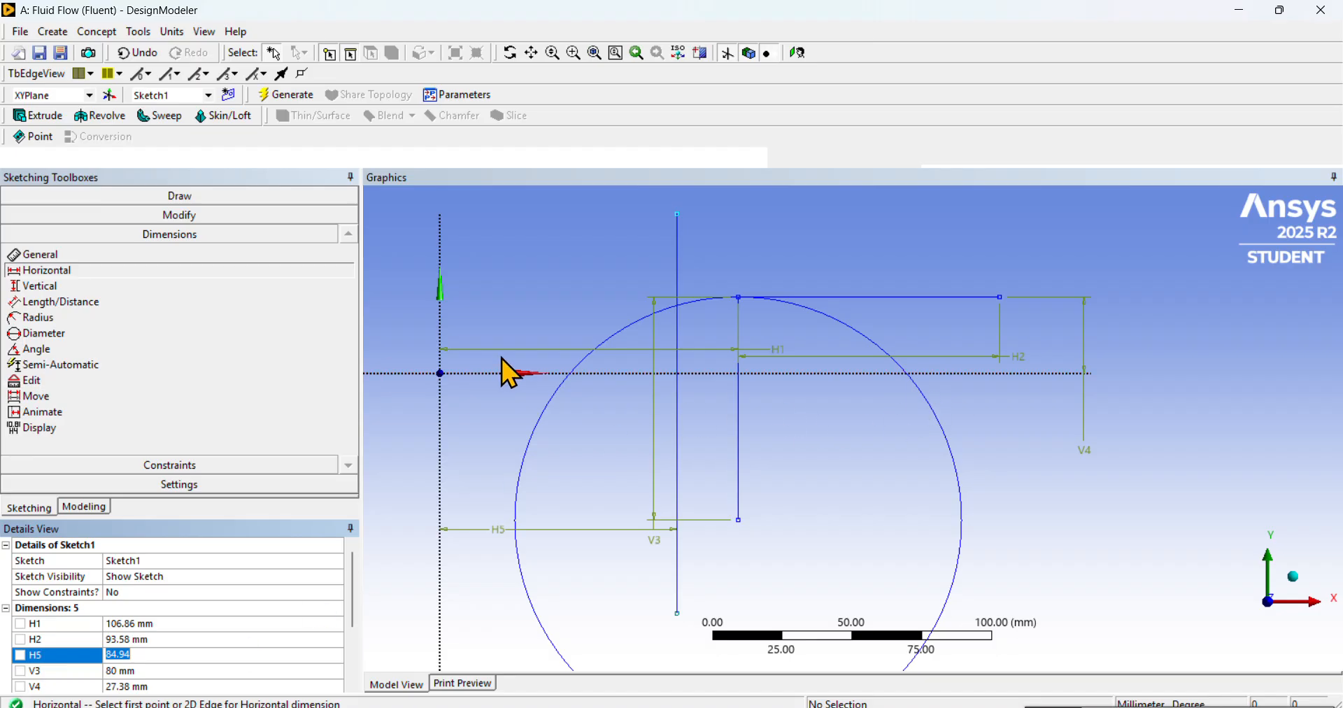
- Draw a sloped line from the origin to the upper intersection of the circle and the vertical construction line
left_click(230, 199)
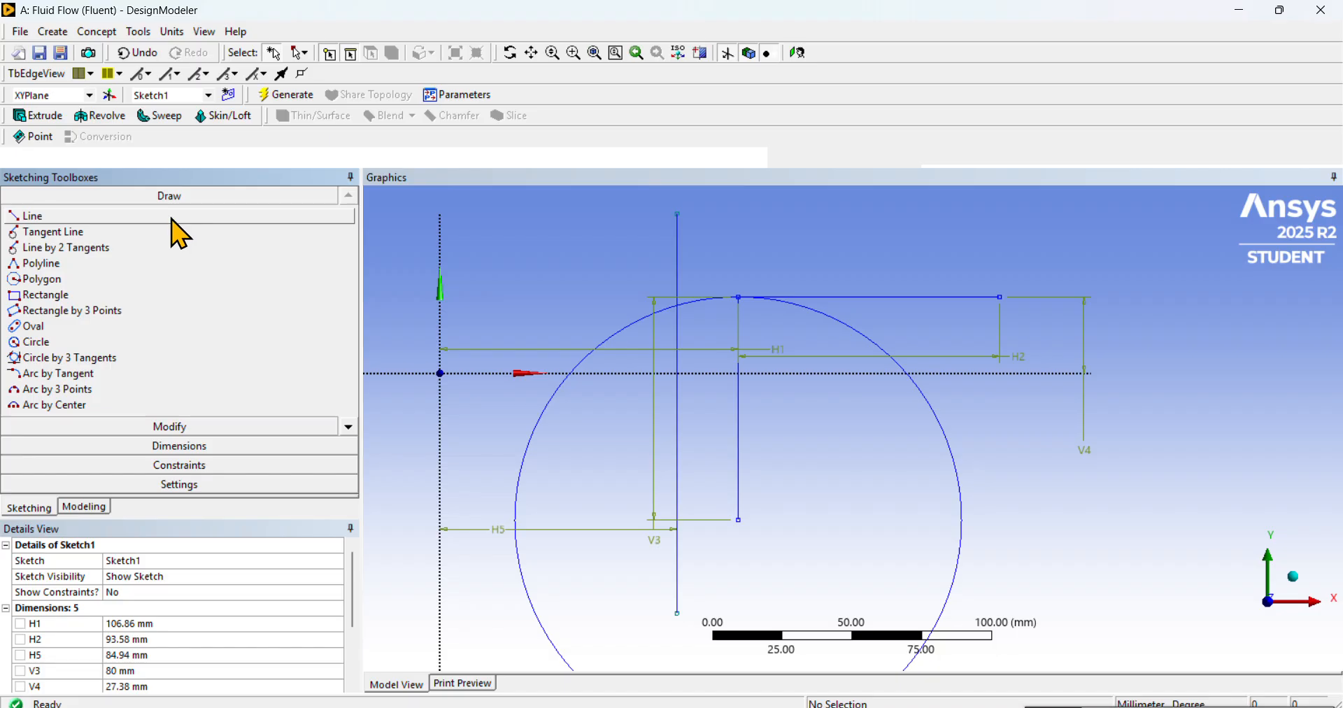
left_click(172, 220)
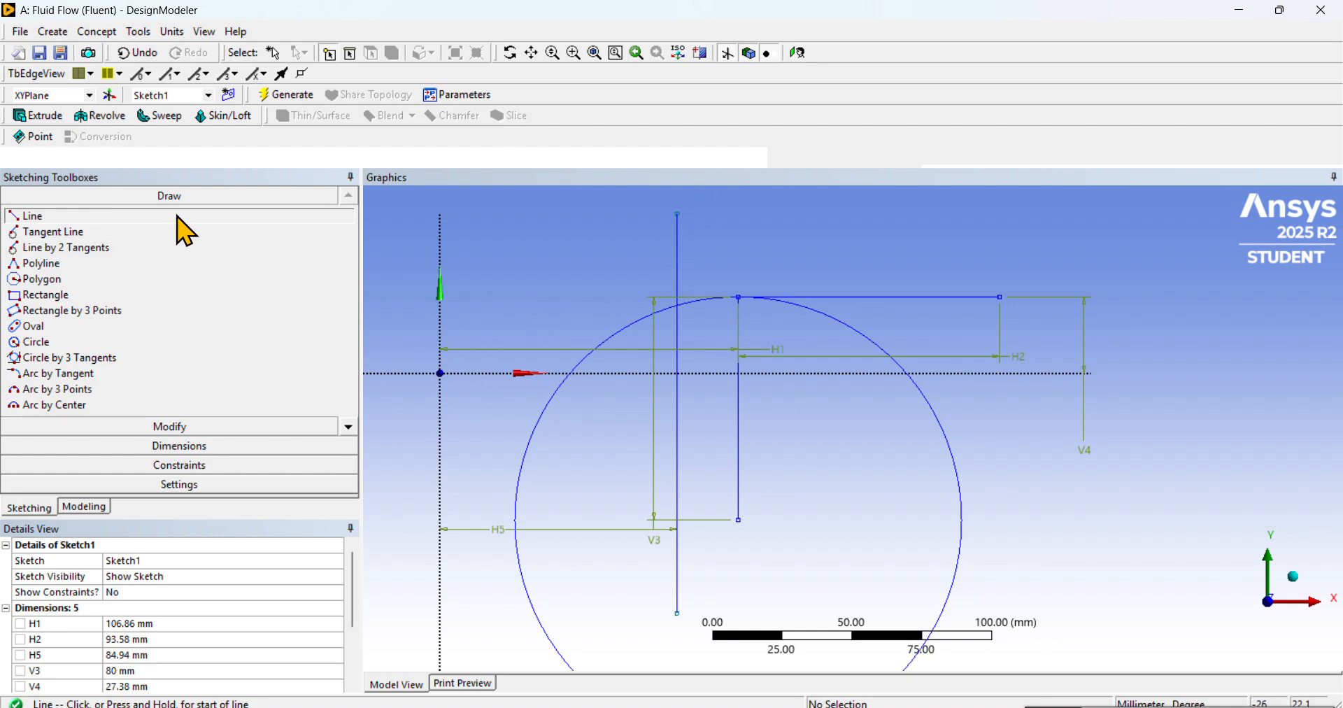
left_click(442, 371)
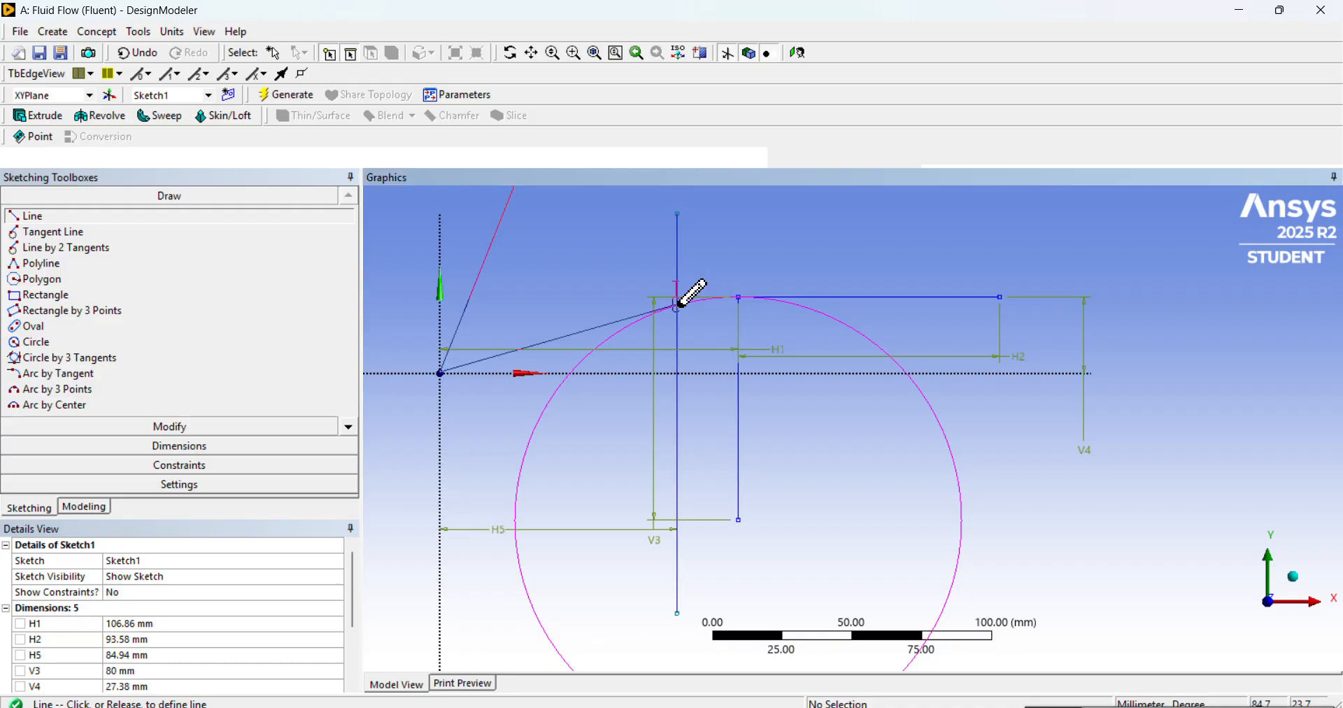
left_click(677, 305)
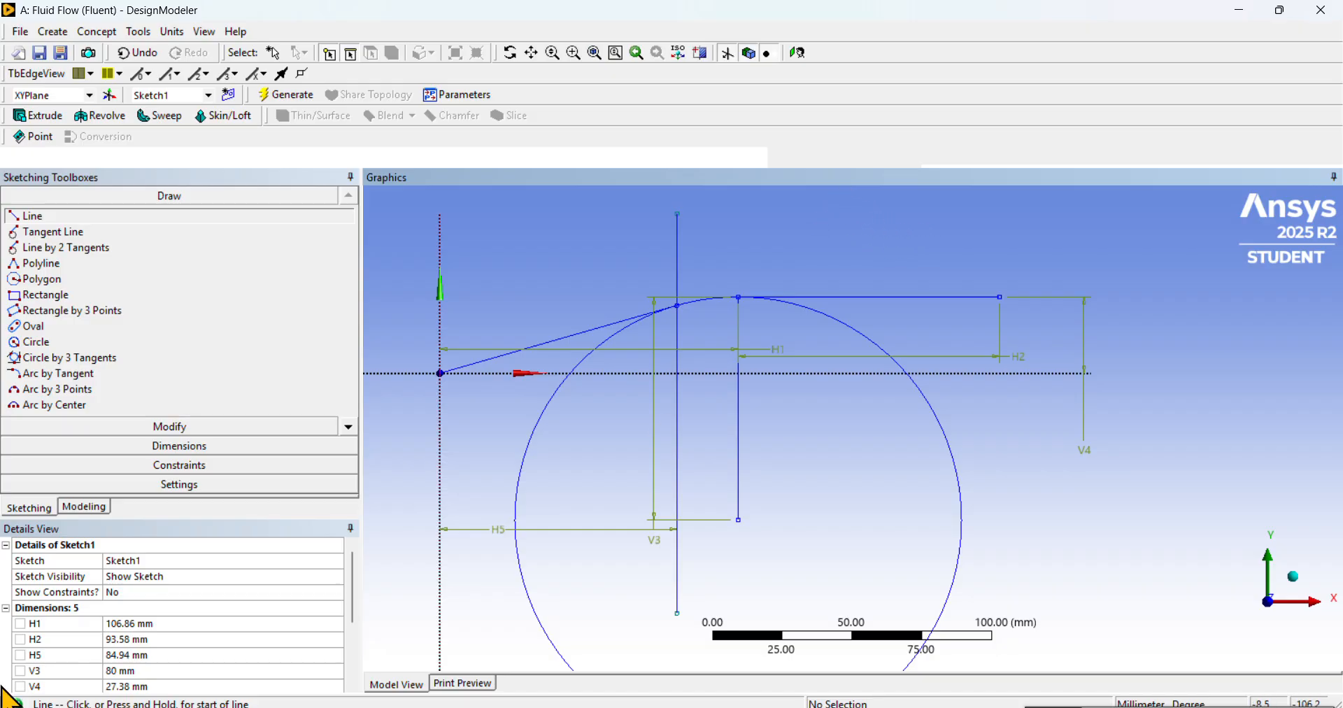
- Trim the circle to the short arc between the sloped and horizontal lines, and trim away the long vertical construction line
left_click(248, 429)
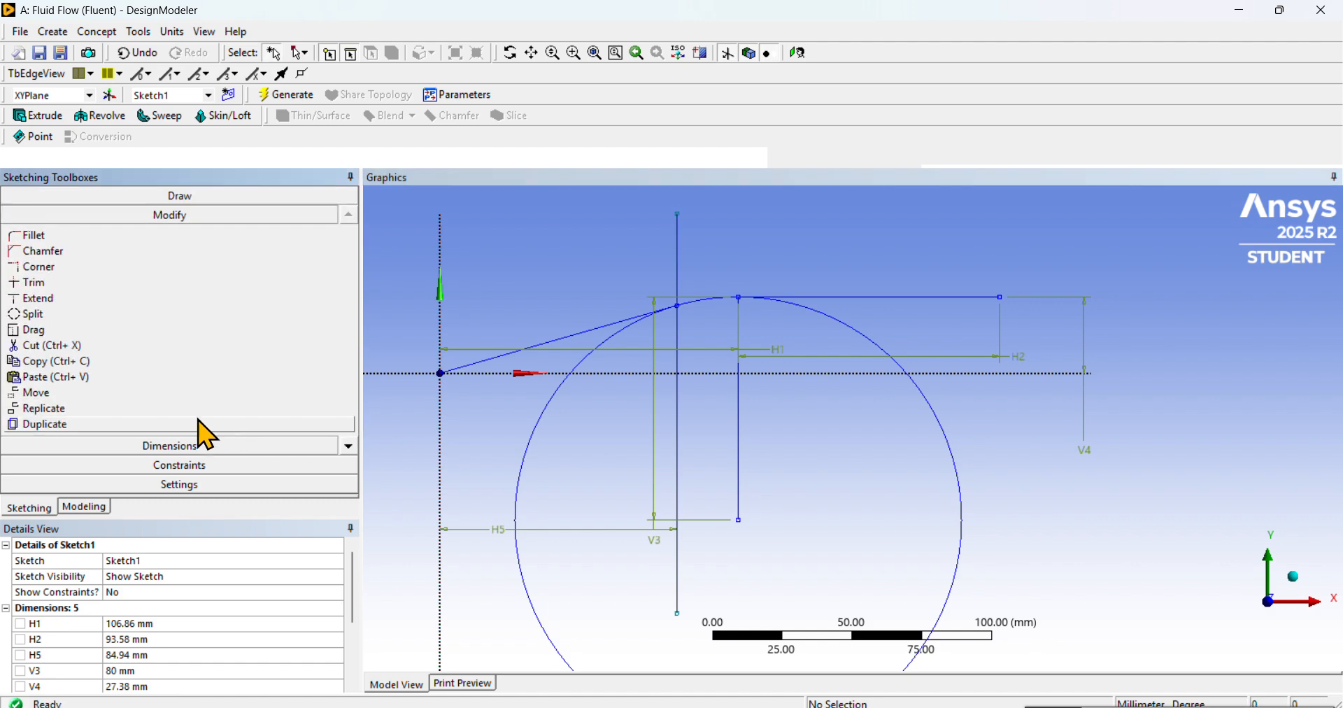
left_click(131, 284)
scroll(767, 477, "down", 2)
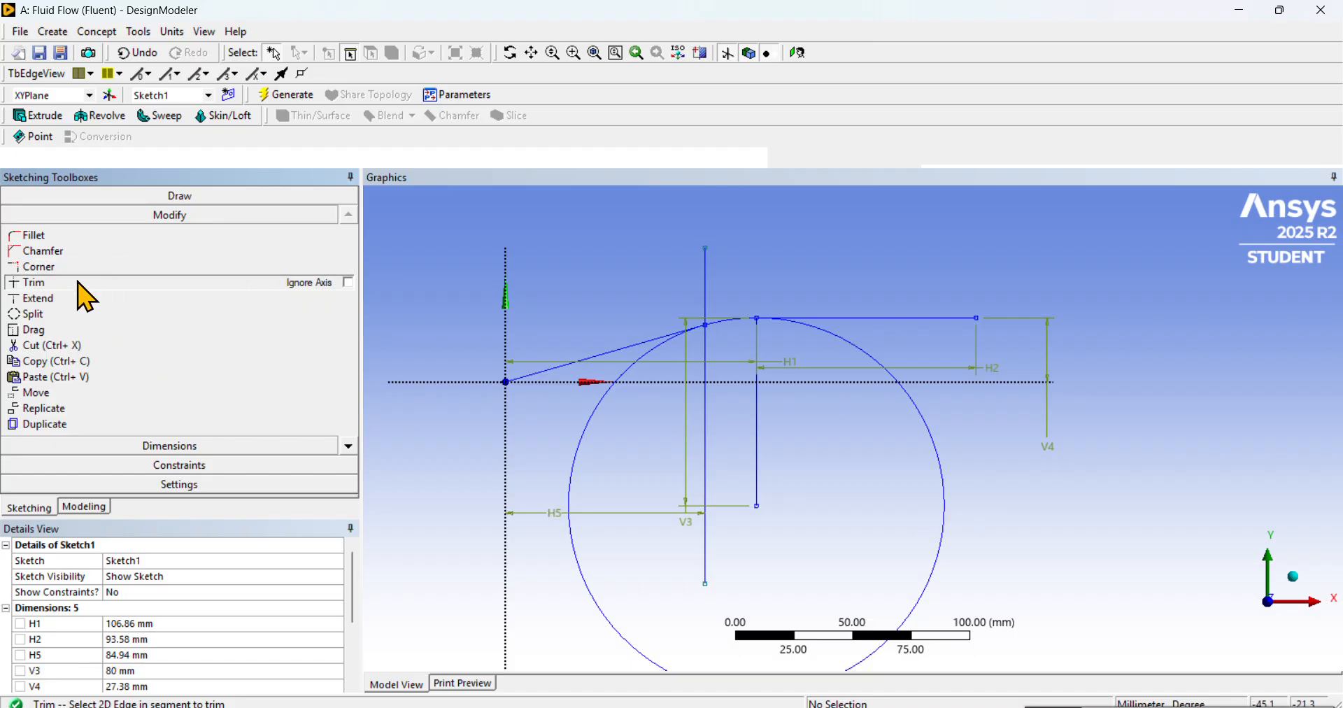
left_click(941, 498)
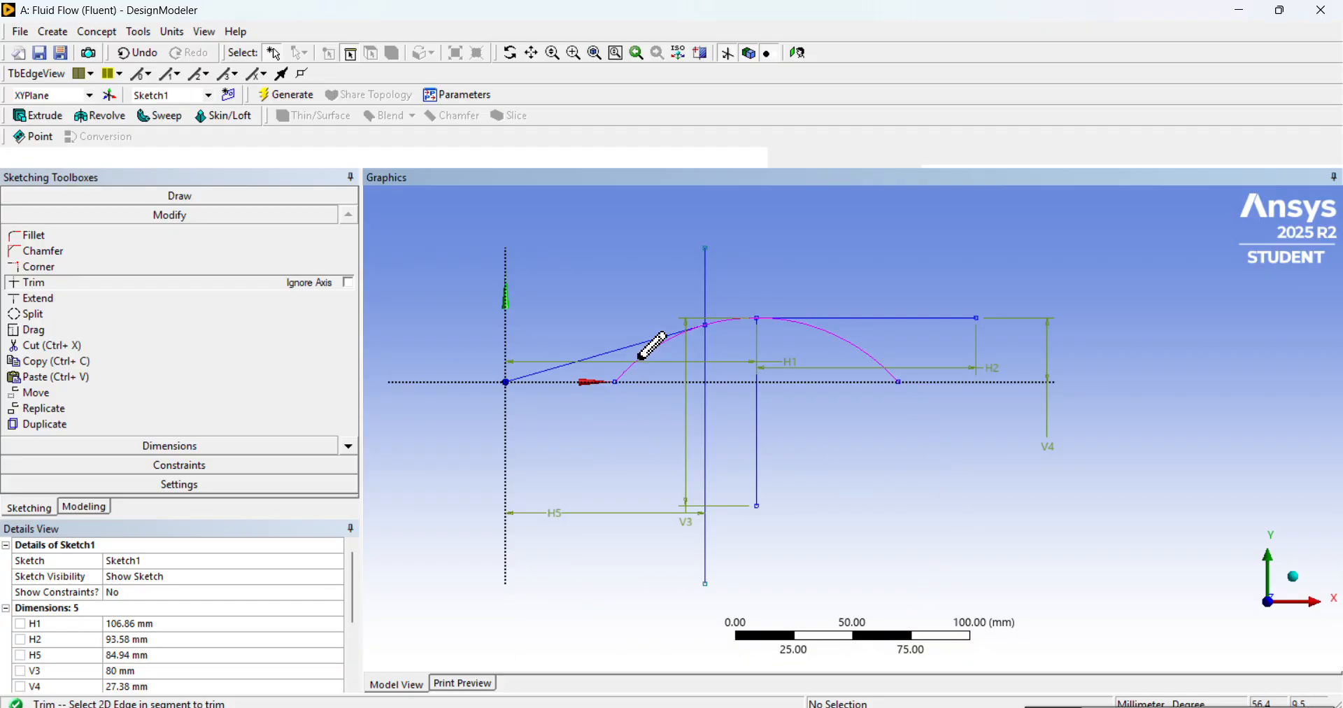
scroll(708, 354, "up", 2)
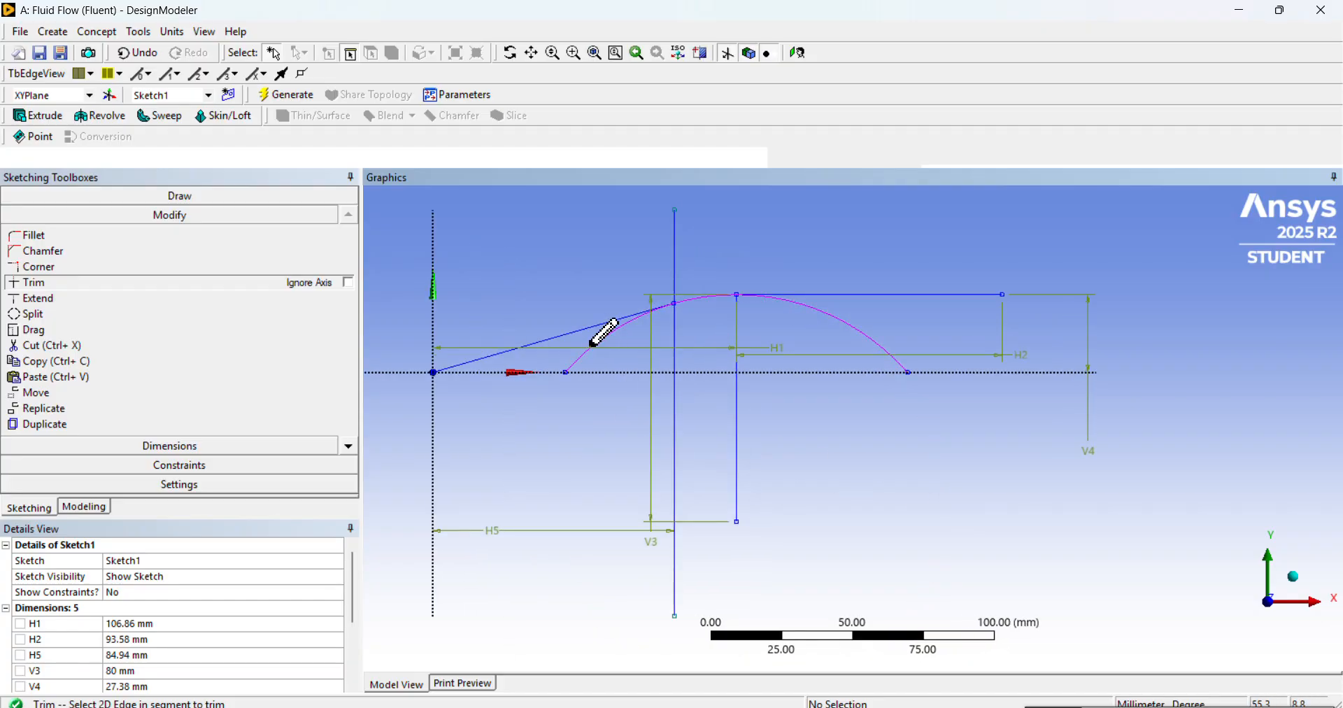
left_click(592, 344)
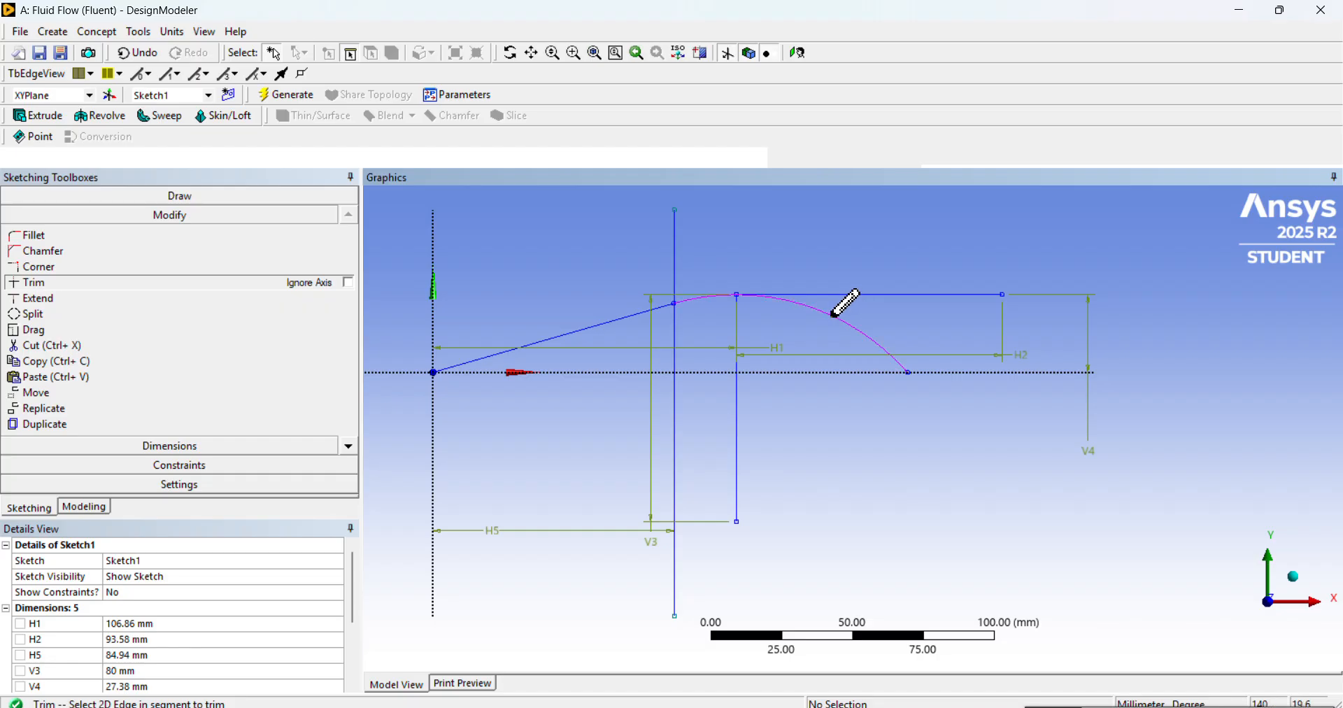
left_click(675, 247)
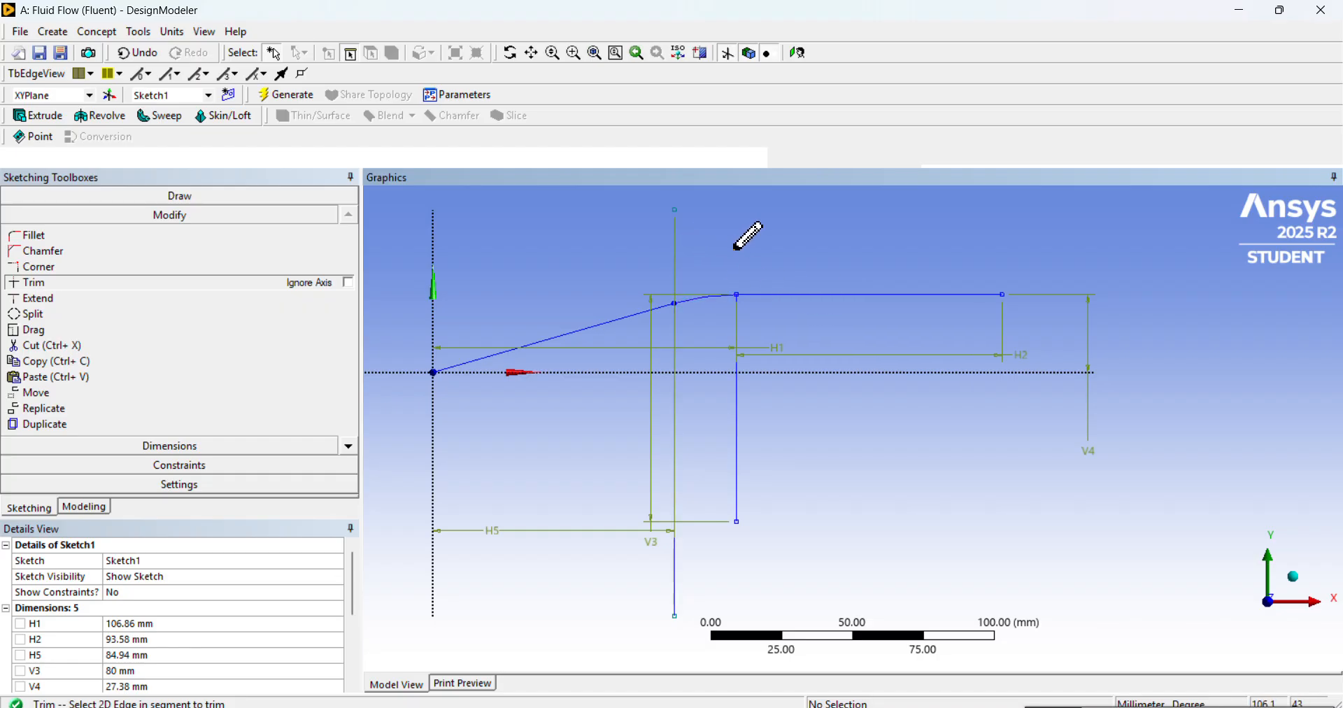
left_click(675, 553)
scroll(671, 209, "up", 2)
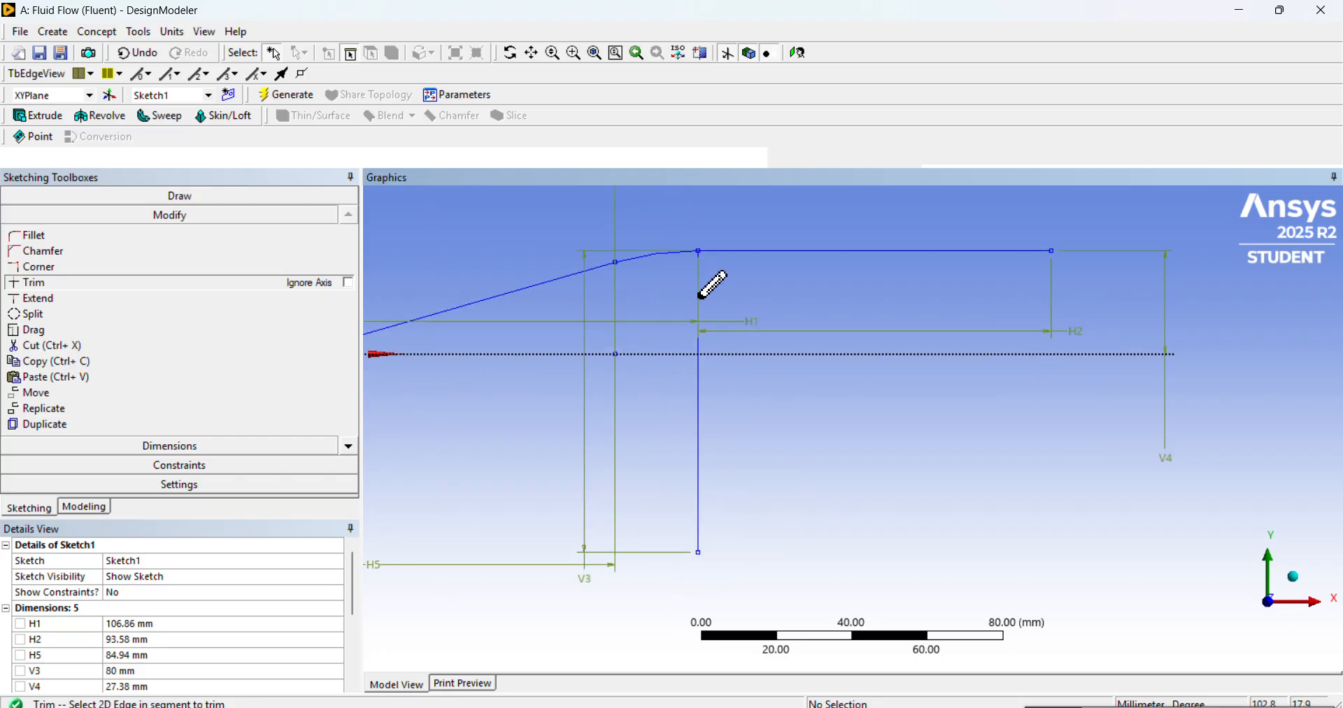
scroll(829, 304, "down", 3)
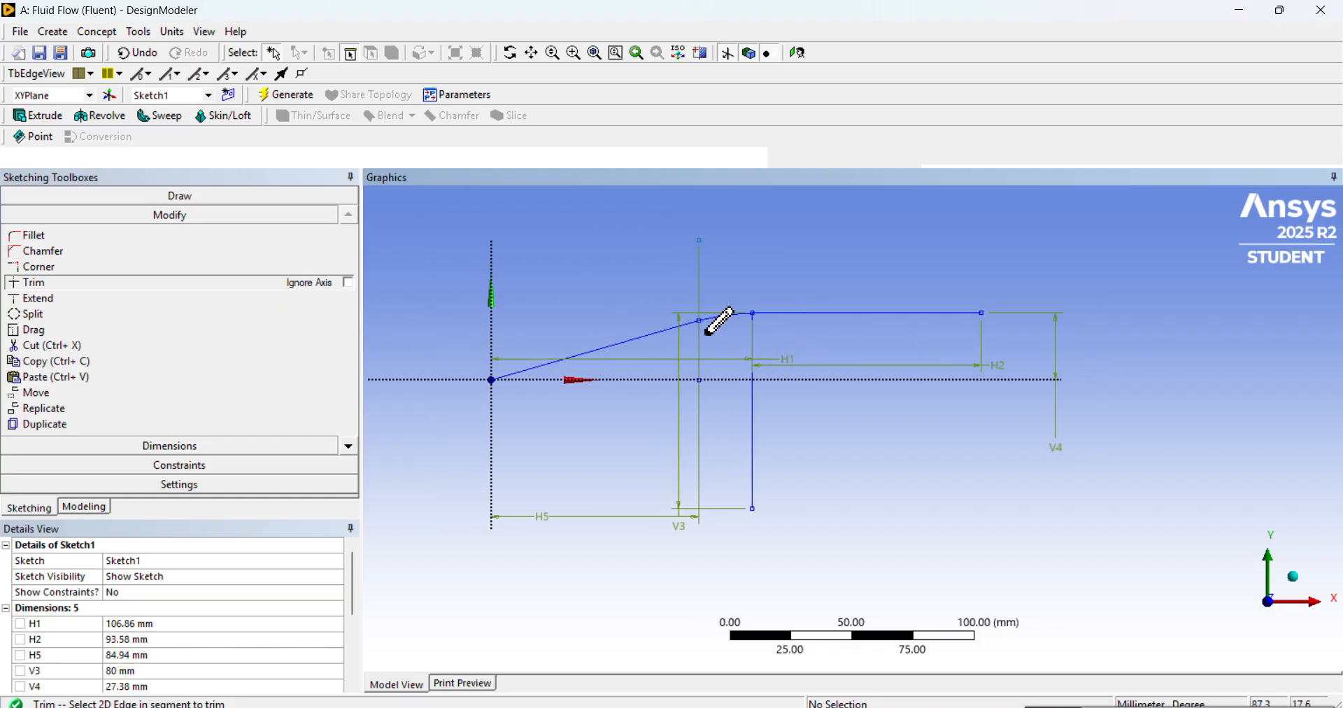
scroll(777, 368, "up", 1)
scroll(774, 309, "up", 2)
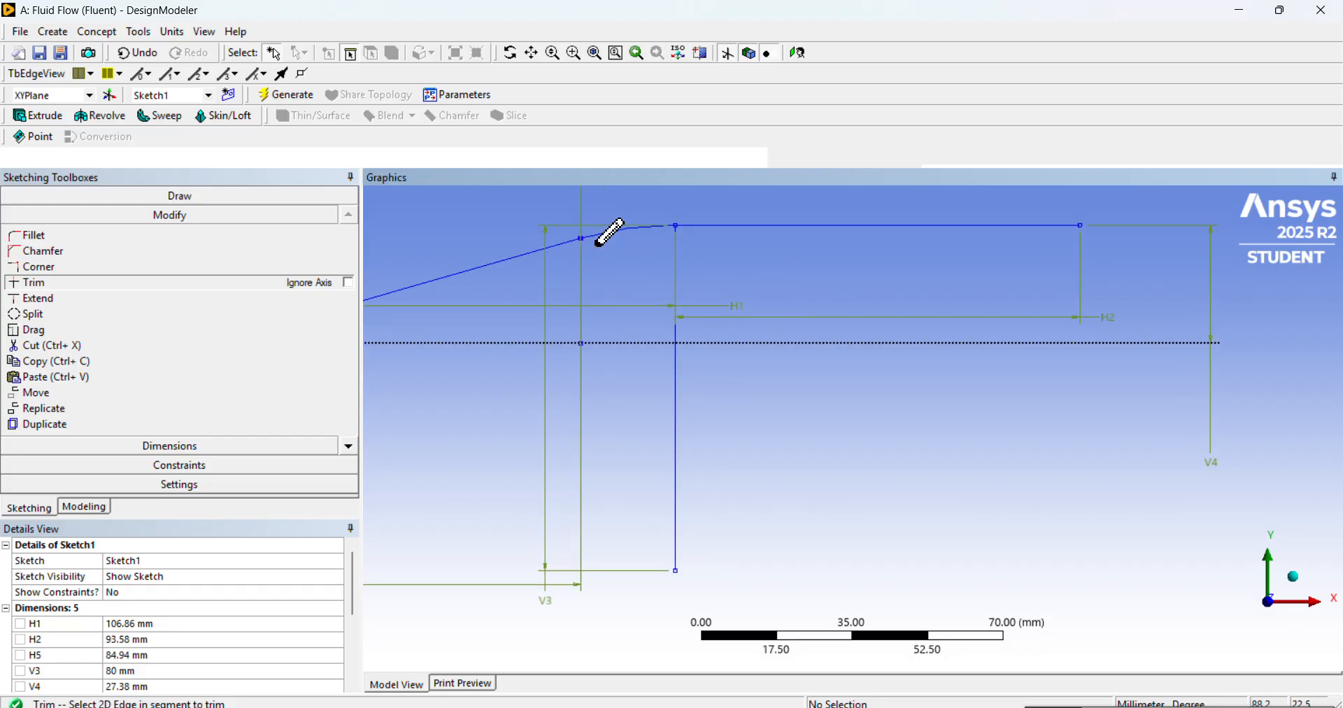
scroll(558, 297, "down", 1)
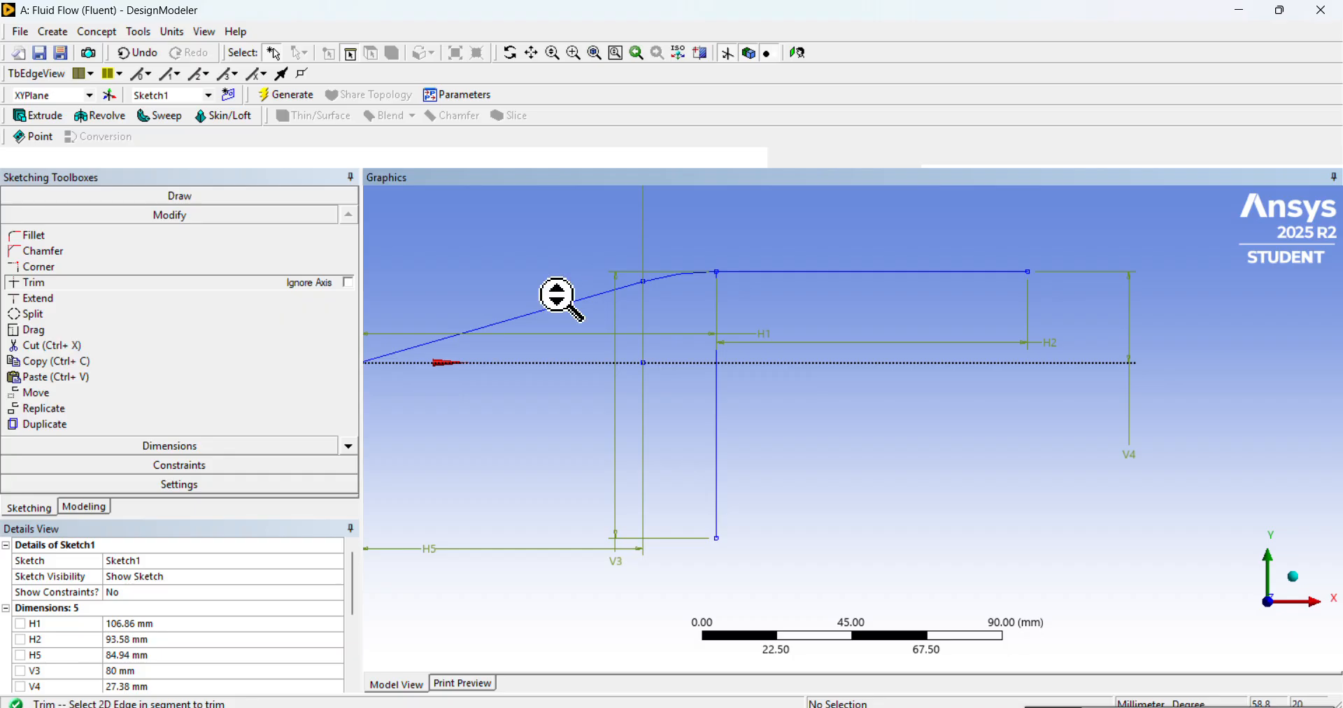
scroll(557, 298, "down", 1)
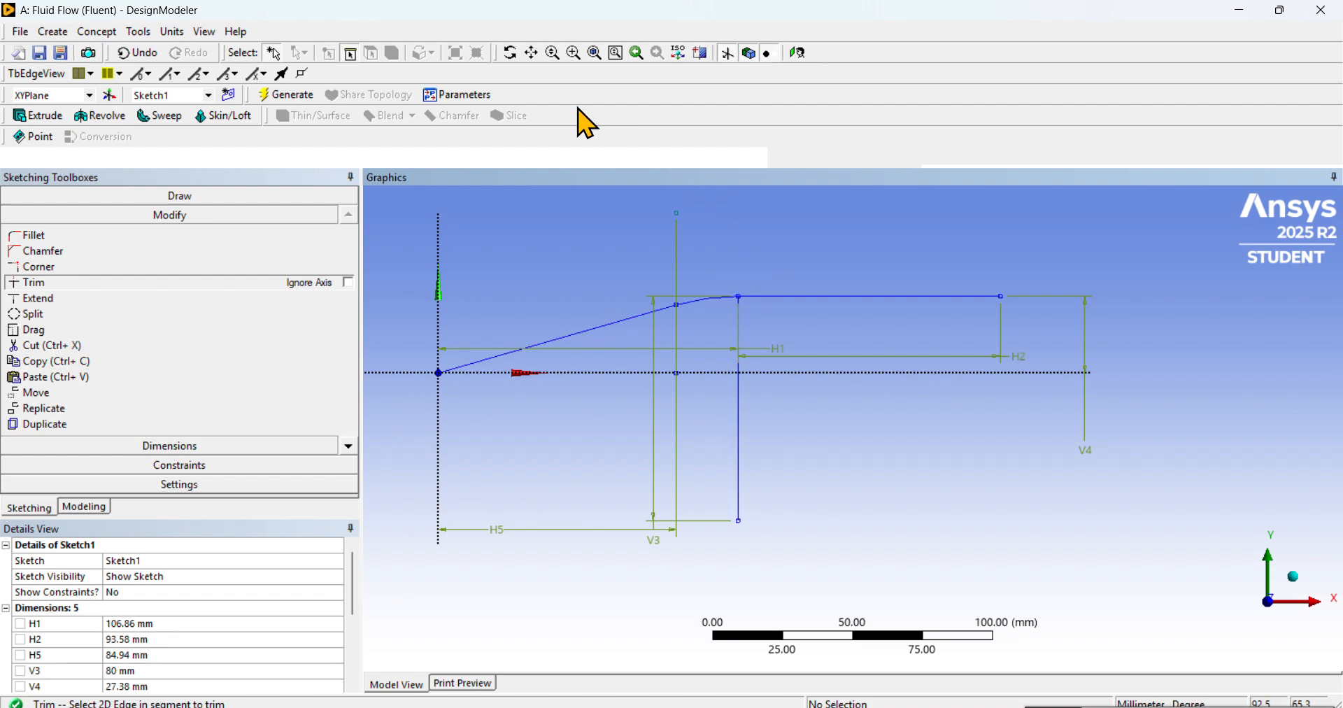
- Apply Fixed constraints to the sloped line, the upper horizontal line and the short arc of the ramp profile
left_click(595, 53)
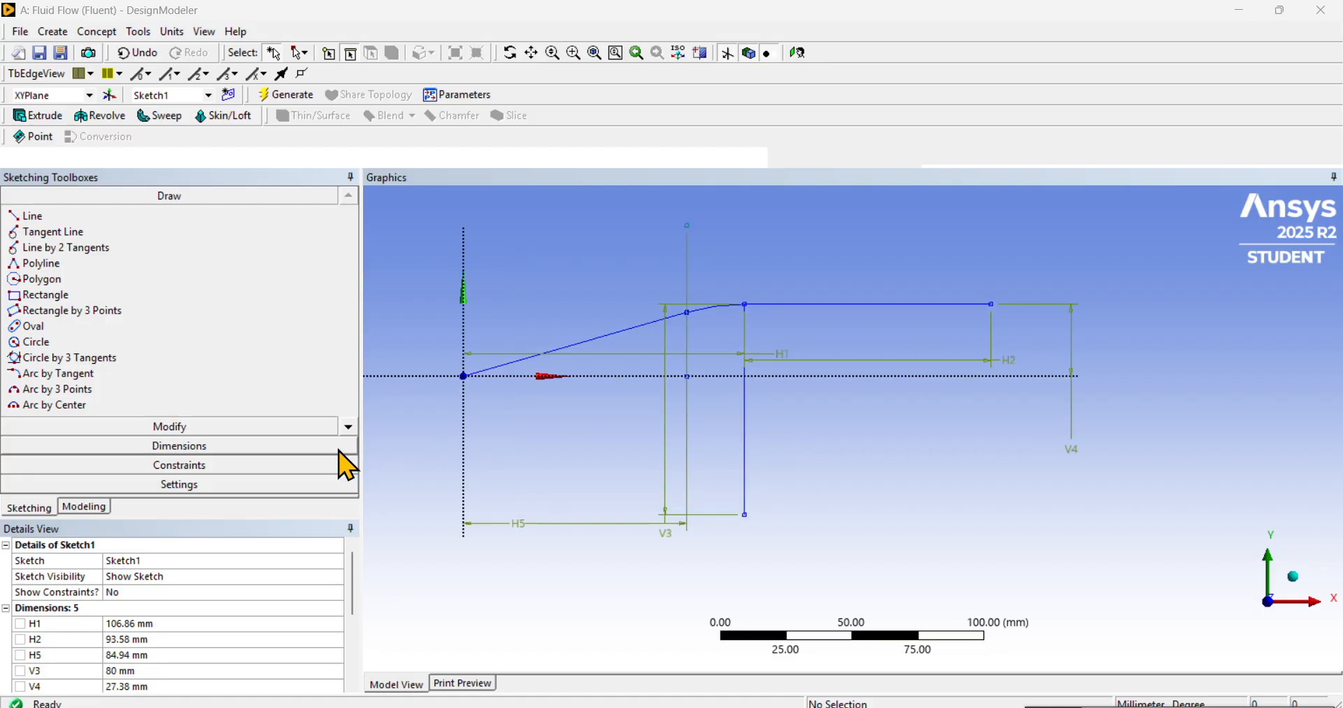
left_click(227, 465)
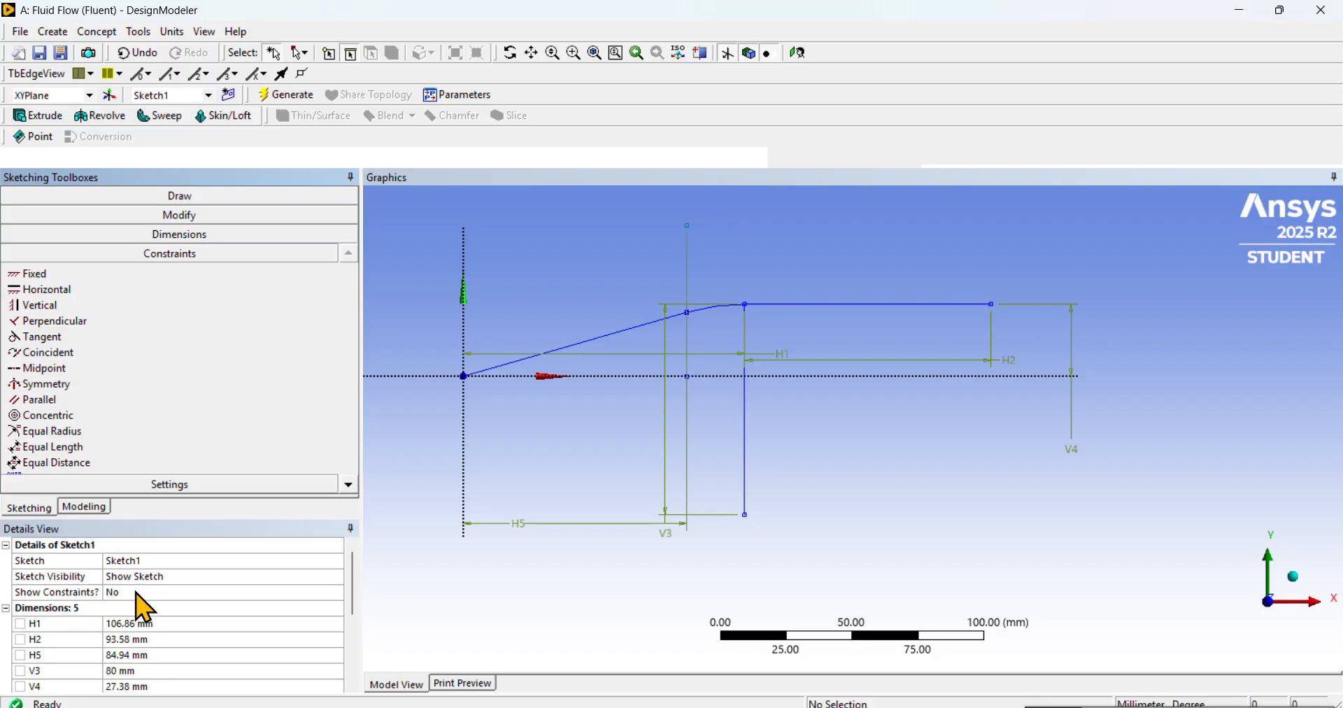
left_click(105, 276)
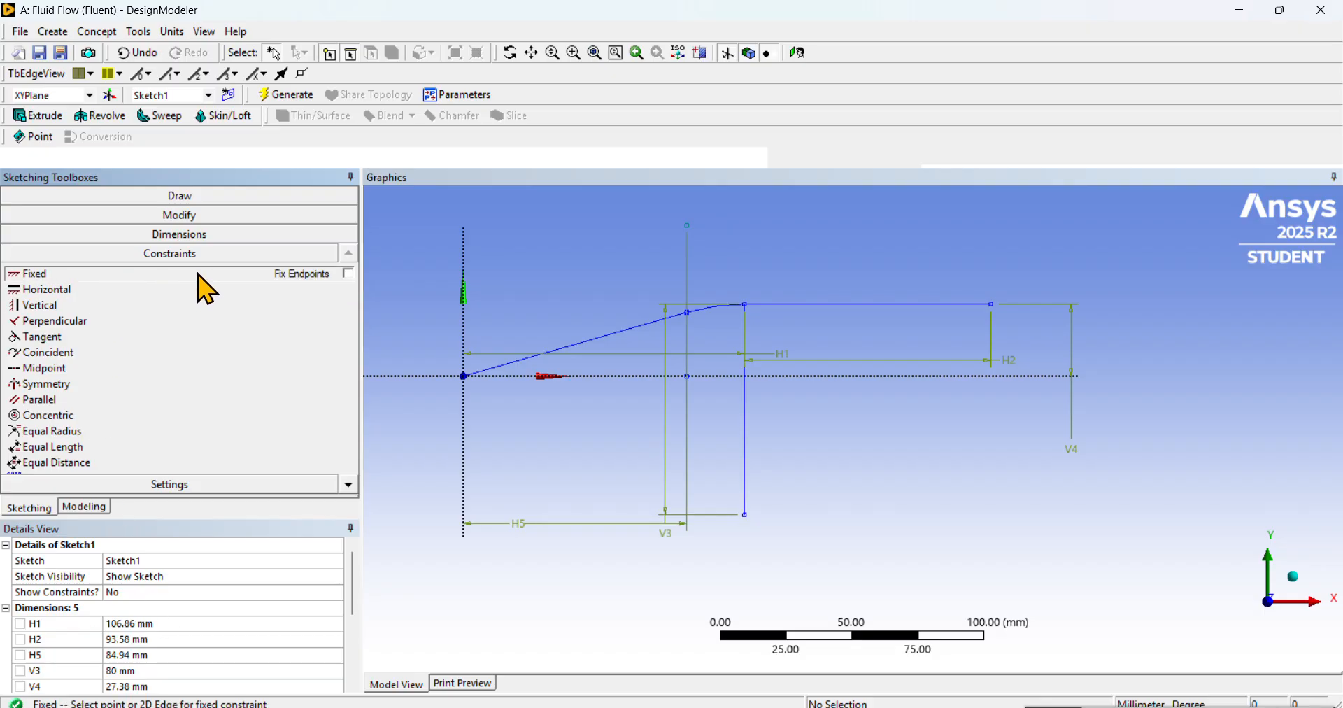
left_click(592, 352)
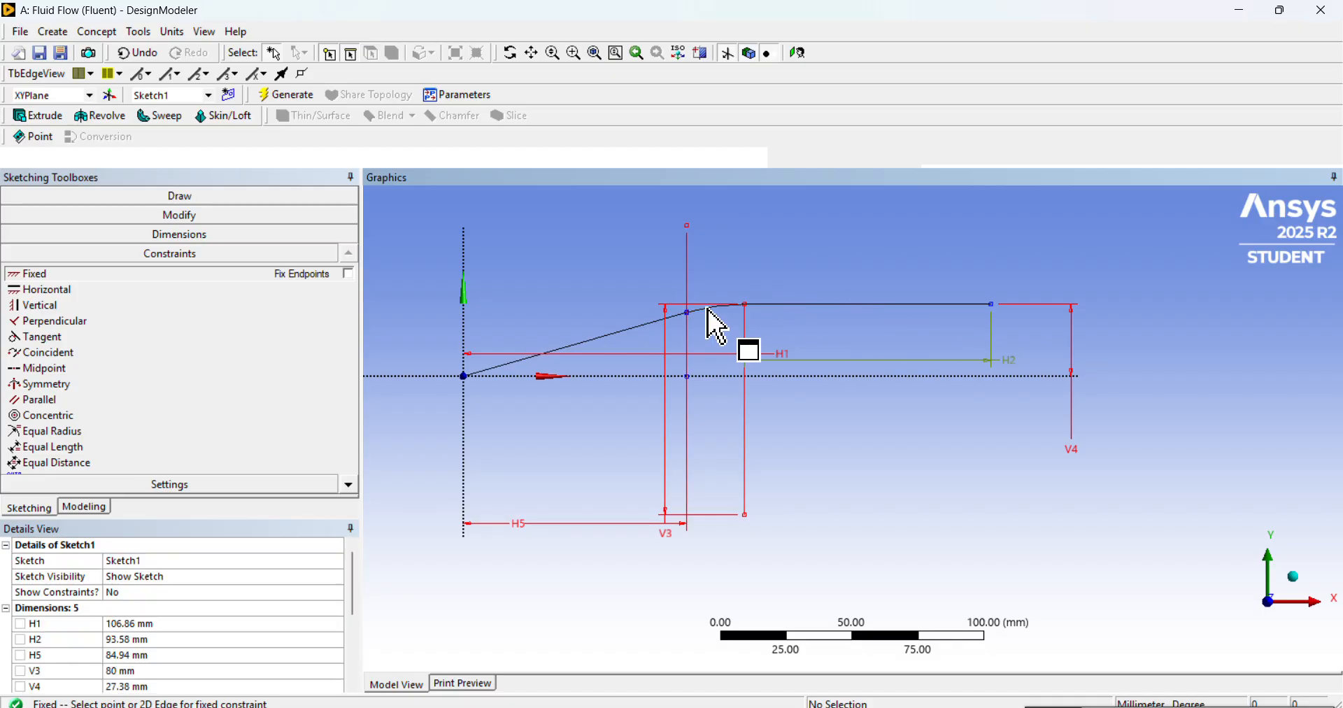
left_click(902, 306)
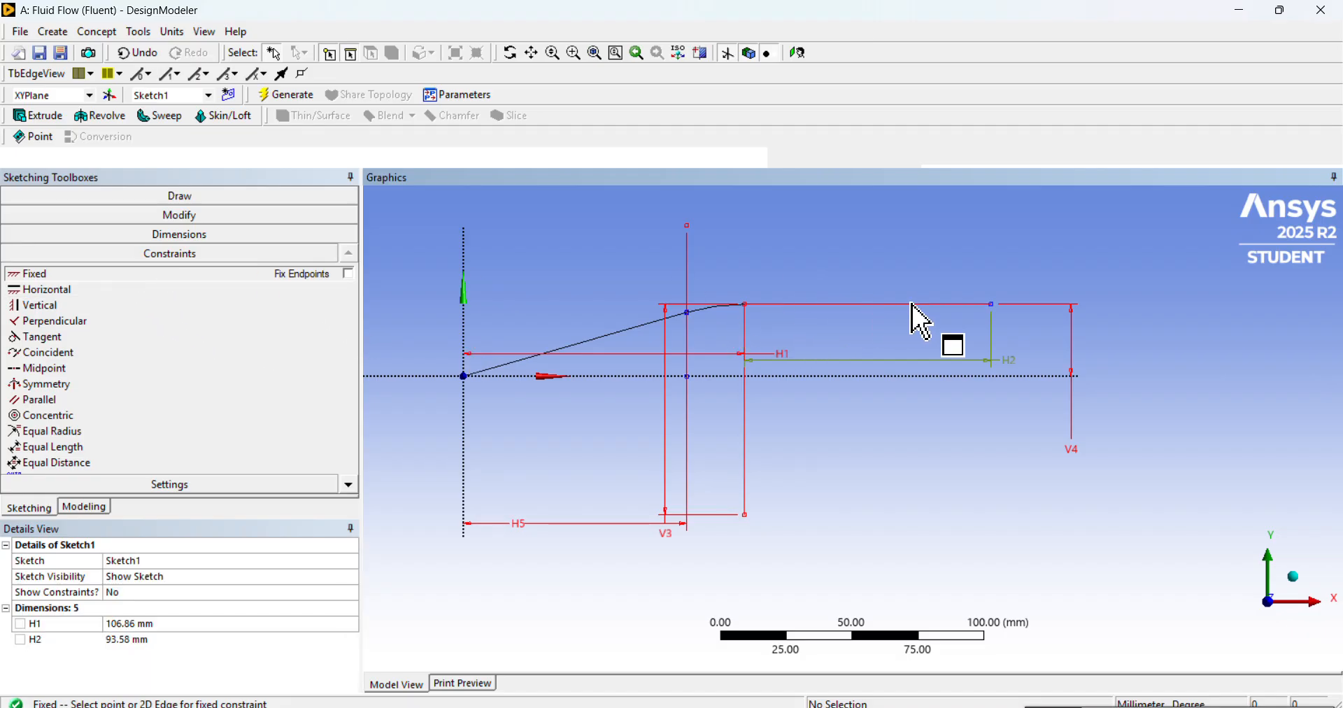
left_click(710, 311)
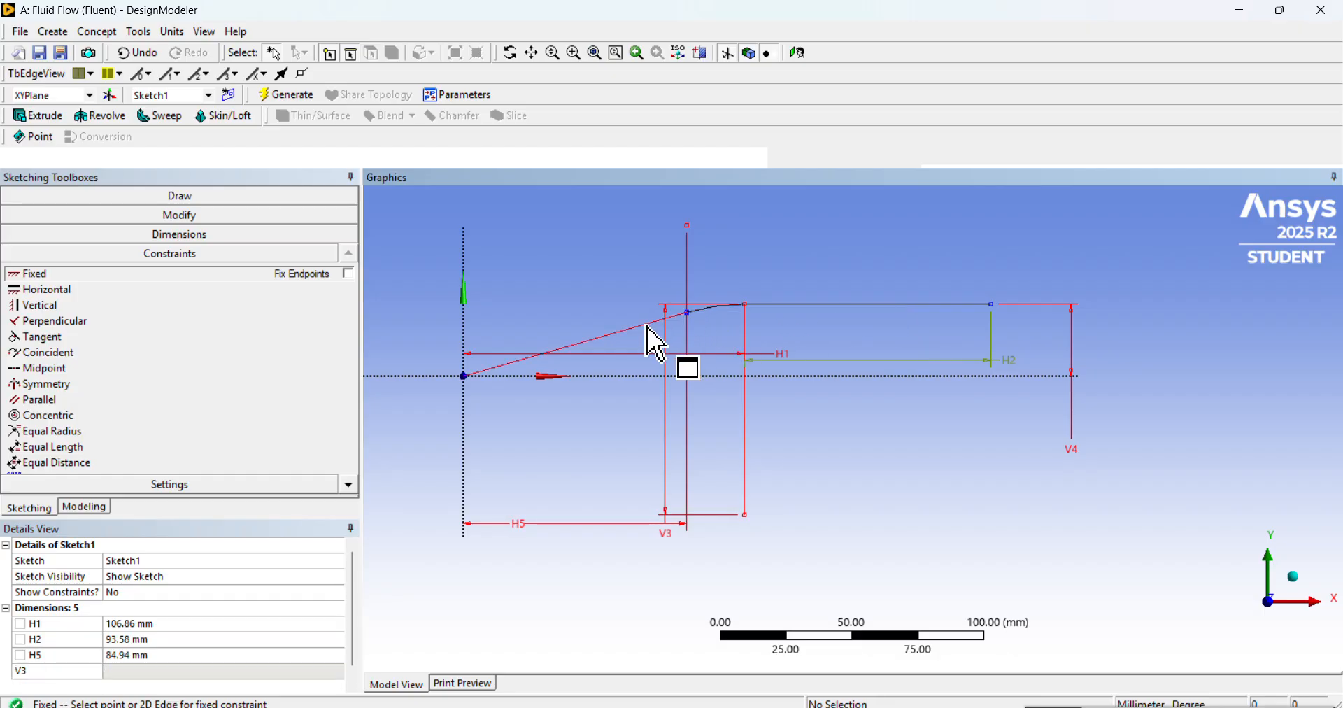
- Draw a separate horizontal line beyond the end of the profile, starting at about X 255 mm and level with the fixed horizontal line
scroll(908, 346, "down", 3)
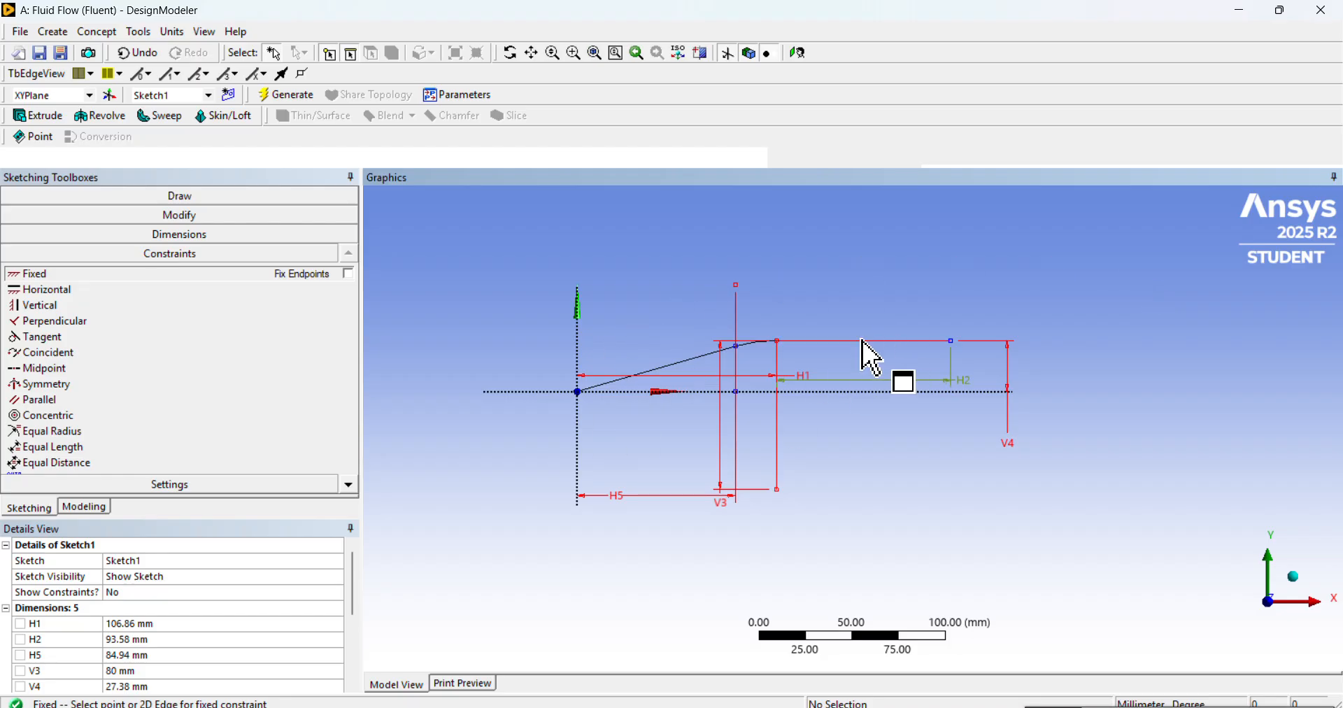
left_click(575, 52)
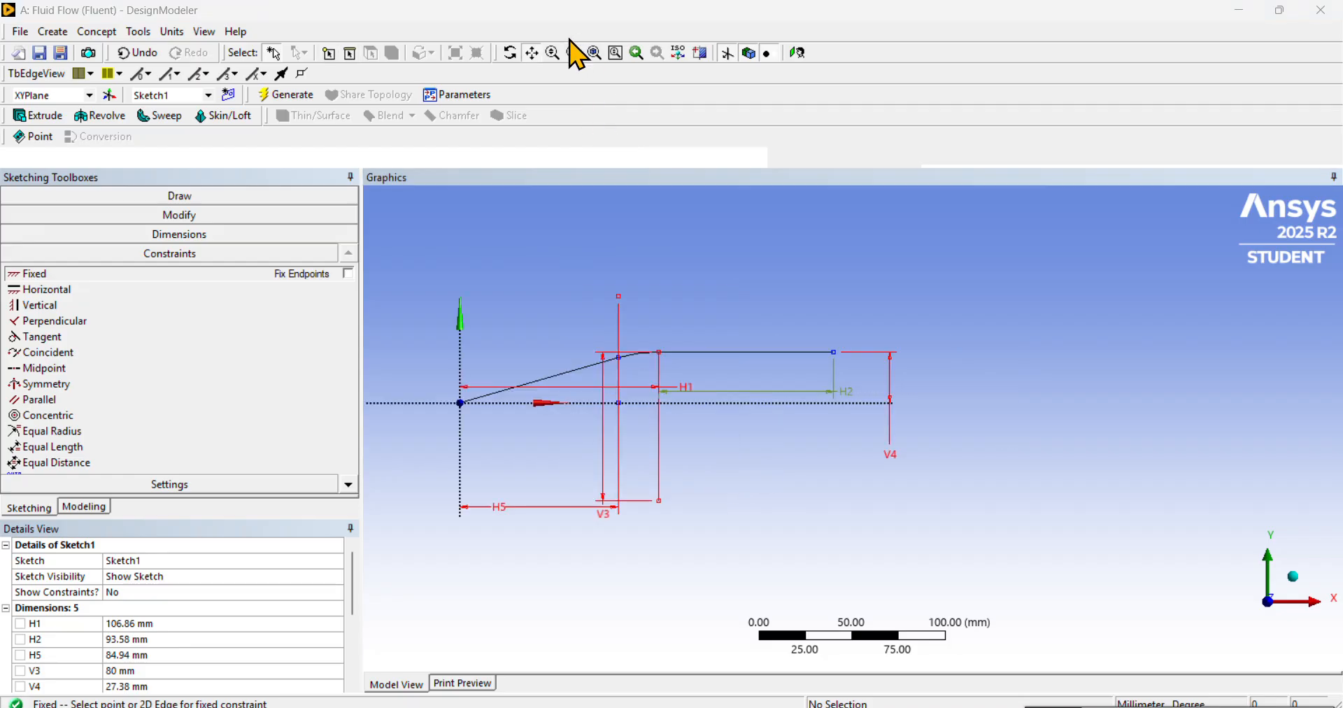
left_click(145, 200)
left_click(140, 217)
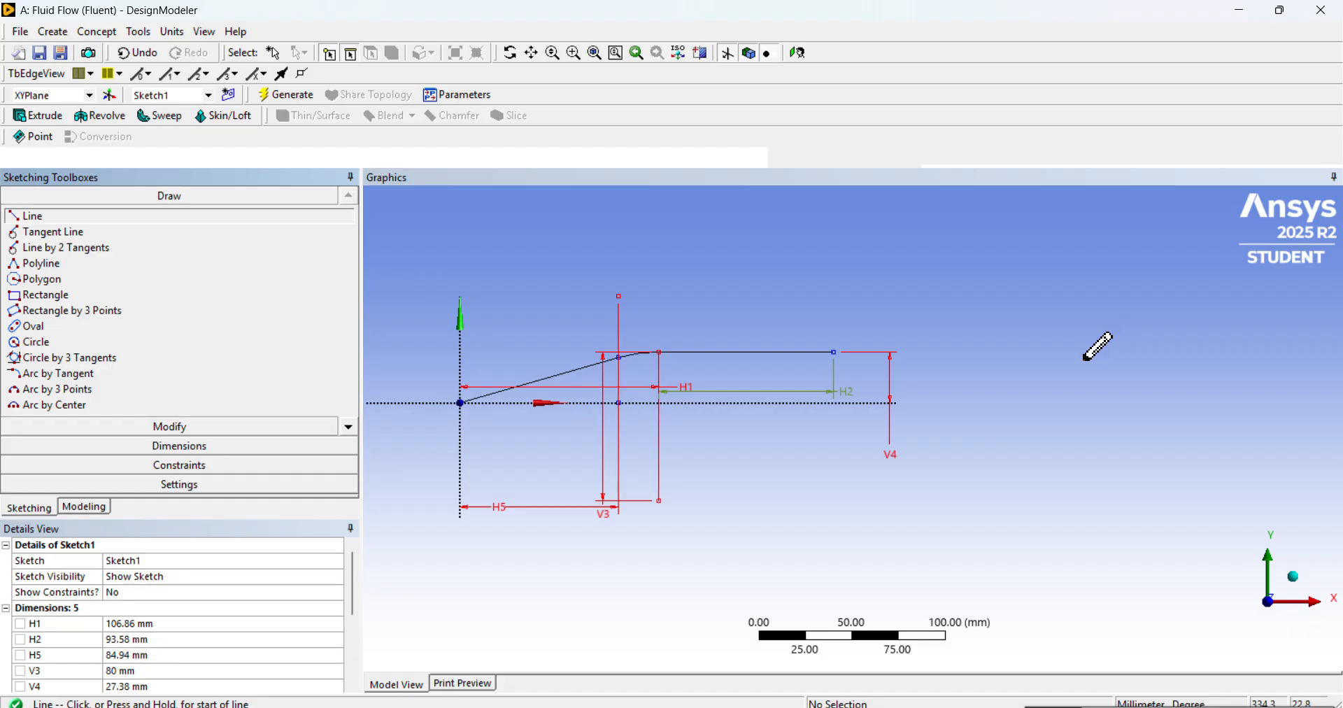
left_click(936, 351)
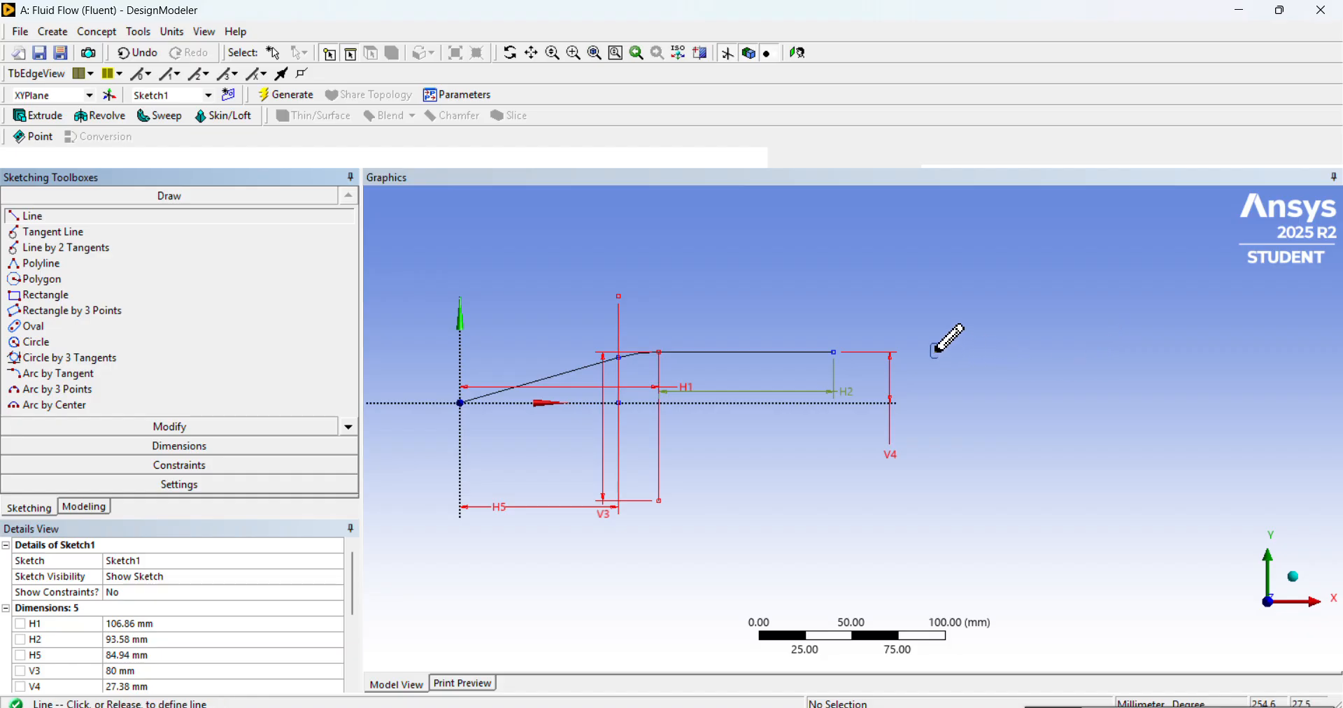
left_click(1210, 352)
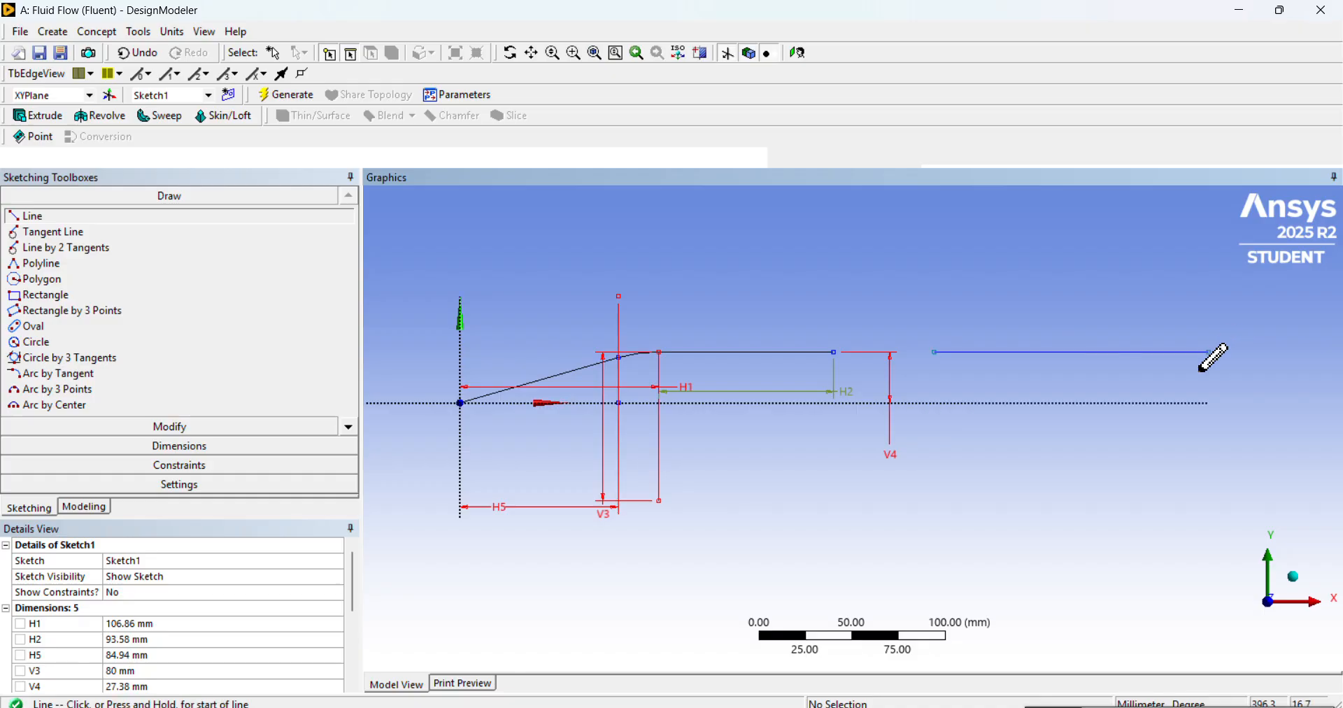
- Add a vertical dimension between the X axis and the separate horizontal line, accepting the over-constrained warning
left_click(235, 446)
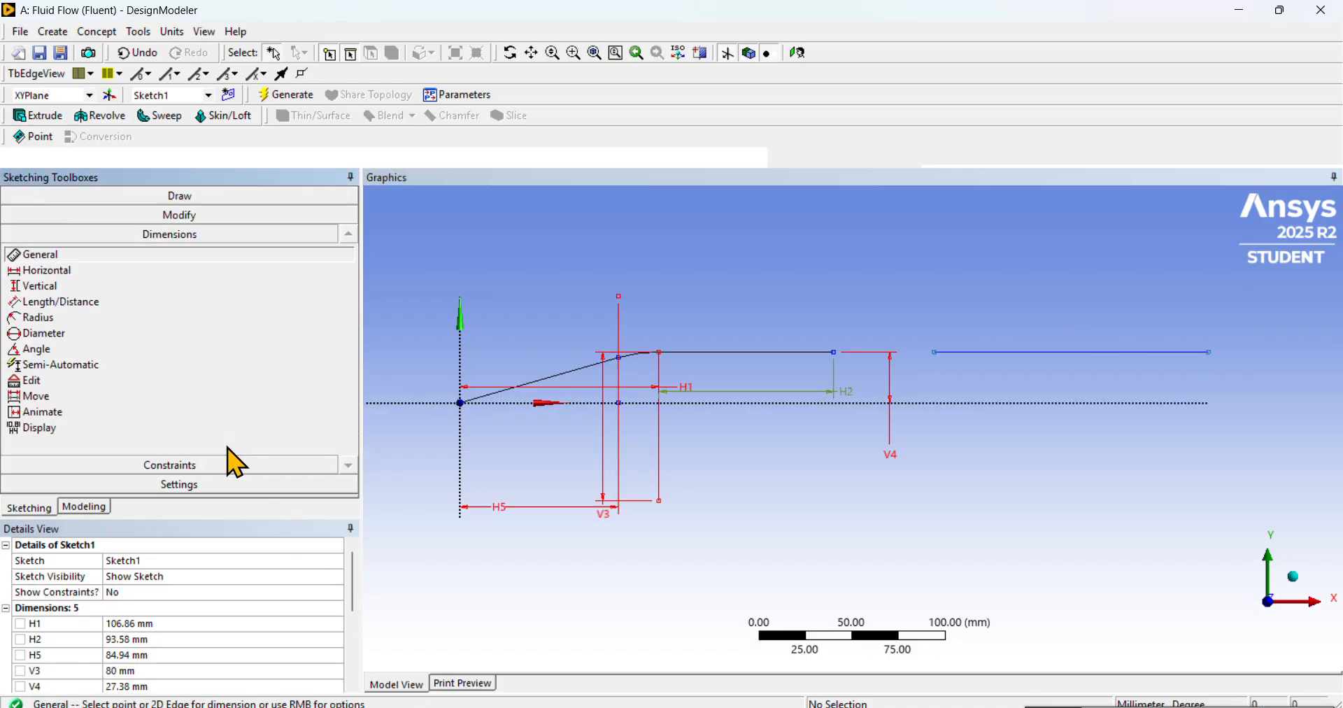
left_click(129, 287)
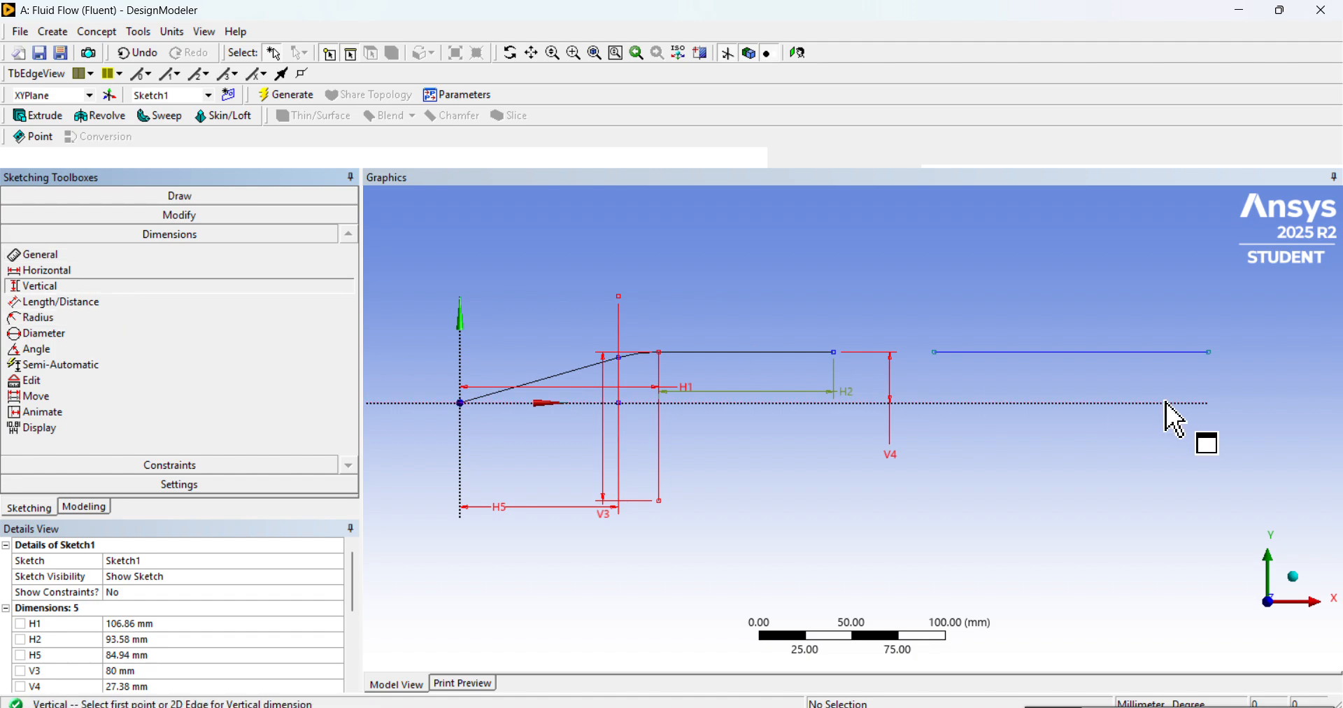
left_click(1148, 404)
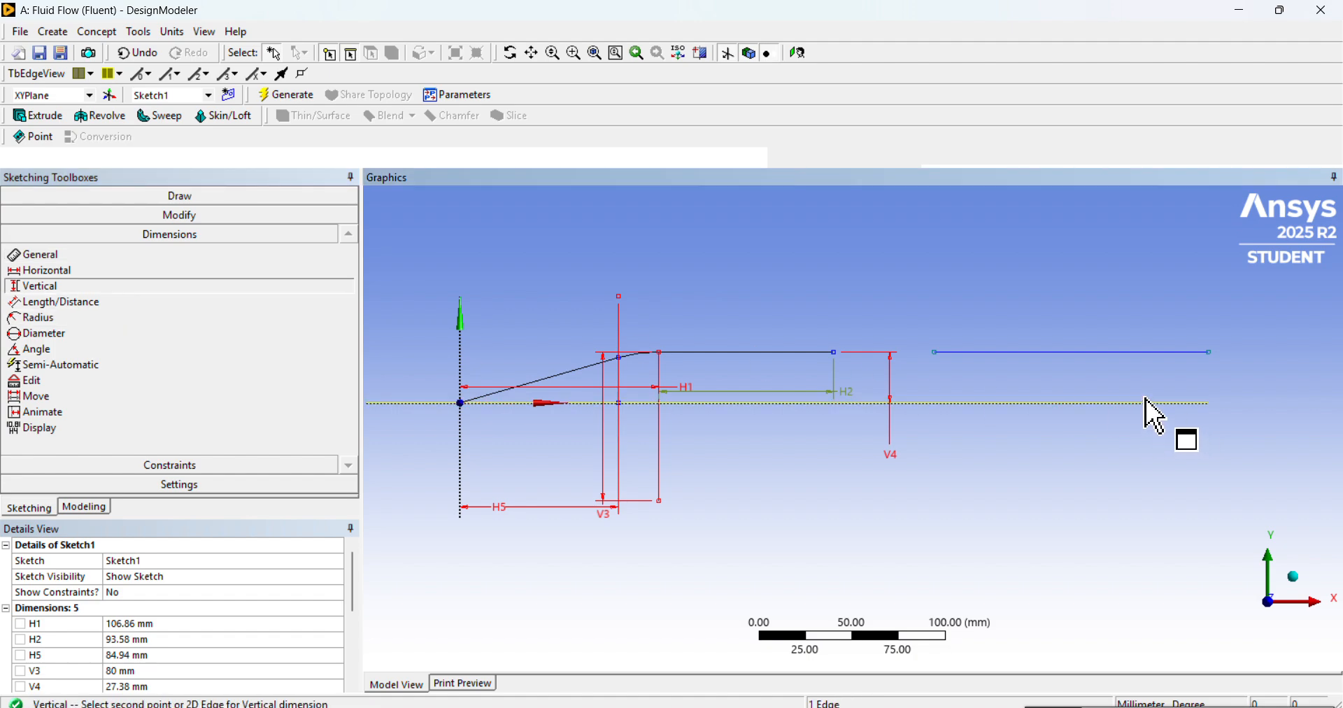
left_click(1125, 354)
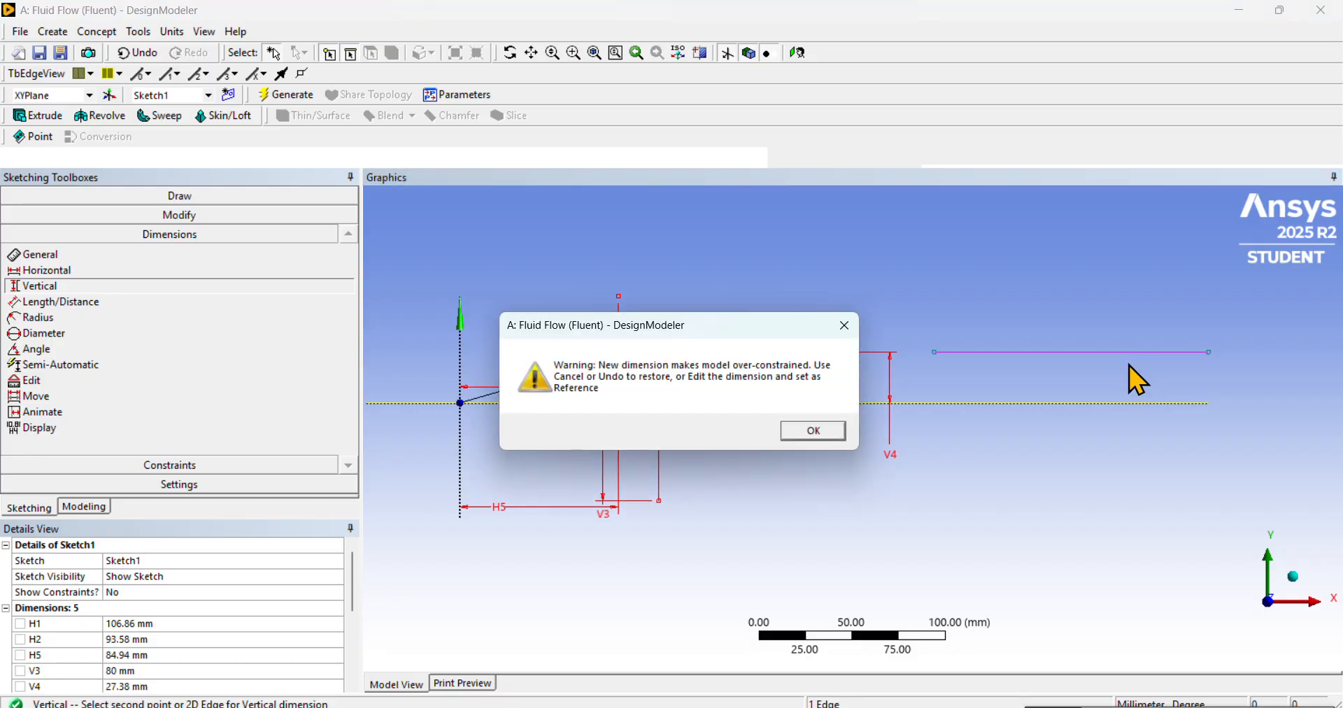
left_click(811, 431)
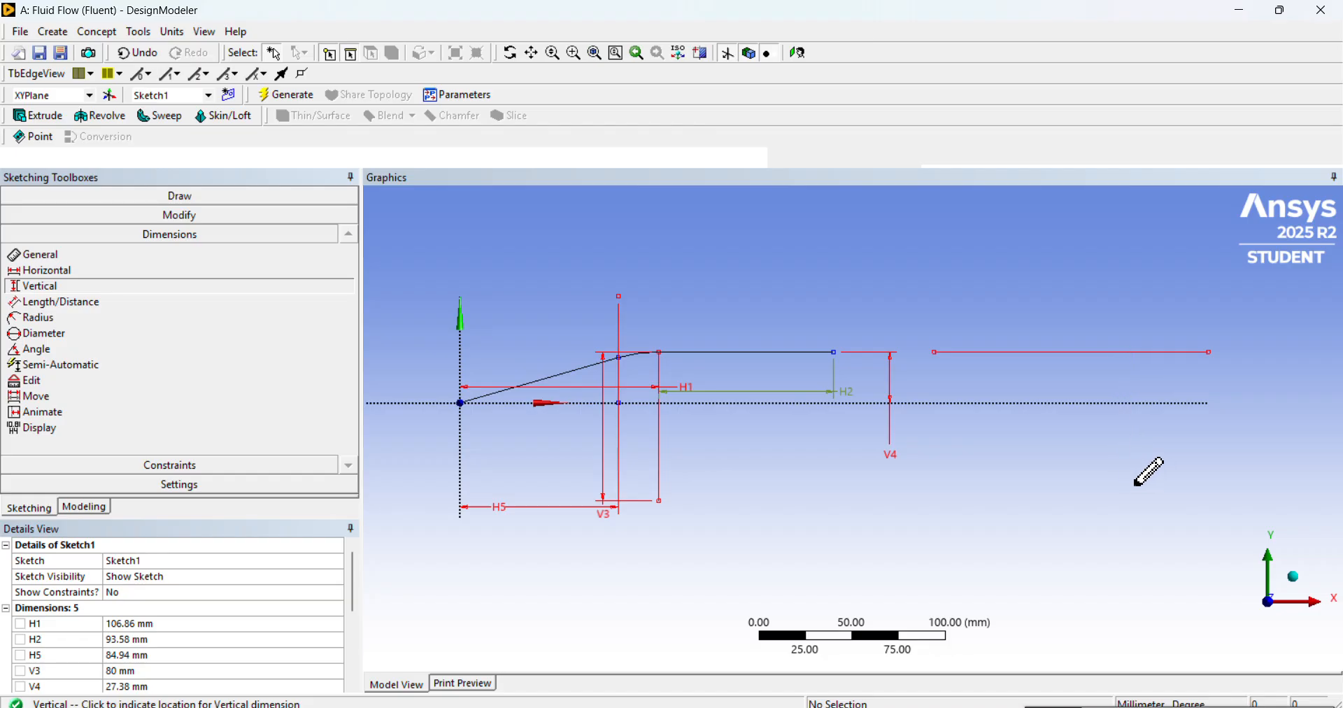
left_click(1082, 463)
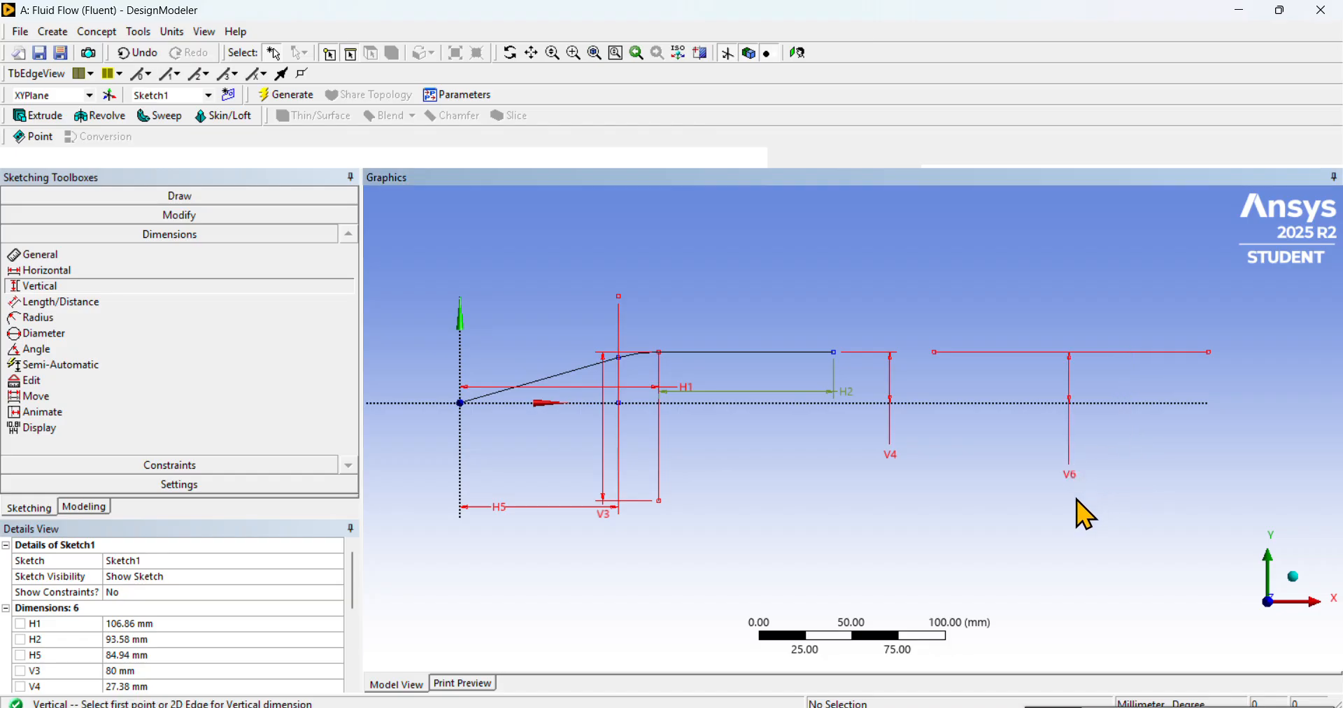
- Try to set the separate line's vertical dimension to 20 mm, and undo the dimension and the line
scroll(201, 664, "down", 1)
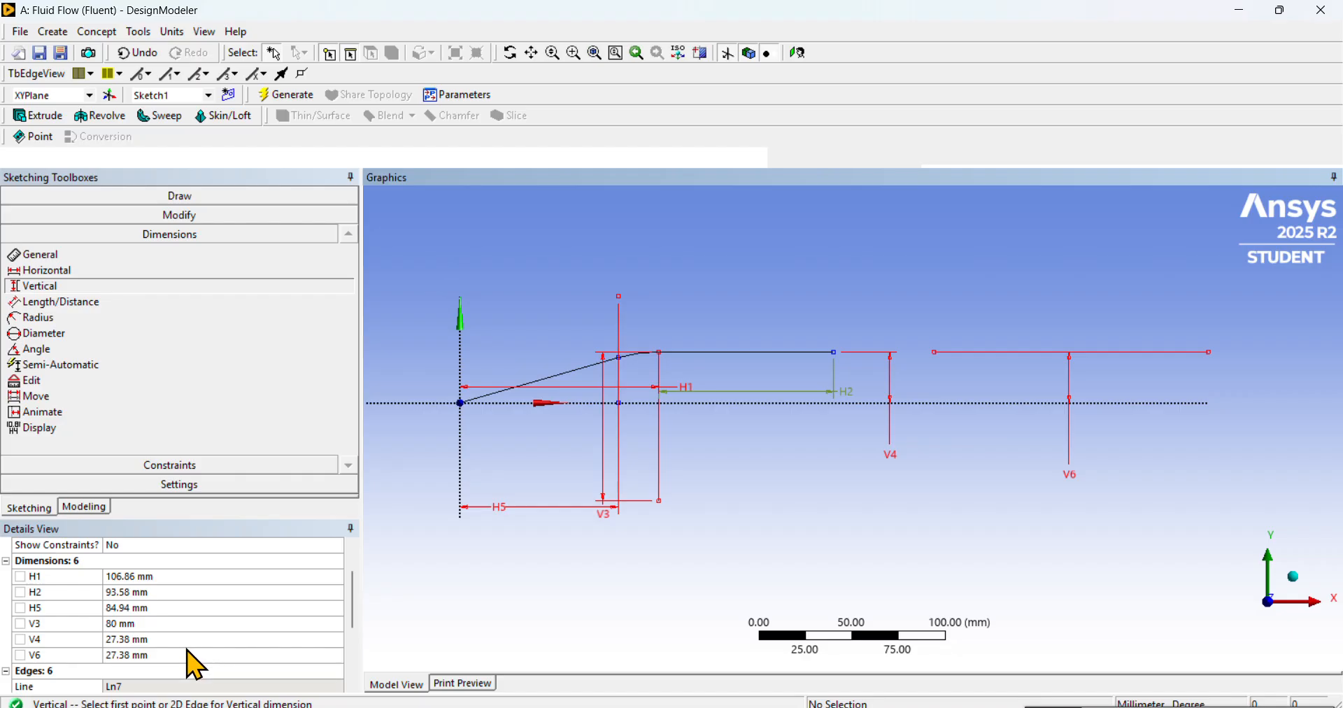
left_click(189, 655)
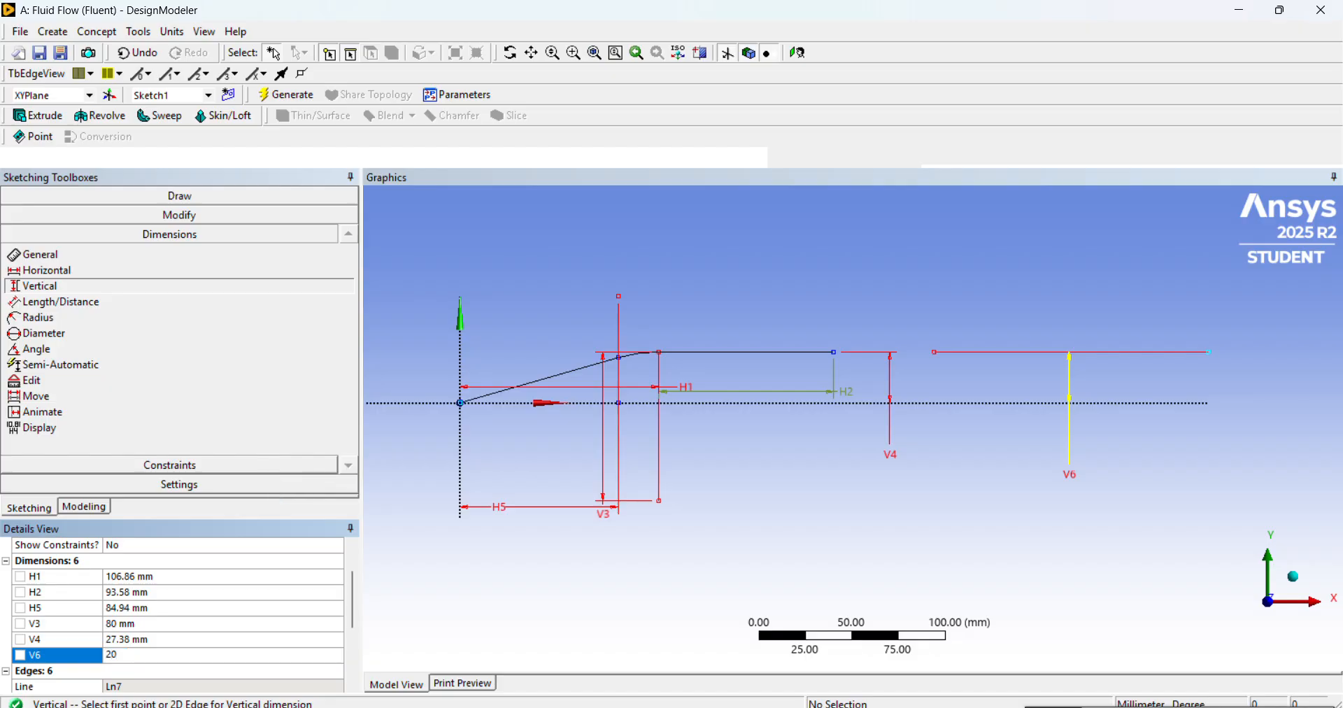
key("Return")
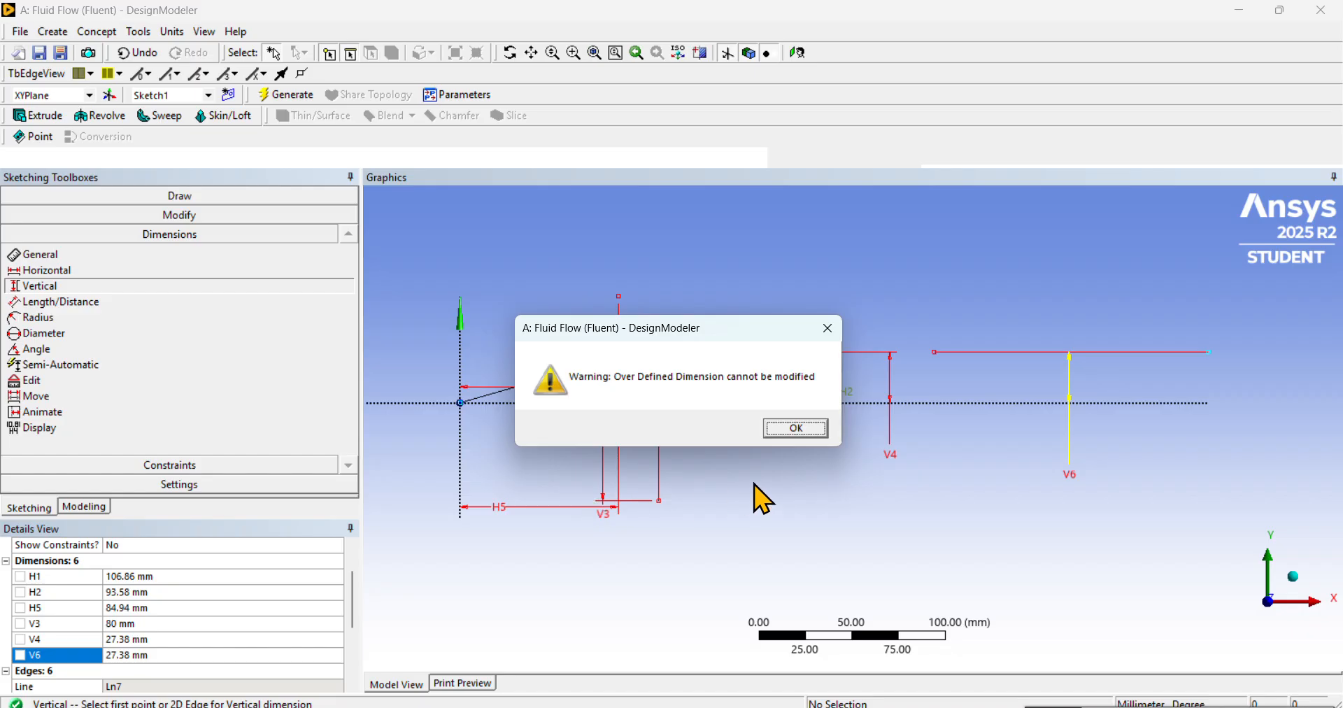
left_click(790, 428)
key("ctrl+z")
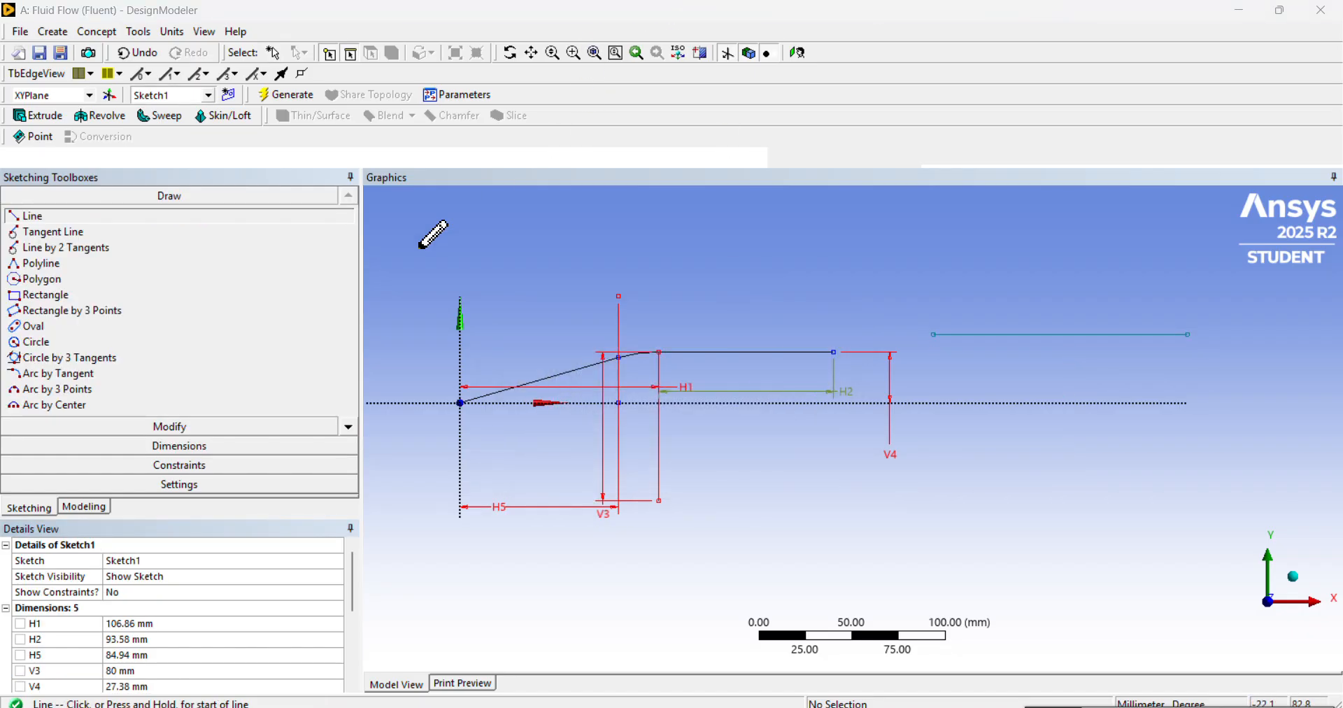
- Add a vertical dimension between the X axis and the separate horizontal line drawn higher than the profile, accepting the over-constrained warning
left_click(239, 445)
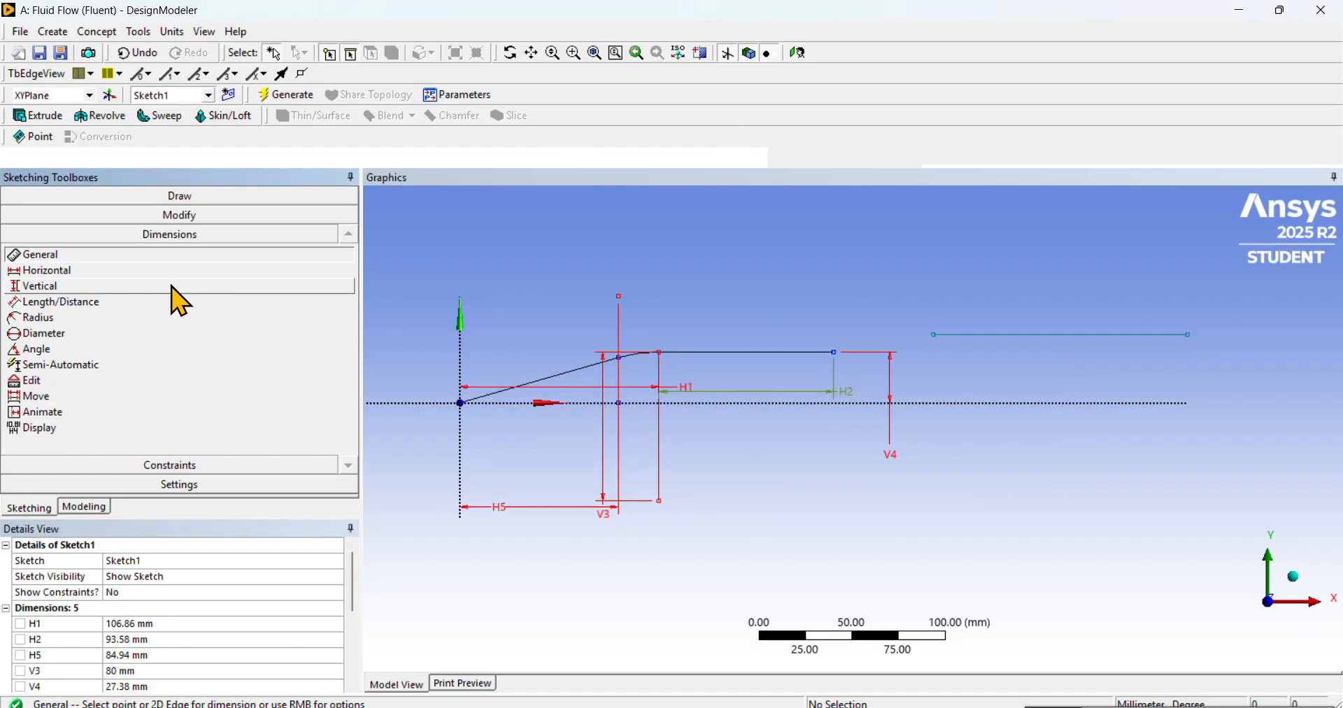
left_click(172, 289)
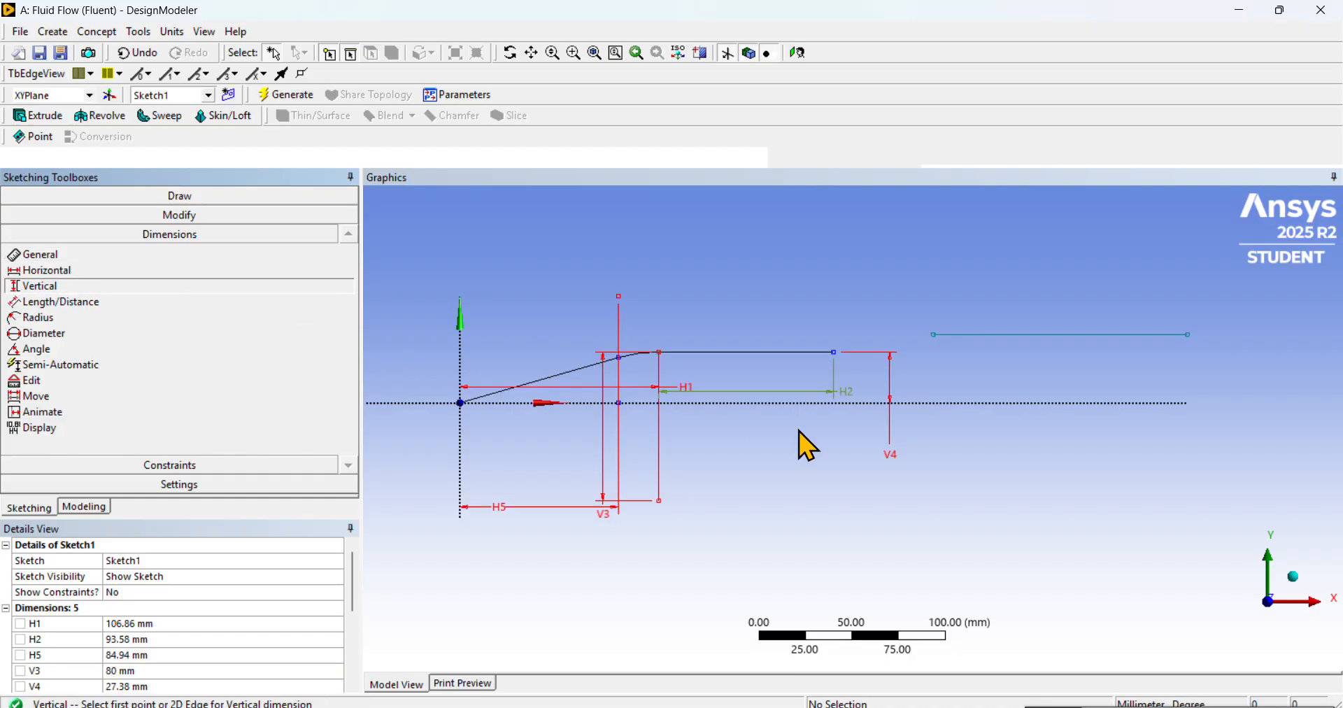
left_click(979, 404)
left_click(1038, 335)
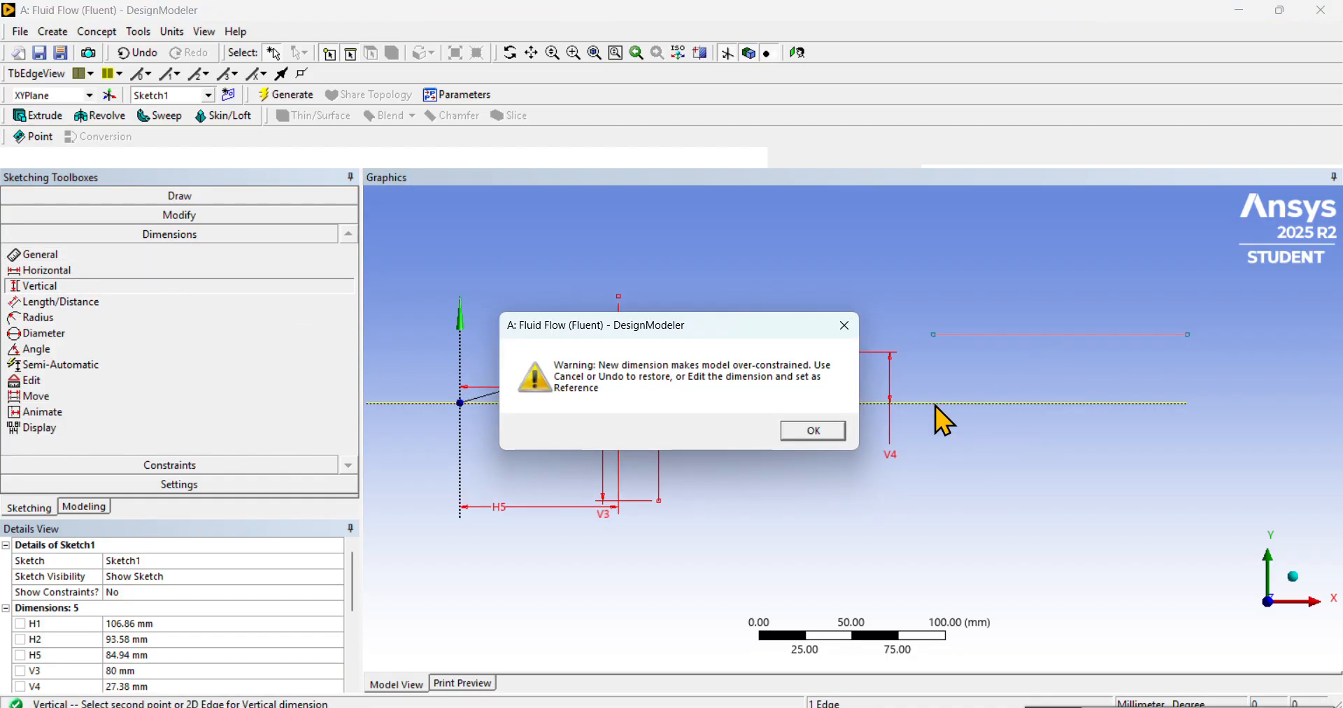
left_click(813, 429)
left_click(1074, 511)
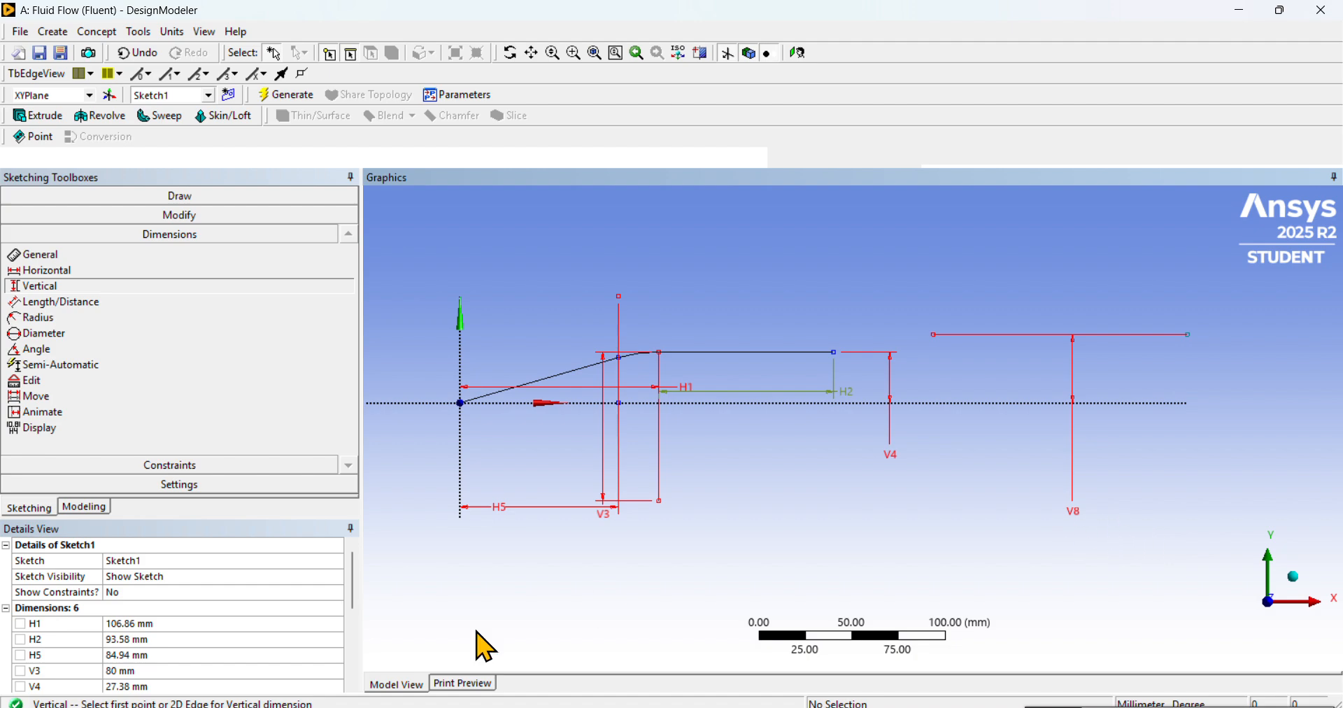
- Try to change the value of the separate horizontal line's vertical dimension
scroll(194, 696, "down", 1)
left_click(186, 639)
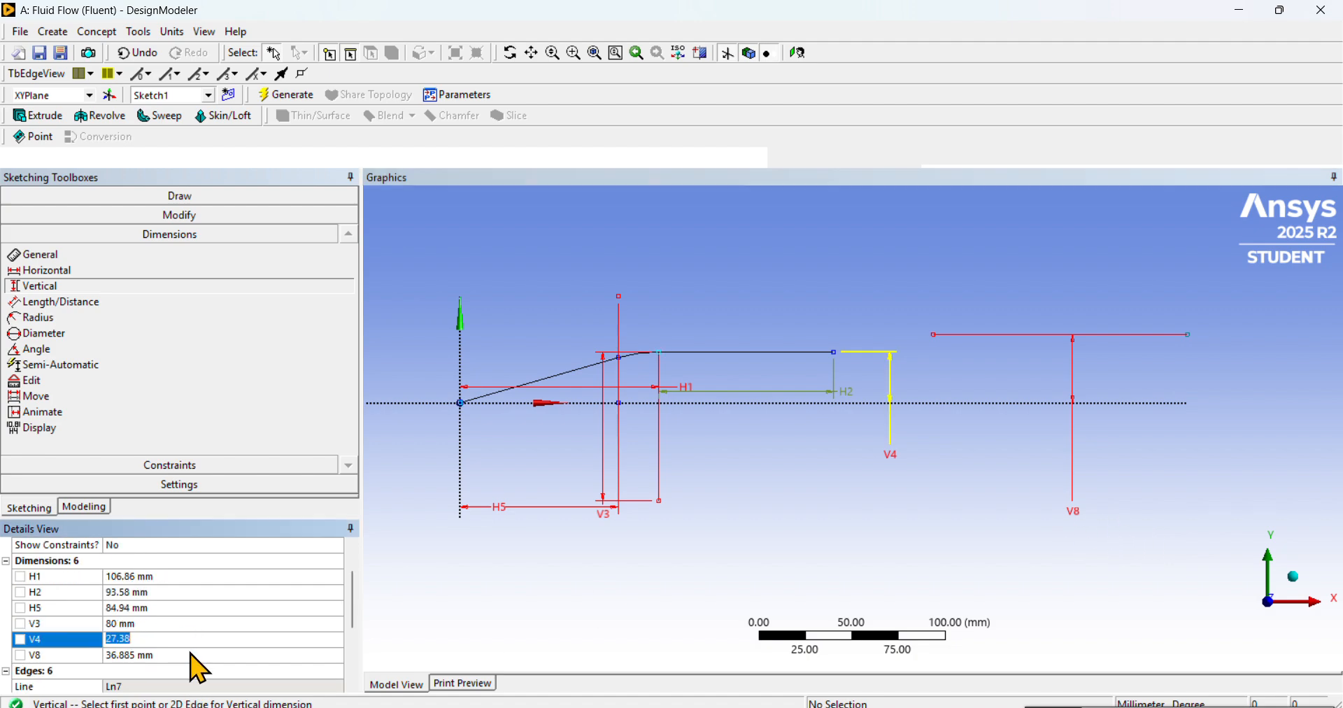
left_click(190, 654)
type("2")
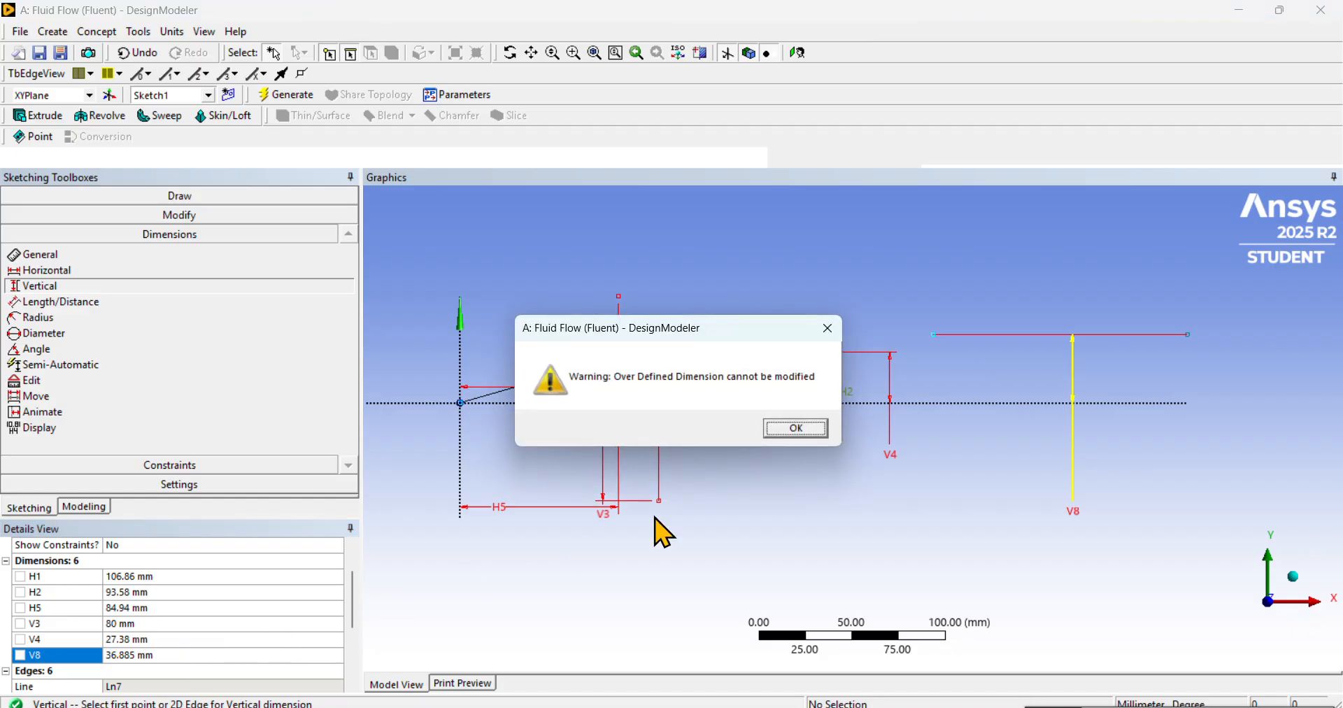
left_click(792, 429)
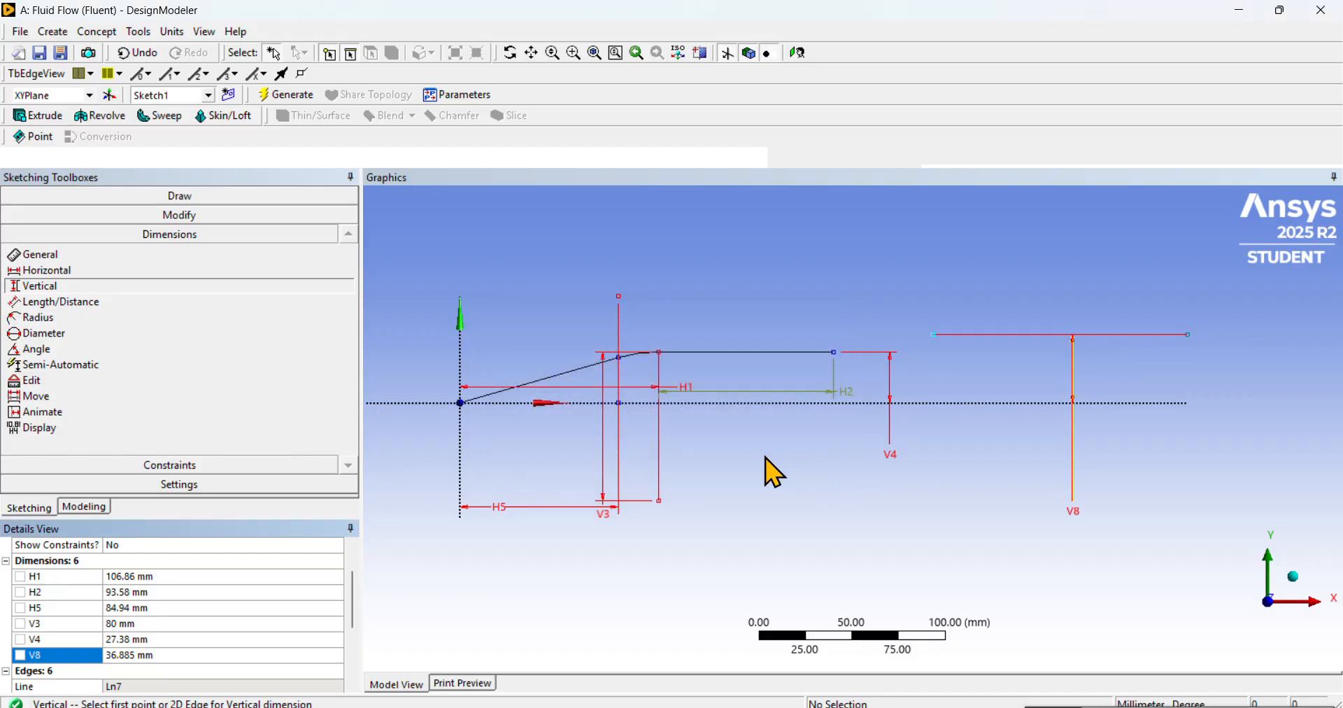
key("Escape")
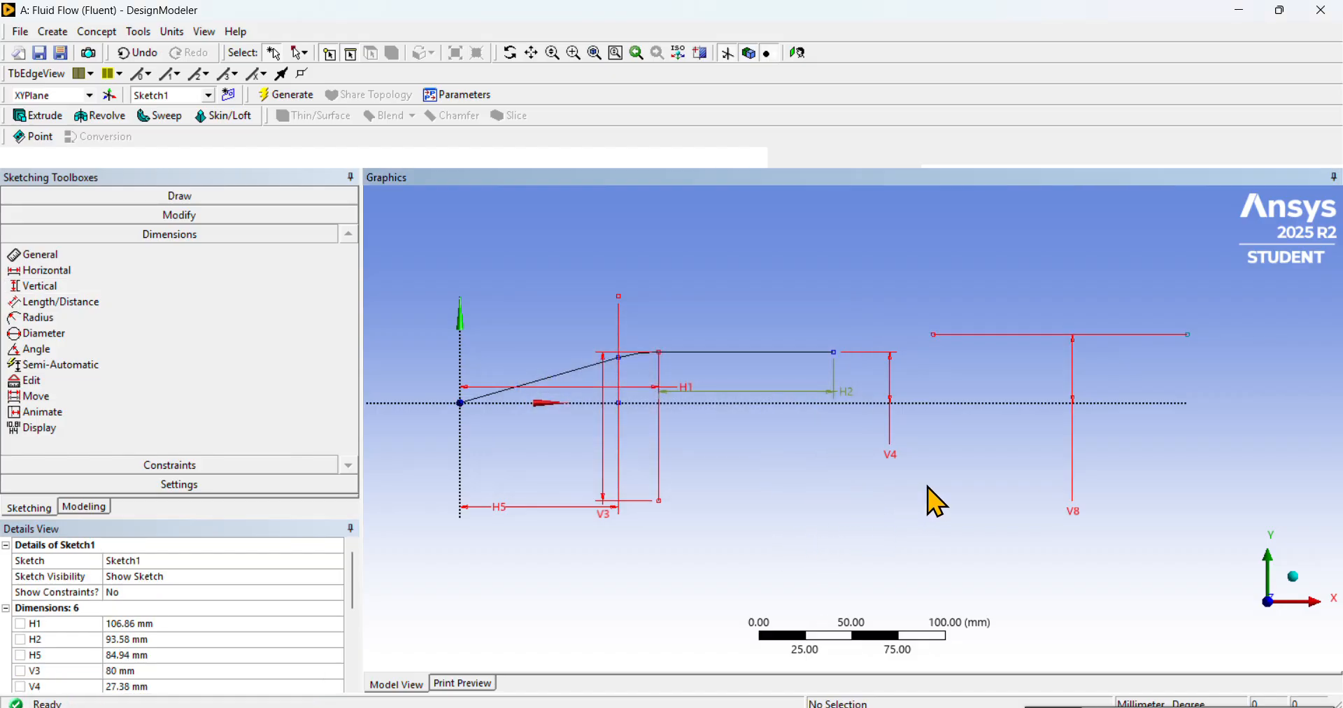
- Delete the vertical dimension at the end of the profile and the long vertical line below the arc's end
left_click(891, 379)
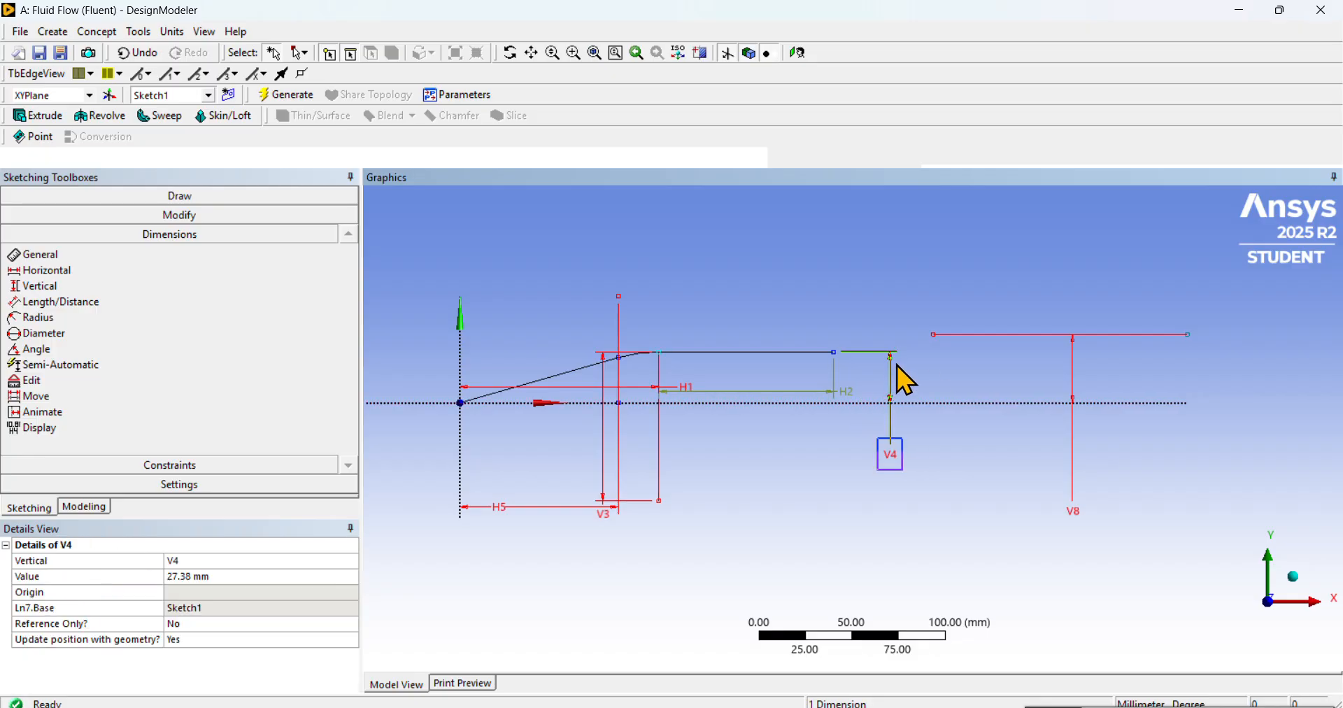
key("Delete")
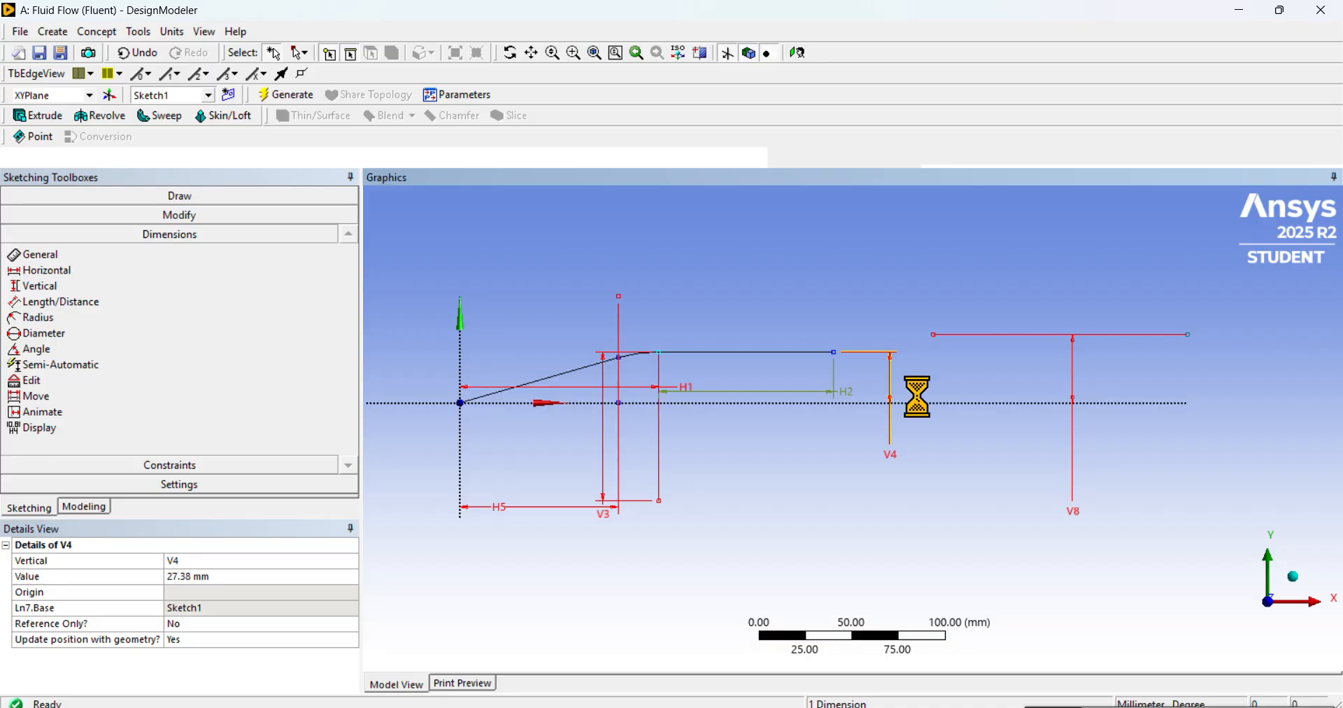
left_click(659, 458)
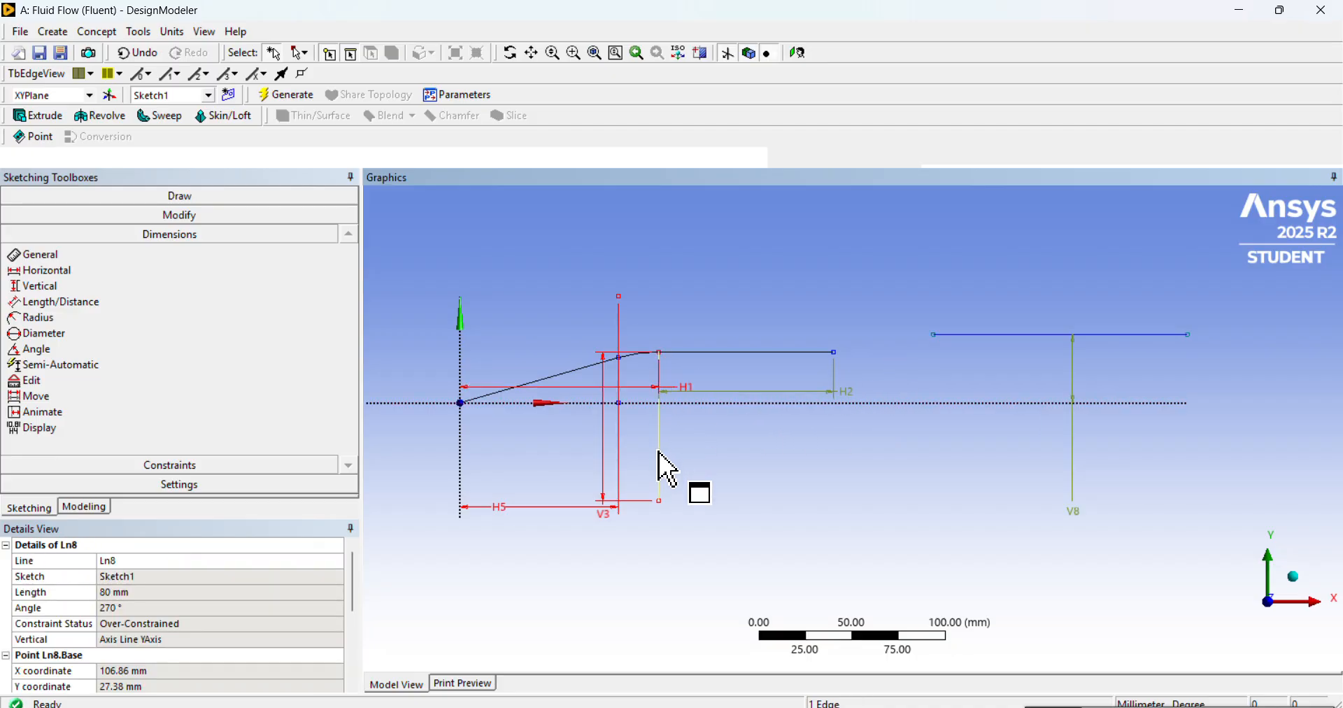
key("Delete")
- Delete the two horizontal dimensions running from the Y axis to the arc's start and to the arc's end
left_click(621, 467)
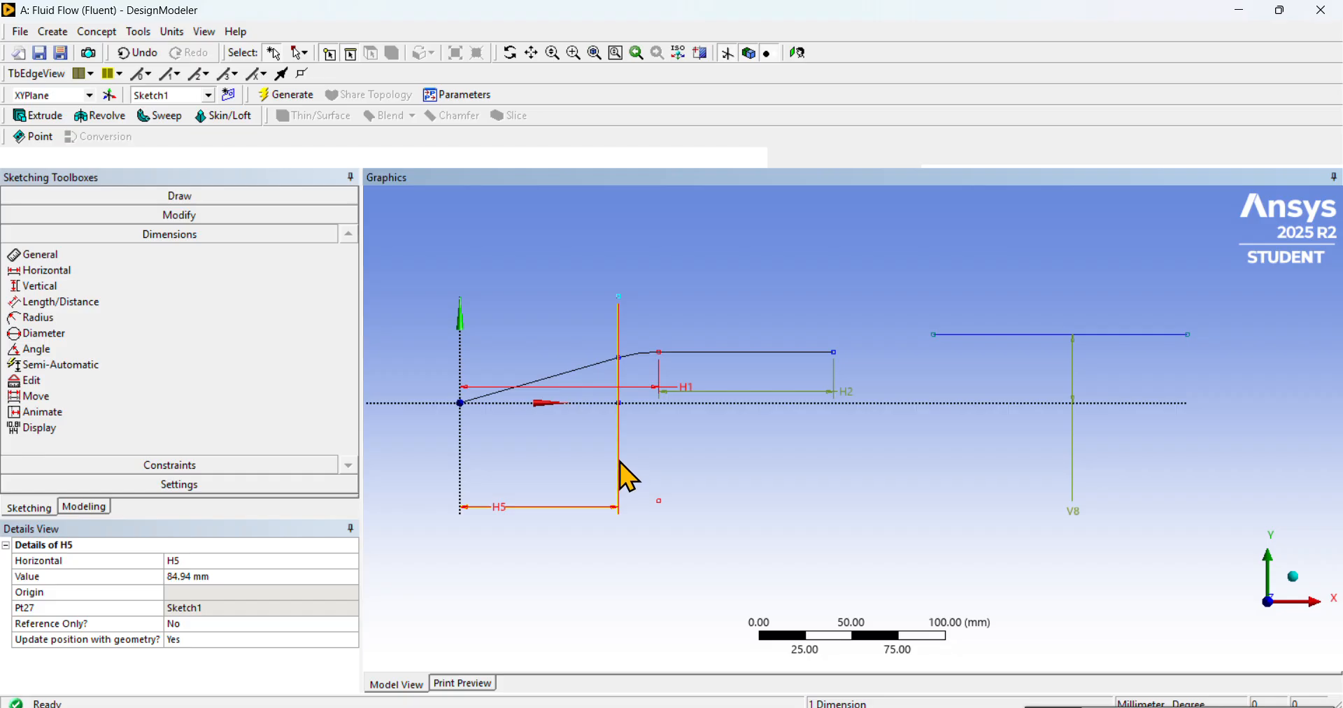
key("Delete")
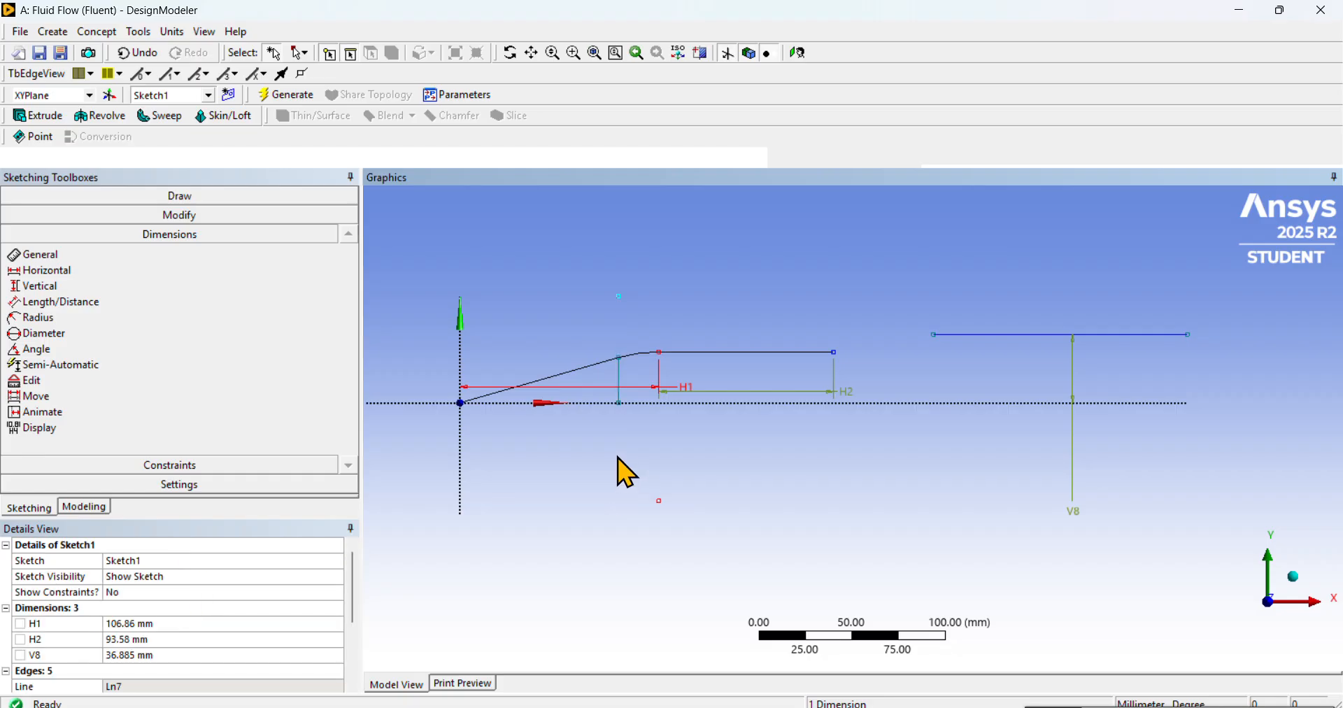
left_click(572, 393)
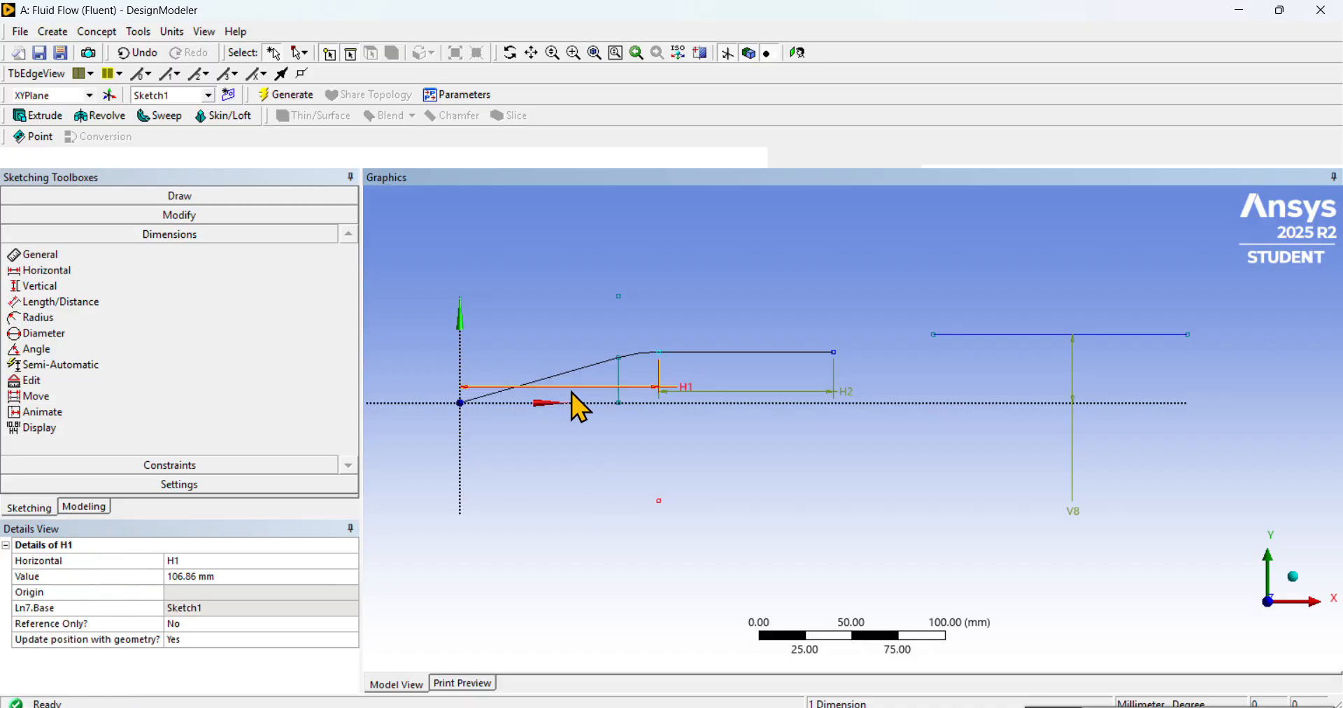
key("Delete")
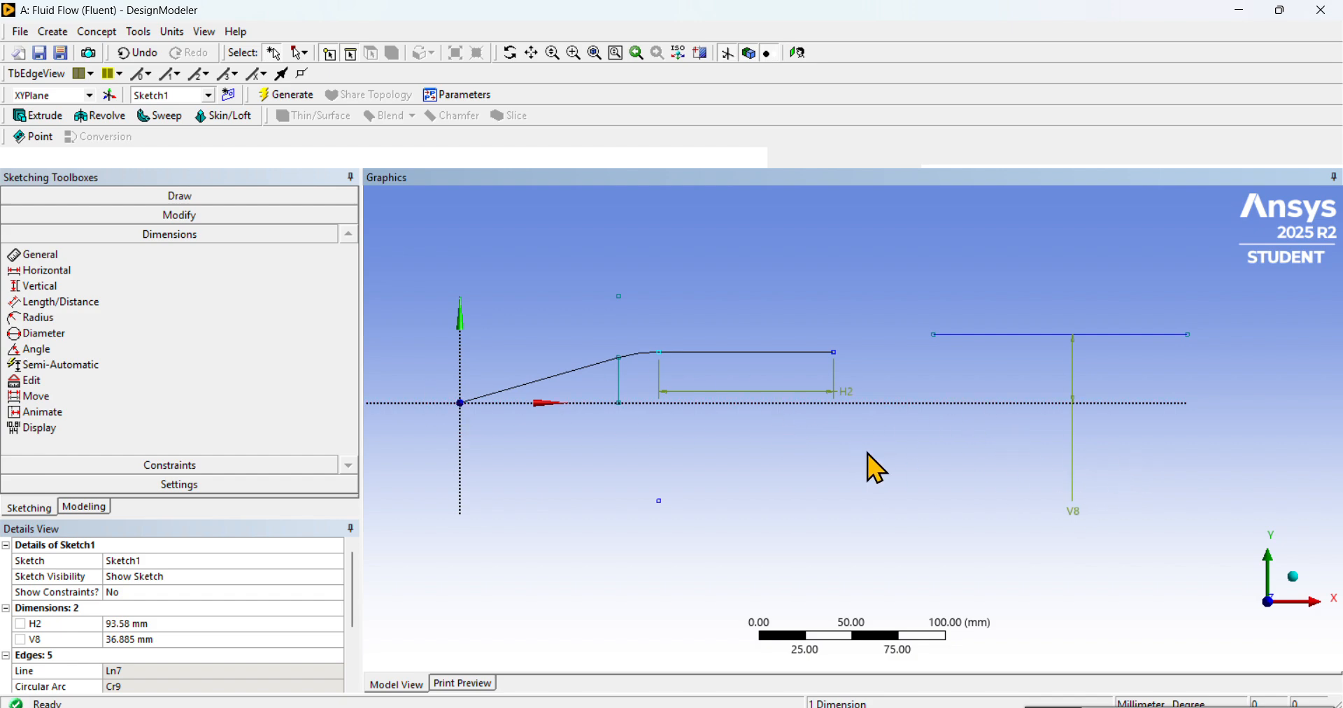
- Set the vertical dimension between the X axis and the separate horizontal line to 20 mm
left_click(214, 640)
type("20")
key("Return")
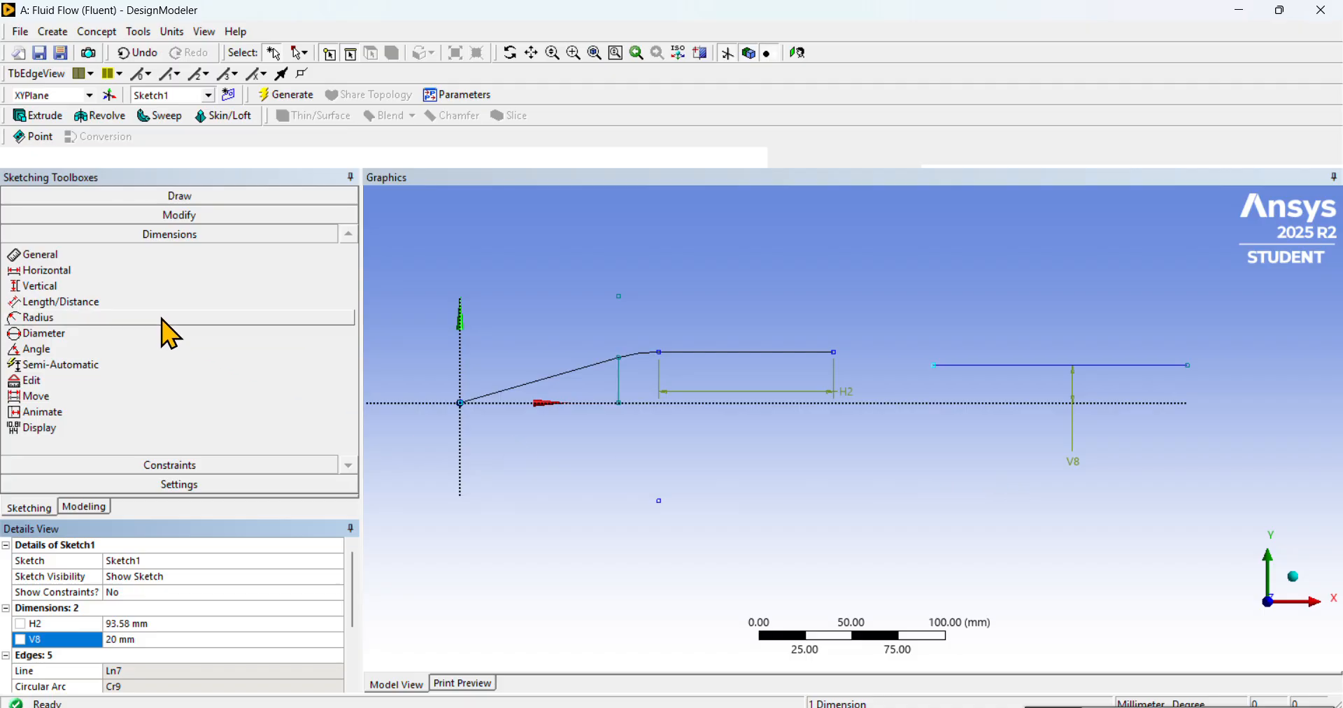
- Add a horizontal dimension from the end of the profile's flat section to the separate line's near endpoint and set it to 140.87 mm
left_click(131, 276)
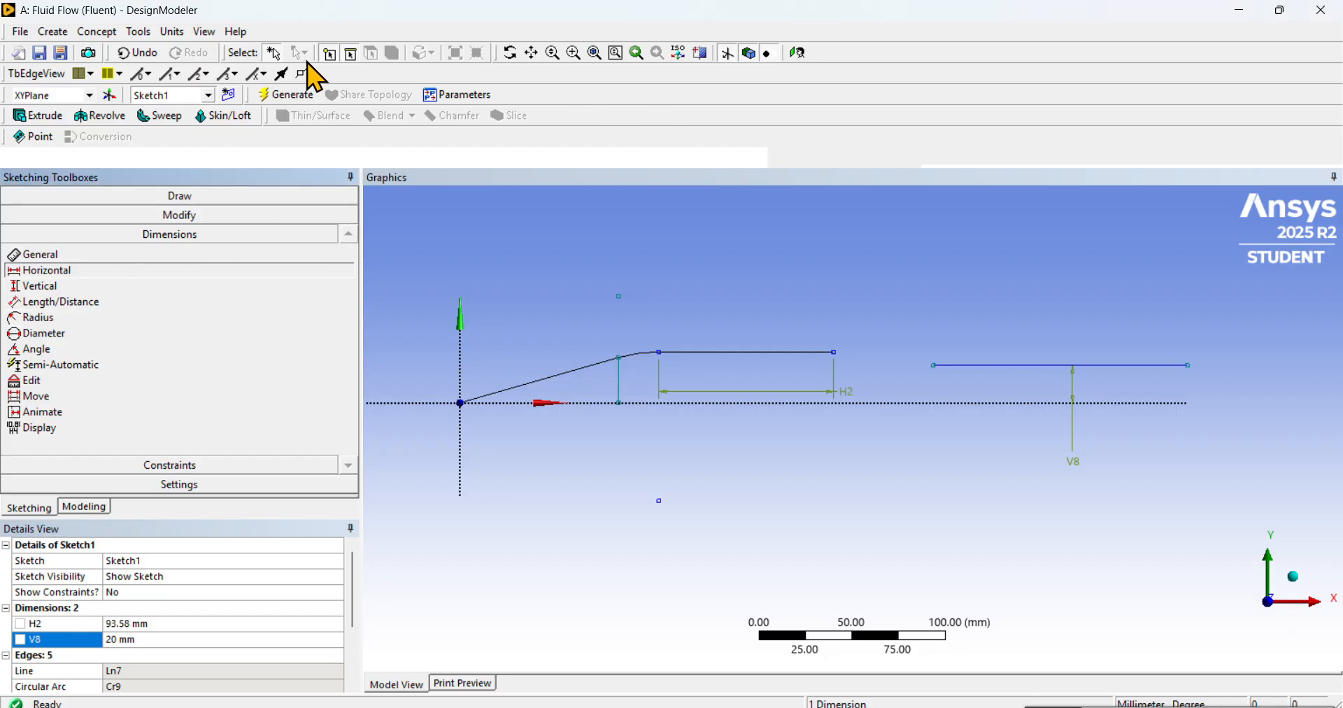
left_click(842, 366)
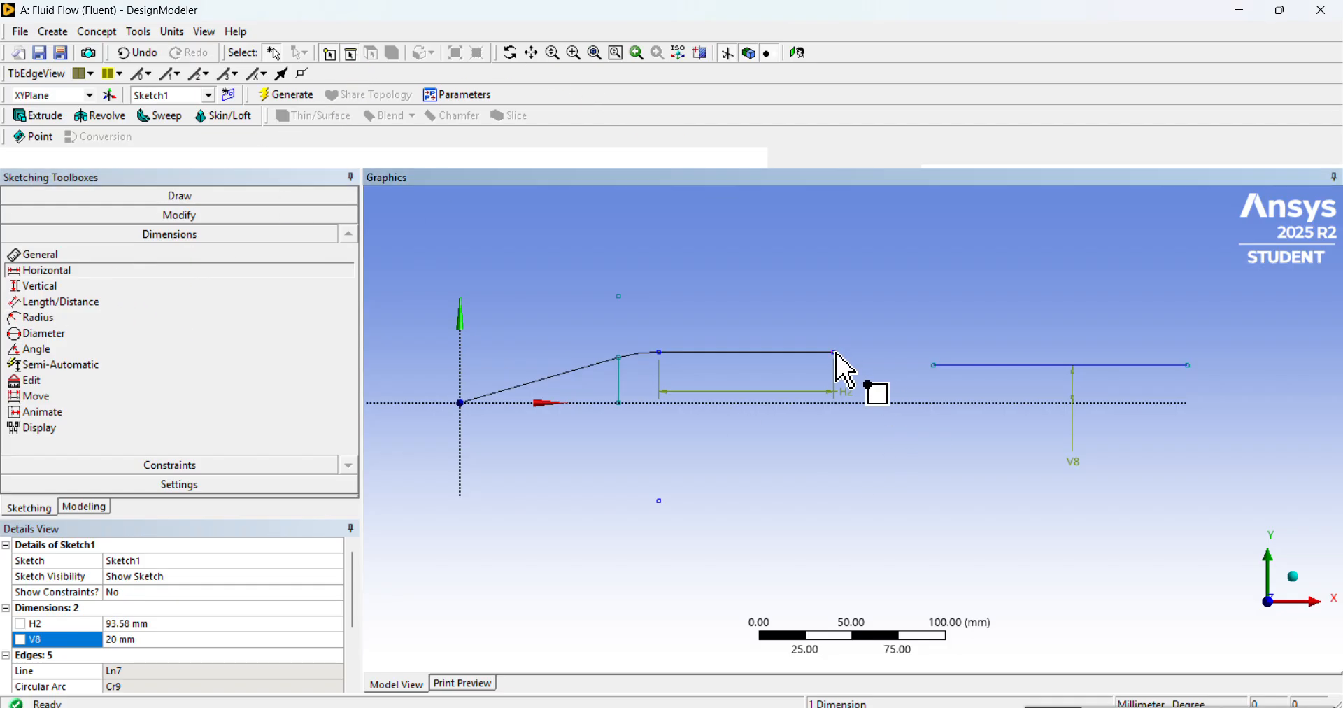
left_click(934, 365)
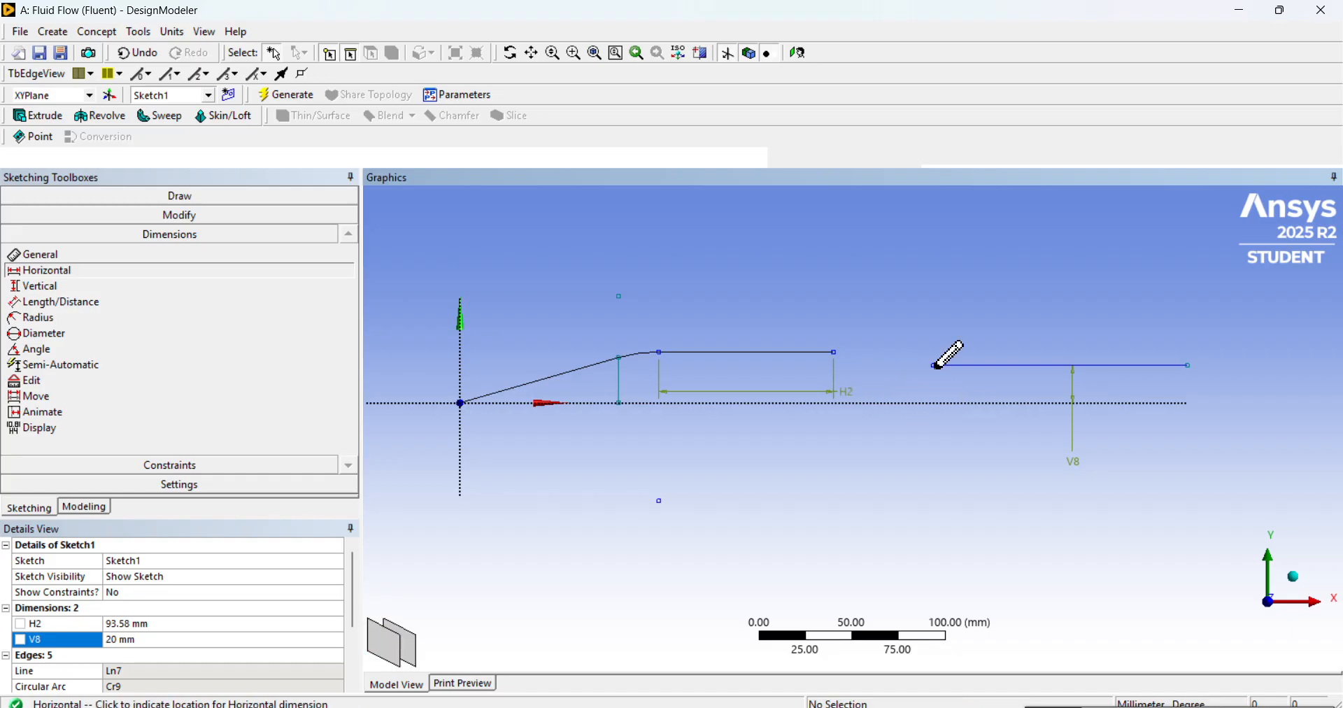
left_click(971, 481)
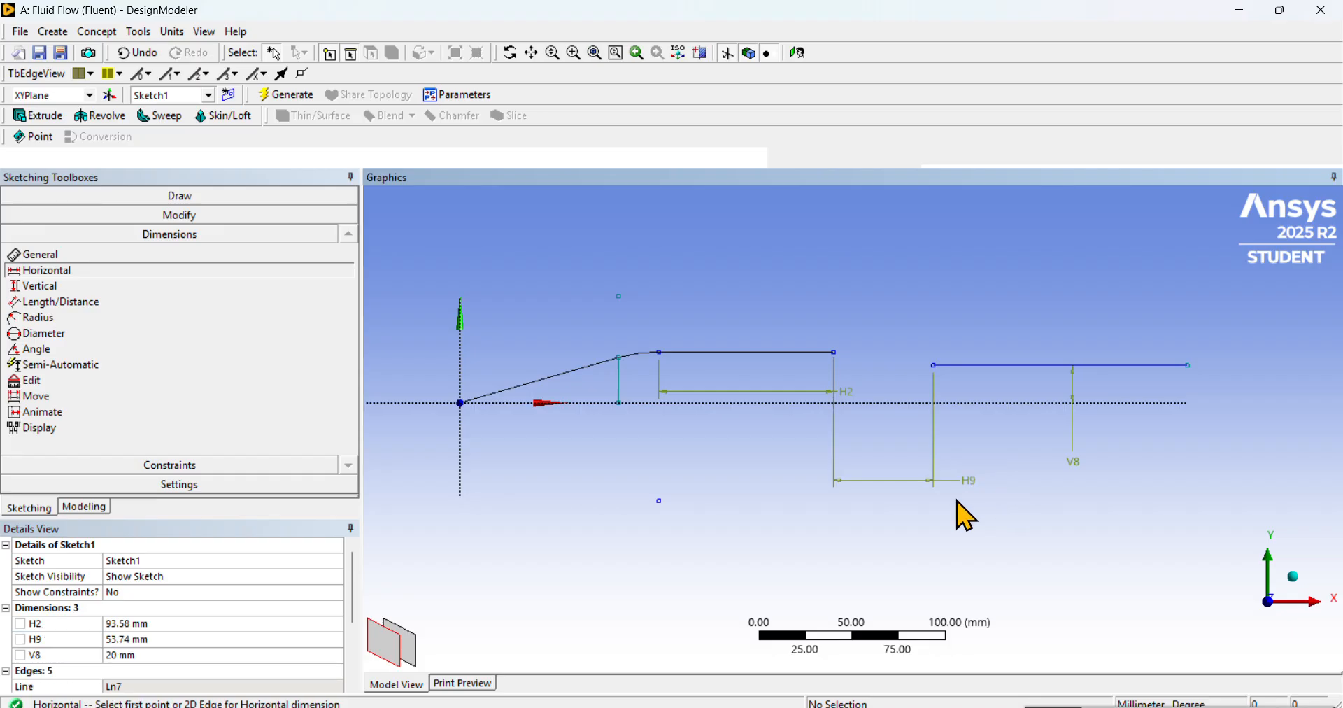
left_click(190, 638)
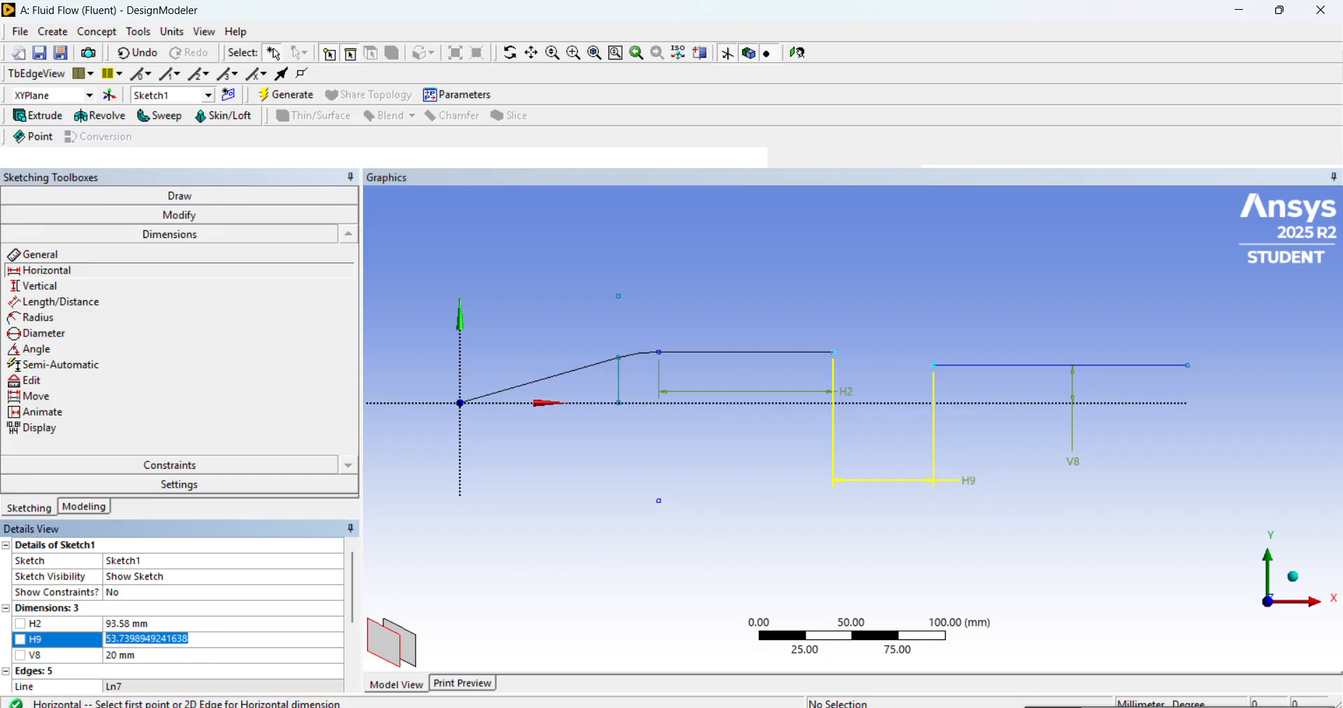
type("140.87")
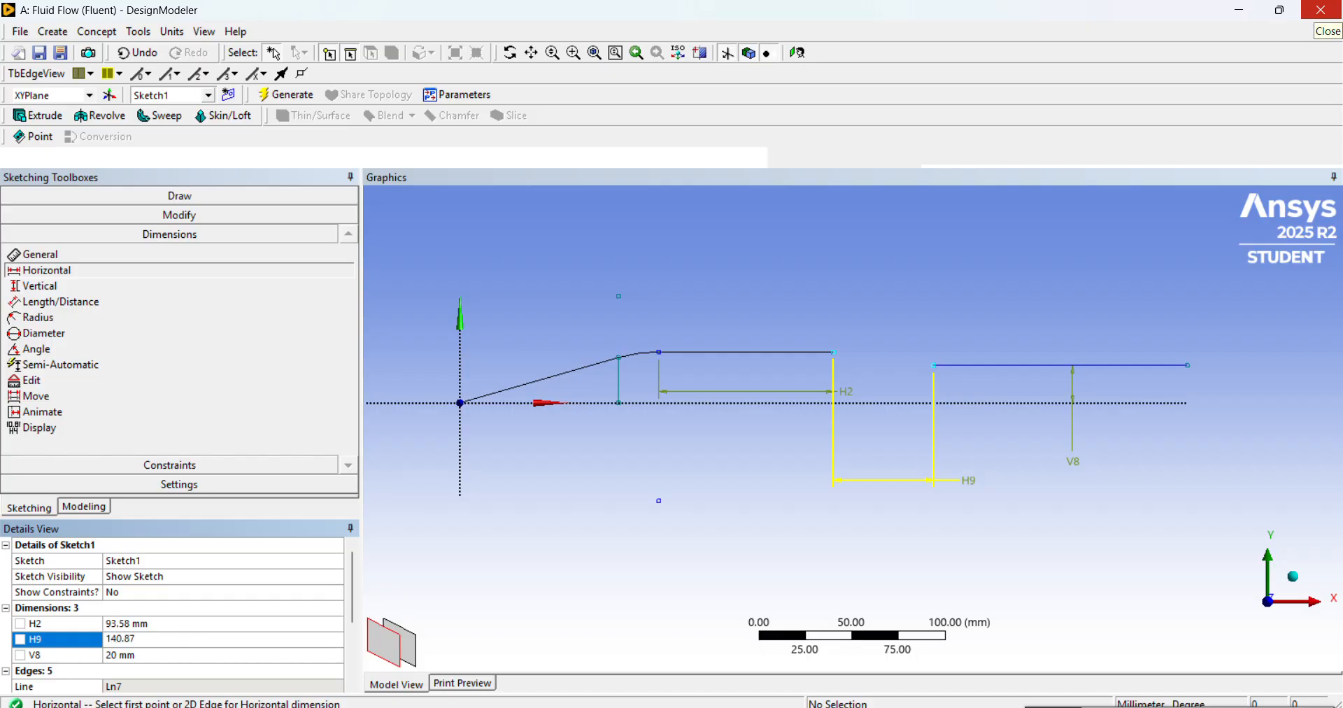
key("Return")
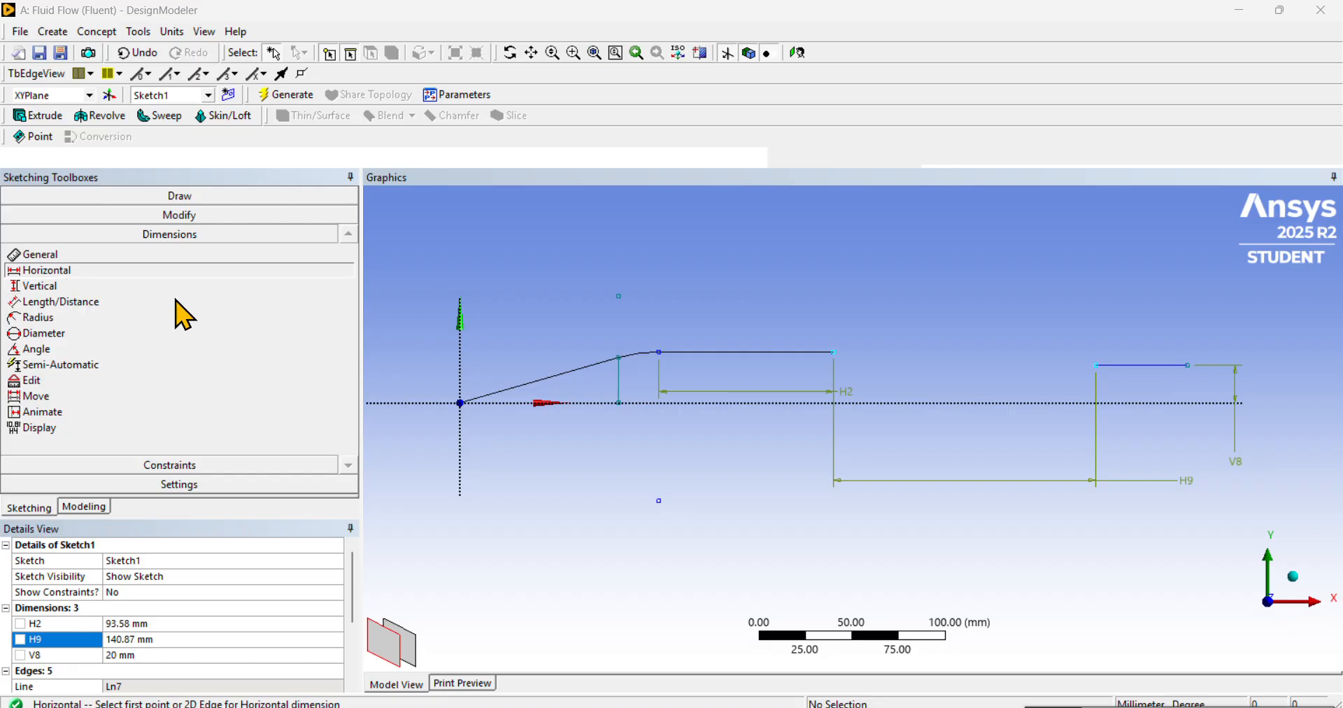
- Add a horizontal dimension from the Y axis to the separate line's far endpoint and set it to 514.57 mm
left_click(462, 459)
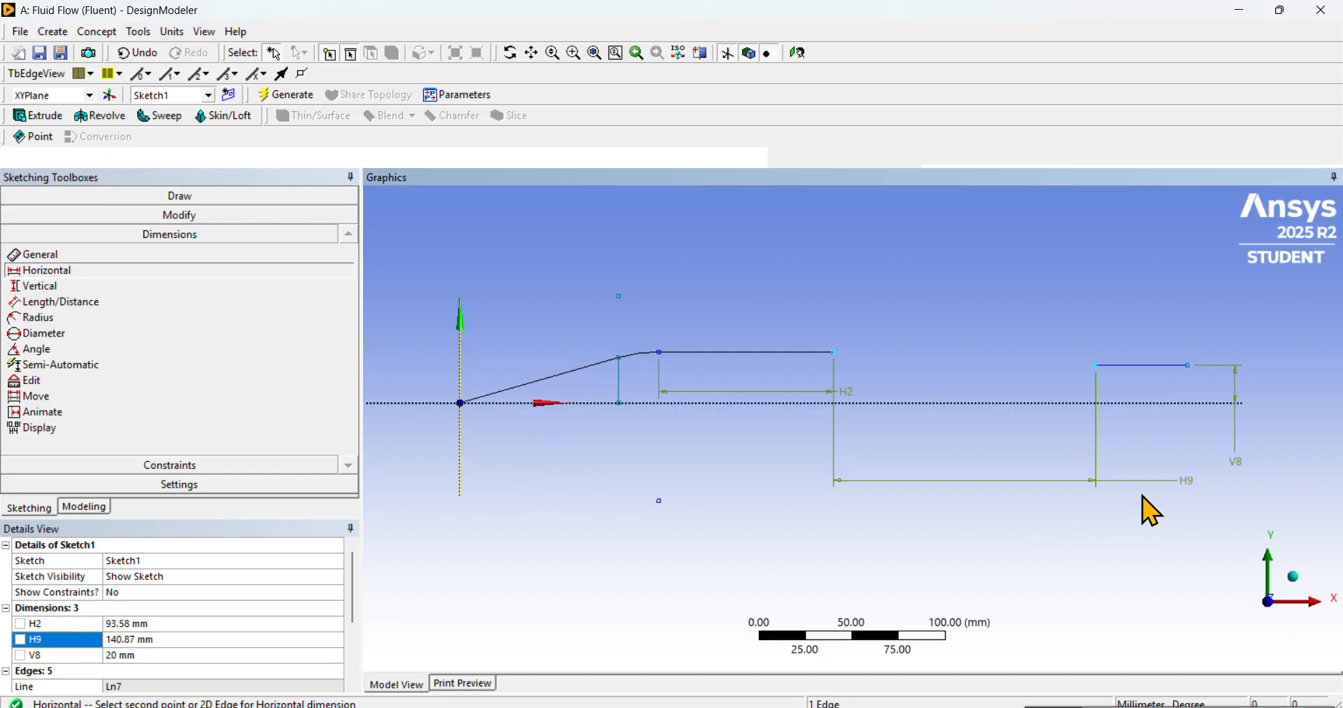
left_click(1189, 365)
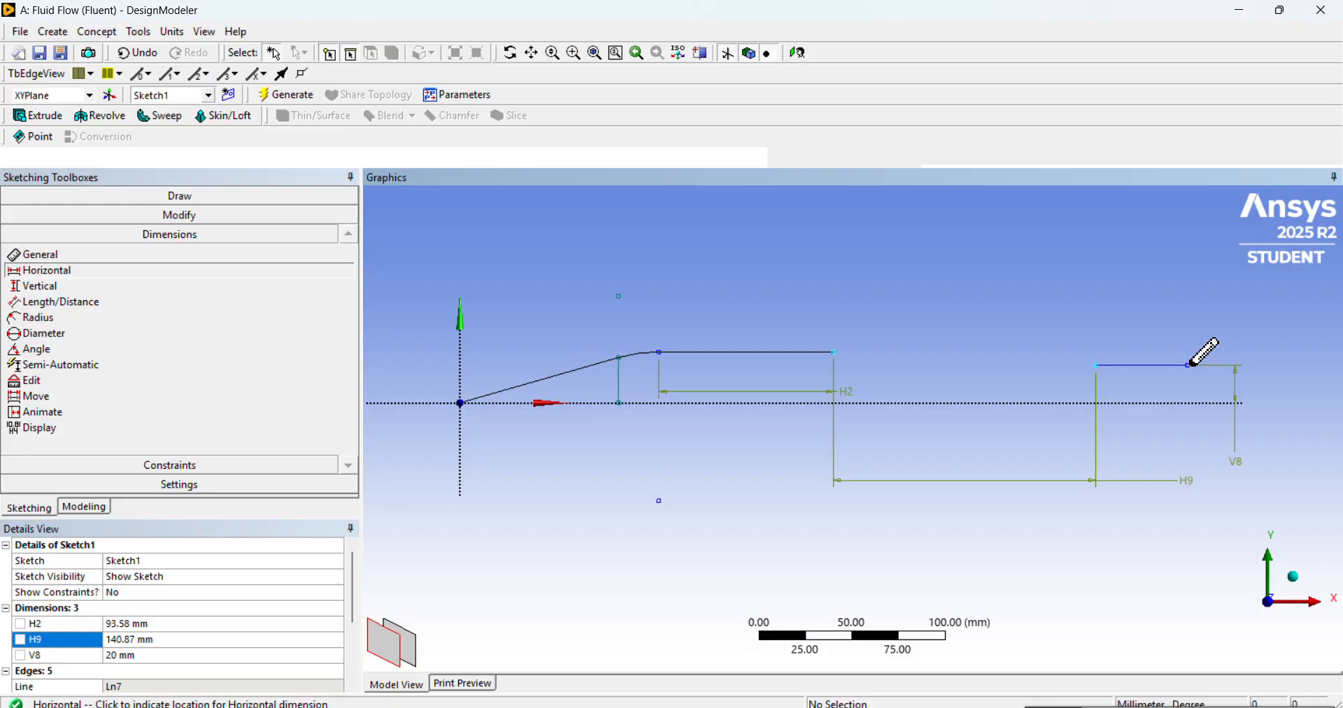
left_click(1182, 547)
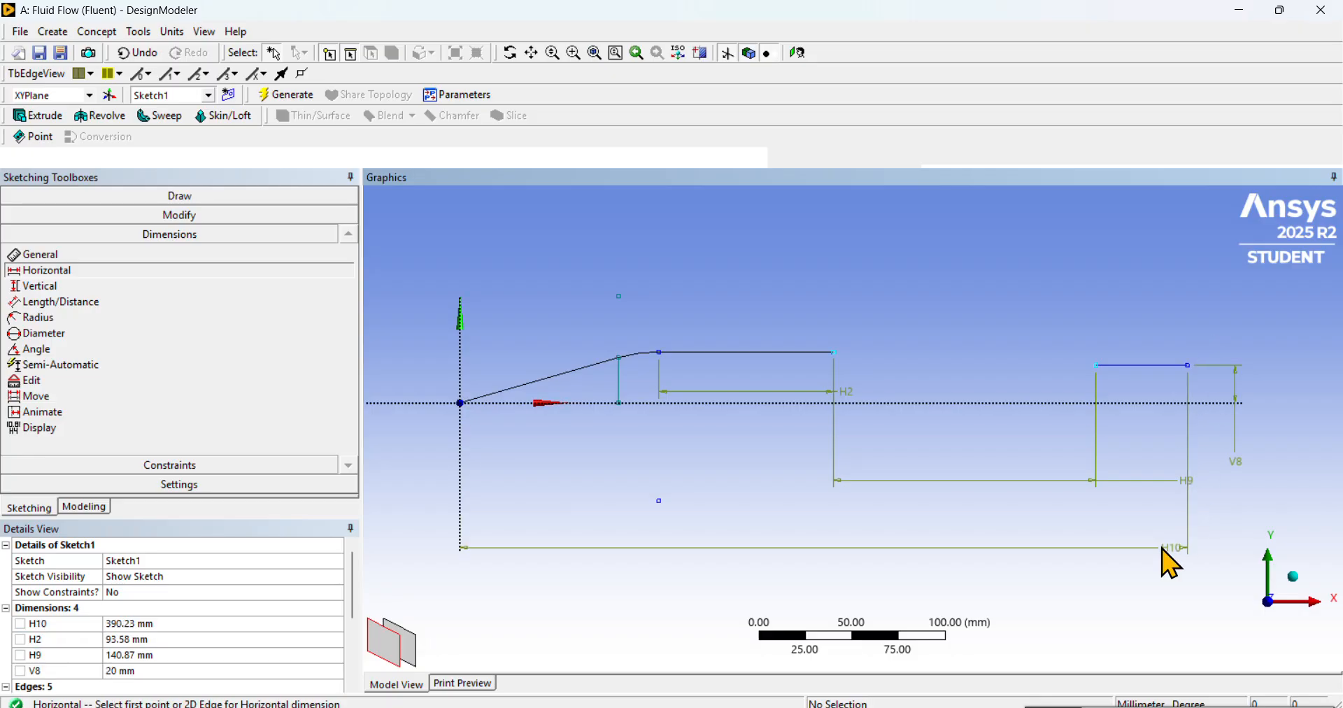
left_click(195, 623)
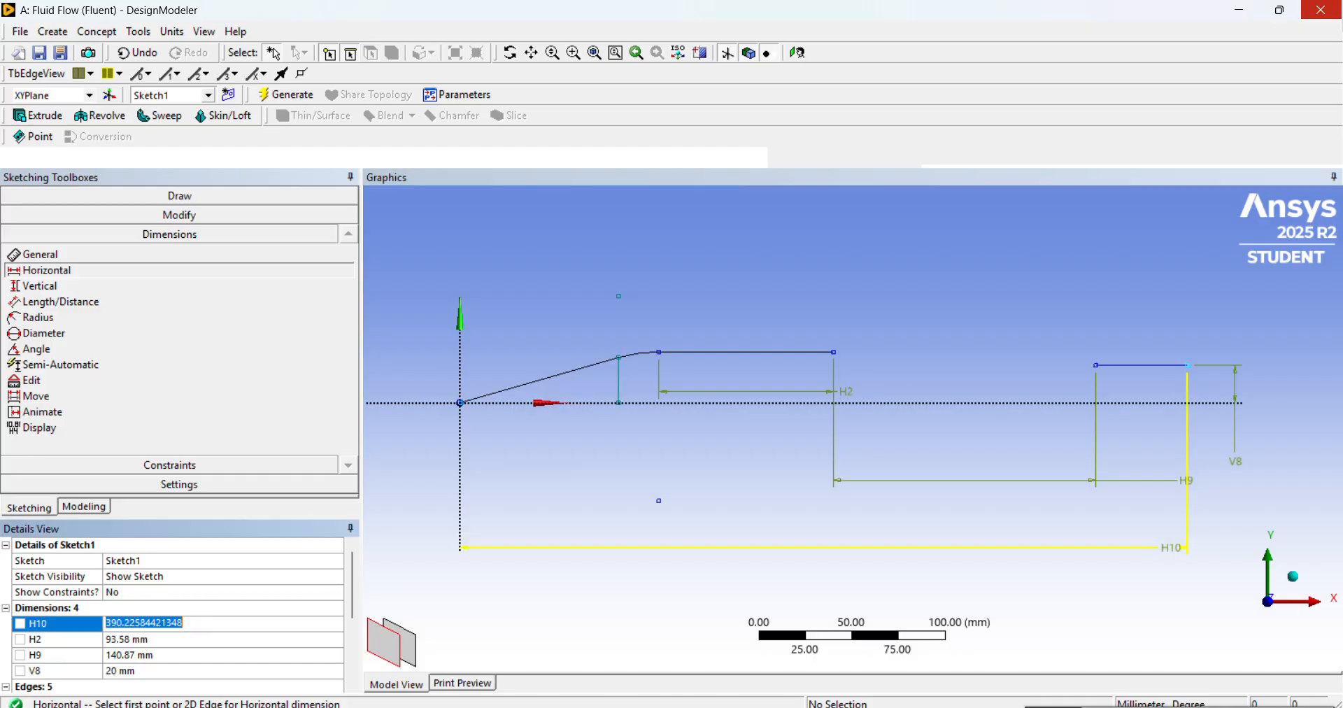
type("514.57")
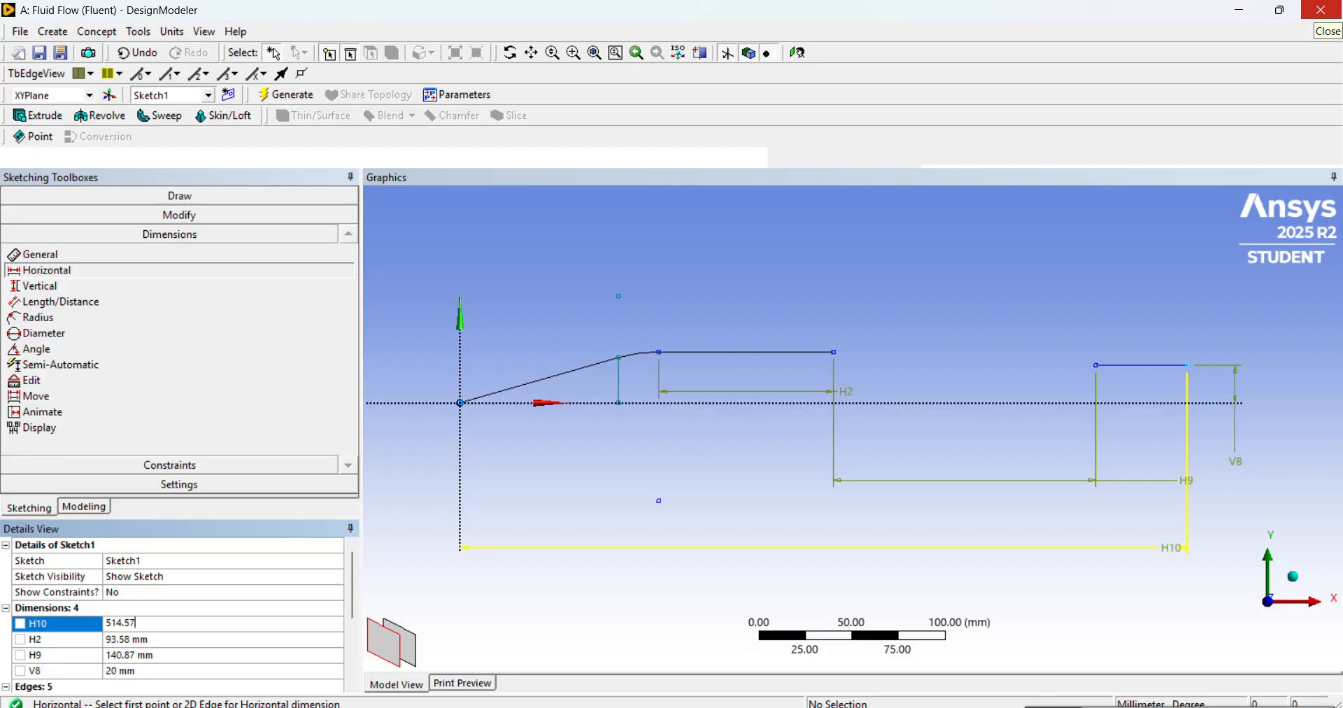
key("Return")
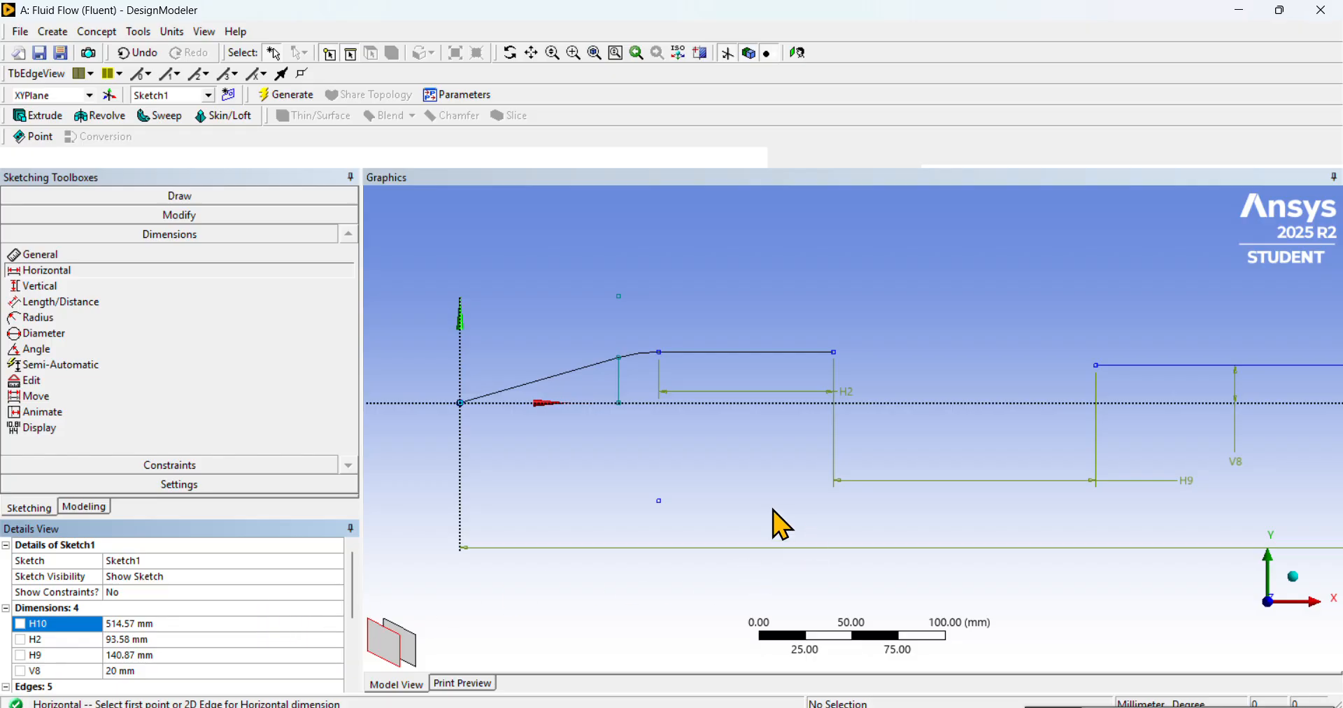
- Draw a sloping line connecting the end of the profile's flat section to the near endpoint of the separate horizontal line
scroll(817, 485, "down", 1)
scroll(923, 478, "down", 1)
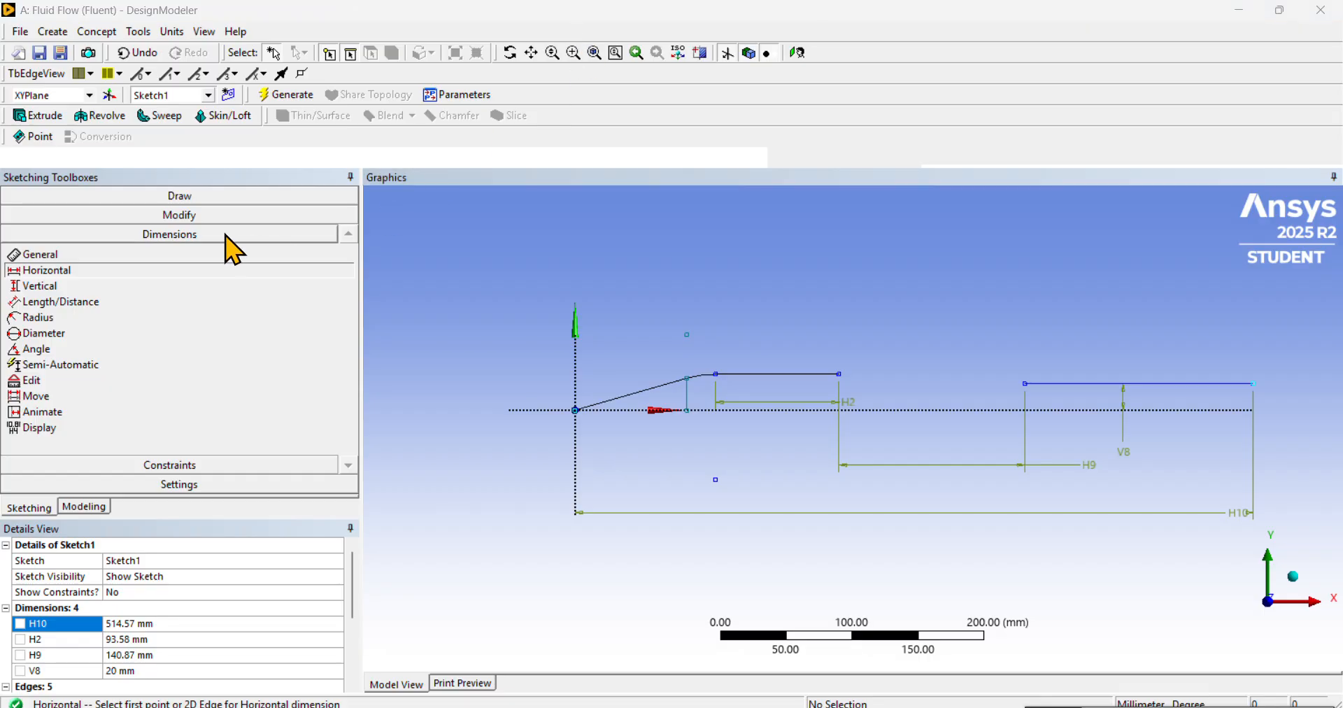
left_click(183, 196)
left_click(106, 217)
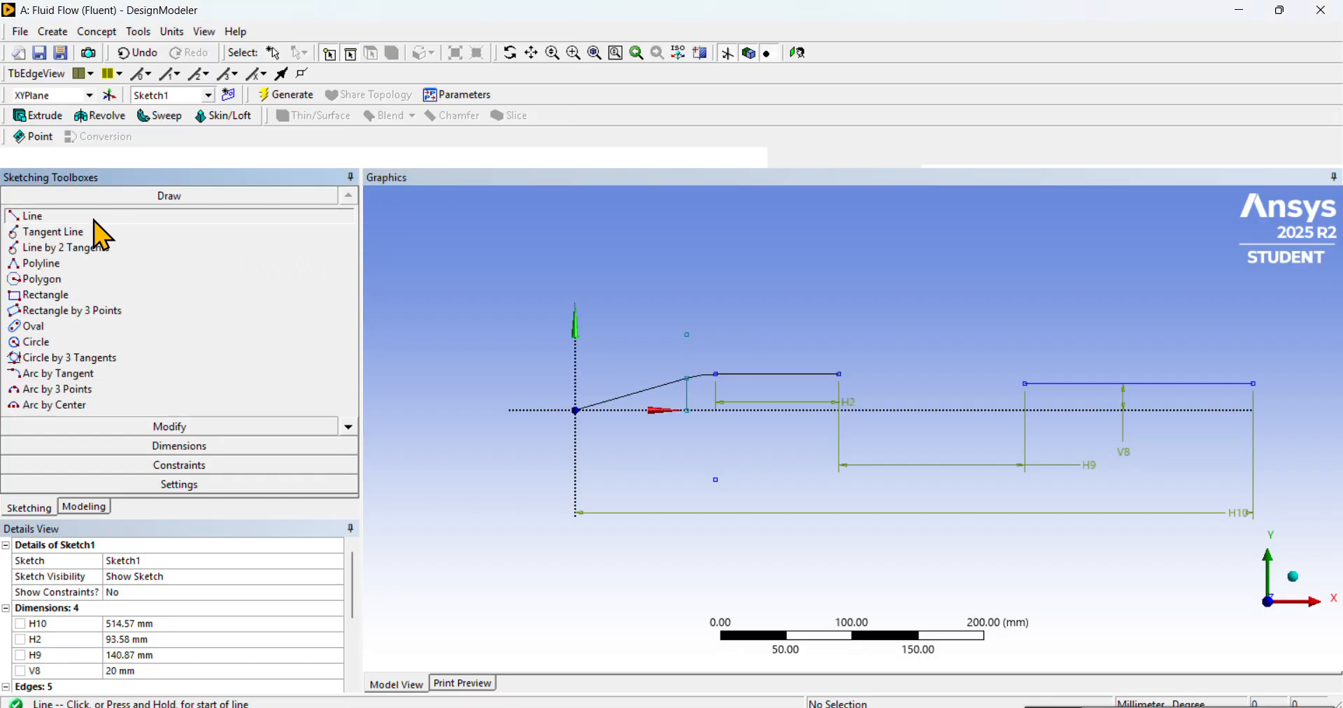
left_click(839, 374)
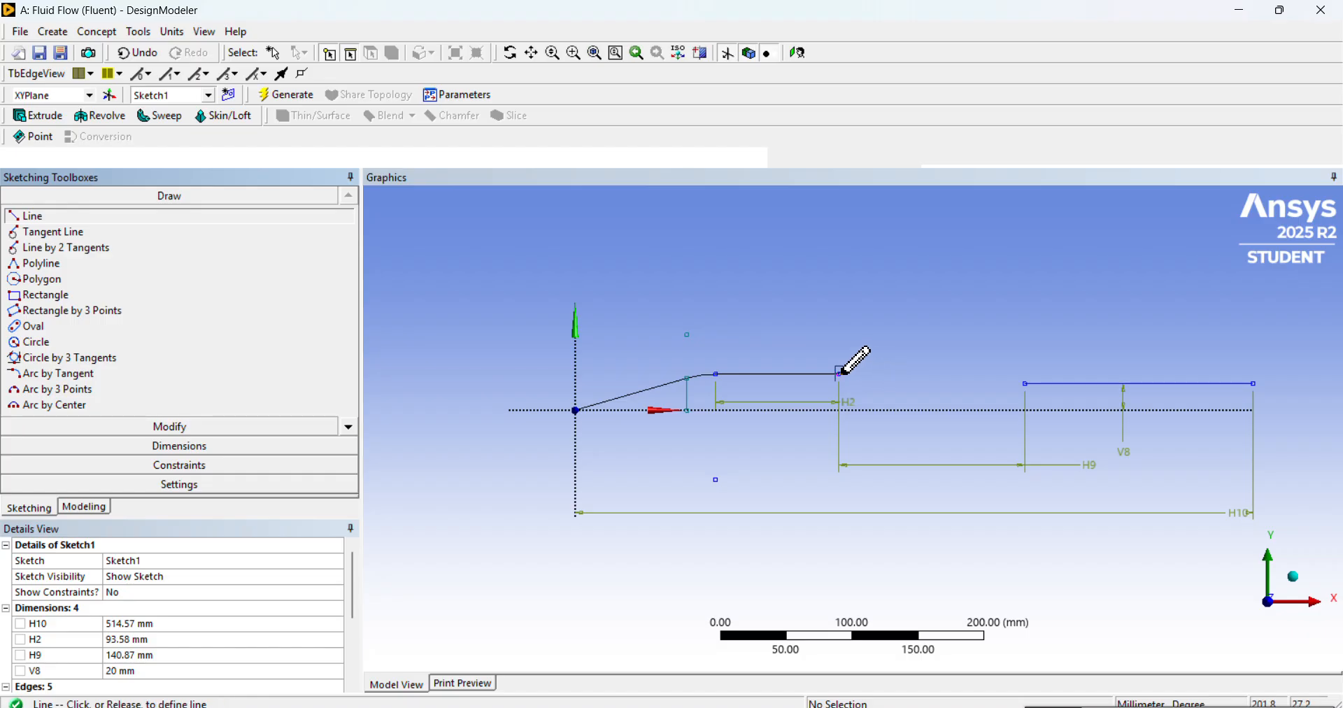
left_click(1026, 383)
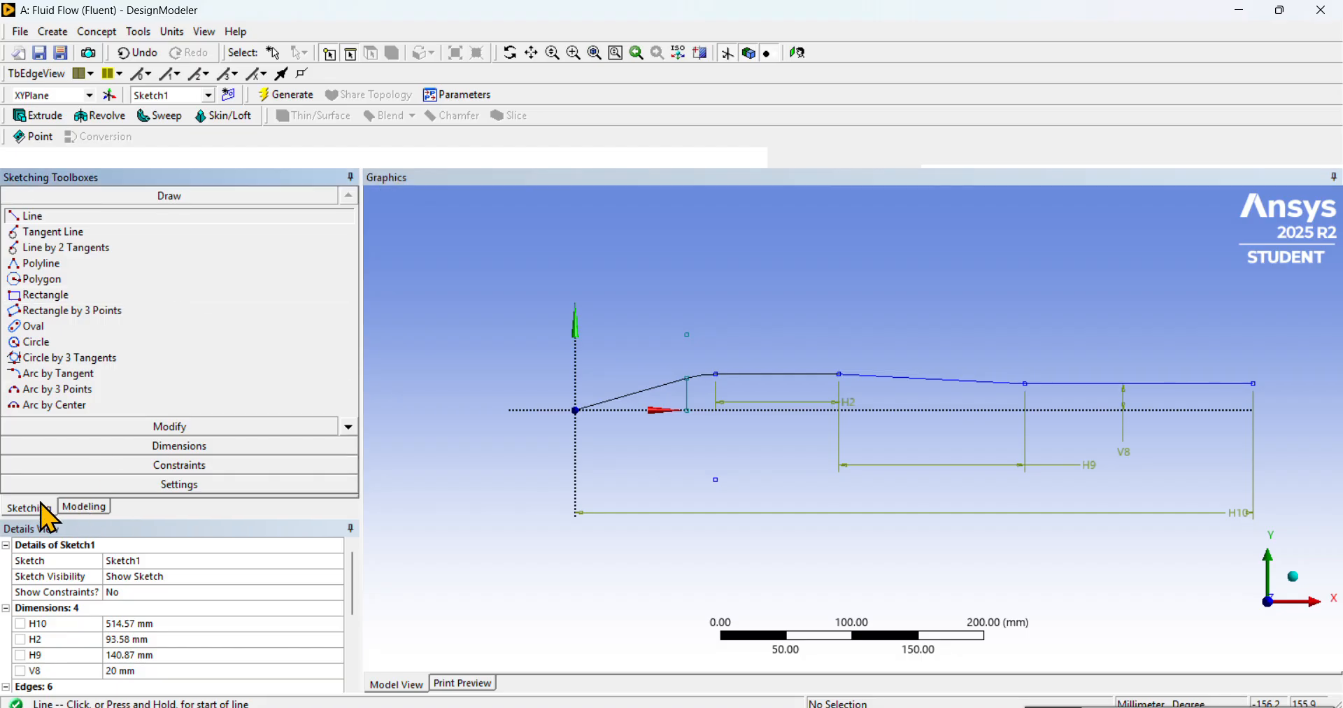
left_click(74, 510)
left_click(36, 509)
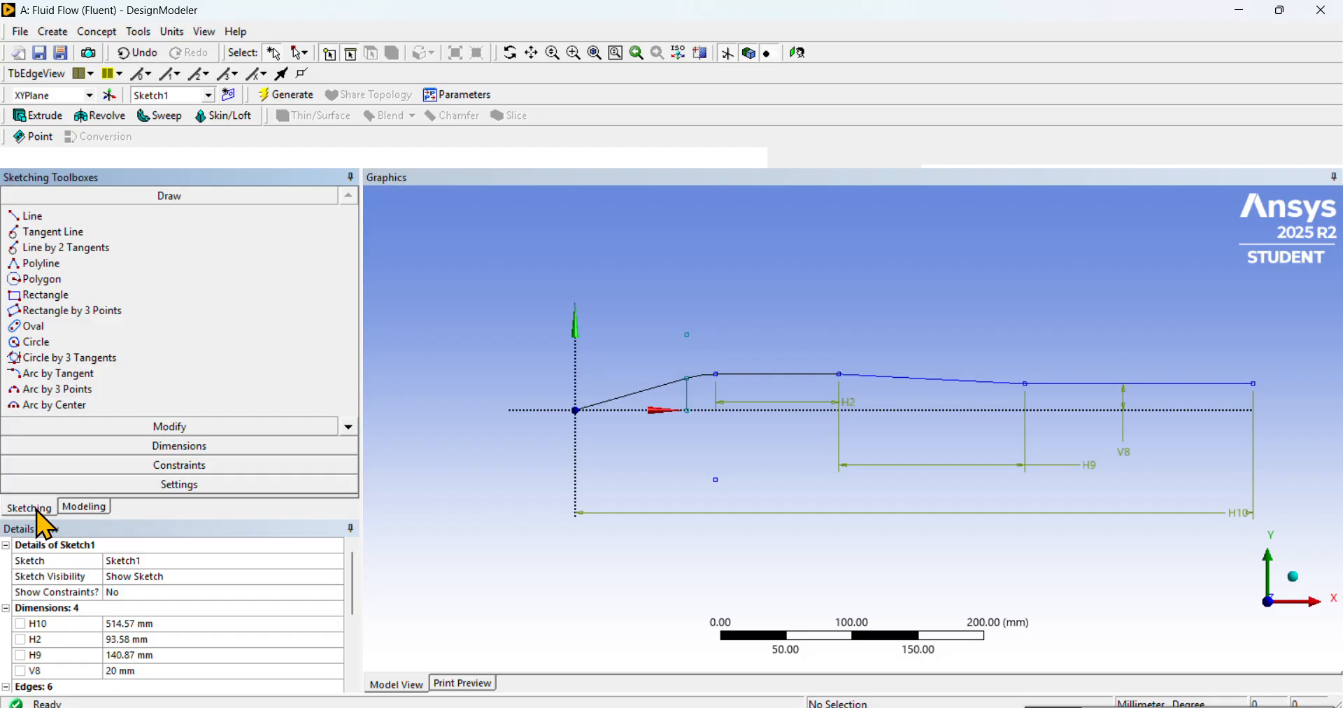
- Draw a horizontal line above the profile from about X 84 mm to about X 236 mm, about 84 mm above the X axis
scroll(855, 403, "up", 2)
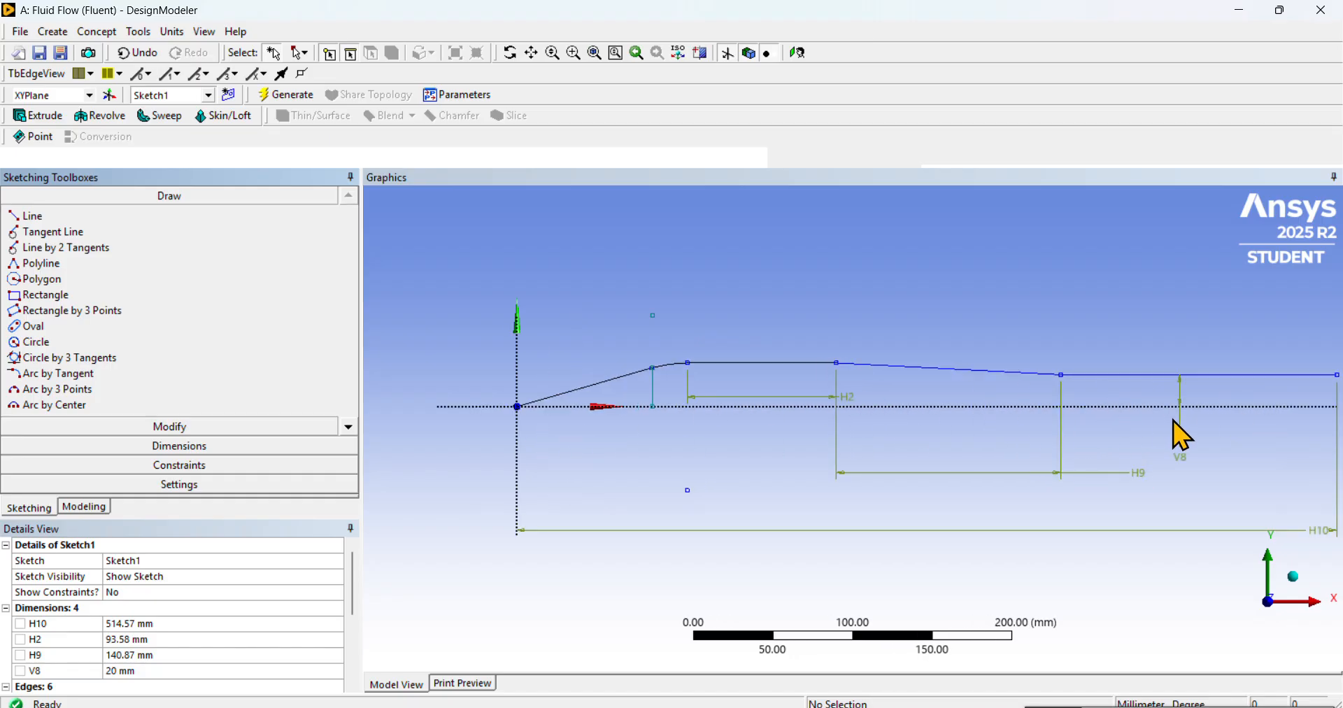
scroll(1123, 442, "down", 1)
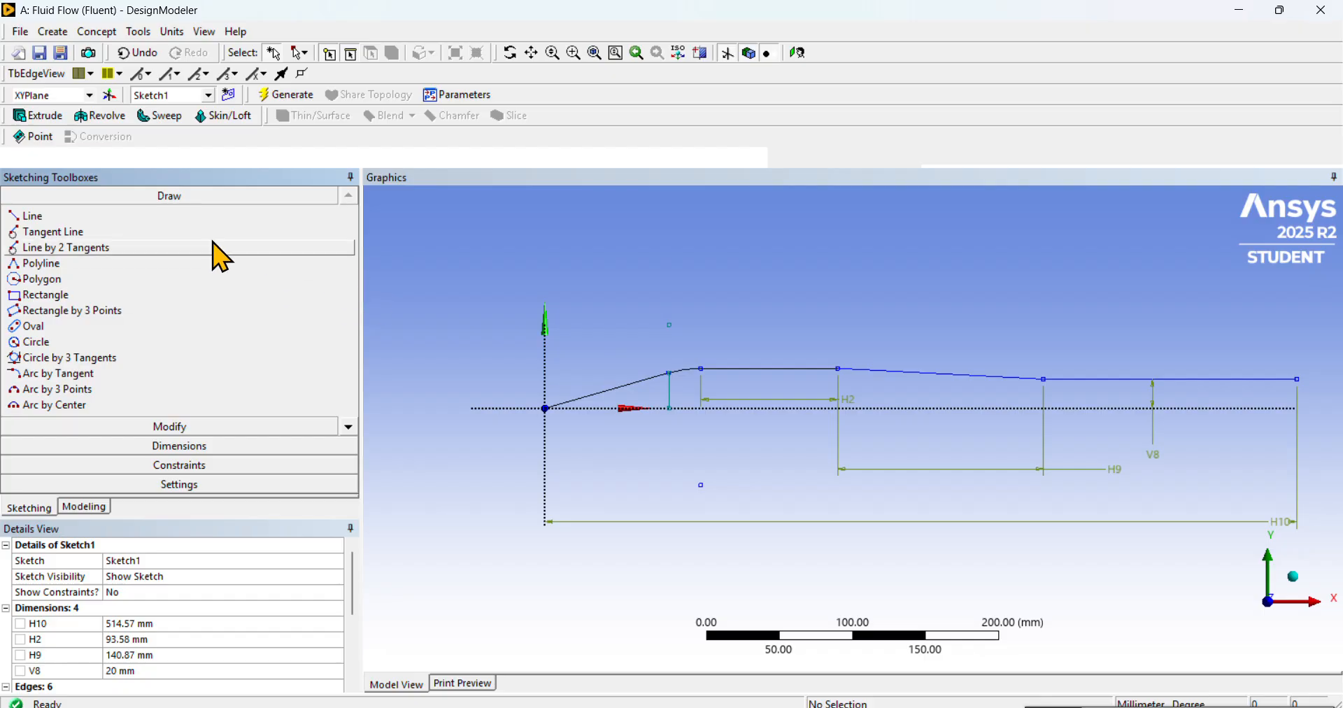
left_click(29, 216)
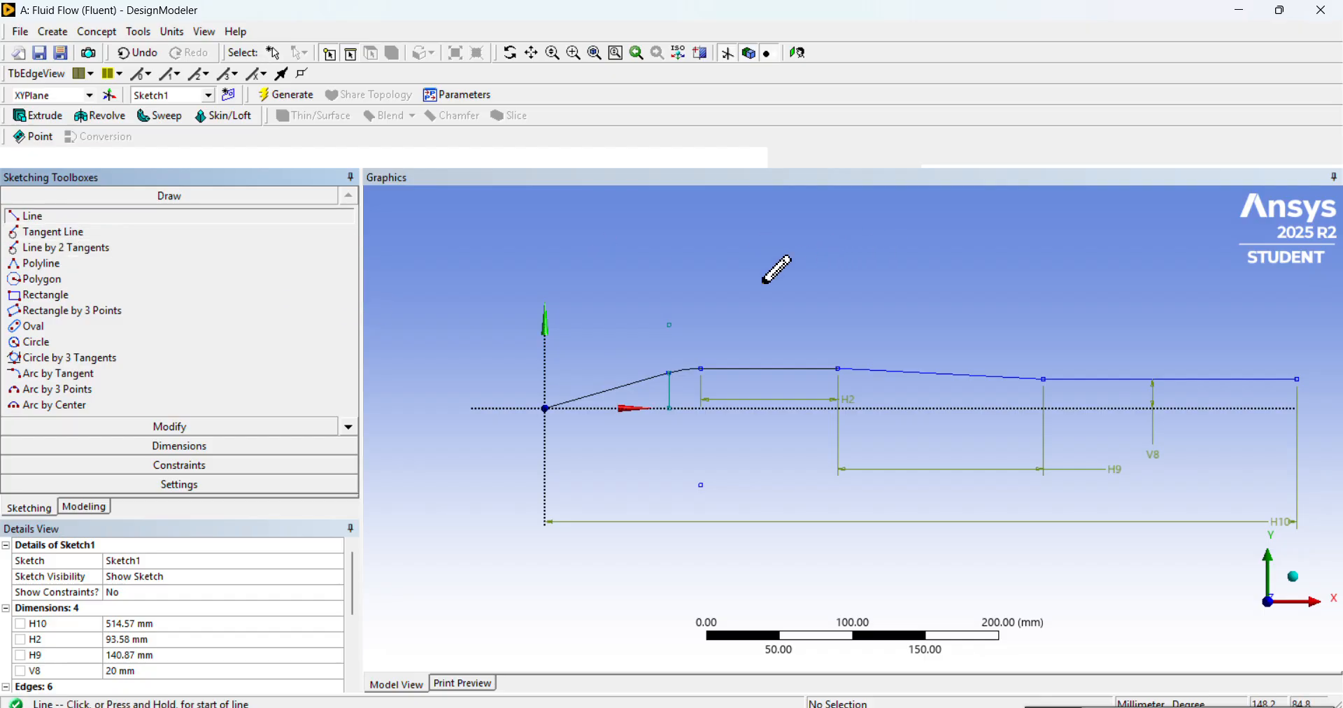
left_click(669, 284)
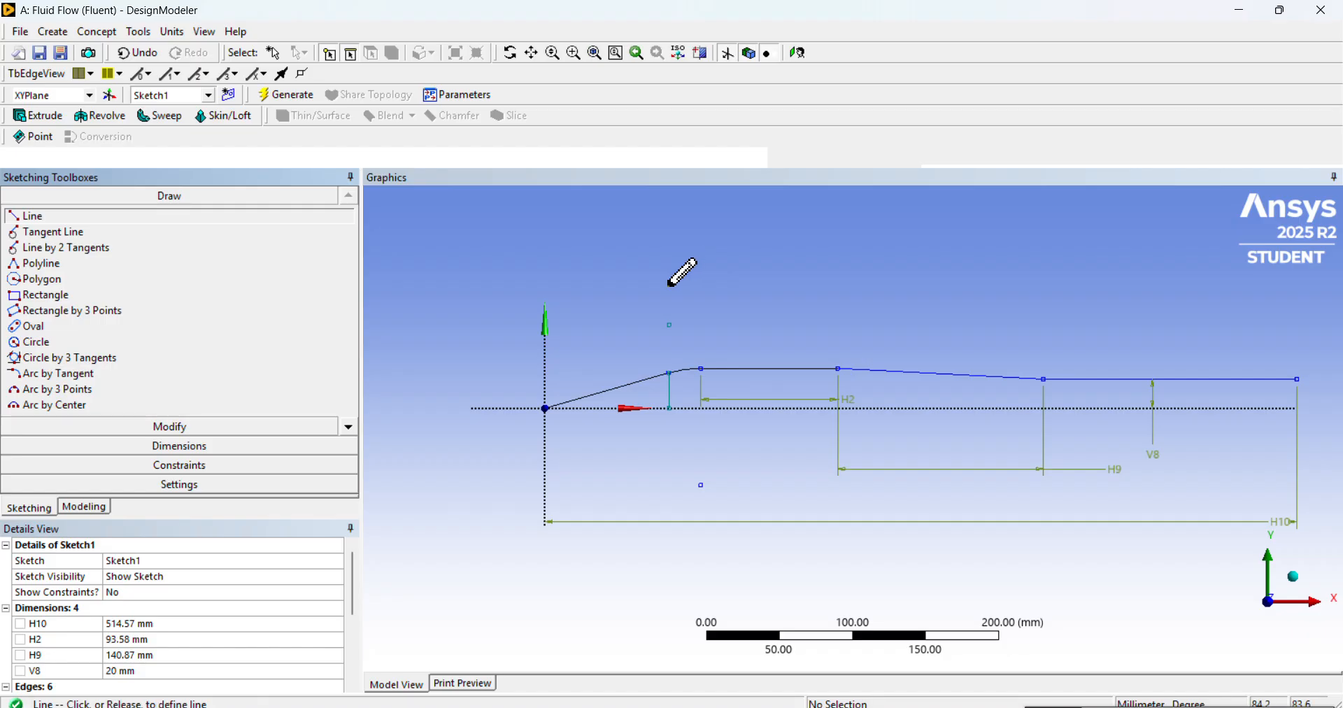
left_click(896, 286)
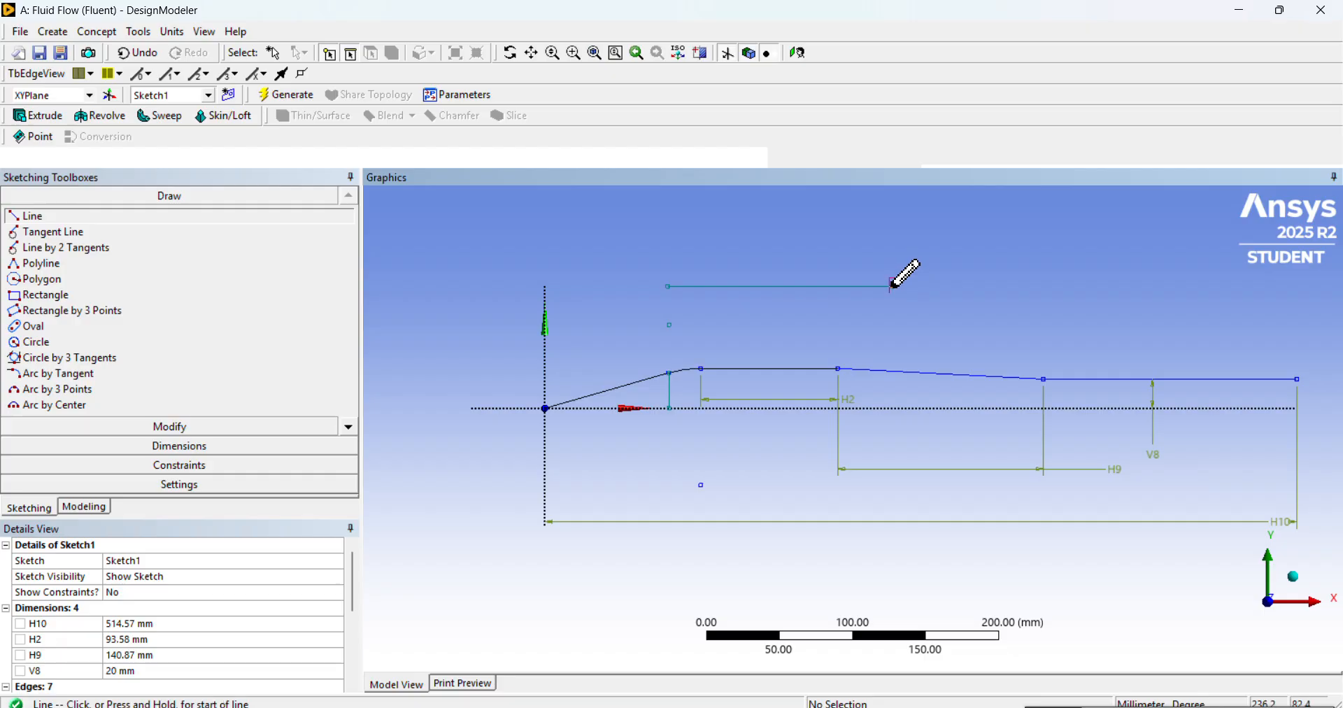
- Add a horizontal dimension from the Y axis to the near endpoint of the upper horizontal line and set it to 85.2 mm
left_click(191, 447)
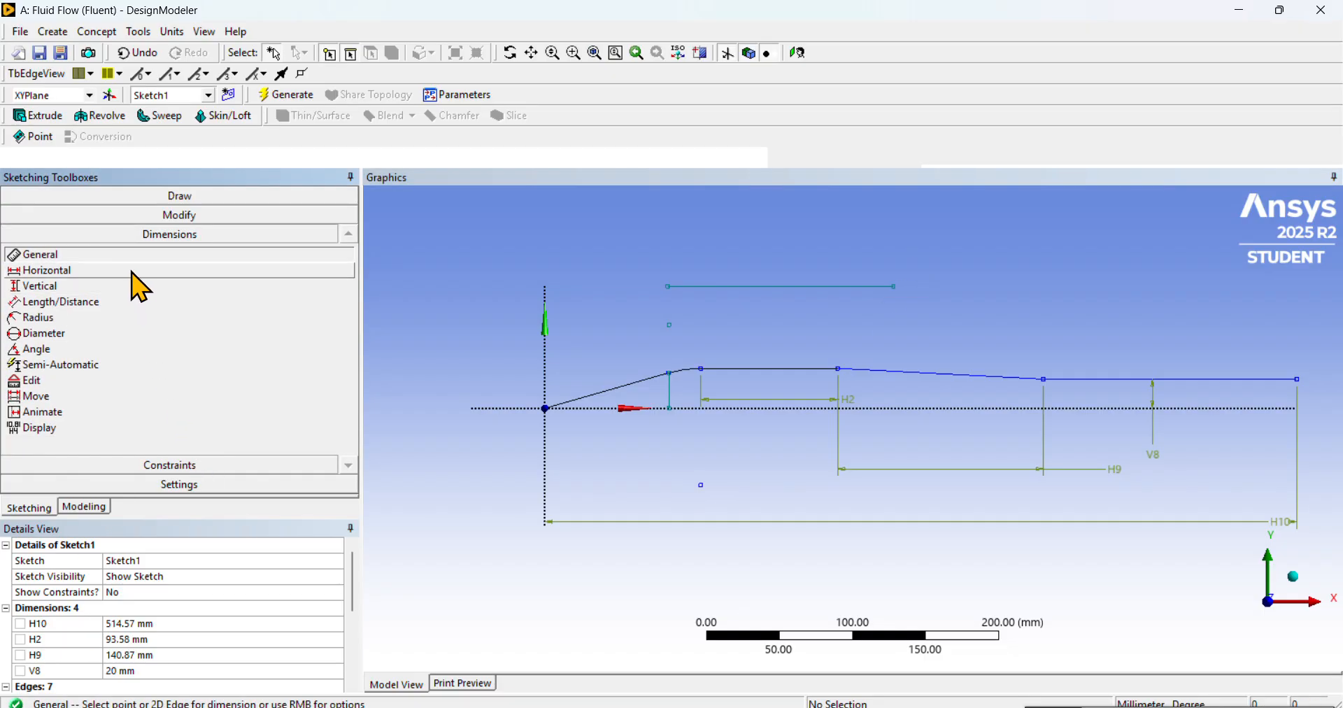
left_click(132, 270)
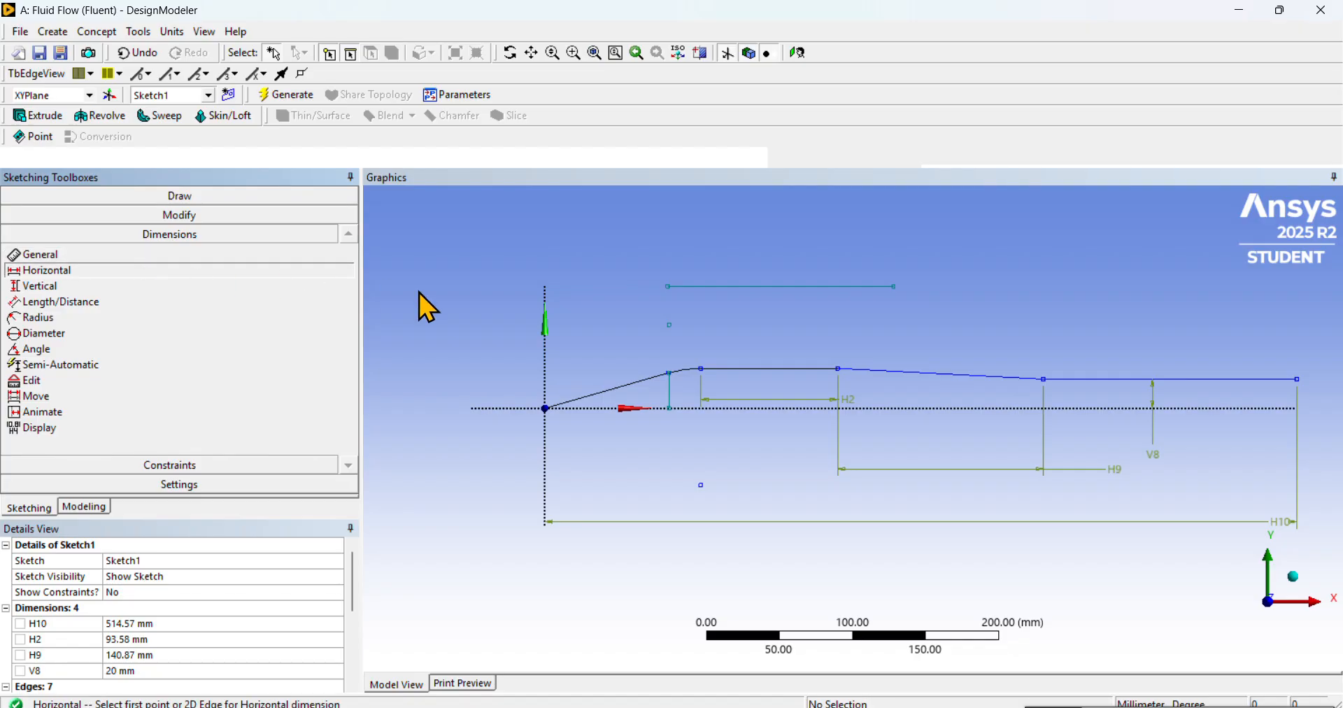
left_click(546, 374)
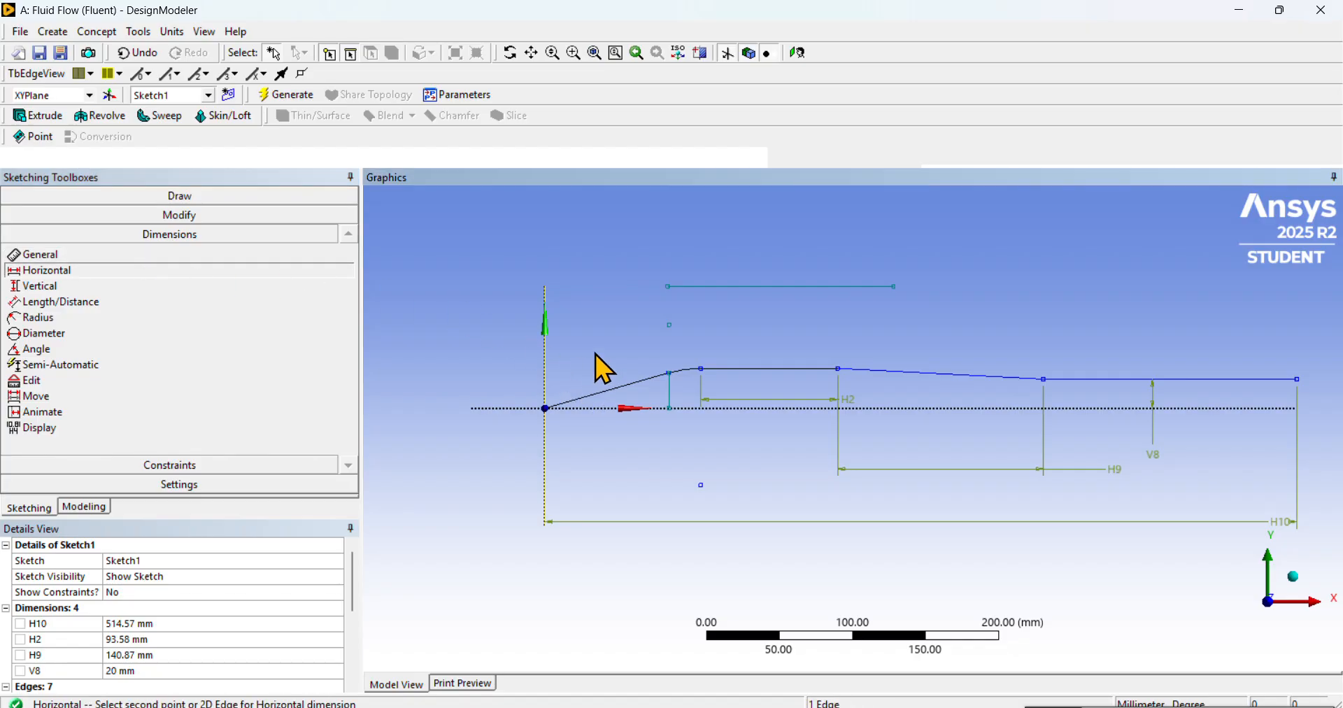
left_click(670, 291)
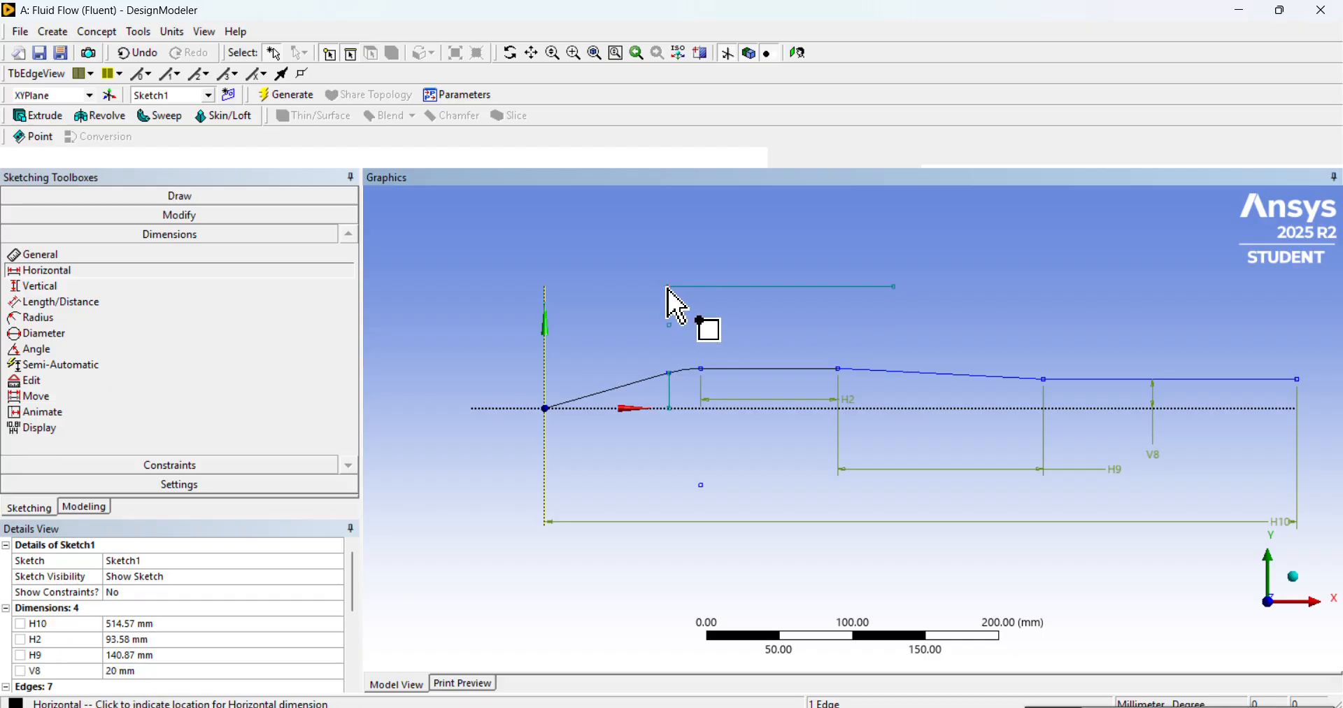
left_click(619, 266)
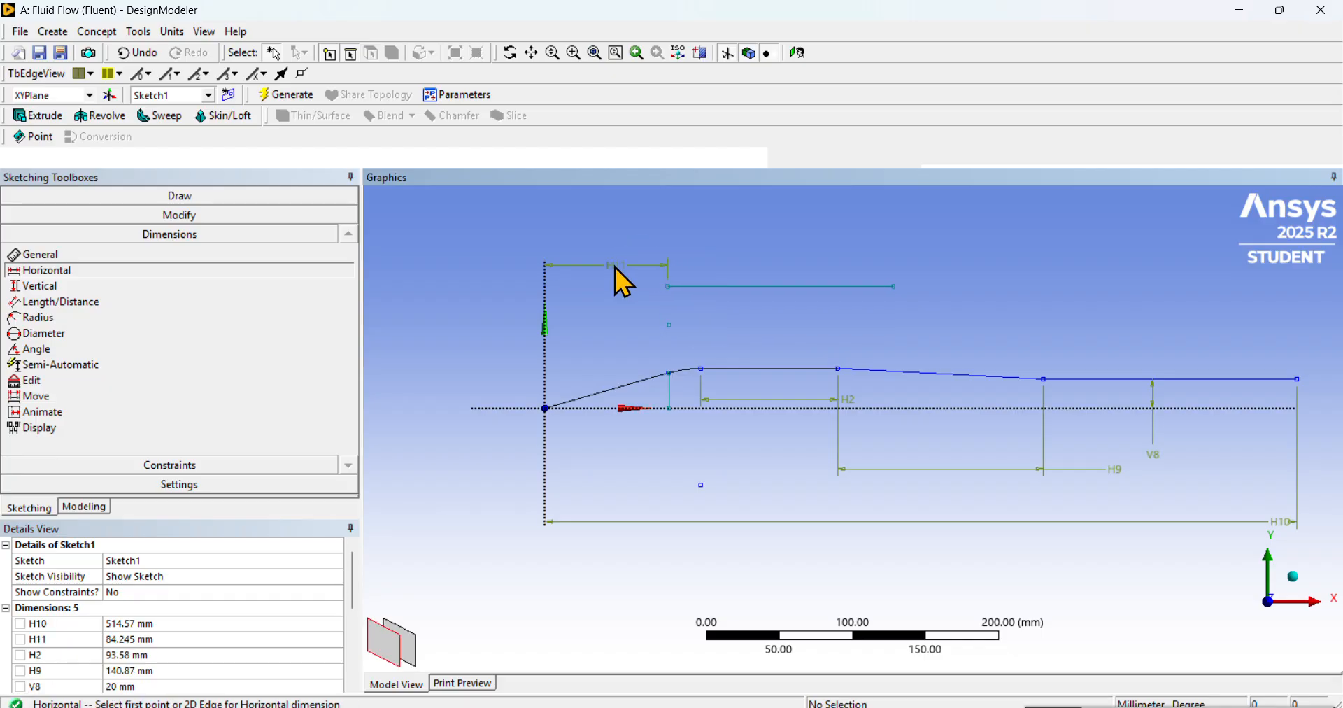
left_click(187, 638)
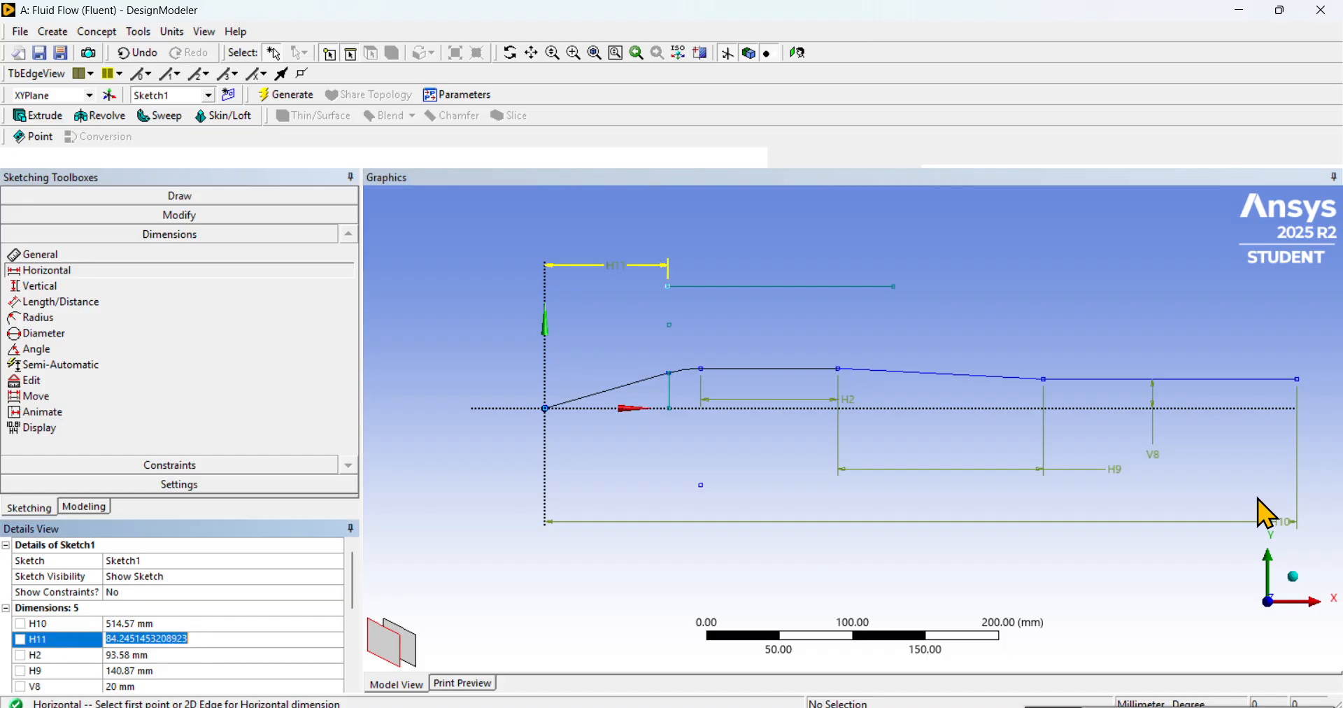
type("8")
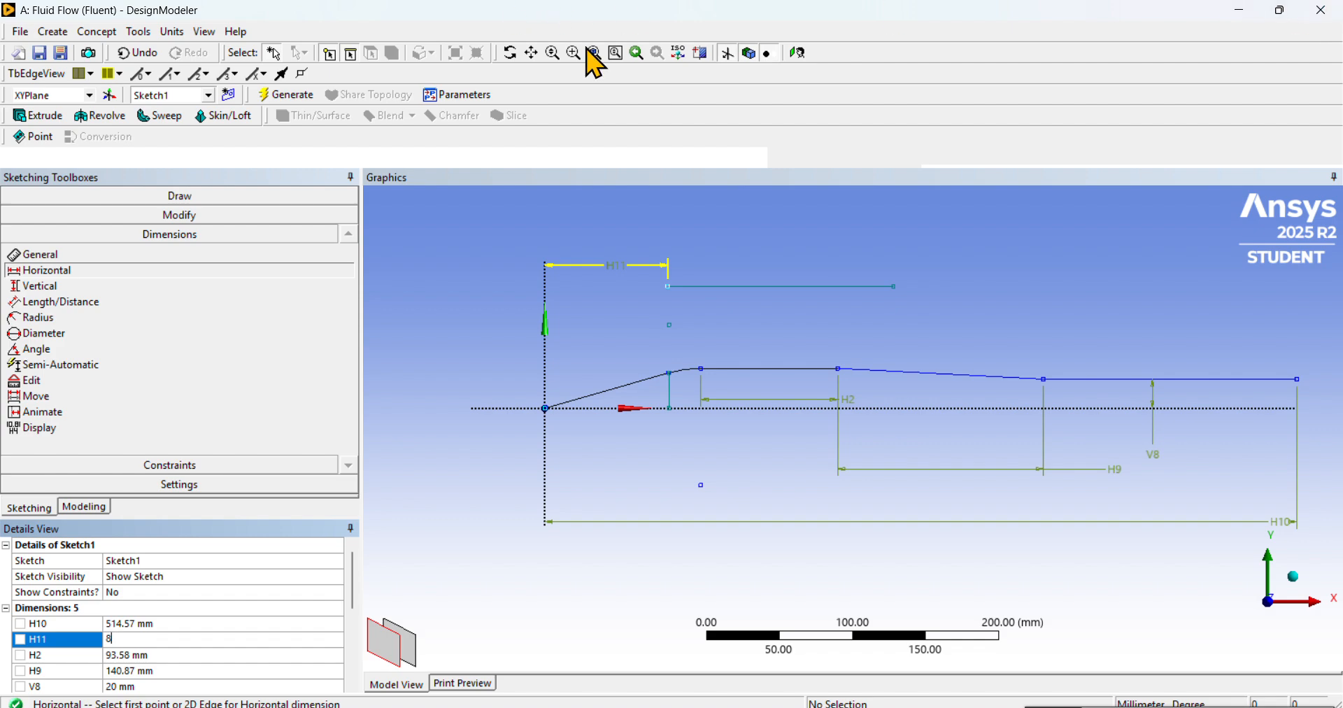
key("Return")
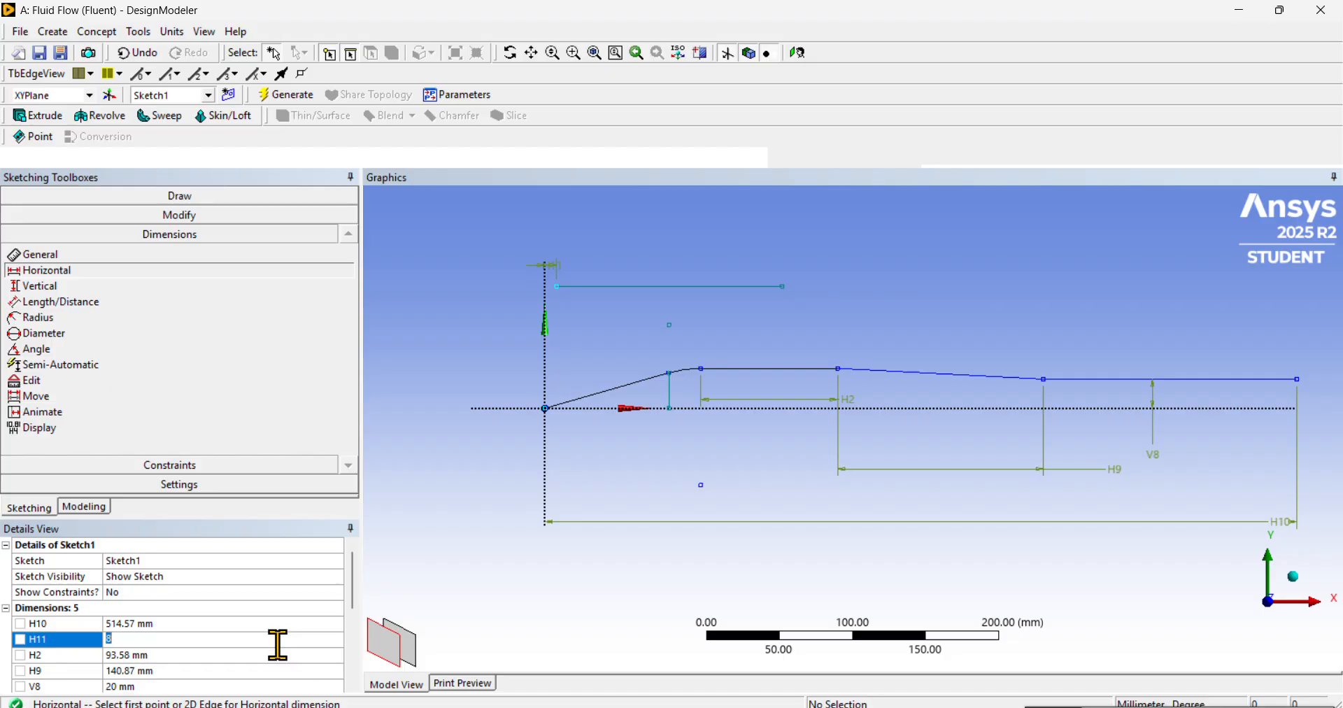
left_click(277, 638)
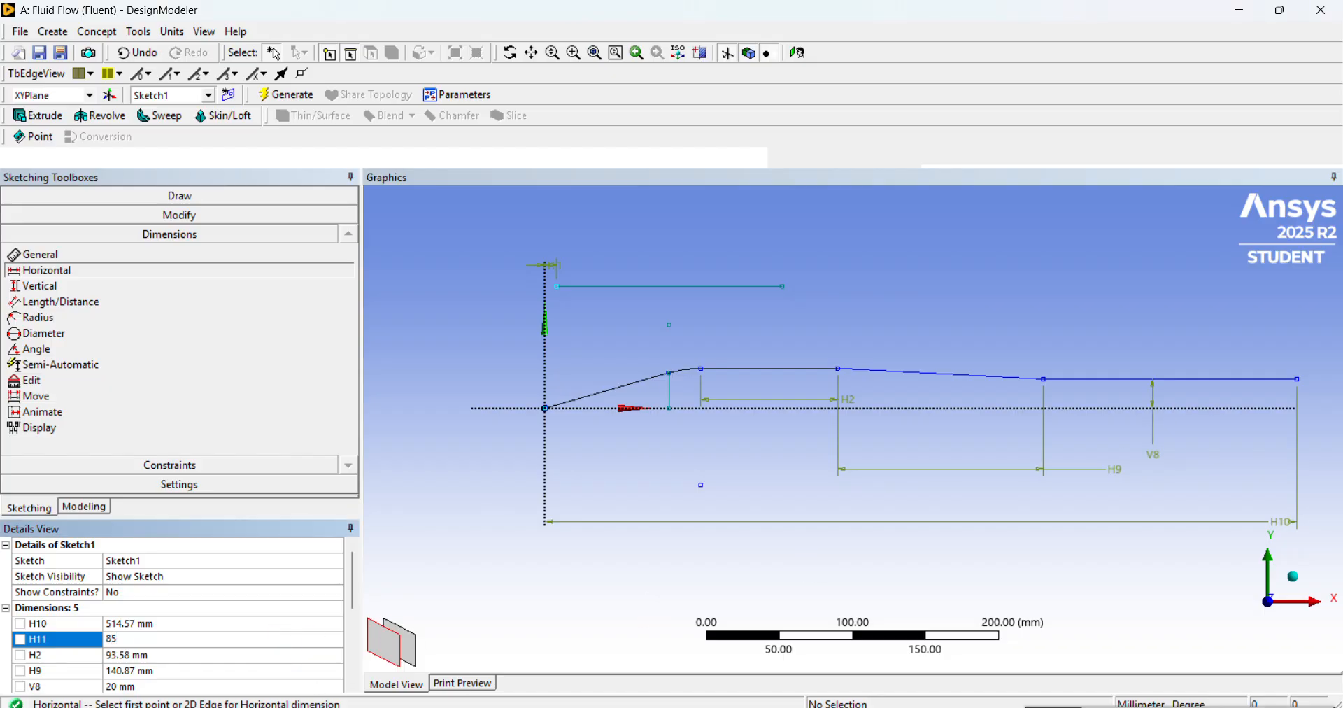
key("Return")
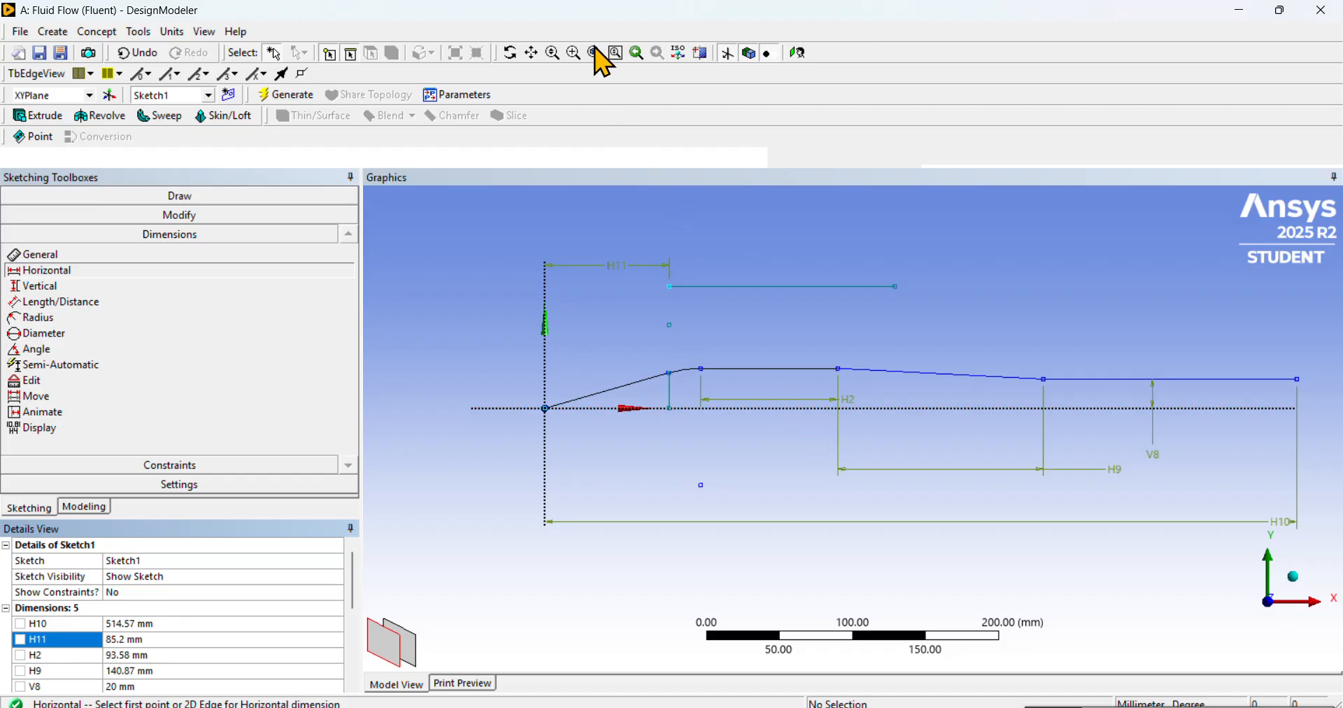
- Add a vertical dimension from the X axis to the upper horizontal line and set it to 52.12 mm
left_click(99, 289)
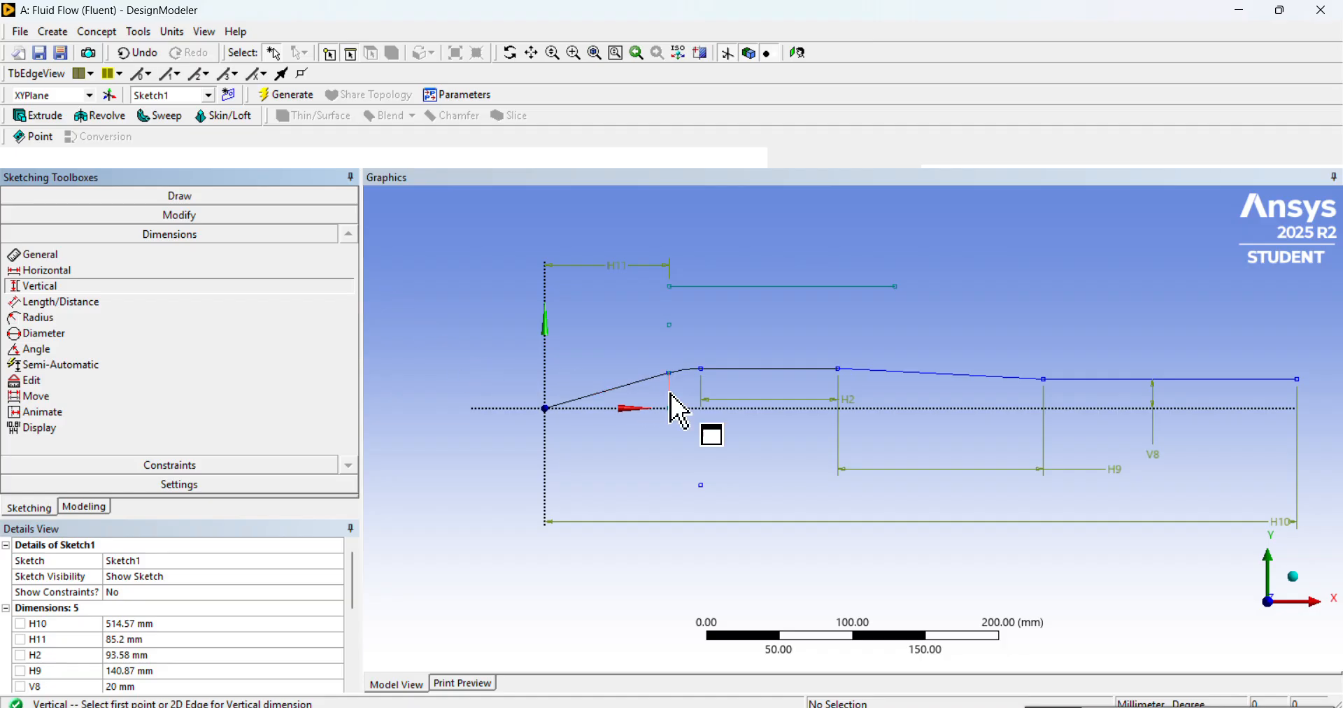
left_click(743, 415)
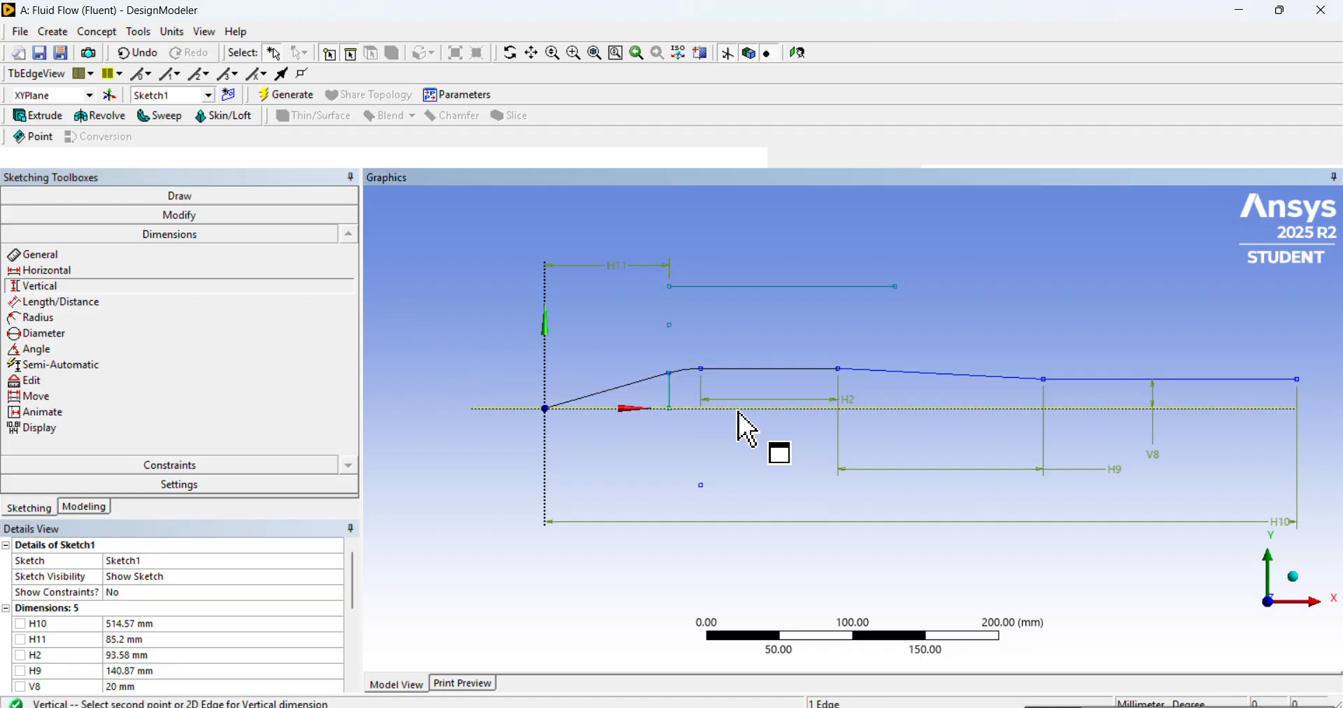
left_click(762, 287)
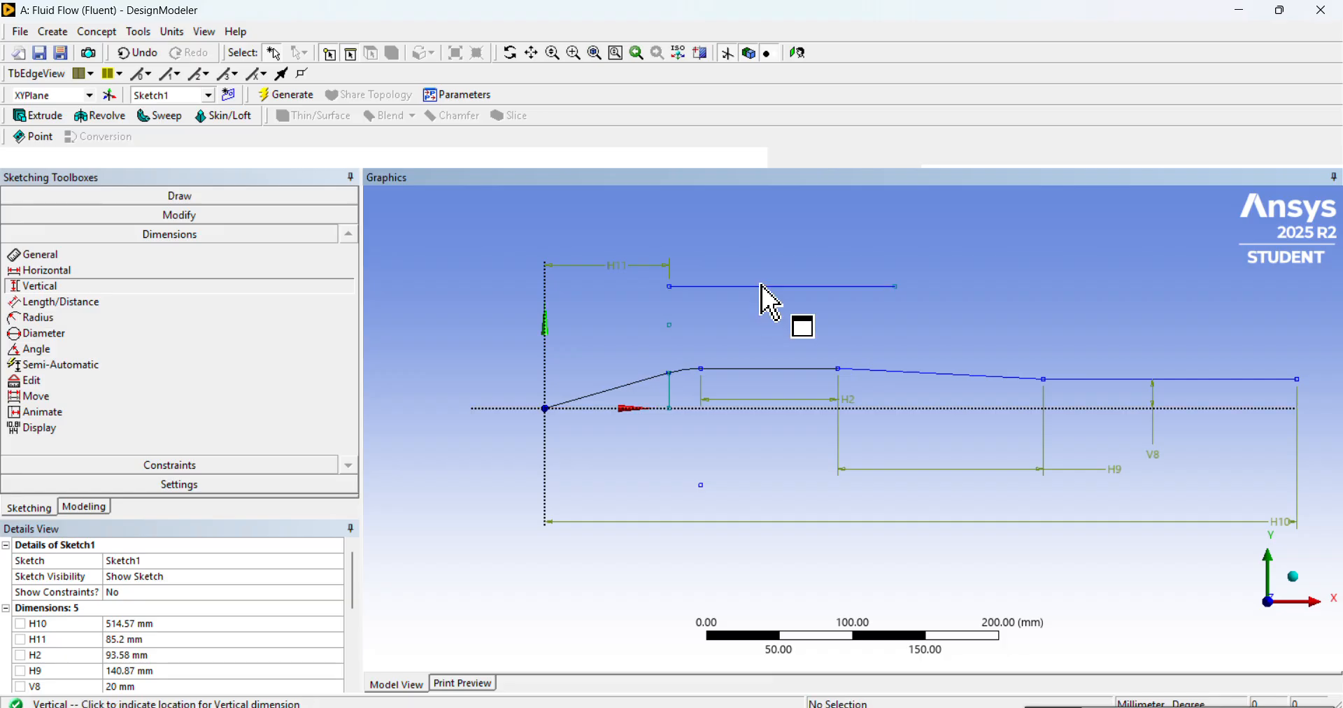
left_click(442, 343)
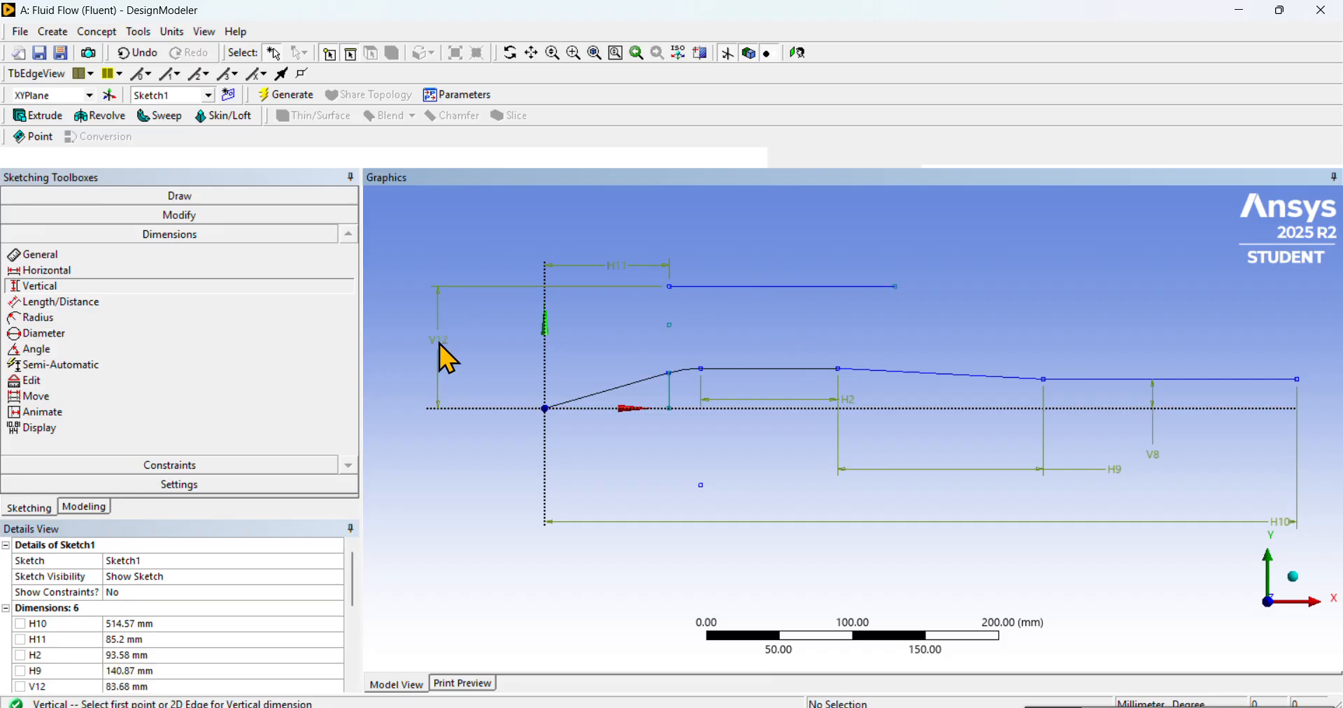
left_click(184, 686)
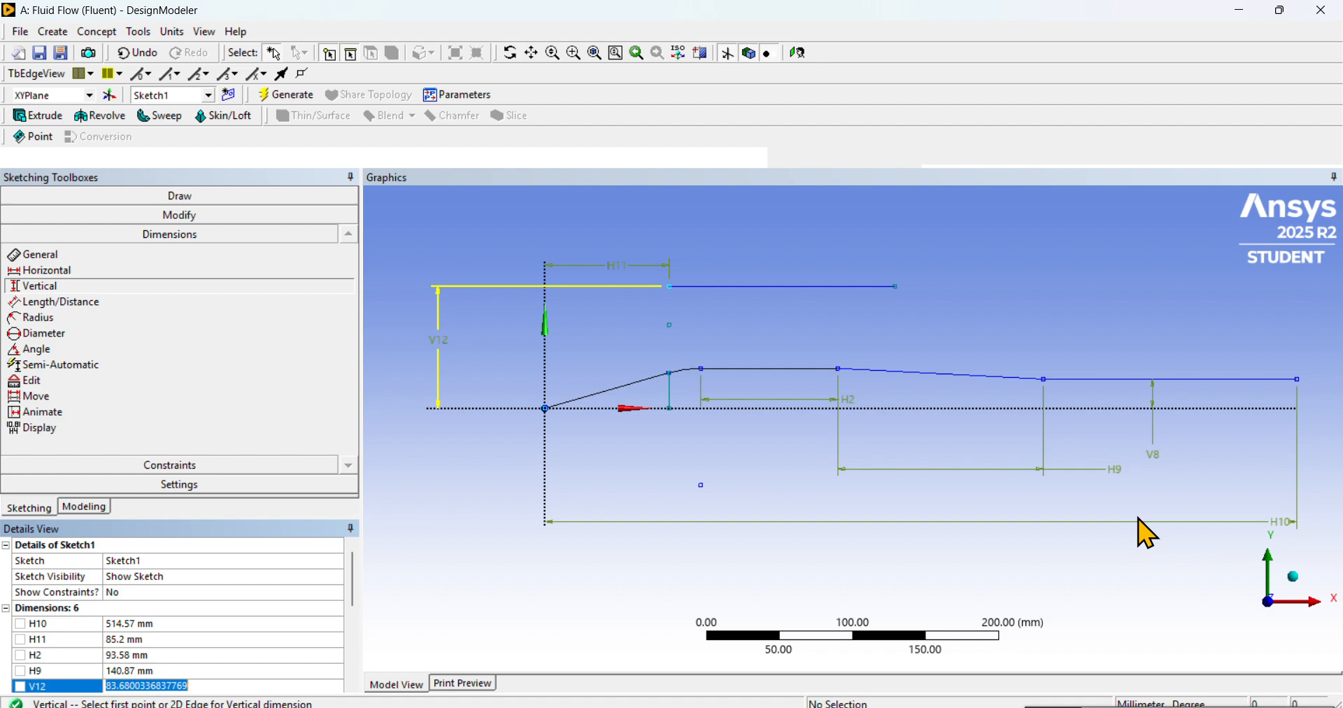
type("52.12")
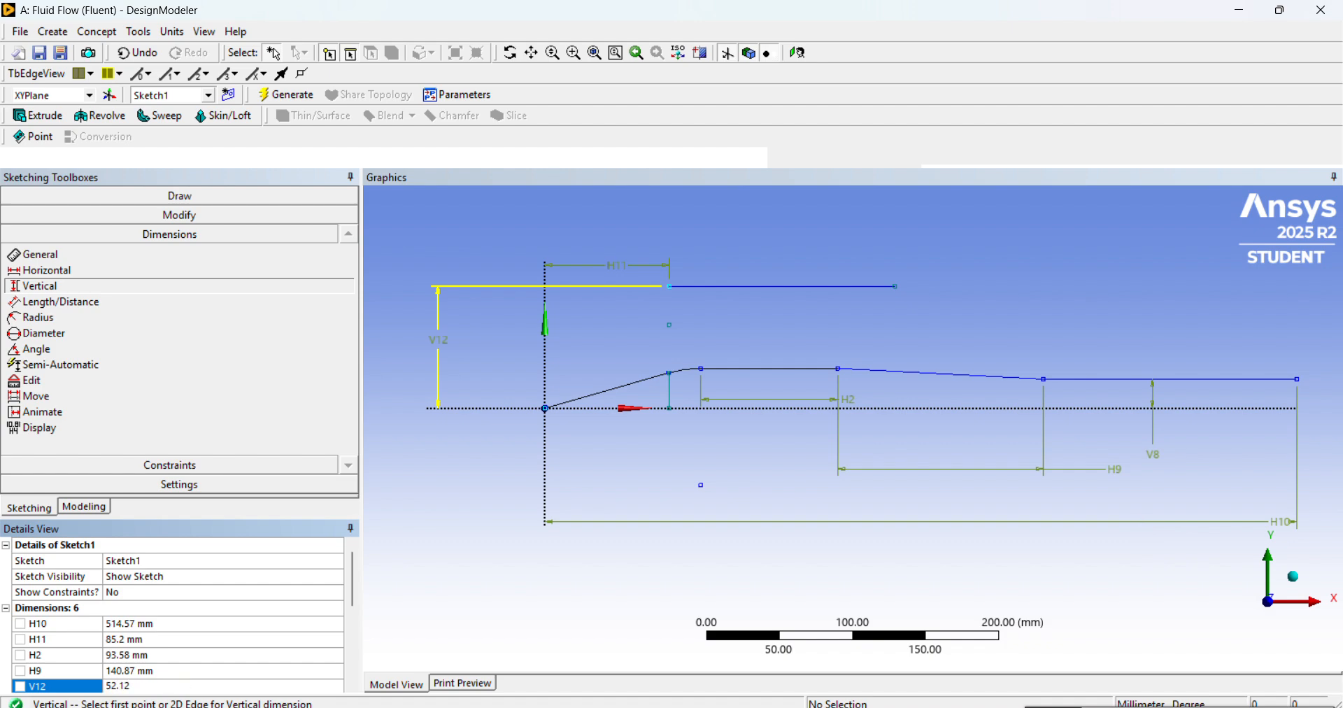
key("Return")
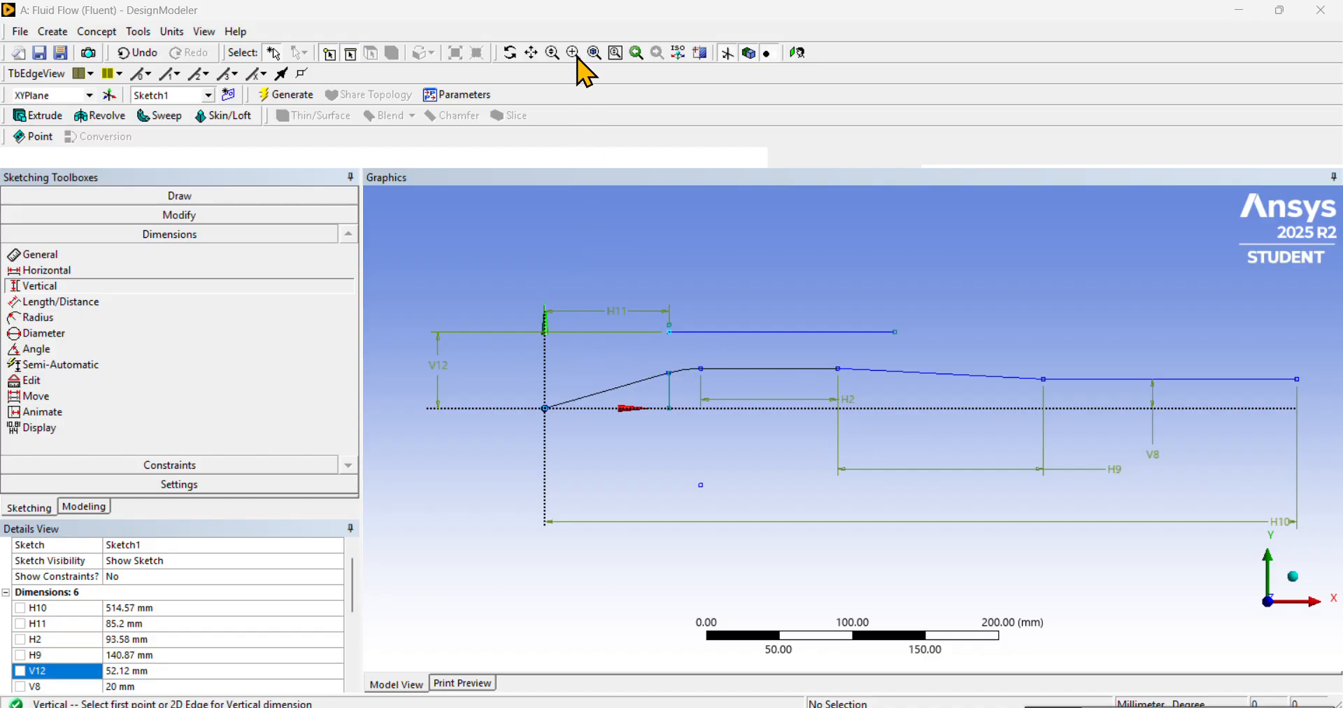
- Draw a vertical line about 120 mm long upward from the far end of the lower profile
left_click(201, 198)
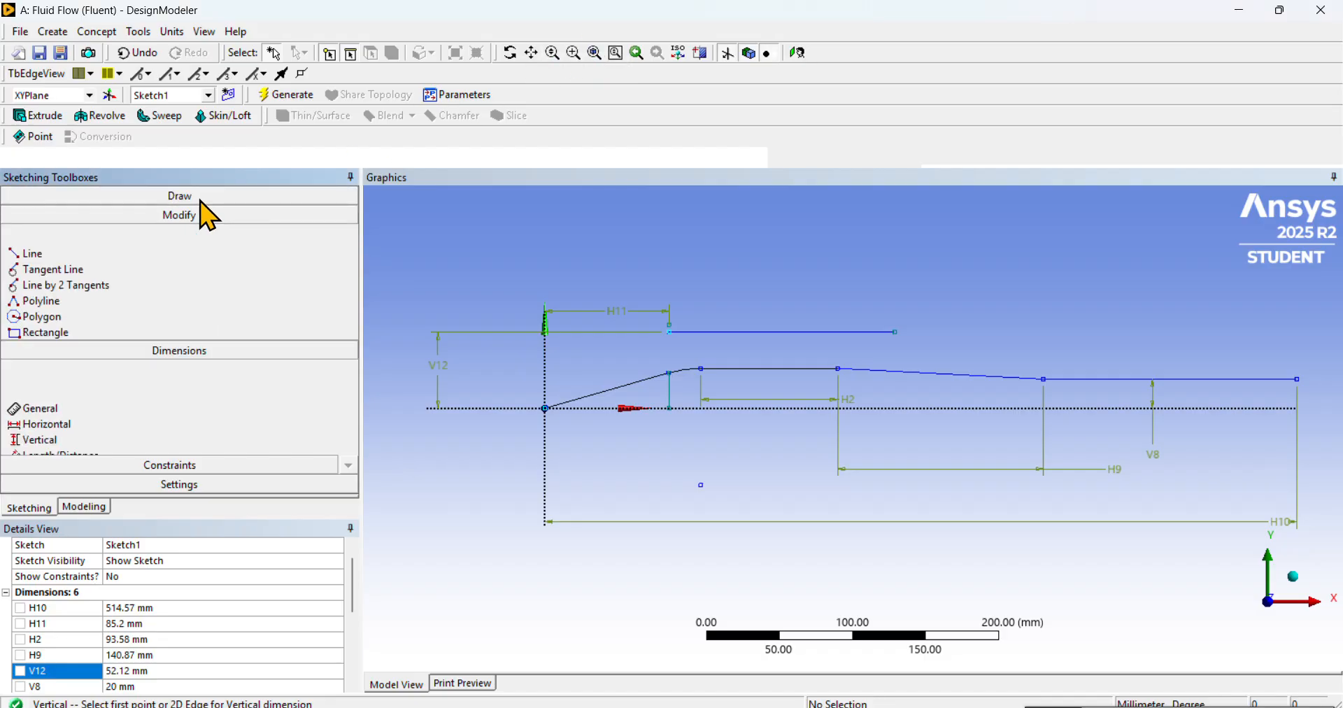
left_click(140, 216)
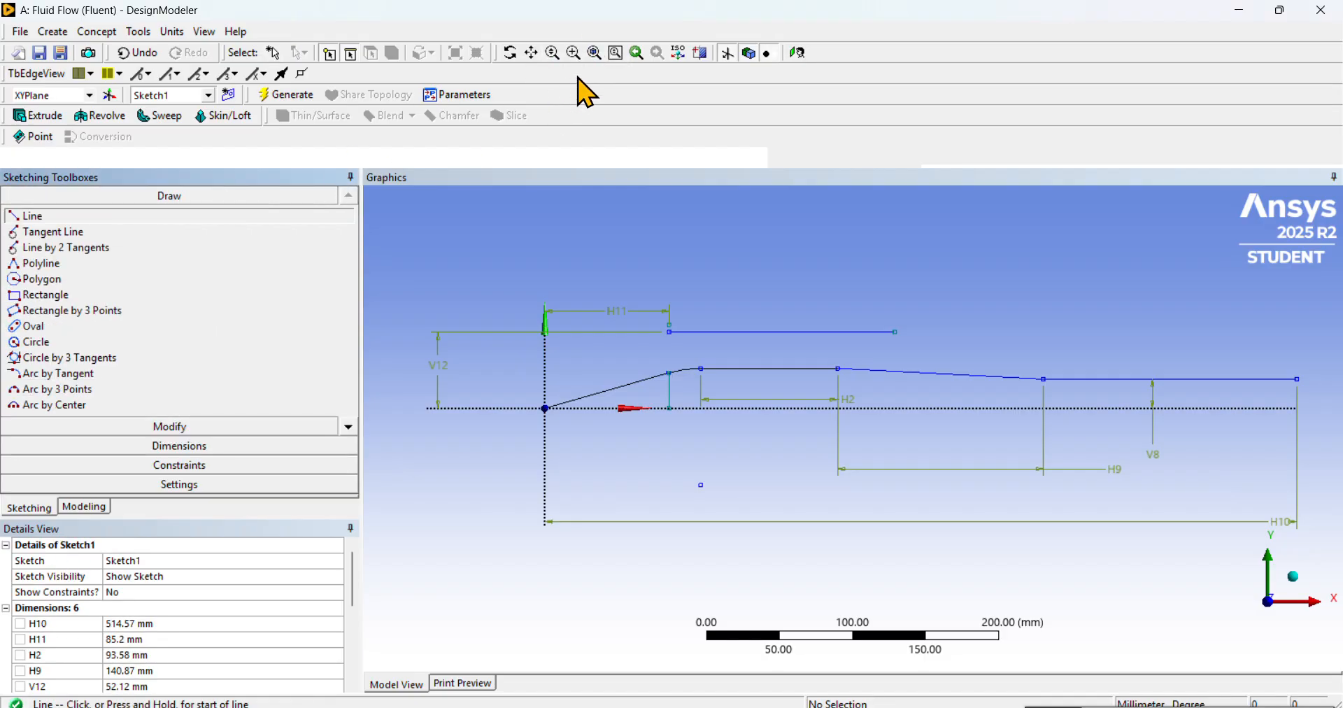
left_click(534, 53)
left_click_drag(902, 309, 744, 310)
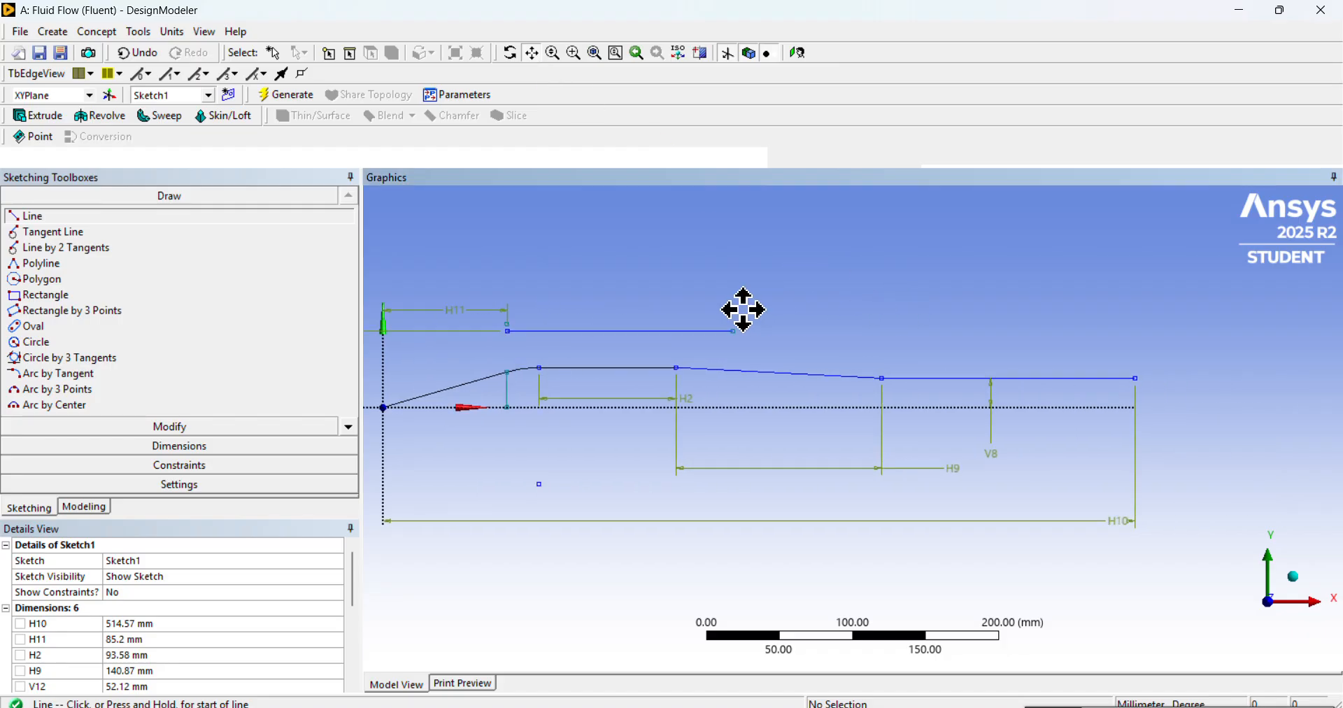
left_click(533, 54)
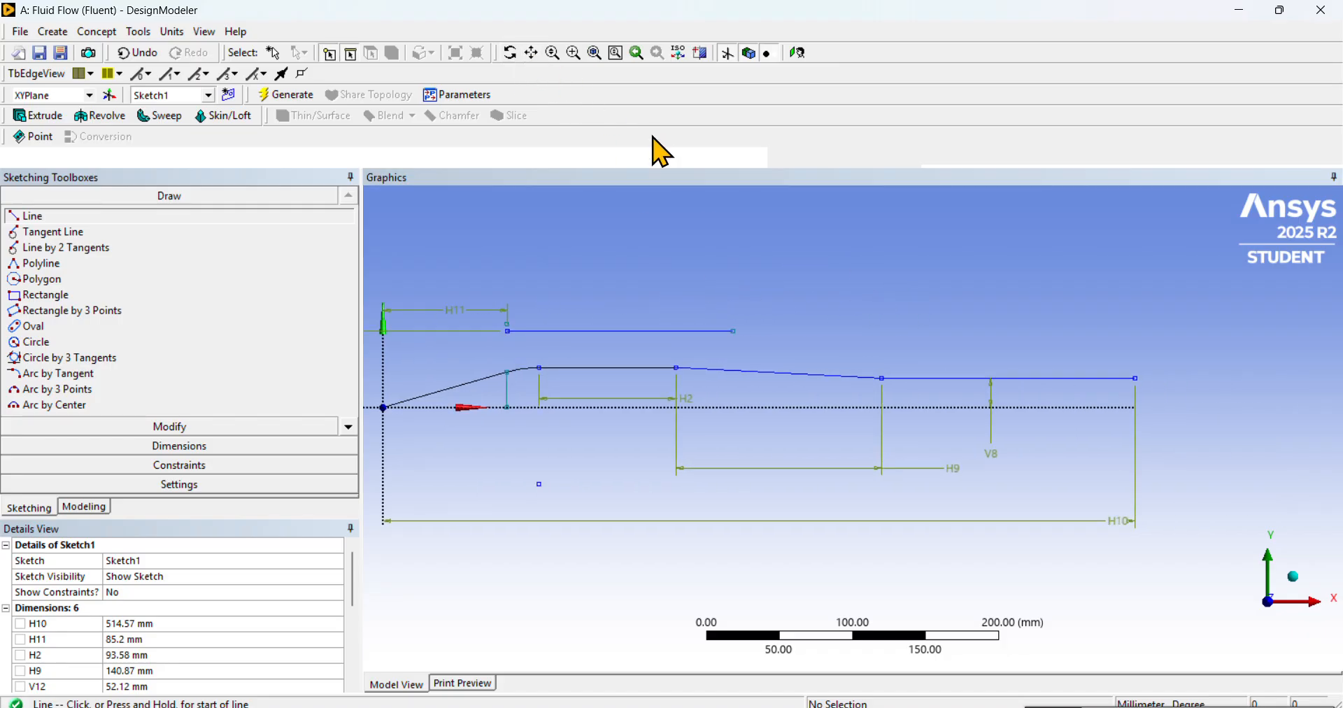
left_click(1135, 378)
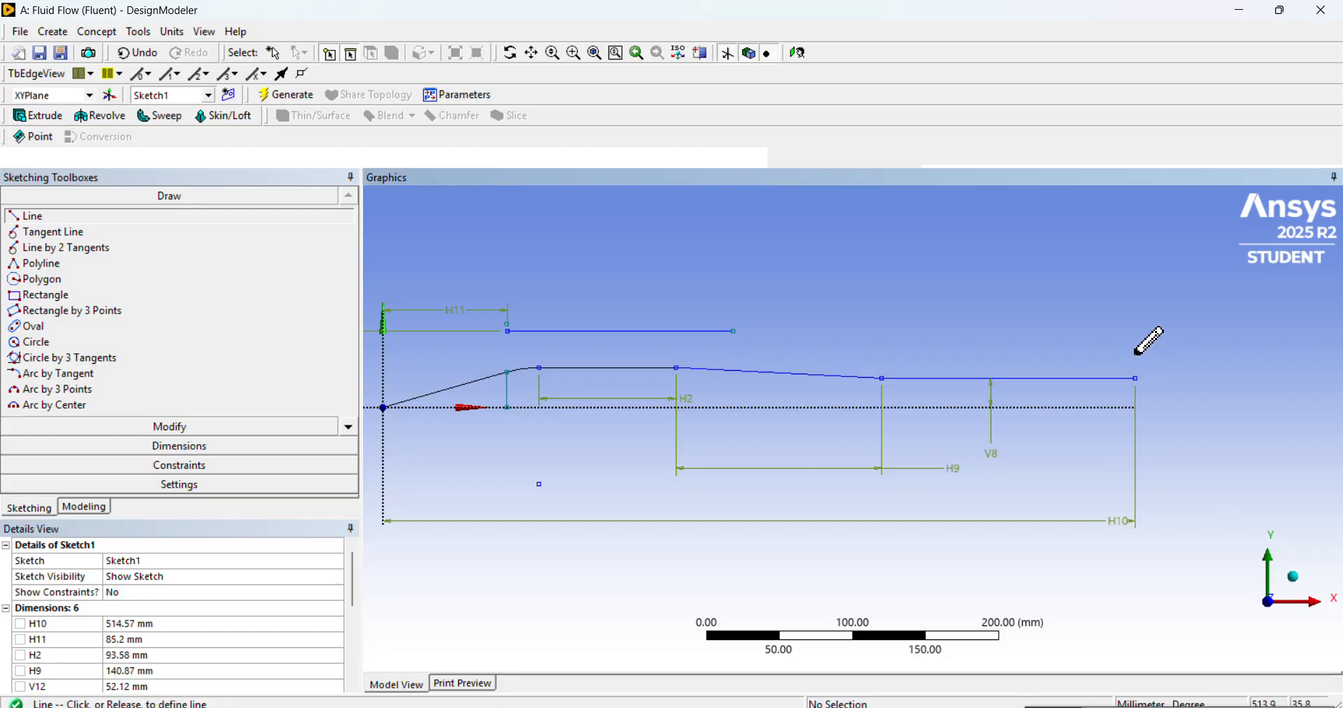
left_click(1136, 199)
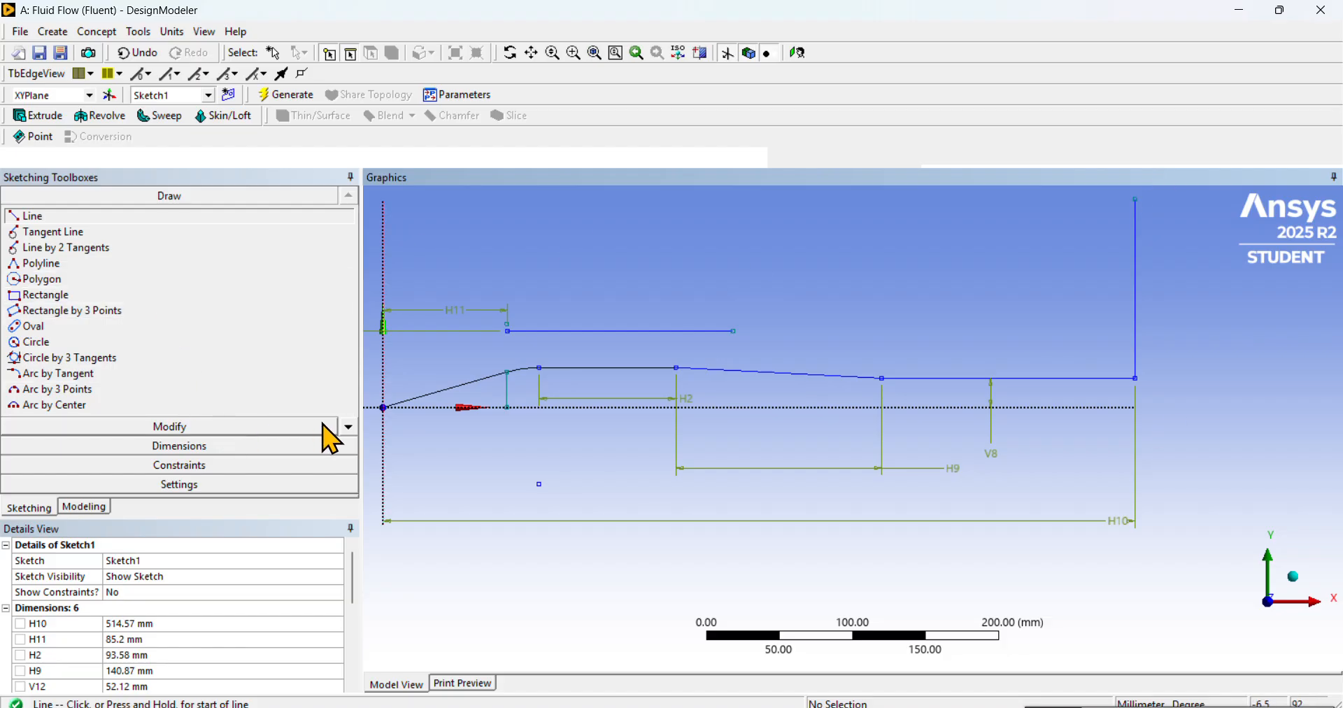
- Place a construction point on the vertical line at the profile's far end, above the height of the upper horizontal line
left_click(349, 428)
left_click(350, 427)
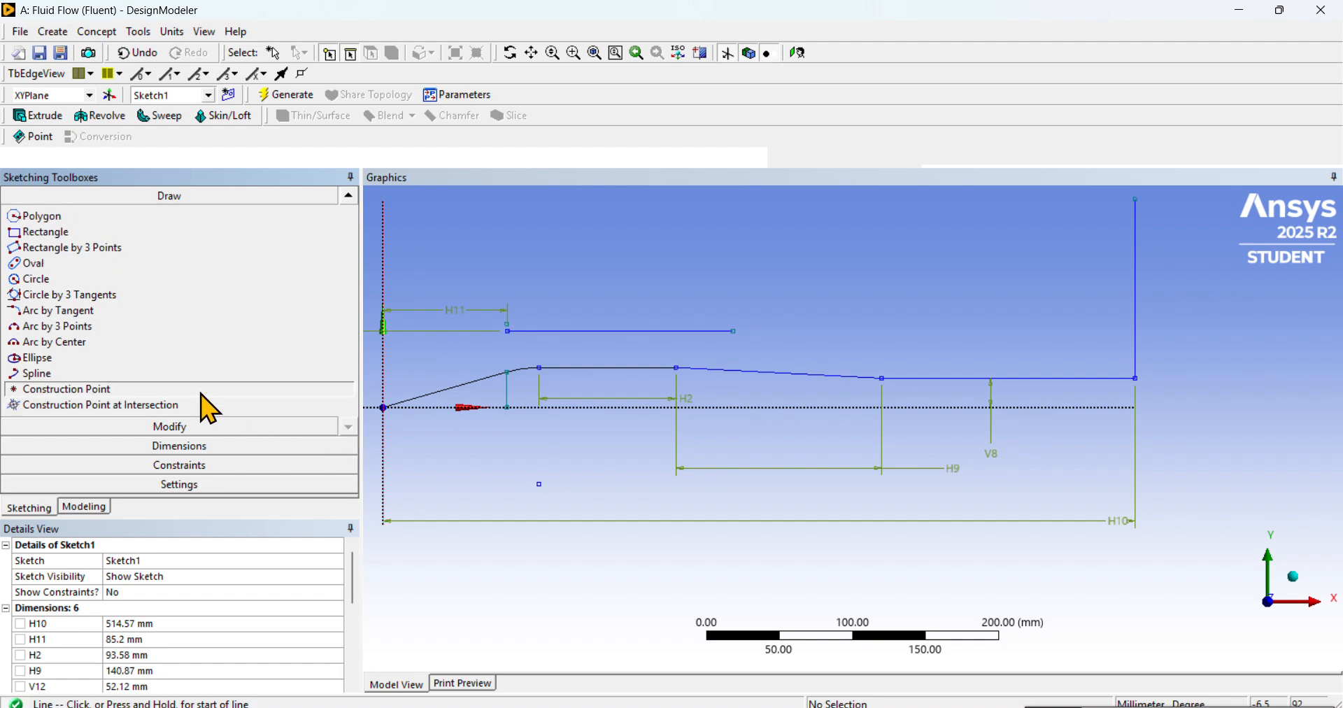
left_click(218, 392)
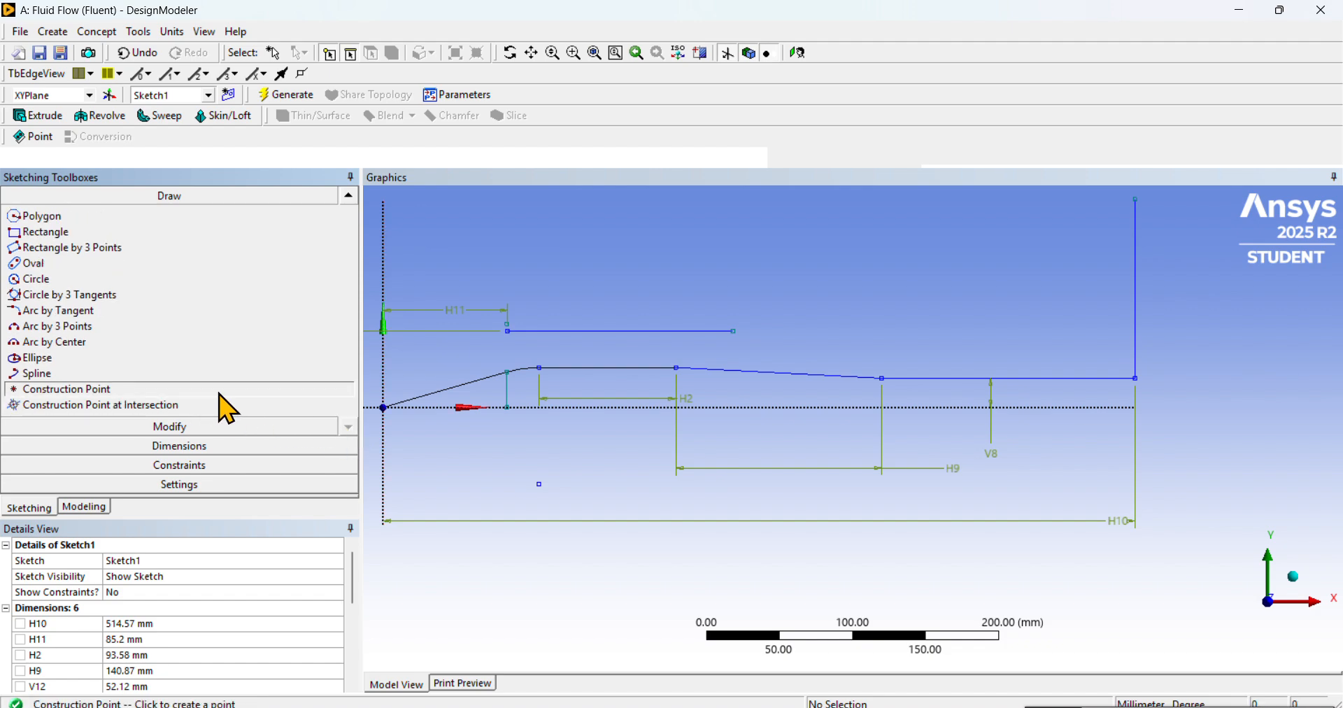
left_click(1135, 256)
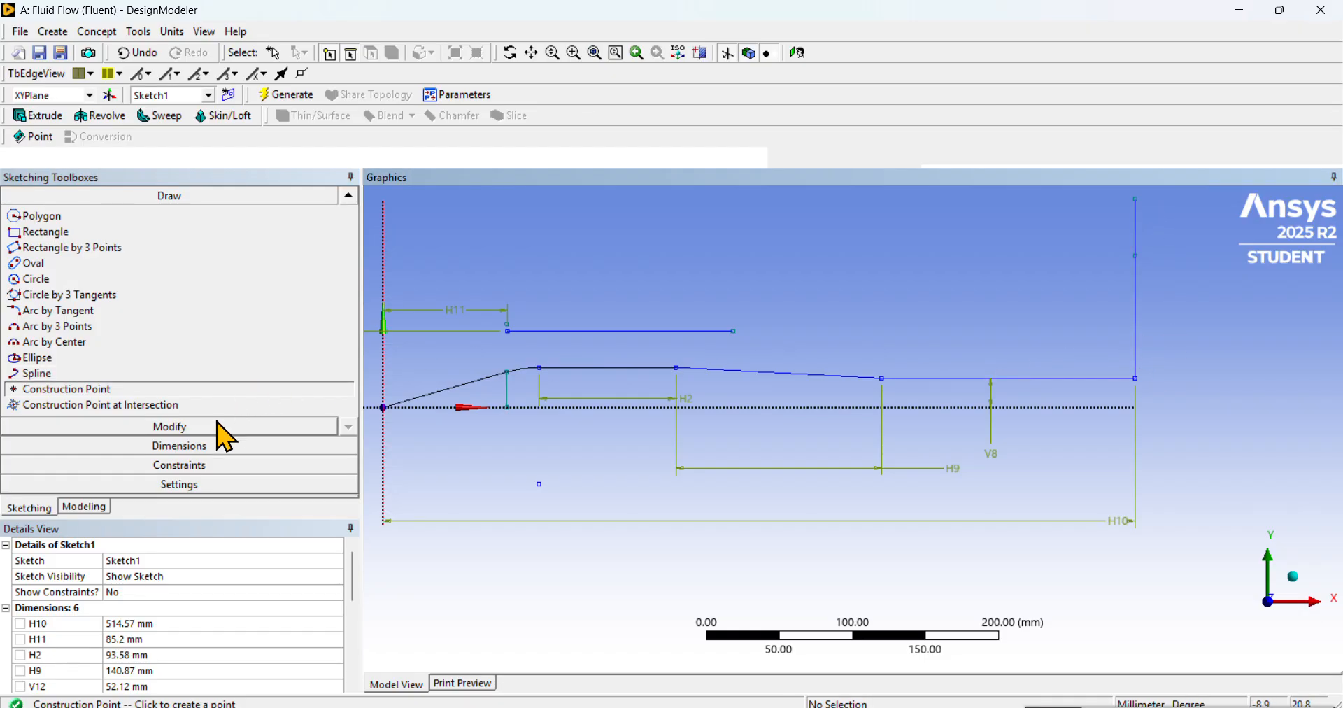
- Add a vertical dimension from the X axis to the construction point on the vertical line and set it to 68.64 mm
left_click(213, 448)
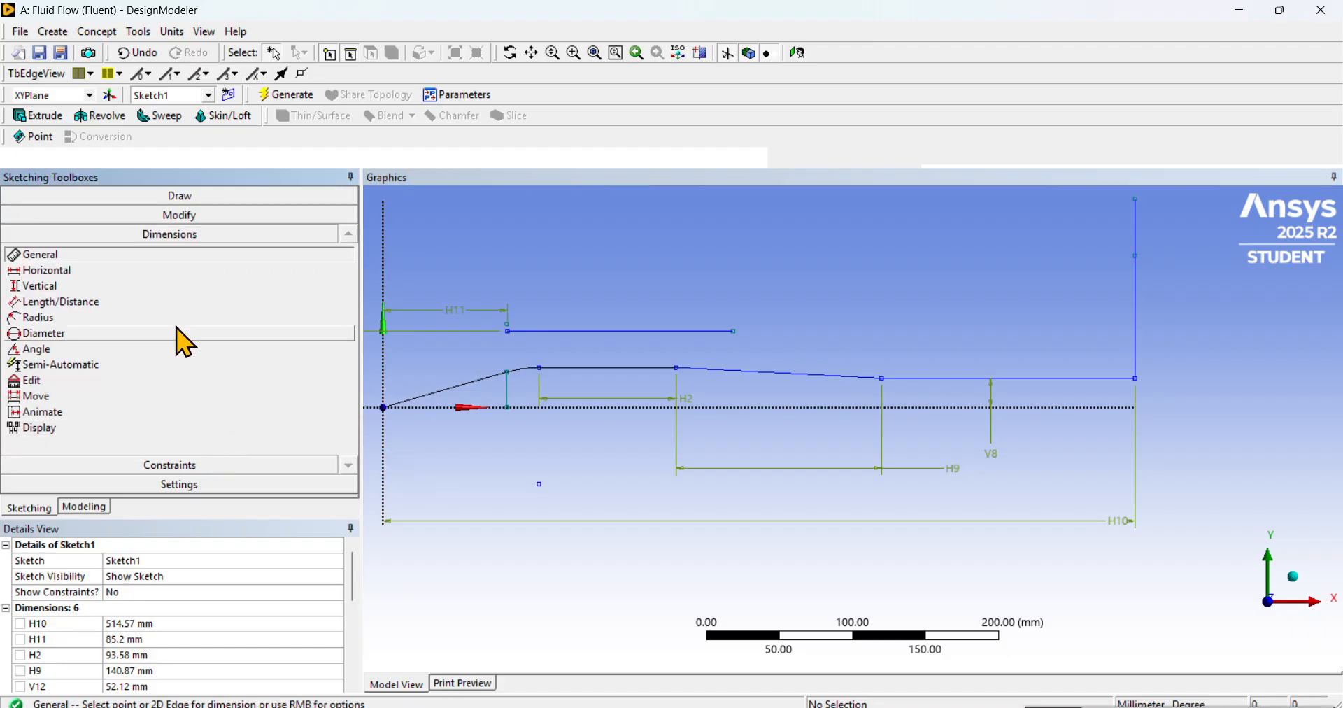
left_click(156, 287)
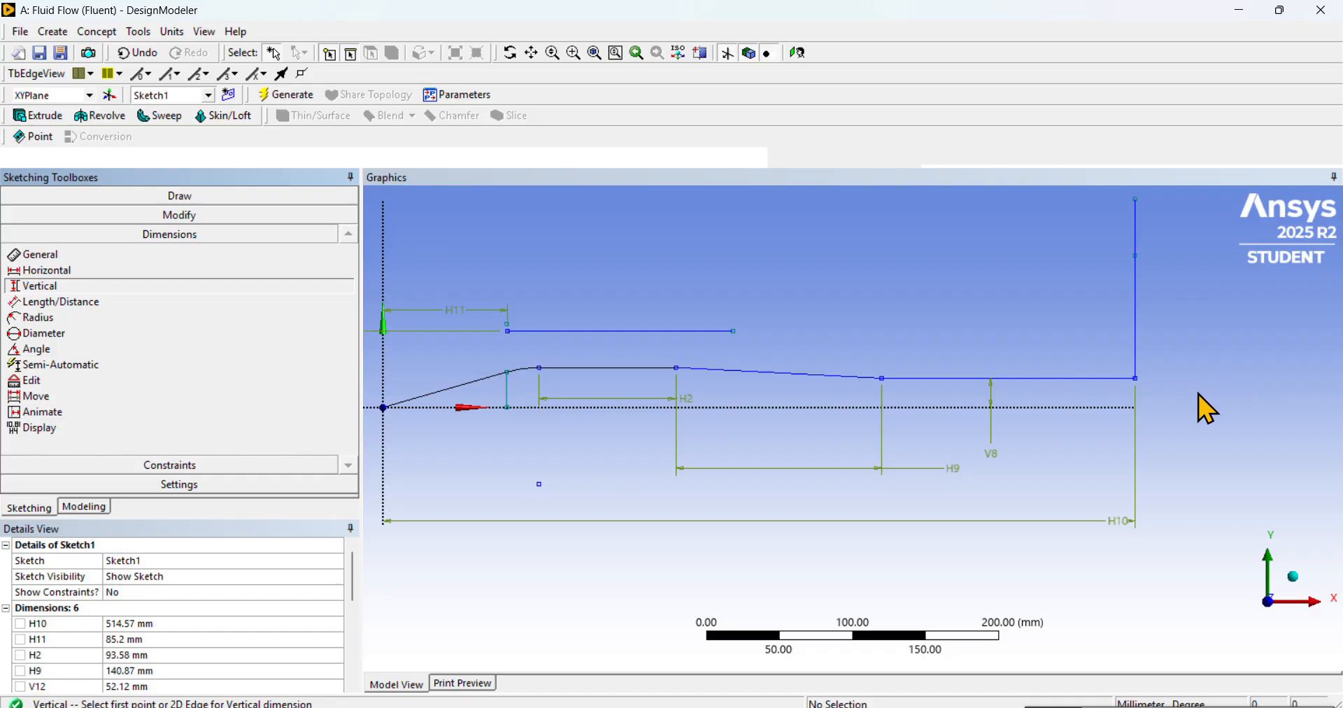
left_click(1079, 411)
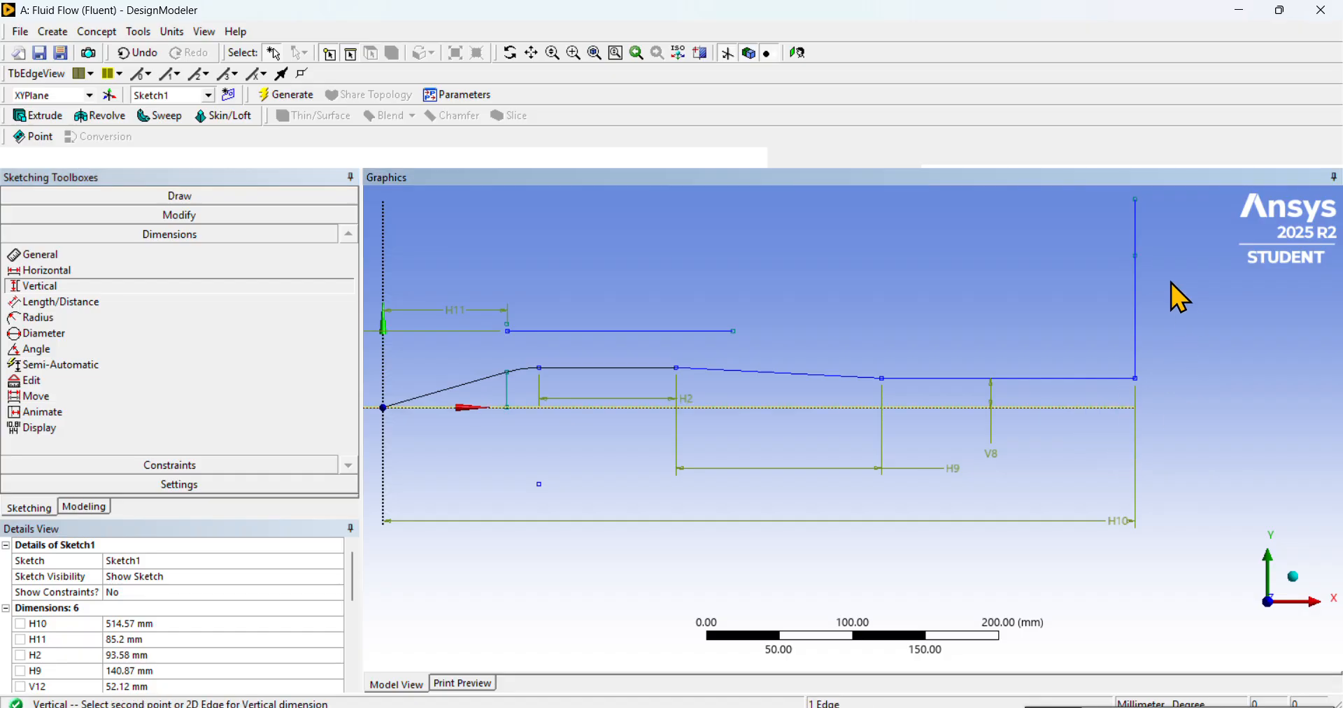
left_click(1137, 254)
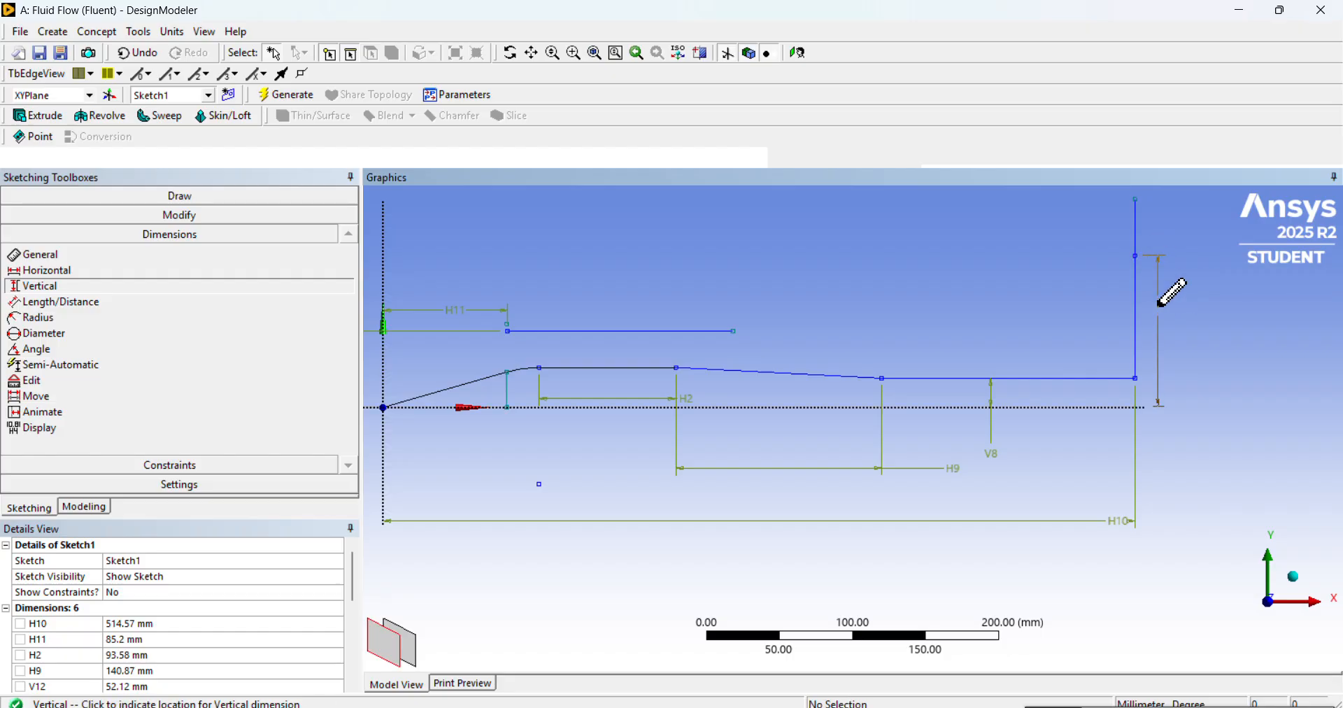
left_click(1166, 326)
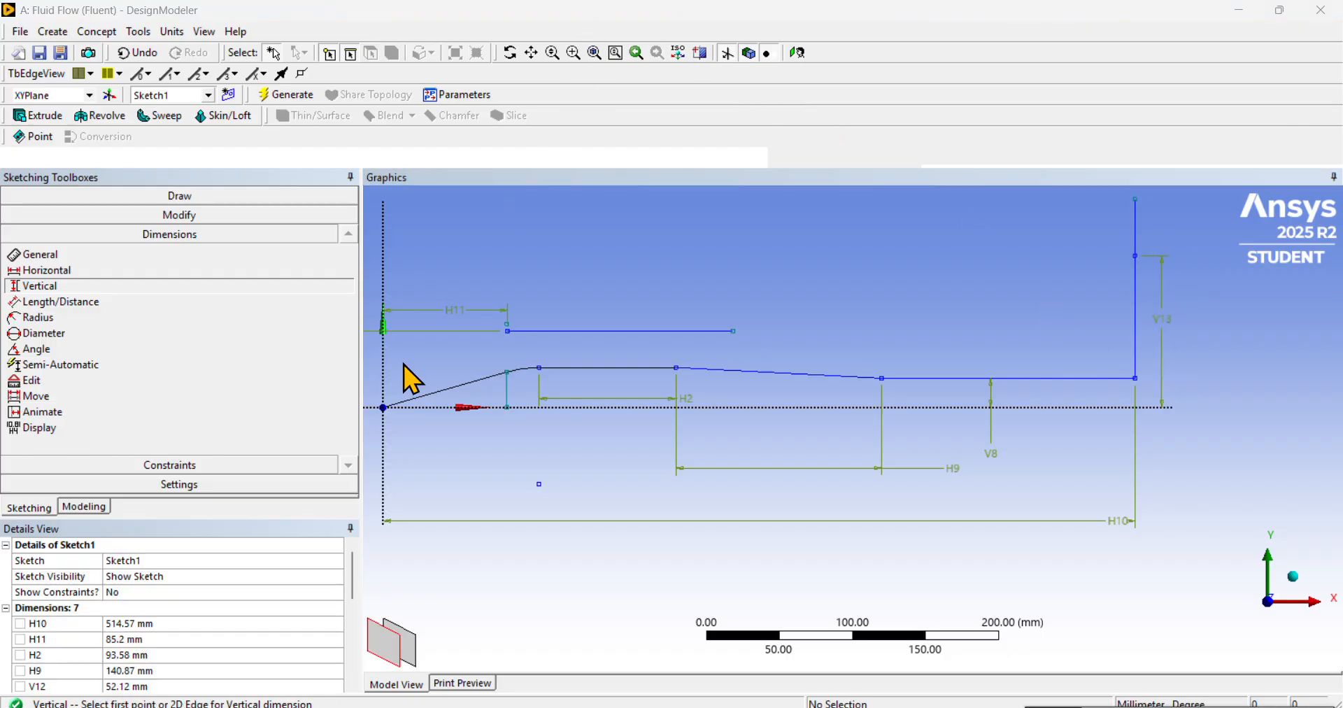
scroll(203, 675, "down", 1)
left_click(196, 652)
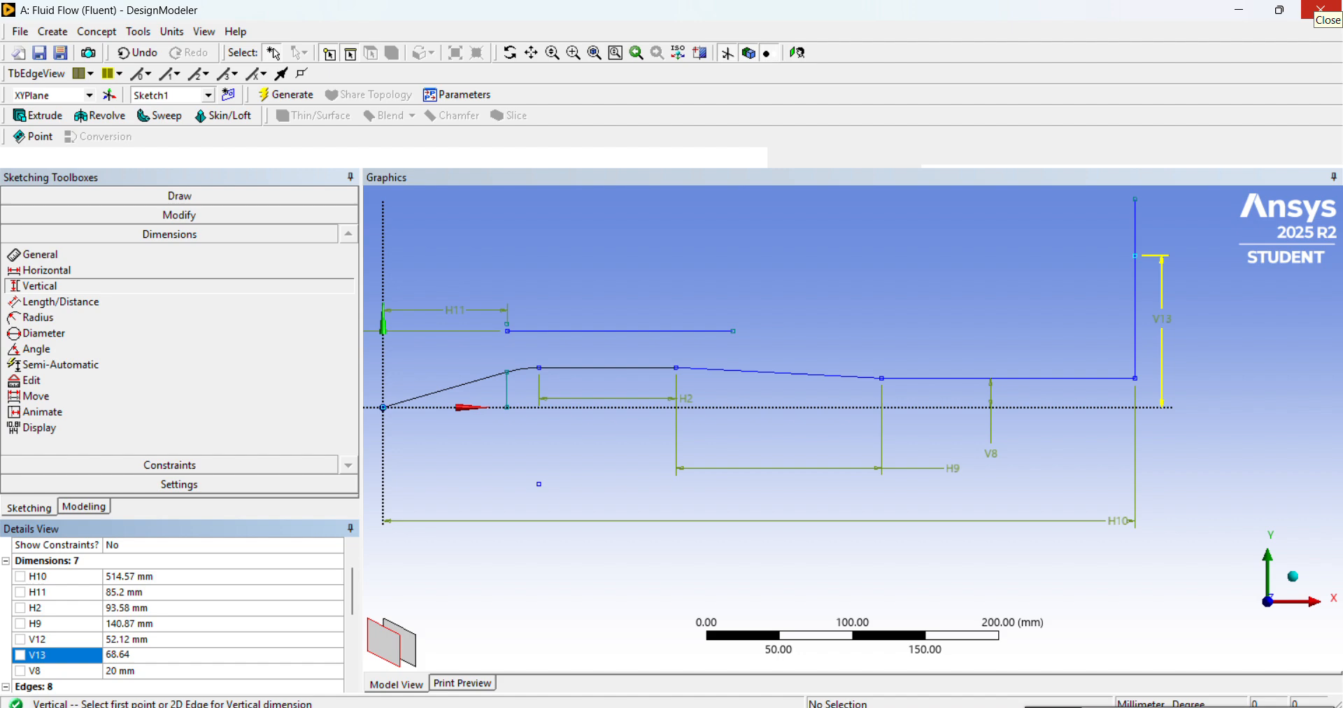
key("Return")
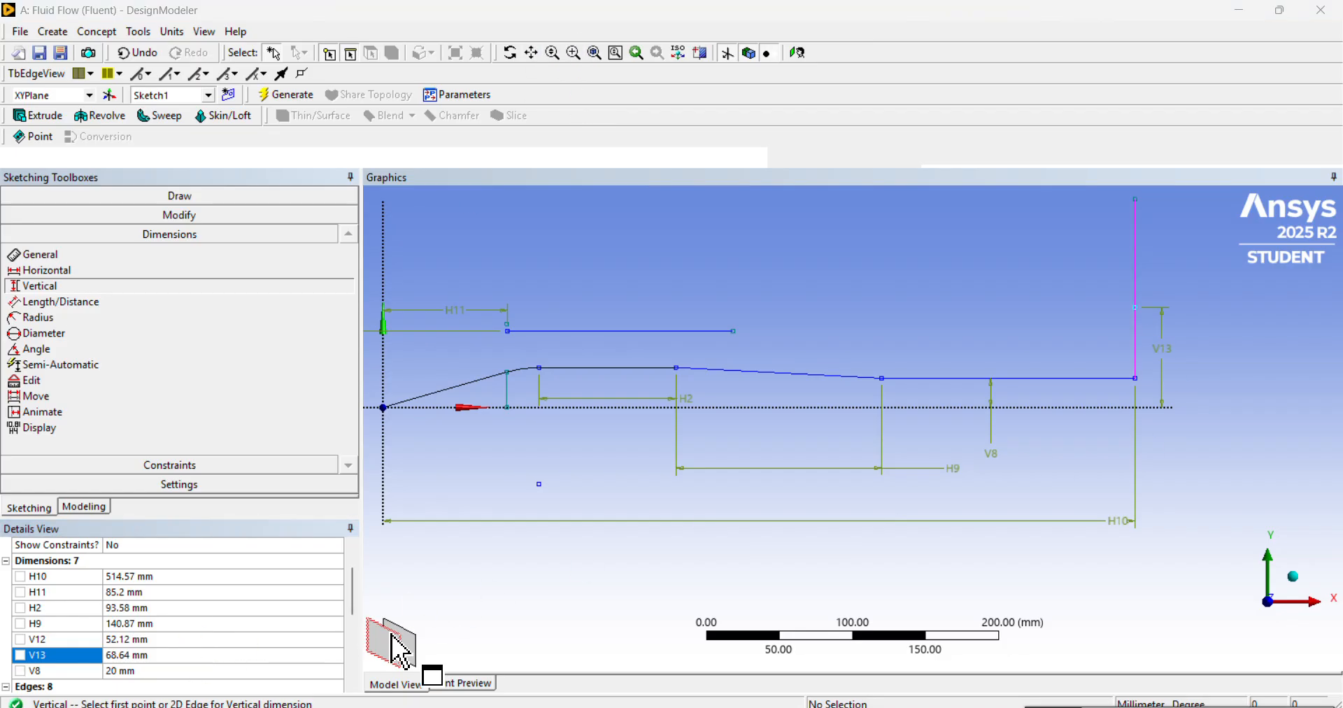
- Draw a sloping line from the construction point on the vertical exit line to just below the middle of the upper horizontal line
left_click(188, 197)
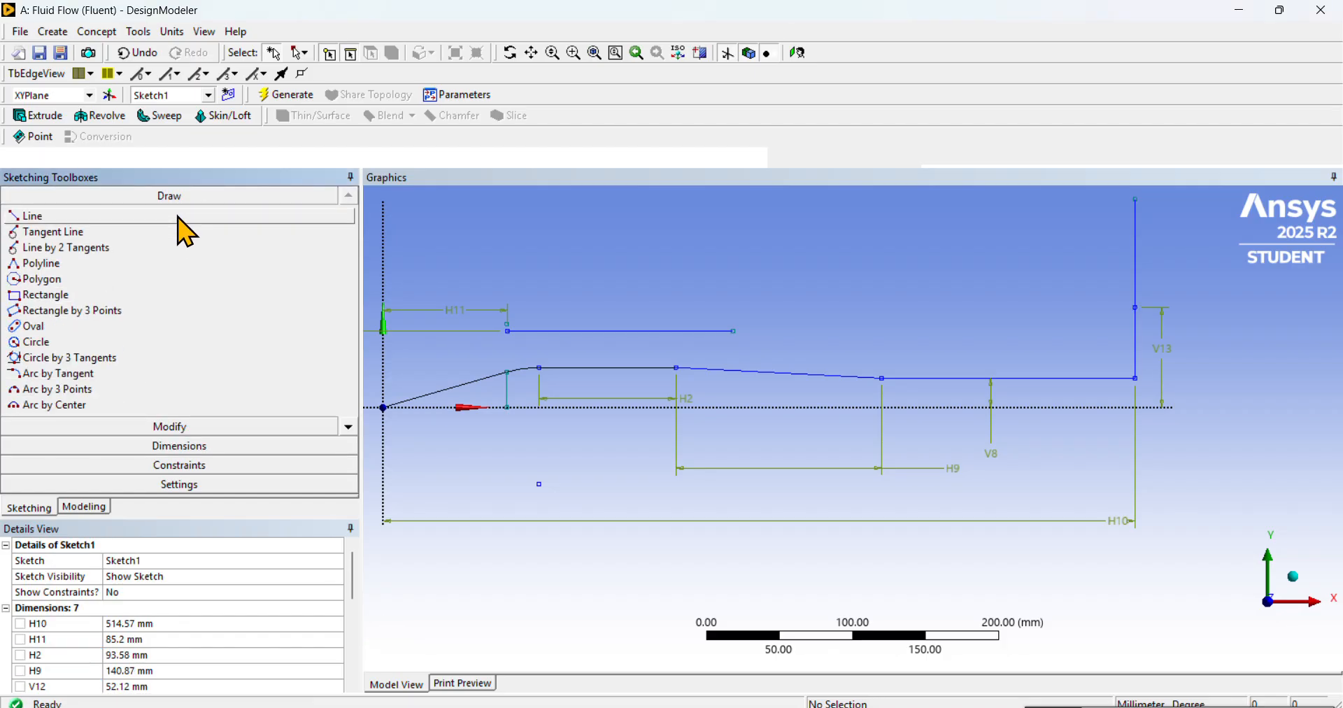
left_click(179, 218)
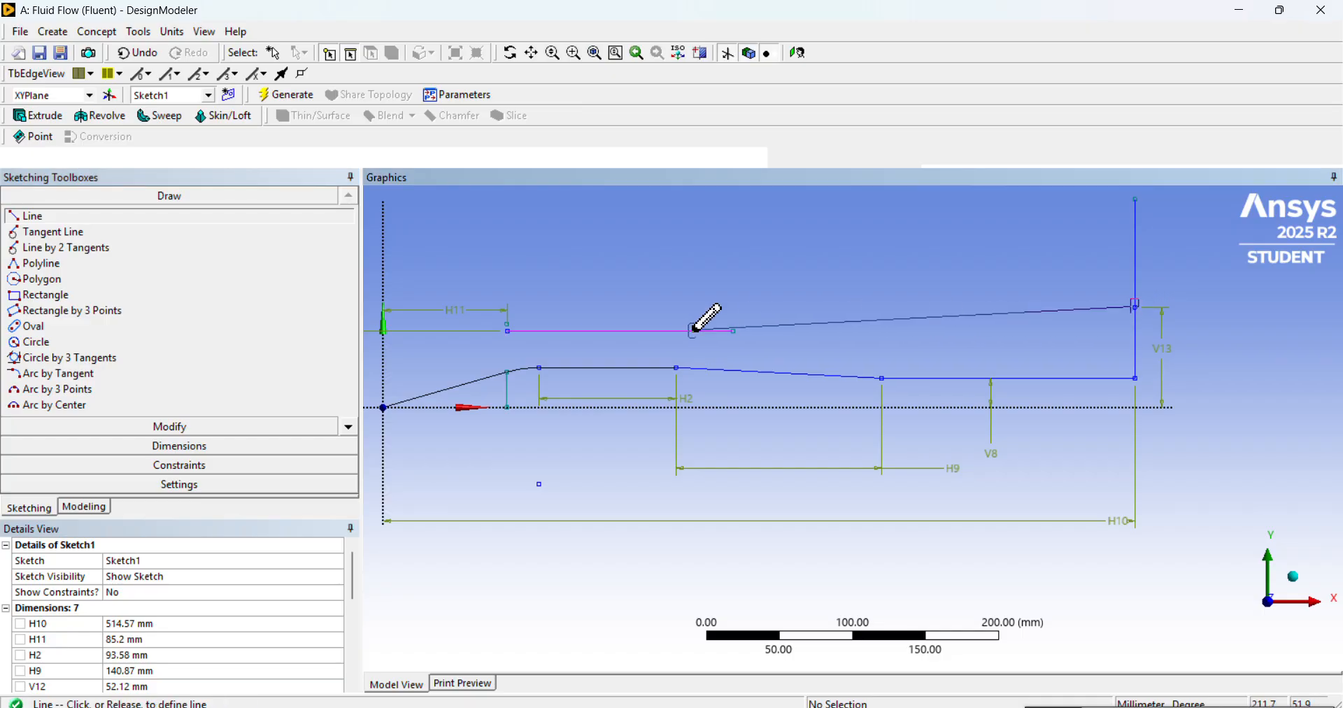
left_click(621, 345)
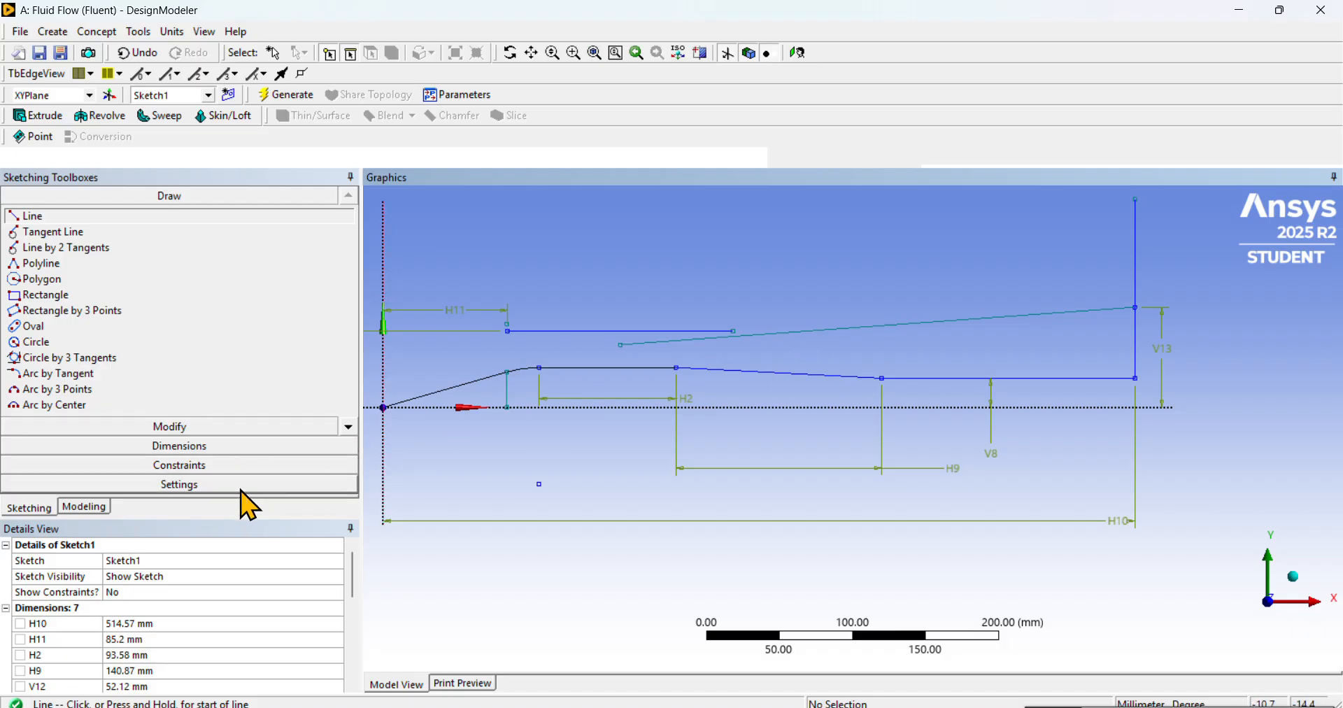
- Add an angle dimension between the X axis and the sloping upper line and set it to 3.09°
left_click(210, 447)
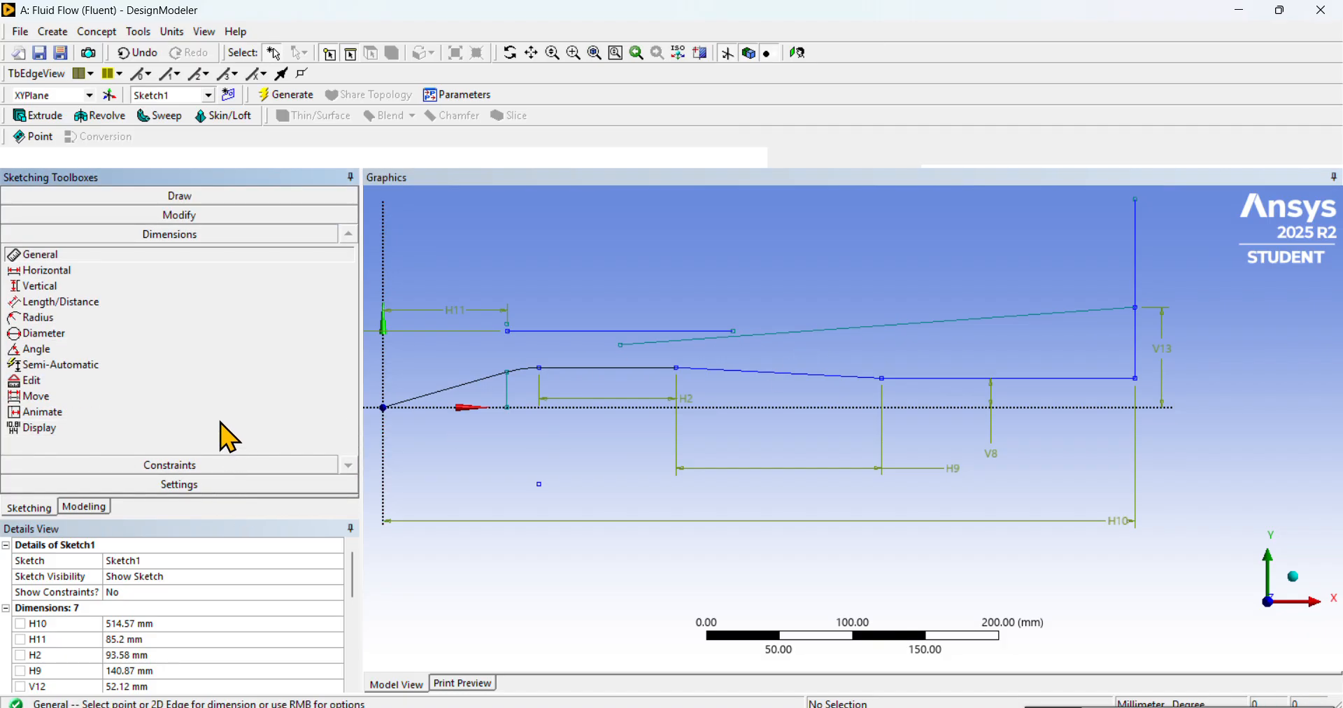
left_click(147, 349)
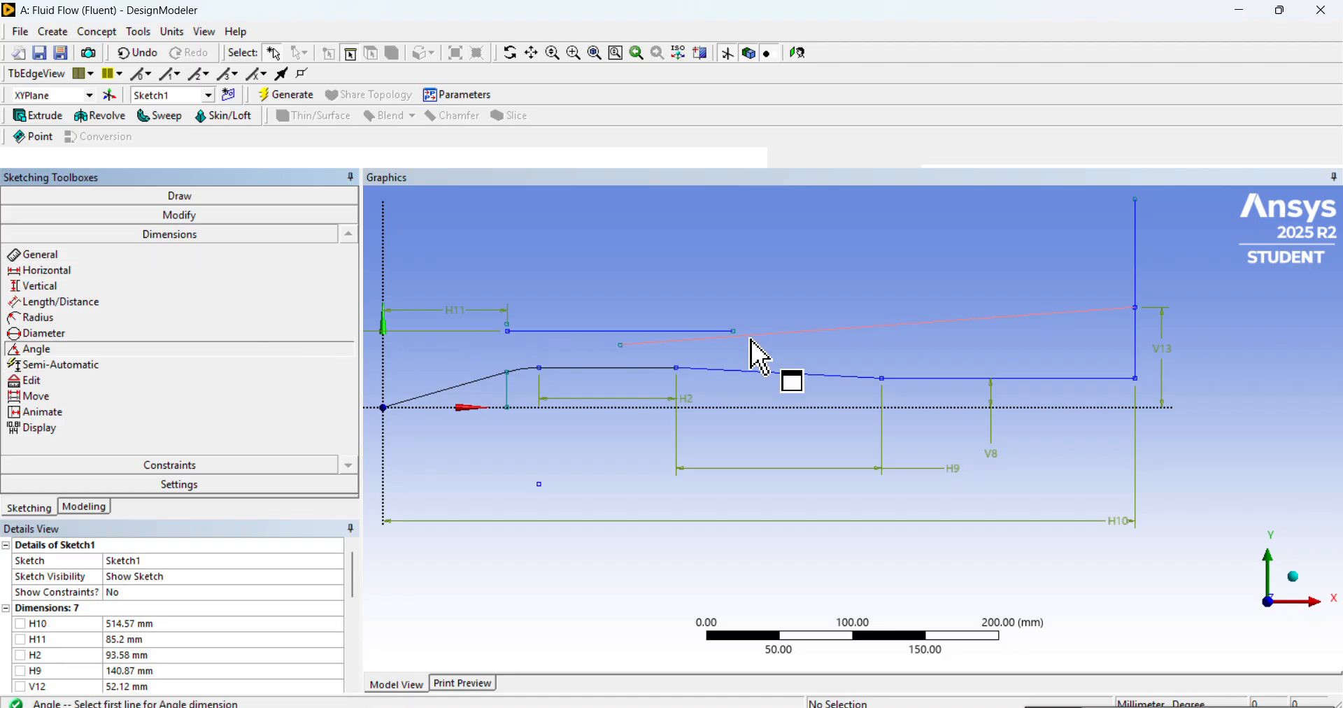
left_click(1060, 409)
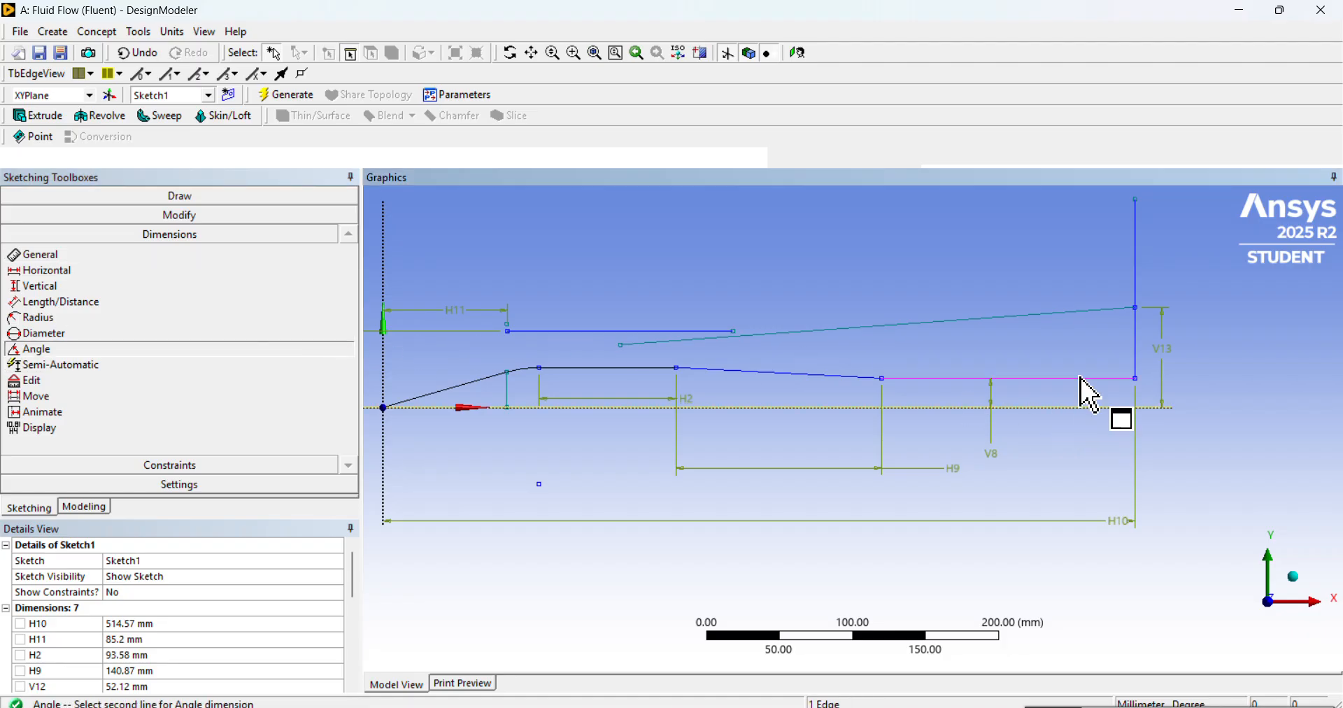
left_click(984, 318)
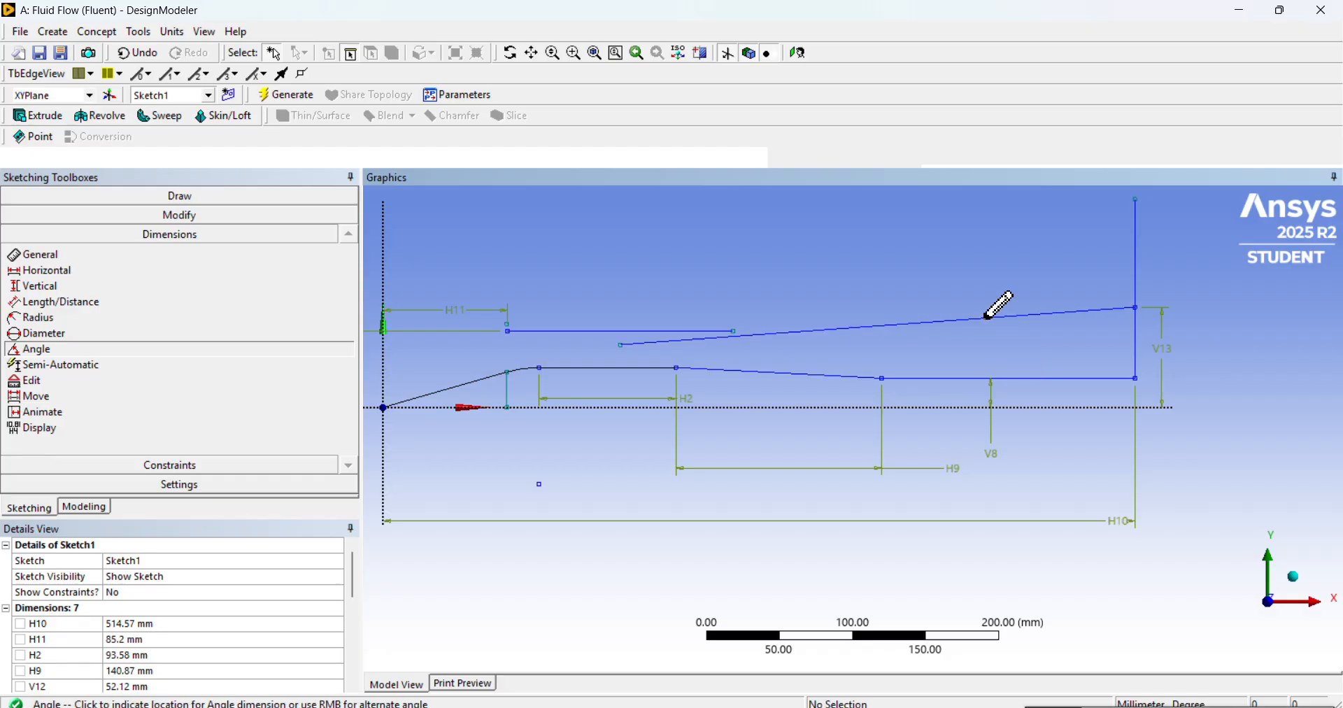
left_click(955, 360)
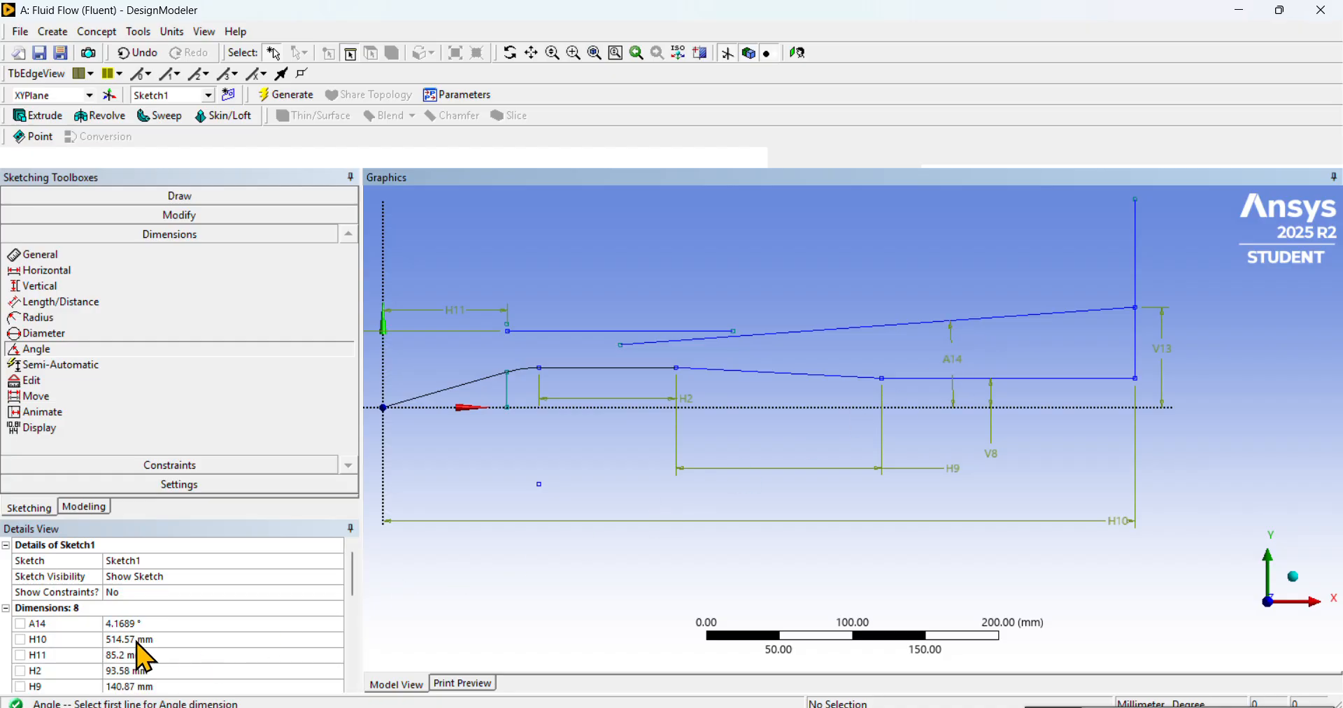
left_click(181, 622)
type("3.09")
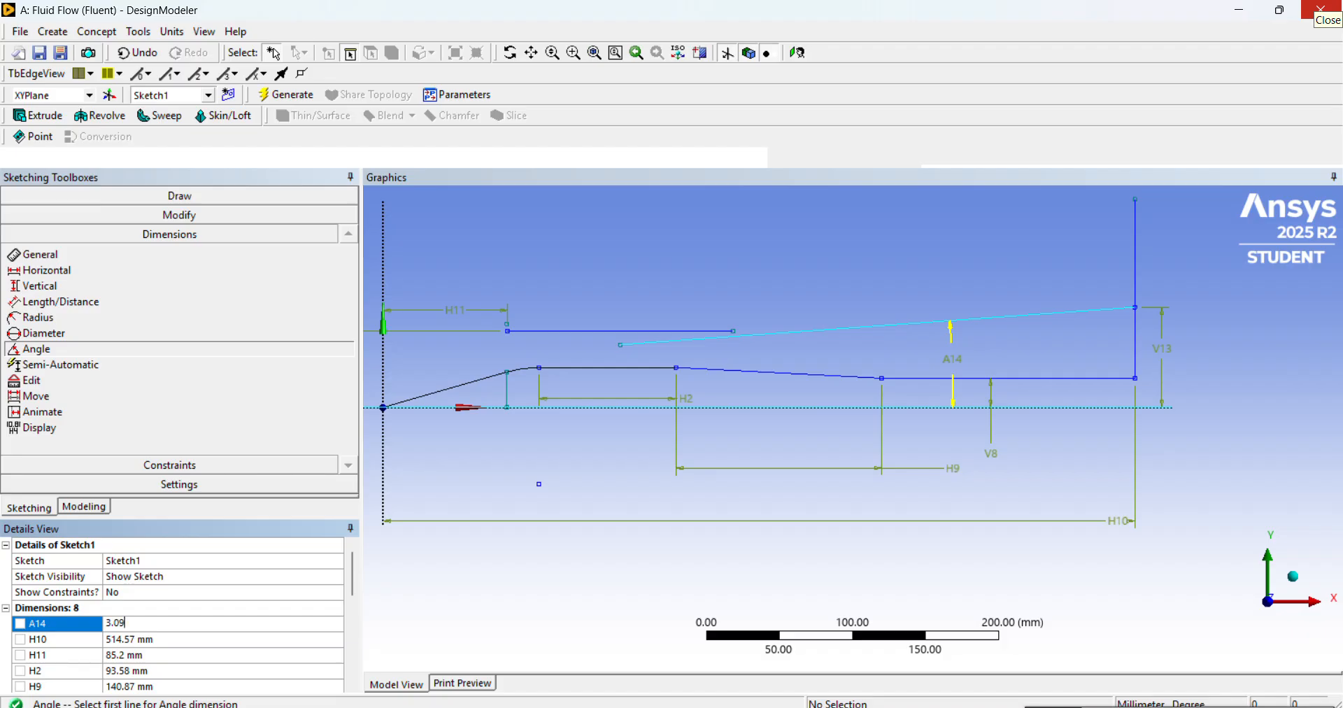
key("Return")
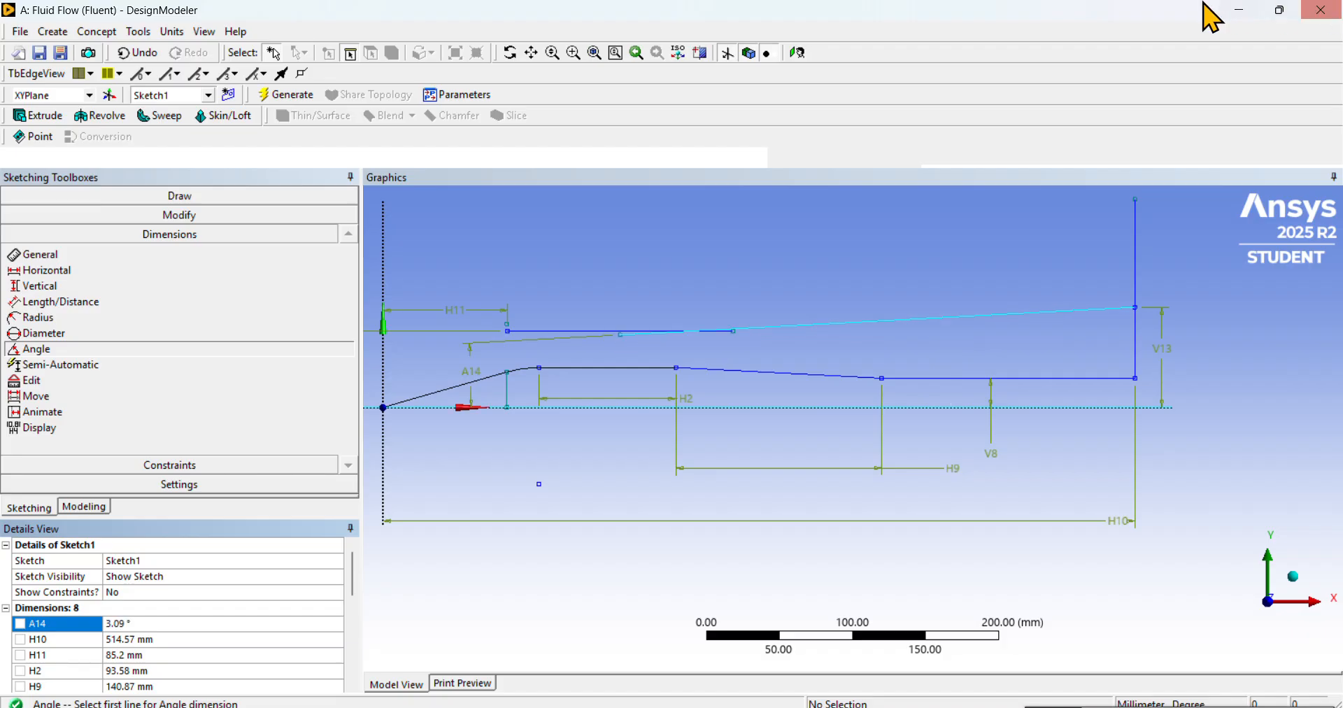
- Examine up close where the sloping line crosses the upper horizontal line
scroll(729, 299, "up", 2)
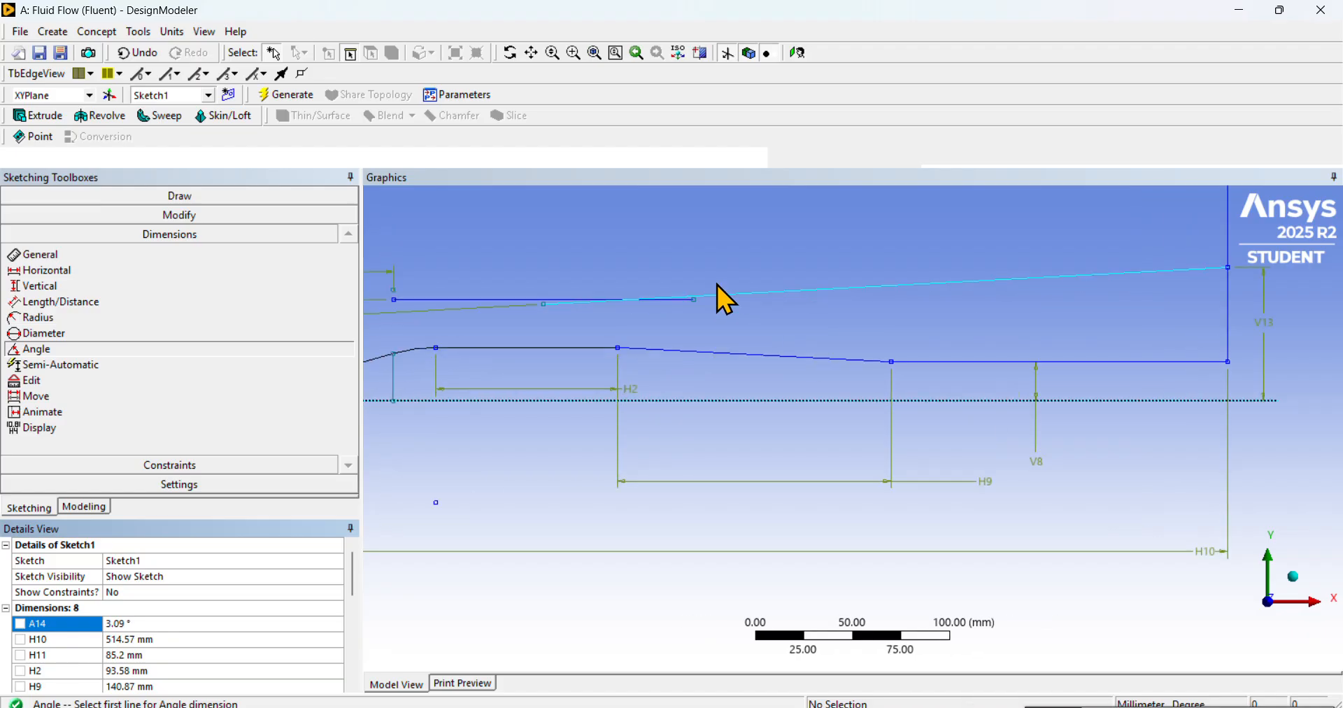
left_click(532, 53)
left_click_drag(626, 259, 842, 381)
scroll(834, 354, "up", 1)
scroll(823, 392, "up", 4)
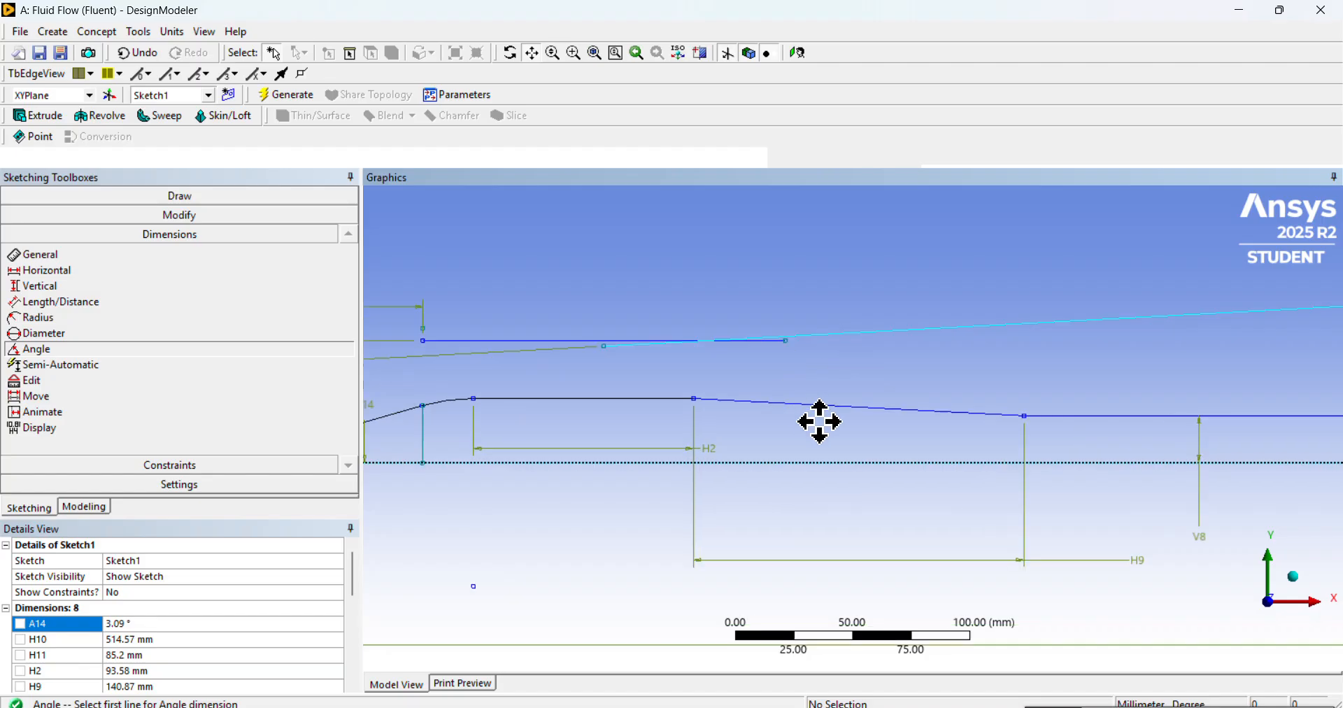
scroll(797, 313, "down", 2)
scroll(875, 280, "down", 1)
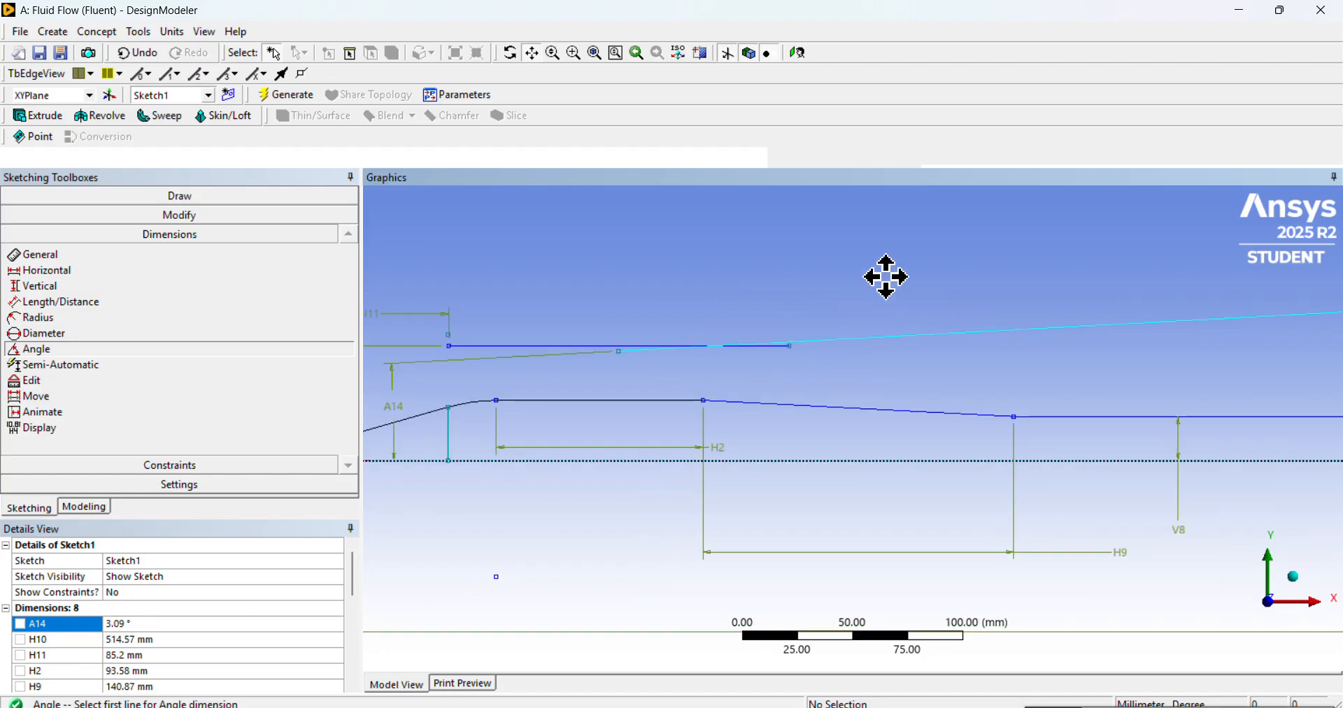
- Place a construction point on the vertical outlet line, about 80 mm above the horizontal axis and just above the sloped upper line's end
left_click_drag(885, 275, 893, 357)
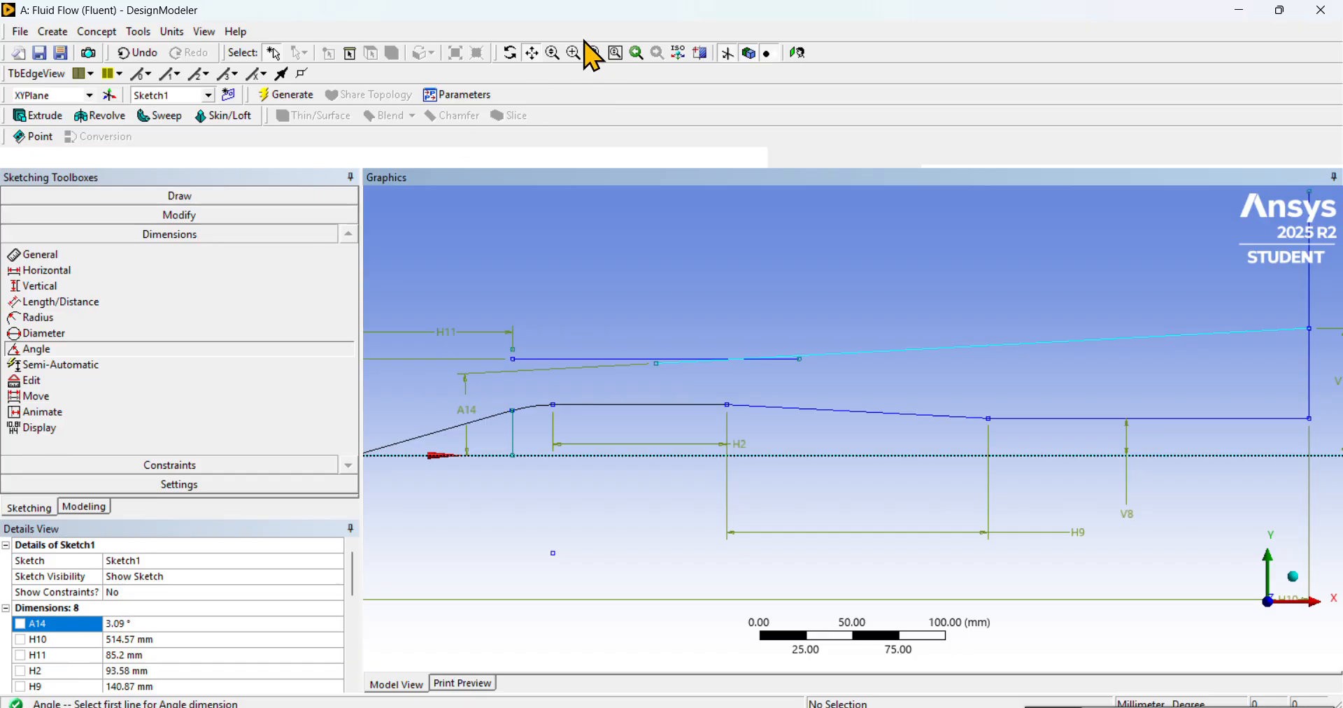
left_click(210, 197)
left_click(348, 426)
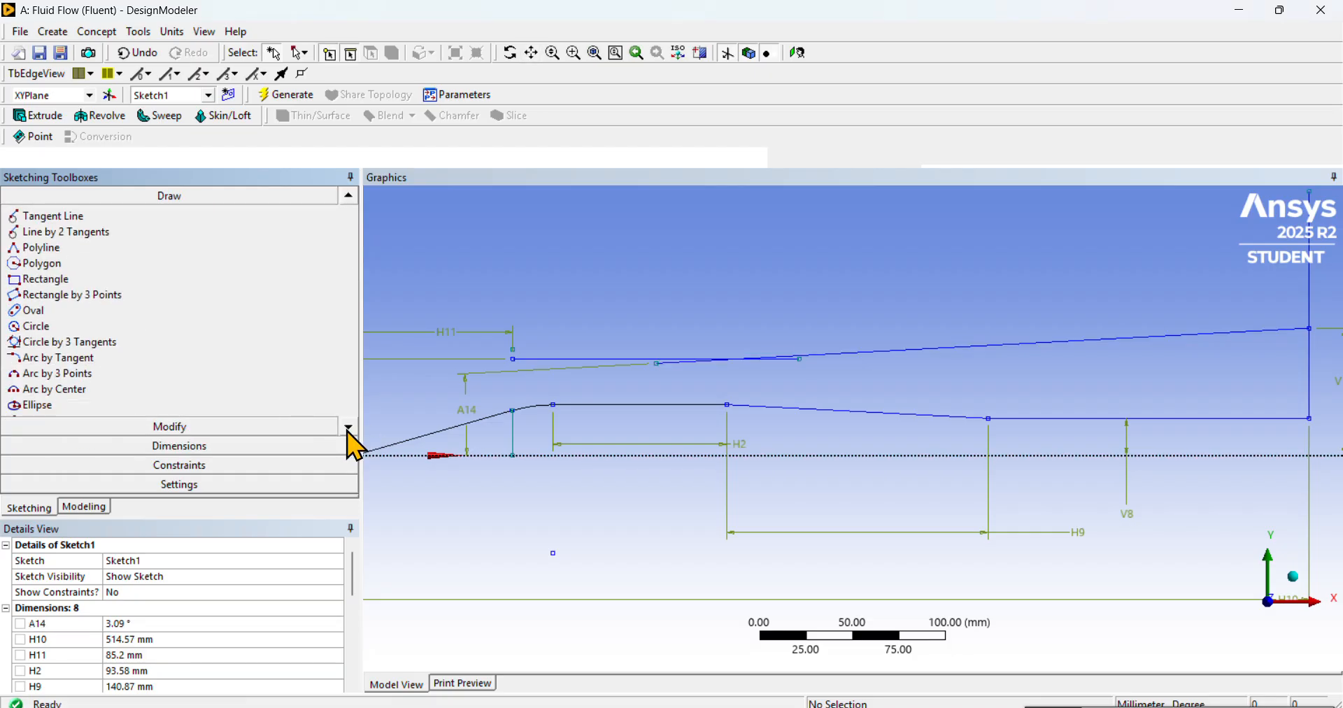
left_click(348, 426)
left_click(348, 426)
left_click(347, 426)
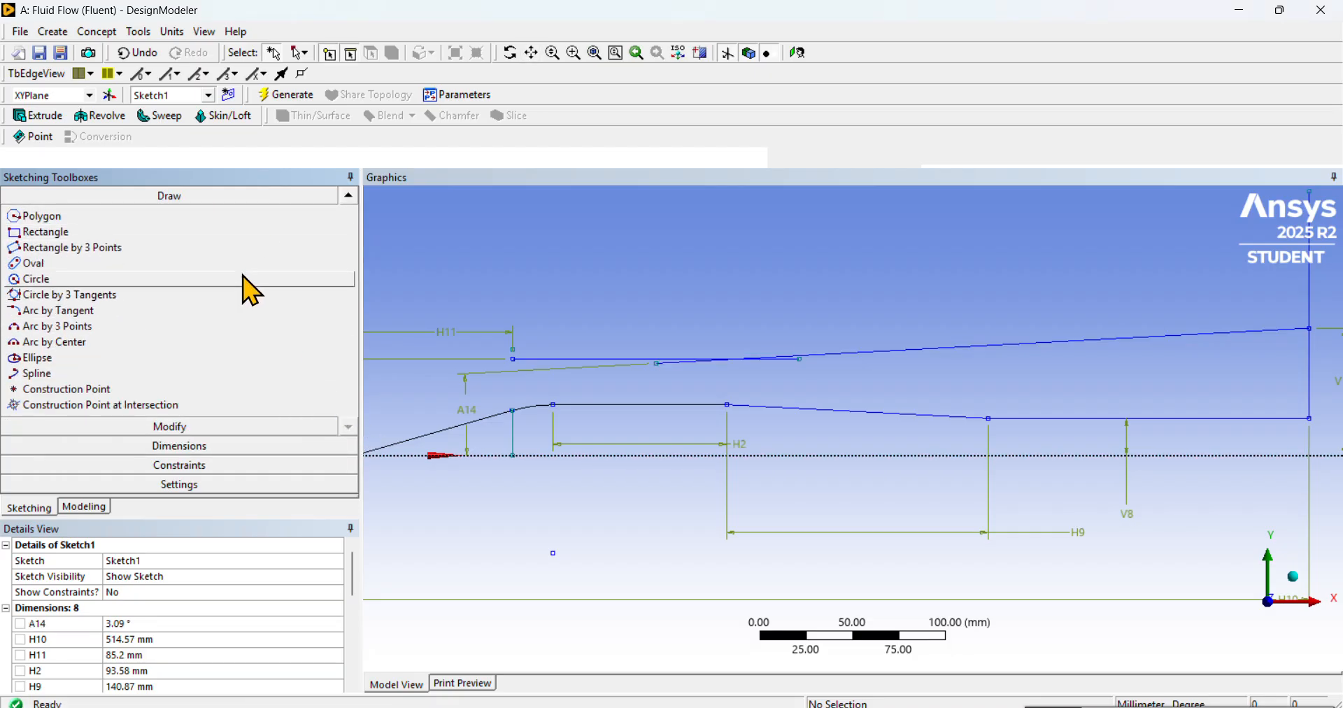
left_click(156, 389)
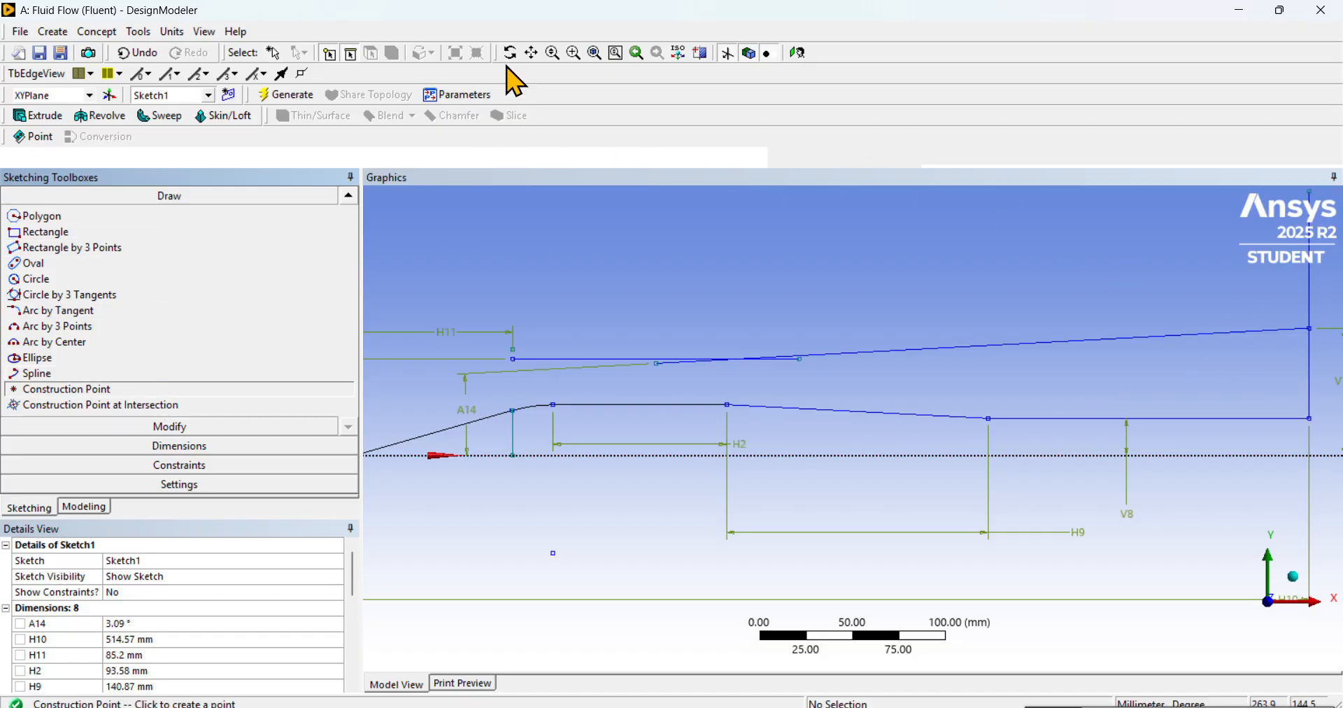
left_click(532, 53)
left_click_drag(998, 339, 763, 391)
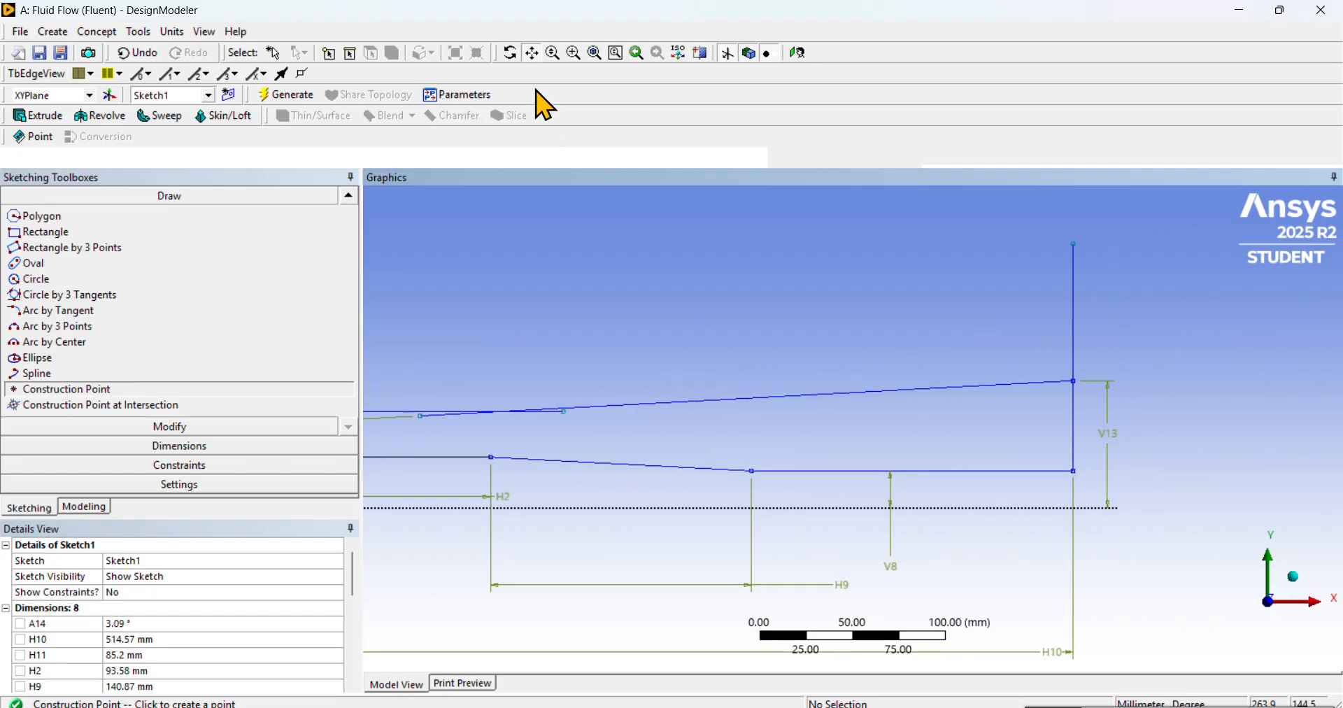
left_click(531, 53)
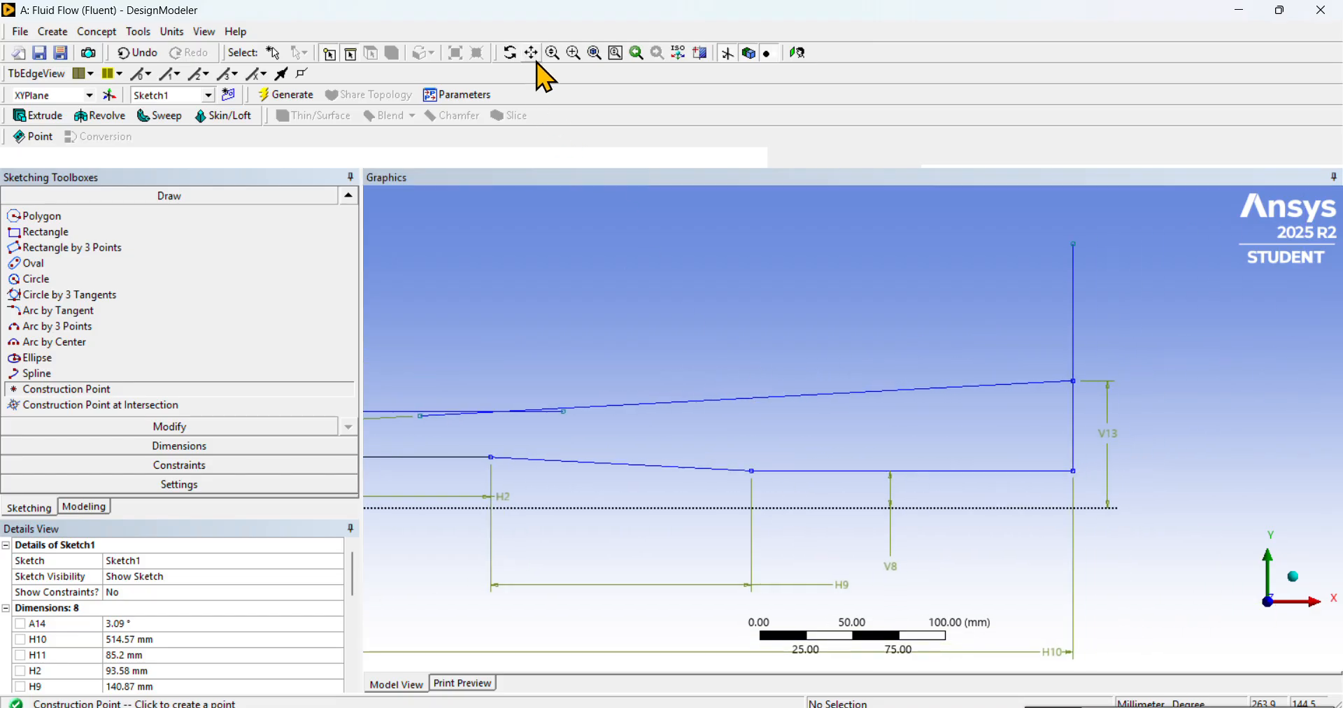
left_click(1075, 361)
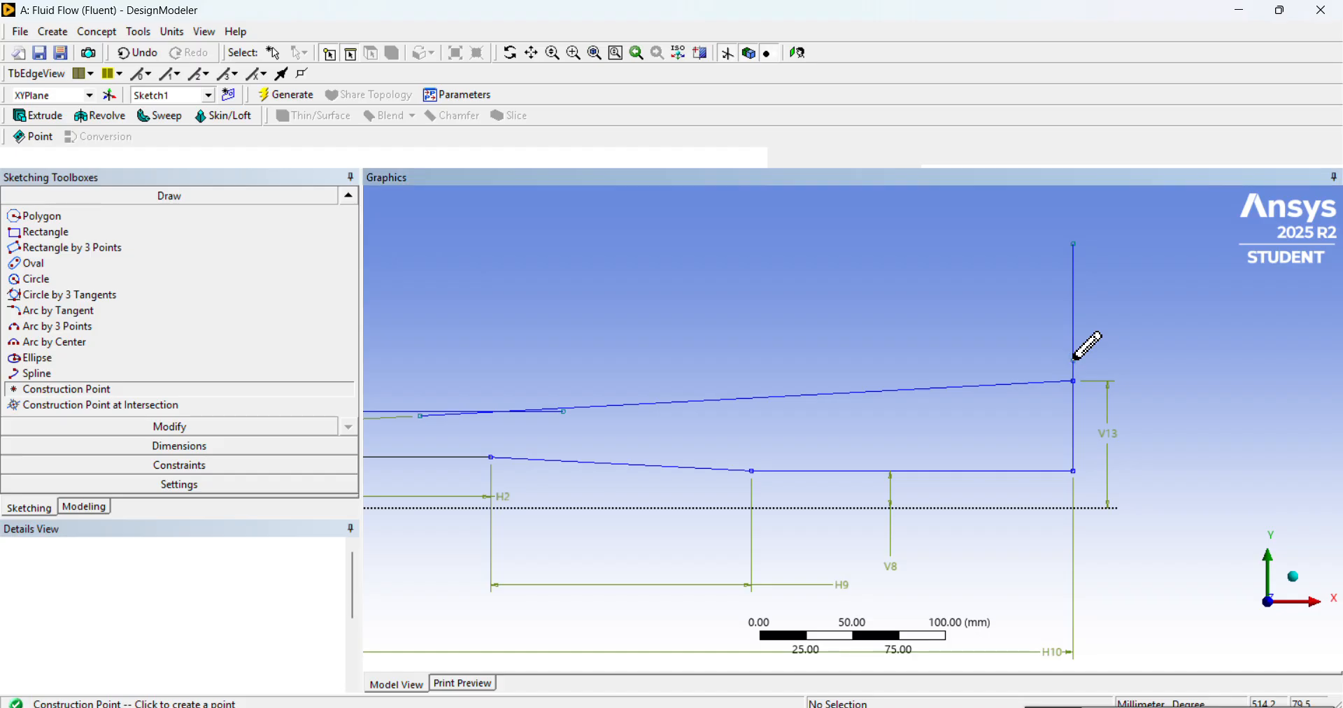
- Add a vertical dimension between the horizontal axis and the new construction point on the outlet line
left_click(205, 448)
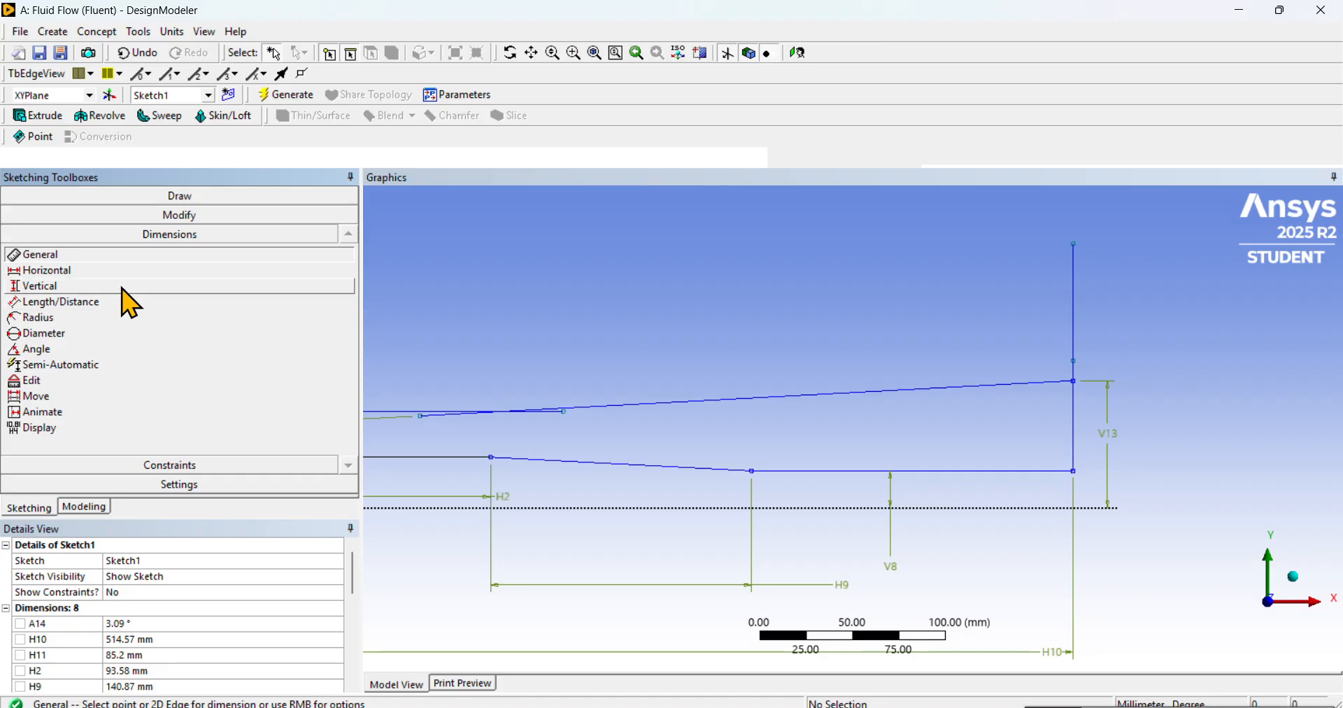
left_click(122, 287)
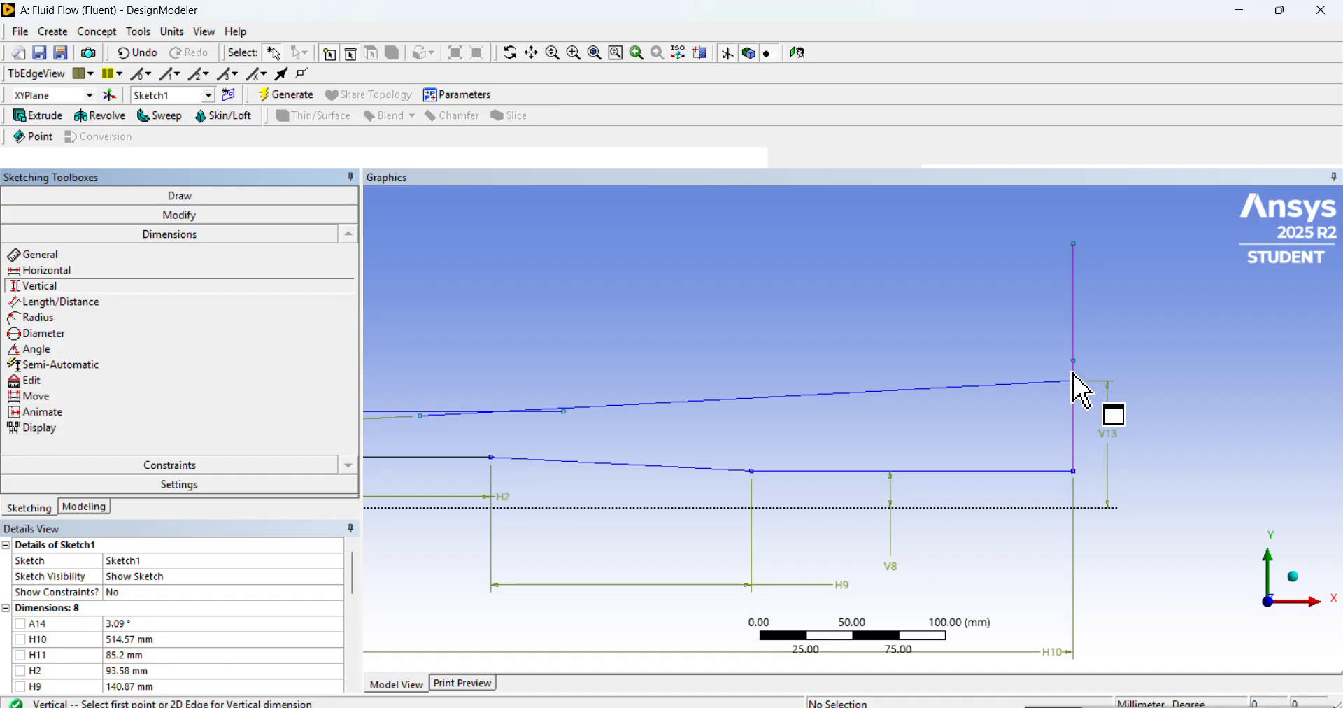
left_click(1093, 510)
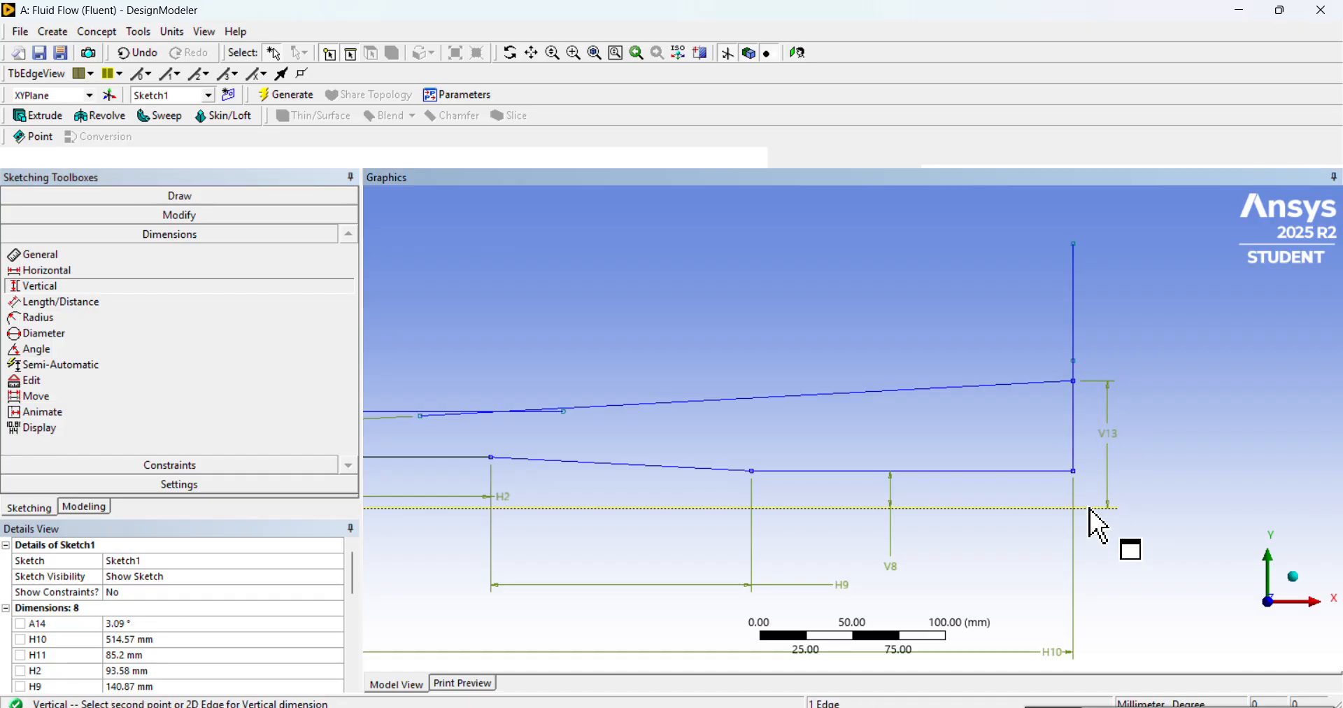
left_click(1077, 362)
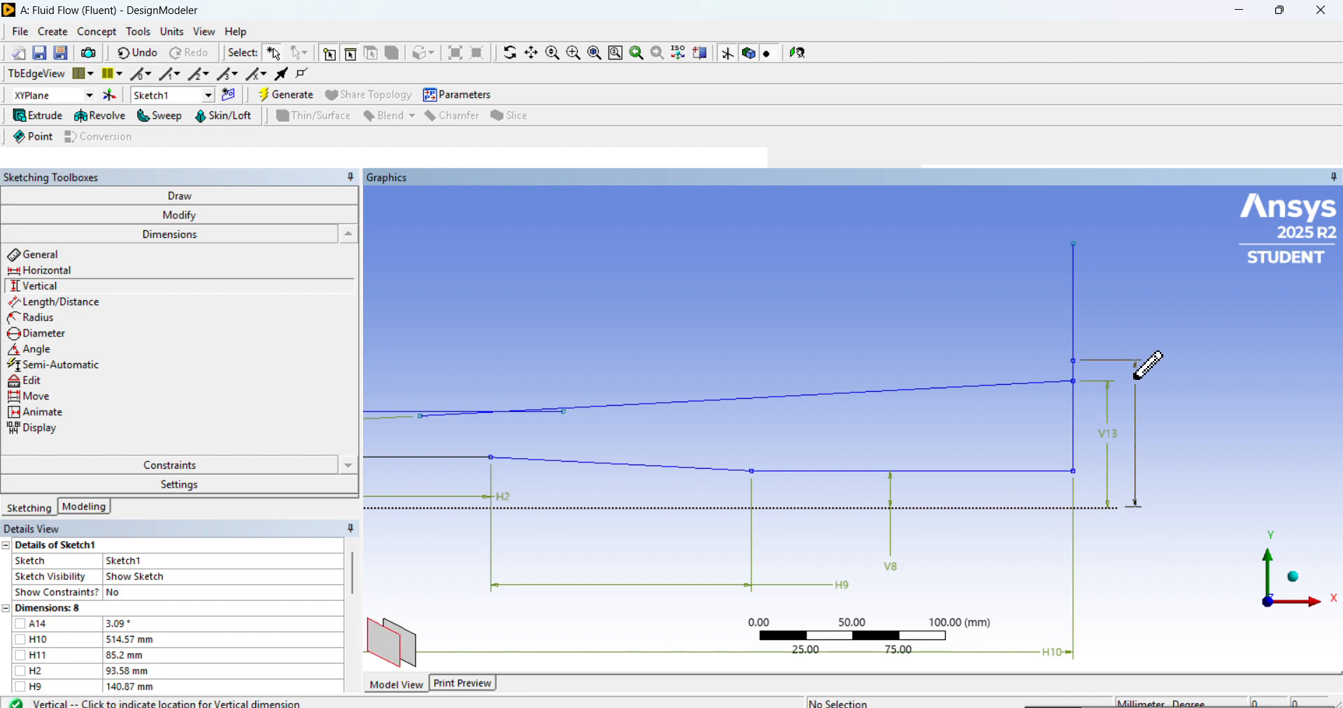
left_click(1161, 406)
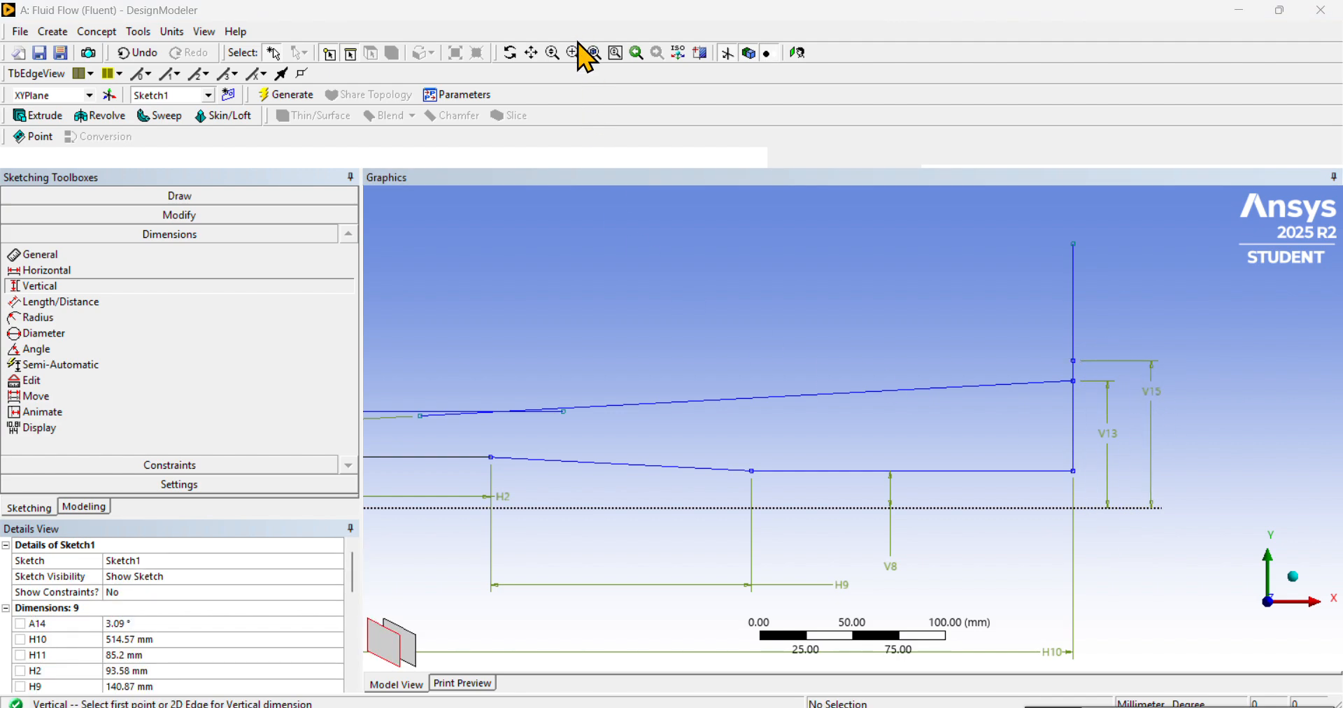
- Set the construction point's vertical dimension V15 to 75.63 mm
scroll(222, 658, "down", 1)
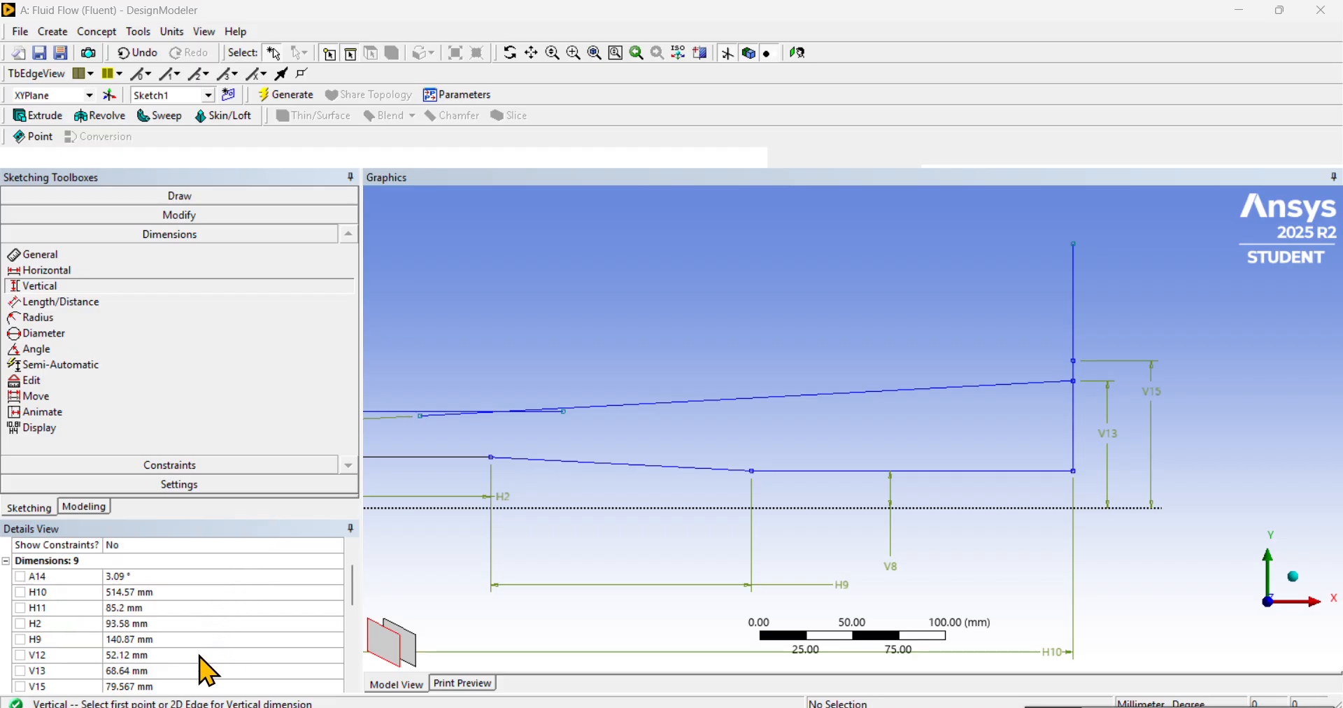
left_click(192, 686)
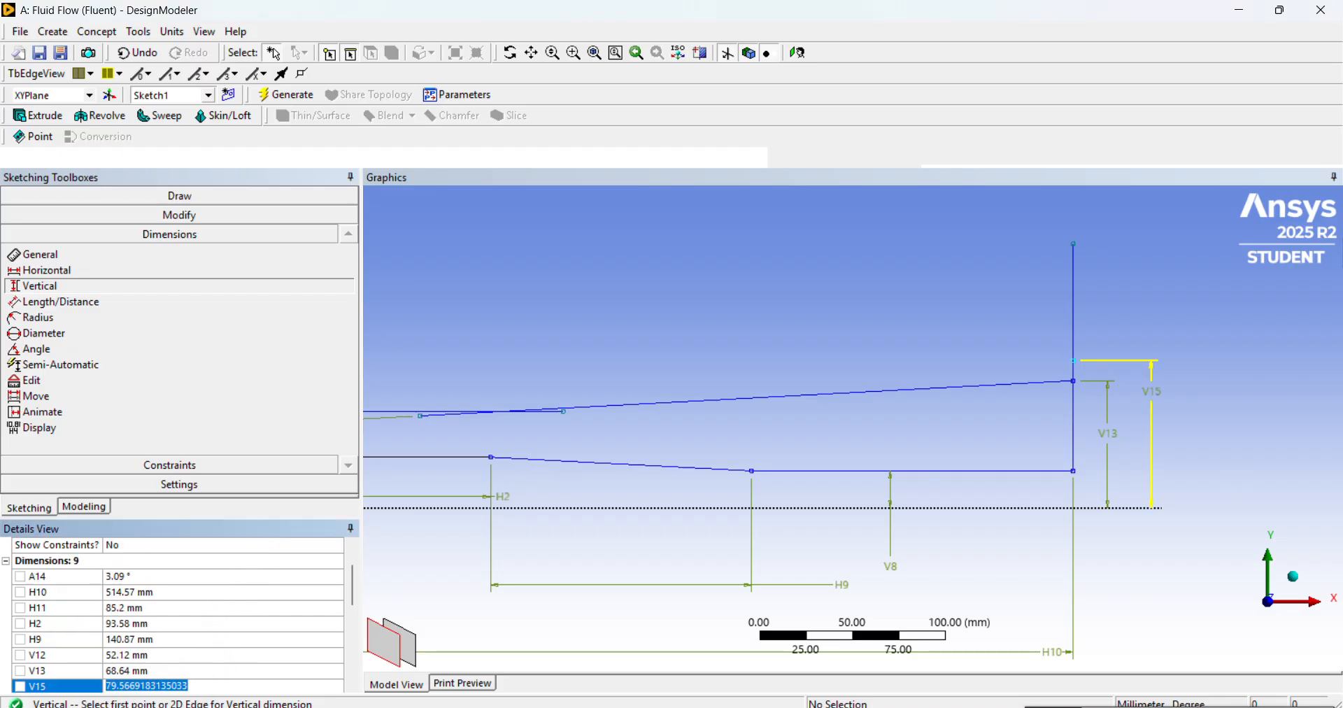
type("7")
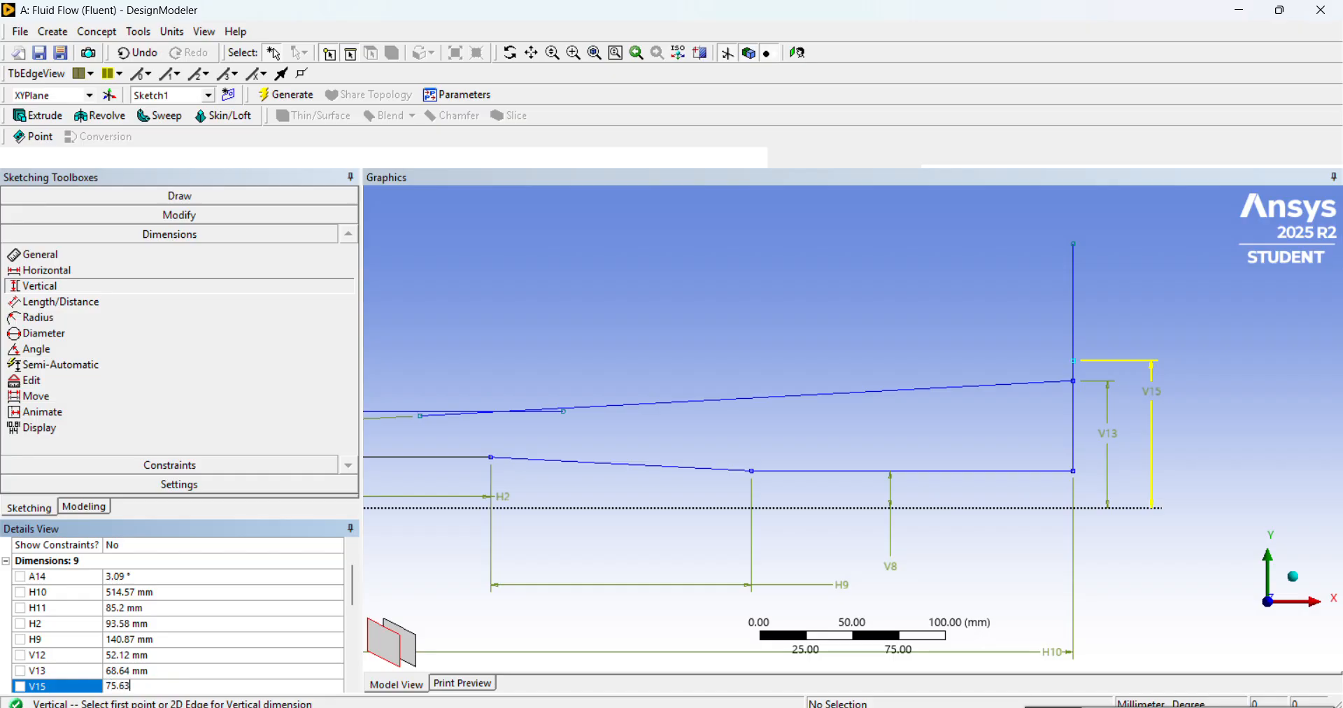
type("5.63")
key("Return")
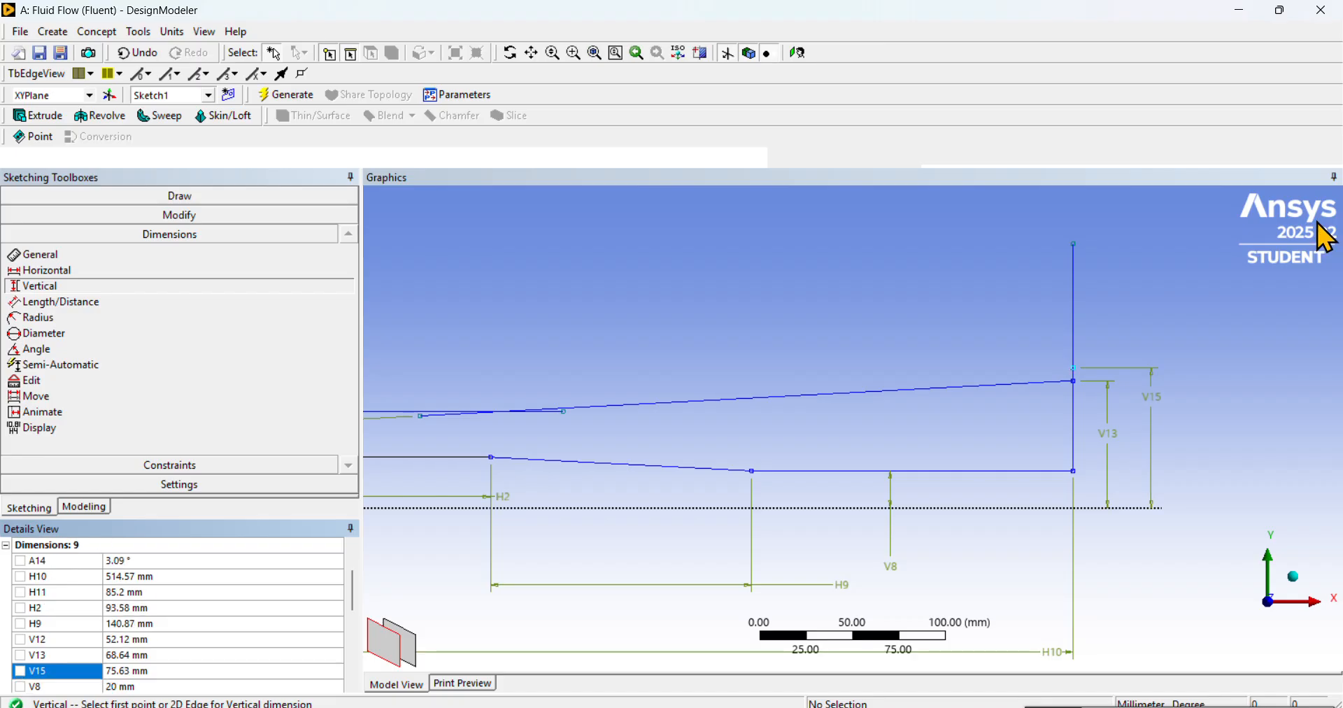
- Draw a sloped line from the construction point down across the upper wall to about x 49 mm, y 45 mm
scroll(782, 383, "down", 1)
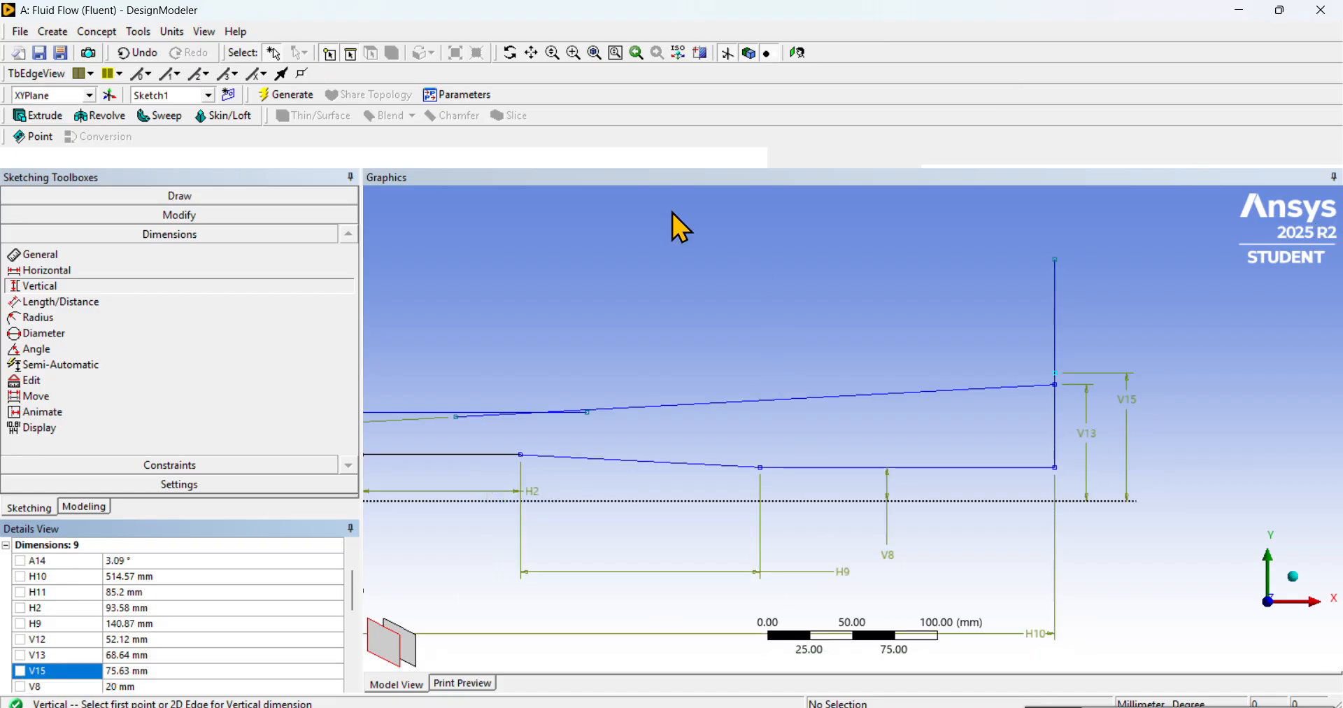
left_click(198, 198)
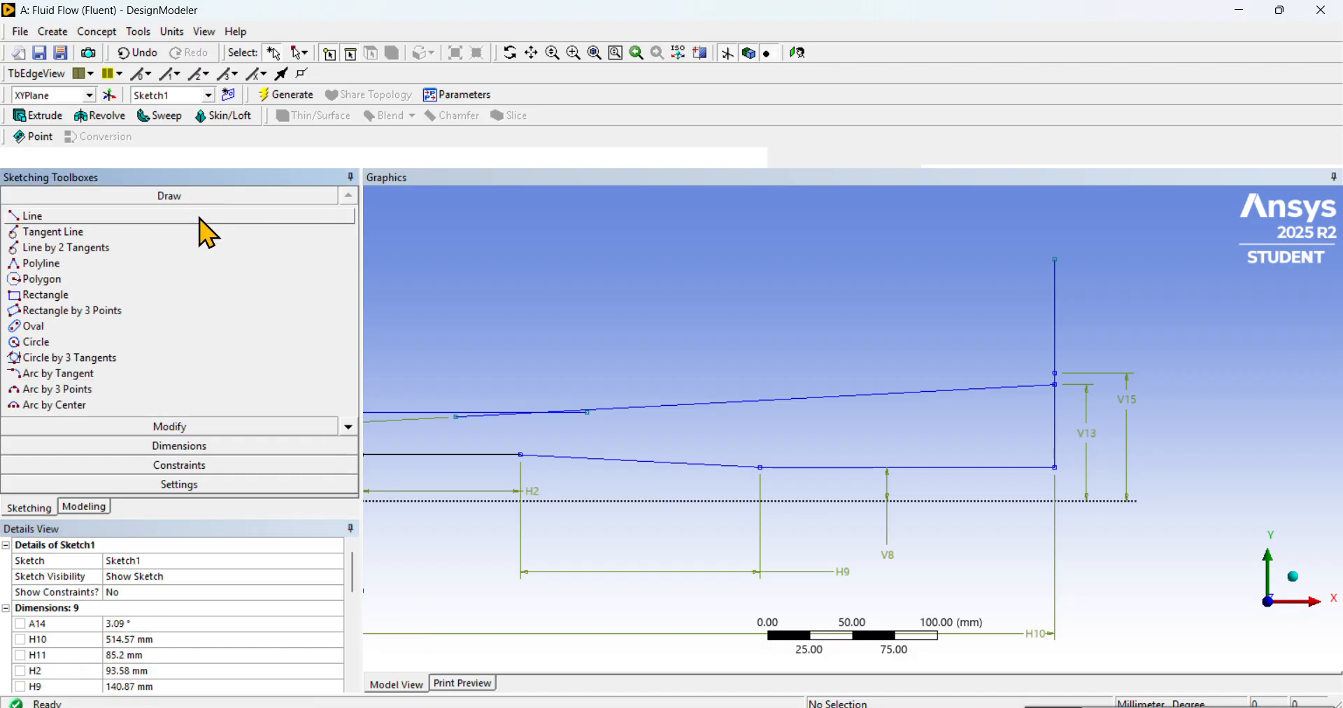
left_click(194, 217)
scroll(1126, 323, "down", 2)
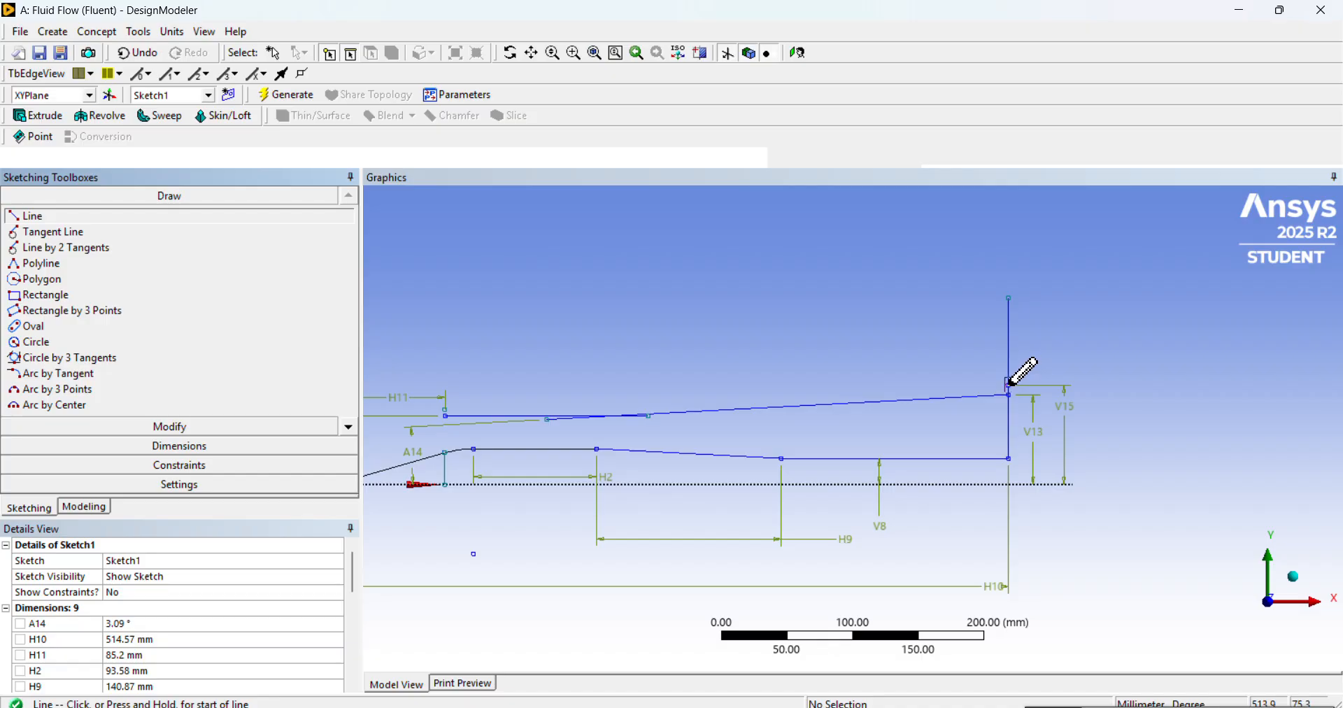
scroll(1009, 383, "up", 2)
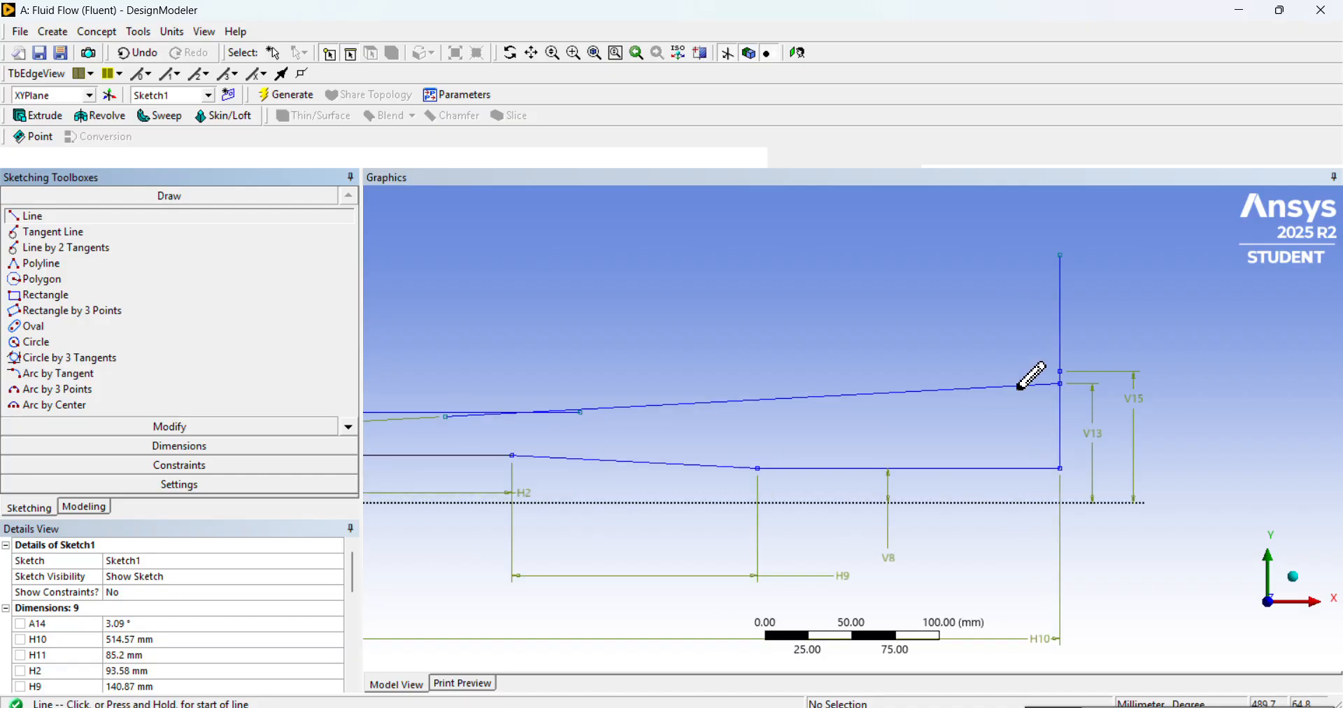
left_click(1059, 371)
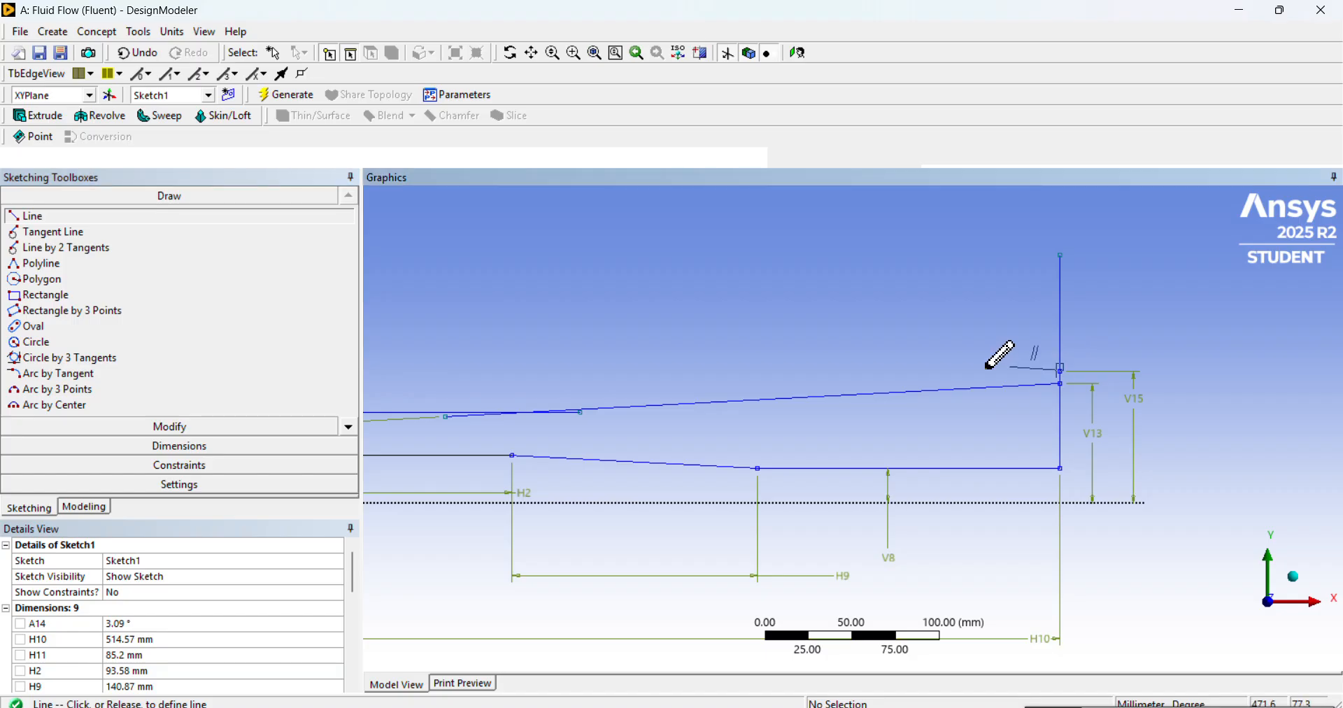
scroll(511, 396, "down", 1)
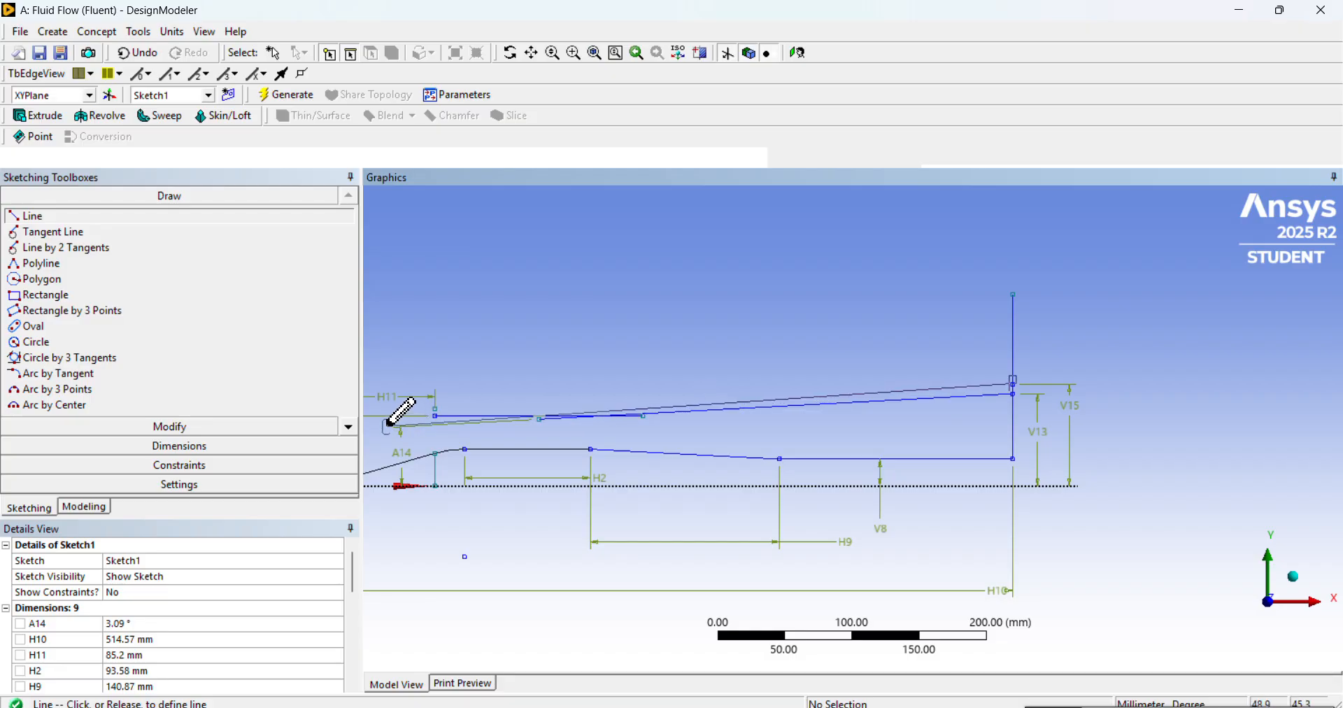
left_click(389, 424)
- Add an angle dimension between the horizontal axis and the newly drawn upper sloped line
scroll(645, 354, "up", 5)
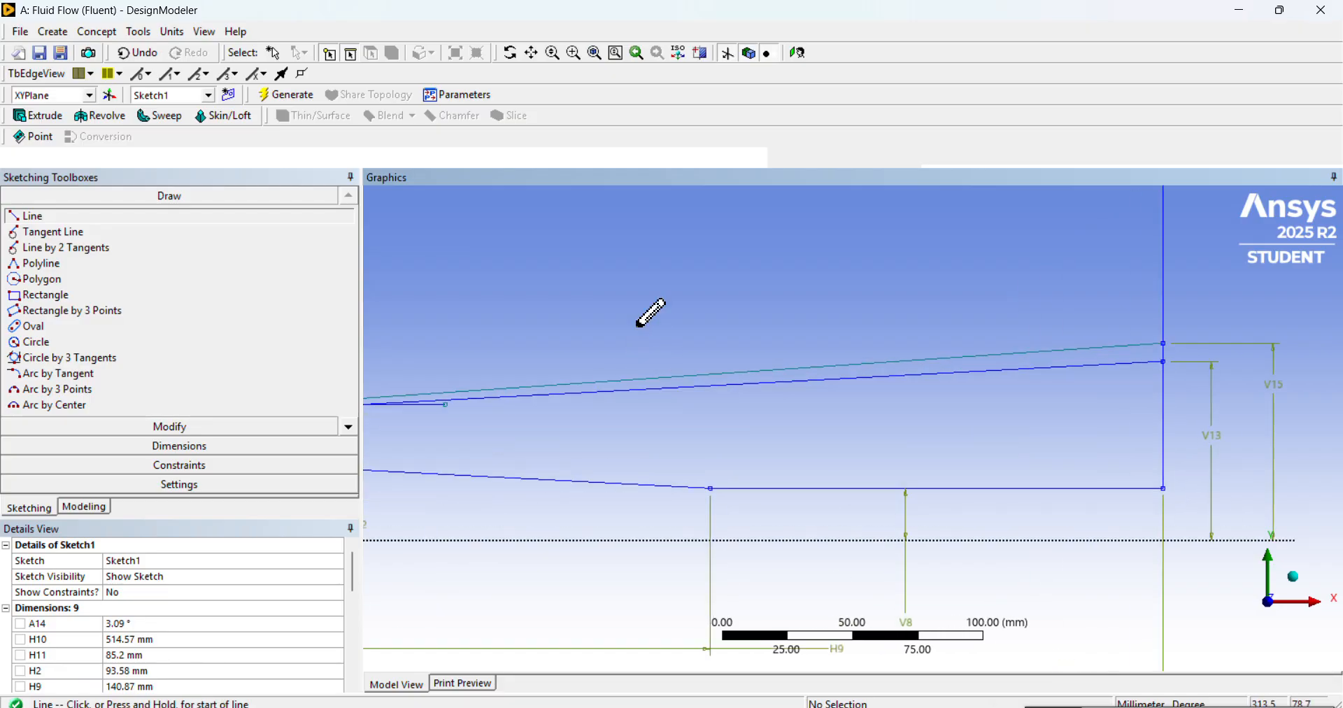
left_click(532, 52)
left_click_drag(653, 333, 959, 292)
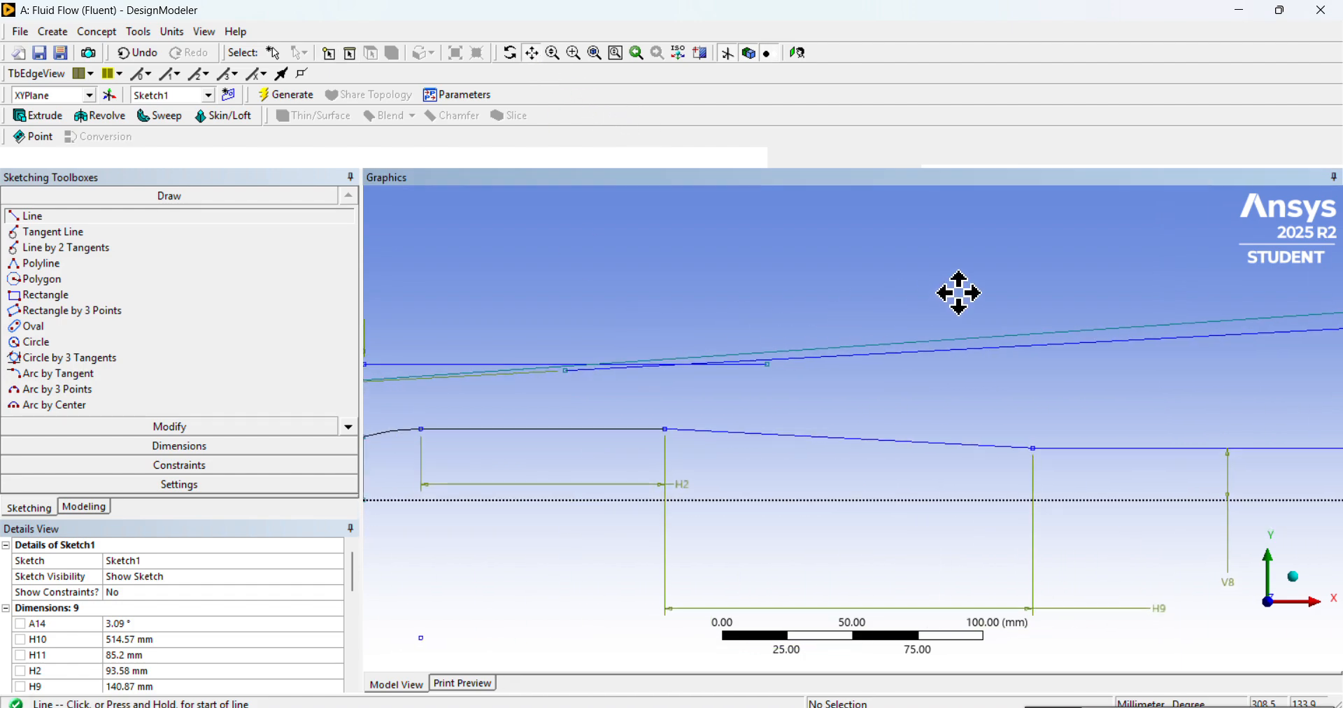
scroll(863, 340, "down", 2)
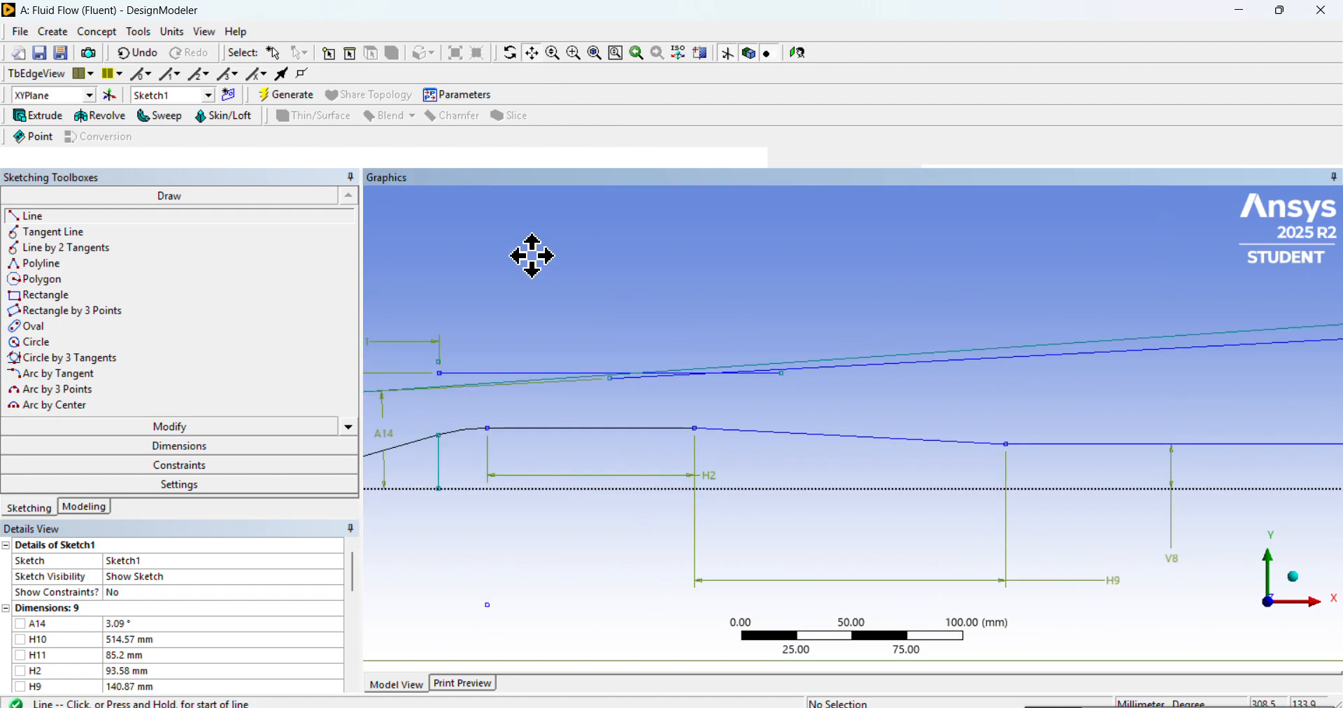
left_click(532, 53)
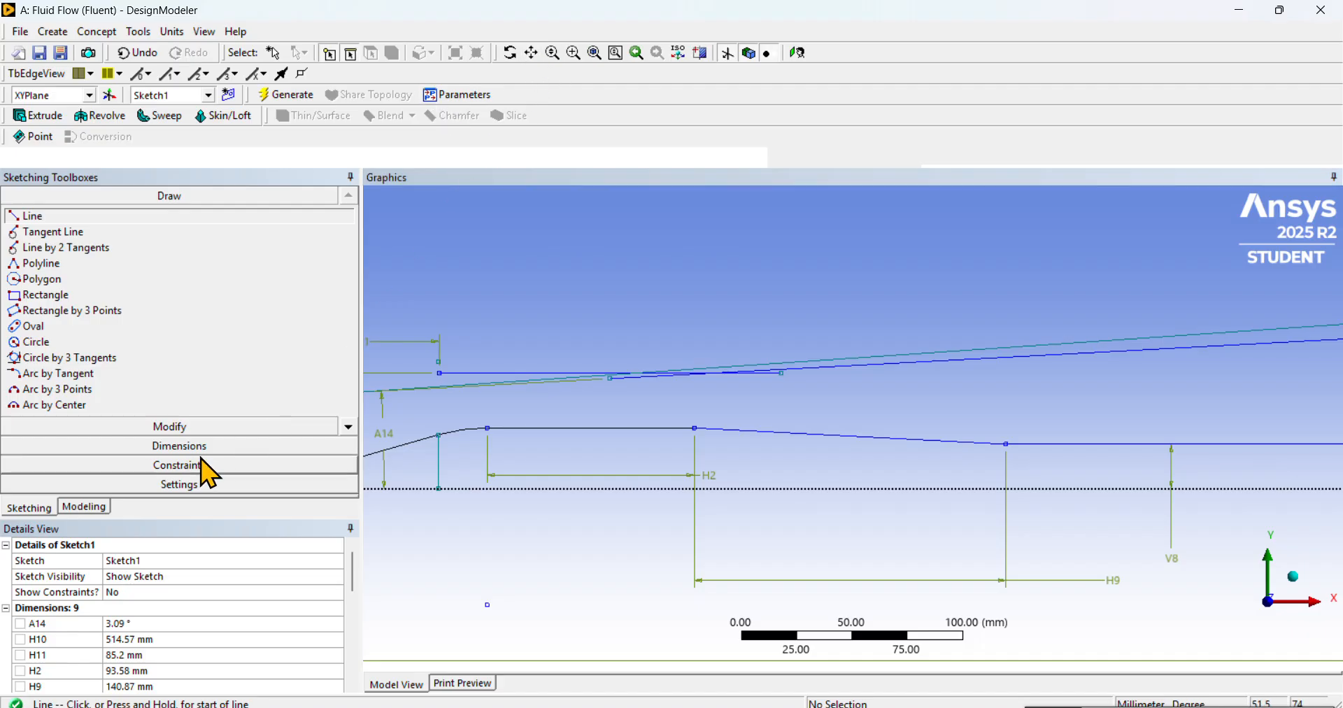
left_click(222, 447)
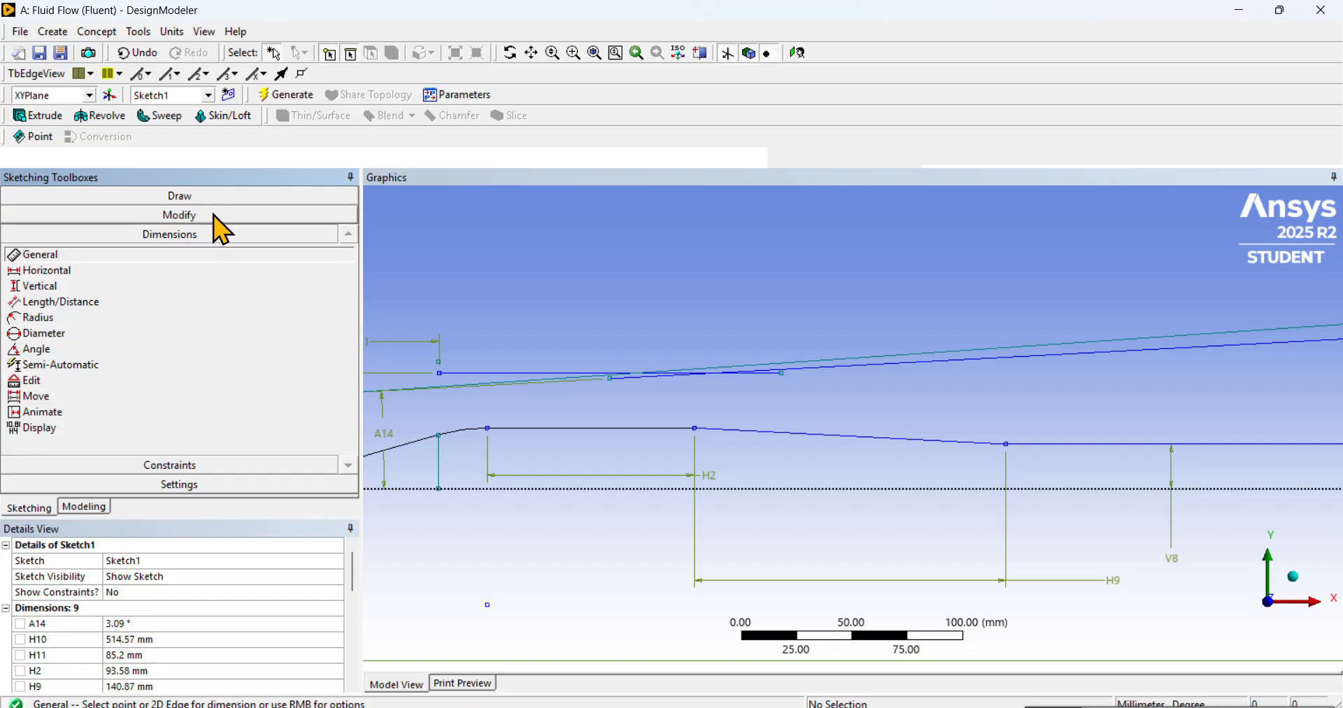
left_click(159, 350)
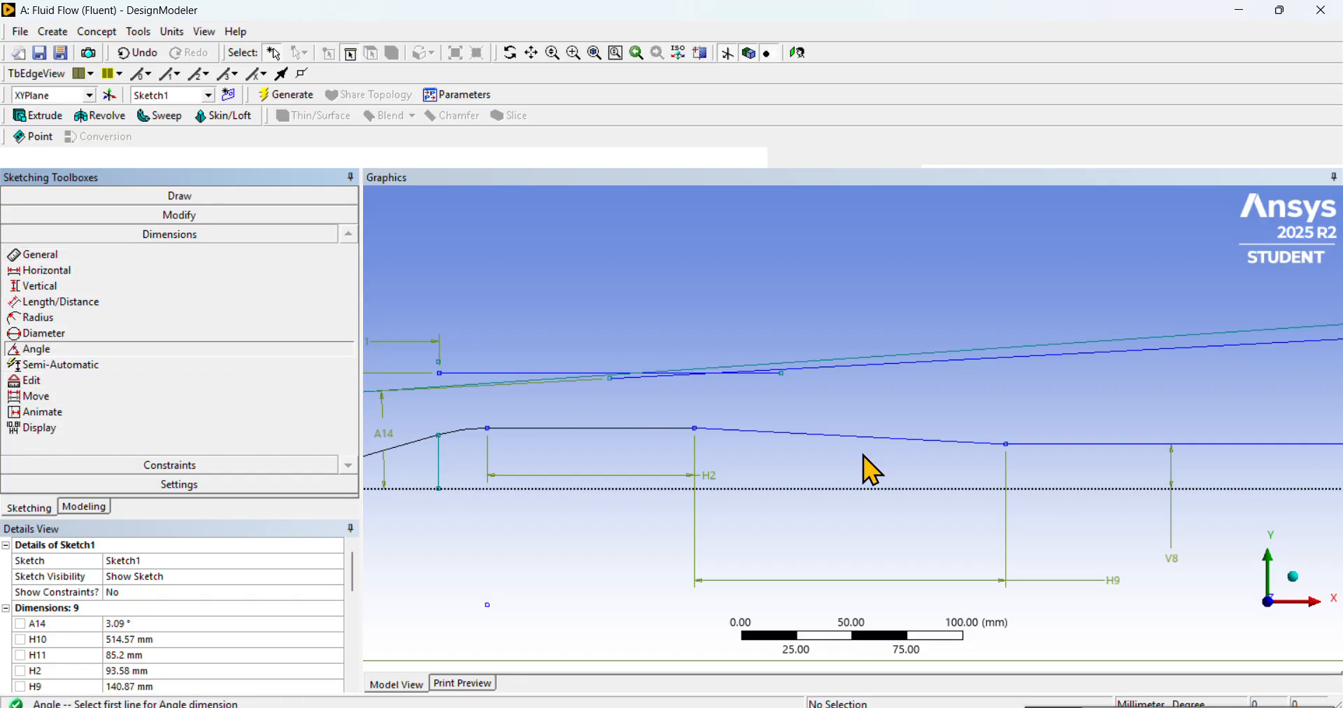
scroll(870, 471, "down", 3)
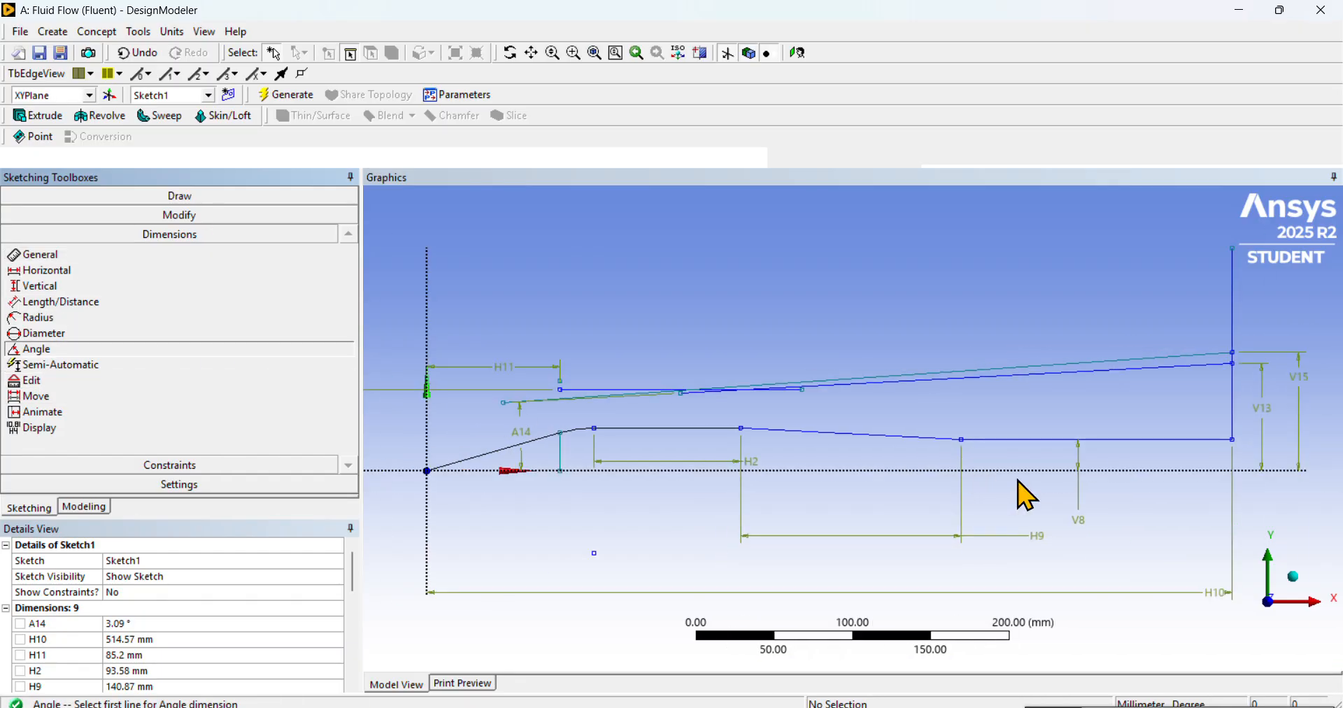
left_click(1115, 466)
left_click(1100, 377)
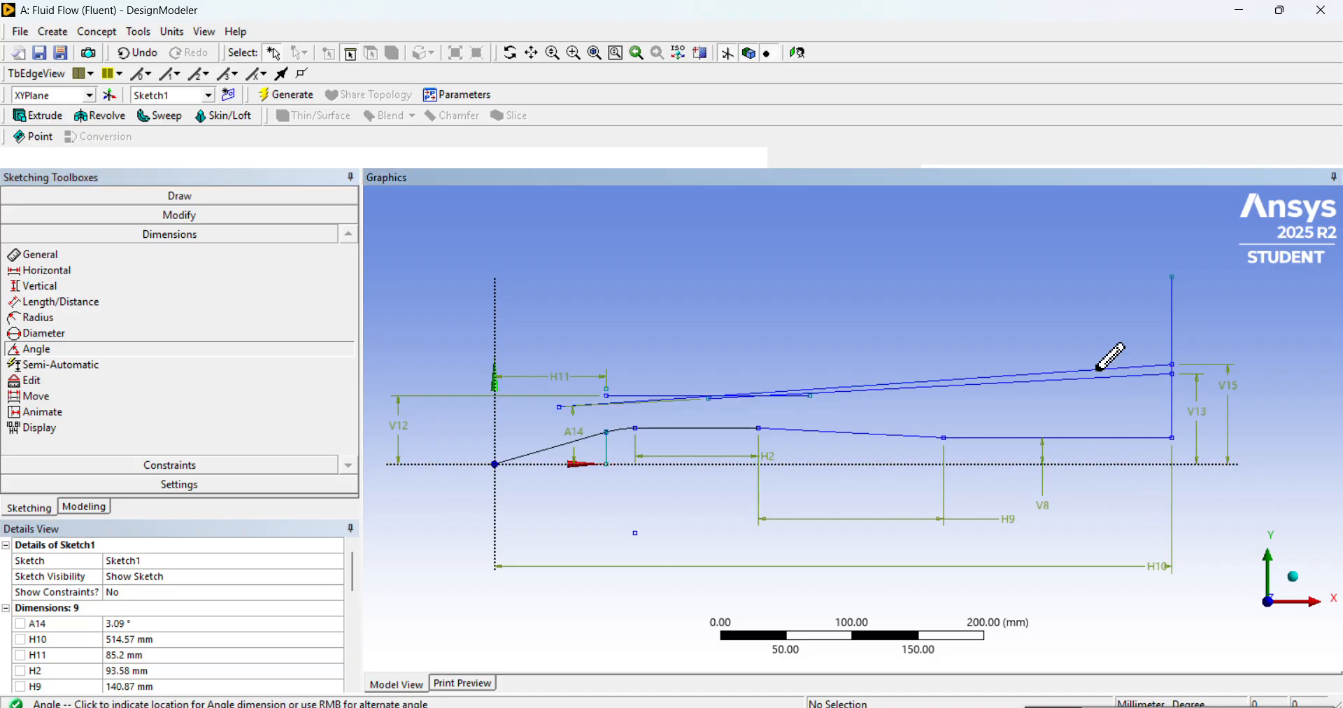
left_click(1007, 420)
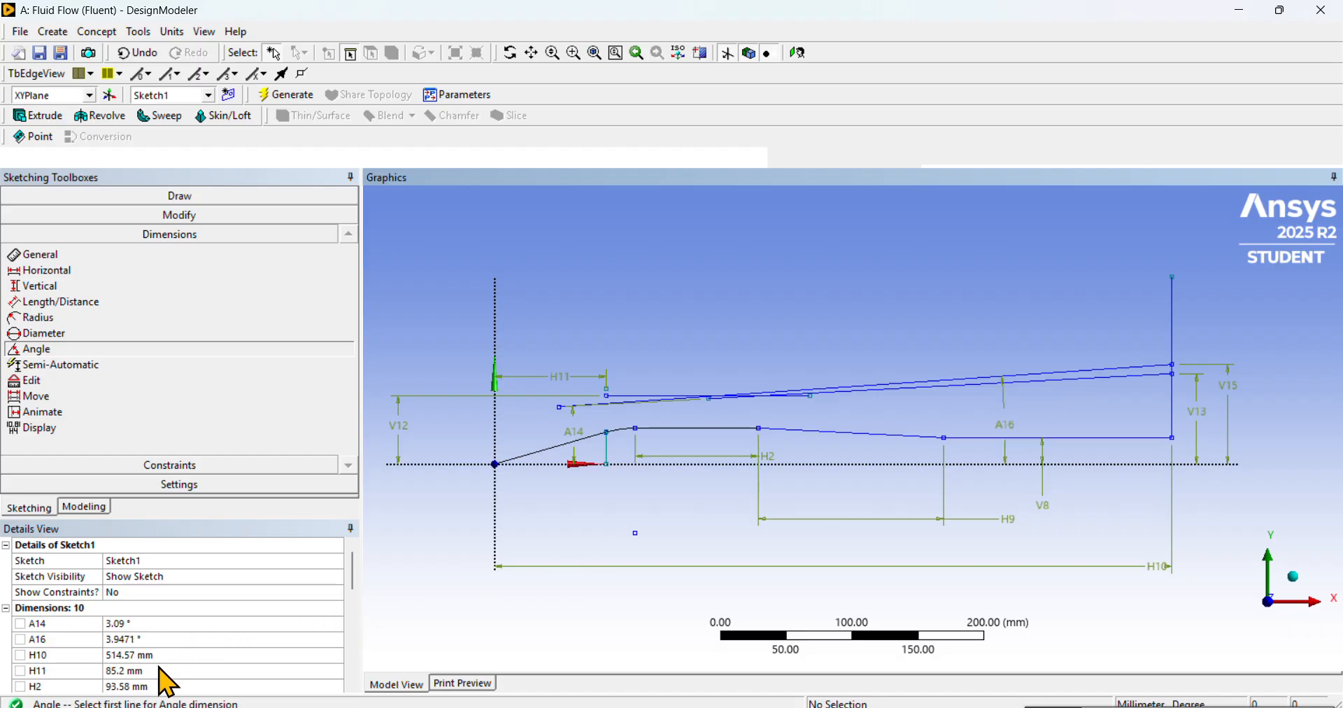
- Set the new sloped line's angle dimension A16 to 3.09°
left_click(165, 639)
type("3")
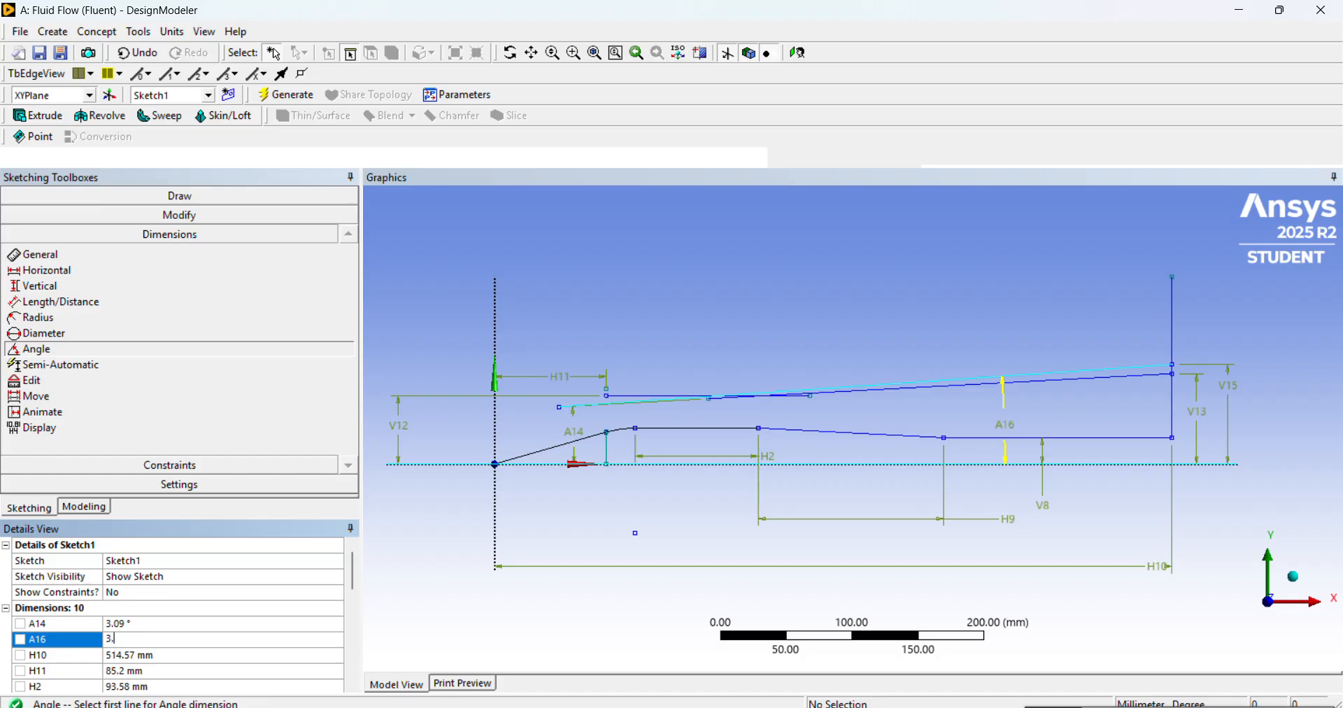
type(".09")
key("Return")
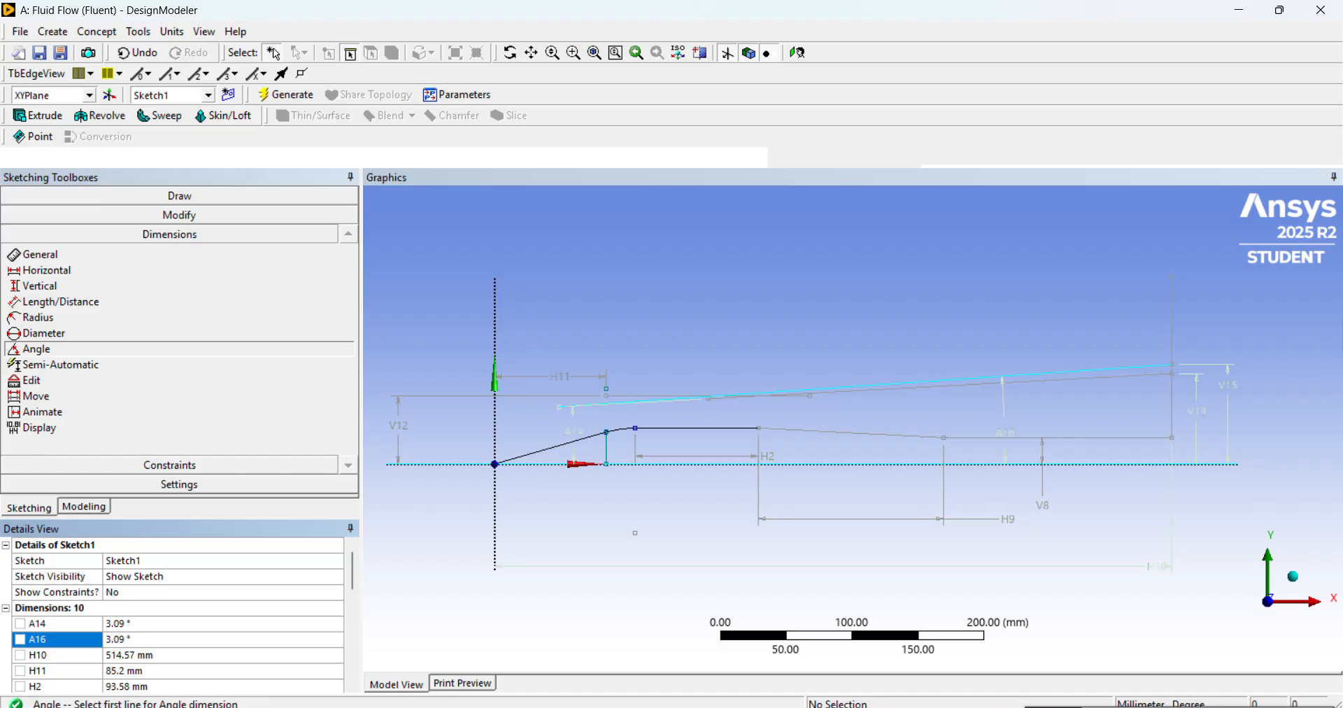
scroll(758, 413, "up", 3)
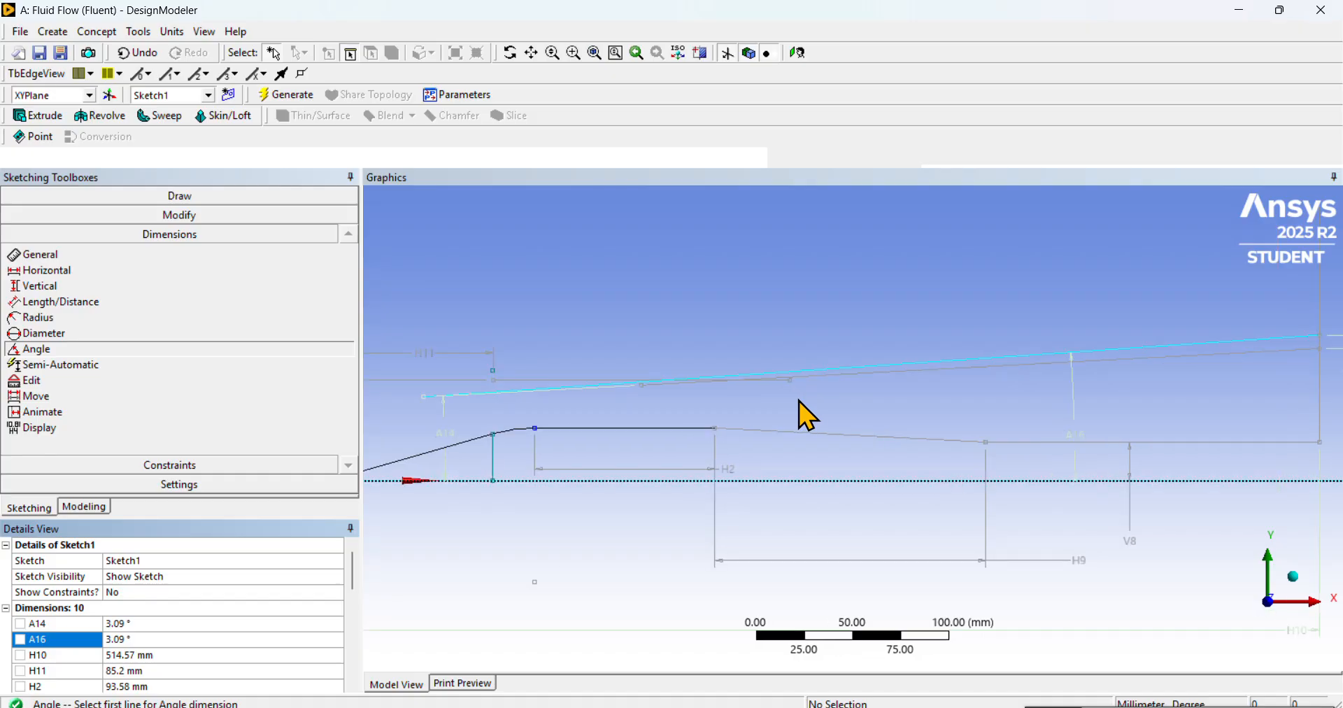
scroll(846, 402, "up", 3)
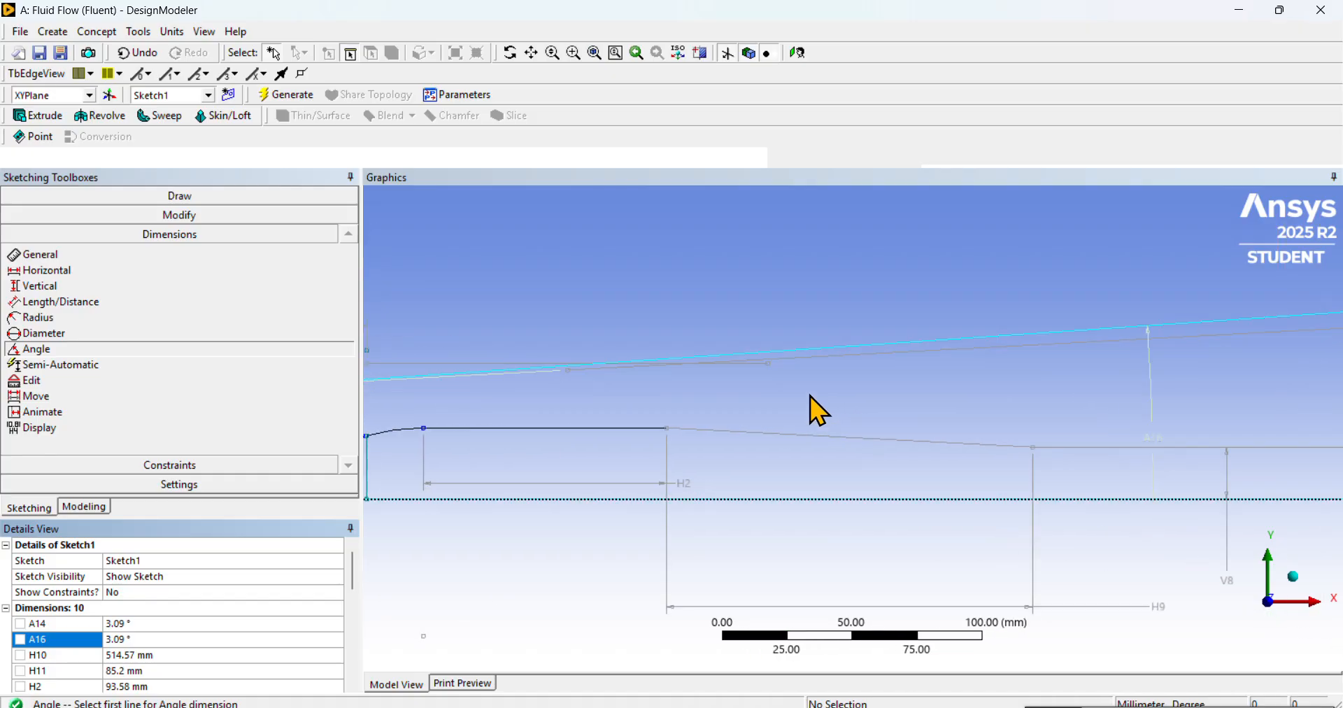
- Examine where the horizontal upper line crosses the sloped wall lines, selecting the horizontal line and the lower sloped line
scroll(807, 397, "down", 2)
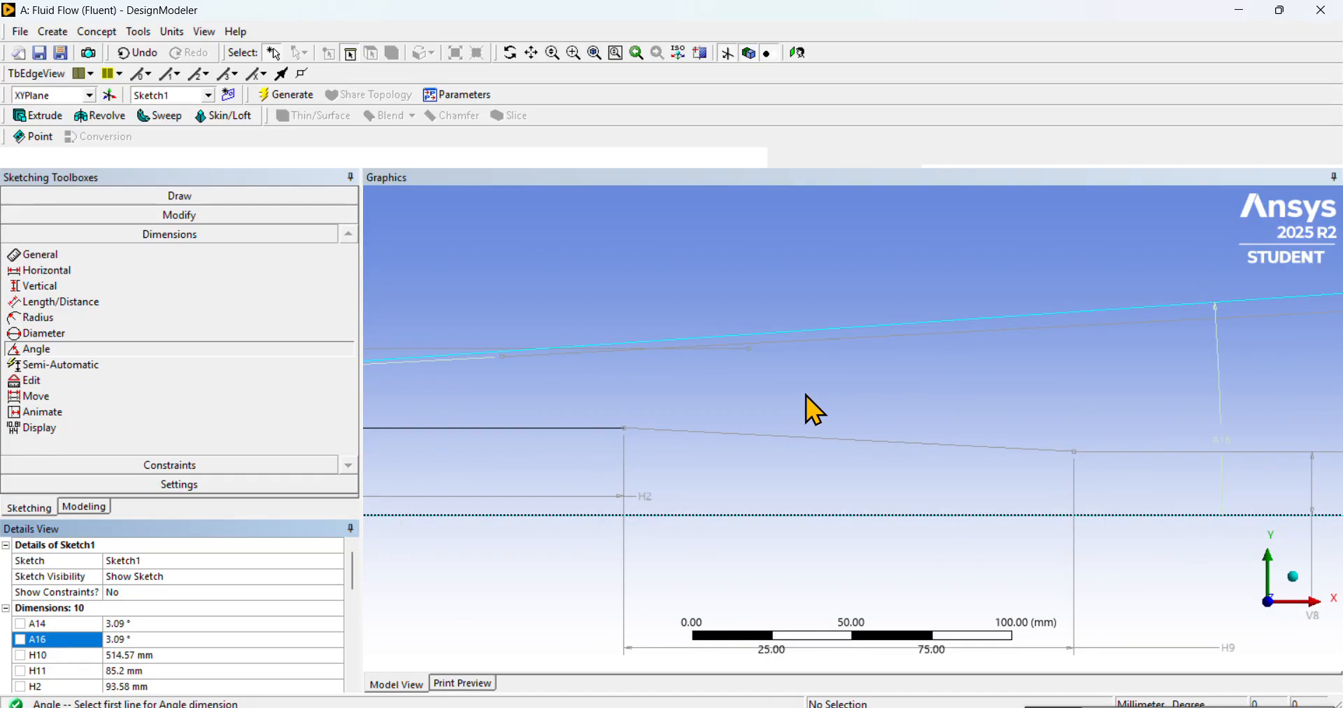
scroll(807, 400, "up", 1)
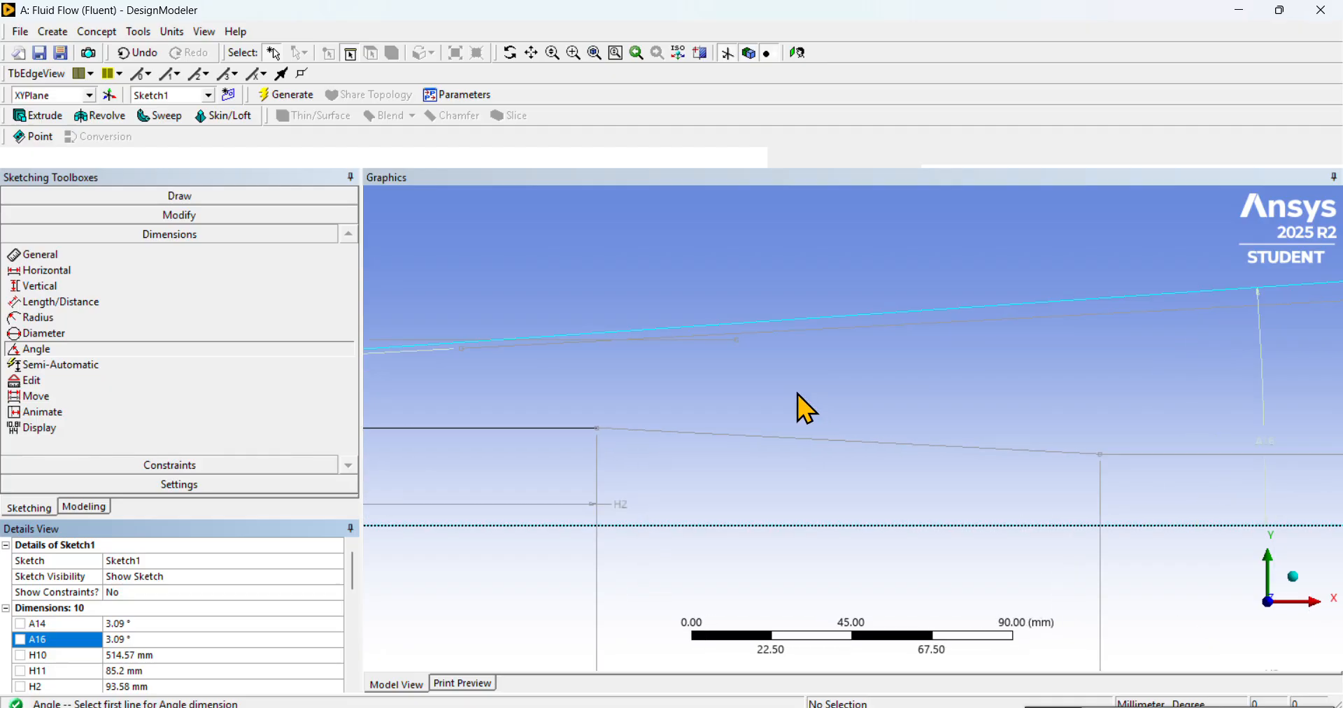
left_click(531, 52)
left_click_drag(678, 276, 963, 274)
key("Escape")
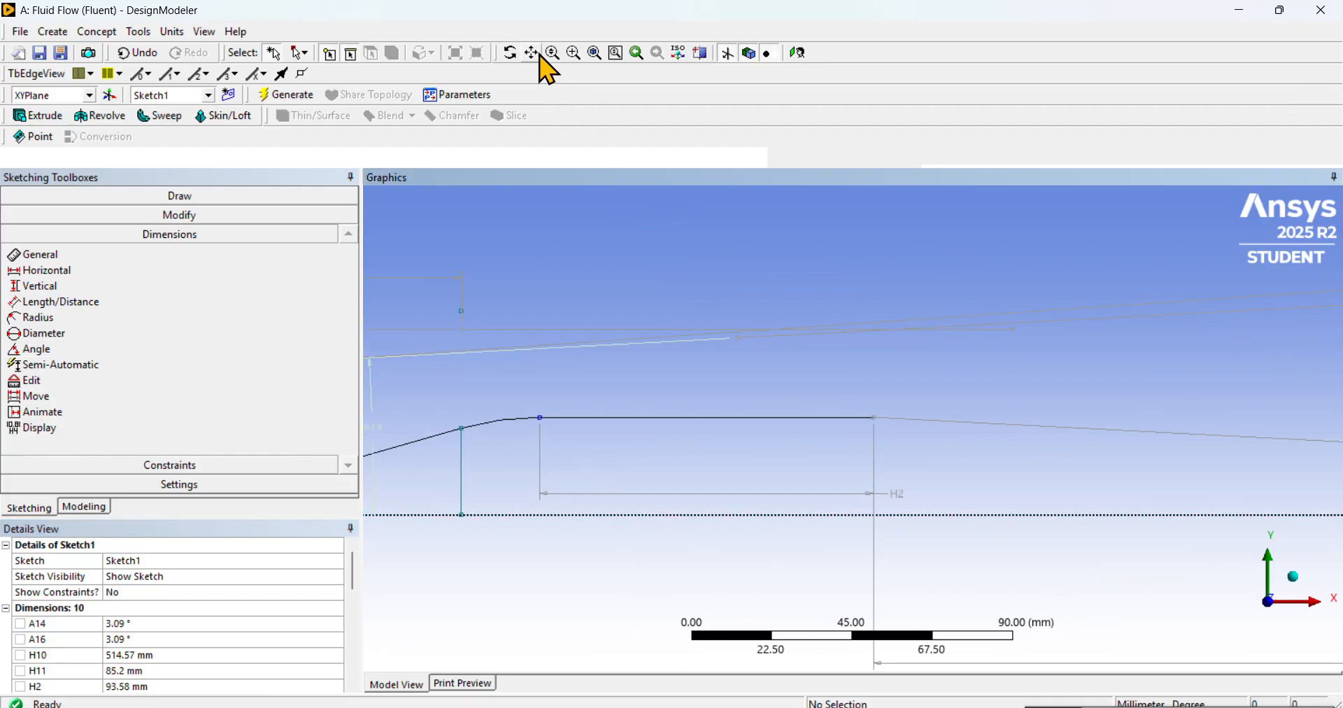
scroll(866, 338, "down", 1)
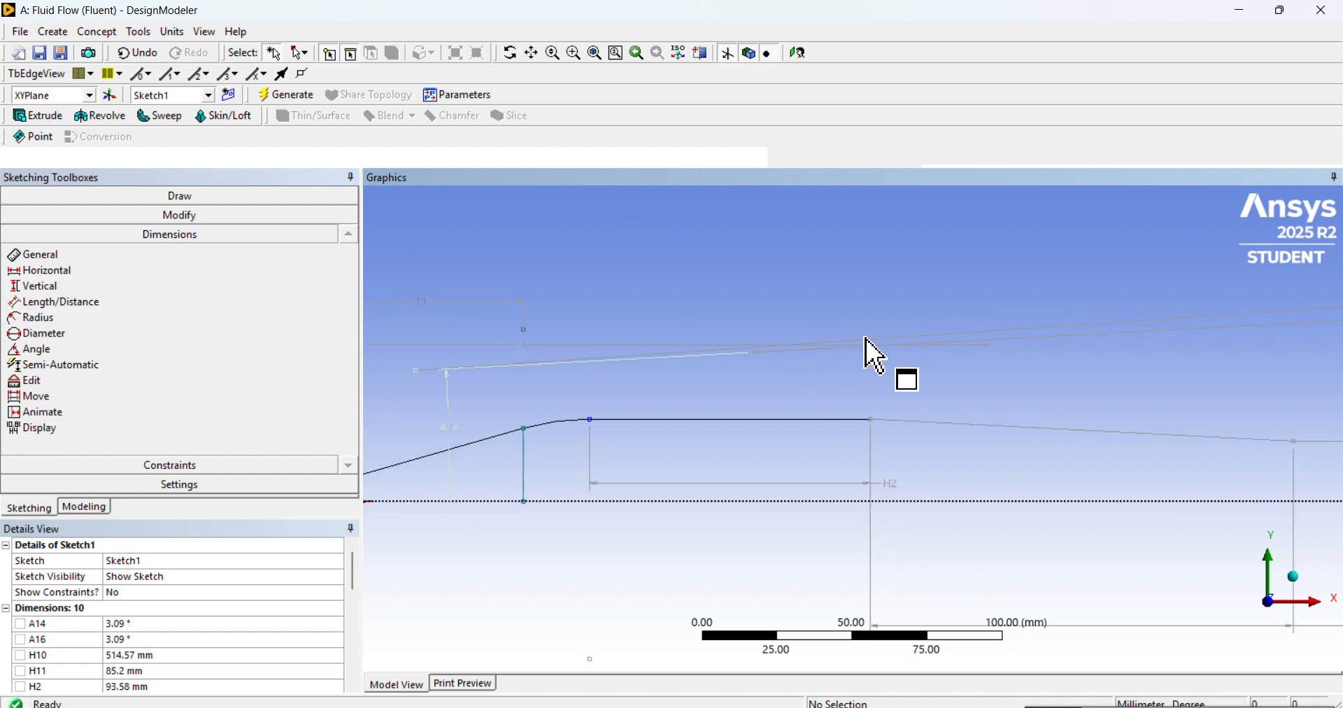
scroll(545, 381, "down", 1)
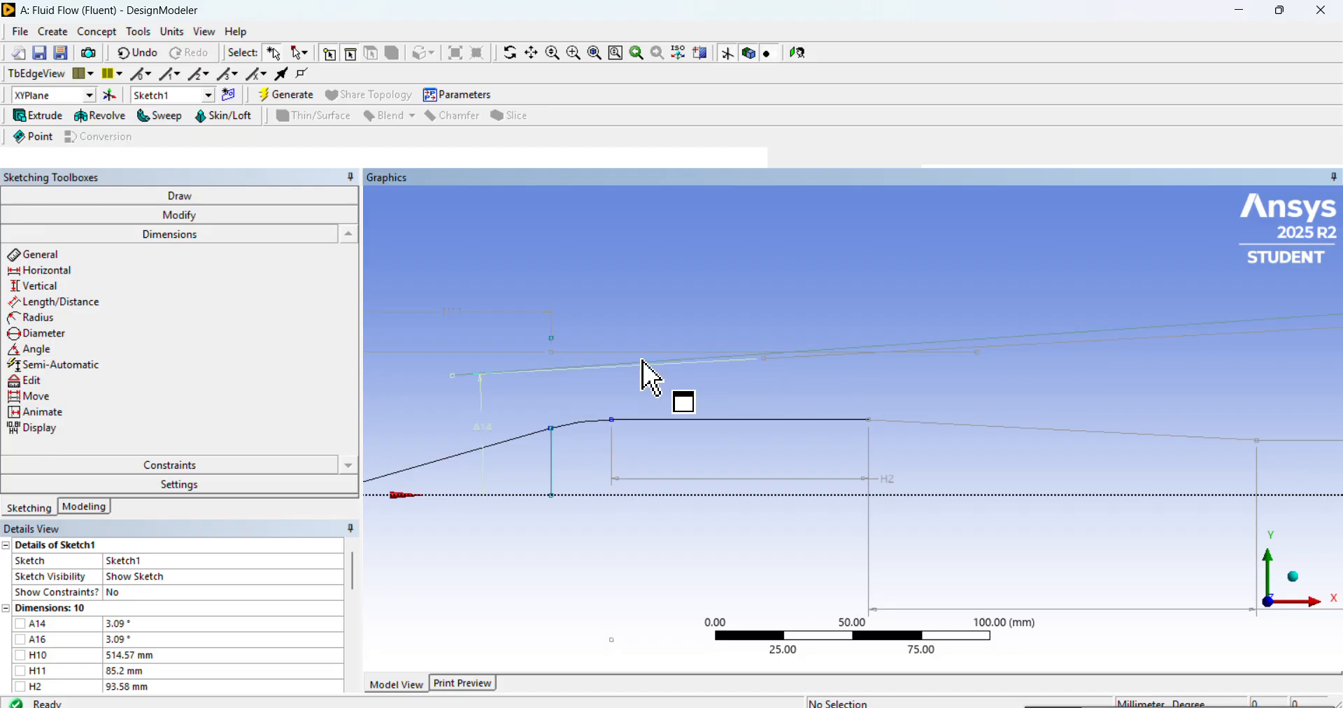
left_click(624, 353)
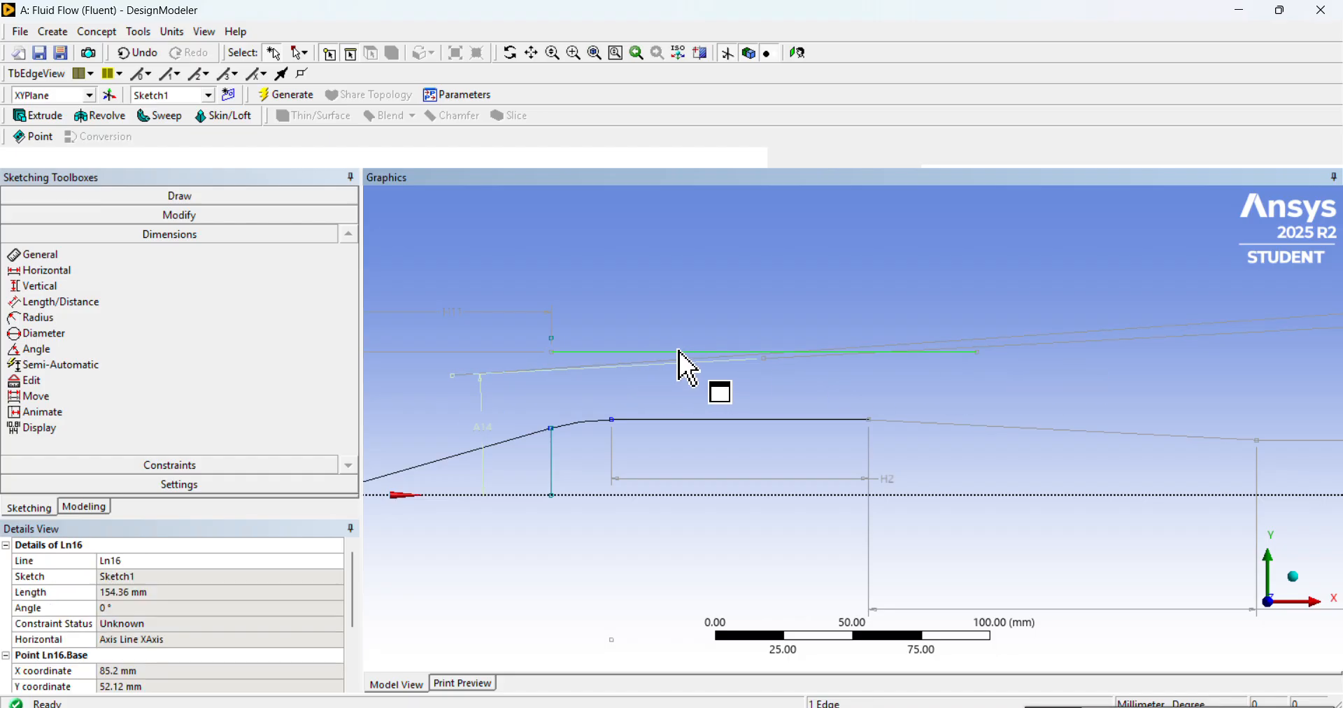
left_click(1072, 343, "ctrl")
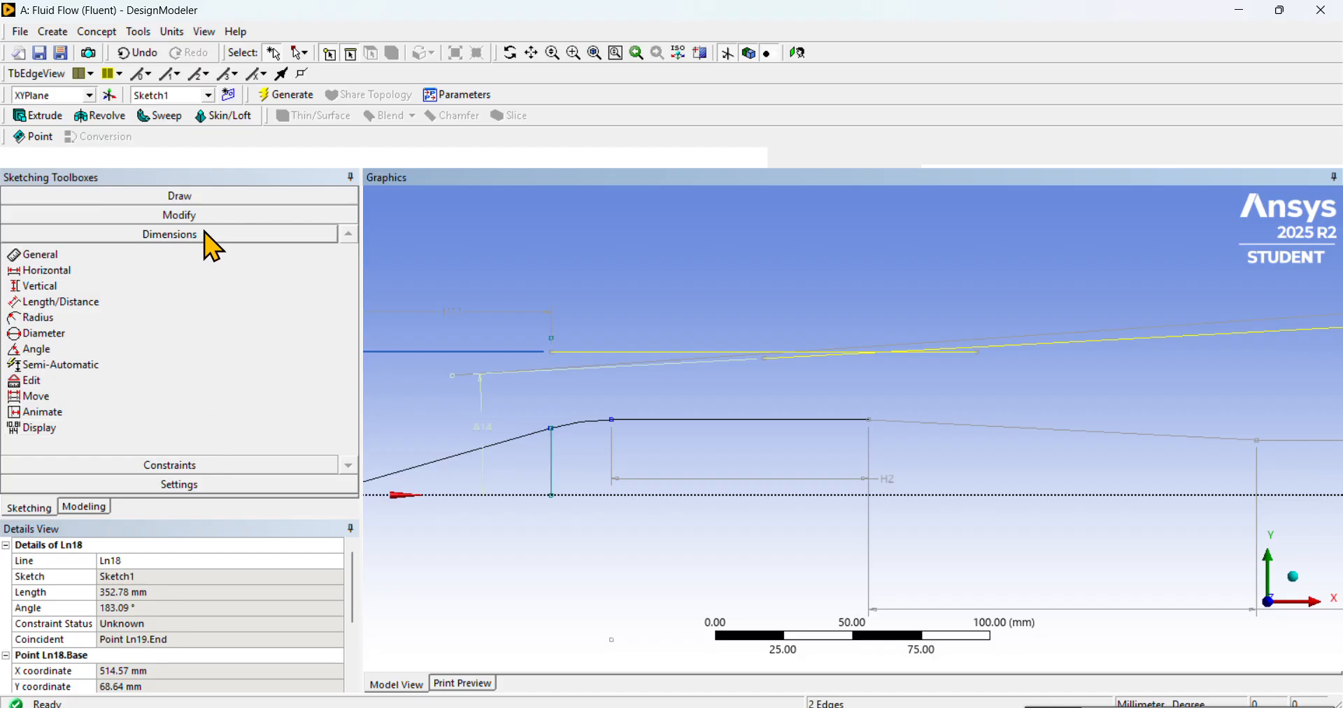
- Trim the free end of the horizontal upper line where it extends past the lower sloped line
left_click(196, 216)
left_click(158, 284)
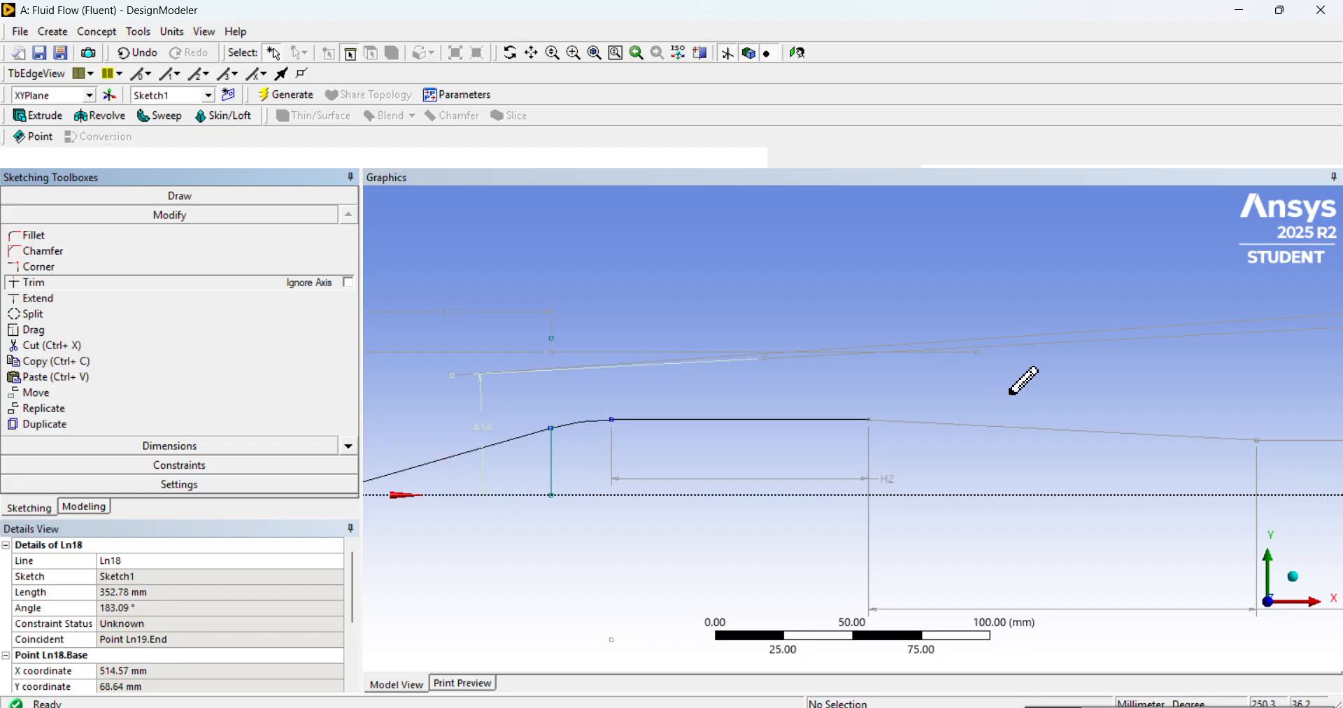
scroll(1025, 382, "up", 2)
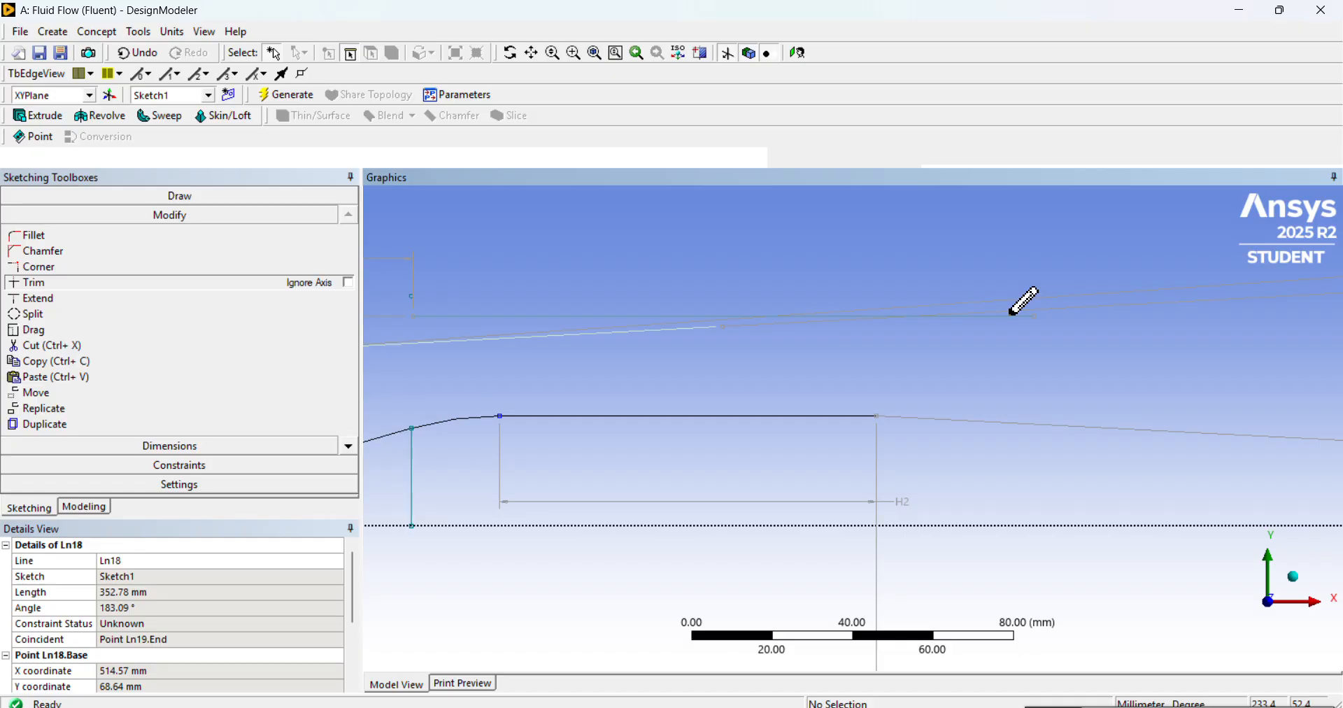
scroll(759, 357, "down", 1)
scroll(759, 357, "up", 2)
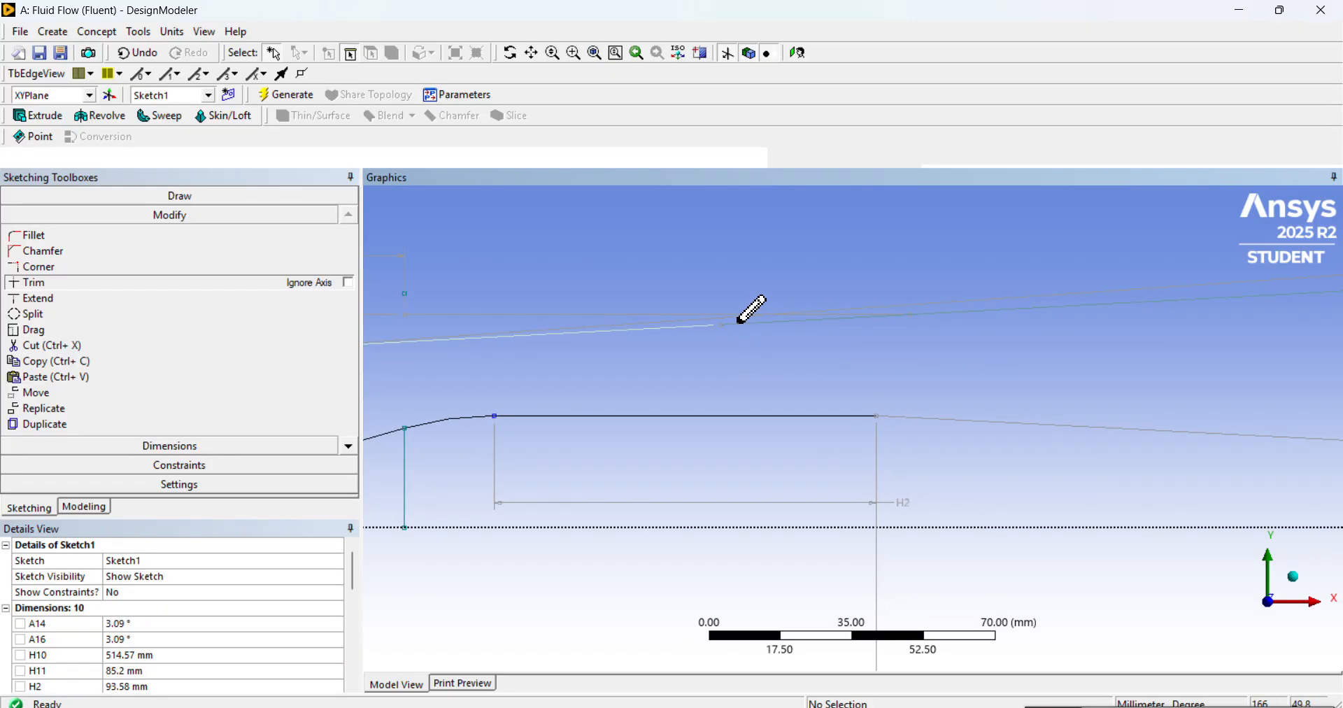
- Trim the leftover segments of the lower sloped line and the horizontal line around their crossing
scroll(741, 322, "down", 2)
scroll(835, 370, "up", 1)
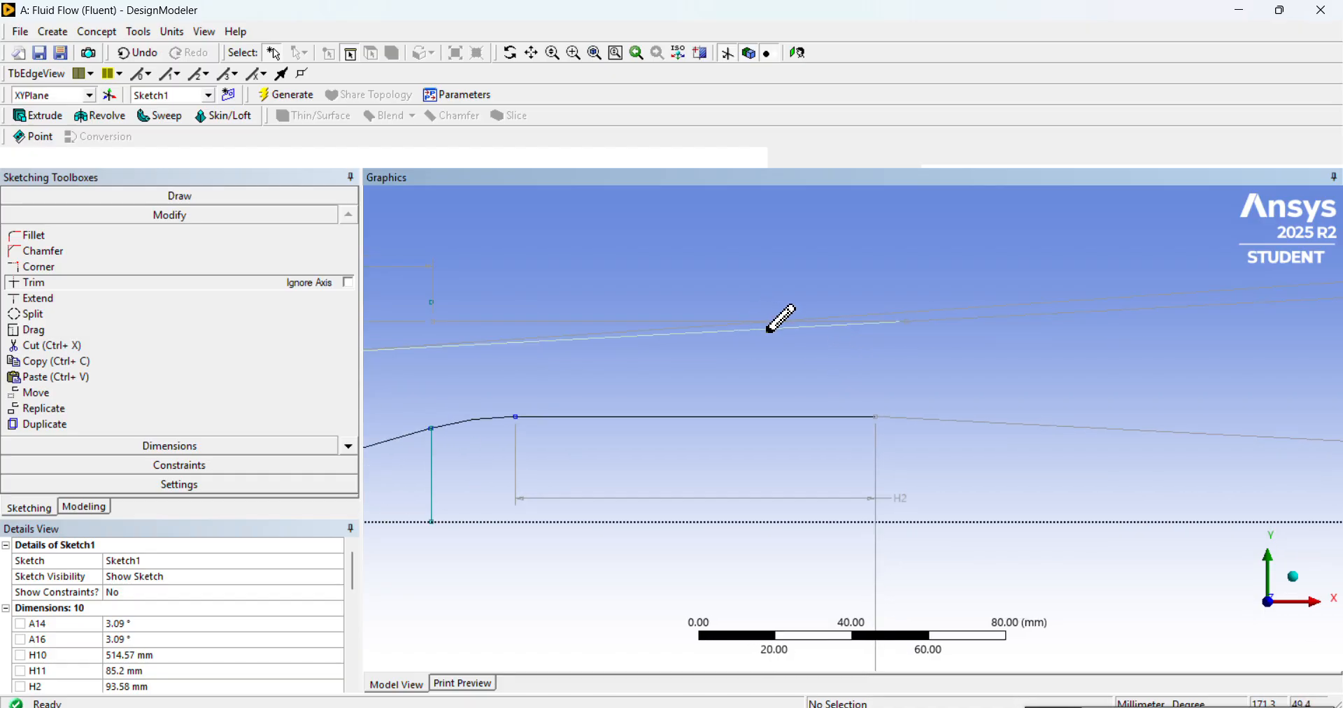
scroll(764, 366, "down", 2)
scroll(779, 312, "up", 3)
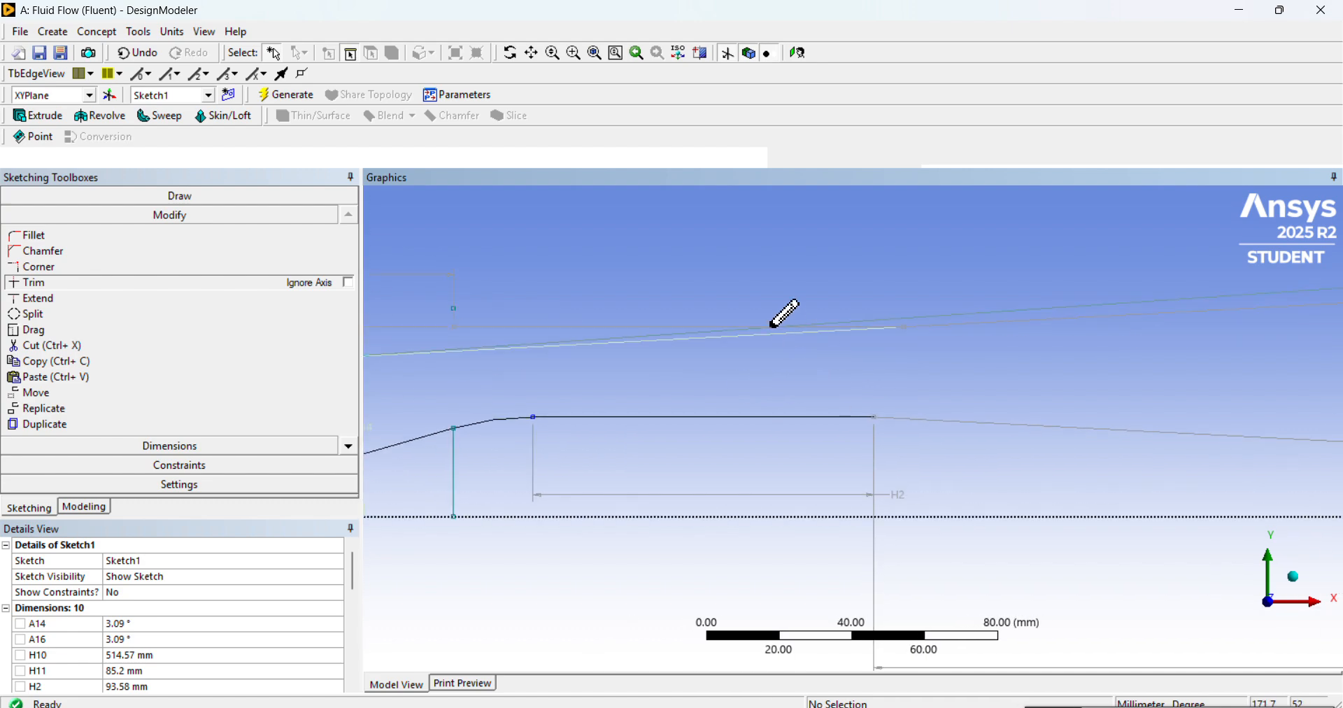
scroll(833, 301, "down", 3)
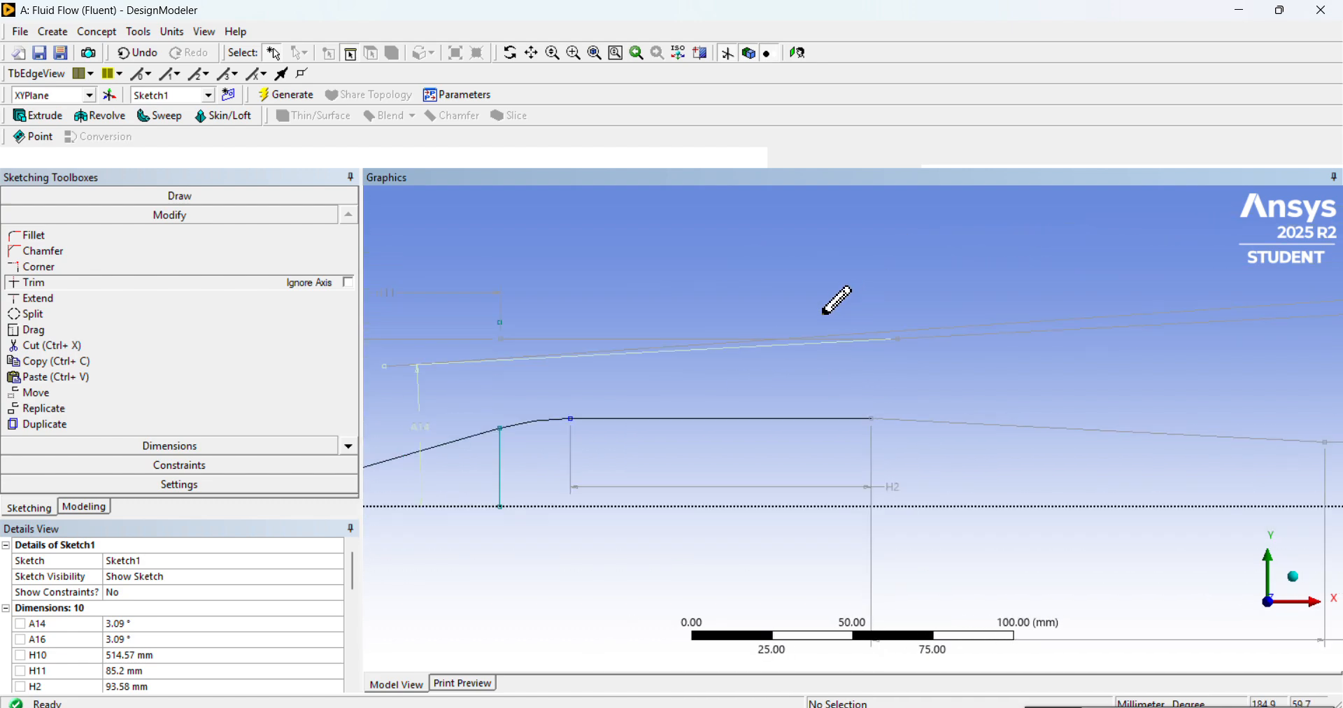
scroll(765, 347, "up", 2)
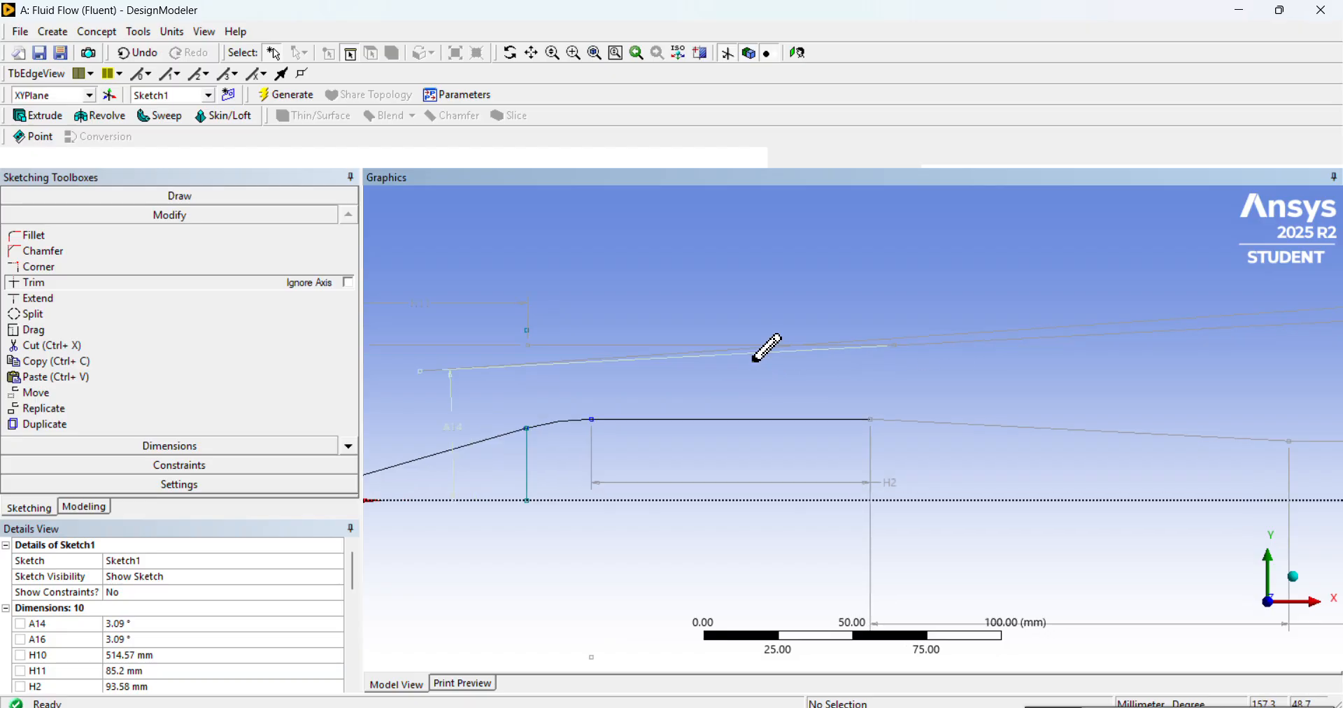
scroll(1075, 334, "down", 2)
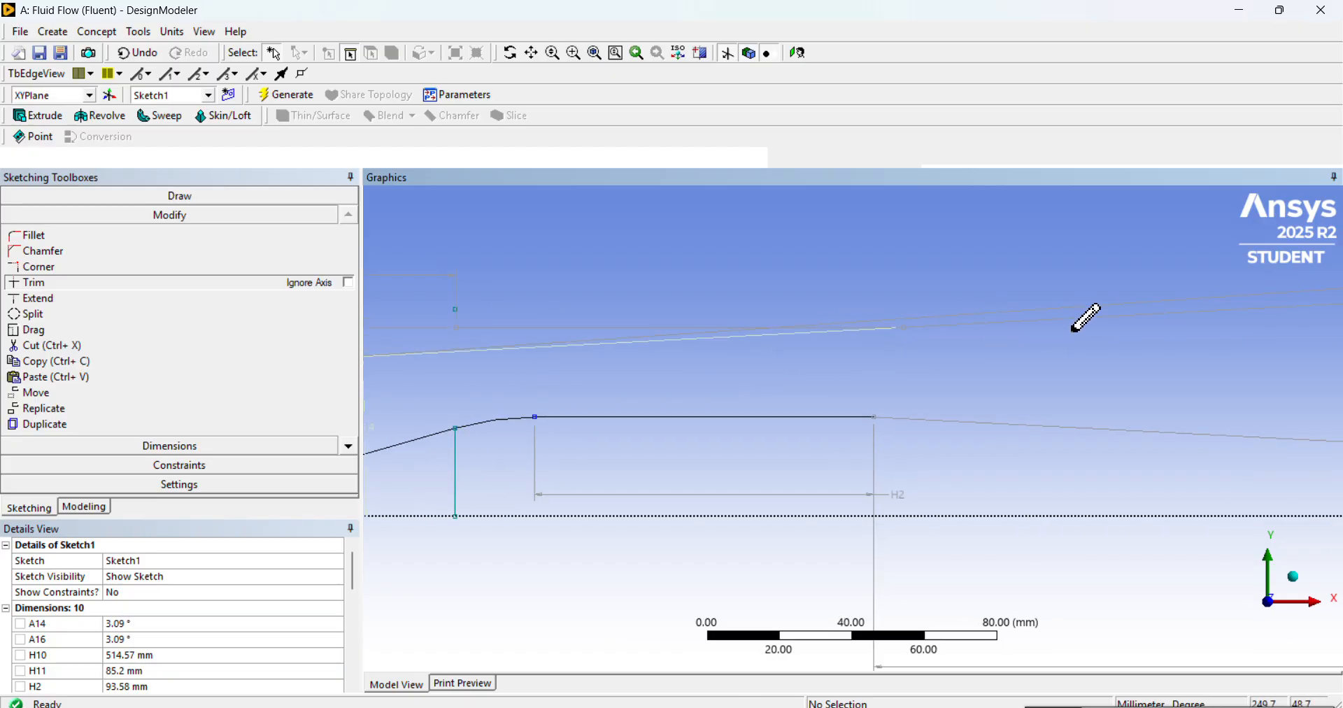
scroll(1007, 366, "down", 1)
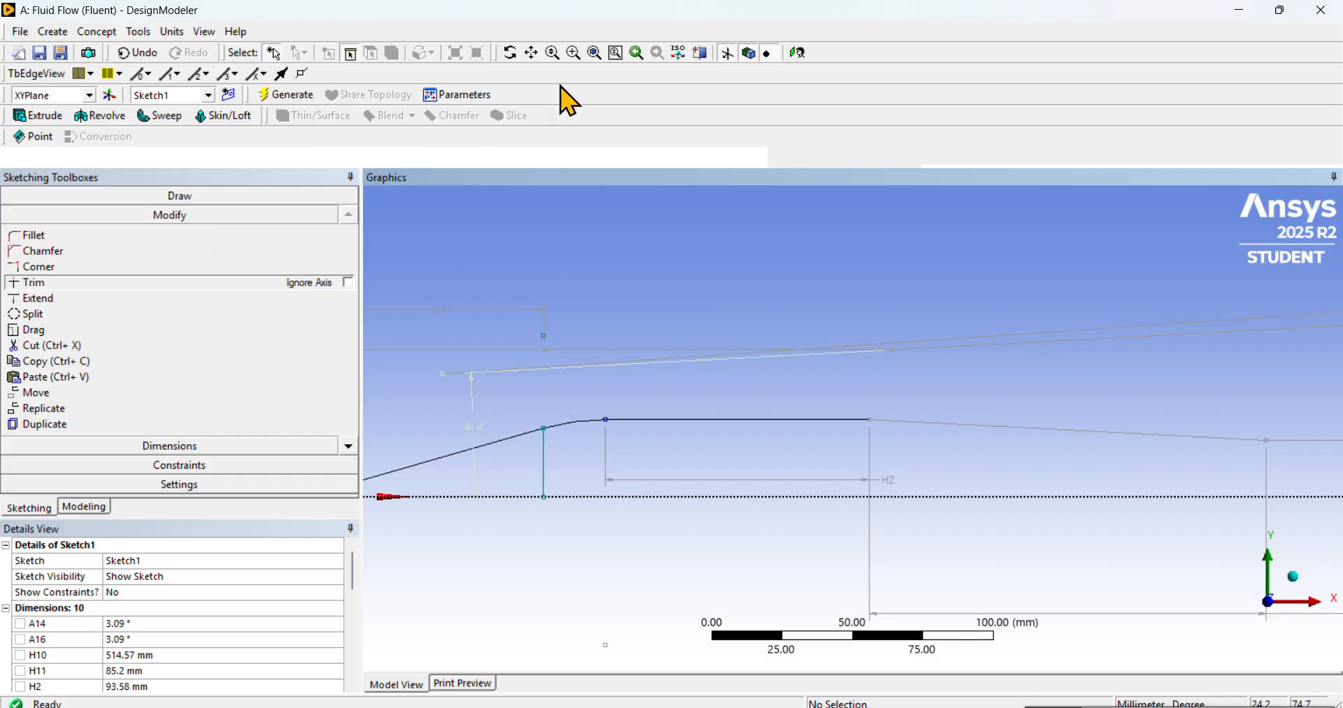
scroll(571, 29, "up", 2)
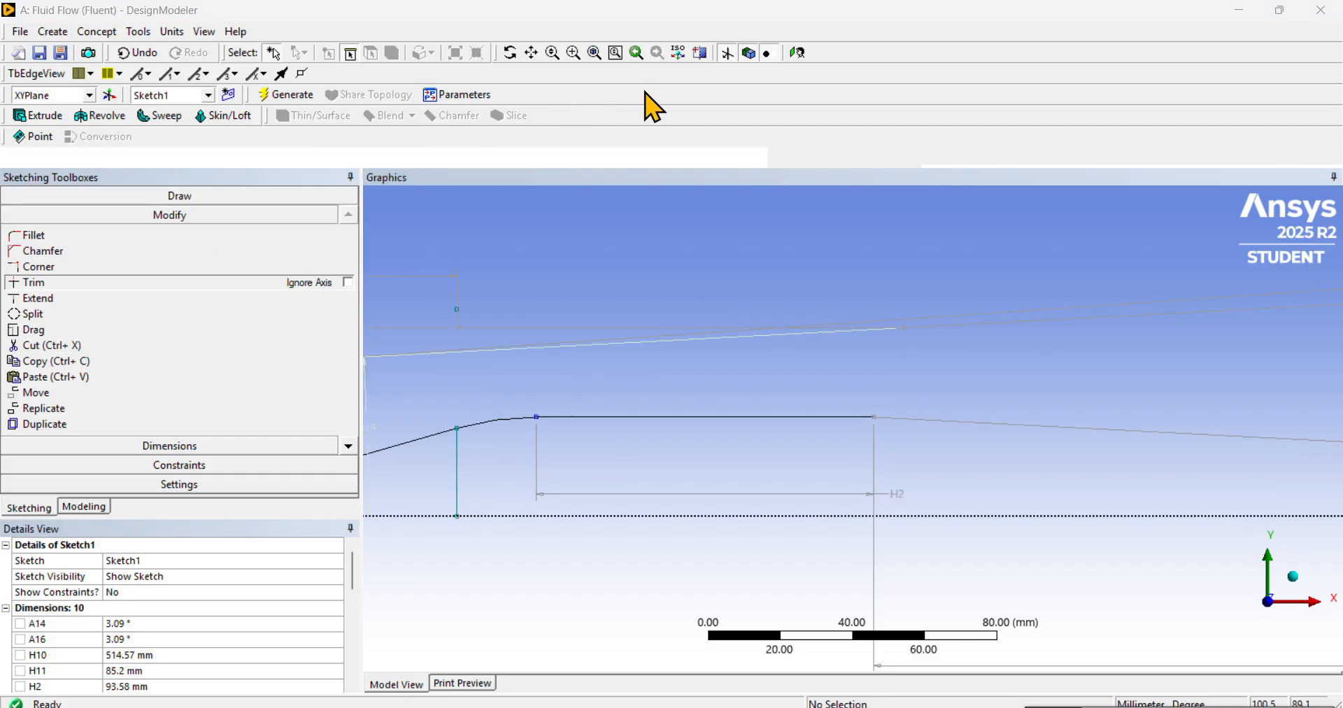
- Draw a vertical line about 8 mm long from the lower sloped line's start near x 209 mm up across the upper sloped line
left_click(204, 197)
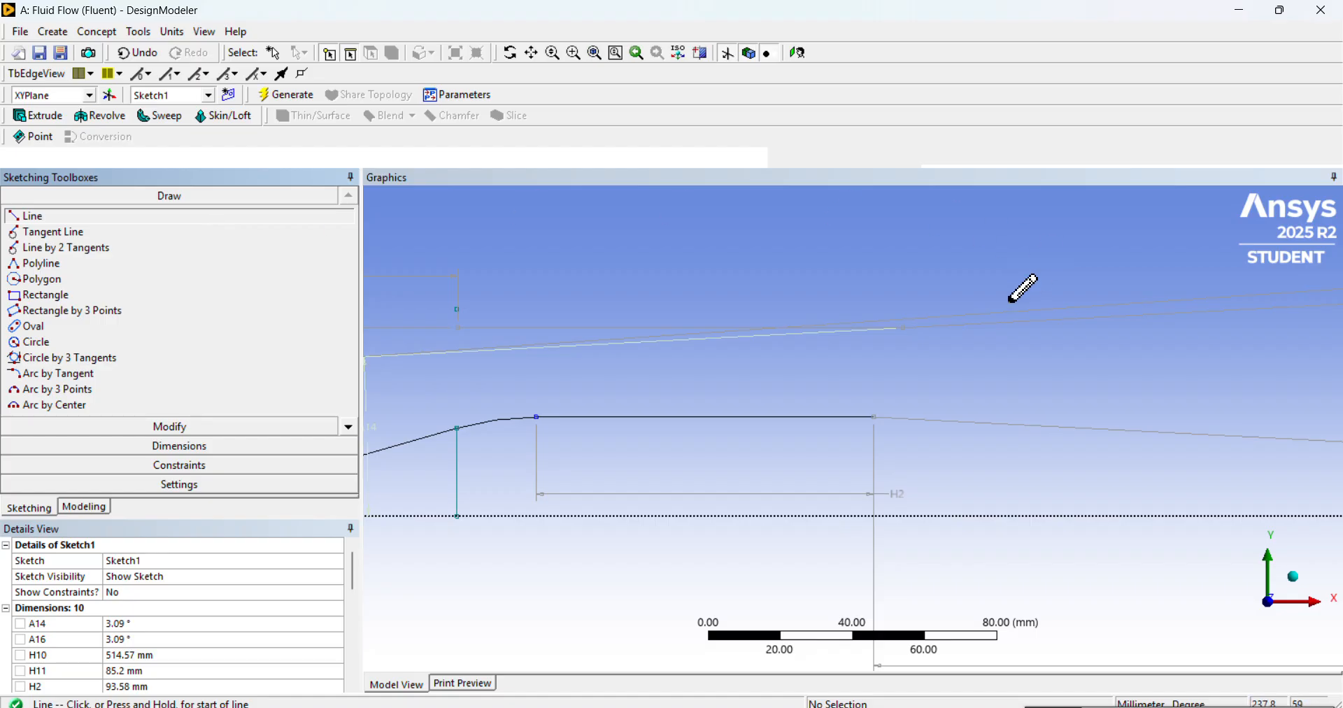
scroll(944, 338, "up", 1)
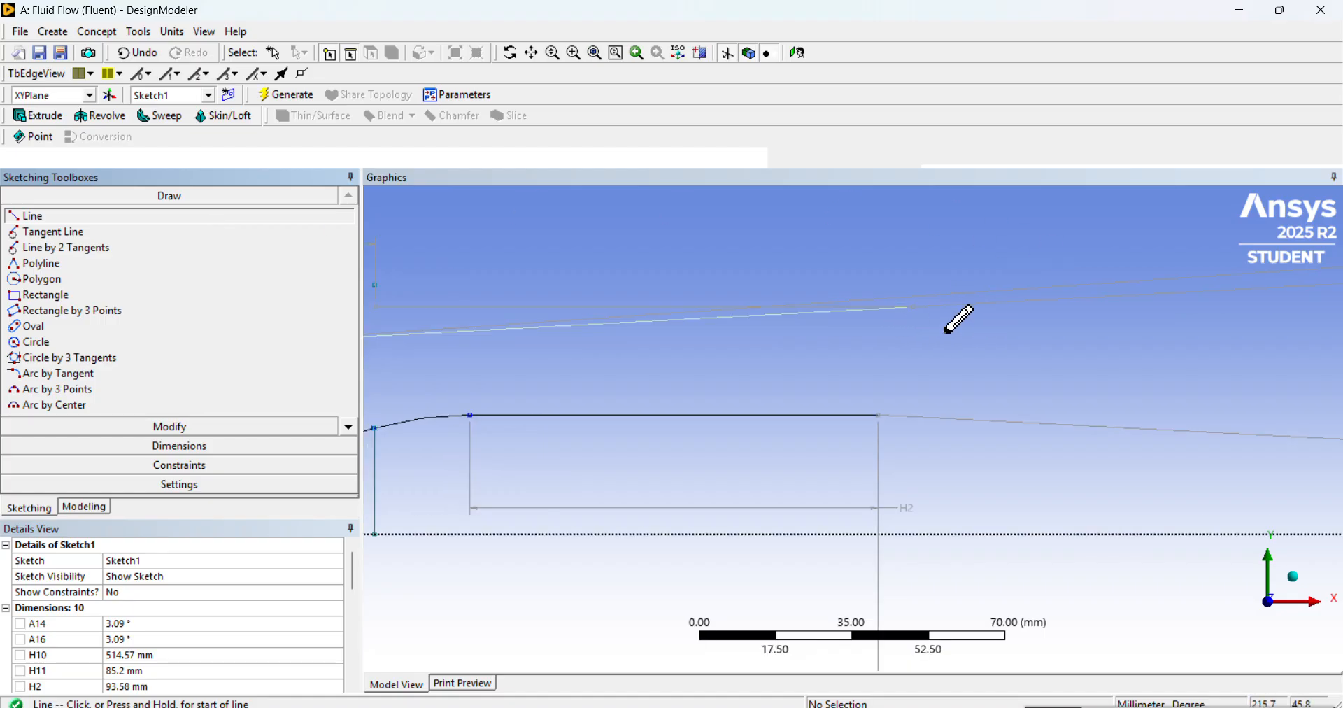
scroll(948, 330, "up", 2)
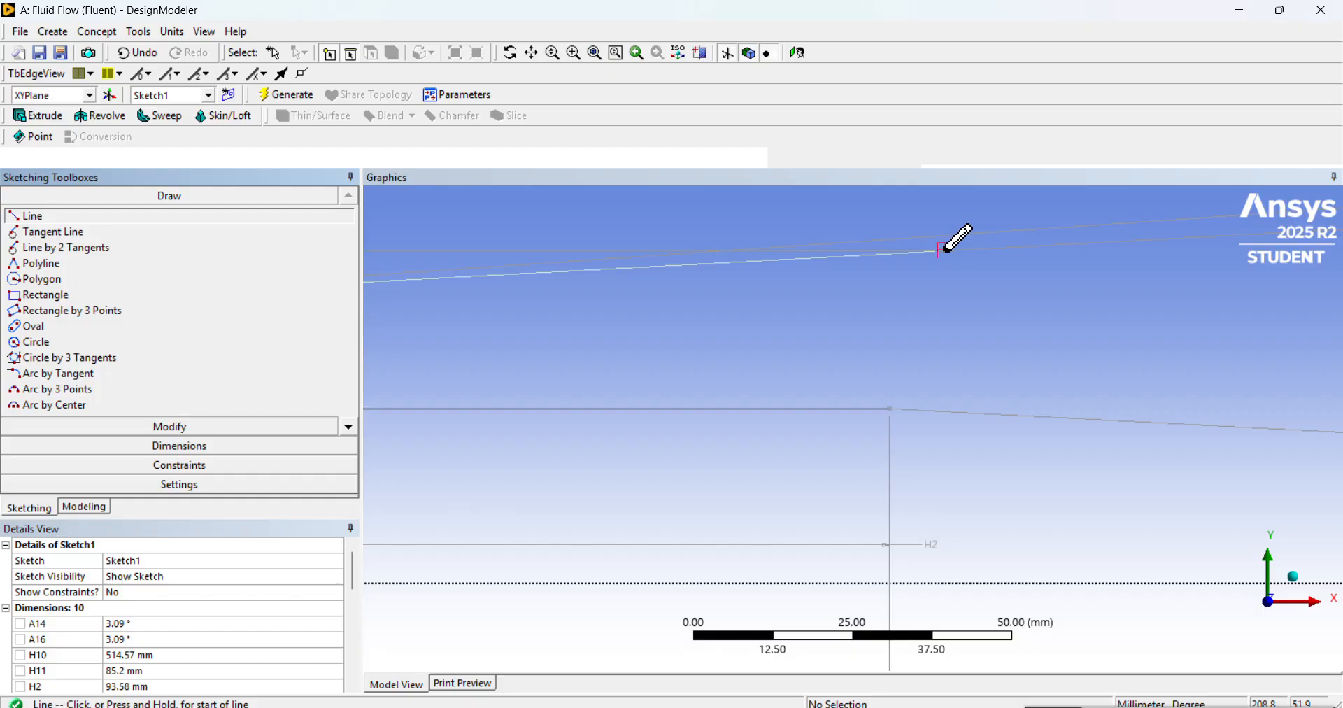
left_click(943, 250)
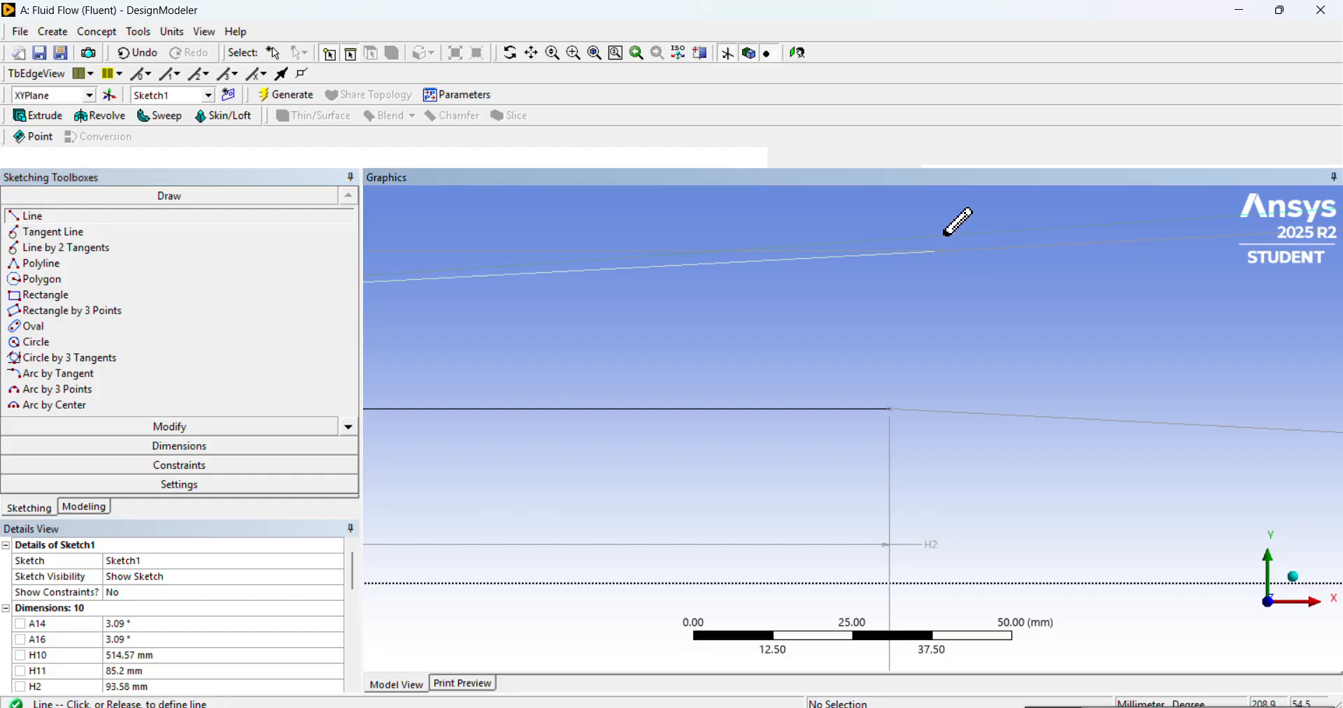
left_click(943, 197)
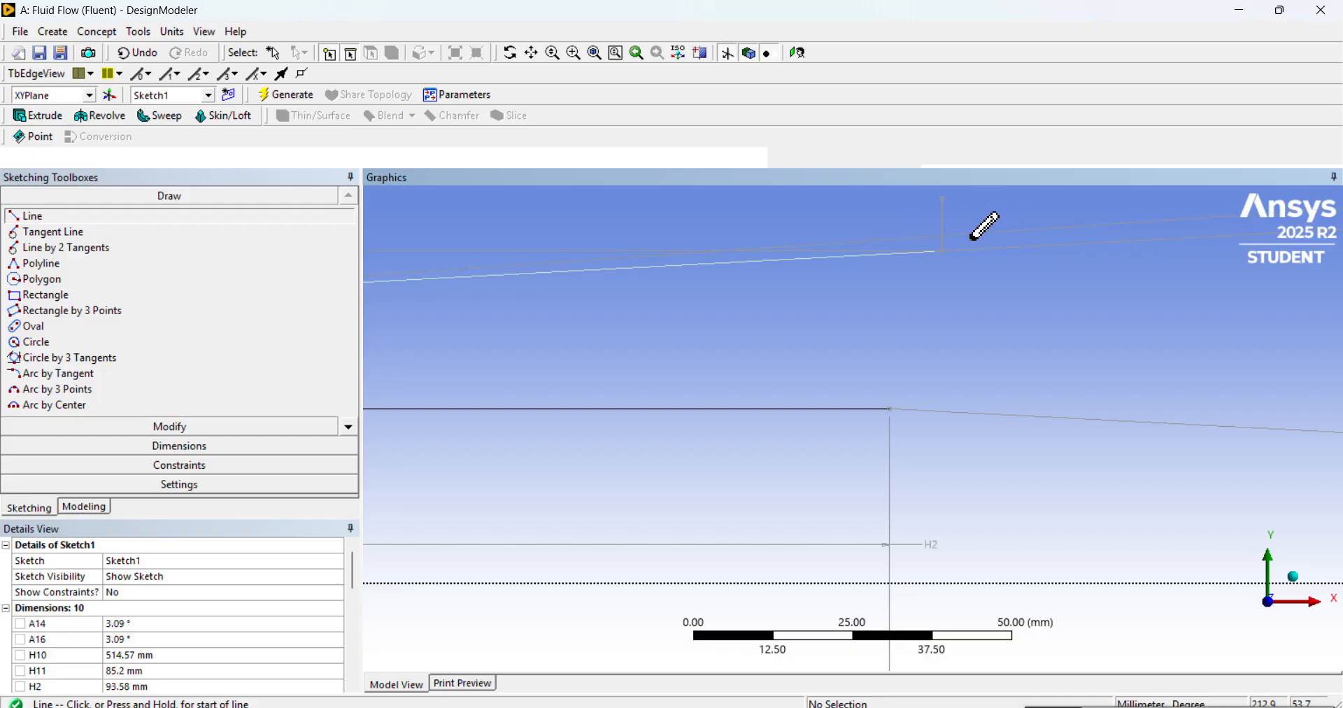
- Trim the upper sloped line's segment between the horizontal line's end and the short vertical line
left_click(156, 427)
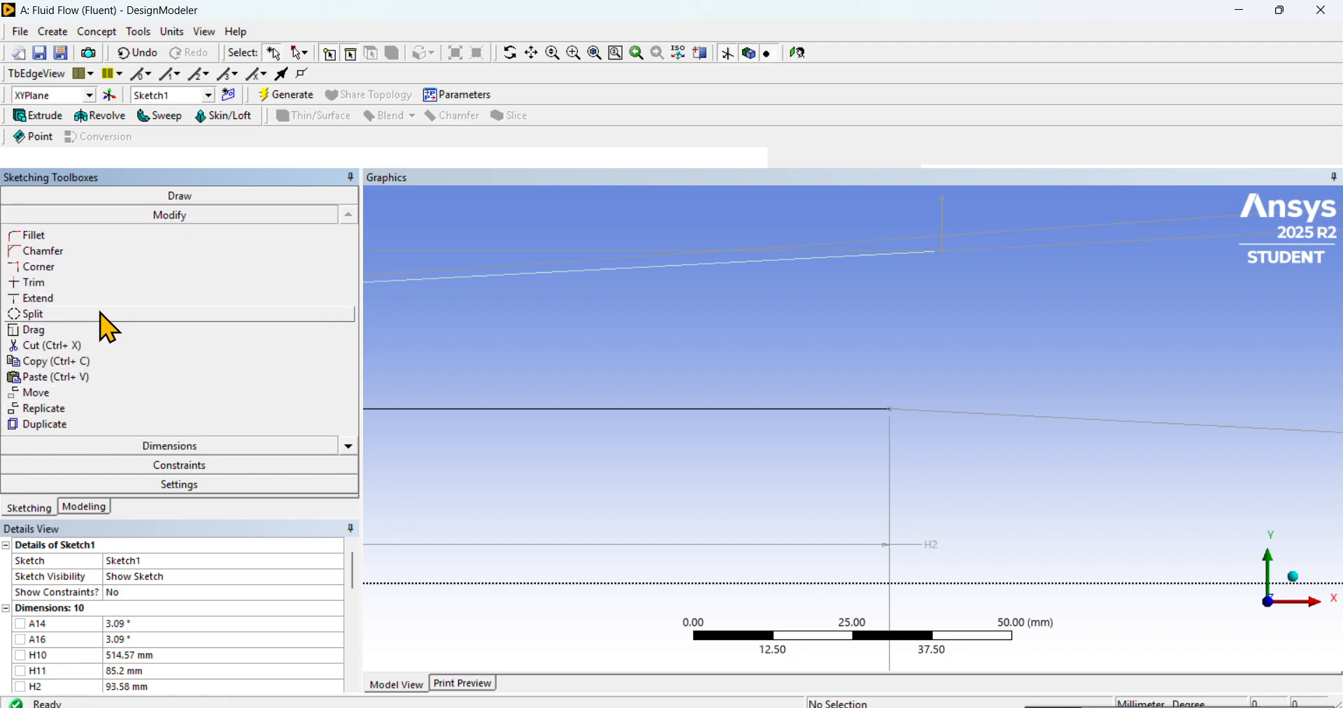
left_click(100, 284)
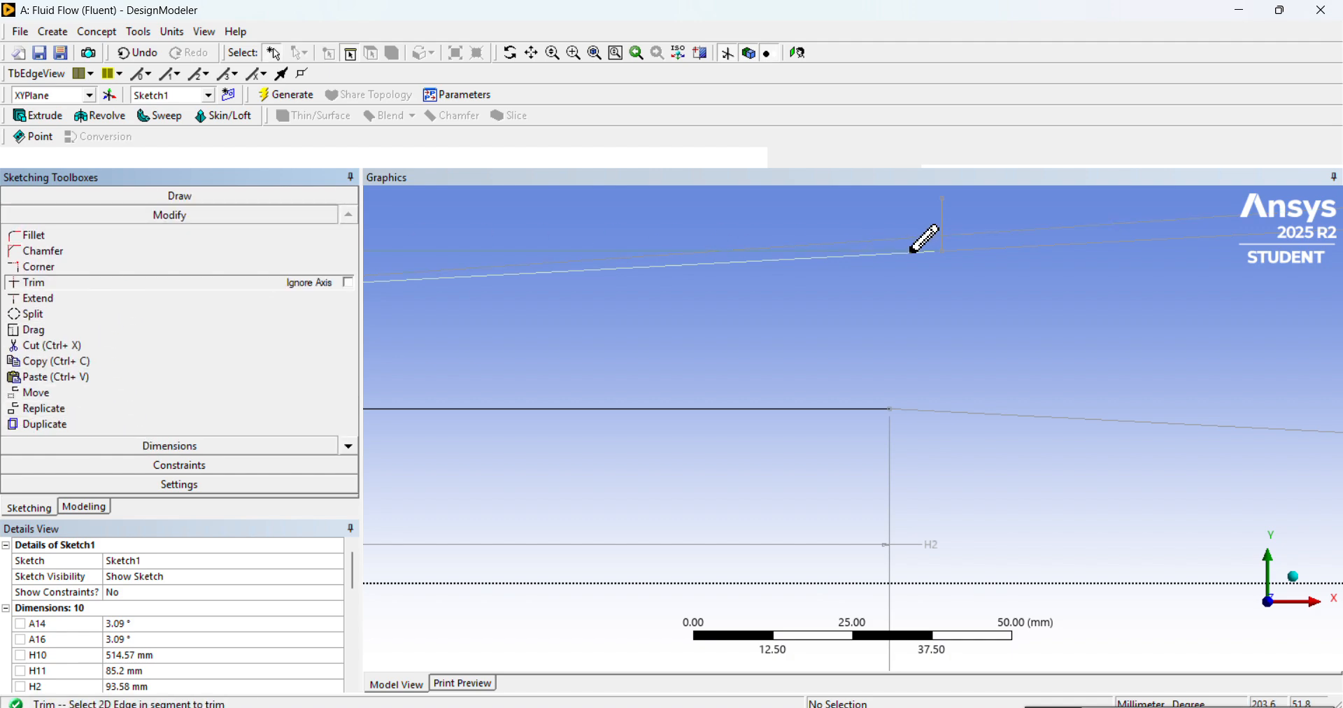
scroll(912, 250, "down", 2)
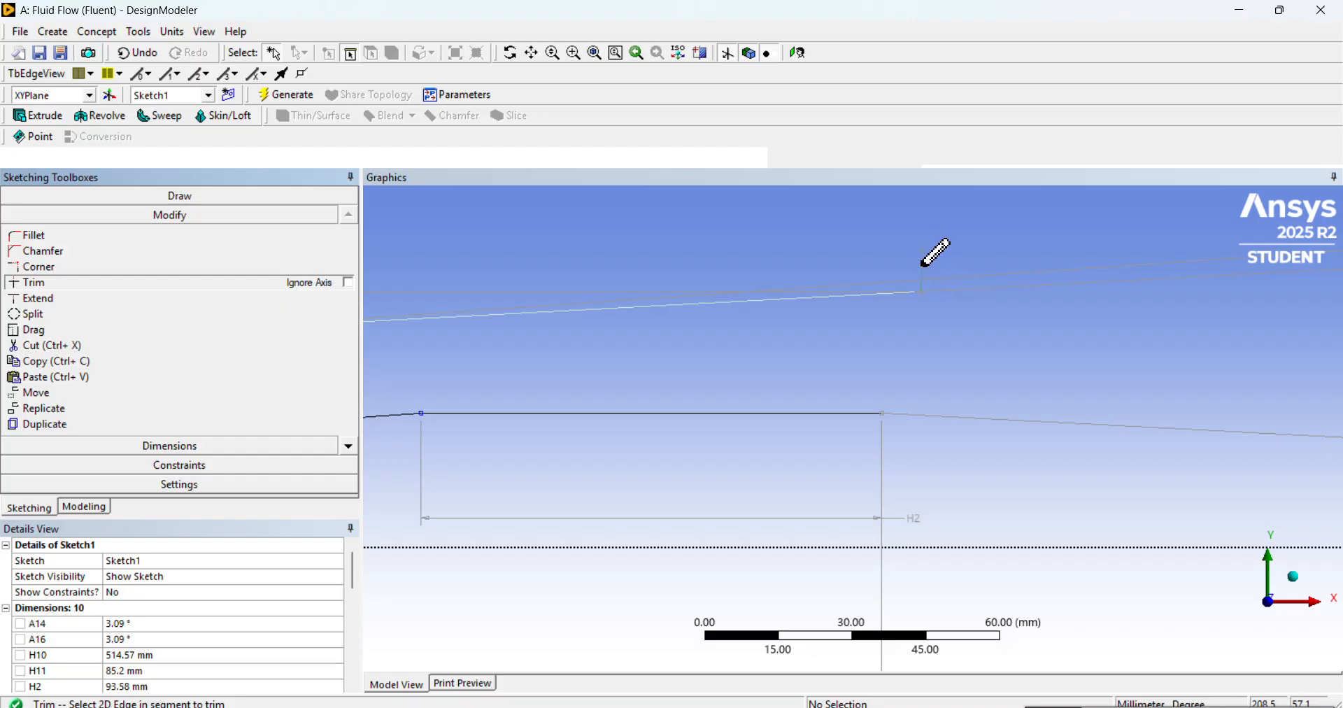
scroll(1103, 255, "down", 3)
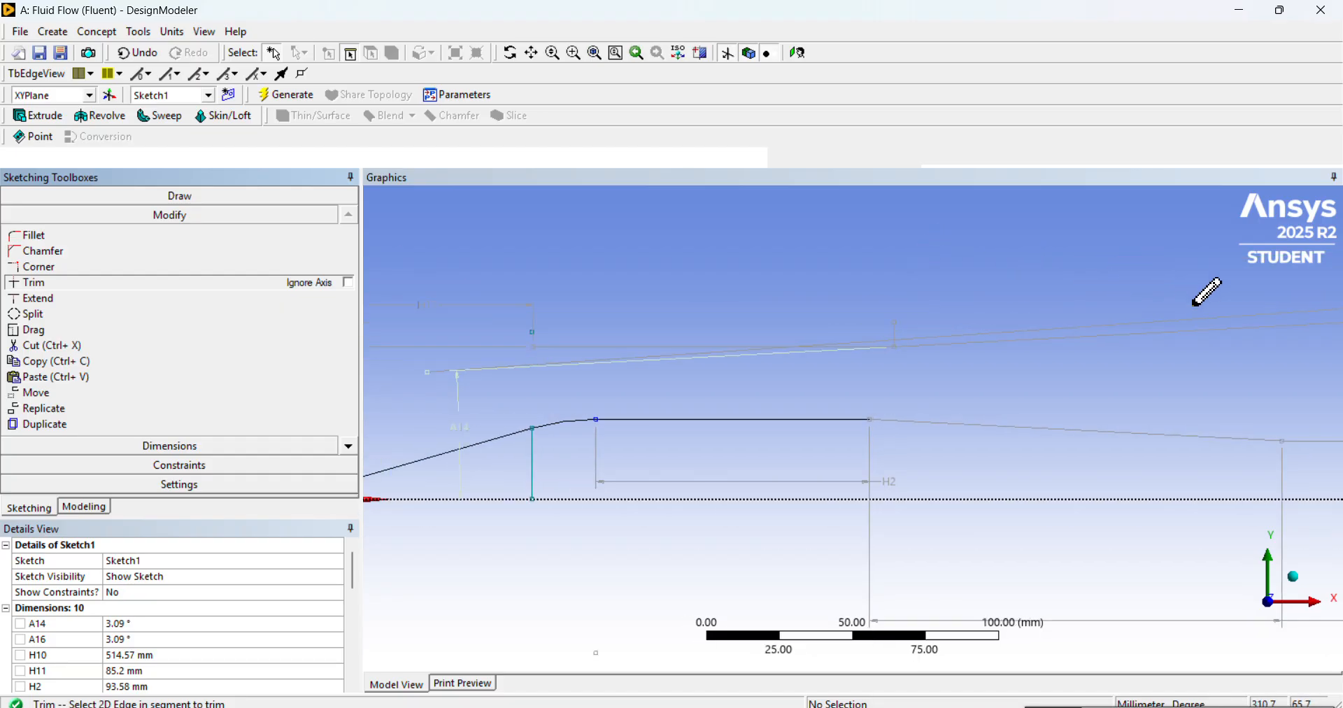
scroll(1048, 346, "down", 1)
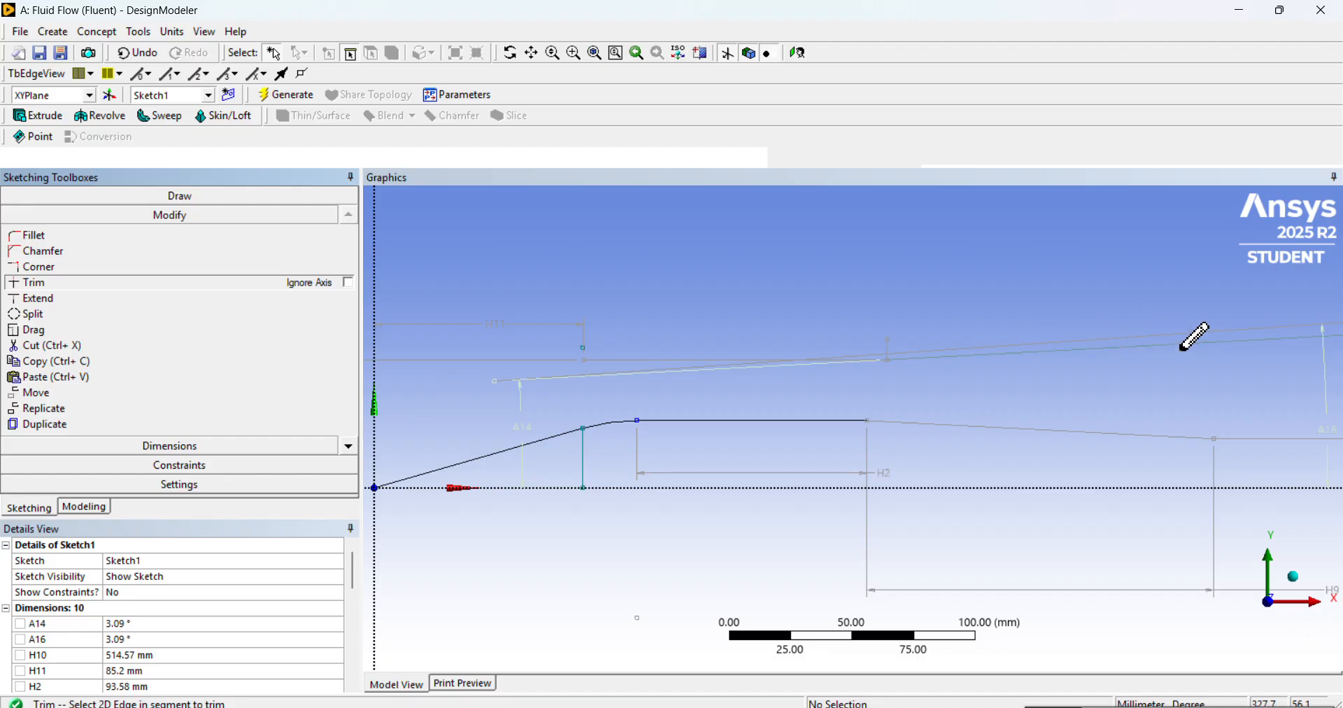
scroll(959, 373, "up", 3)
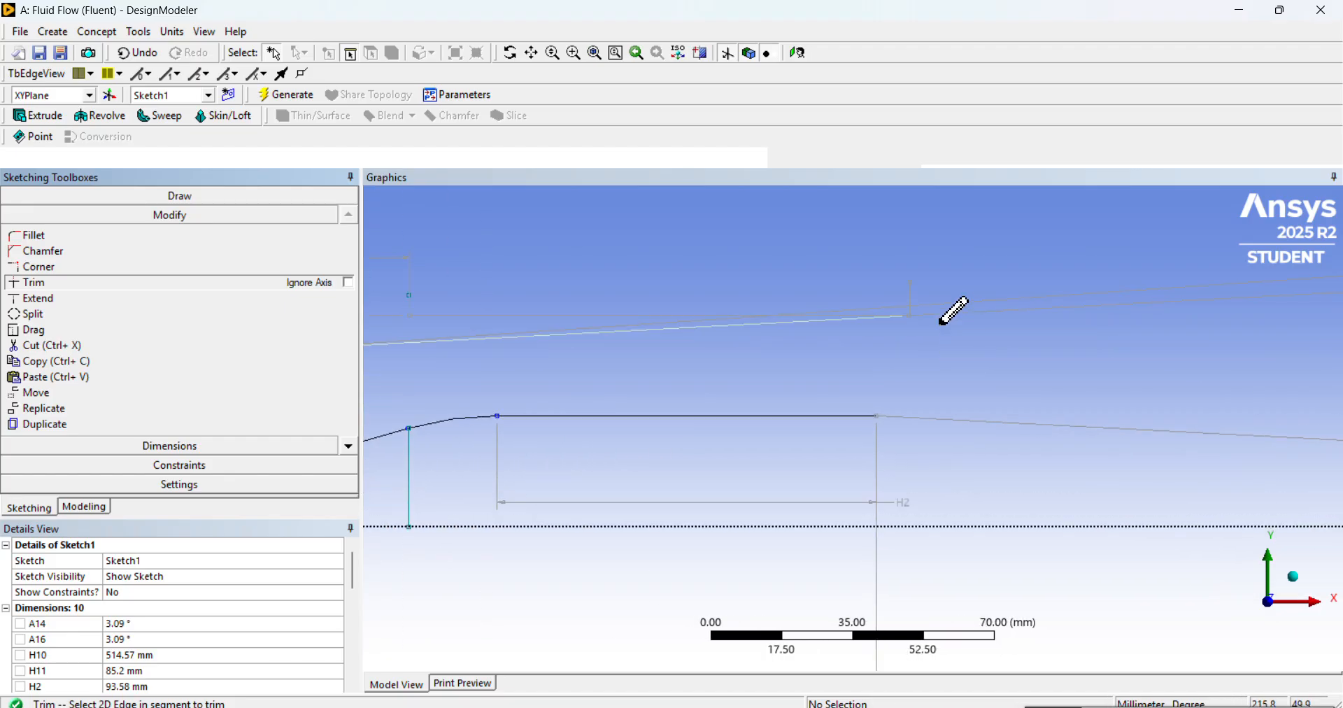
scroll(958, 294, "up", 4)
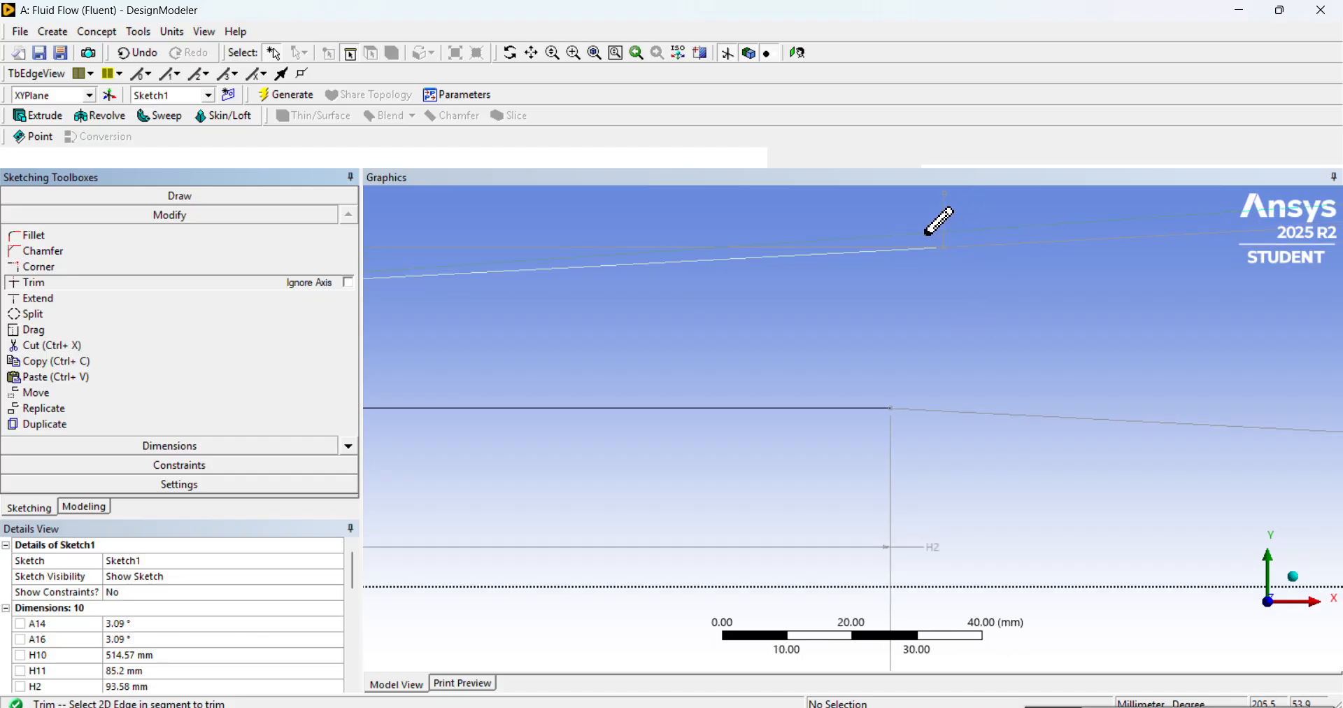
scroll(704, 300, "down", 4)
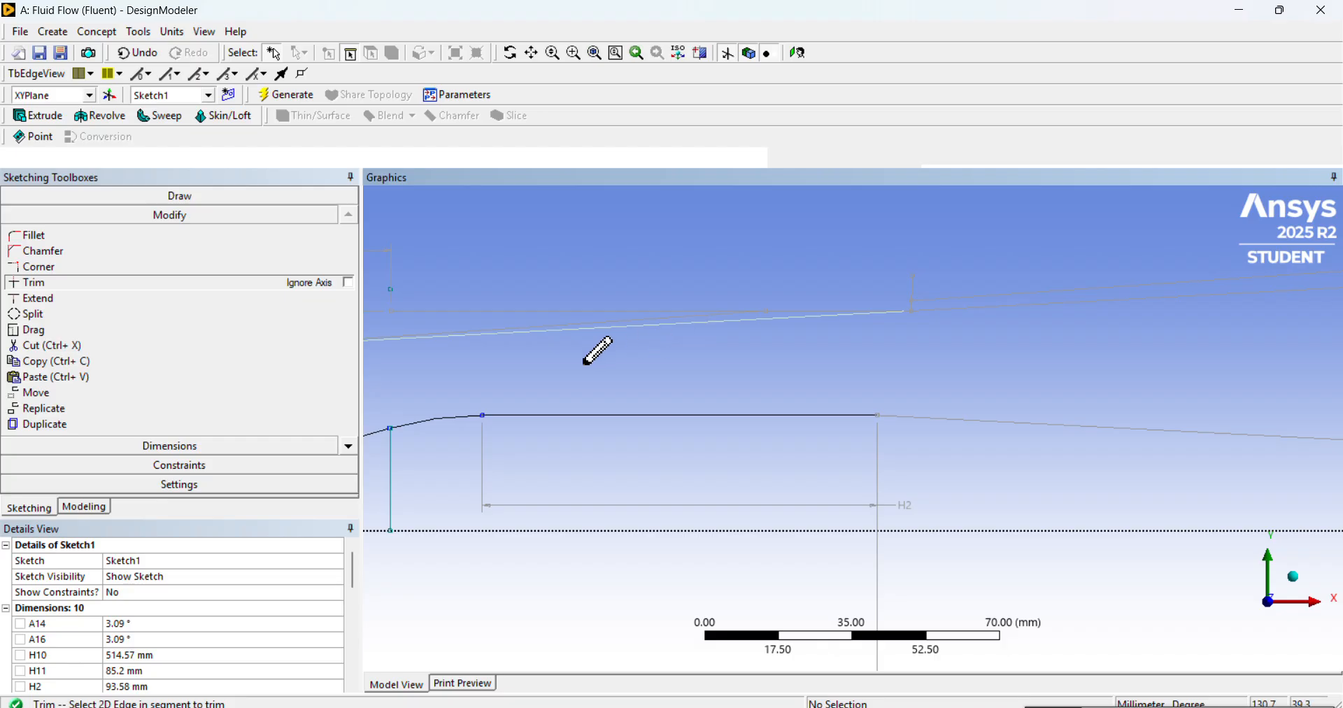
- Trim away the remaining upstream portion of the upper sloped line beneath the horizontal line
scroll(586, 363, "down", 3)
scroll(678, 390, "up", 1)
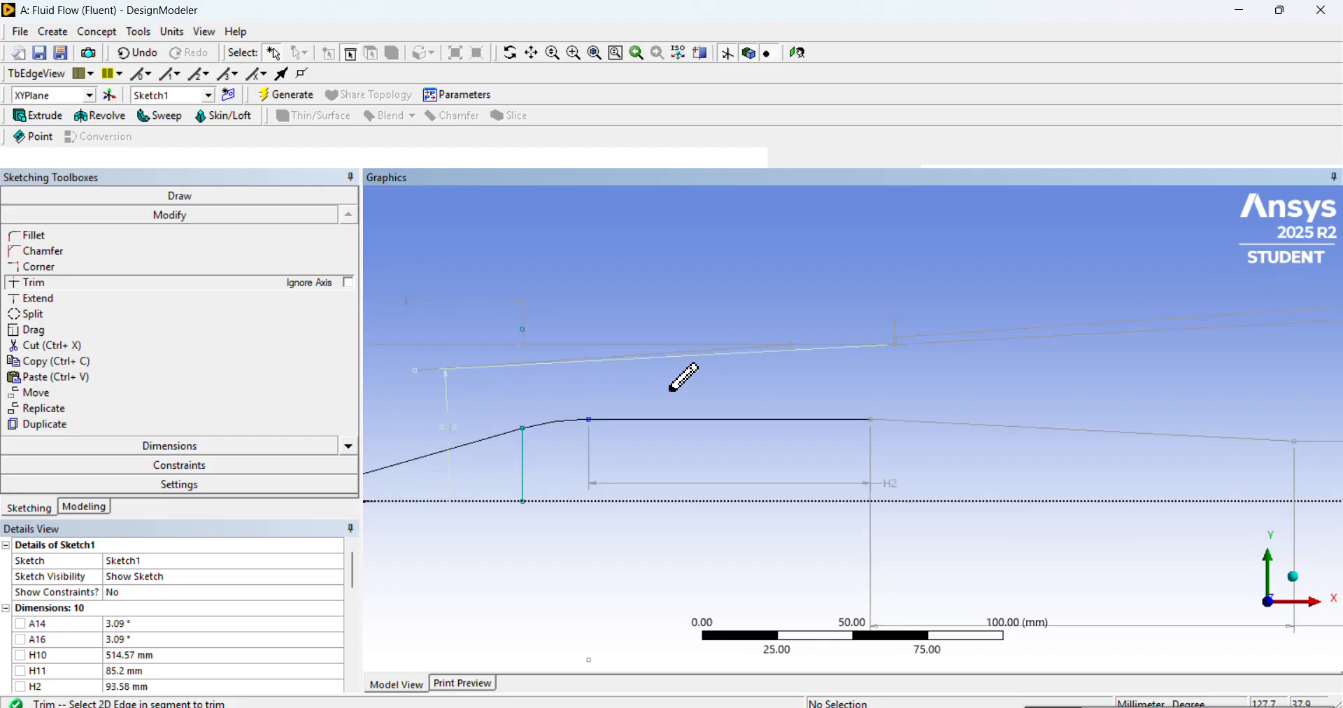
scroll(865, 382, "up", 2)
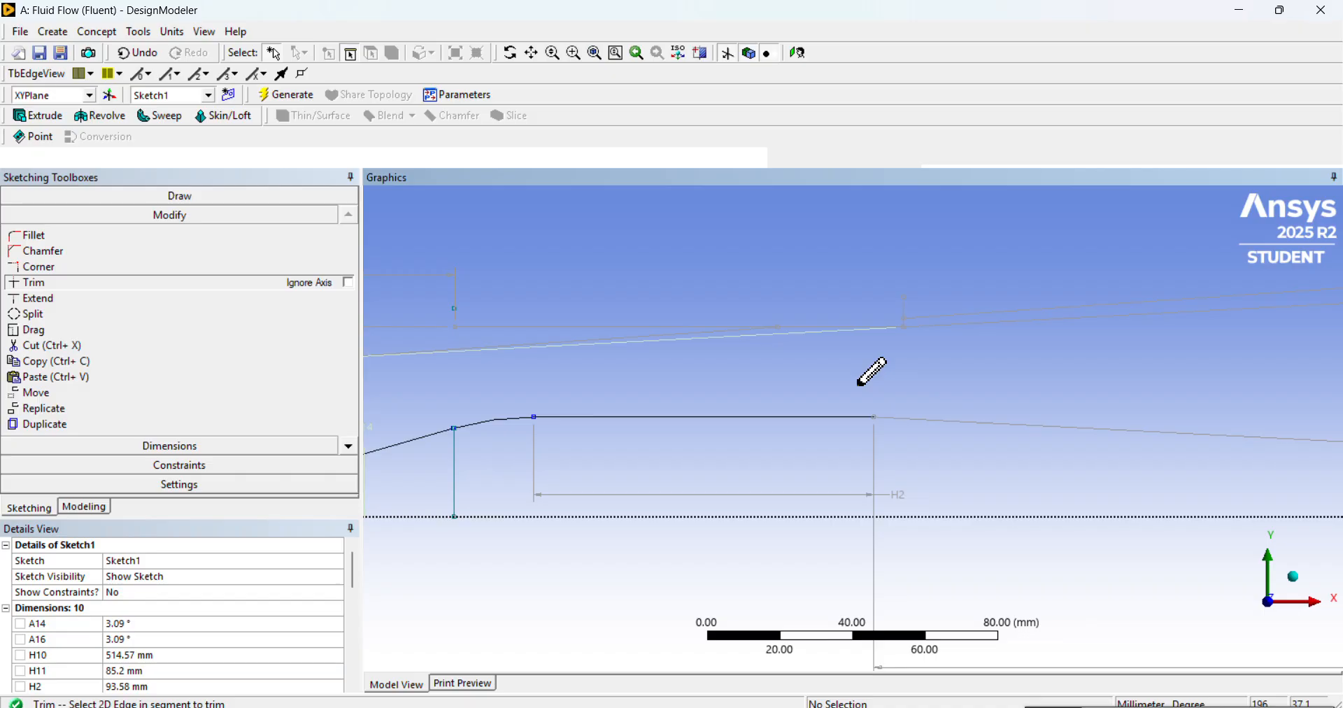
scroll(1067, 387, "down", 2)
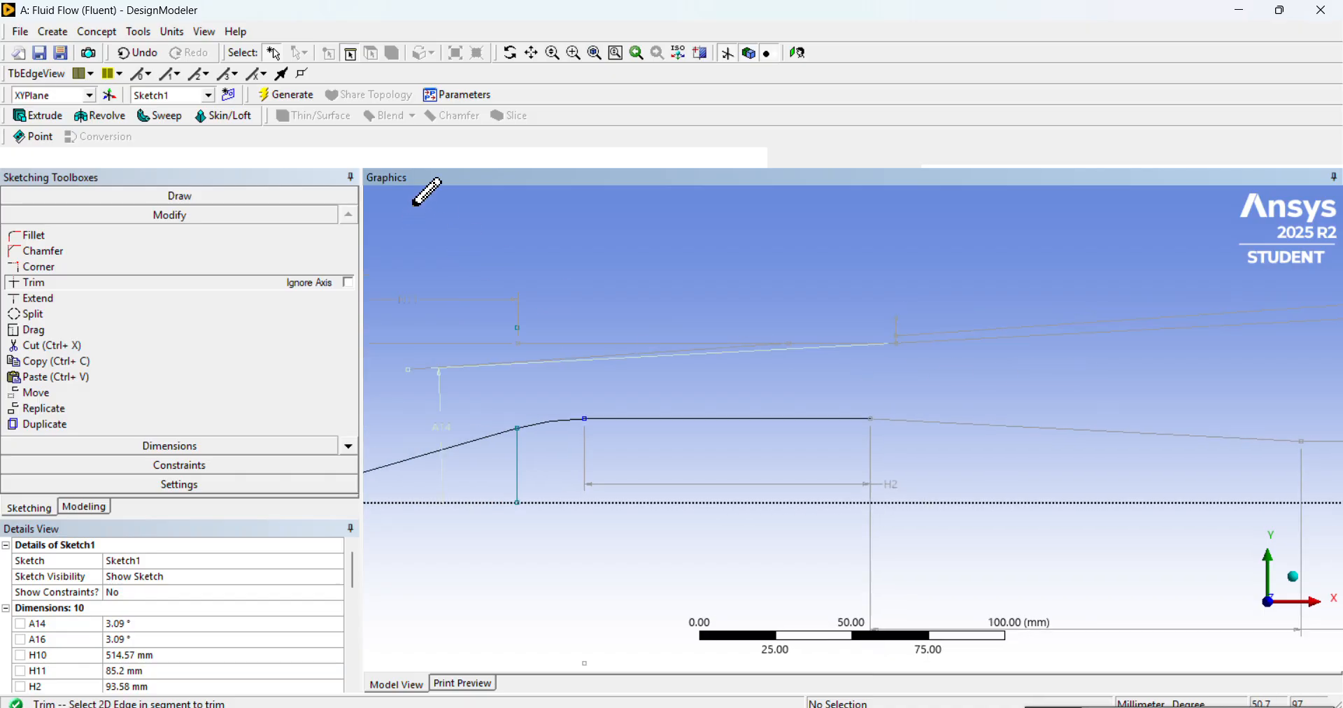
scroll(668, 225, "up", 3)
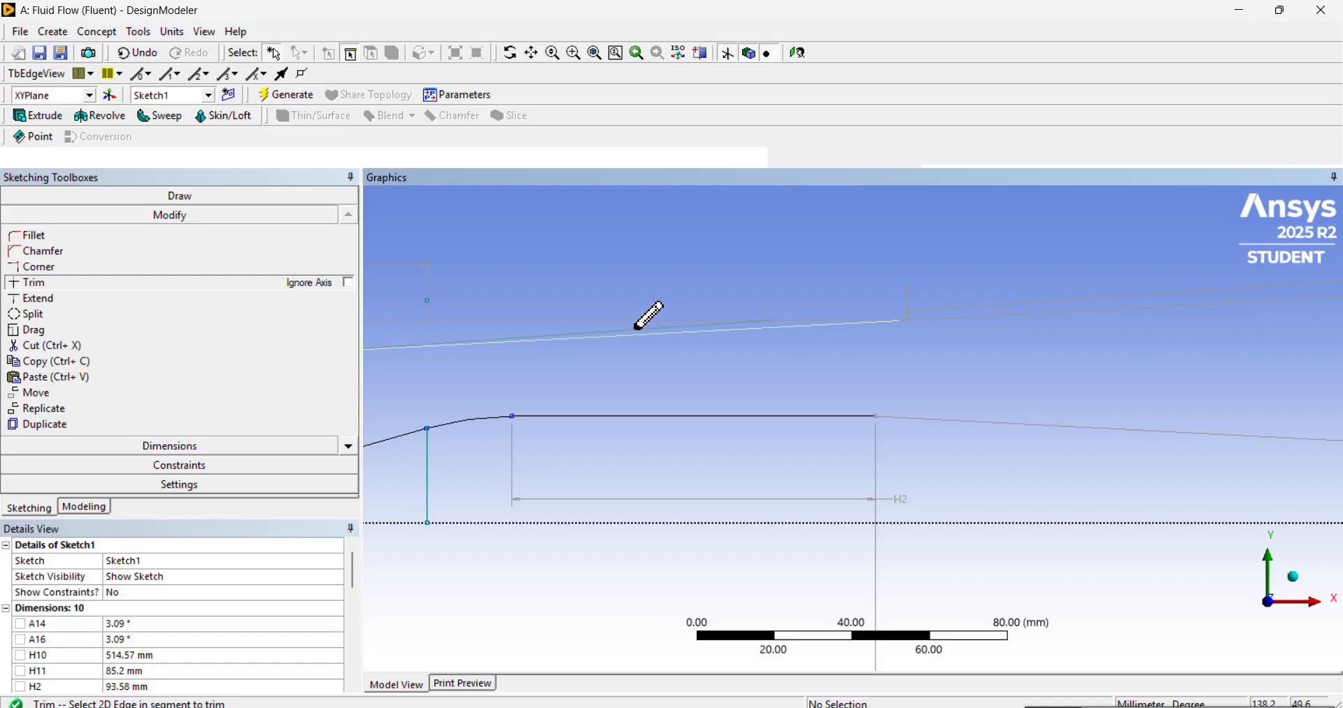
scroll(629, 318, "down", 2)
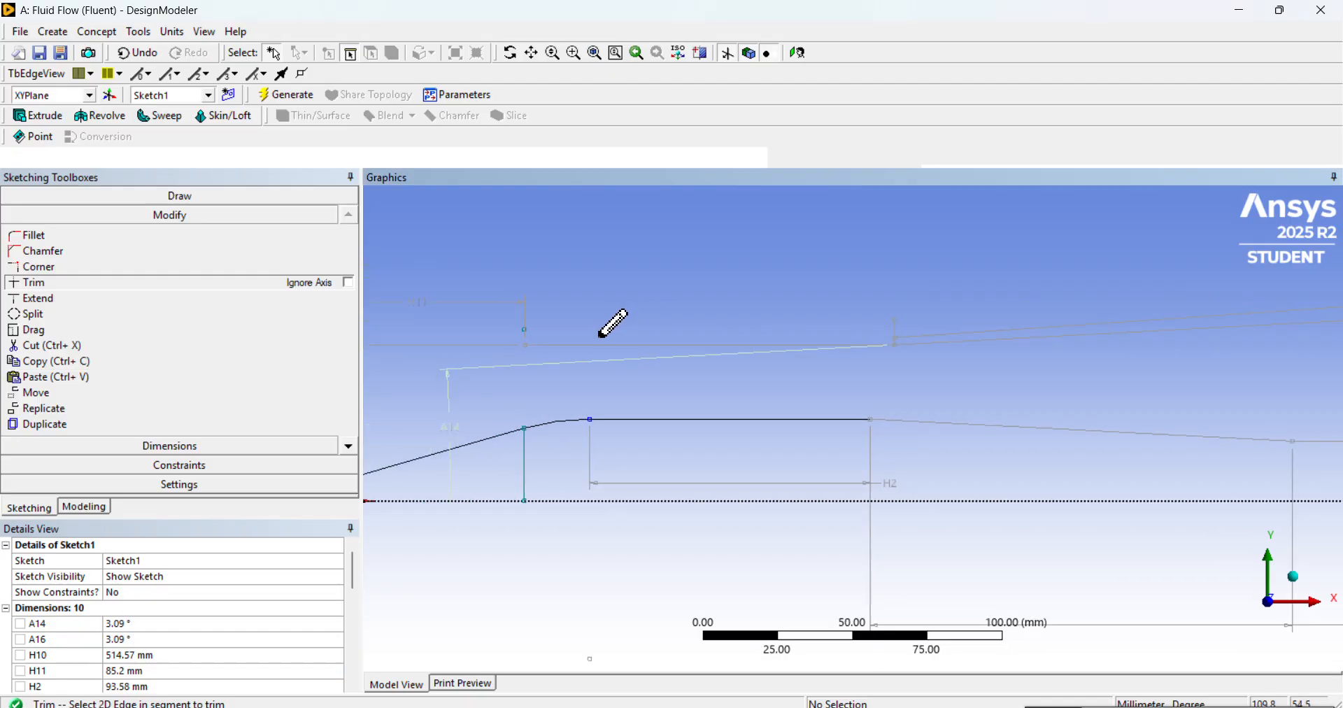
- Draw a line from the short vertical line's upper end back to the horizontal line's upstream end at the H11 dimension
scroll(672, 237, "up", 2)
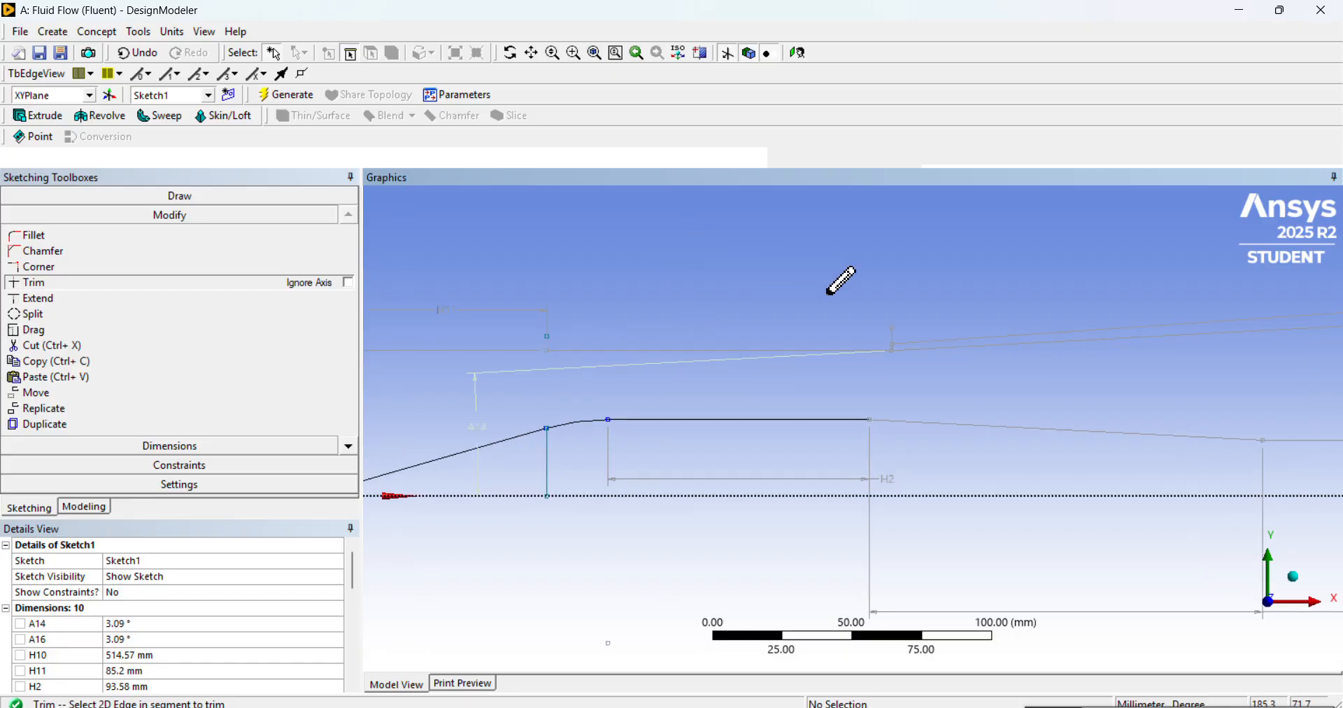
scroll(785, 336, "up", 1)
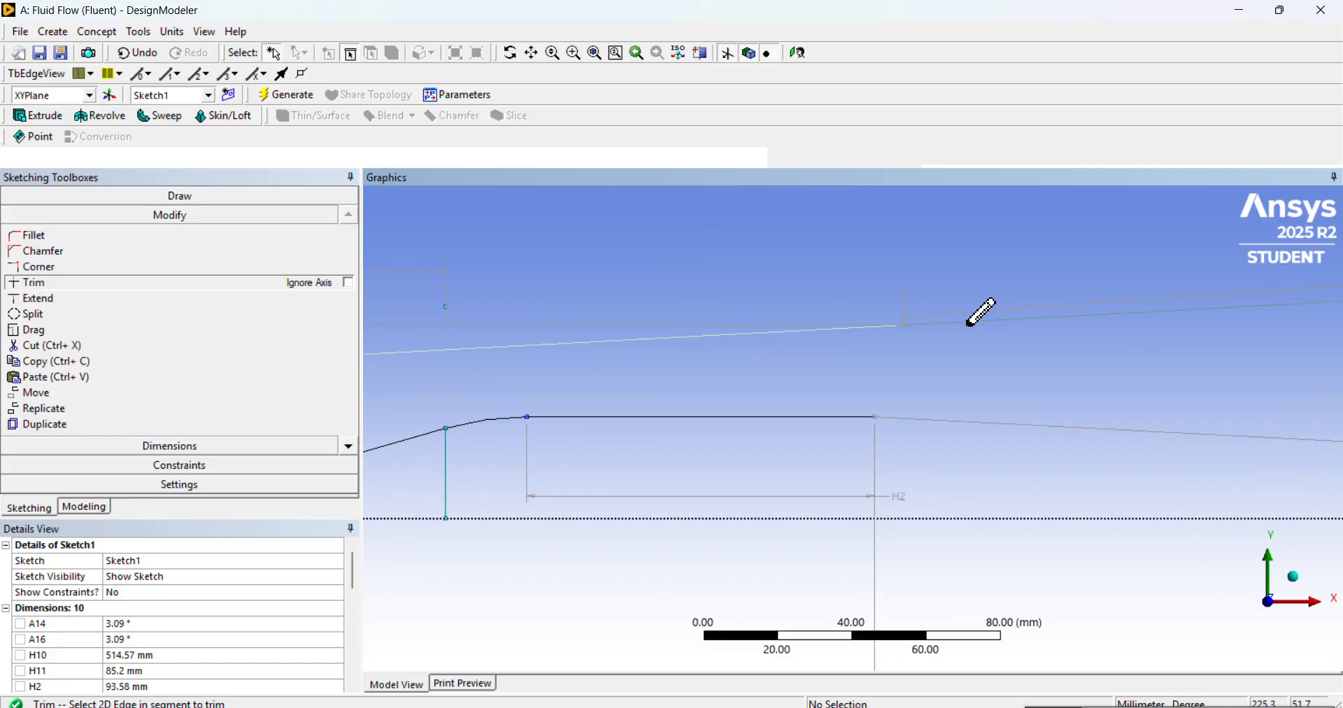
left_click(200, 198)
left_click(167, 216)
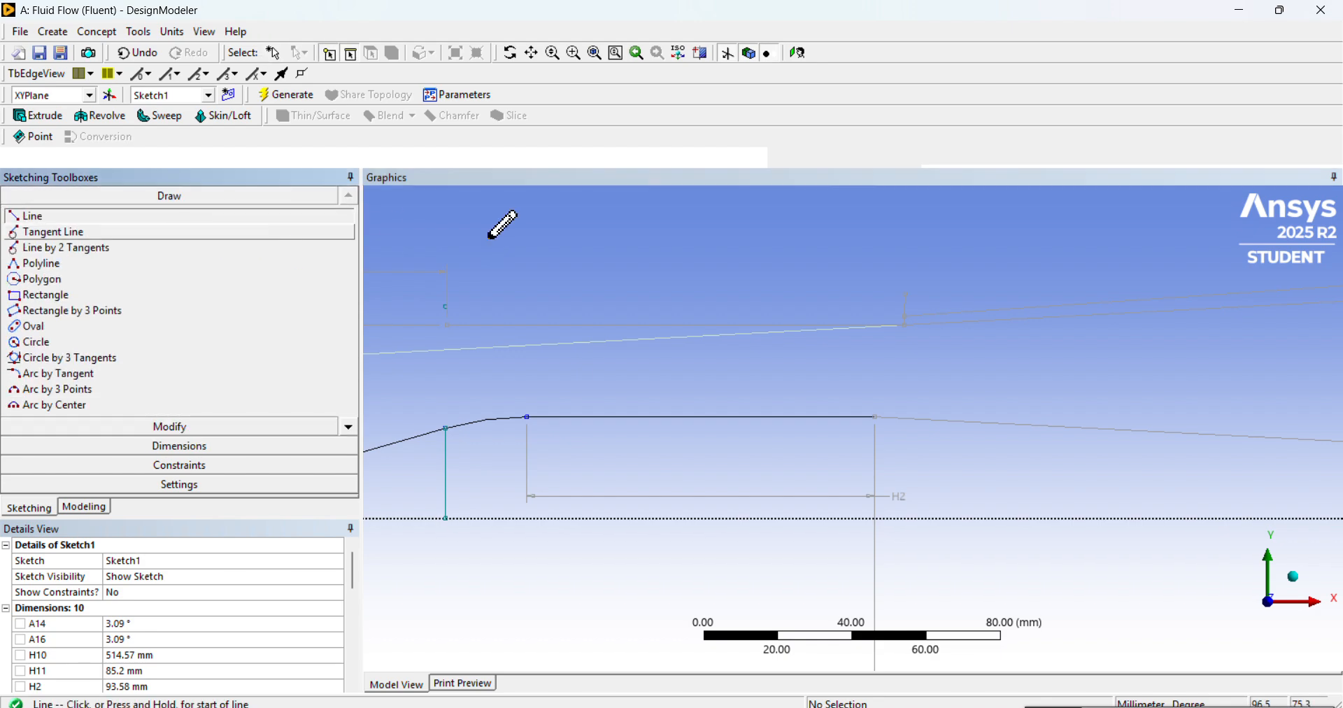
scroll(934, 322, "up", 2)
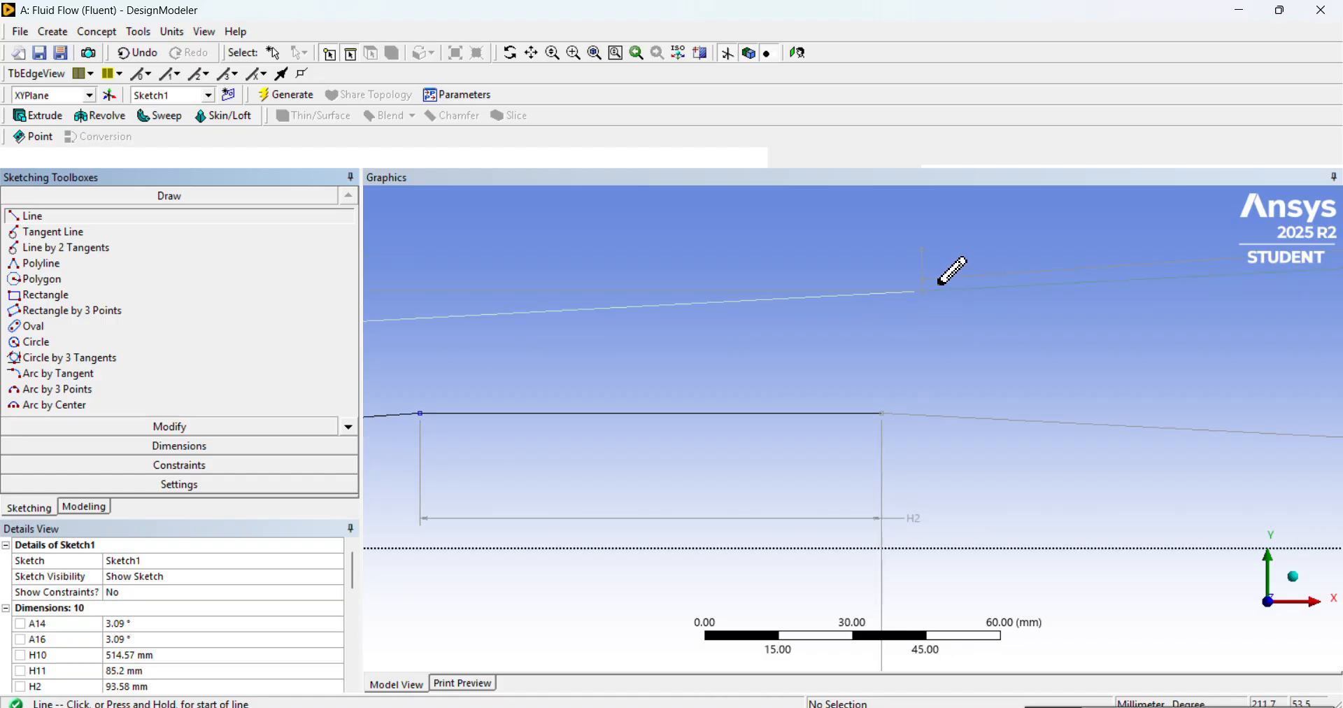
scroll(923, 277, "up", 1)
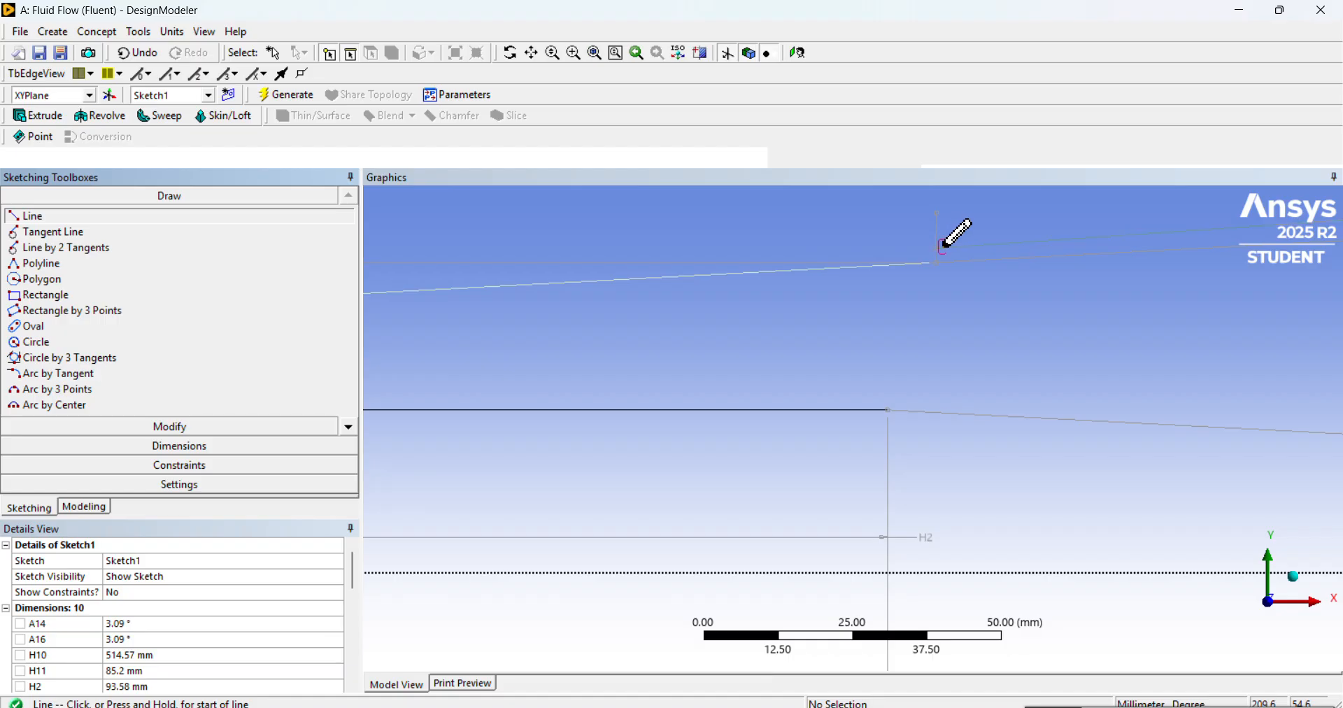
left_click(940, 246)
scroll(606, 264, "down", 3)
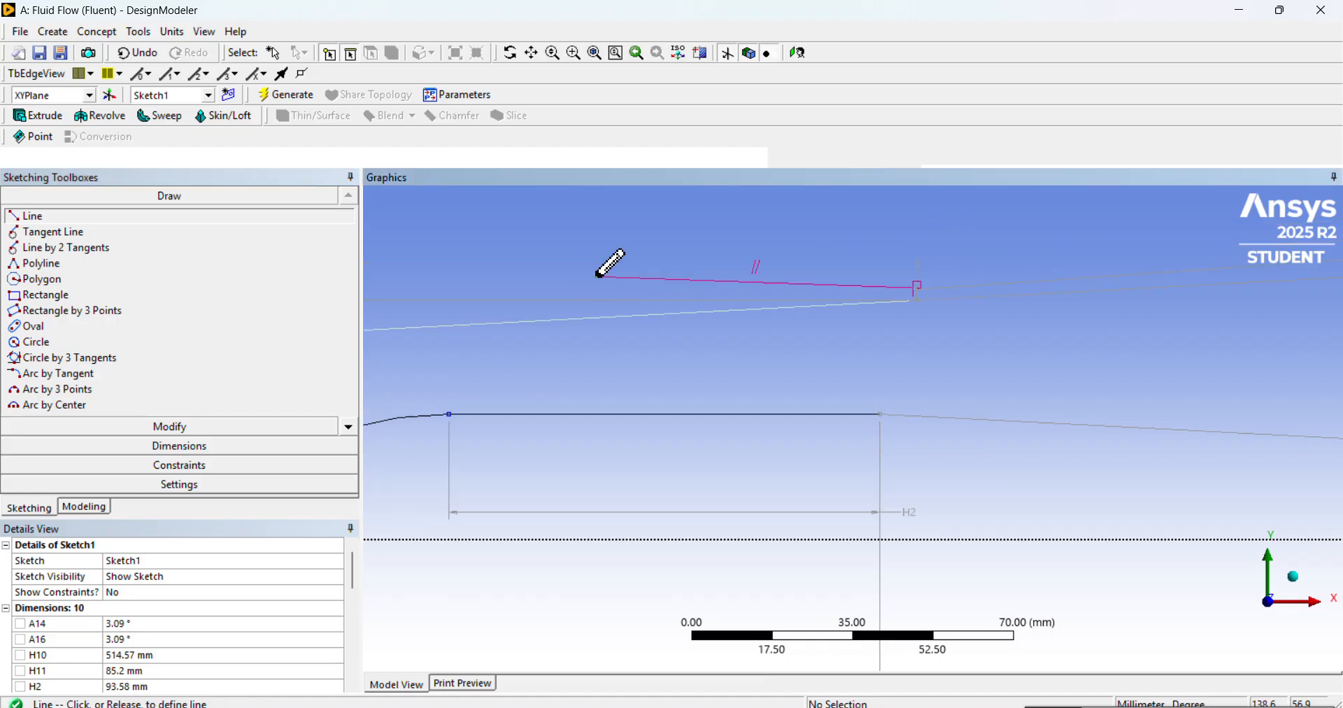
scroll(561, 291, "down", 1)
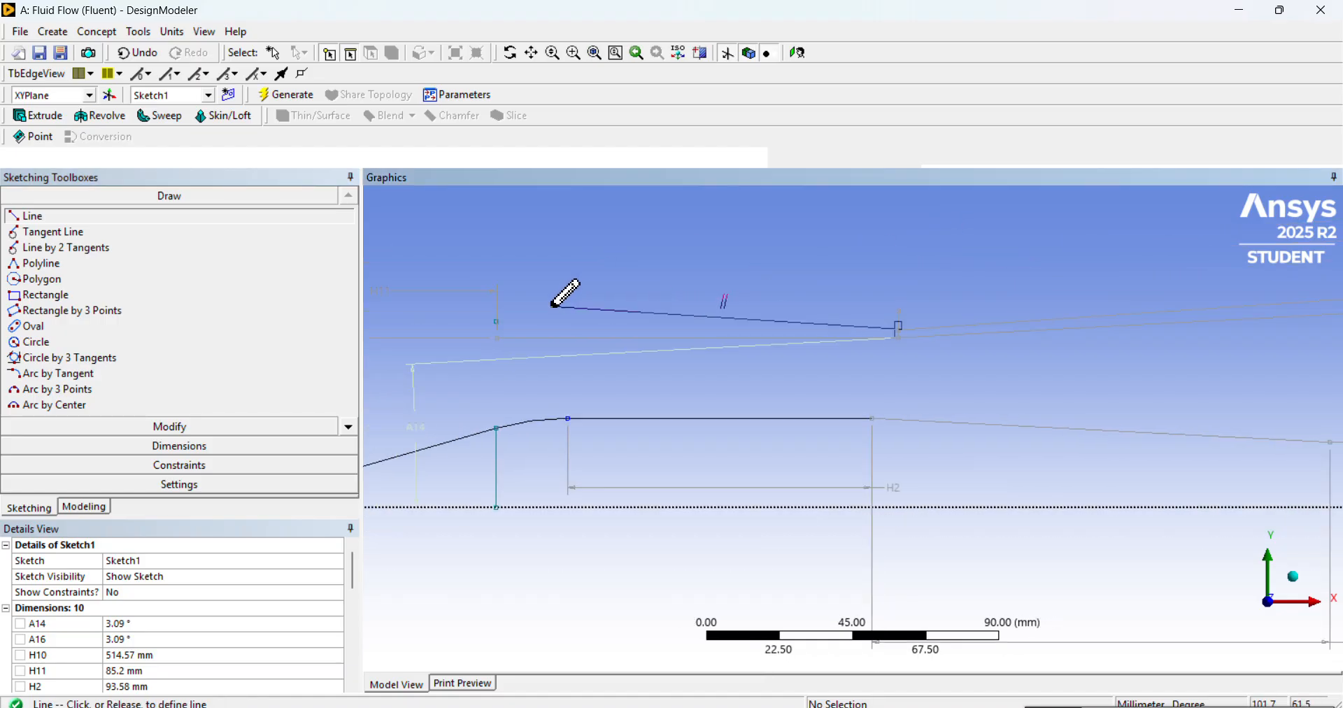
left_click(498, 335)
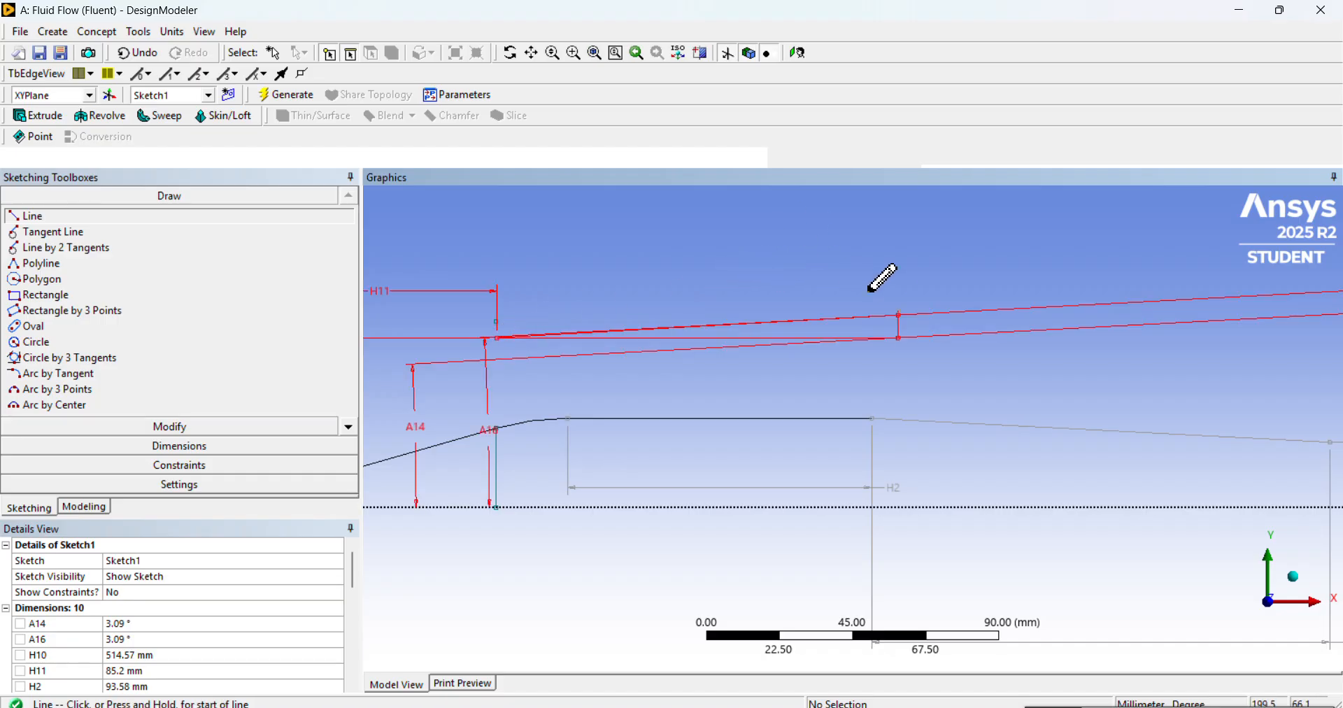
- Delete the short vertical line between the two sloped lines near x 209 mm
scroll(892, 274, "down", 1)
scroll(636, 272, "up", 2)
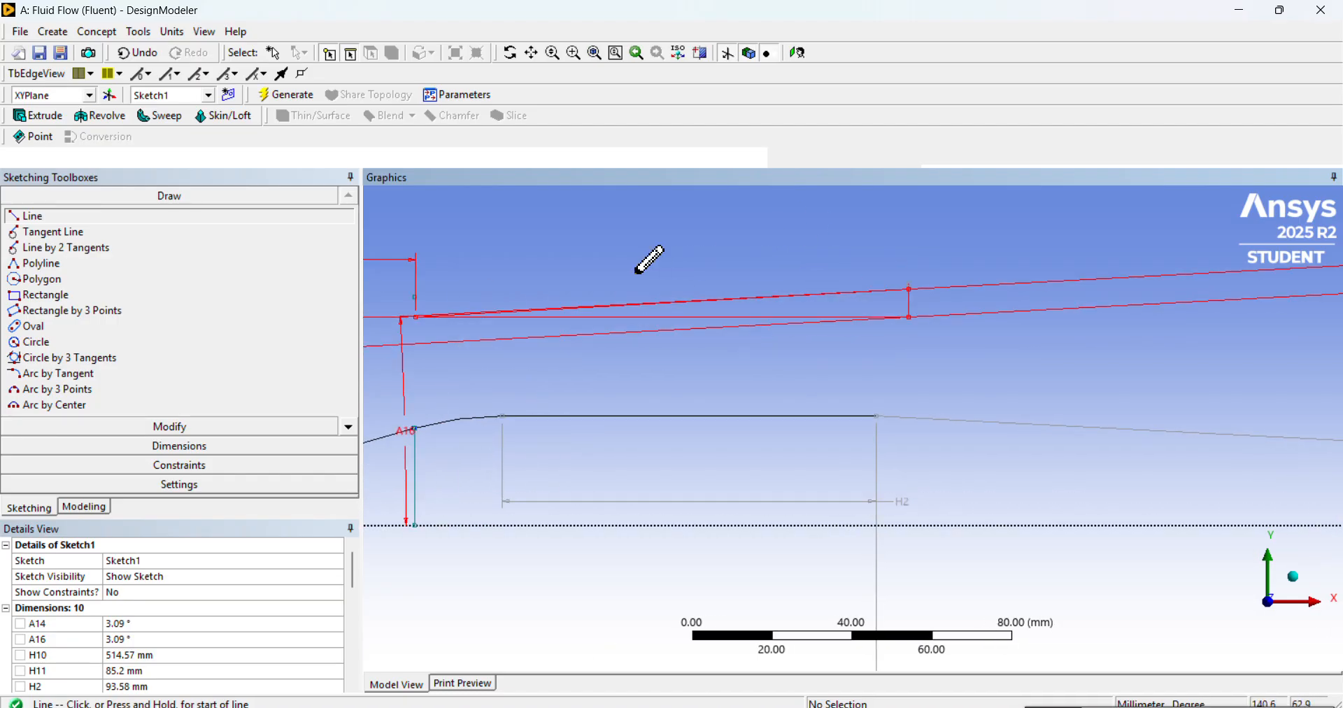
scroll(574, 281, "down", 4)
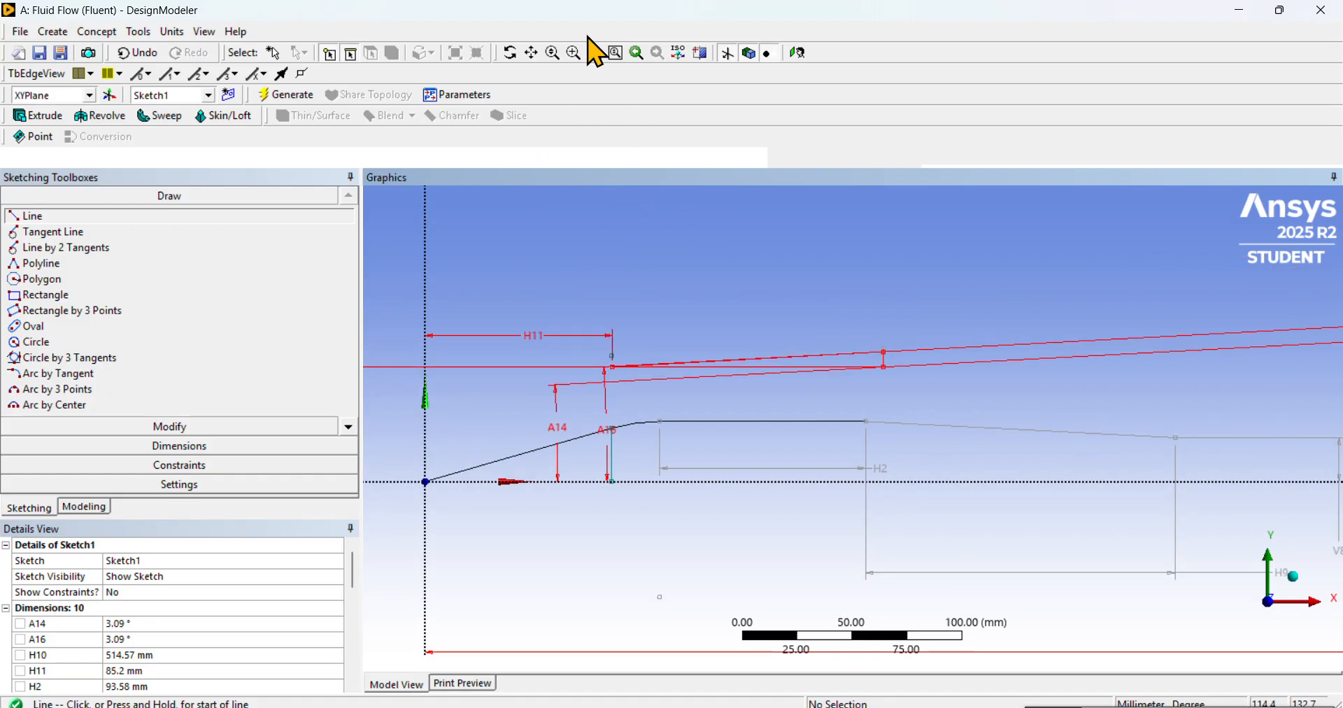
scroll(950, 343, "up", 1)
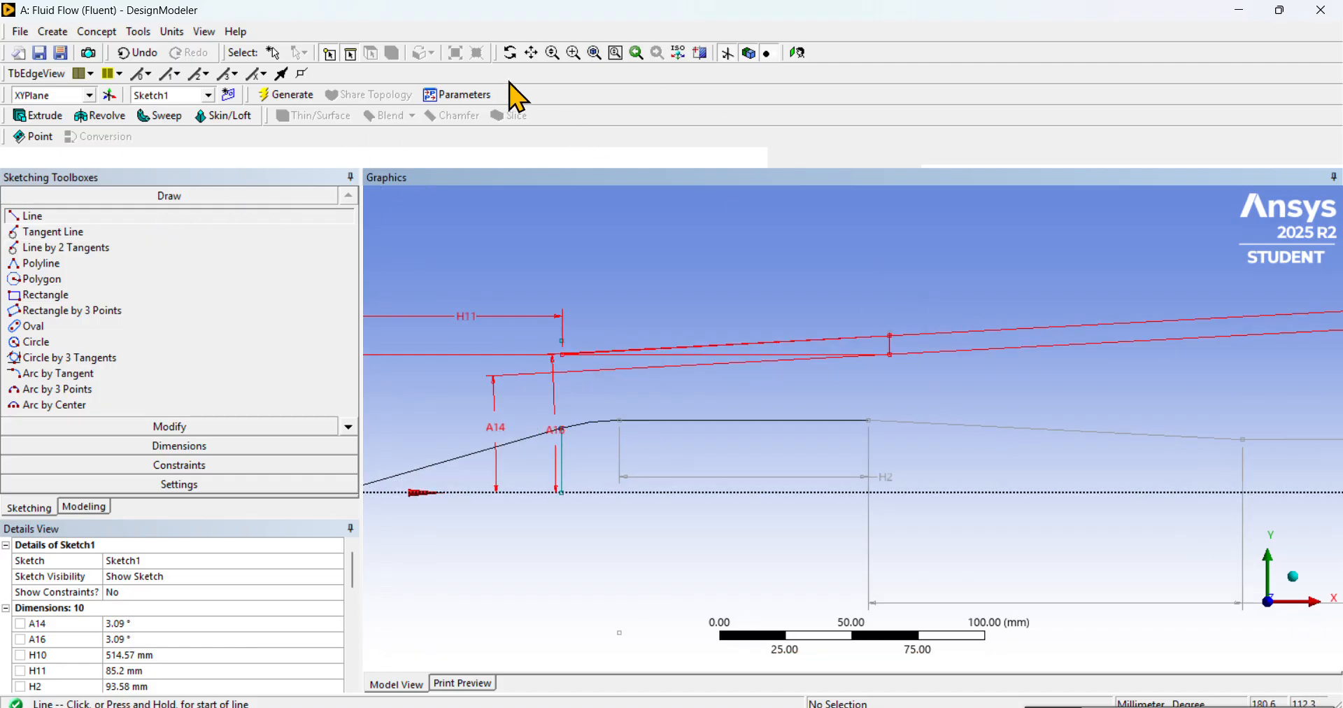
left_click(84, 507)
left_click(32, 508)
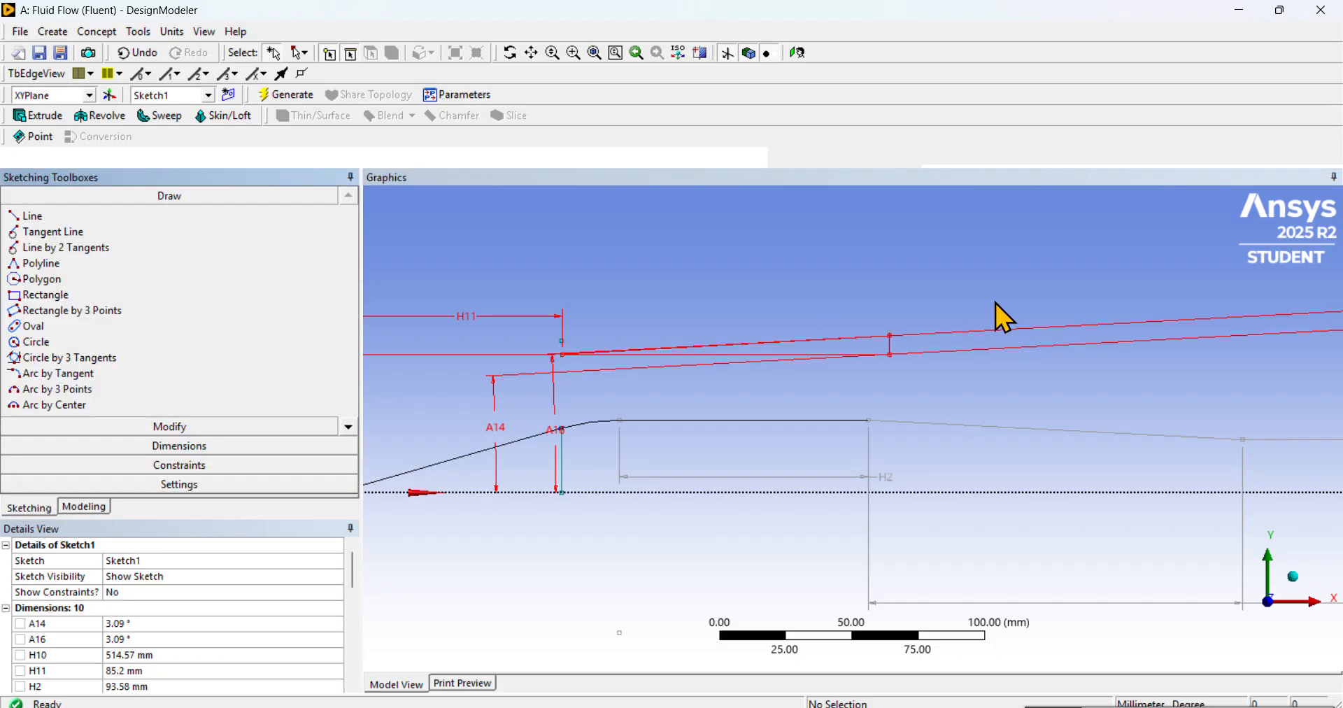
scroll(979, 343, "up", 1)
left_click(898, 331)
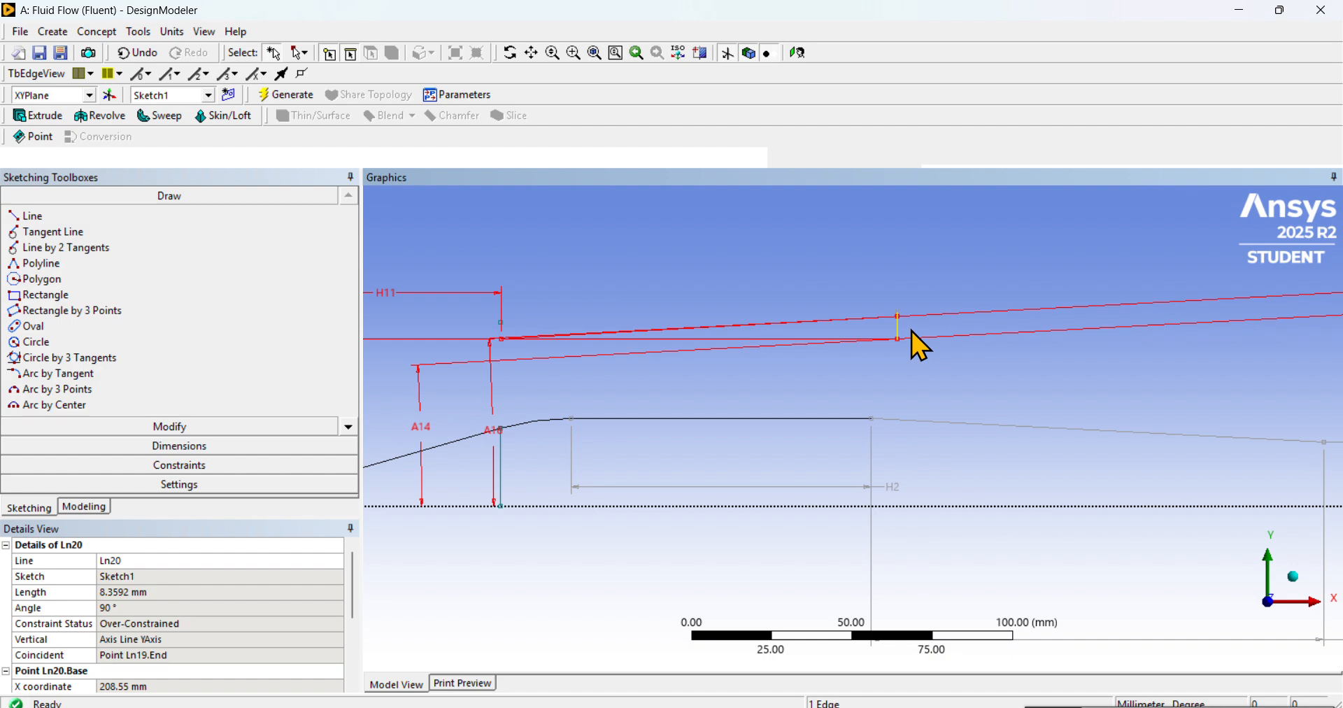
key("Delete")
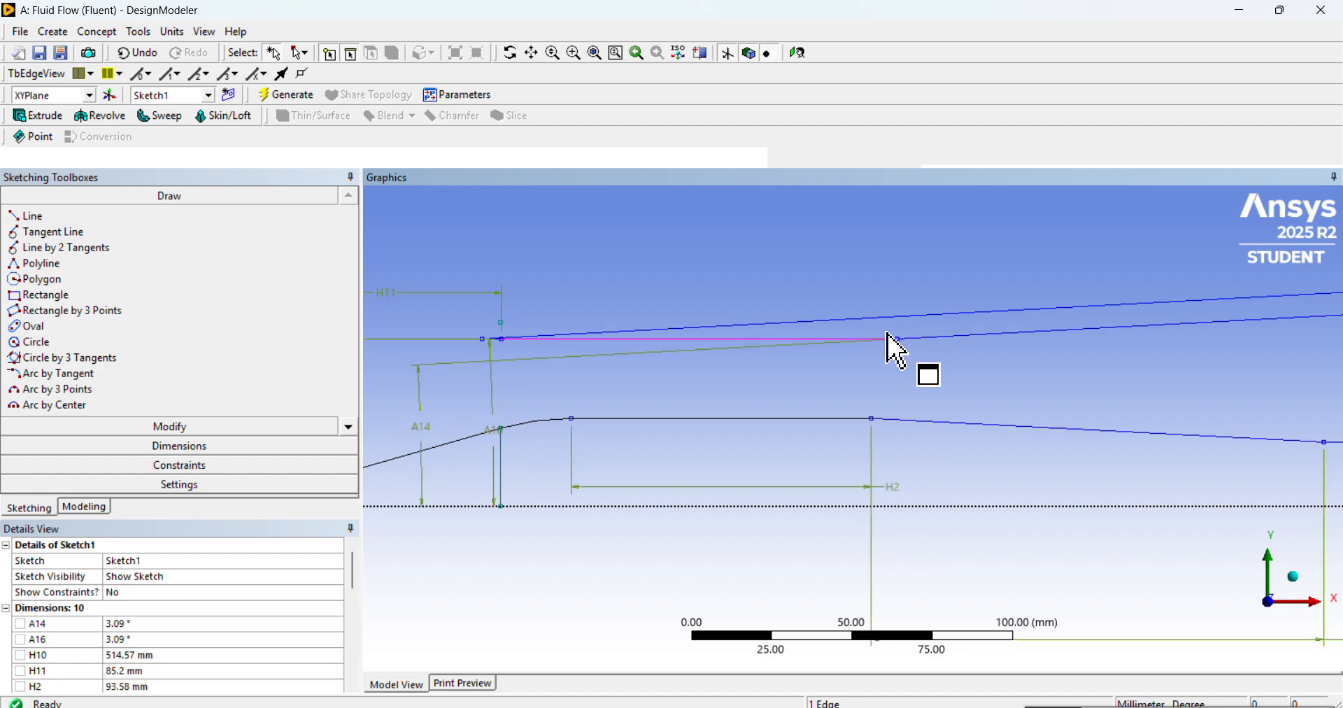
- Examine the junction between the upper sloped line and the horizontal line's upstream end near the H11 dimension
scroll(681, 380, "up", 4)
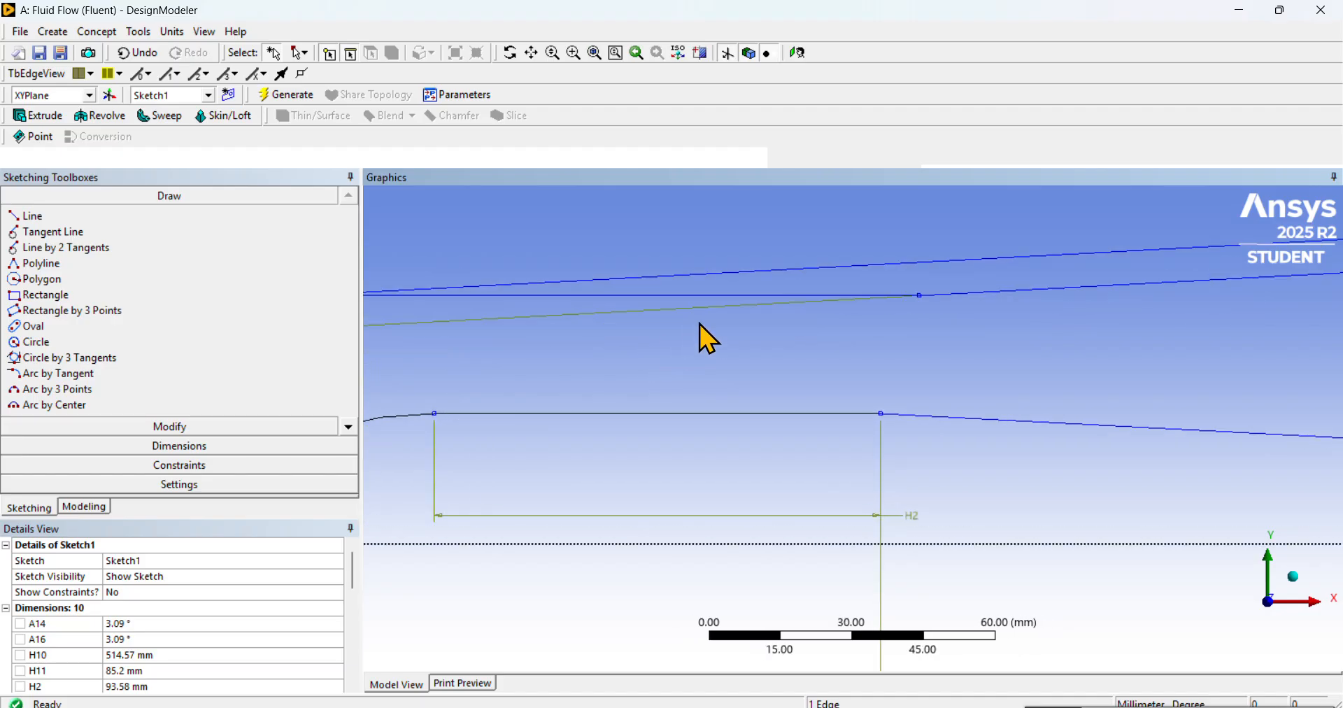
scroll(708, 324, "down", 1)
scroll(665, 360, "up", 3)
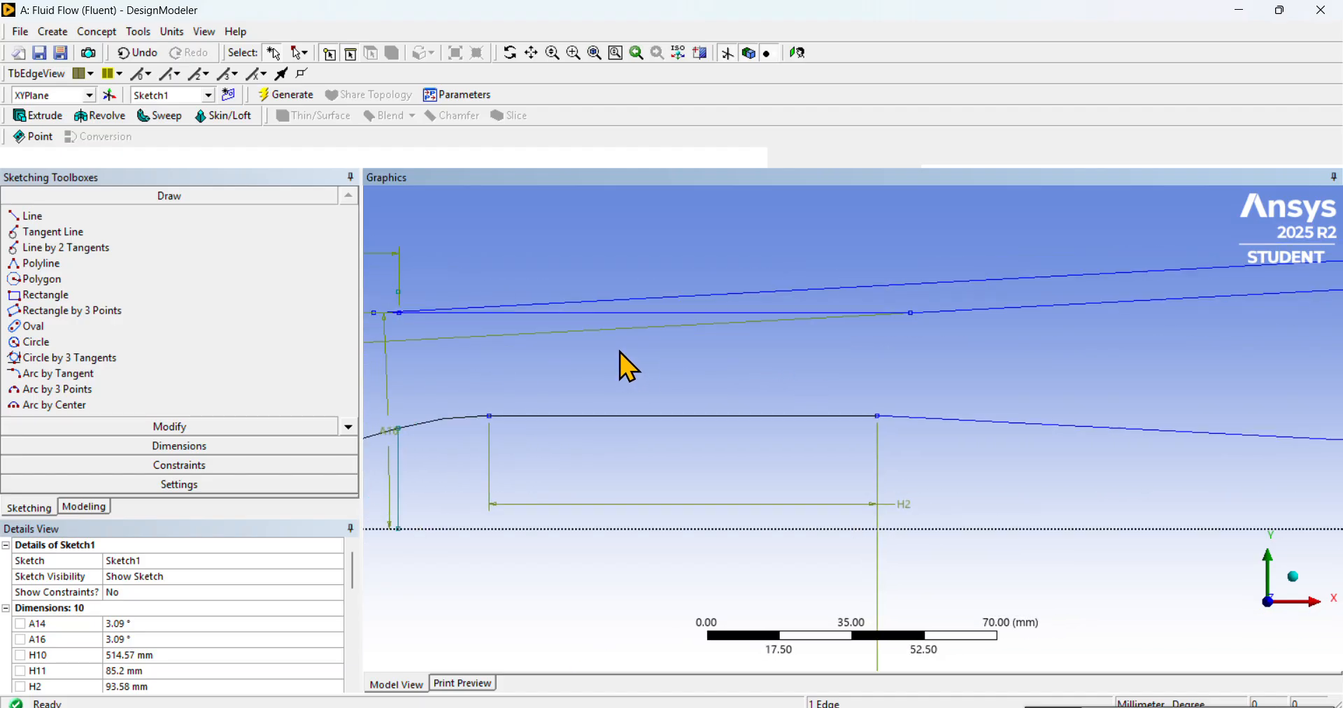
left_click(531, 52)
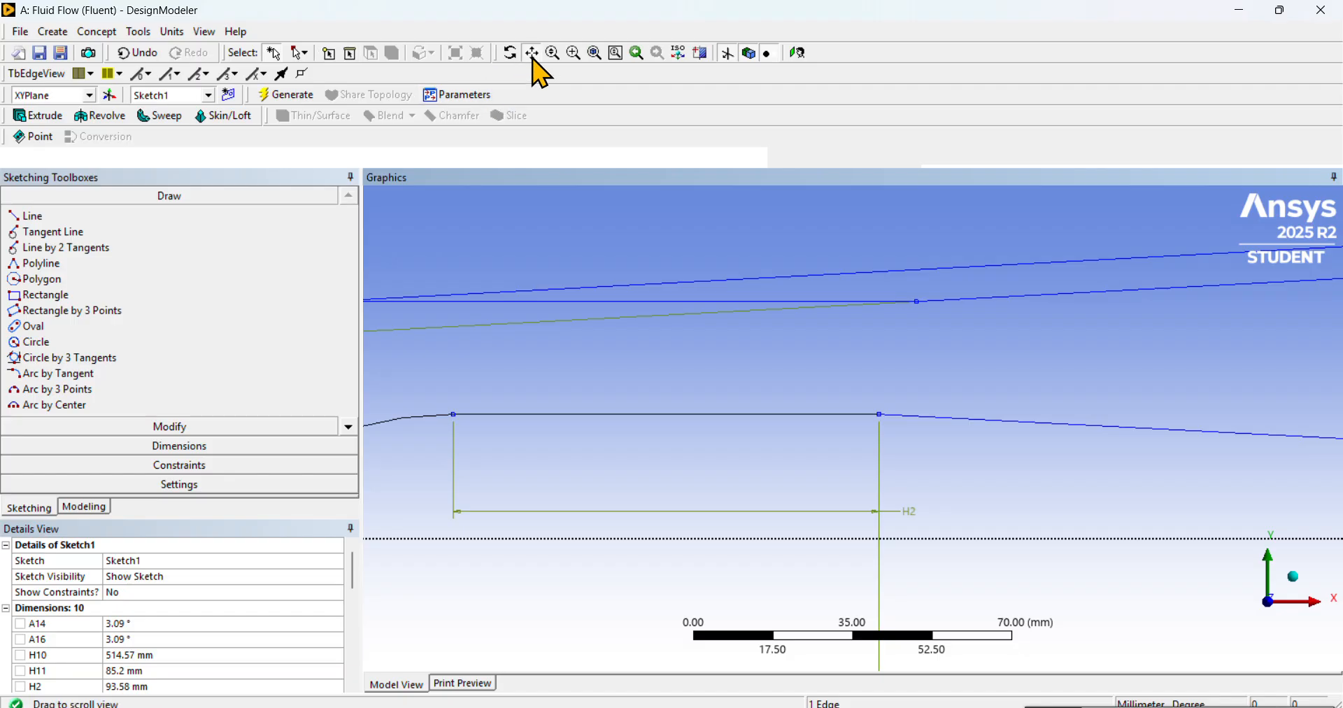
left_click_drag(597, 297, 1046, 366)
scroll(968, 360, "up", 4)
left_click_drag(809, 333, 879, 380)
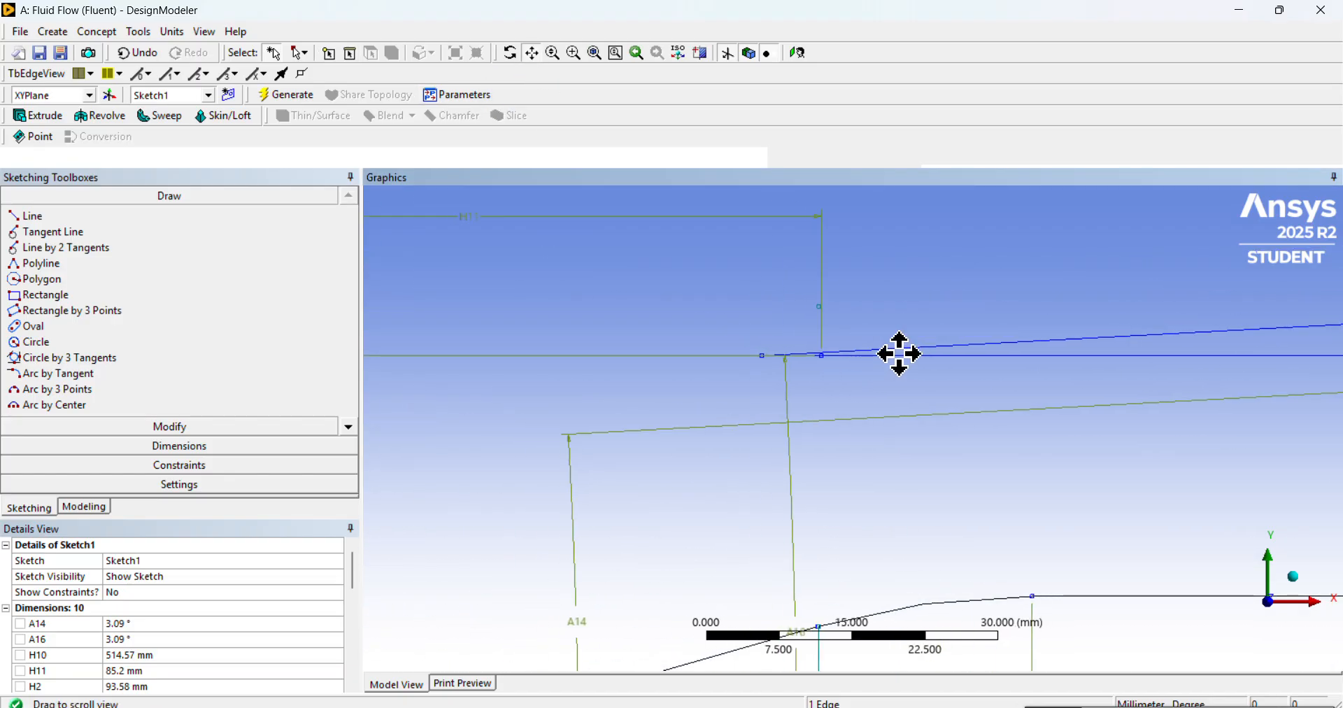
scroll(929, 295, "down", 2)
scroll(929, 295, "down", 2)
scroll(944, 372, "up", 7)
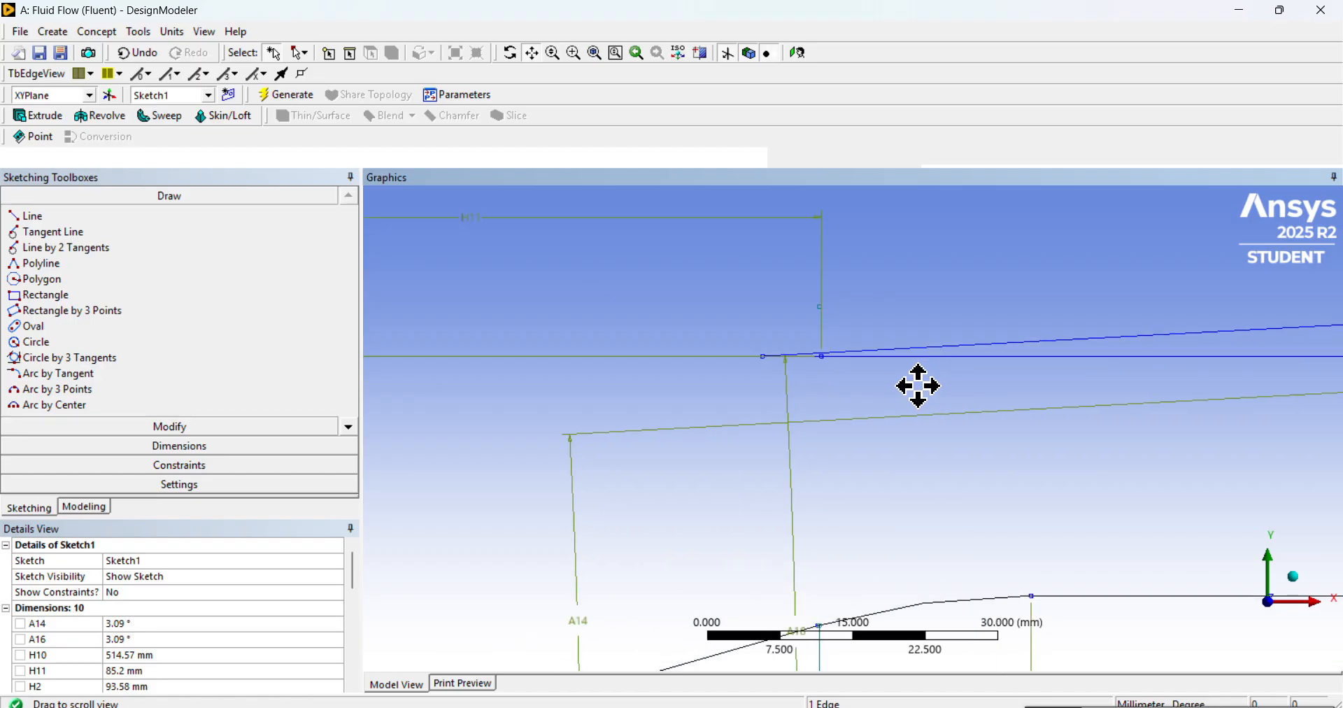
scroll(896, 367, "up", 4)
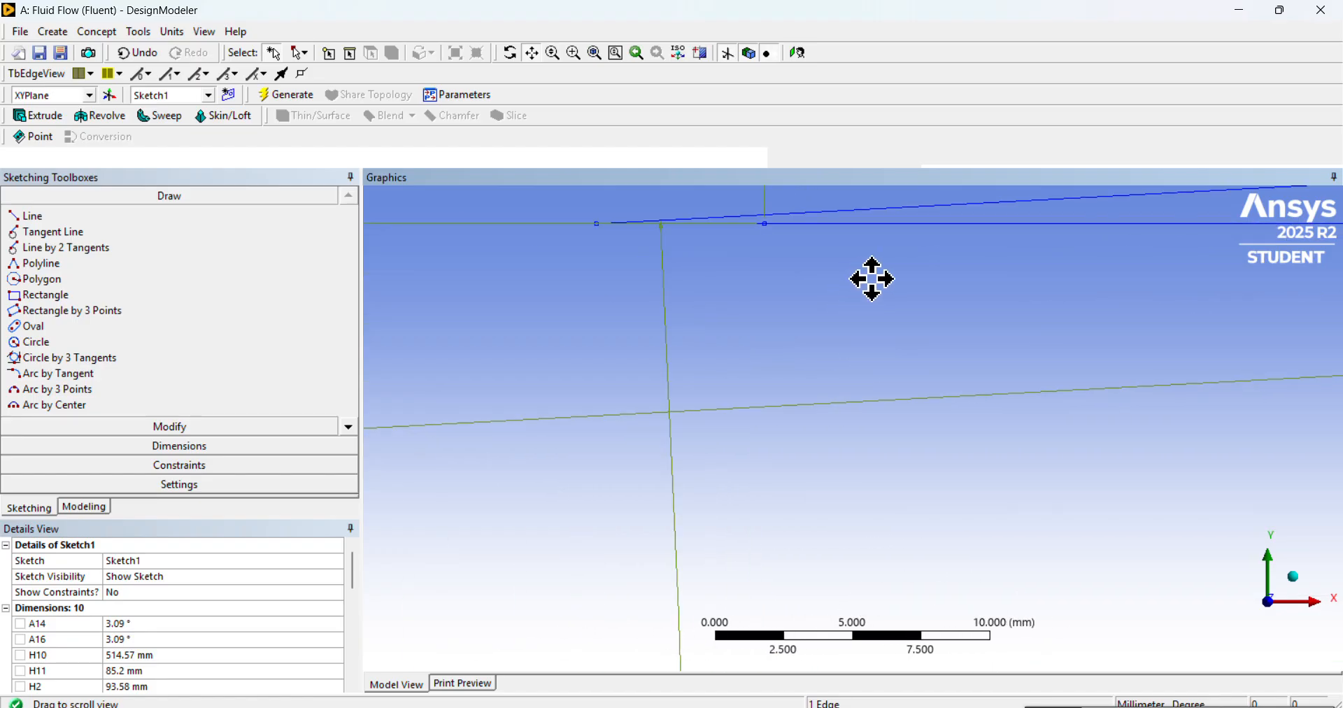
left_click_drag(877, 279, 965, 421)
scroll(969, 422, "down", 6)
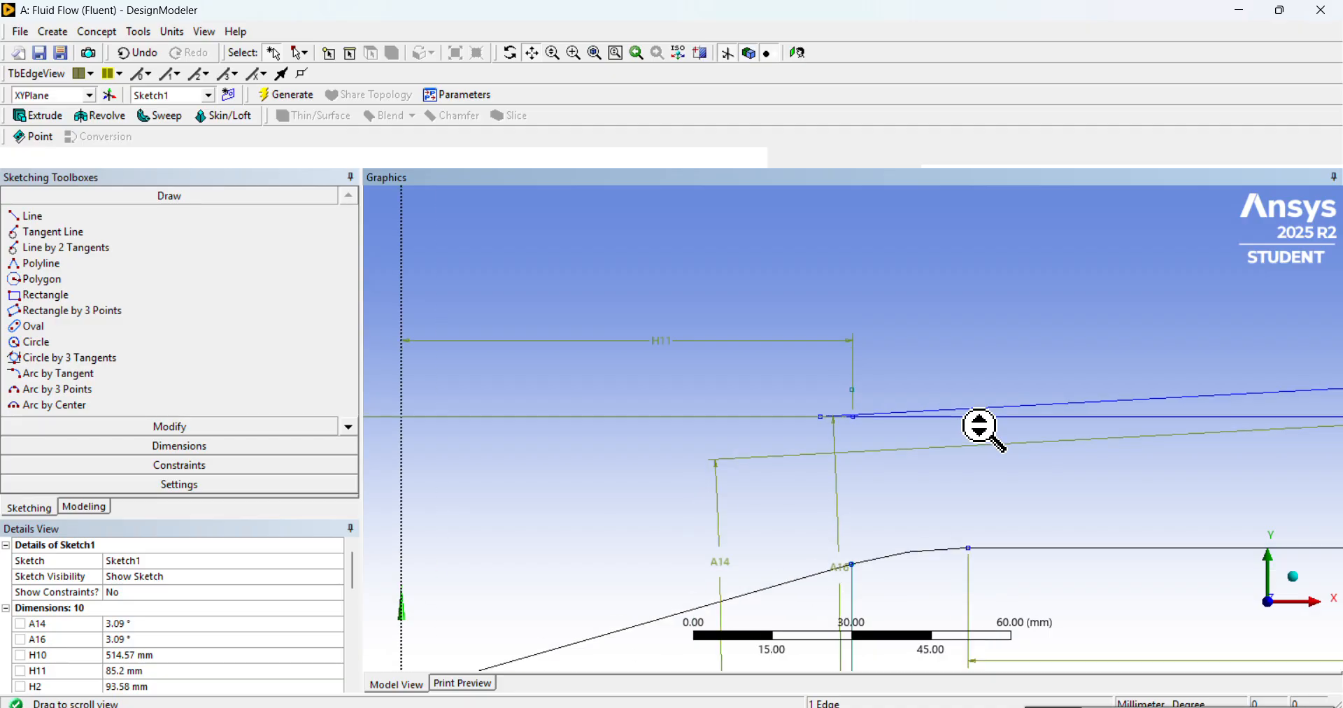
scroll(944, 441, "up", 1)
scroll(945, 441, "down", 3)
mouse_move(936, 484)
left_mouse_down()
mouse_move(921, 429)
mouse_move(937, 409)
left_mouse_up()
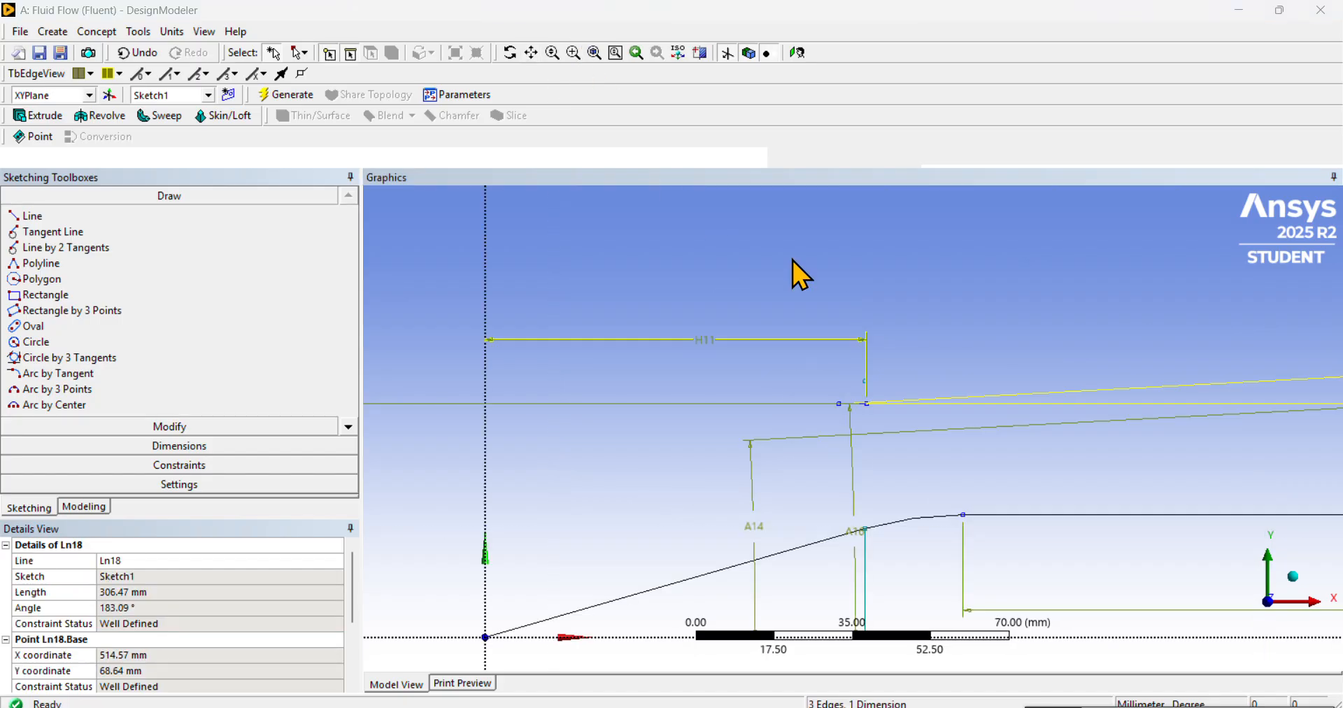
scroll(988, 345, "up", 2)
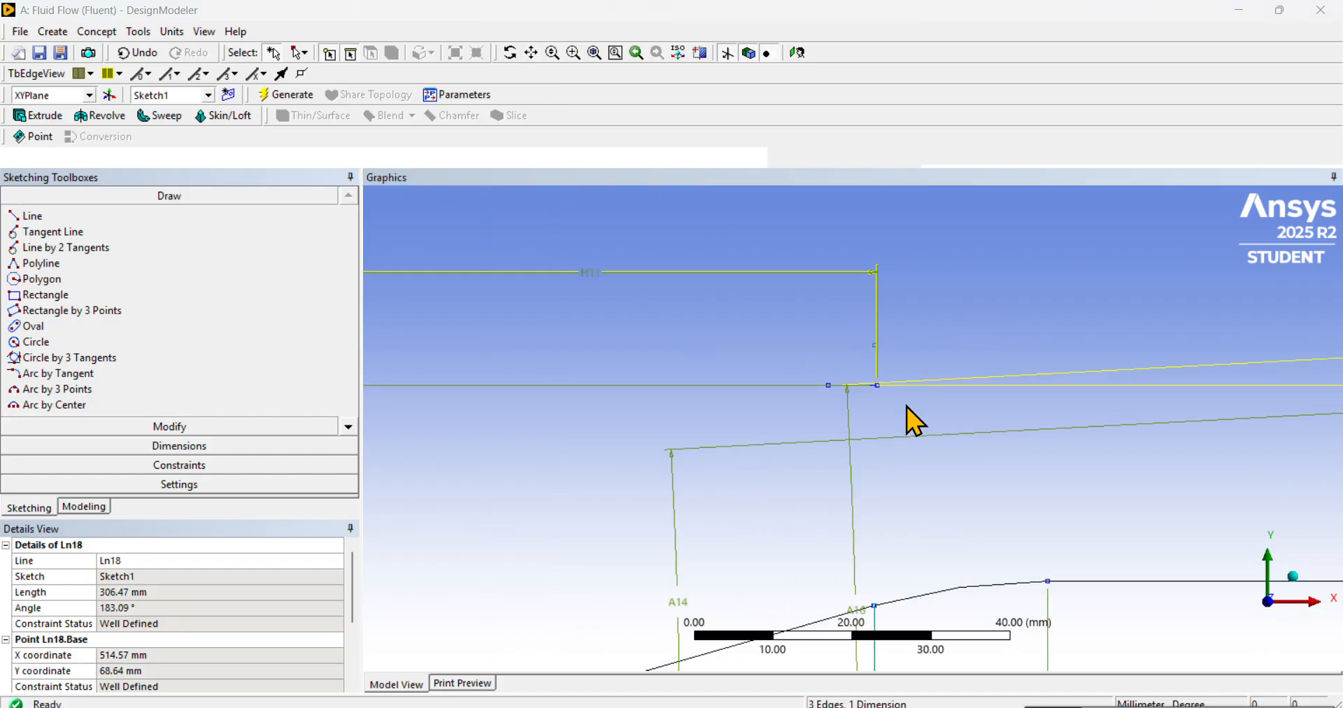
scroll(896, 413, "down", 1)
scroll(895, 413, "up", 5)
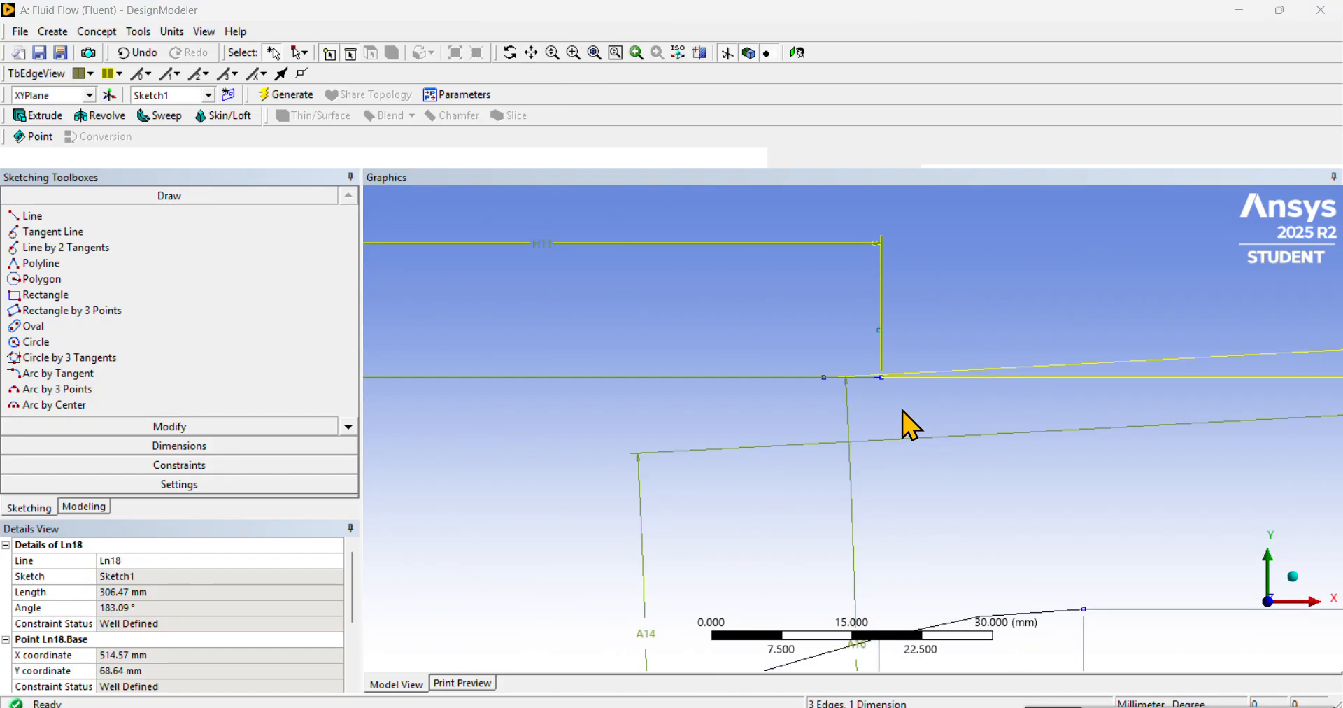
left_click(1122, 352, "ctrl")
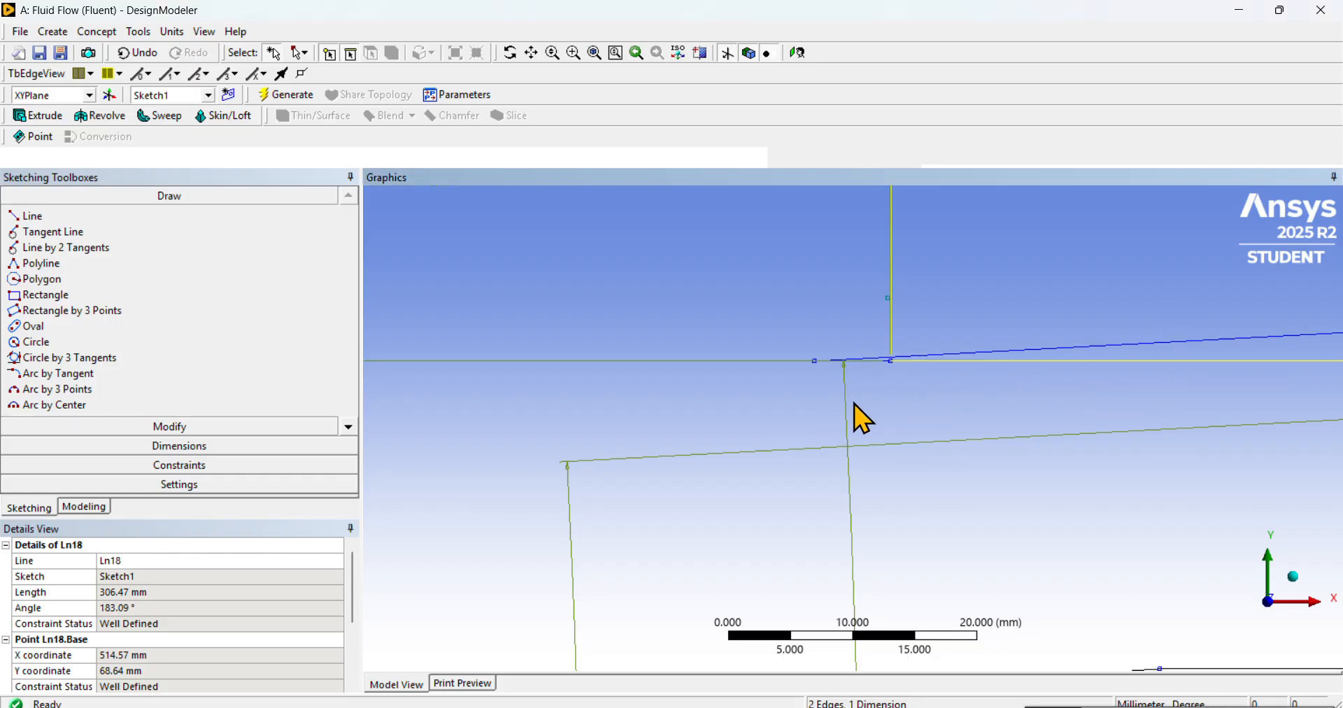
scroll(895, 377, "down", 5)
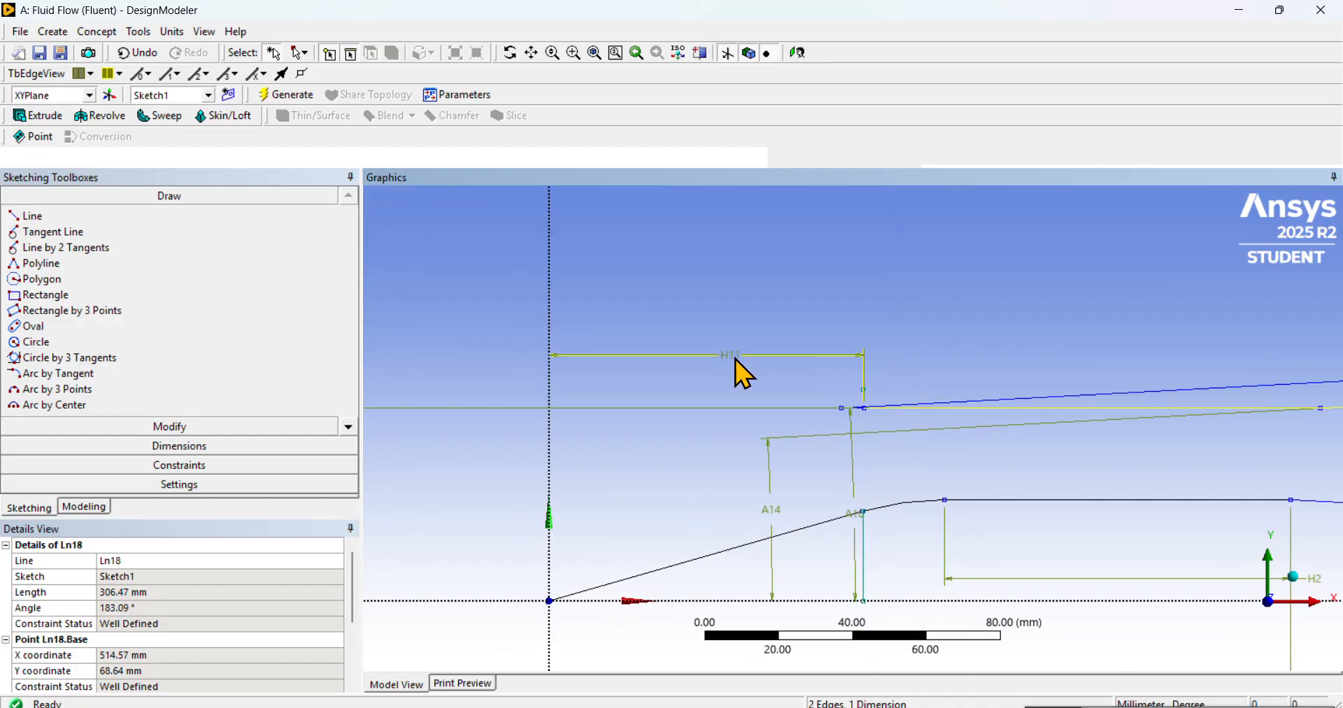
- Open the value of horizontal dimension H11, measured from the origin to the horizontal line's upstream end
left_click(694, 407)
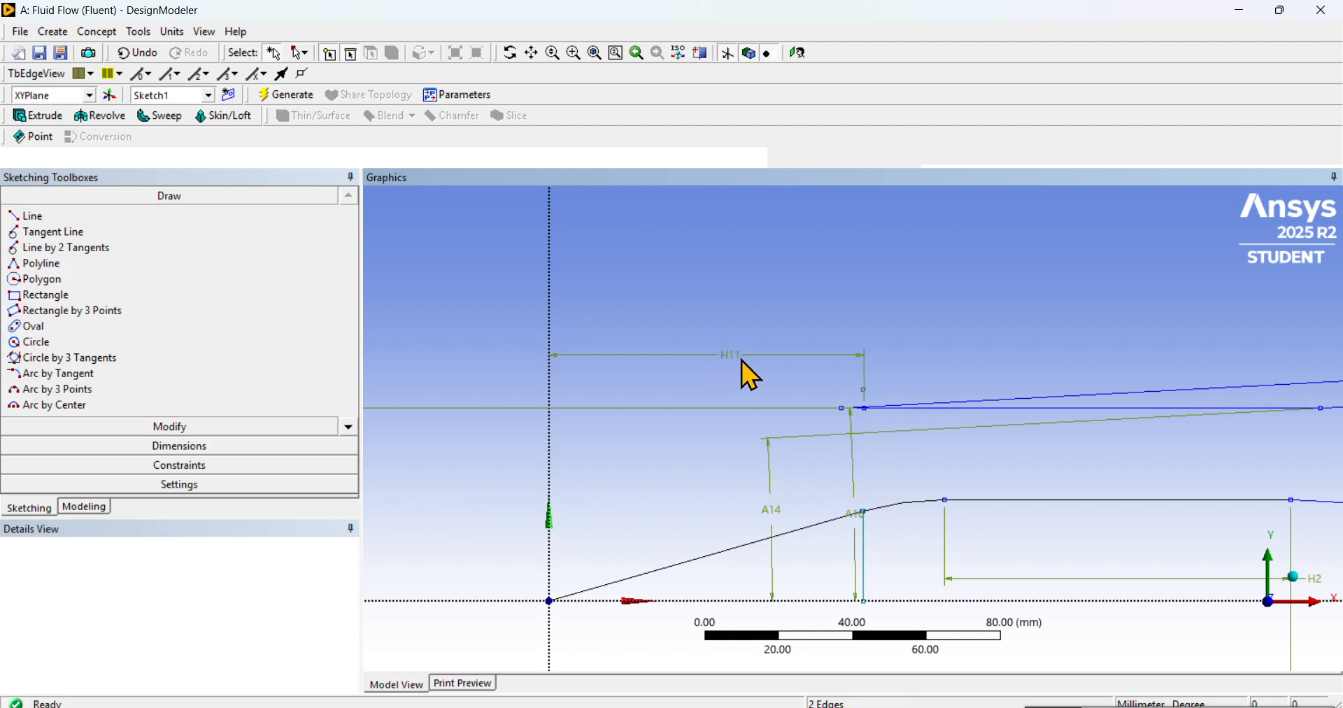
left_click(723, 356)
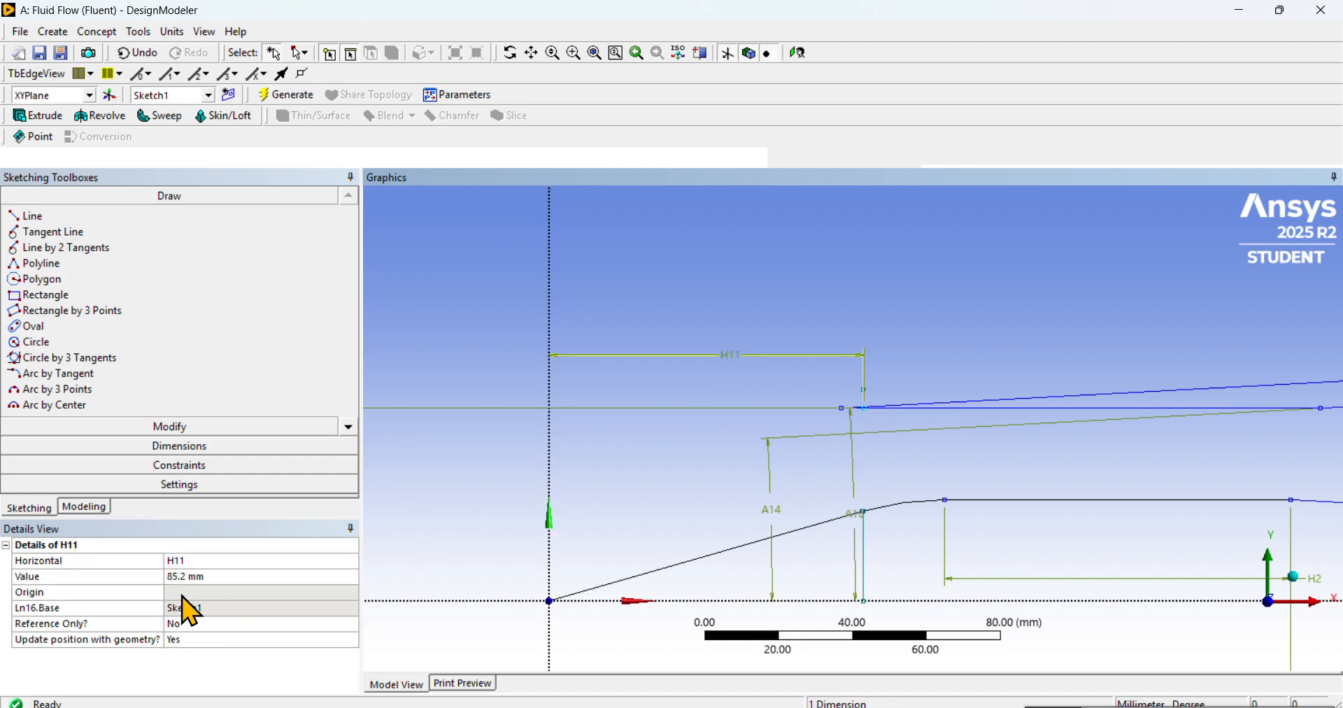
left_click(232, 577)
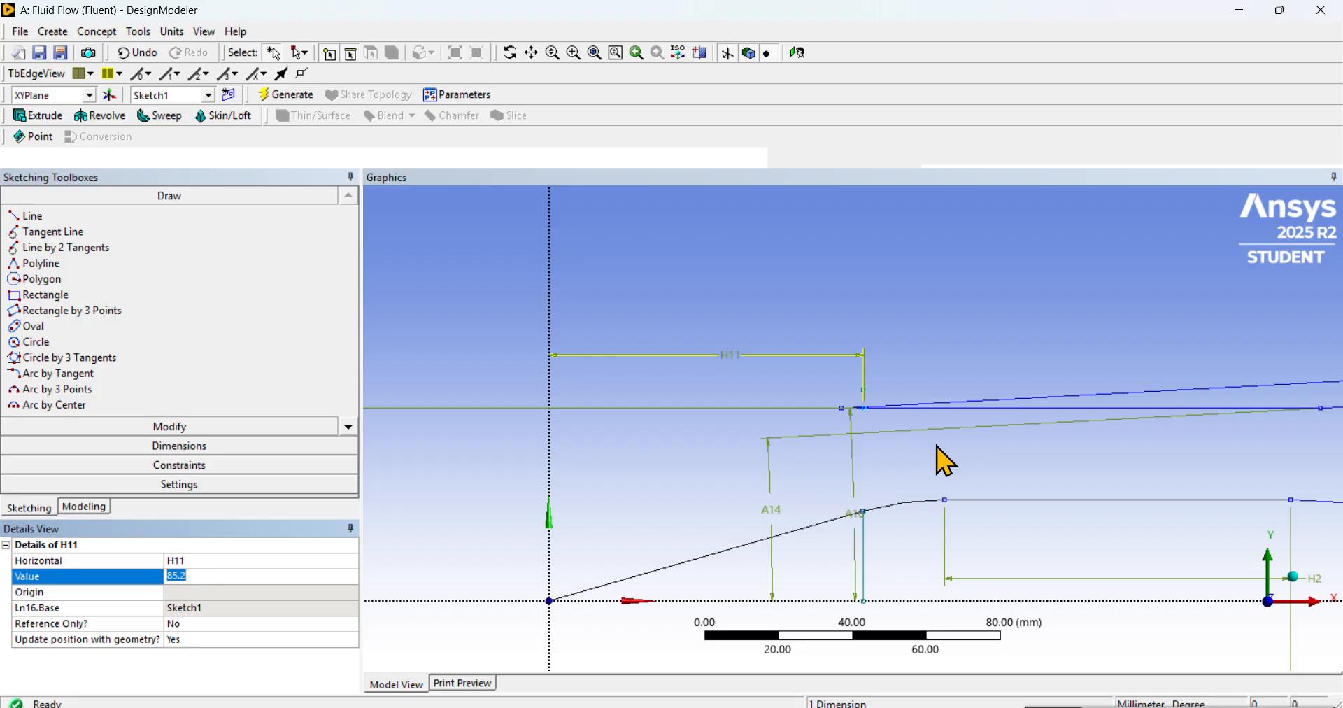
left_click(923, 420)
scroll(927, 420, "up", 6)
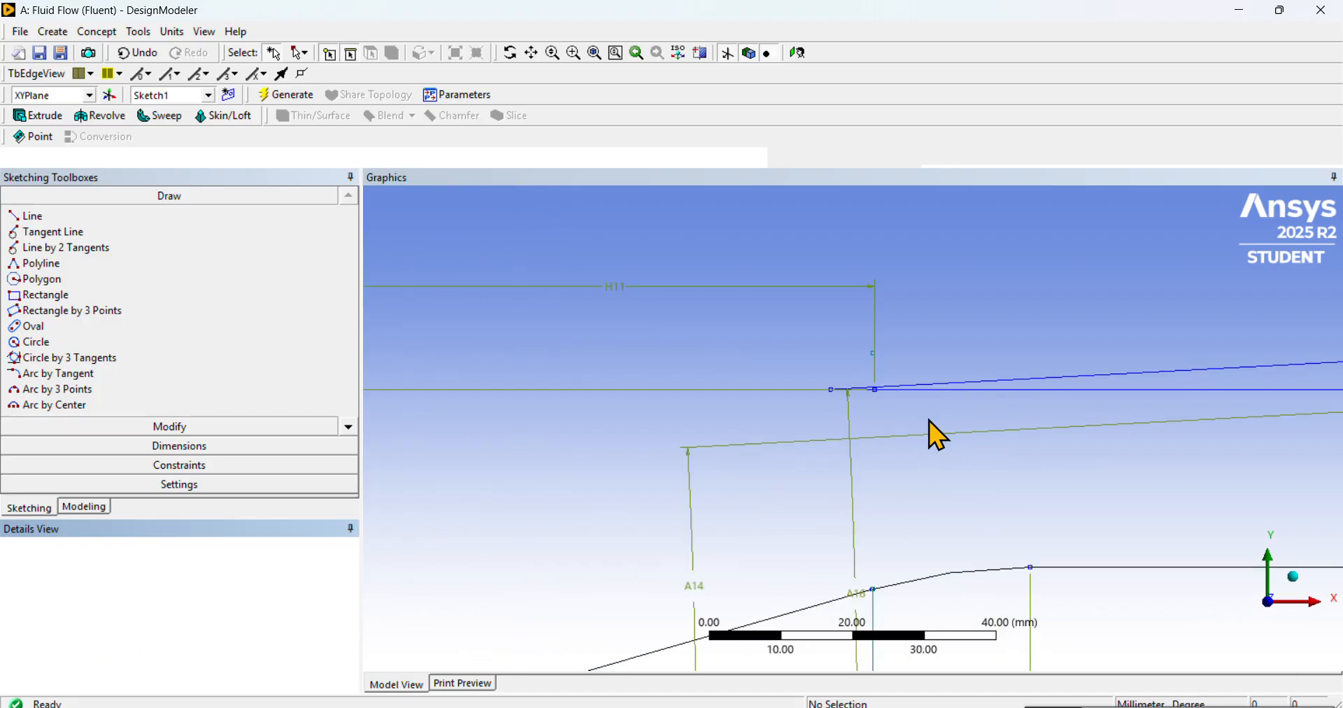
scroll(1085, 348, "down", 7)
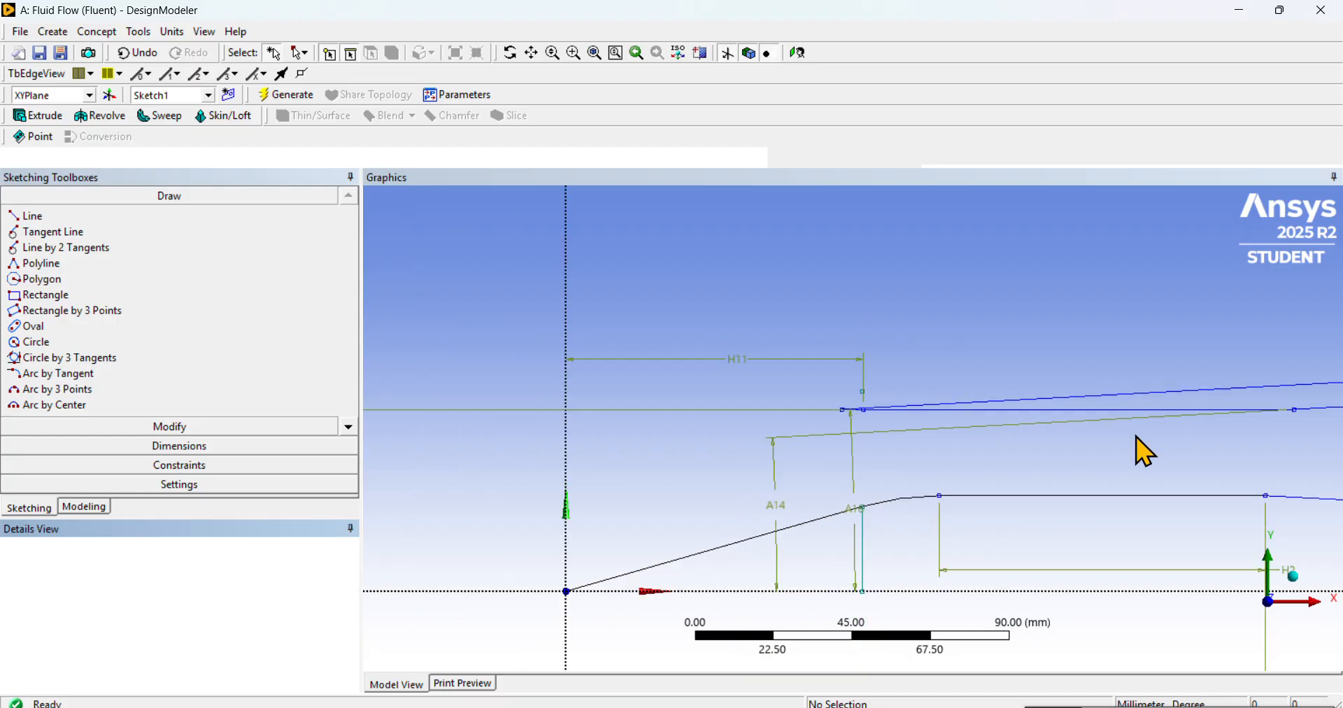
- Delete the upper sloped line that runs down to the horizontal line's upstream end
left_click(1125, 419)
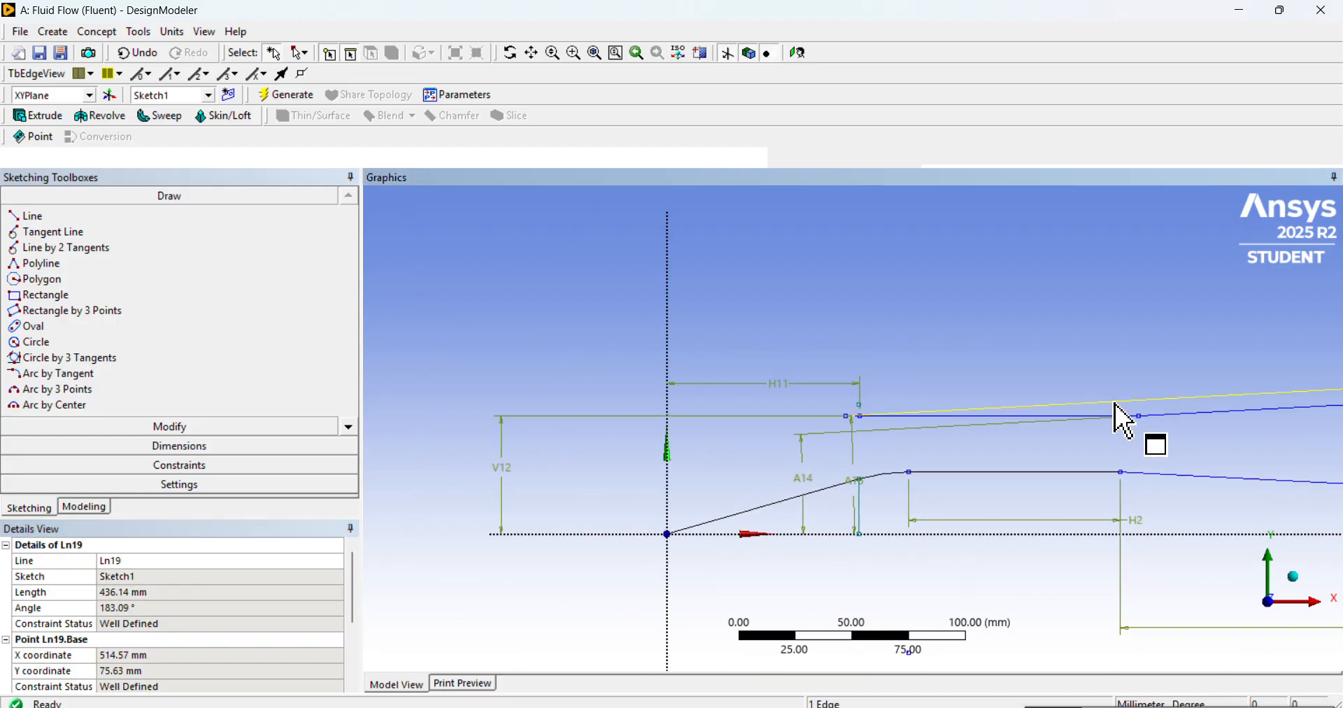
scroll(938, 374, "up", 1)
scroll(937, 374, "up", 5)
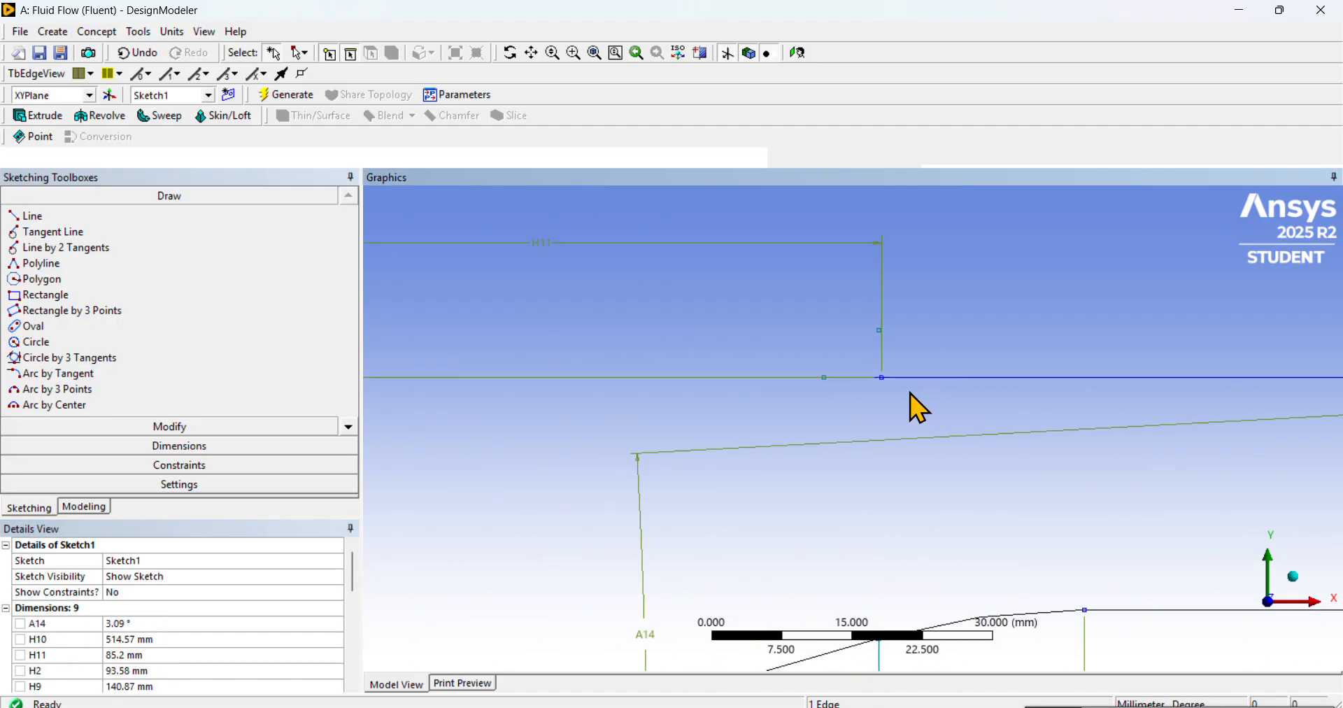
- Draw a sloped line from the upper horizontal line's upstream end to the vertical outlet line at the V15 dimension point
left_click(110, 216)
scroll(1042, 381, "down", 5)
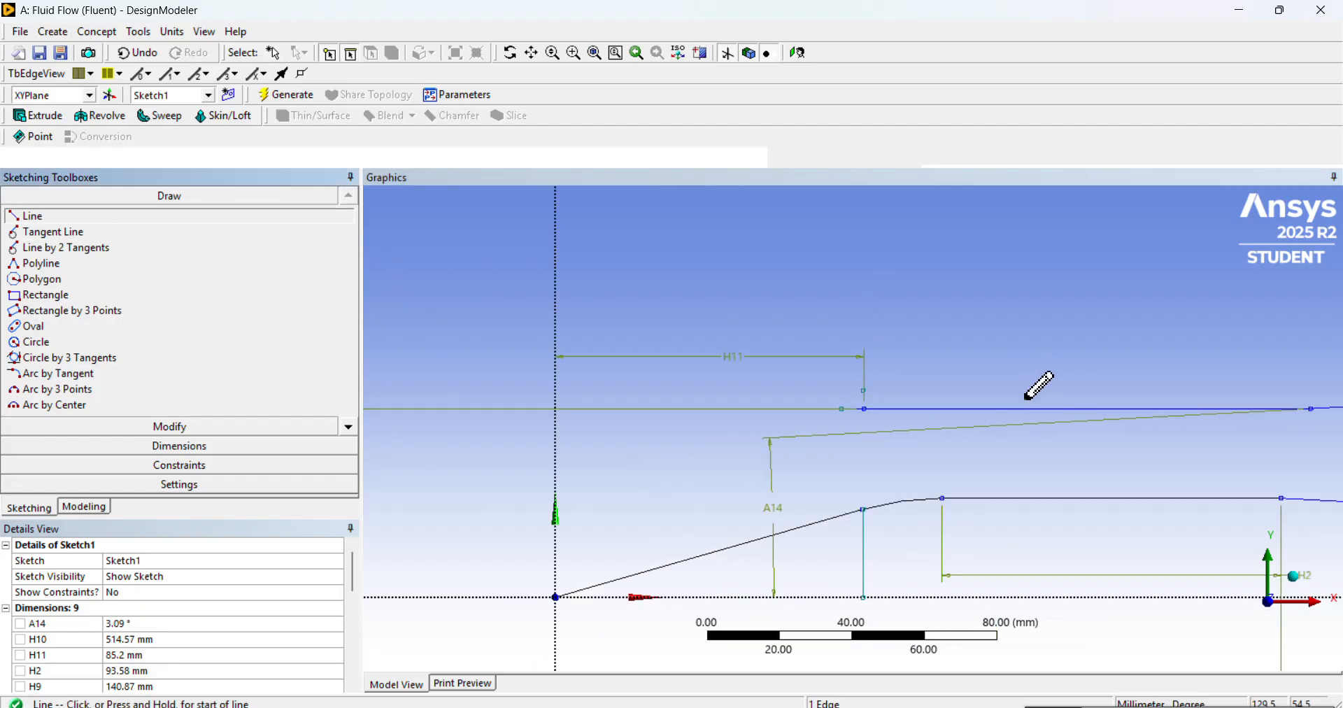
scroll(862, 413, "up", 2)
left_click(866, 407)
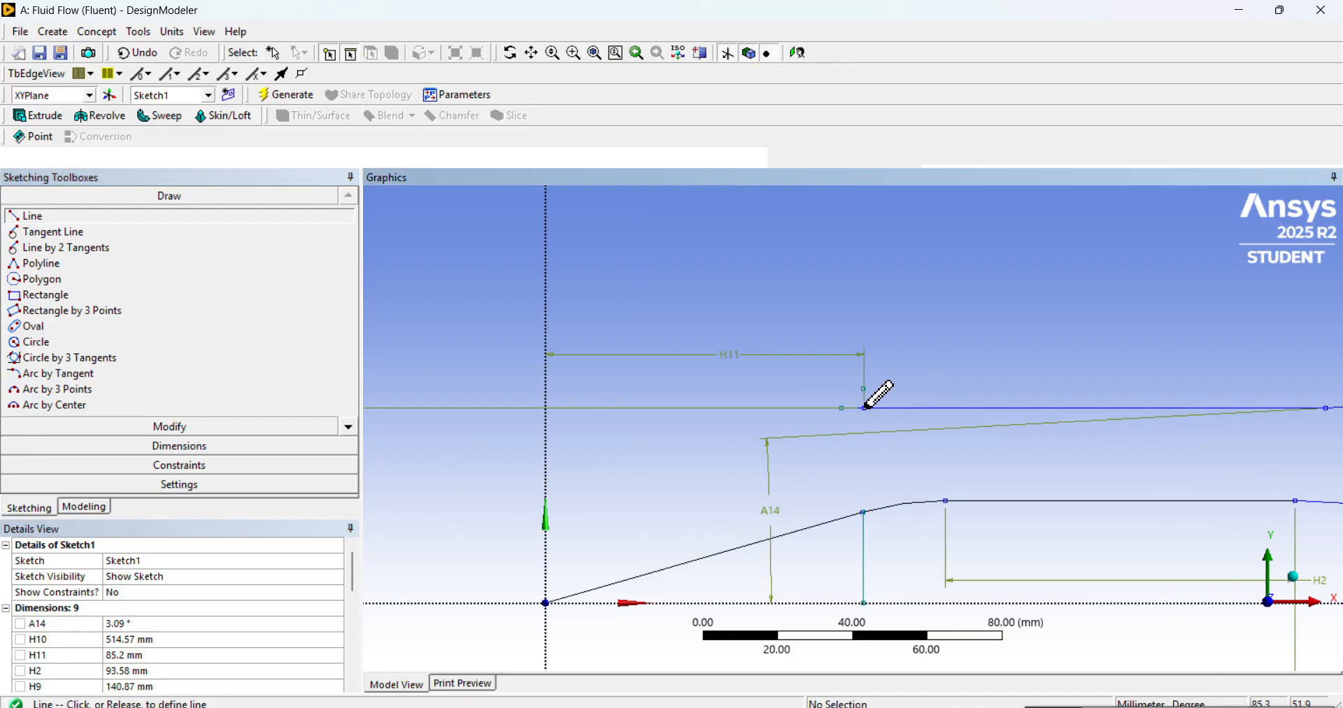
scroll(1224, 344, "down", 5)
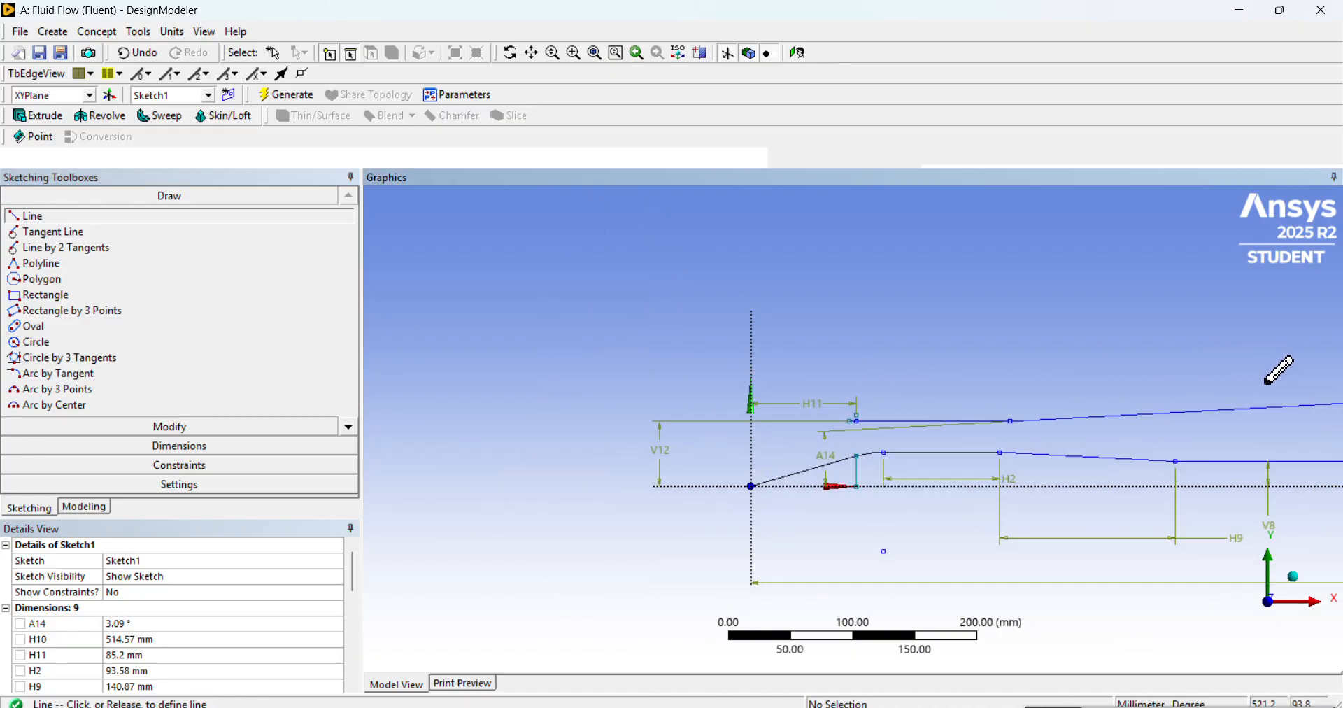
scroll(1265, 383, "up", 1)
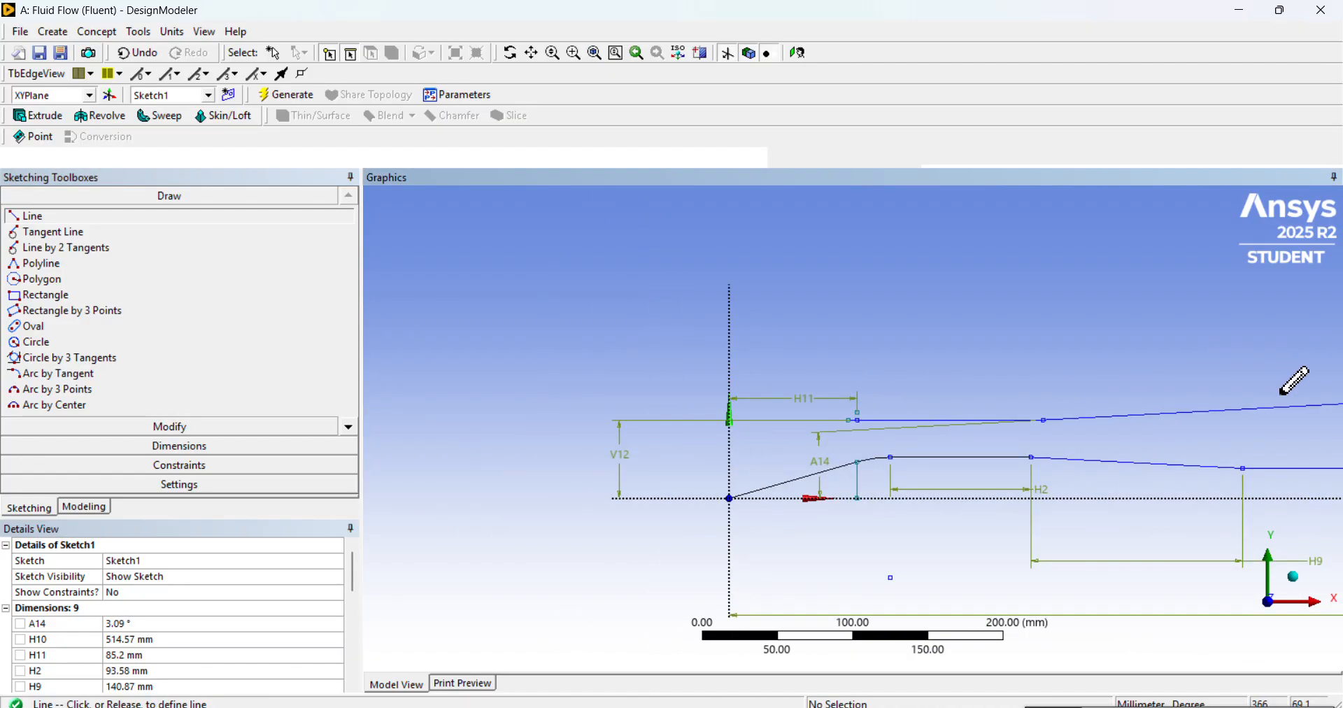
left_click(535, 54)
left_click_drag(1039, 384, 651, 365)
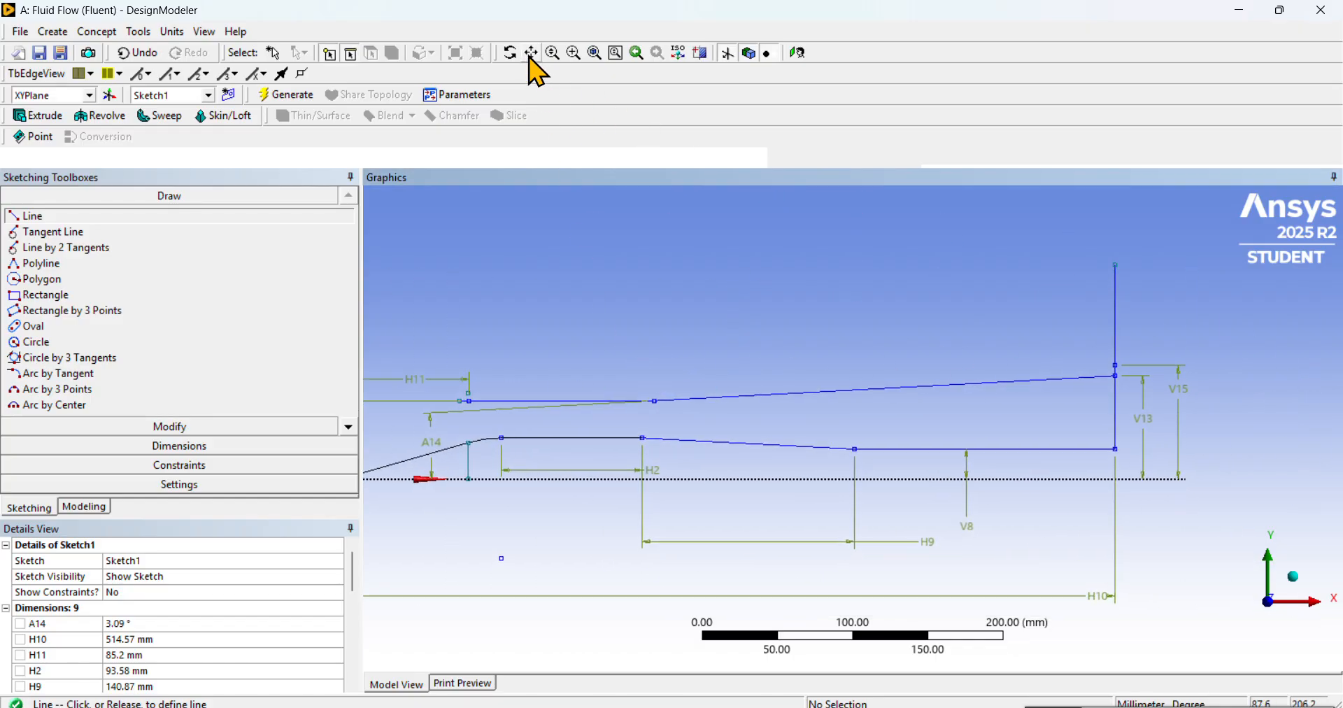
left_click(531, 53)
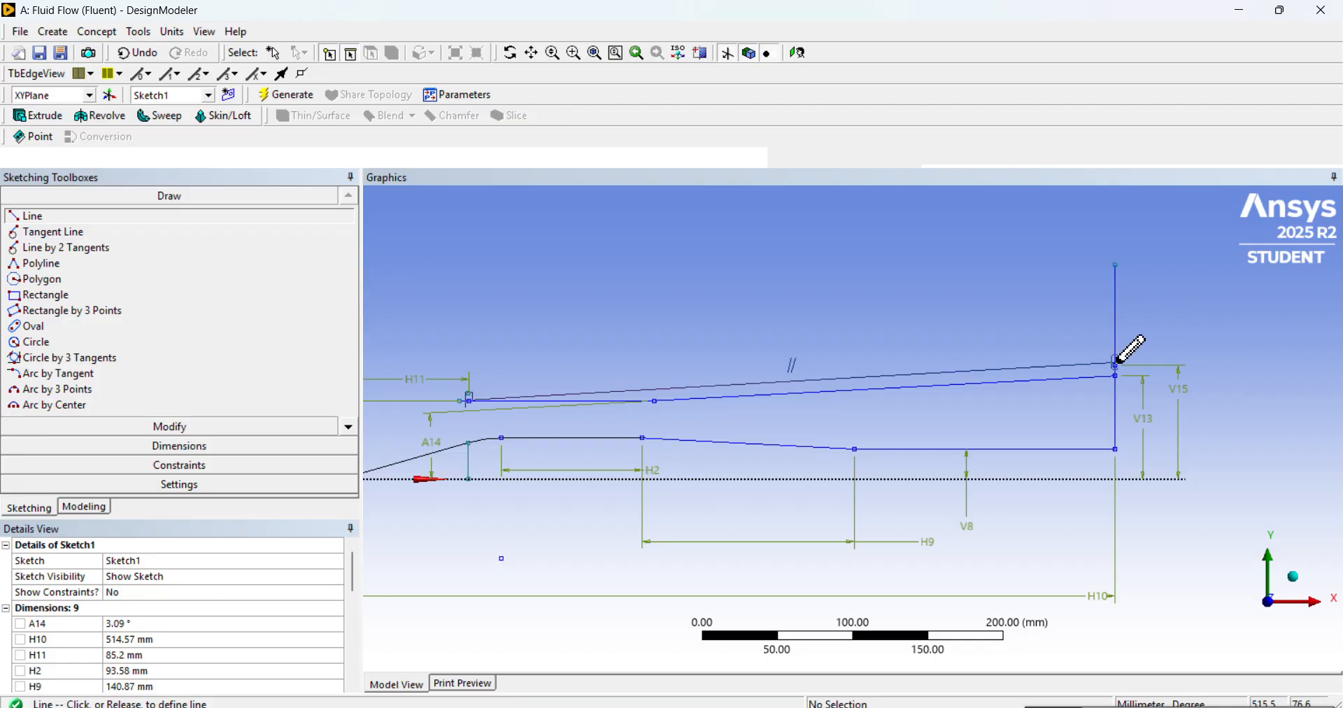
scroll(1119, 360, "up", 2)
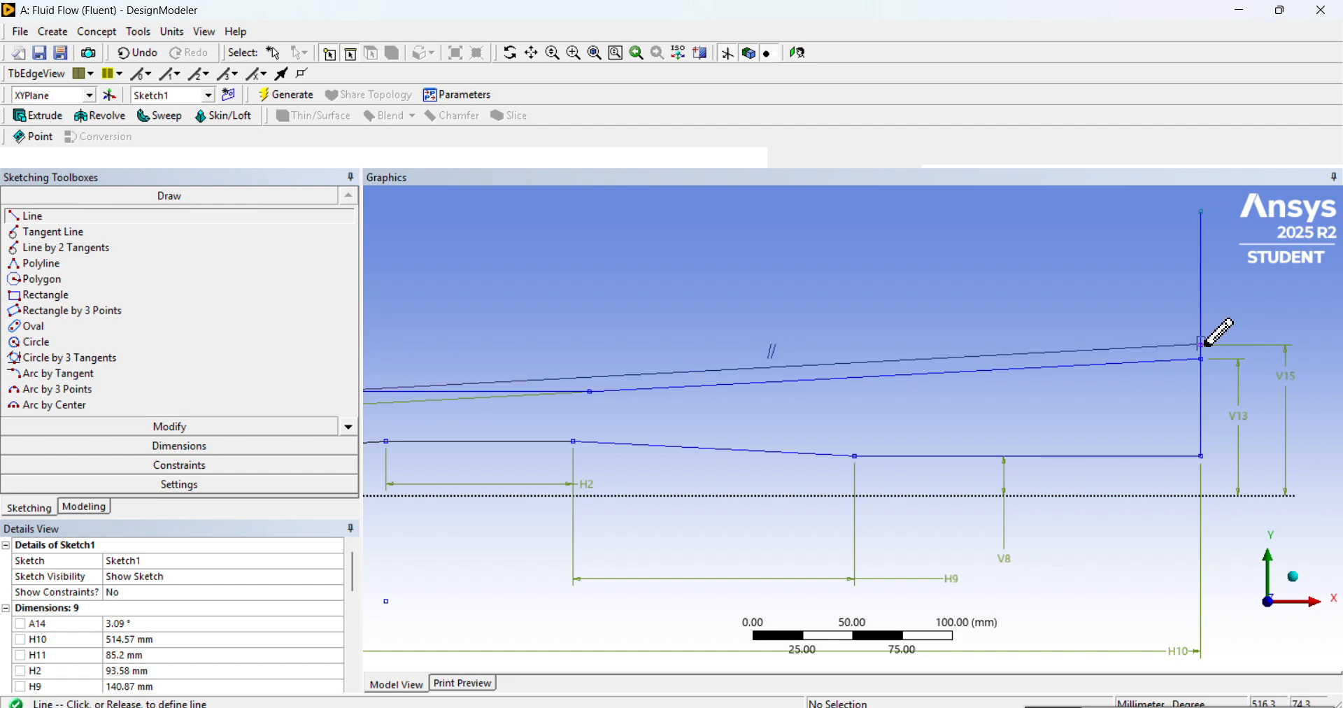
left_click(1202, 343)
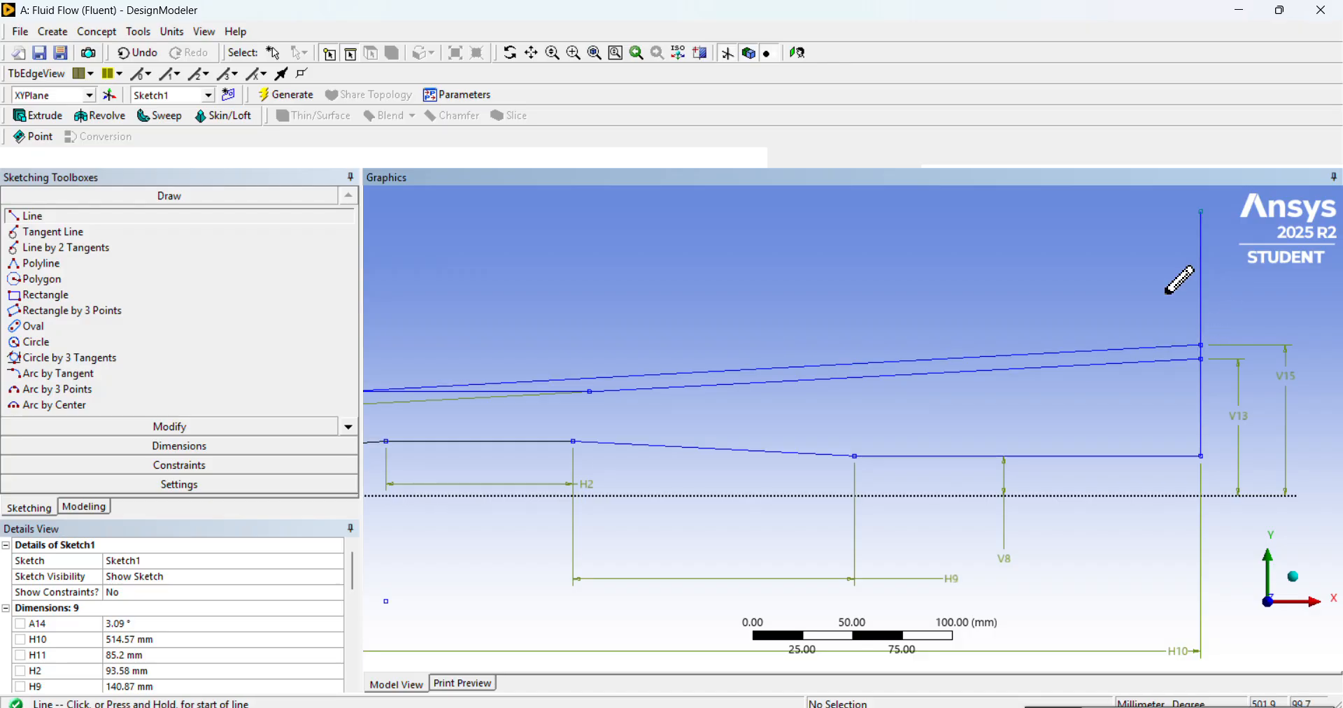
- Examine the narrow wedge between the new sloped line and the upper horizontal line around its upstream junction
scroll(905, 291, "down", 3)
scroll(762, 339, "up", 3)
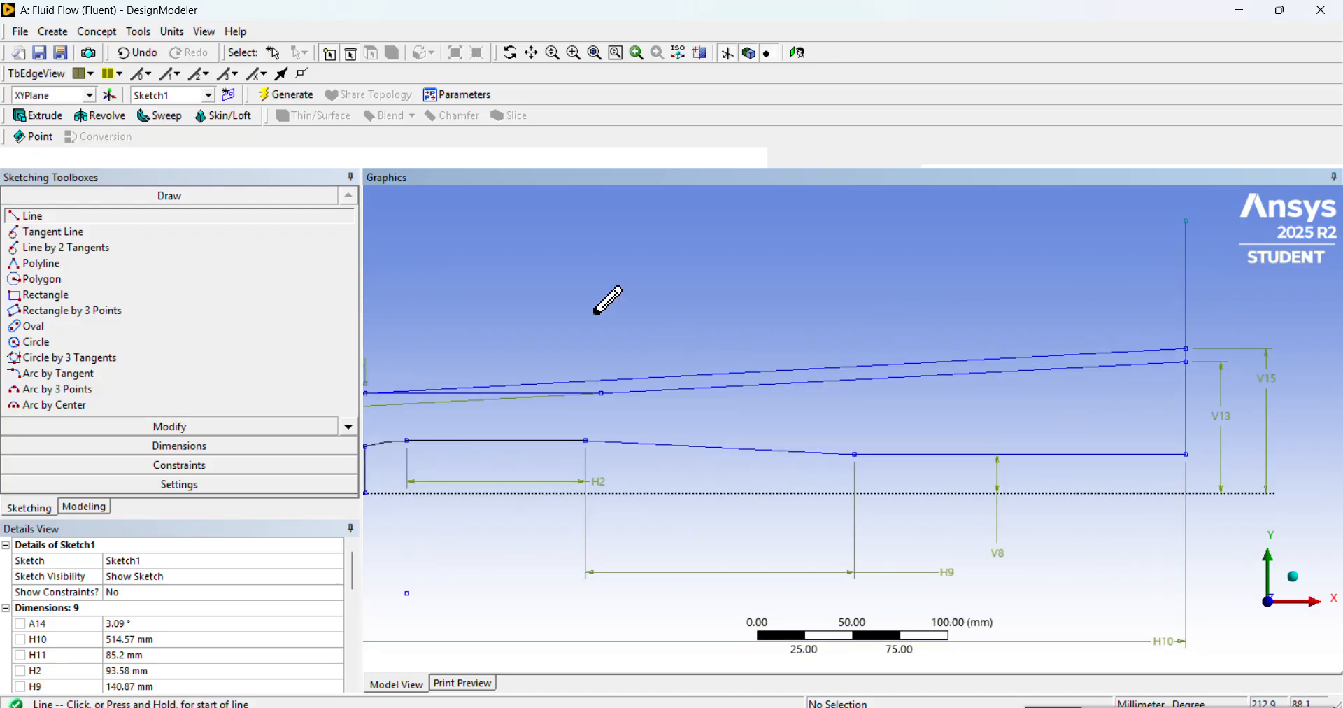
left_click(531, 52)
left_click_drag(809, 424, 1028, 390)
scroll(984, 330, "up", 3)
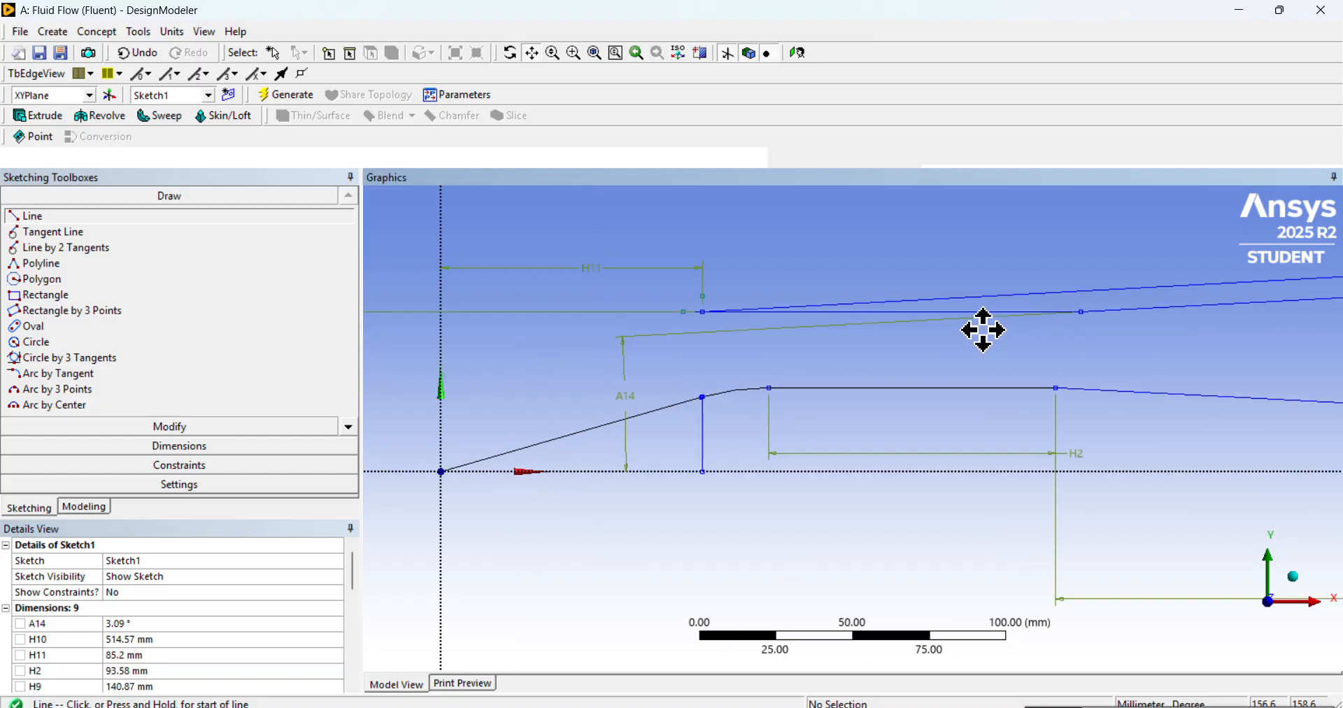
scroll(906, 354, "up", 2)
left_click_drag(905, 354, 987, 471)
scroll(1052, 450, "up", 1)
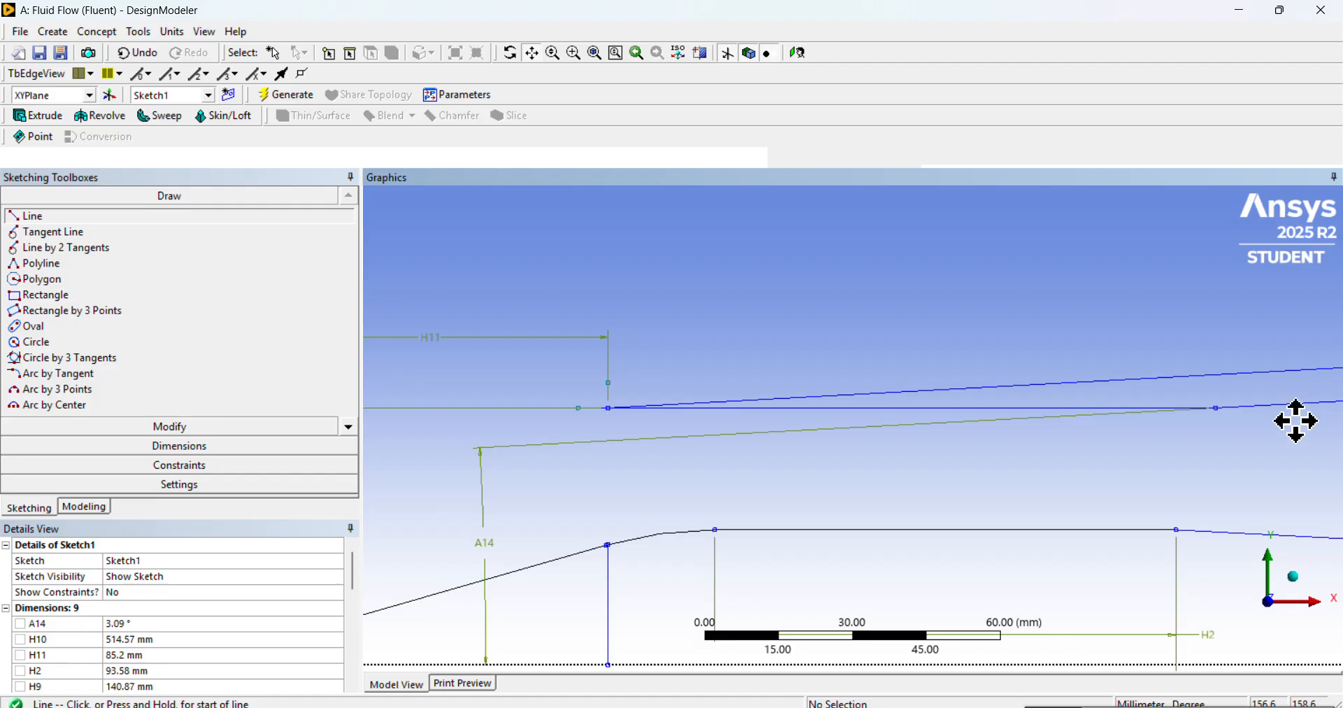
scroll(1296, 421, "down", 1)
scroll(1283, 416, "down", 1)
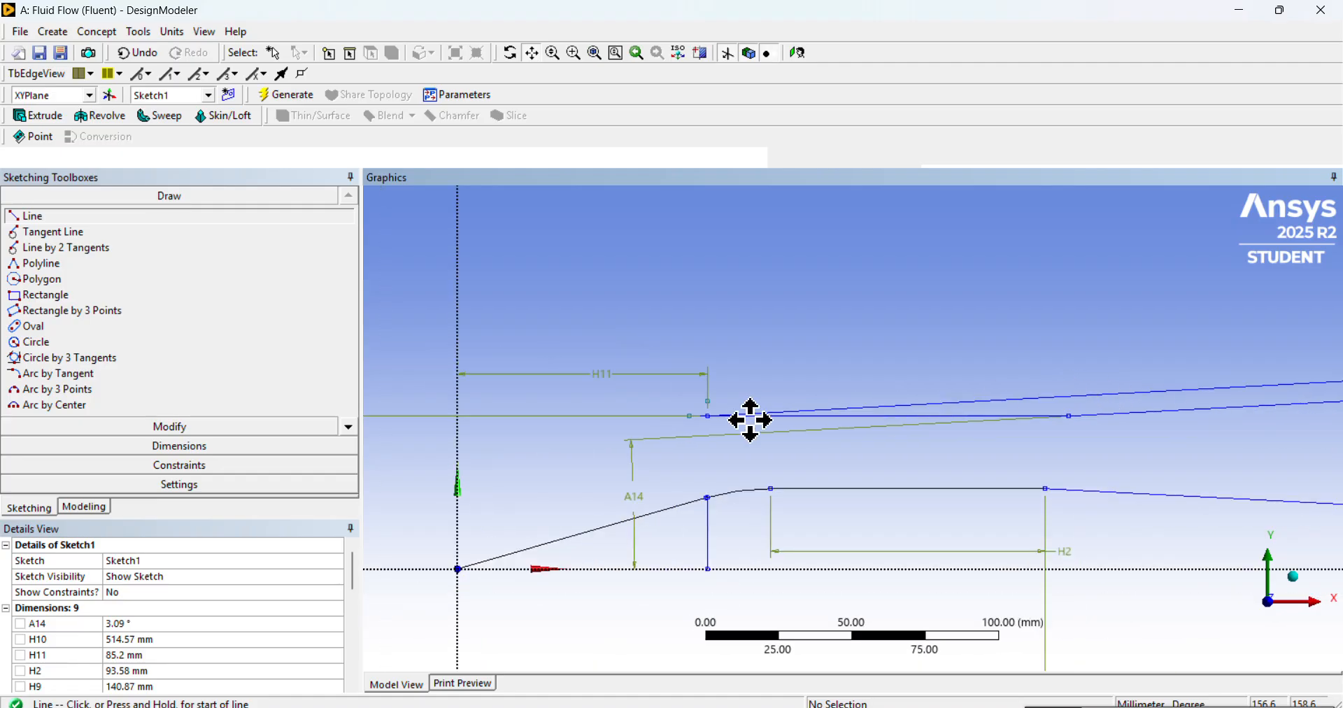
scroll(720, 422, "up", 1)
scroll(769, 413, "up", 1)
scroll(843, 399, "down", 1)
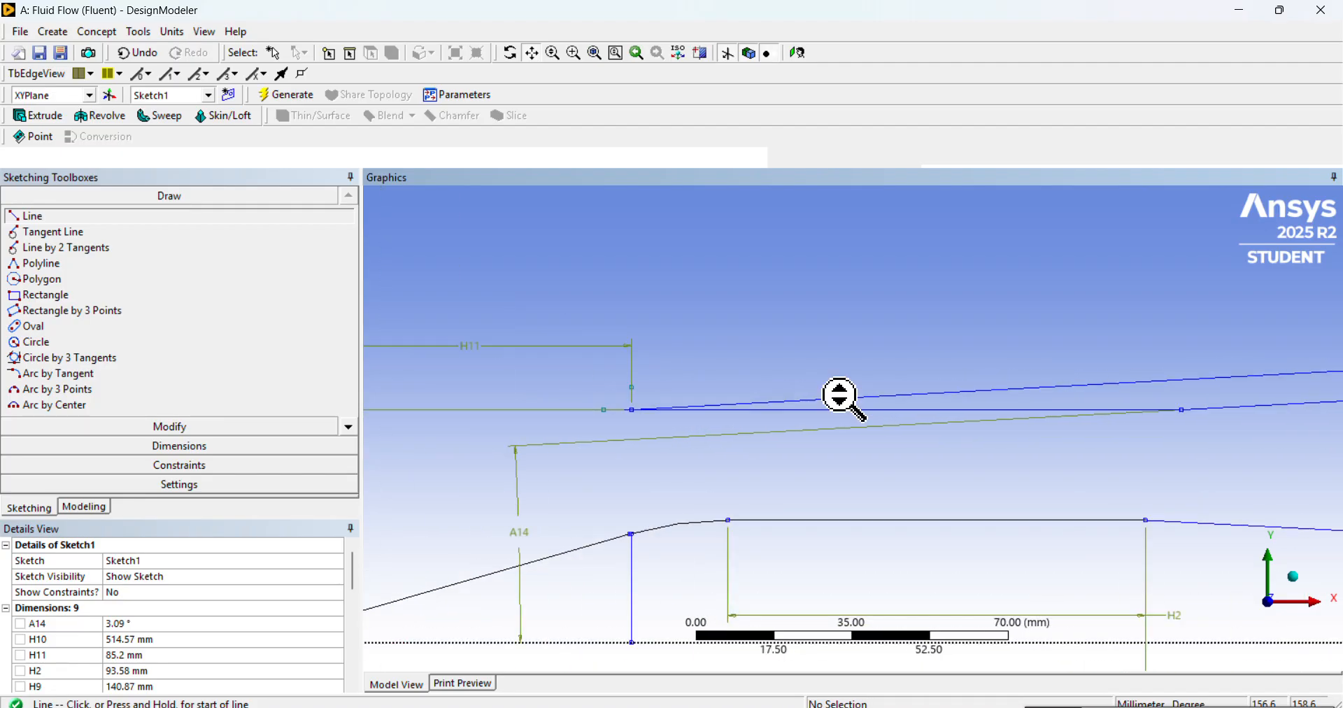
scroll(843, 398, "down", 1)
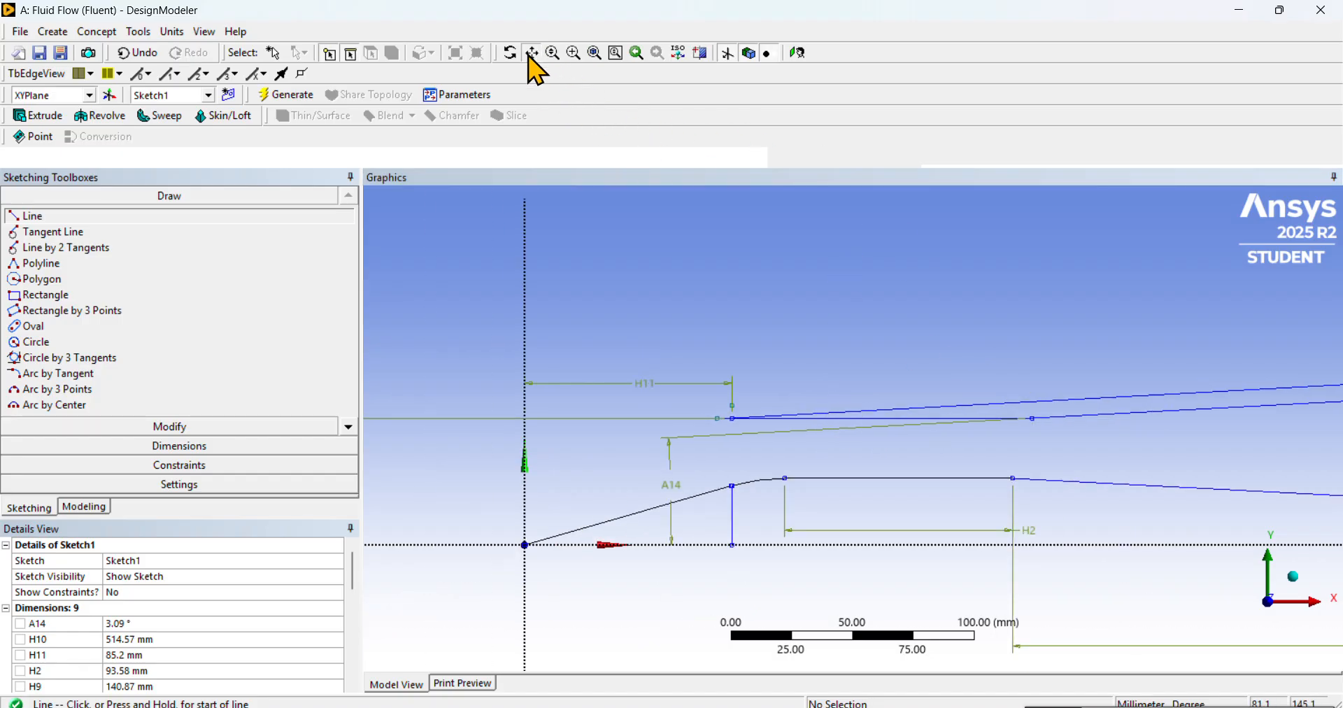
- Inspect both sloped upper walls from their upstream junction to the outlet, including the rest of the profile
left_click(532, 54)
left_click_drag(996, 480, 741, 452)
left_click_drag(1220, 423, 866, 470)
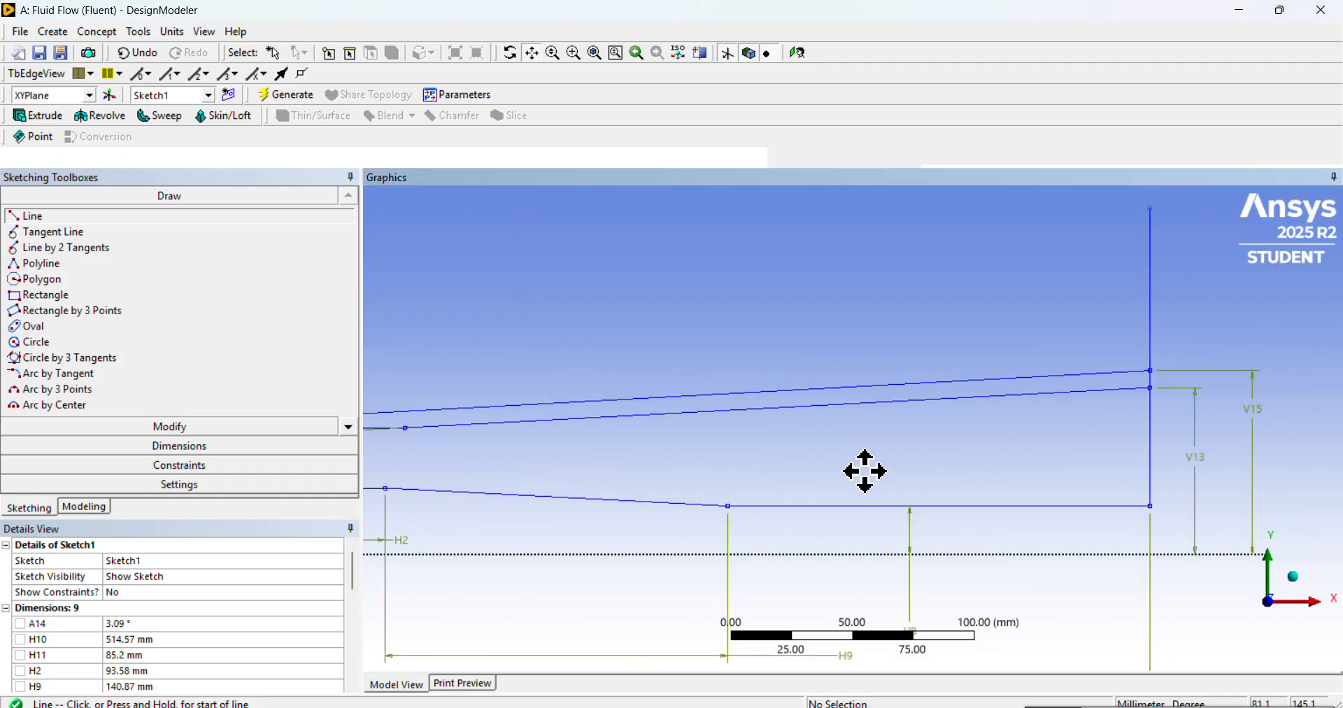
scroll(865, 471, "down", 1)
left_click_drag(741, 424, 1182, 385)
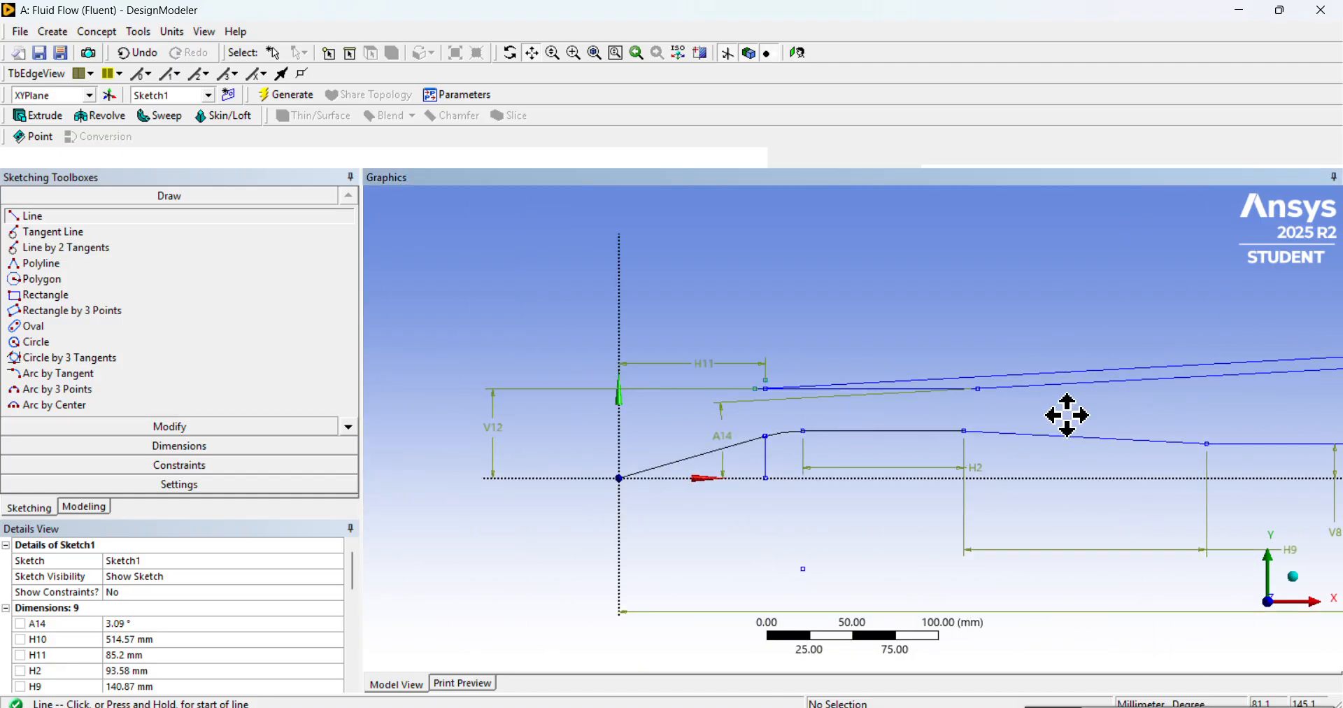
left_click_drag(1065, 410, 852, 429)
scroll(852, 431, "up", 3)
left_click_drag(707, 413, 1209, 470)
scroll(862, 423, "up", 2)
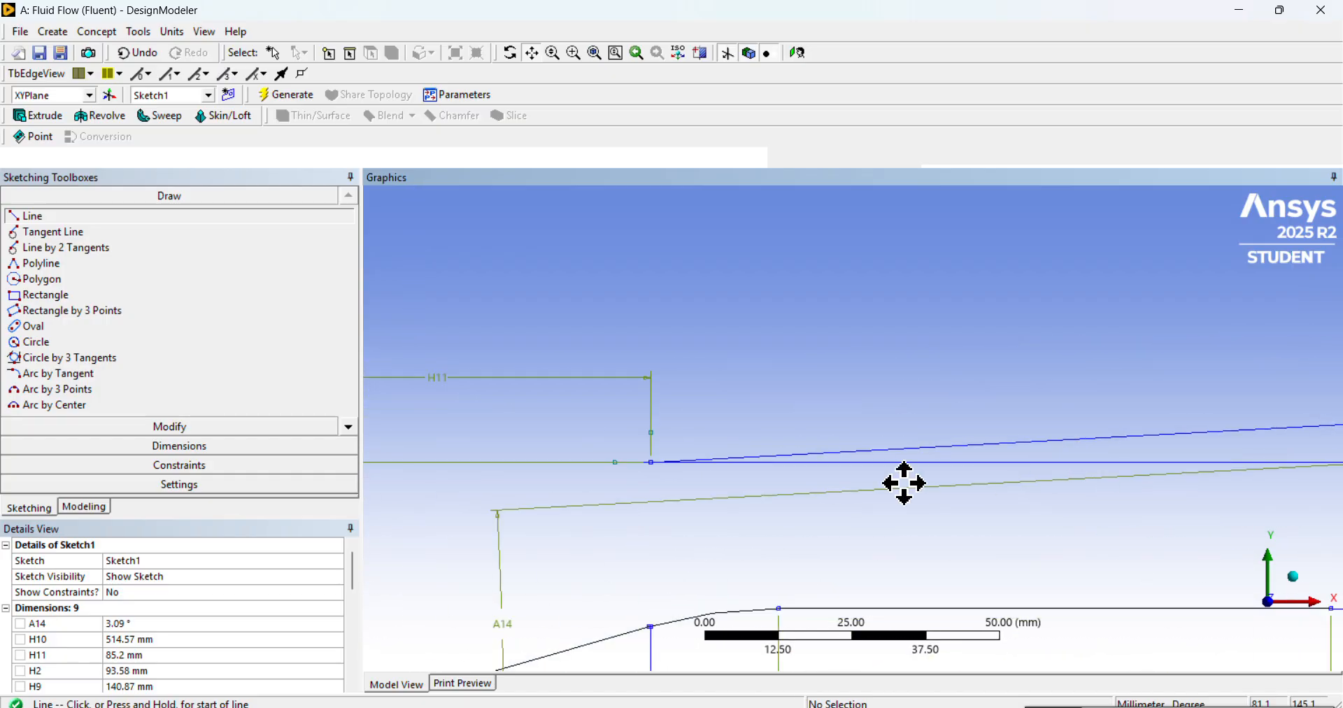
left_click_drag(904, 483, 774, 435)
scroll(773, 436, "up", 2)
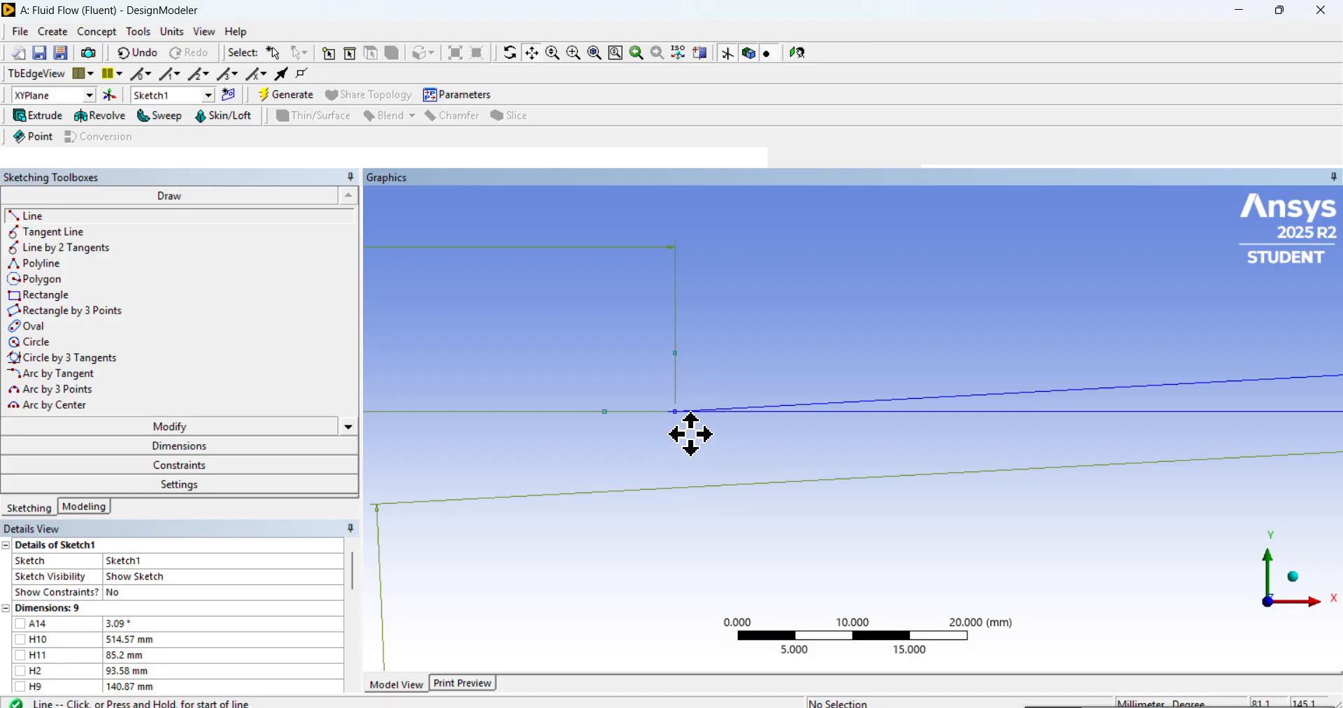
scroll(785, 464, "down", 2)
scroll(947, 507, "down", 2)
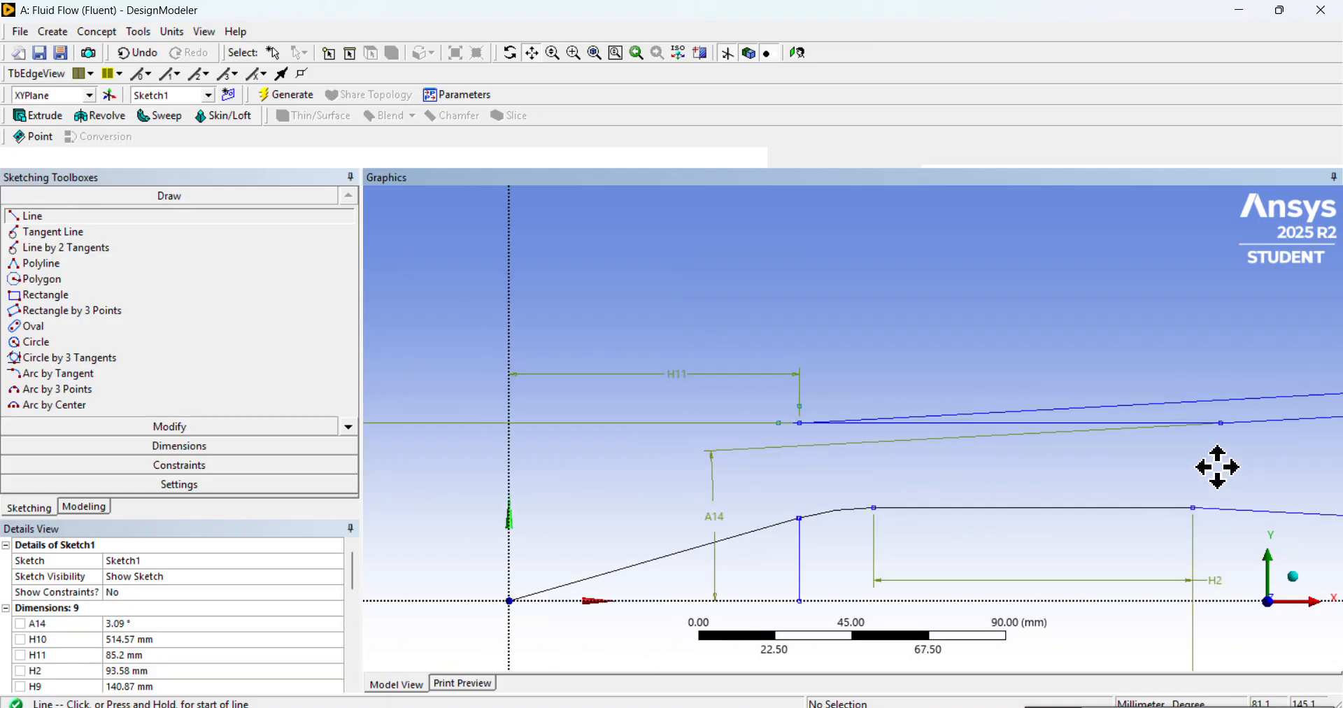
left_click_drag(1218, 466, 908, 449)
scroll(921, 465, "down", 2)
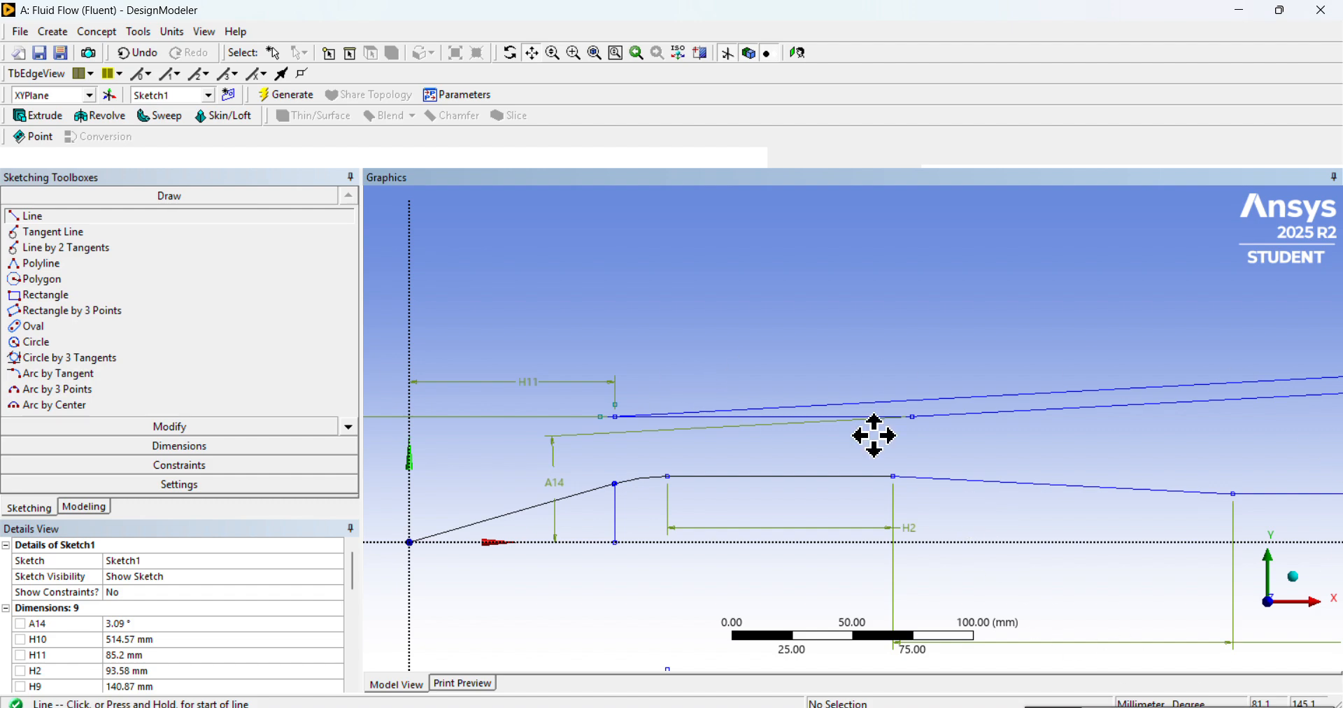
scroll(874, 436, "down", 2)
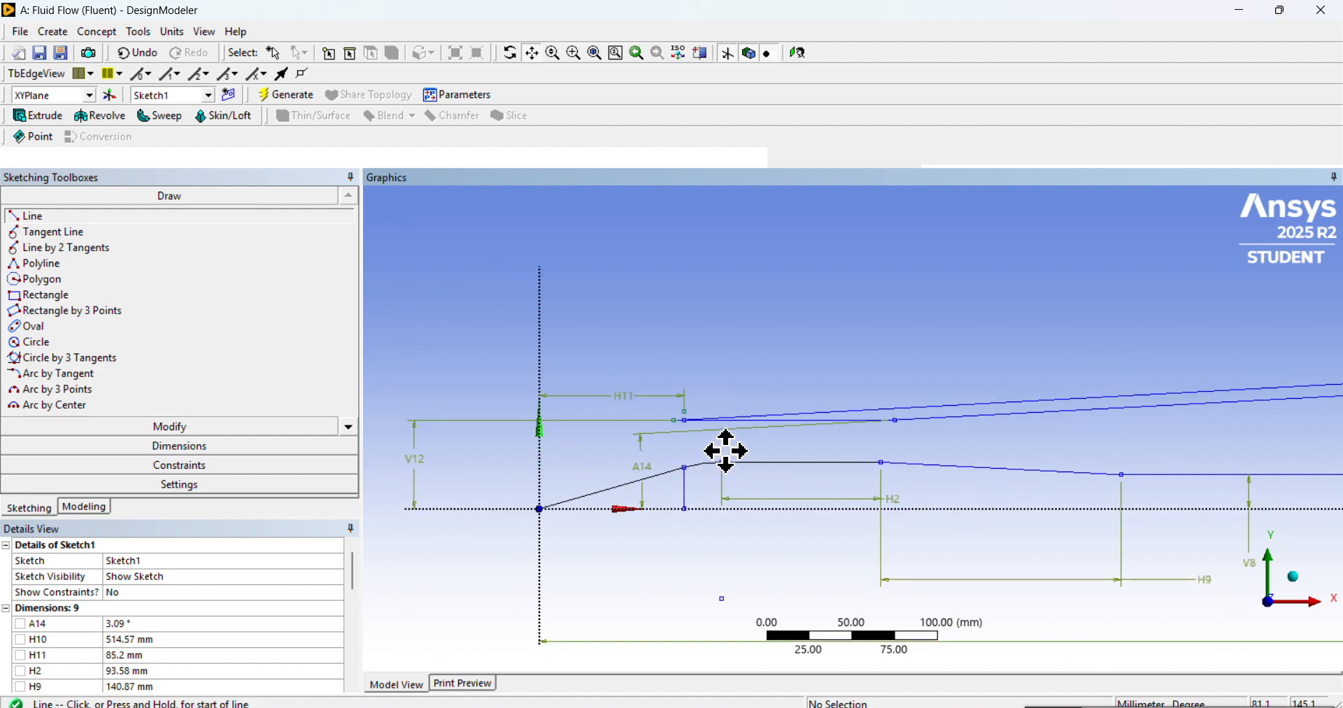
scroll(699, 428, "up", 2)
scroll(525, 413, "down", 2)
scroll(1224, 428, "down", 1)
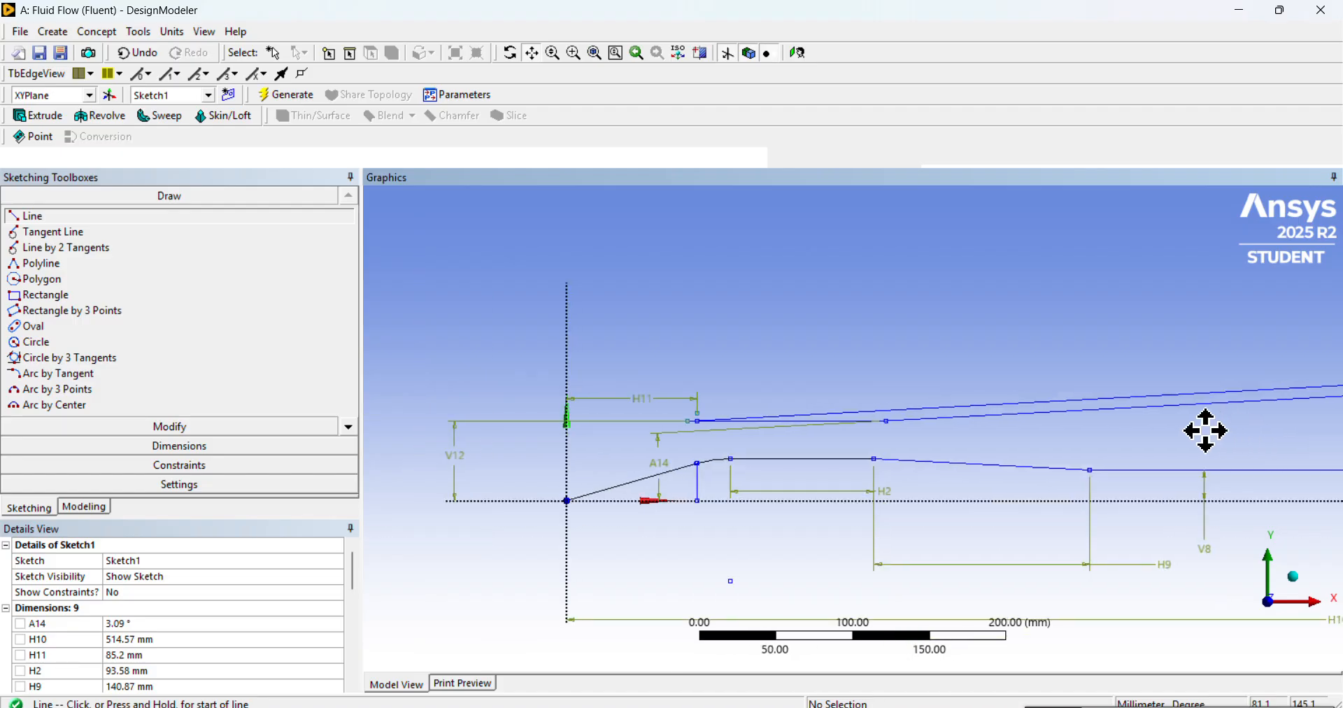
left_click_drag(1205, 430, 926, 429)
scroll(1010, 429, "down", 2)
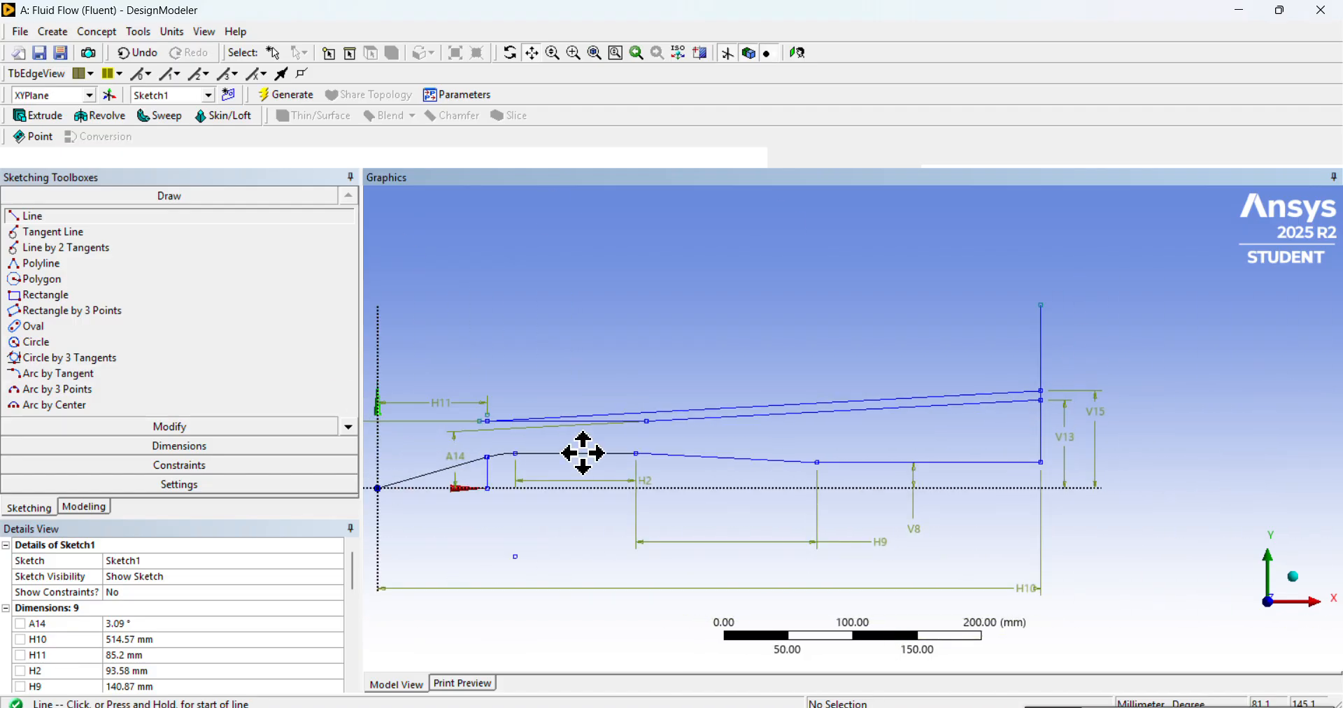
left_click_drag(579, 453, 690, 360)
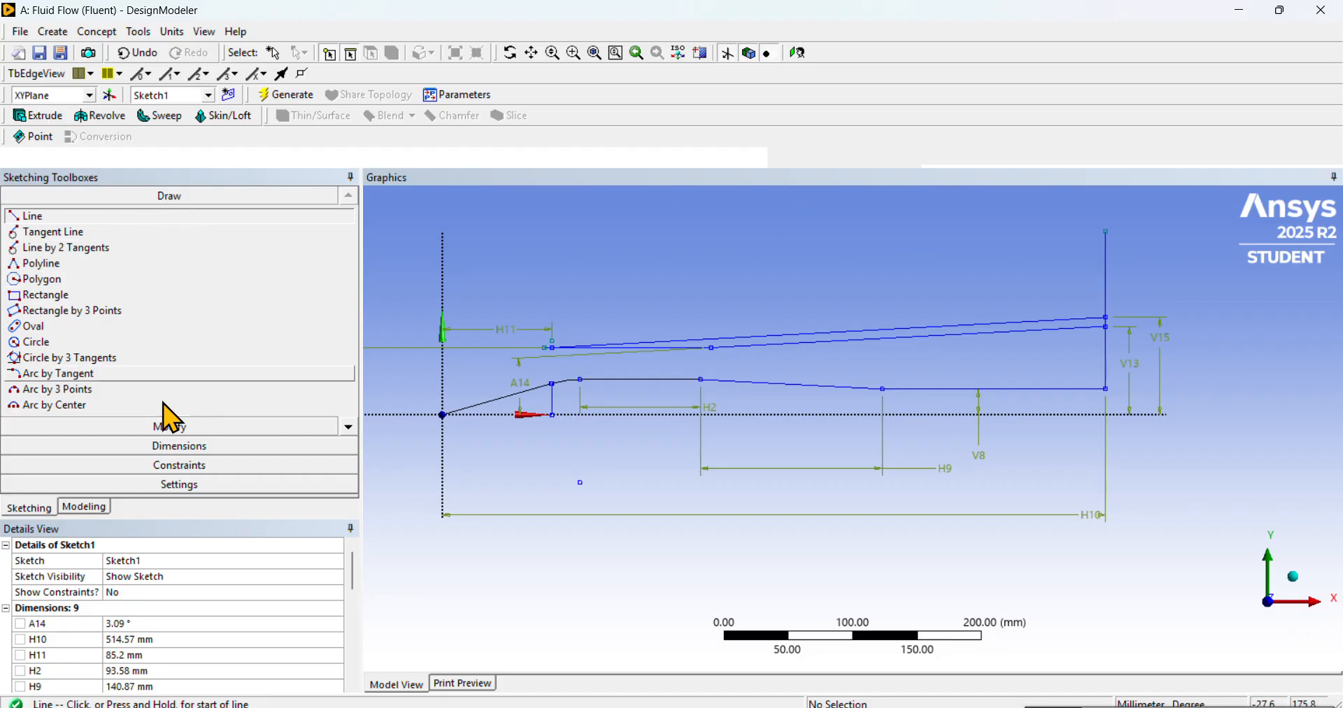
- Delete the tall vertical line at the outlet, at the downstream end of the sketch
left_click(96, 510)
left_click(31, 507)
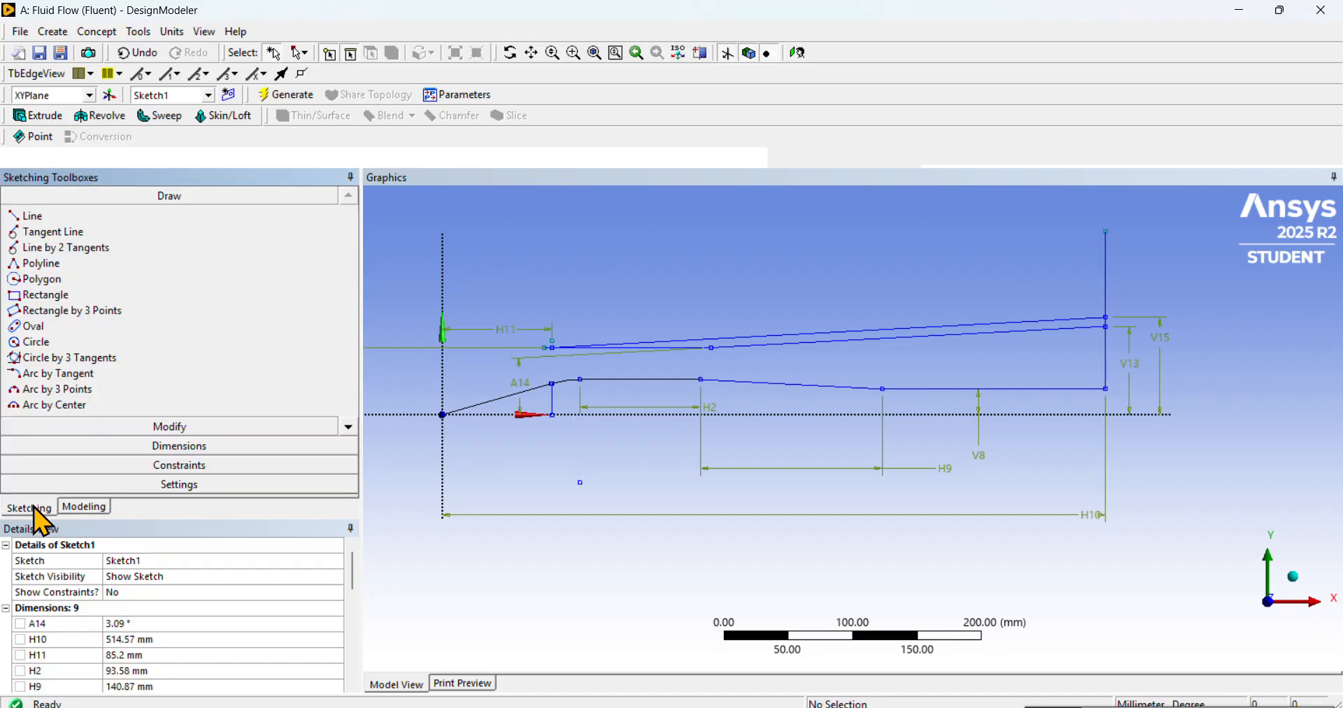
left_click(1107, 267)
key("Delete")
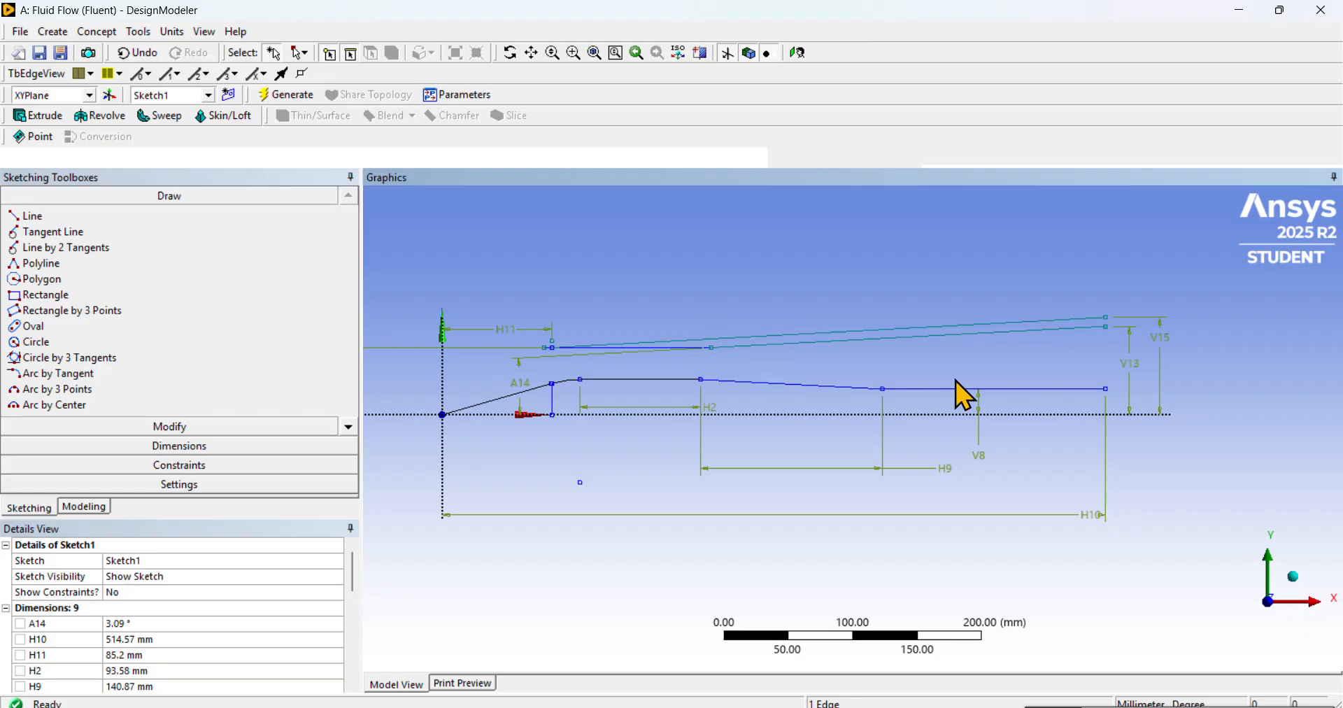
- Check the details of the isolated arc centre point below the X axis
scroll(735, 300, "up", 3)
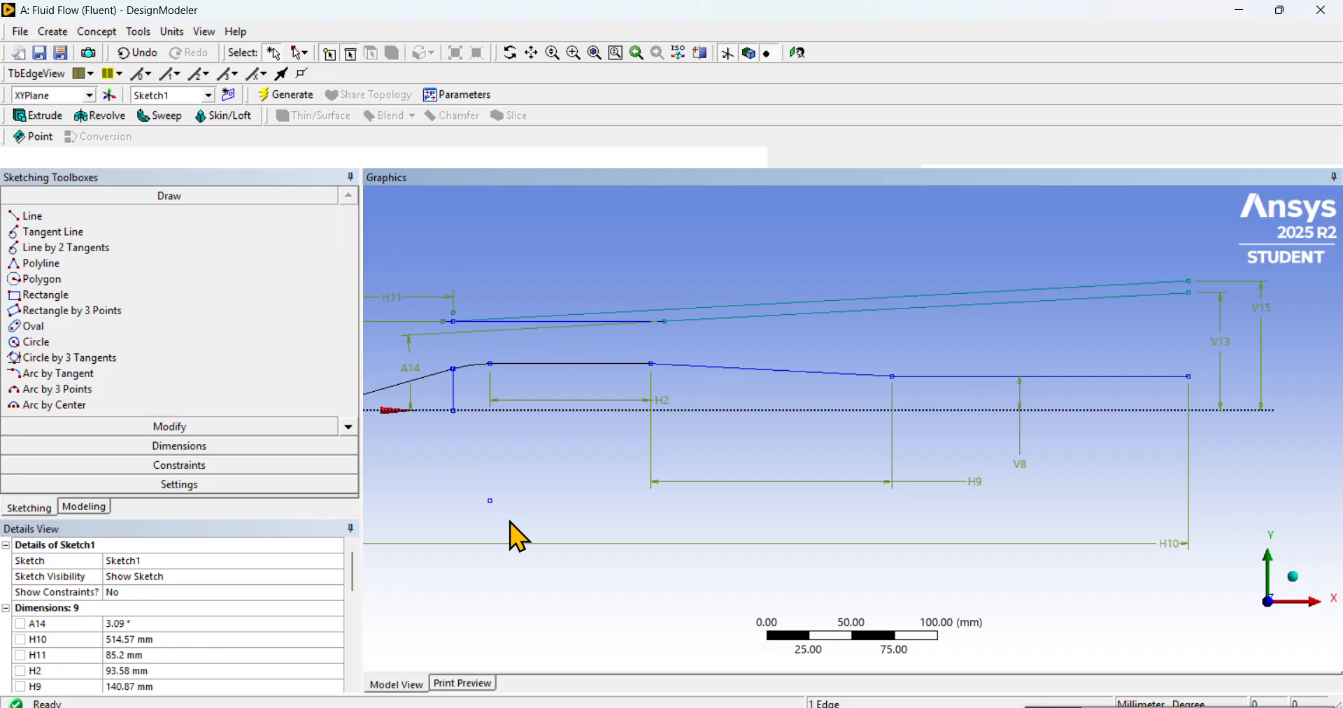
scroll(965, 367, "down", 1)
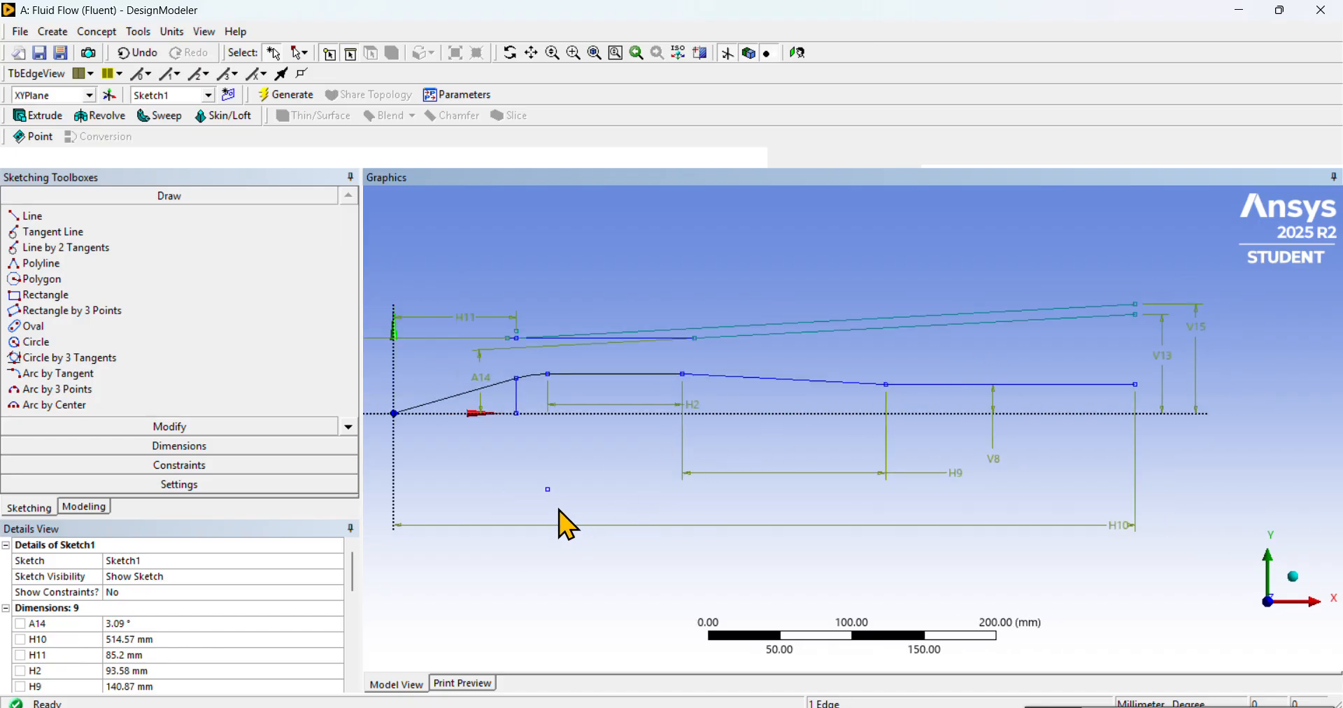
left_click(549, 491)
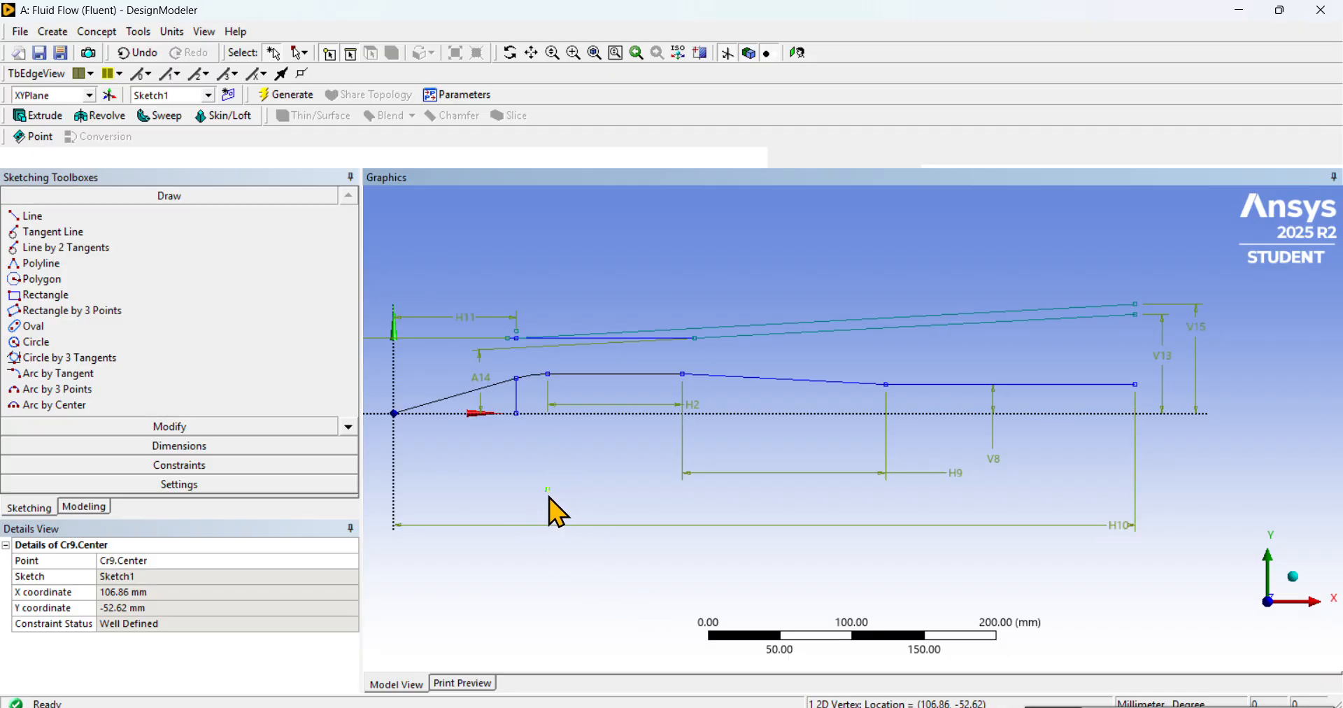
left_click(551, 499)
scroll(521, 361, "up", 2)
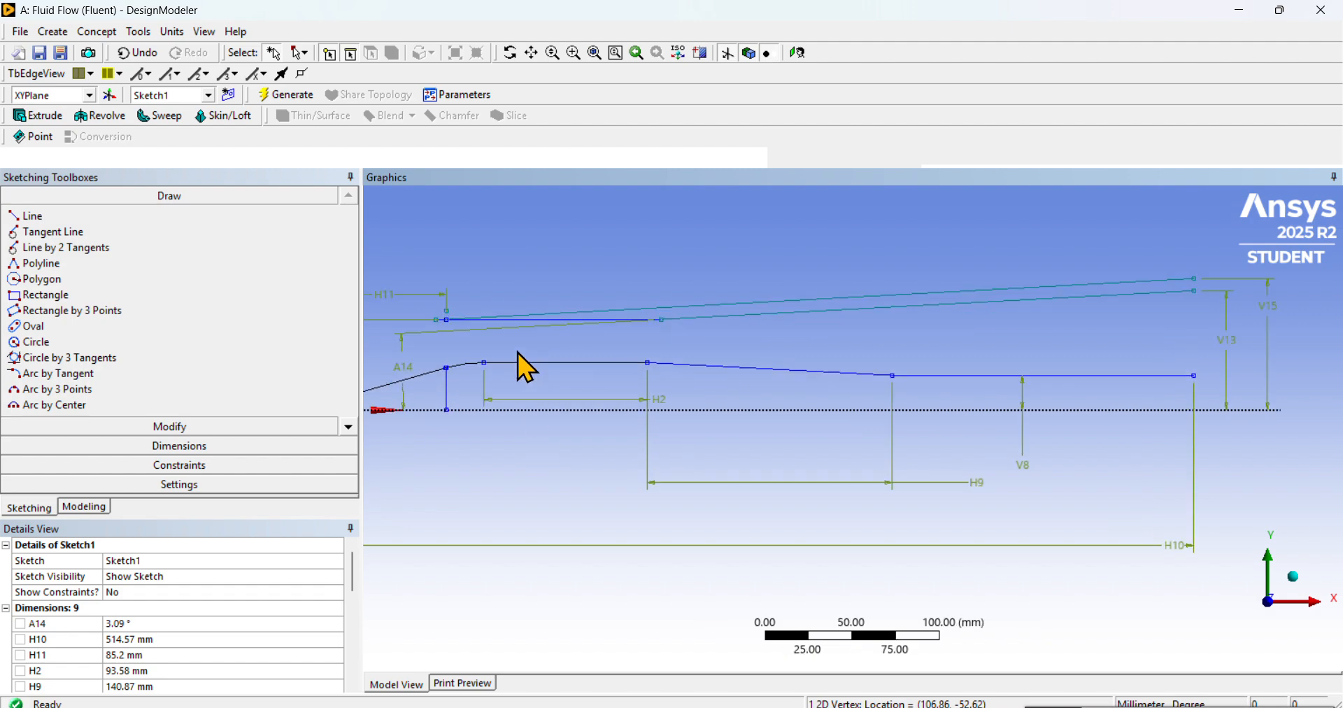
scroll(521, 357, "down", 2)
scroll(510, 372, "up", 2)
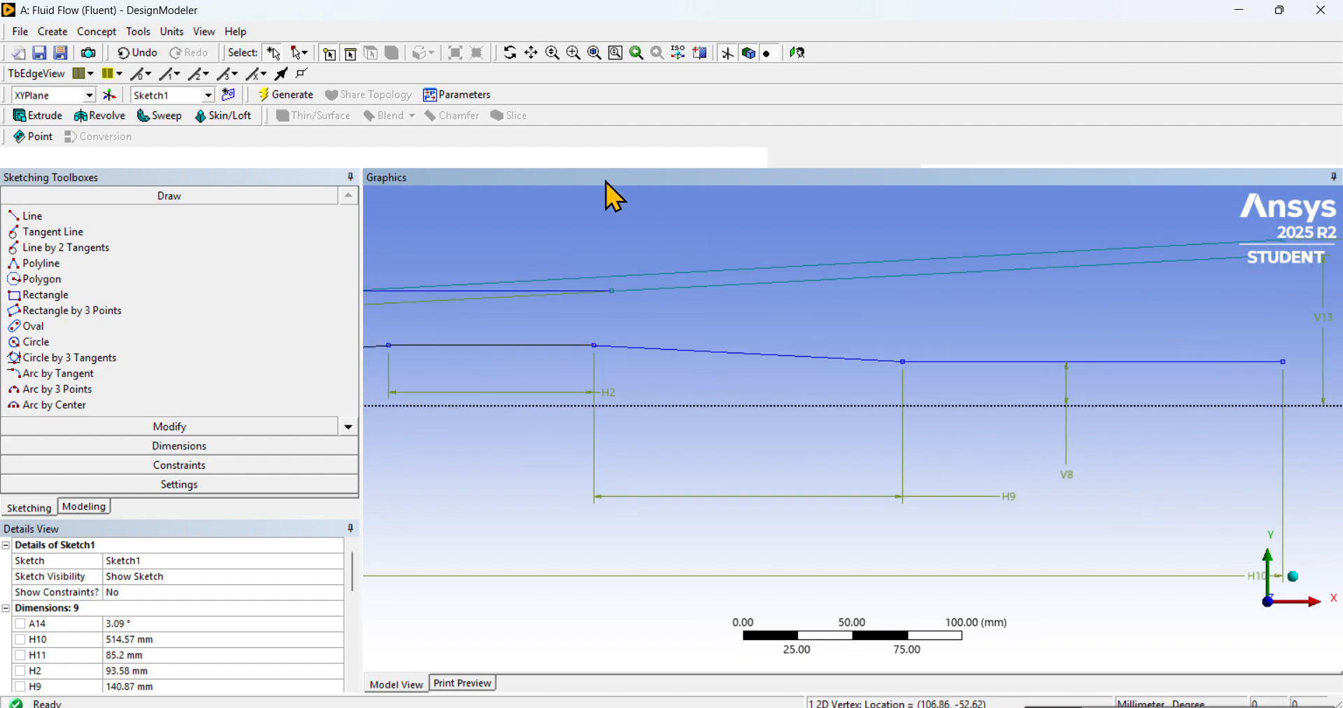
- Draw a vertical outlet line from the downstream end of the lower wall up to the end of the lower sloped wall
left_click(539, 54)
left_click_drag(594, 321, 974, 378)
scroll(944, 381, "up", 2)
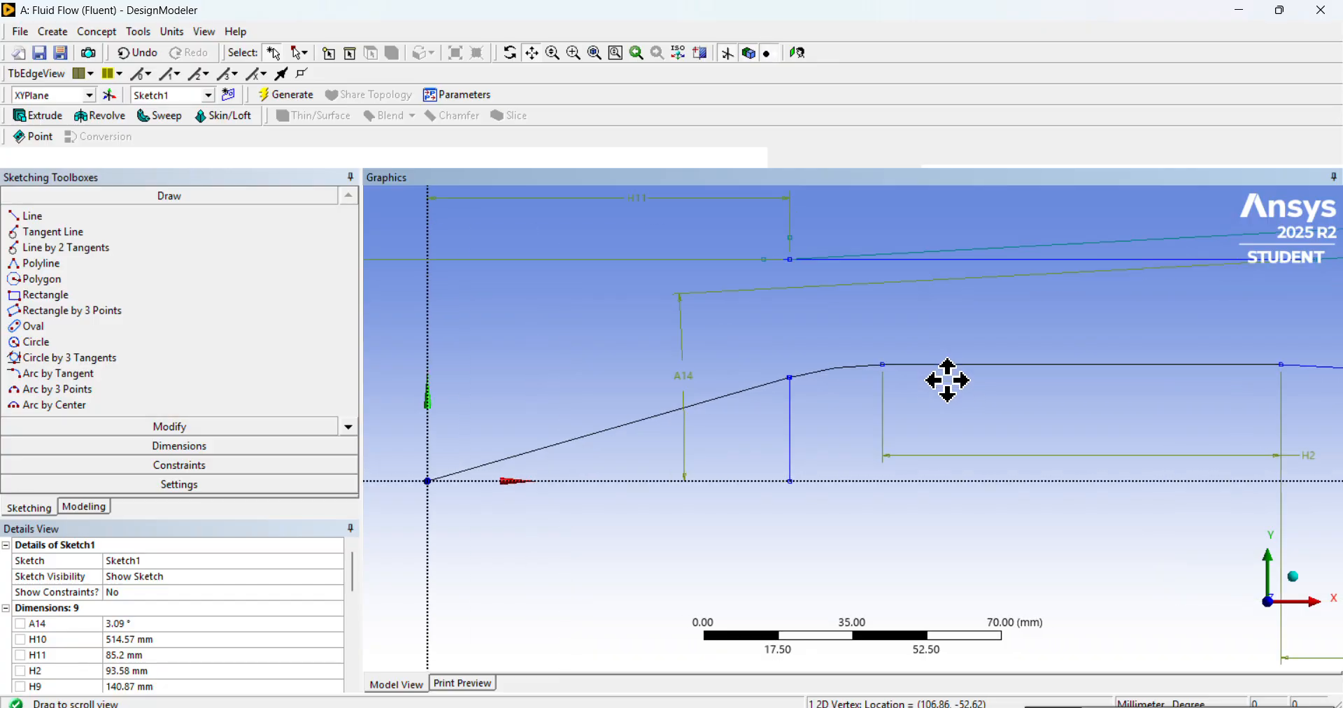
left_click_drag(892, 373, 767, 450)
scroll(921, 471, "down", 1)
left_click_drag(920, 471, 812, 459)
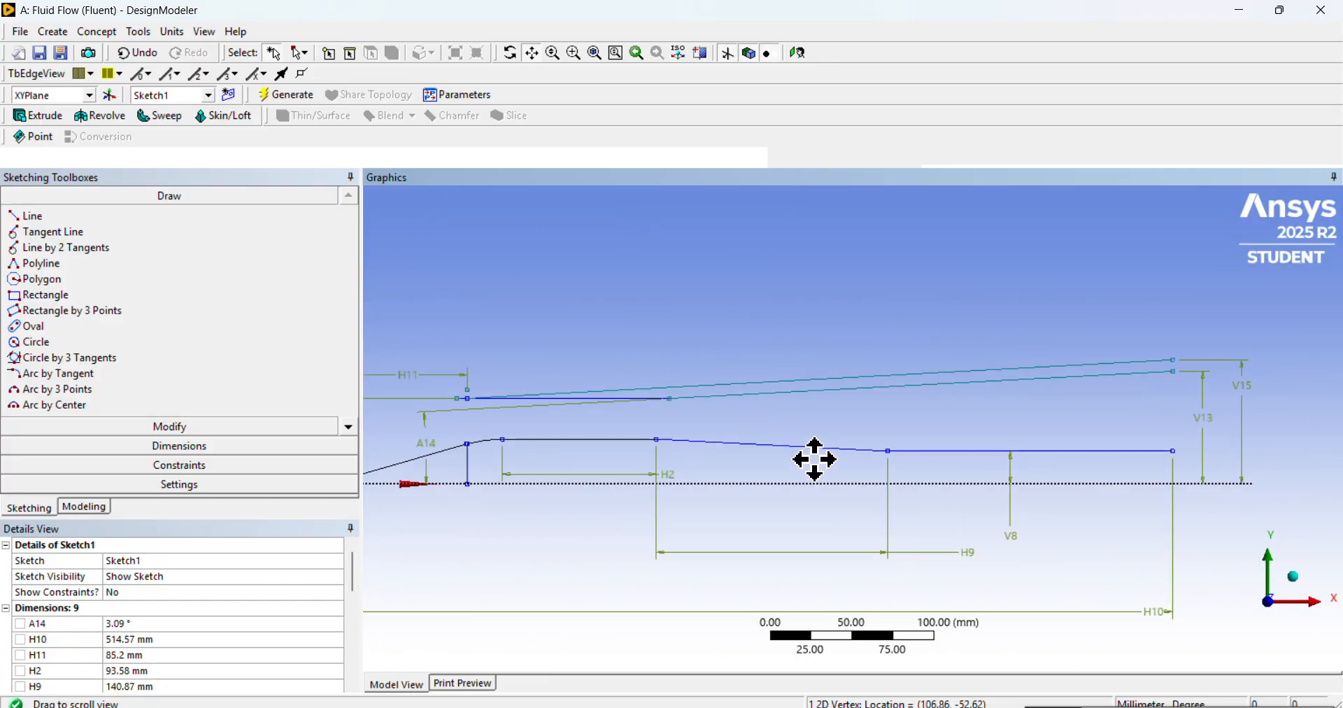
scroll(834, 434, "down", 2)
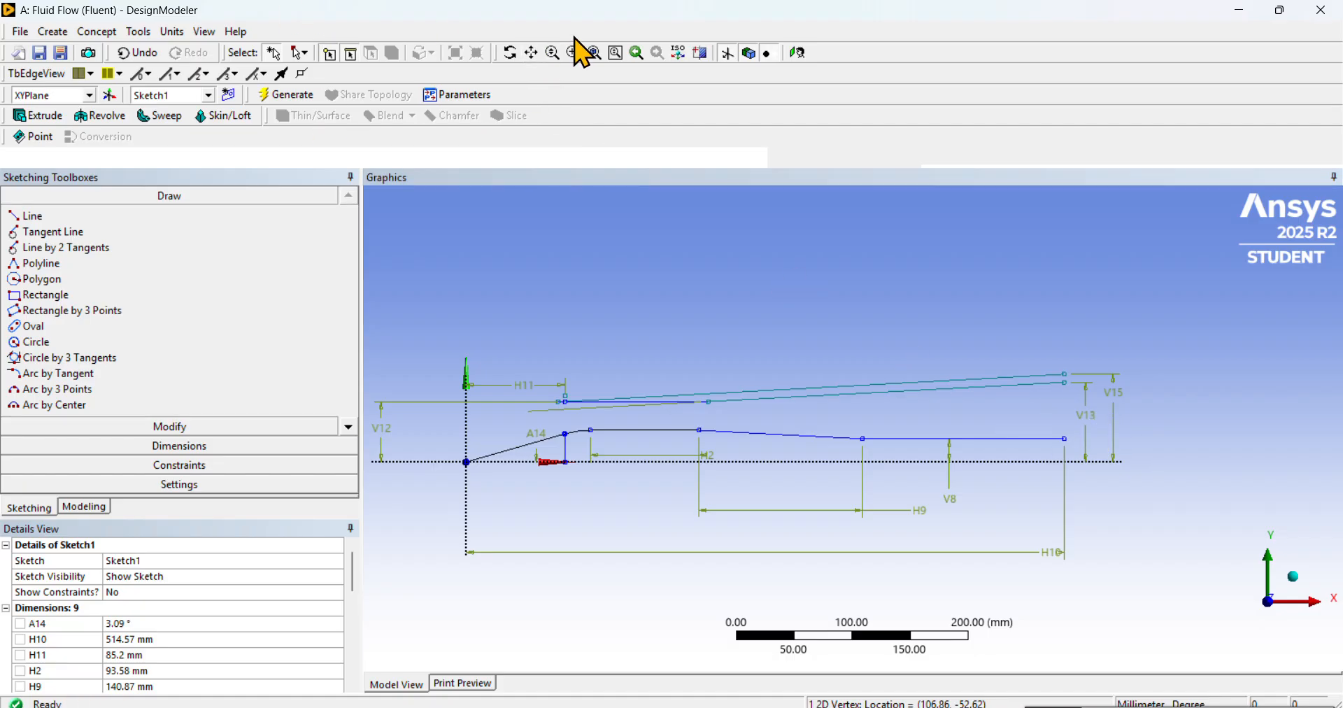
left_click(98, 217)
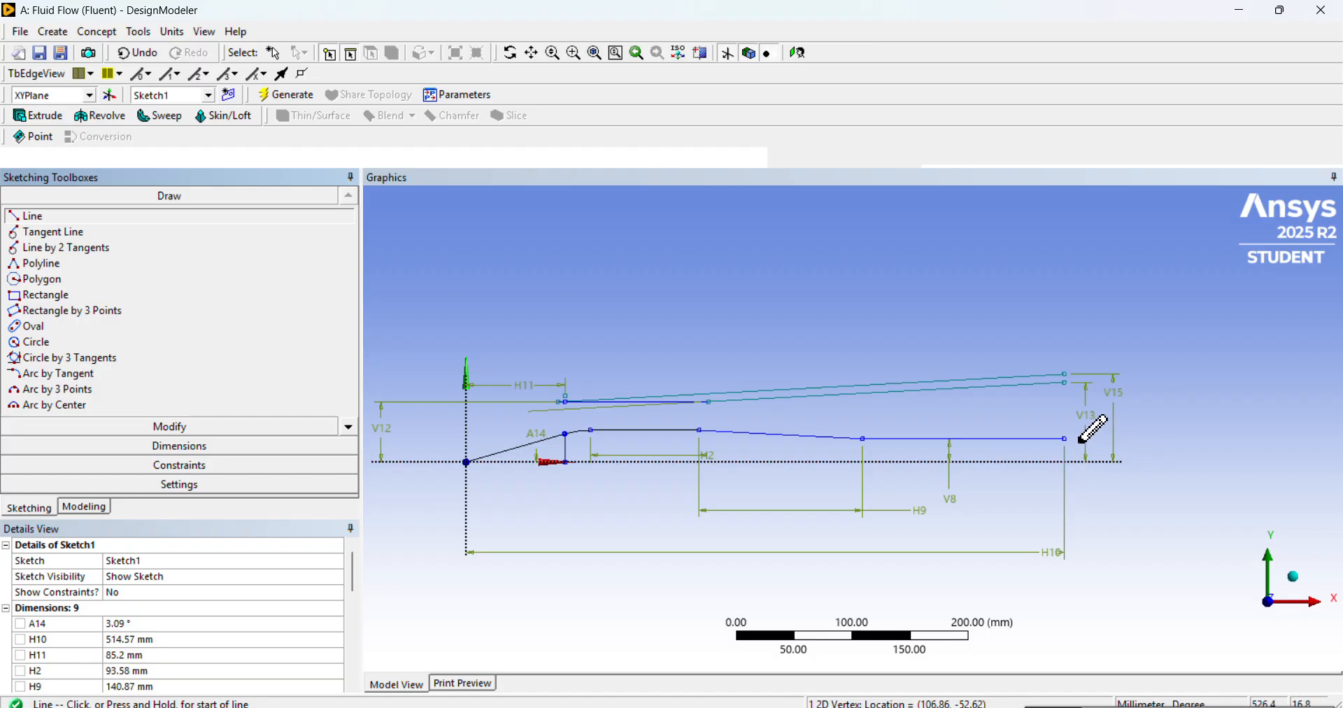
scroll(1093, 428, "up", 2)
left_click(1134, 442)
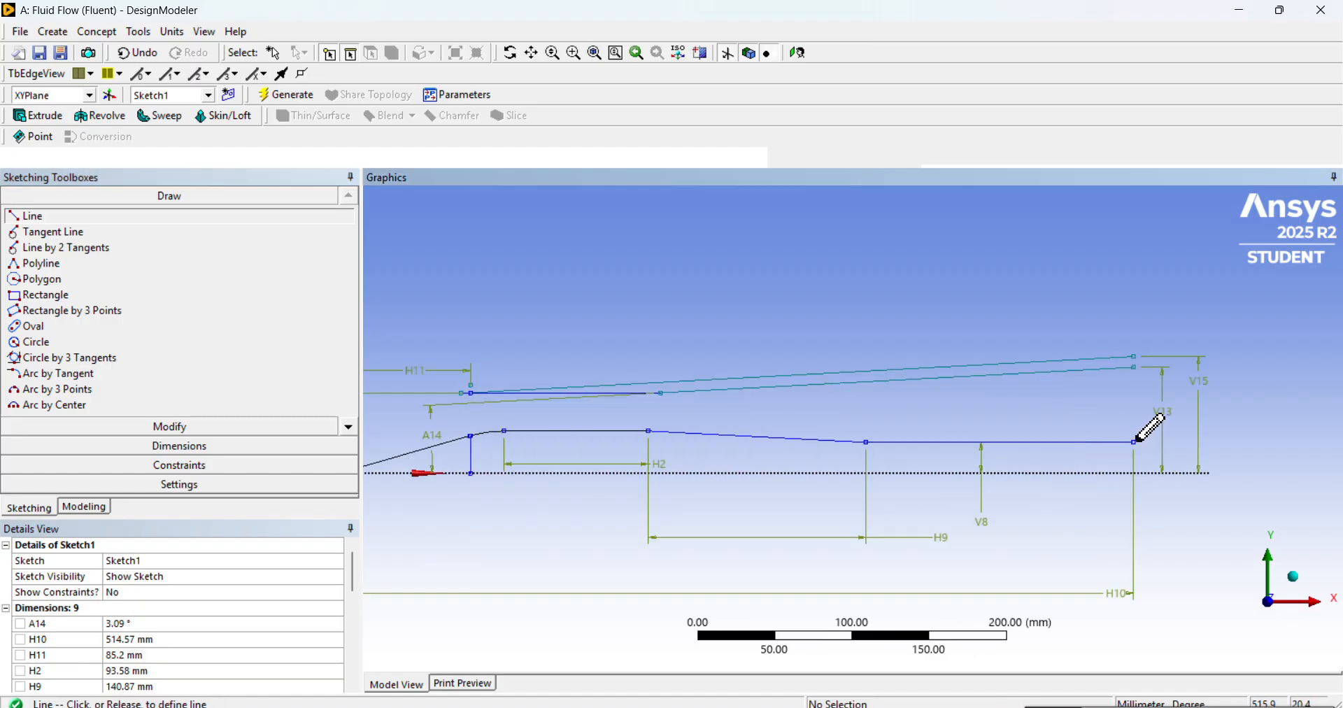
left_click(1133, 366)
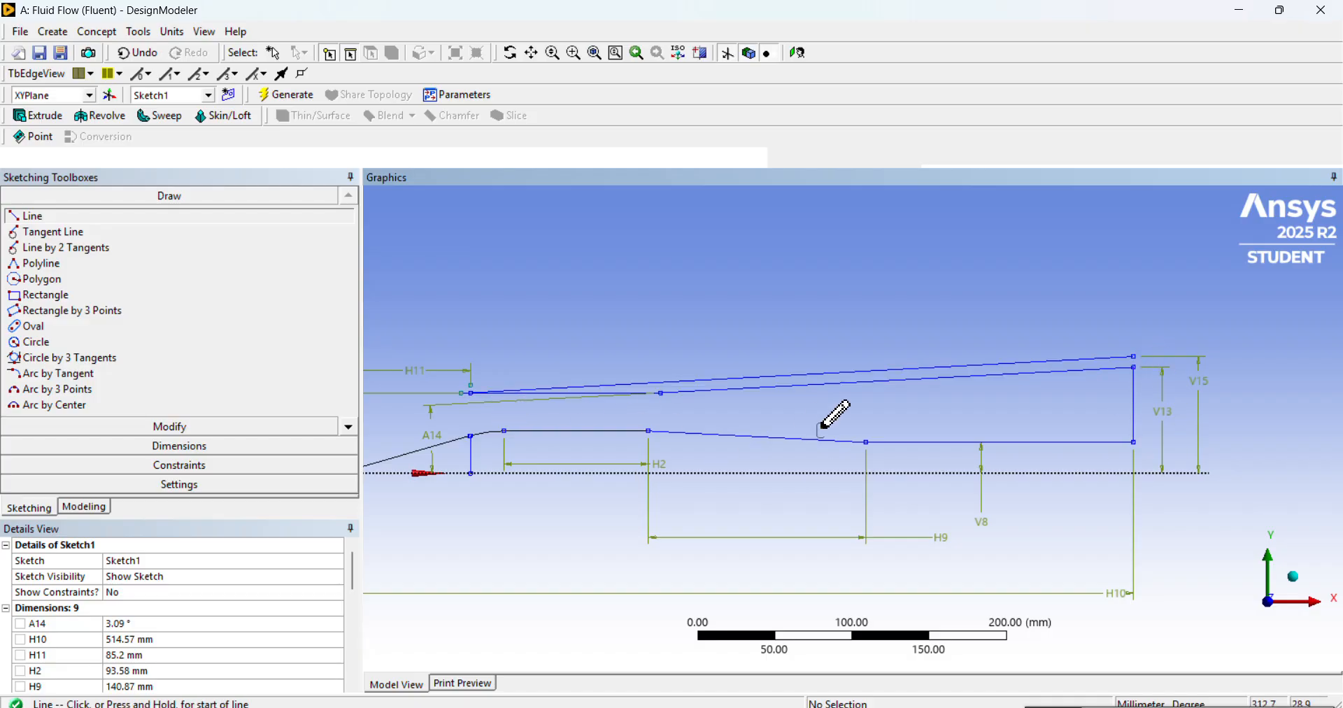
- Draw a vertical line from the outlet end of the upper sloped wall up to about 270 mm above the X axis
scroll(720, 448, "down", 2)
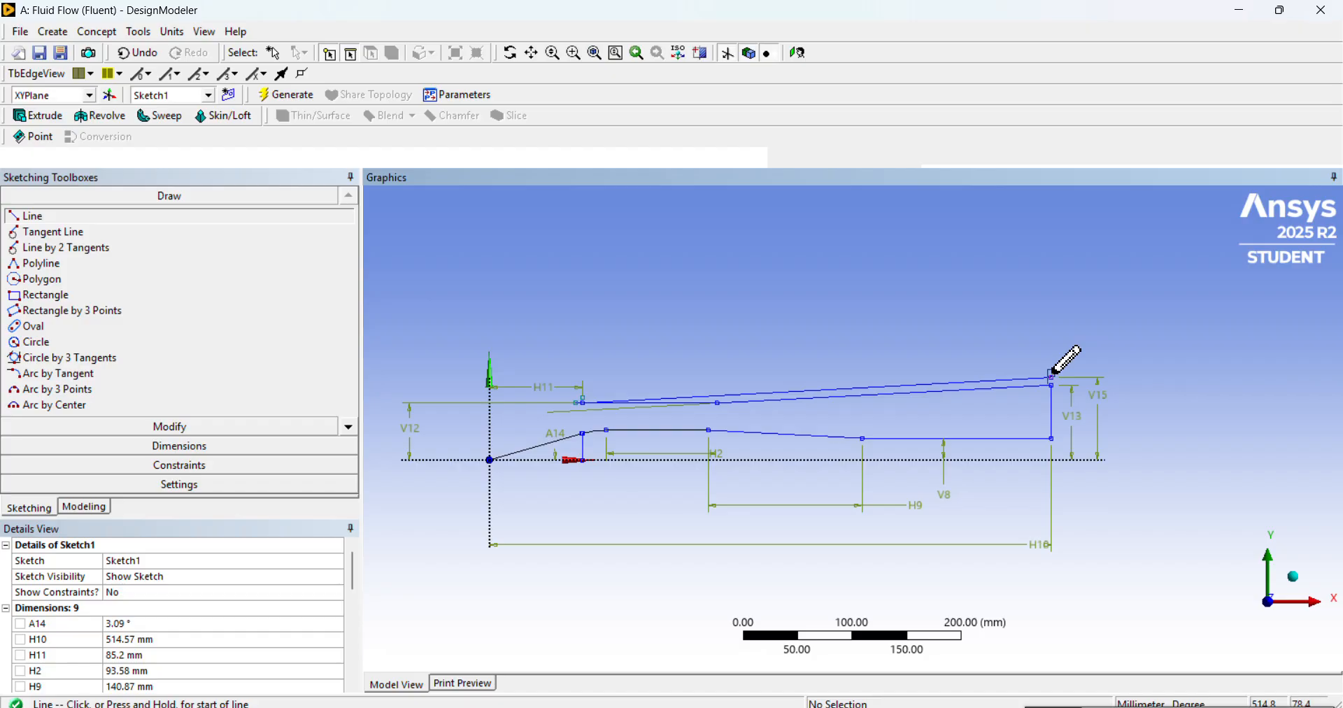
scroll(1052, 374, "up", 2)
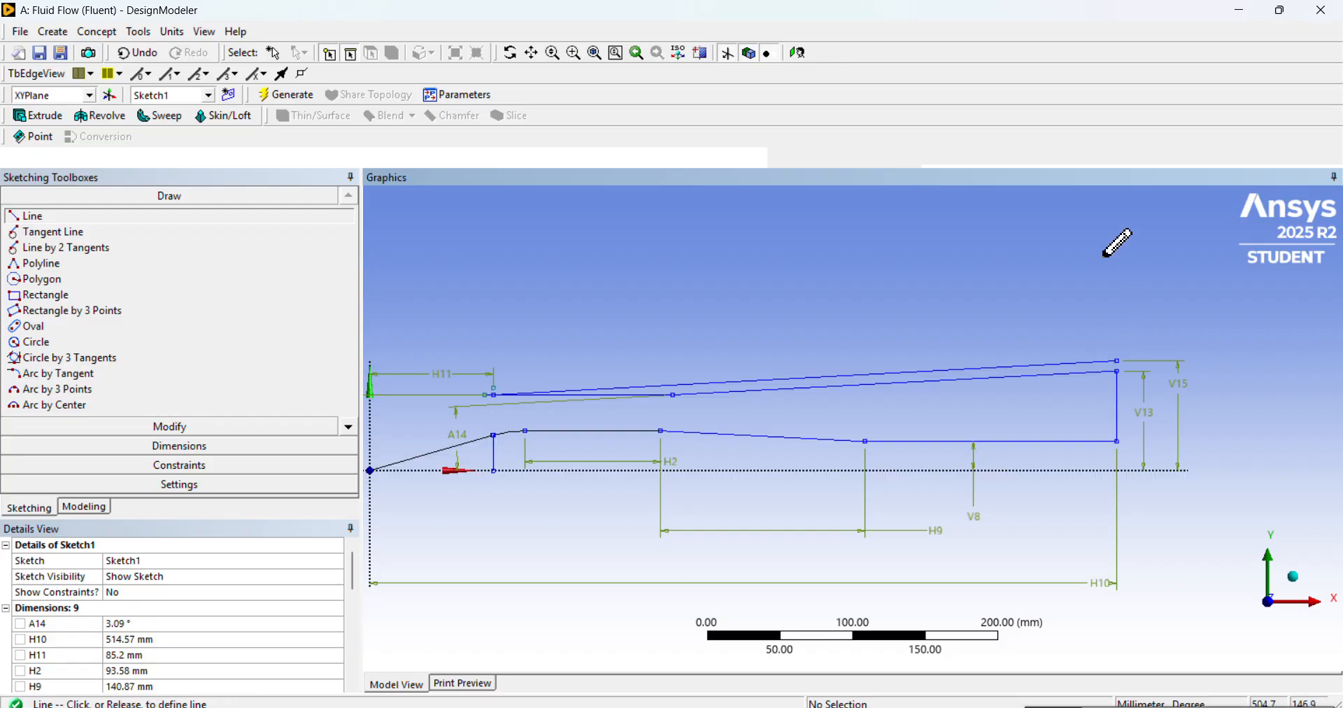
scroll(1119, 243, "down", 2)
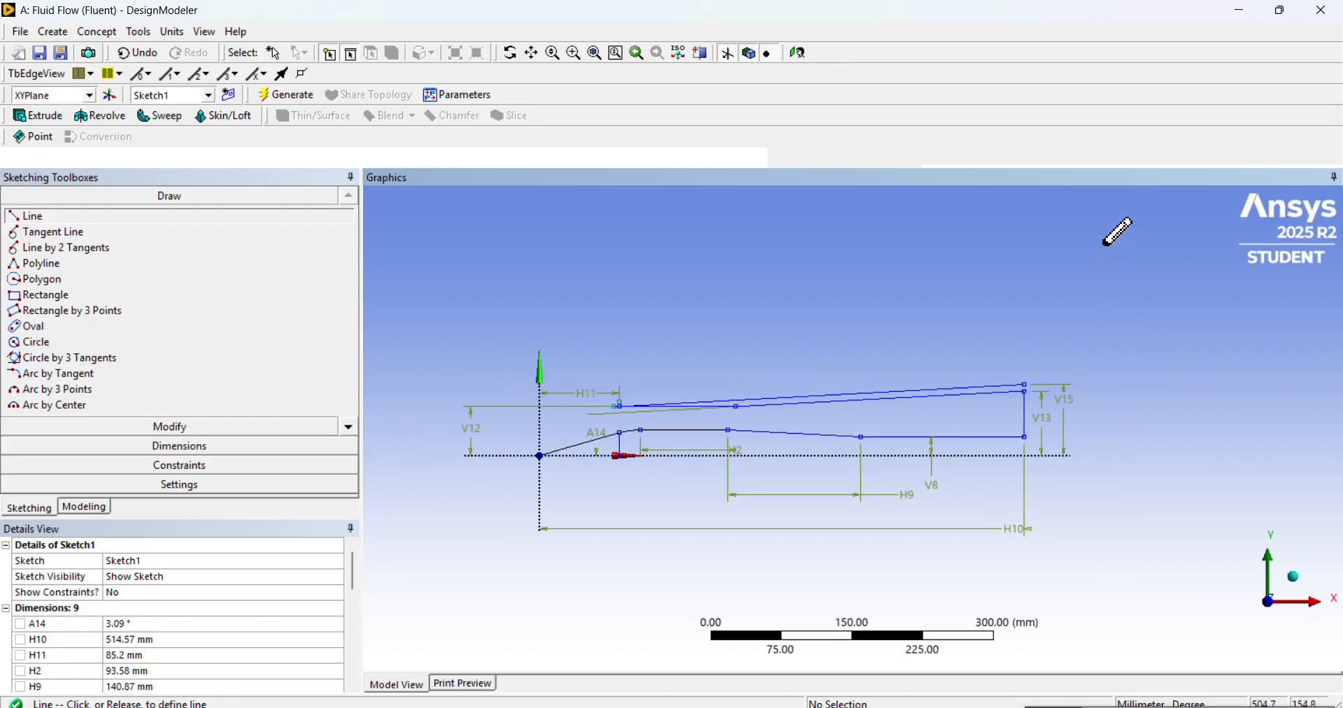
left_click(1026, 201)
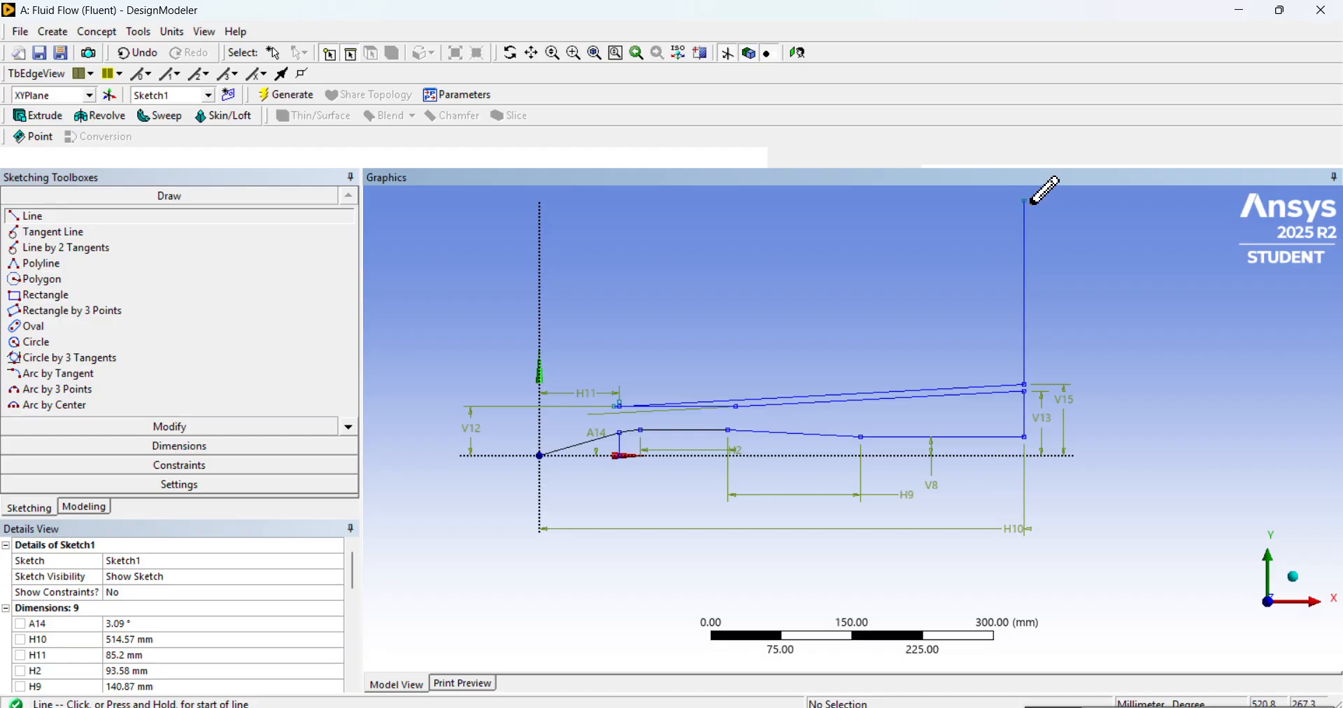
left_click(1024, 200)
- Draw a horizontal far-field line from the top of the tall outlet line upstream to about X = -820 mm
scroll(448, 206, "down", 6)
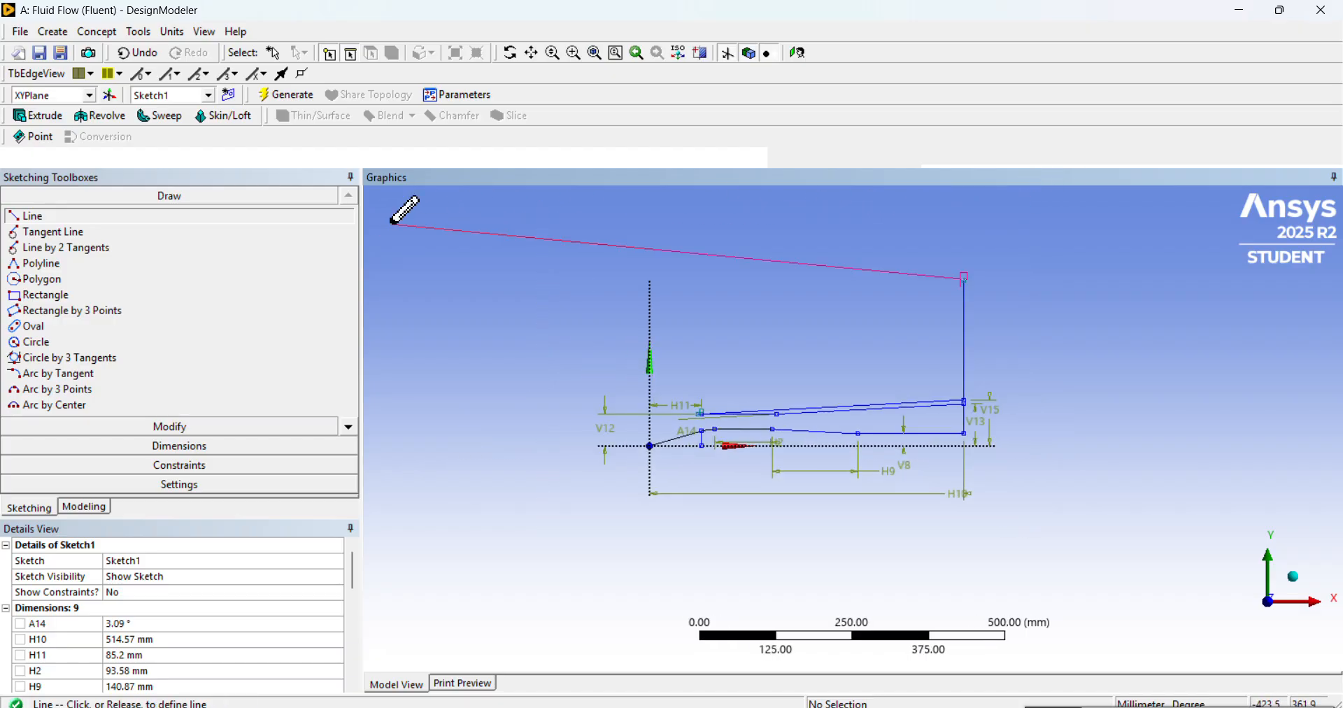
scroll(504, 360, "up", 3)
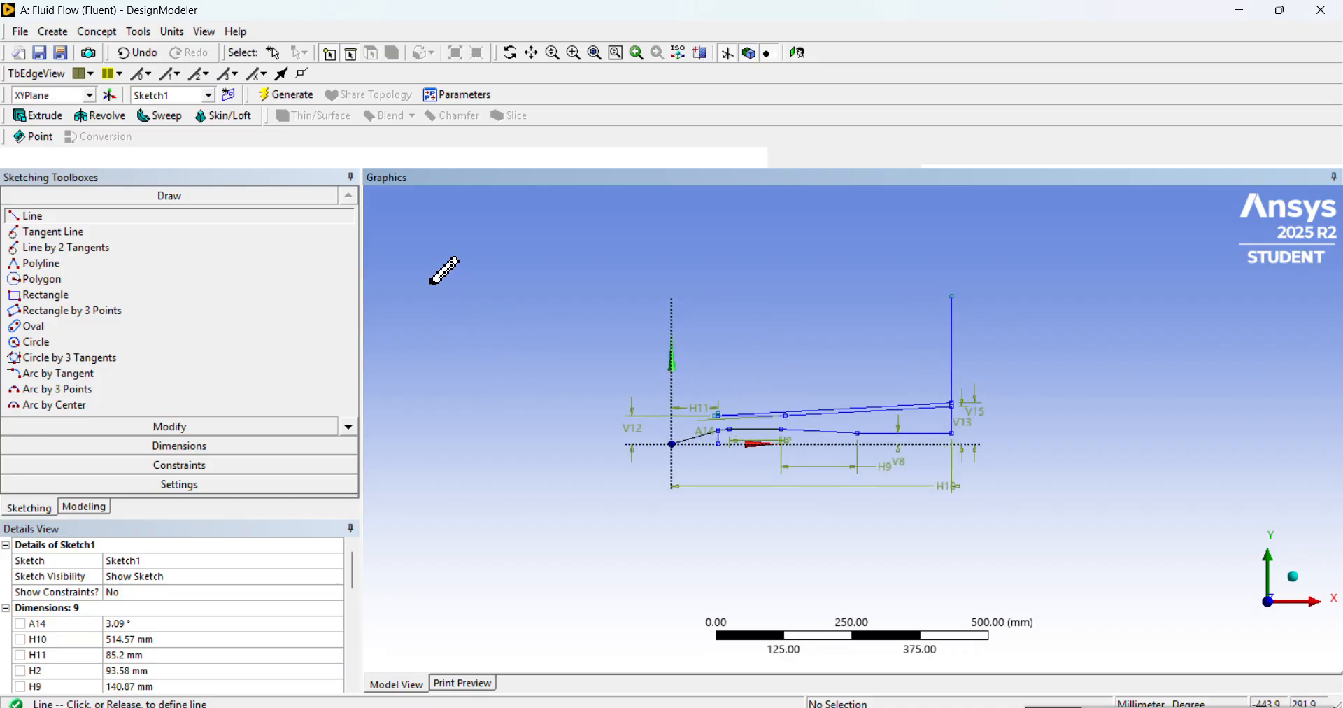
scroll(426, 276, "down", 2)
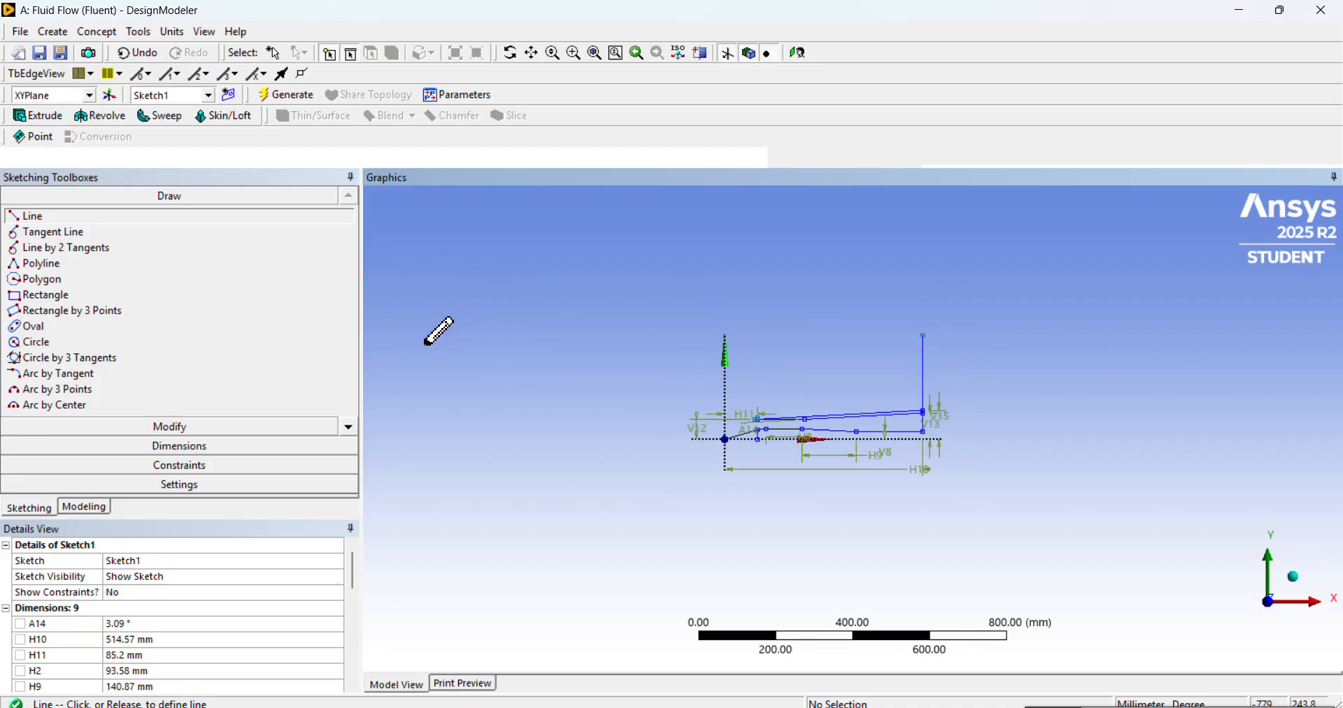
scroll(416, 326, "down", 1)
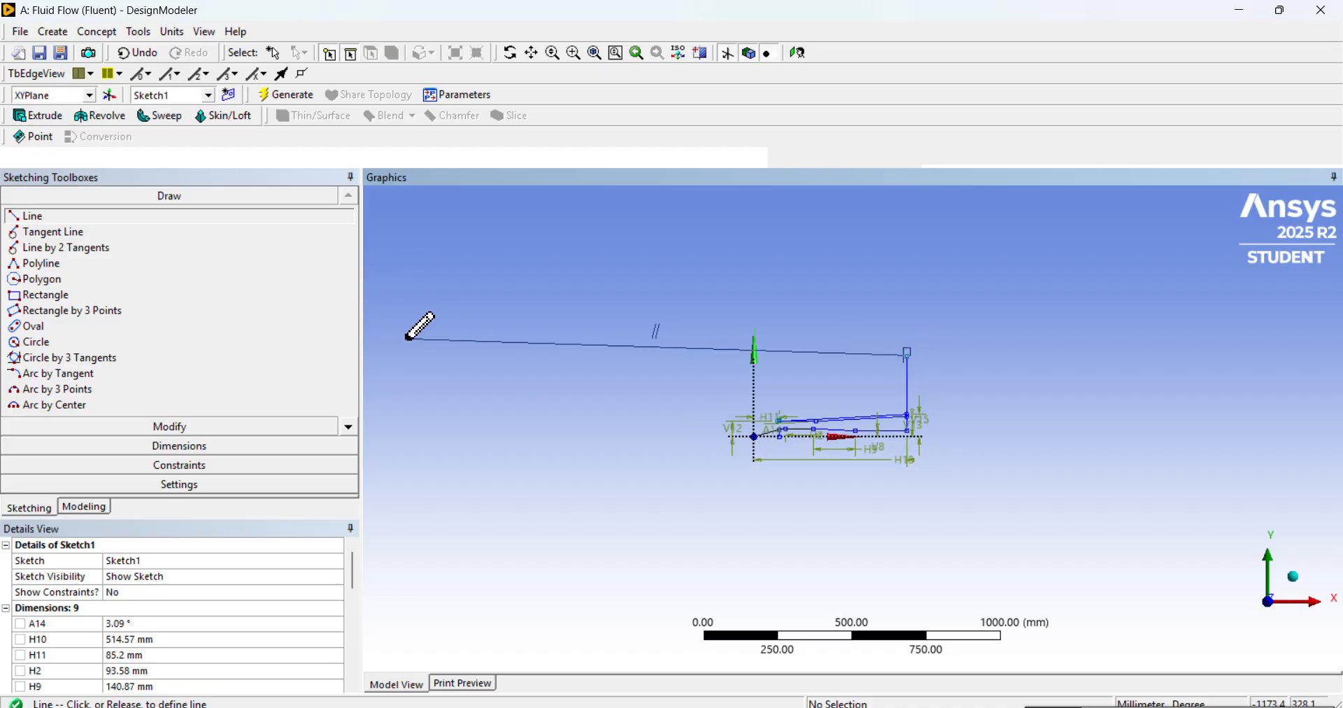
scroll(454, 349, "up", 1)
scroll(465, 353, "up", 1)
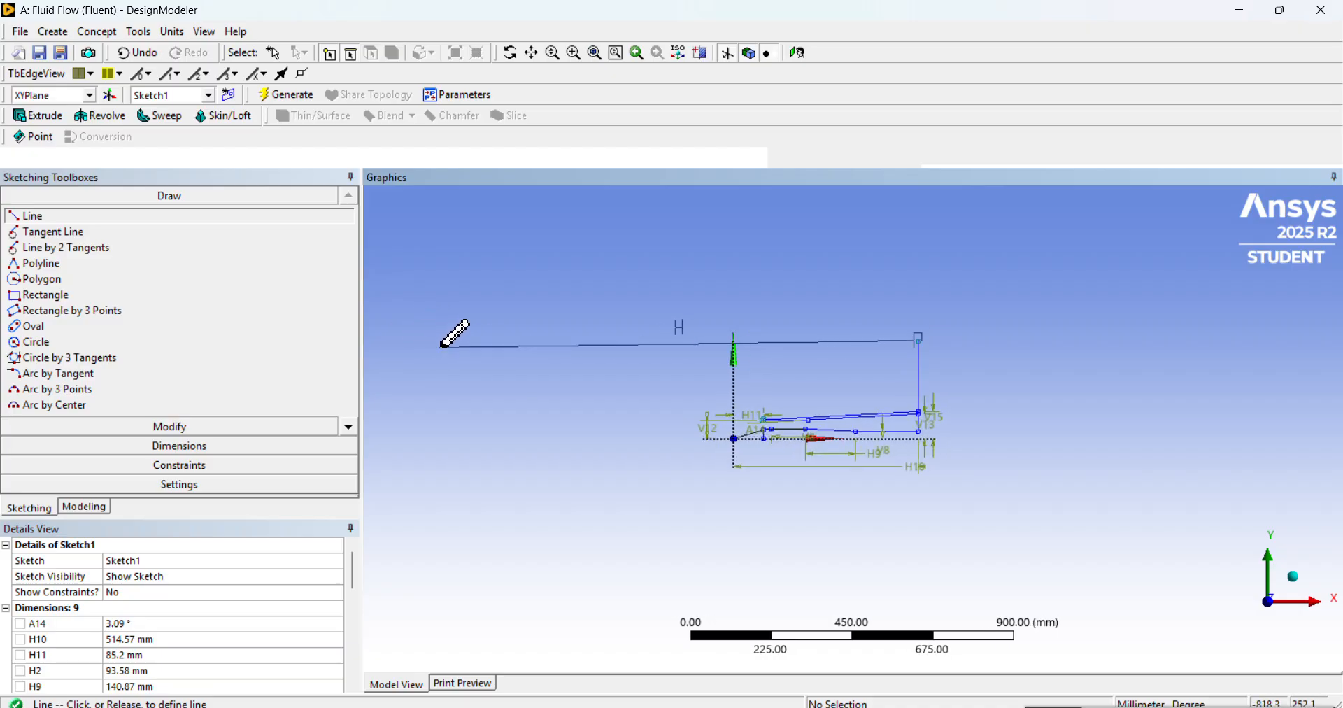
left_click(441, 343)
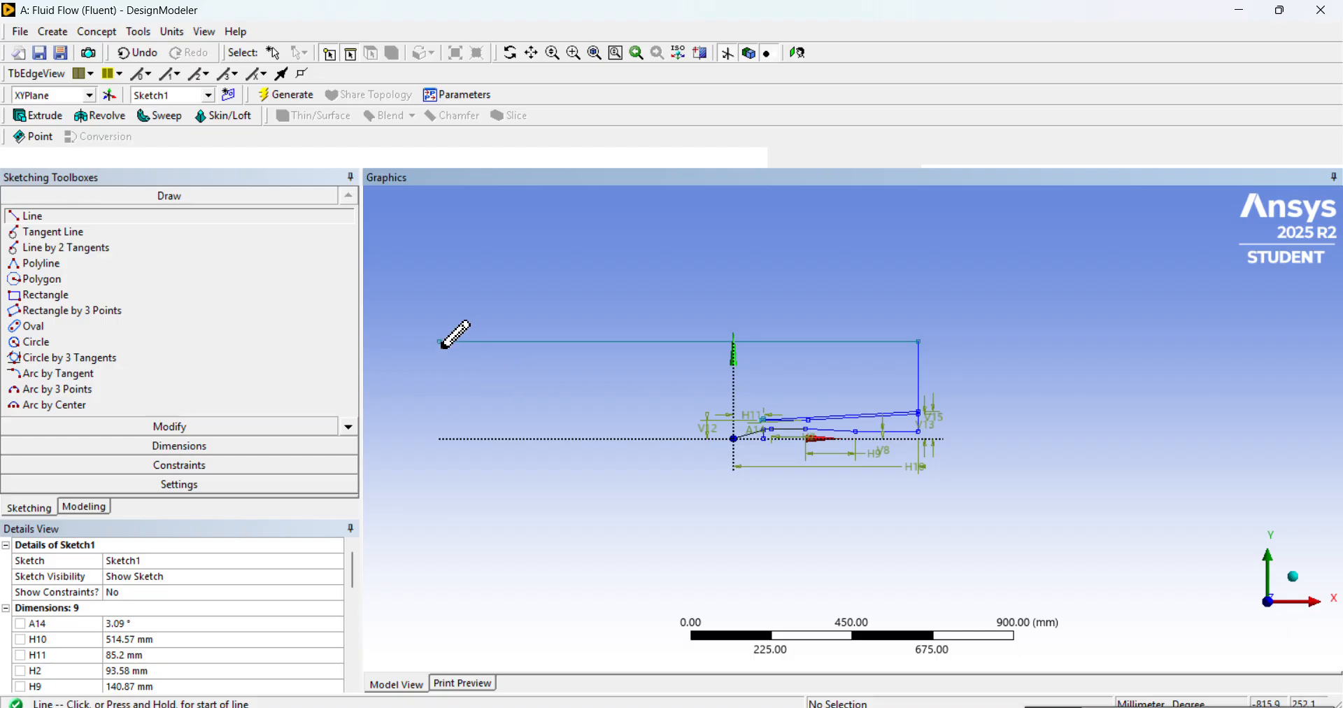
- Draw a vertical inlet line from the upstream end of the far-field line down past the X axis to about Y = -334 mm
scroll(688, 445, "up", 1)
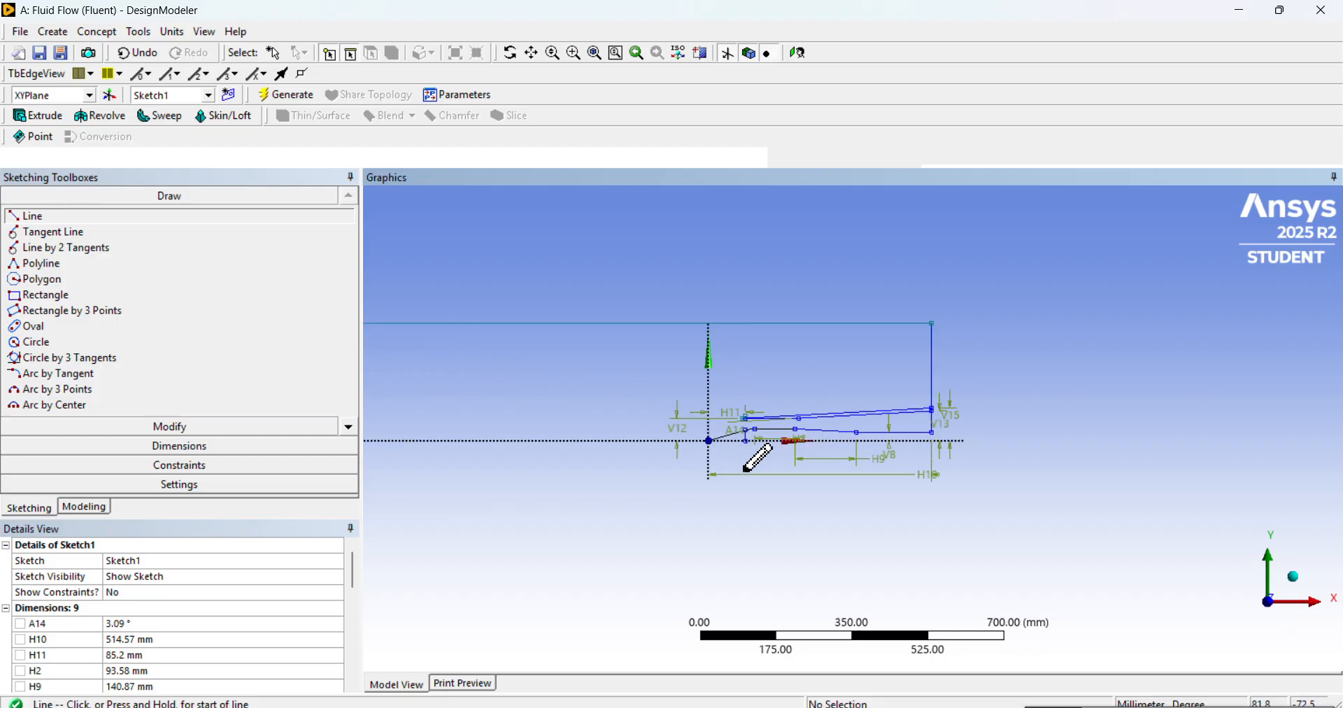
scroll(590, 396, "down", 2)
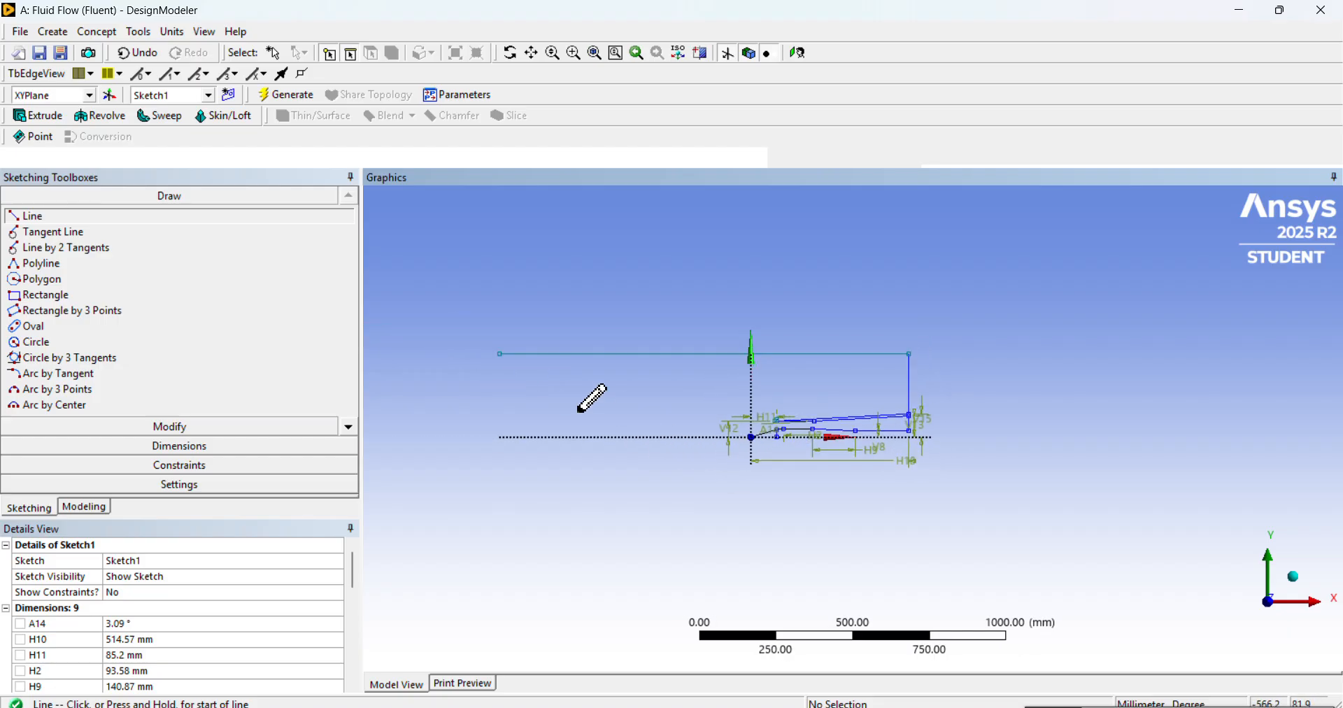
left_click(499, 354)
left_click(500, 540)
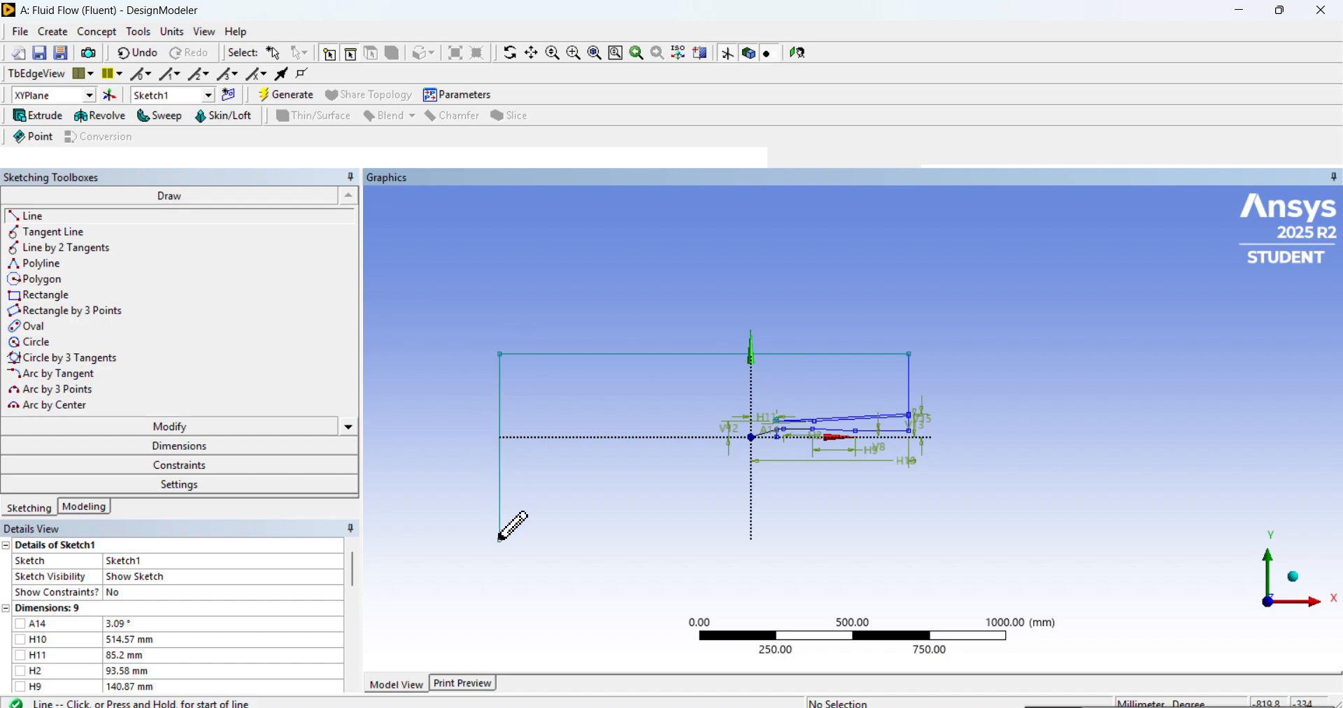
- Draw a line along the X axis from the origin upstream past the vertical inlet line, about 900 mm long
scroll(694, 509, "up", 1)
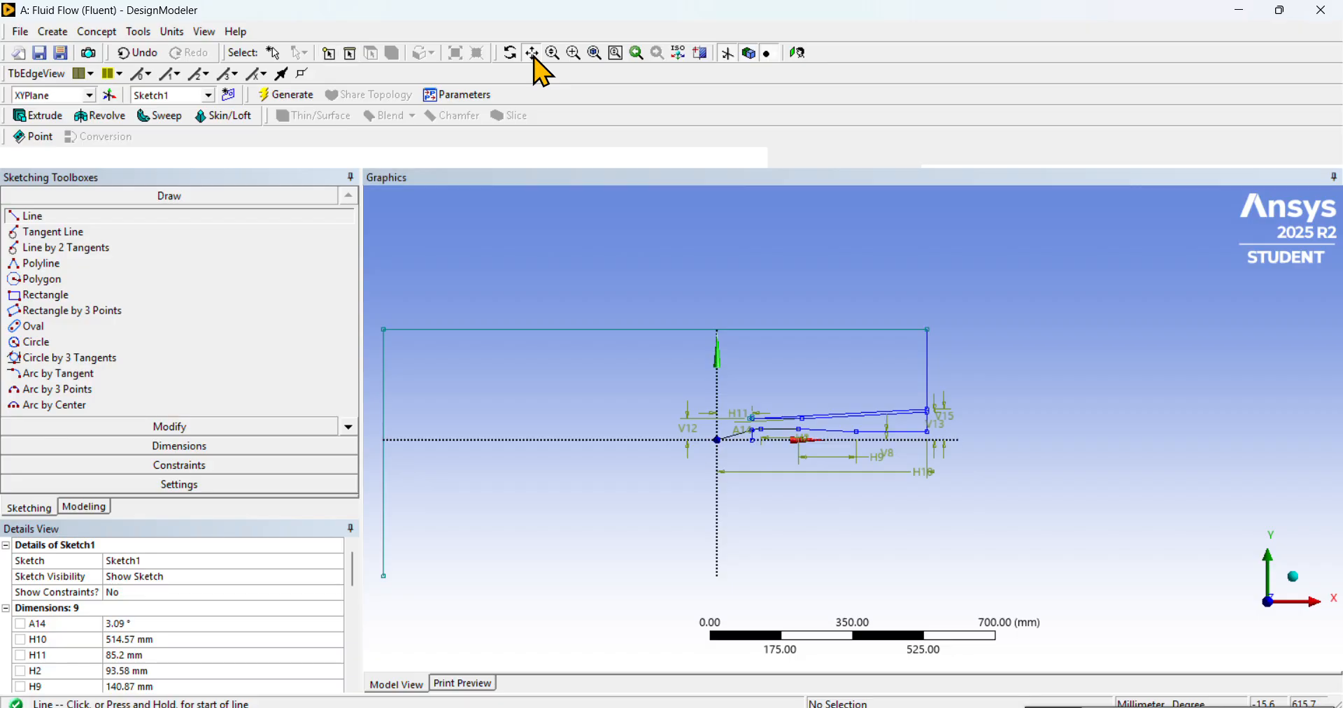
scroll(869, 332, "up", 2)
scroll(809, 315, "down", 2)
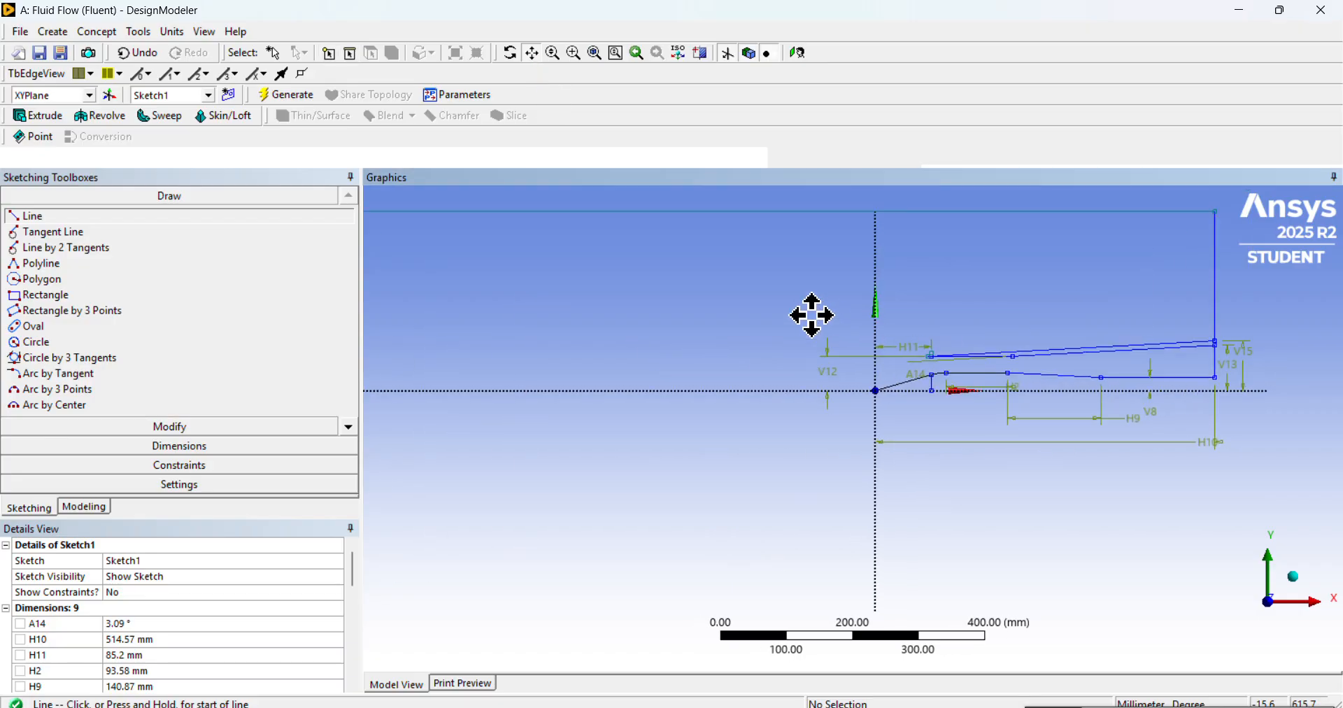
scroll(856, 424, "down", 1)
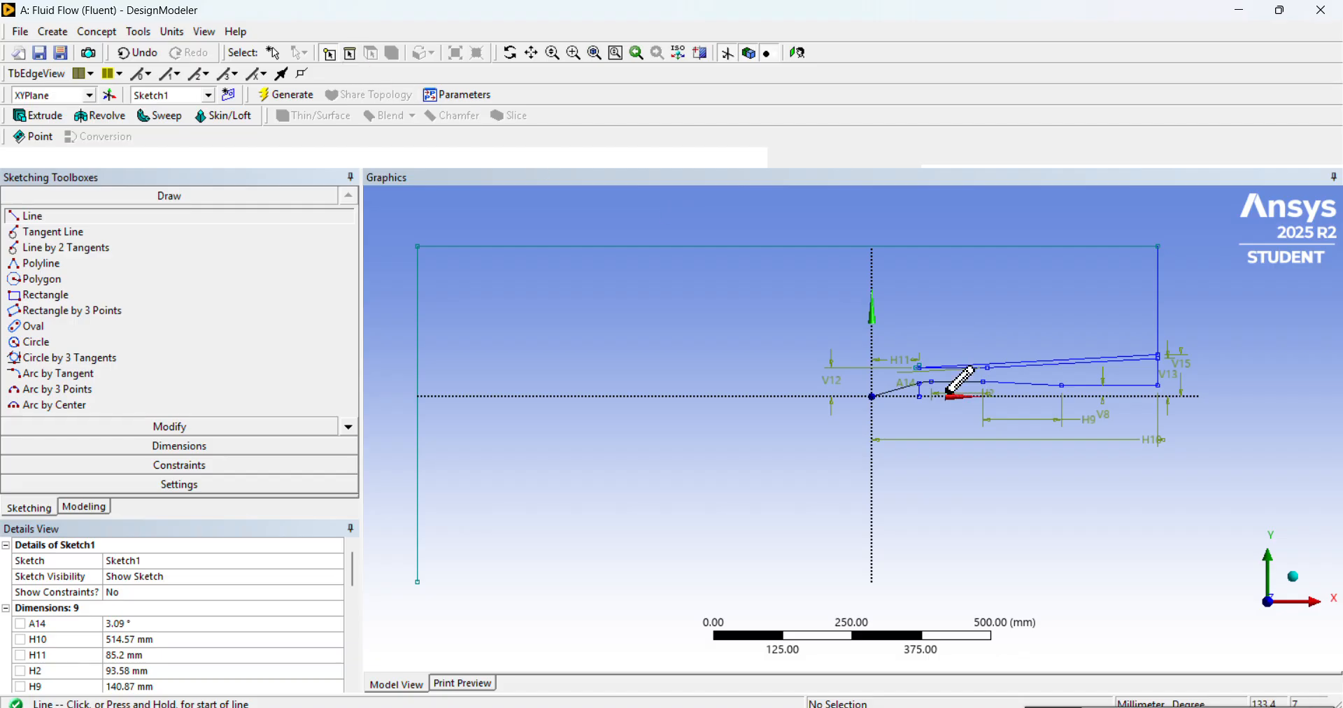
left_click(874, 397)
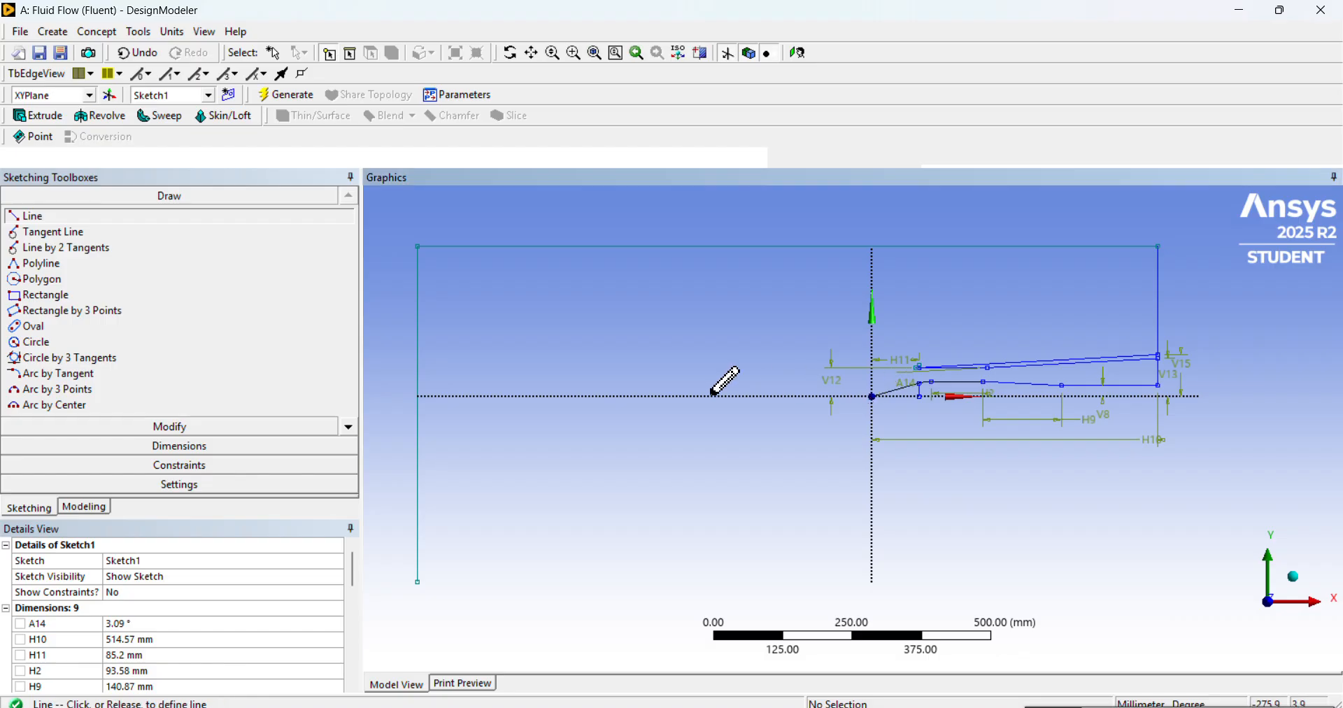
left_click(376, 396)
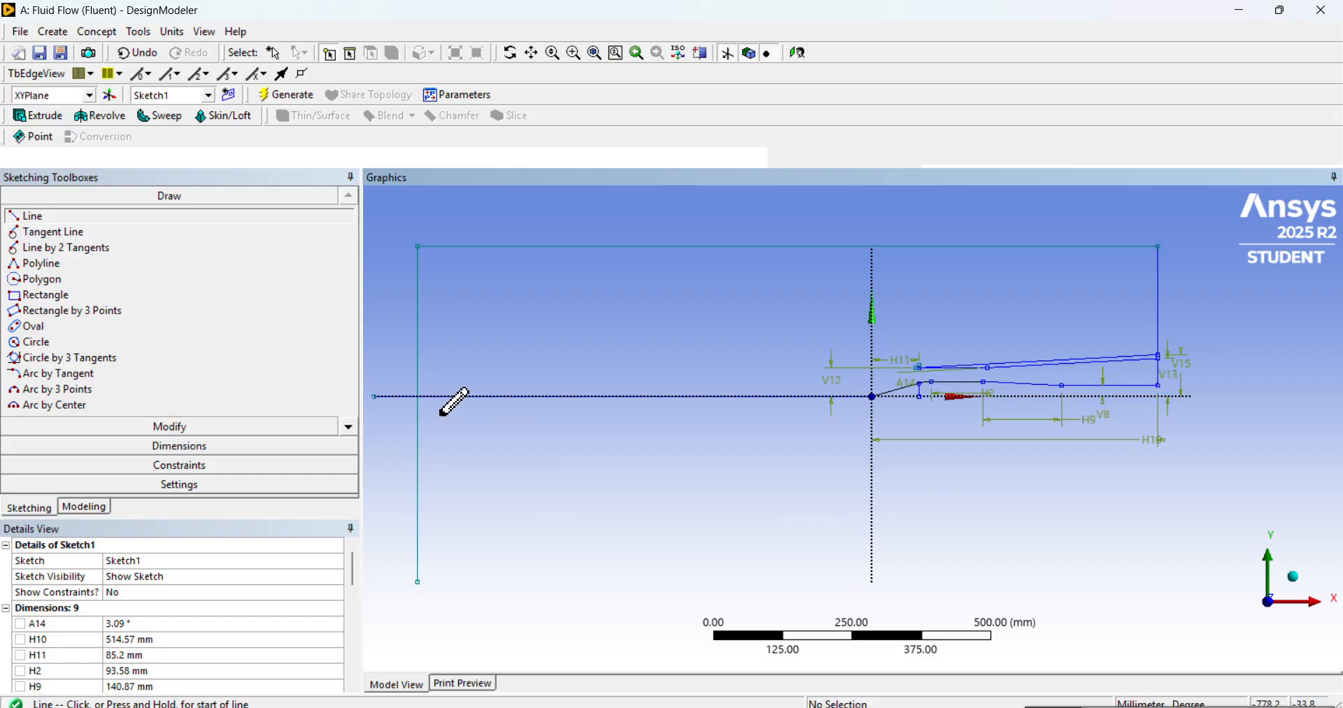
- Trim the part of the vertical inlet line that extends below the X axis
left_click(175, 428)
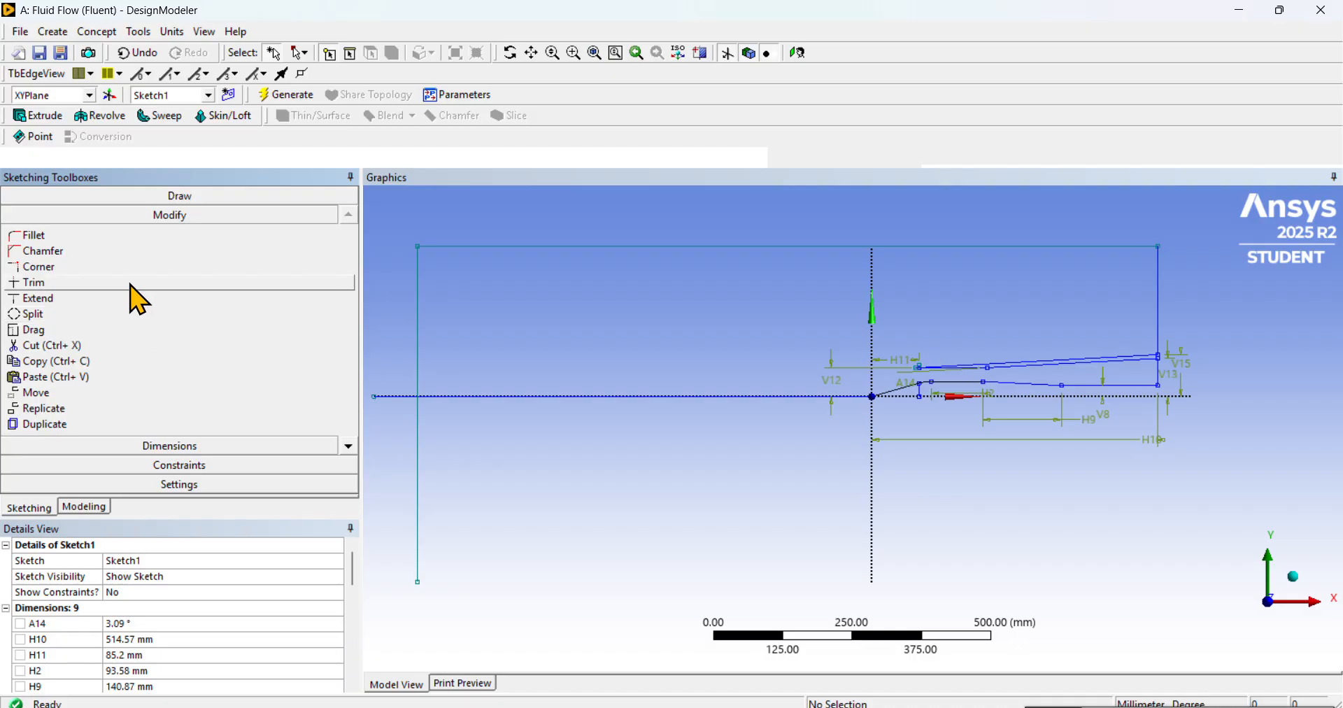
left_click(130, 284)
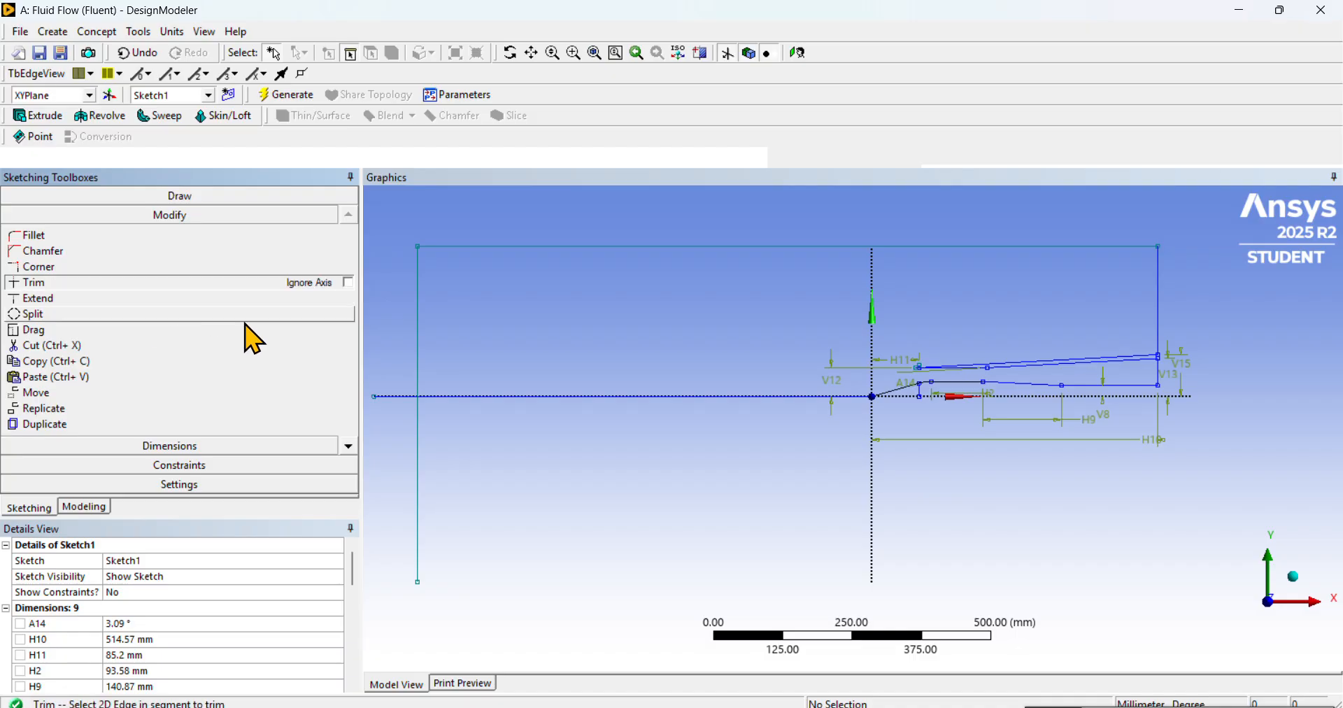
left_click(418, 440)
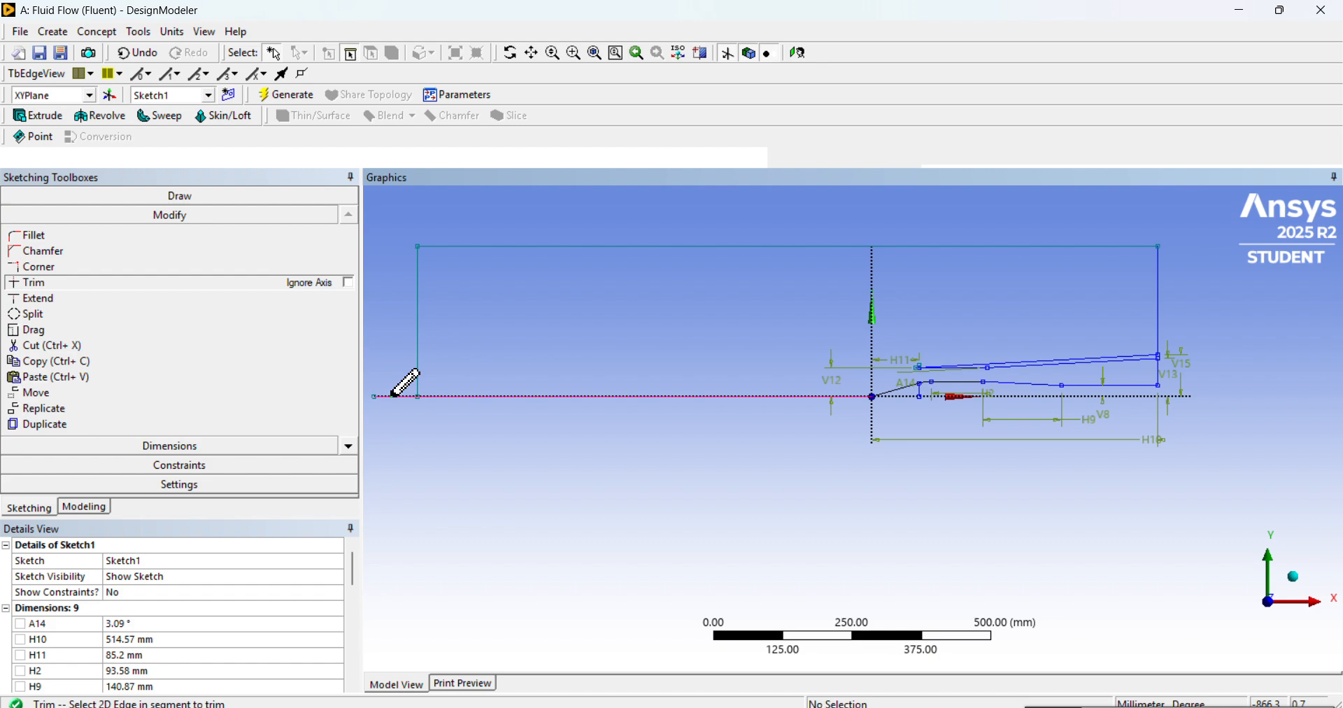
- Trim the short vertical line between the X axis and the end of the initial ramp on the lower wall
scroll(1061, 387, "up", 3)
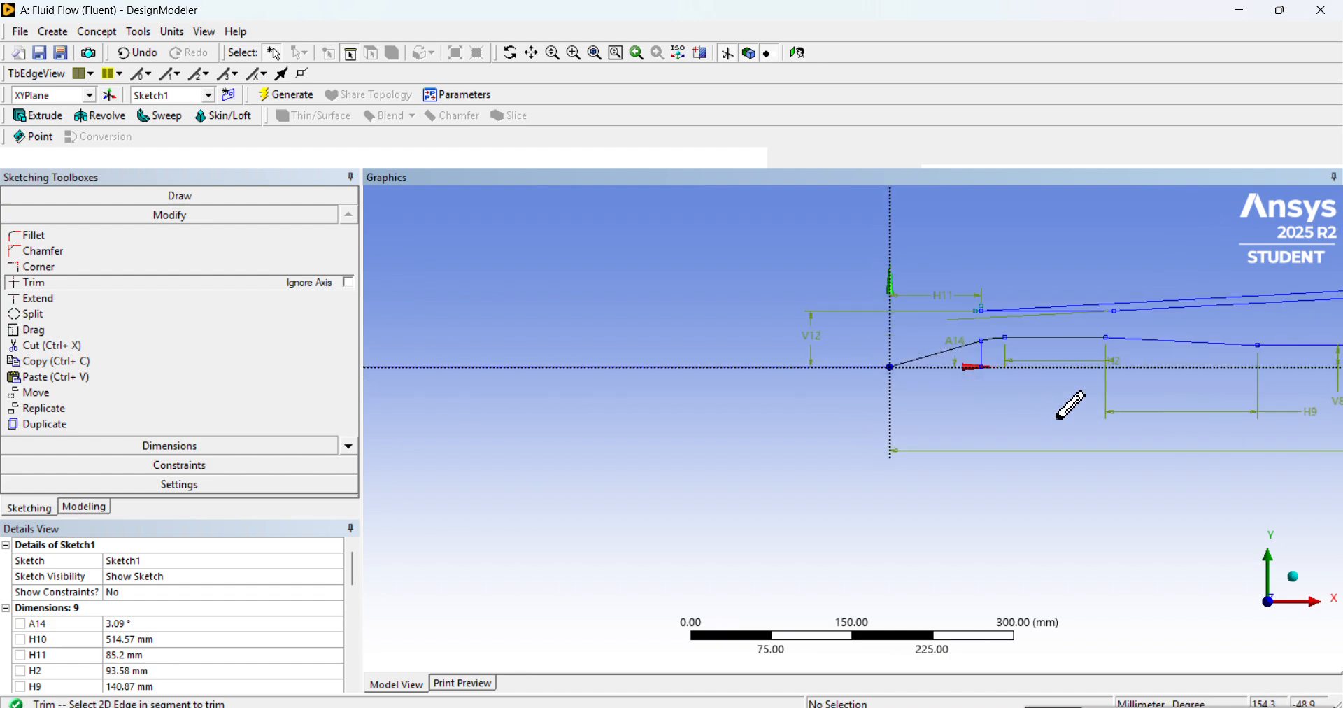
scroll(1057, 418, "up", 2)
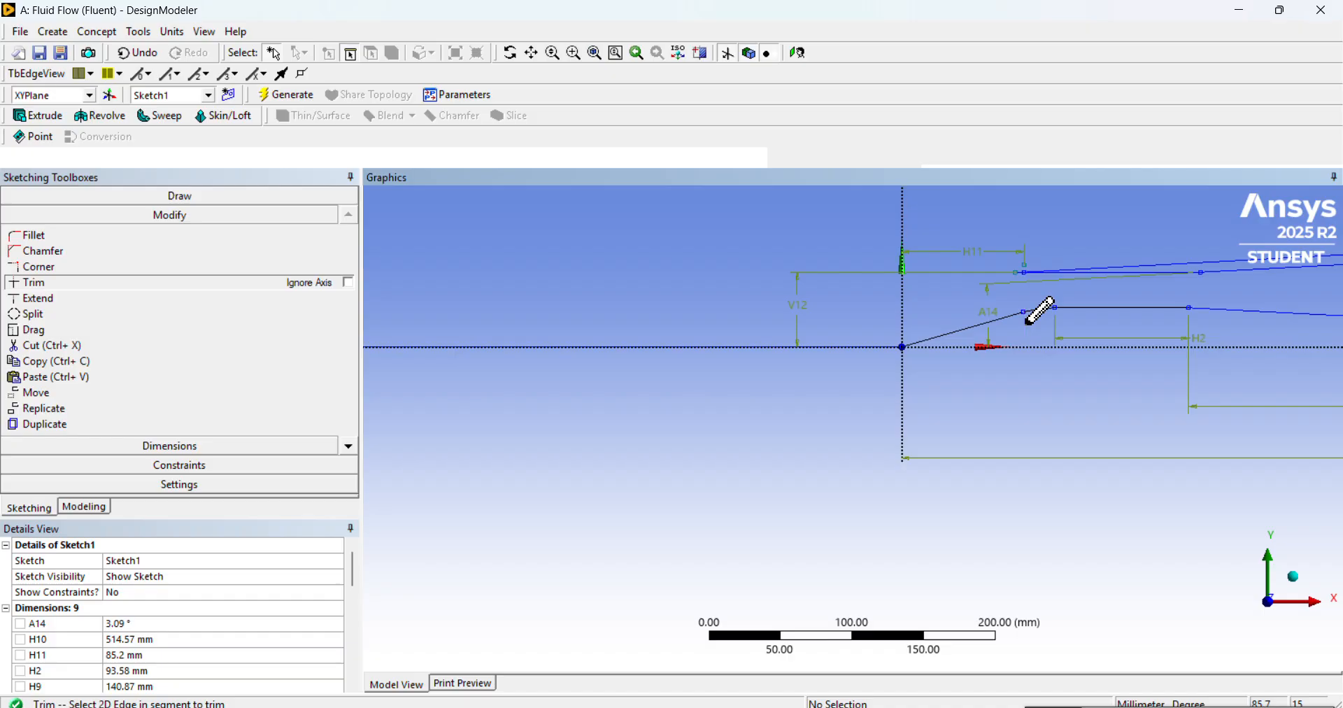
scroll(1073, 351, "down", 5)
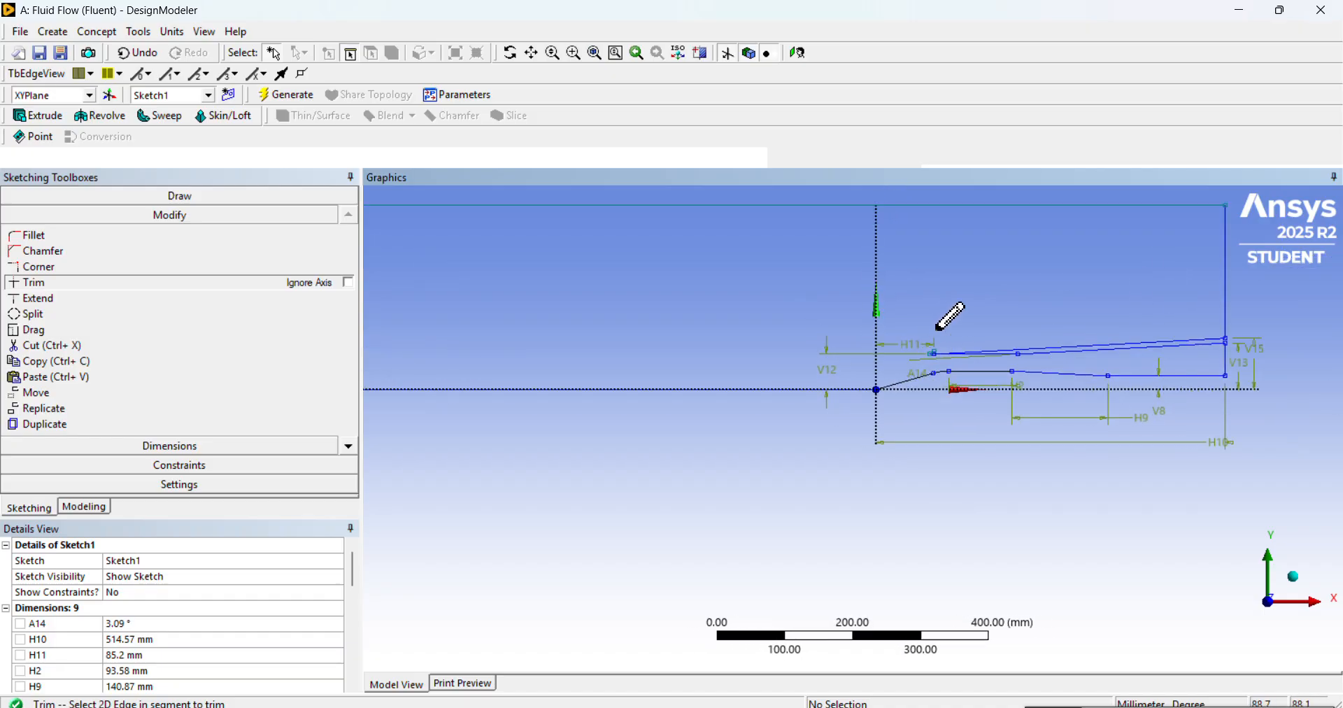
scroll(951, 318, "up", 2)
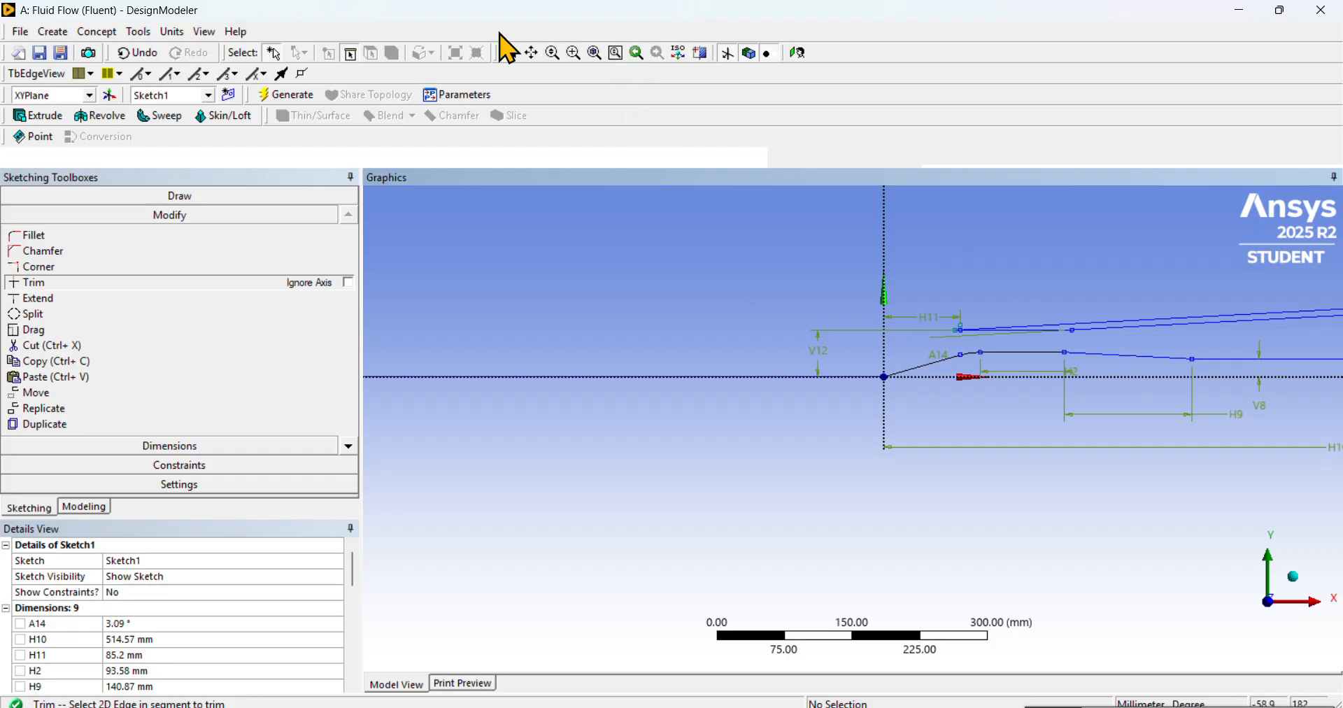
- Examine the leading corner of the upper wall, where the sloped line meets the horizontal one, and the surrounding profile
left_click(532, 52)
left_click_drag(1000, 341, 633, 396)
scroll(839, 397, "up", 2)
left_click_drag(728, 369, 834, 412)
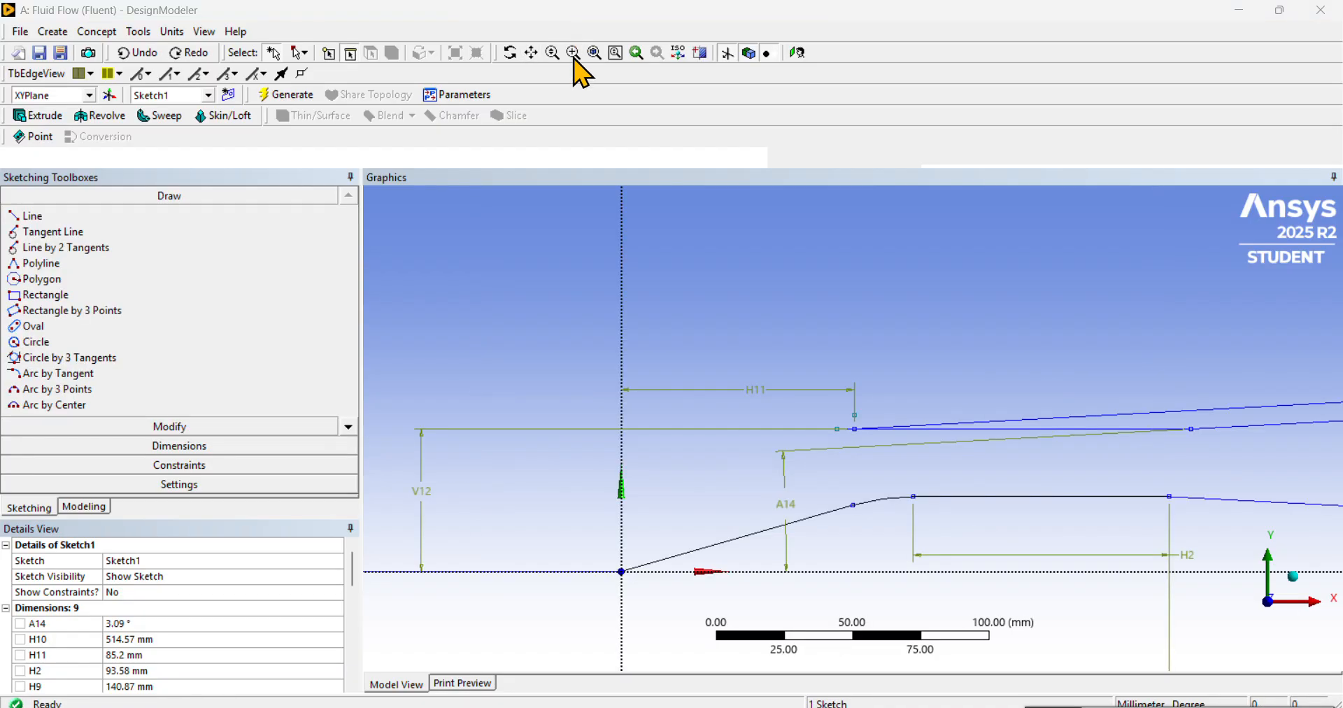
scroll(1070, 397, "down", 5)
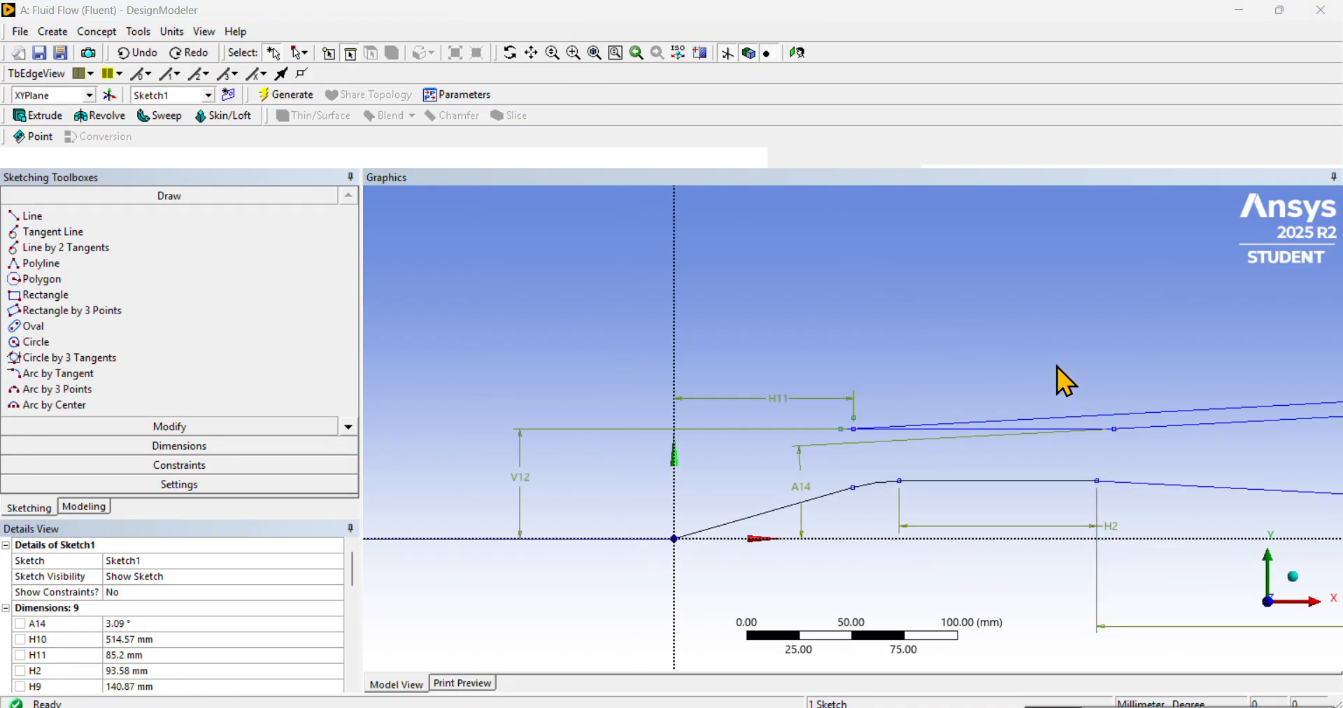
scroll(1066, 371, "up", 5)
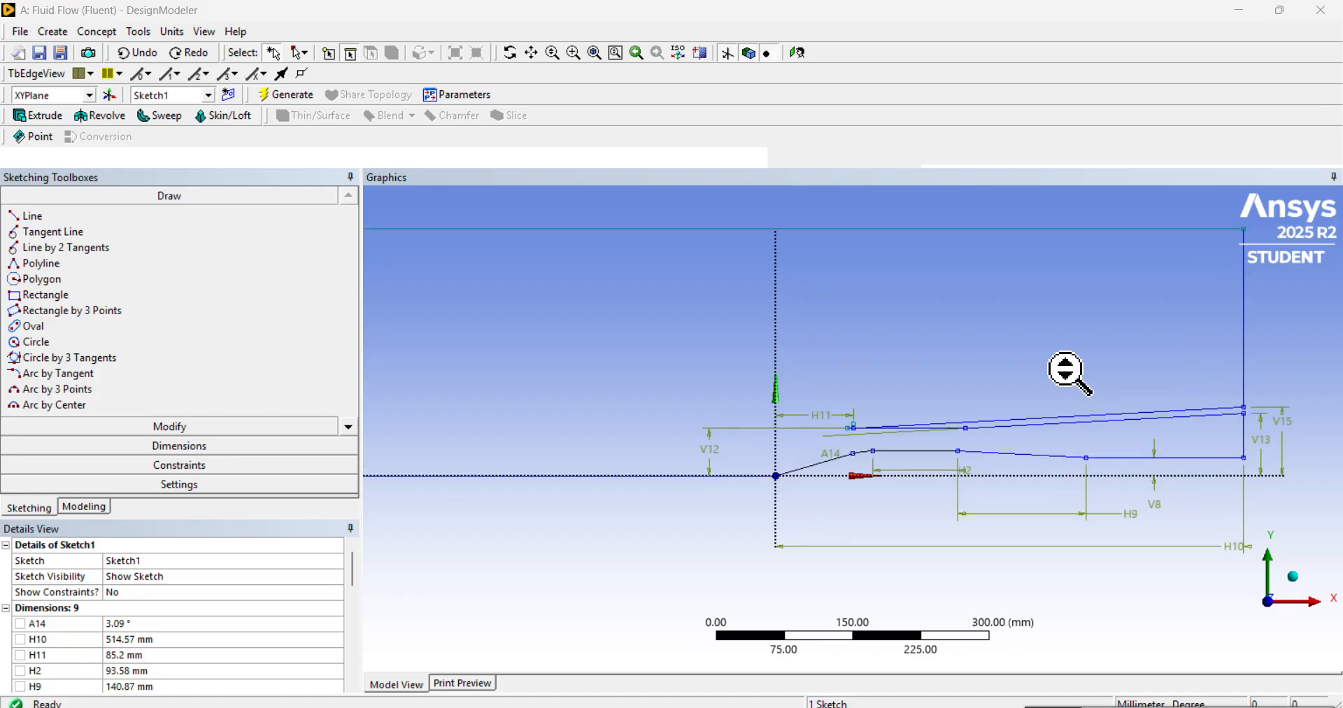
scroll(1066, 371, "up", 3)
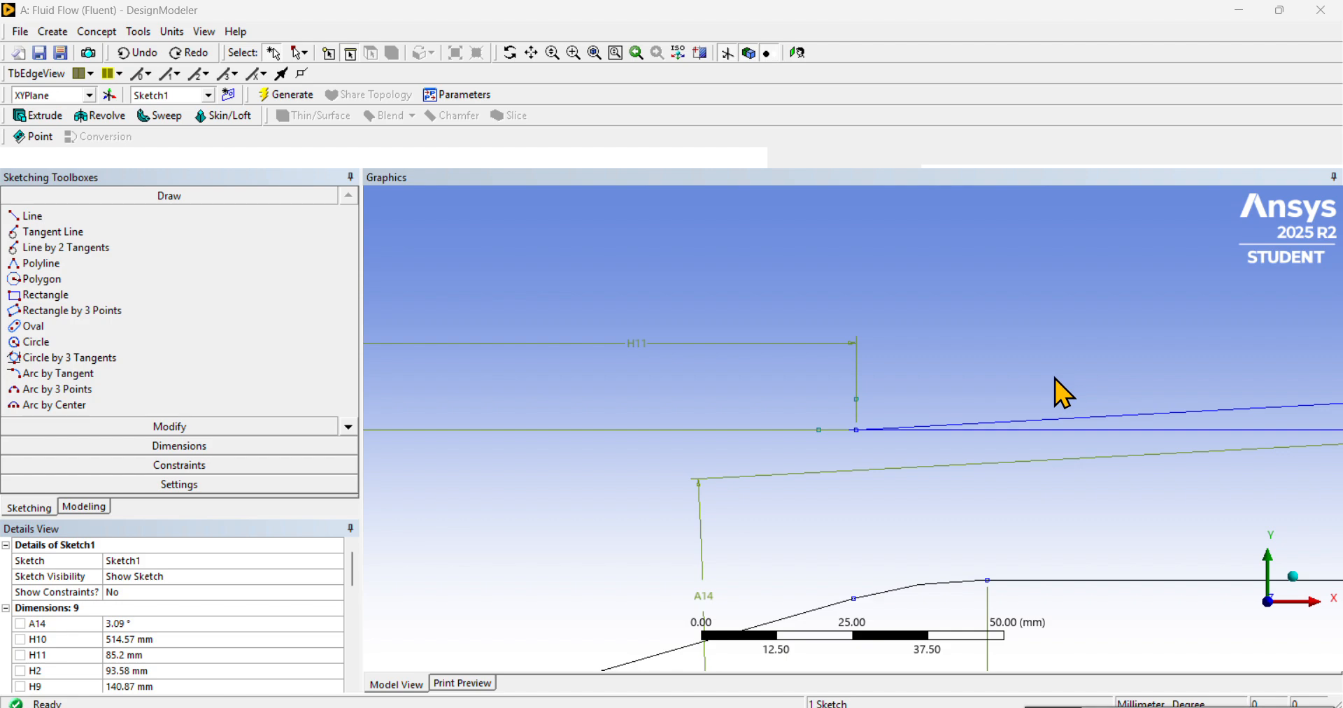
- Inspect the short leftover horizontal line, its end point and the stray point beside the upper wall's leading corner
scroll(948, 450, "down", 2)
scroll(959, 469, "up", 1)
scroll(962, 472, "up", 5)
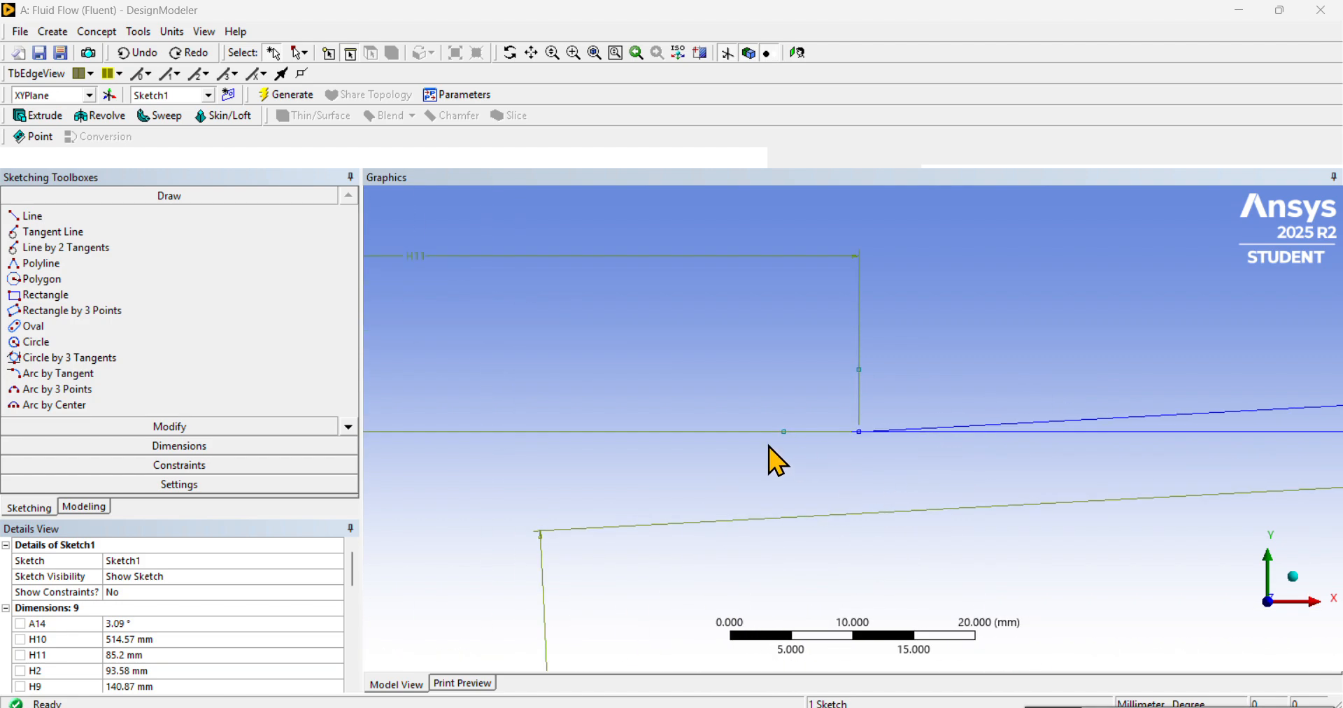
left_click(789, 440)
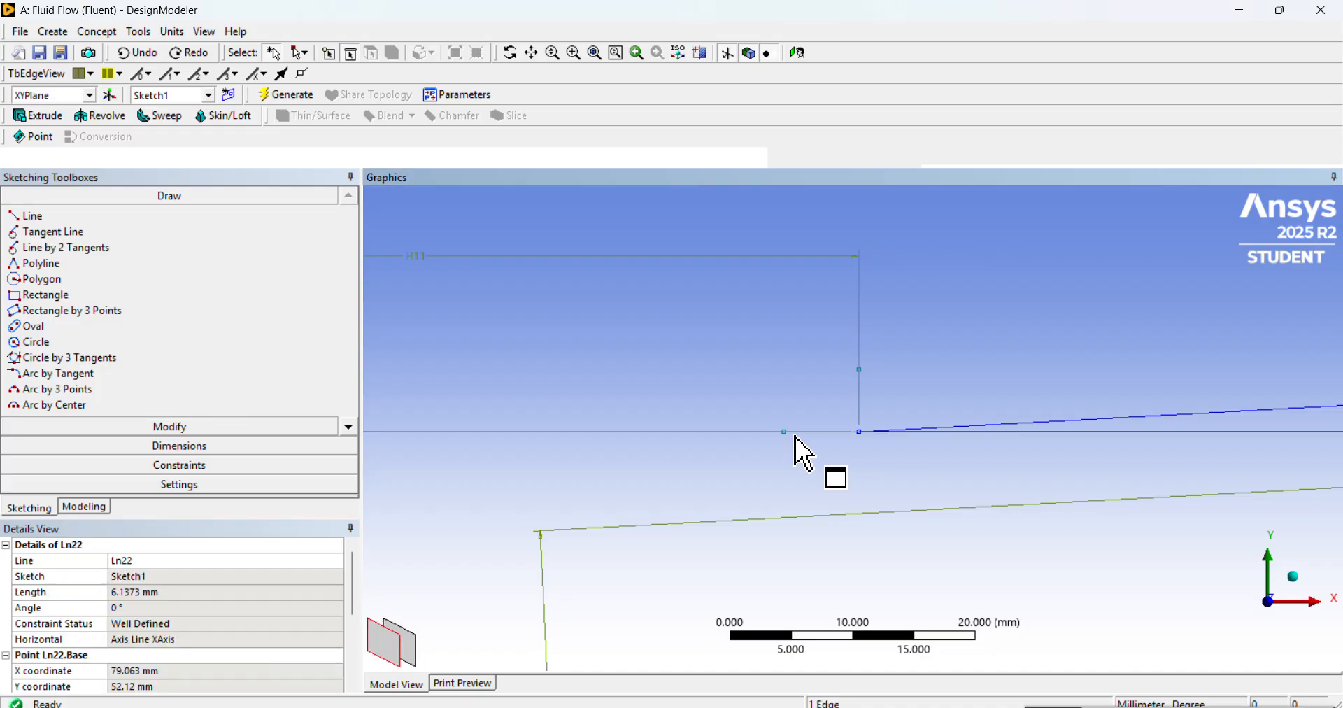
left_click(785, 436)
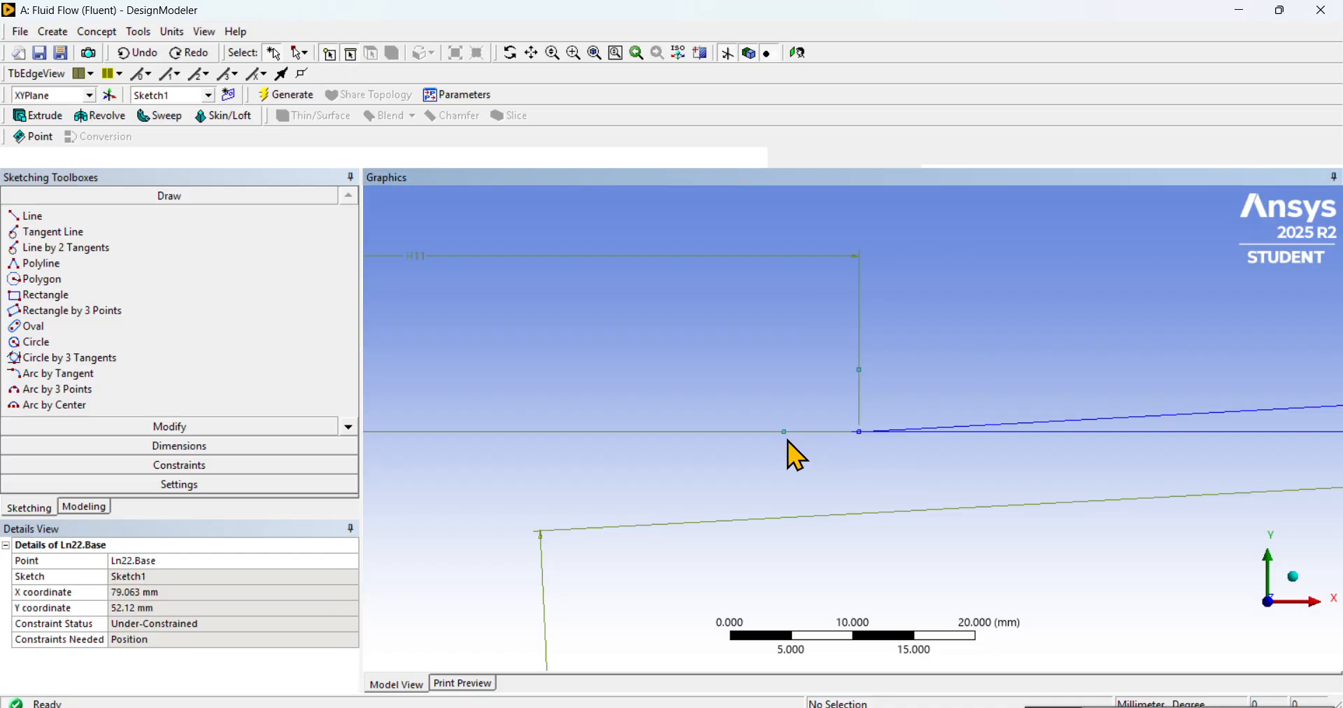
left_click(862, 371)
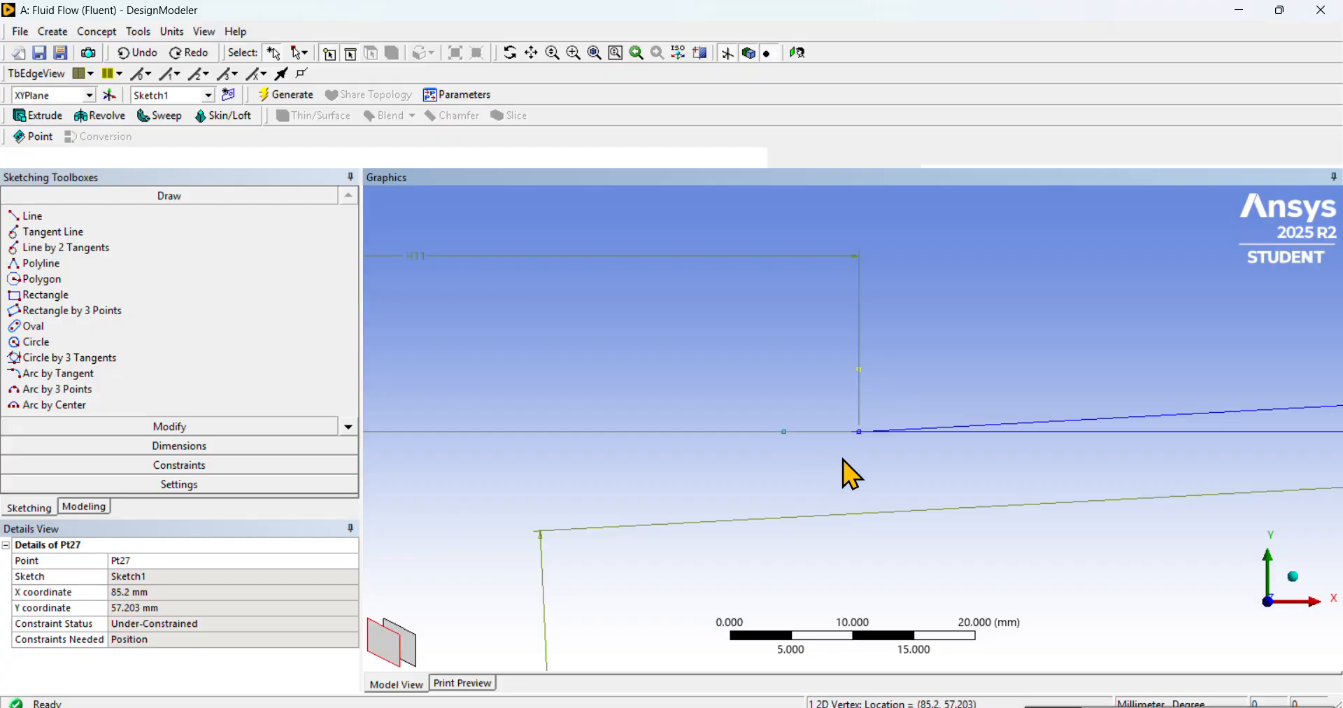
scroll(1023, 507, "down", 5)
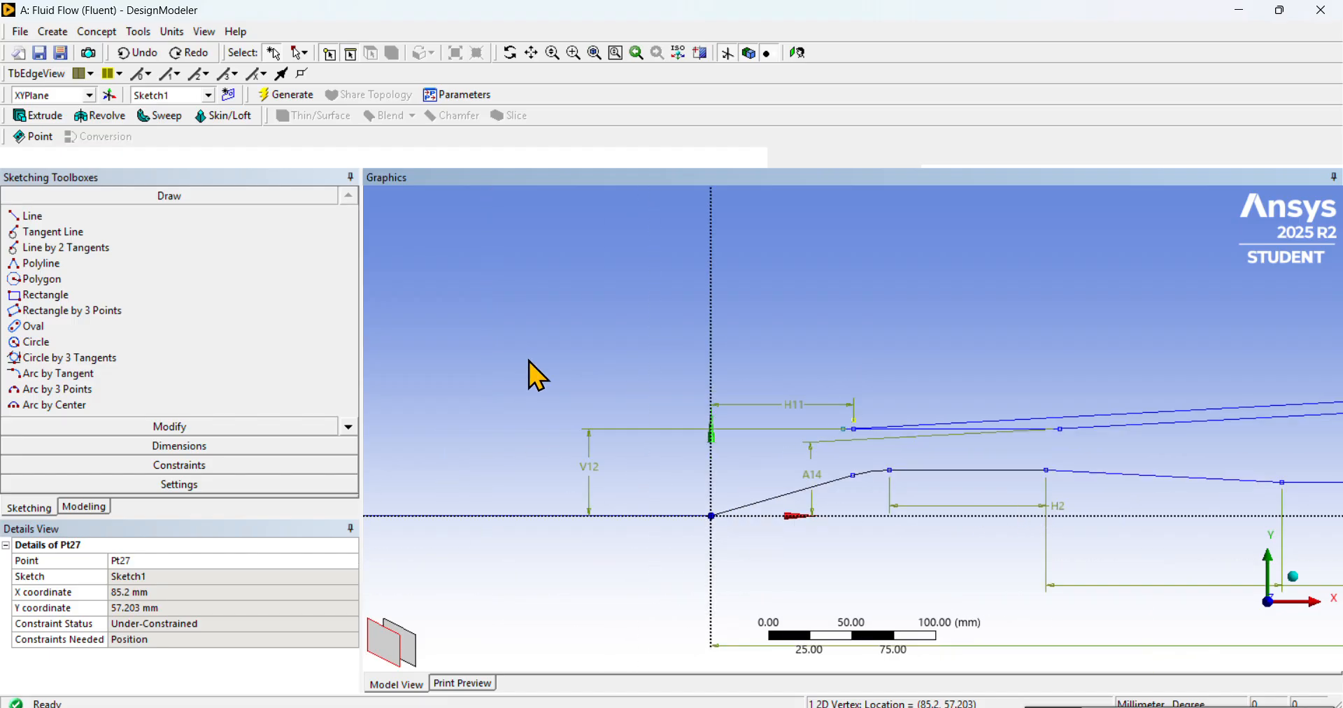
scroll(866, 438, "down", 2)
scroll(959, 360, "down", 2)
scroll(954, 335, "up", 7)
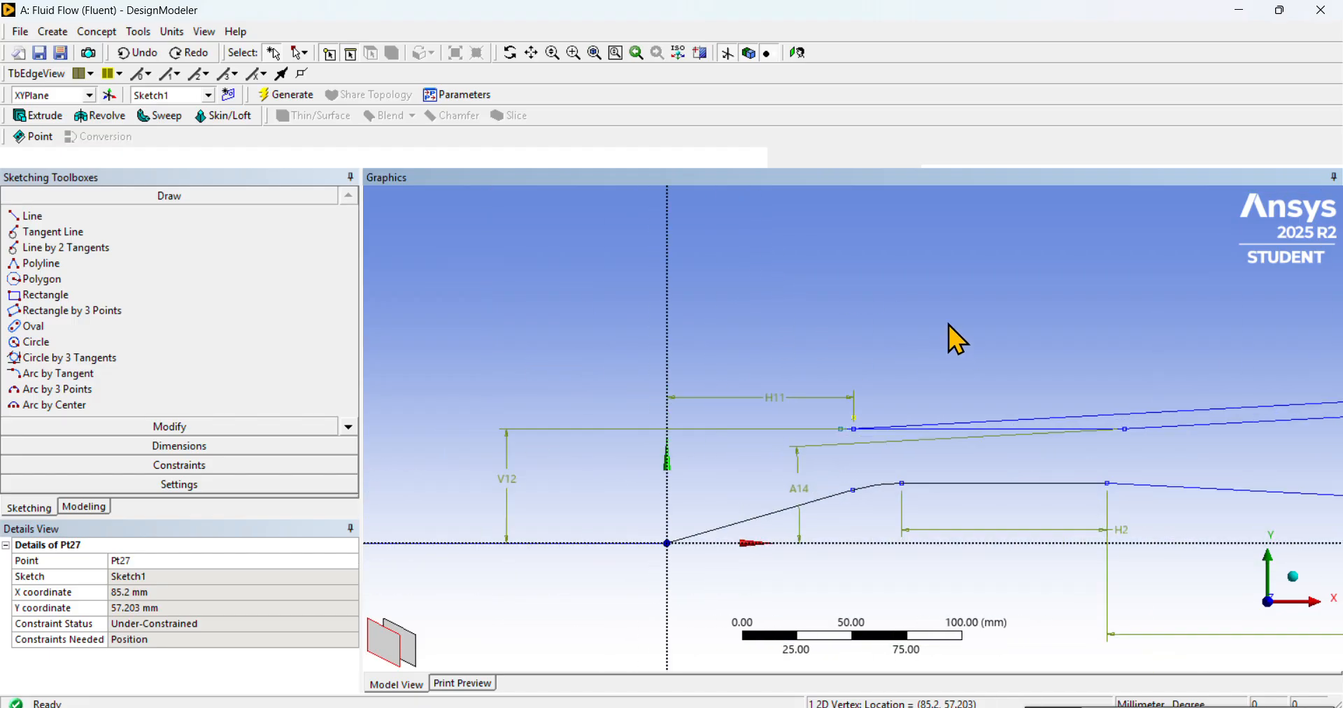
scroll(941, 341, "up", 4)
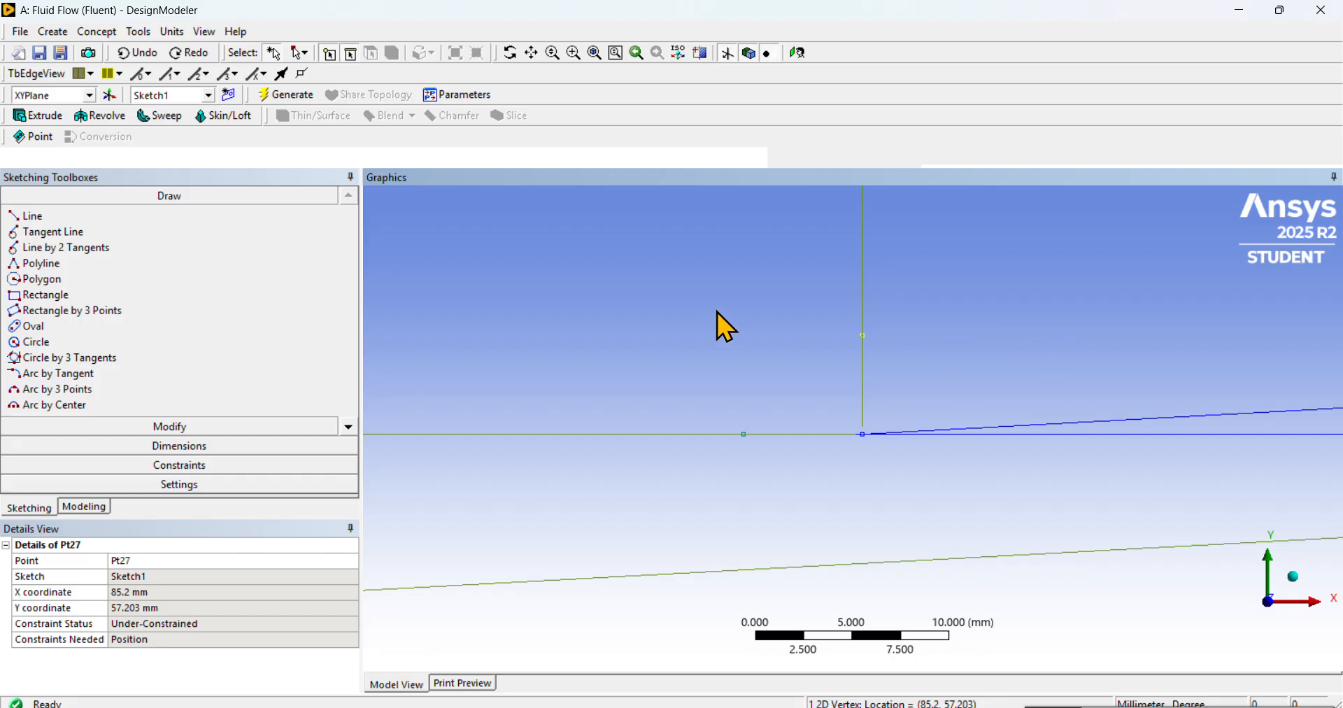
left_click(717, 336)
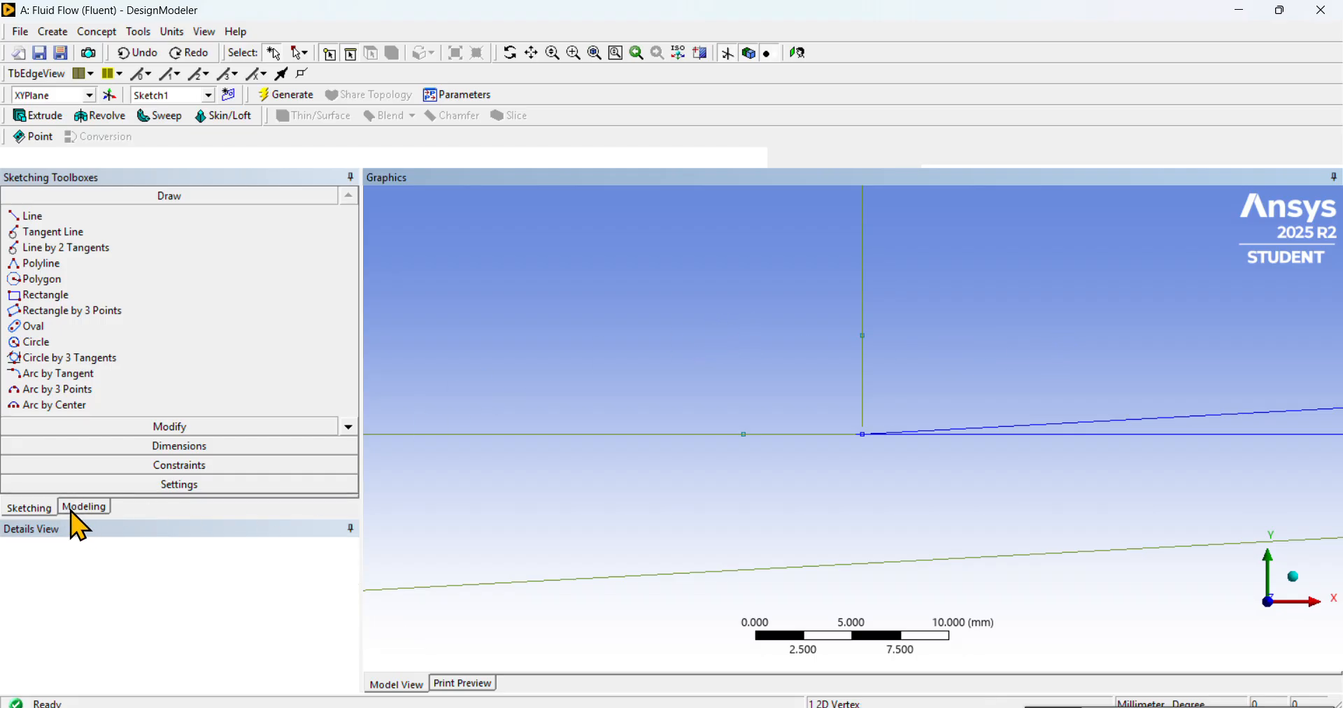
- Try deleting the stray point above the upper wall's leading corner, and undo that deletion
left_click(26, 511)
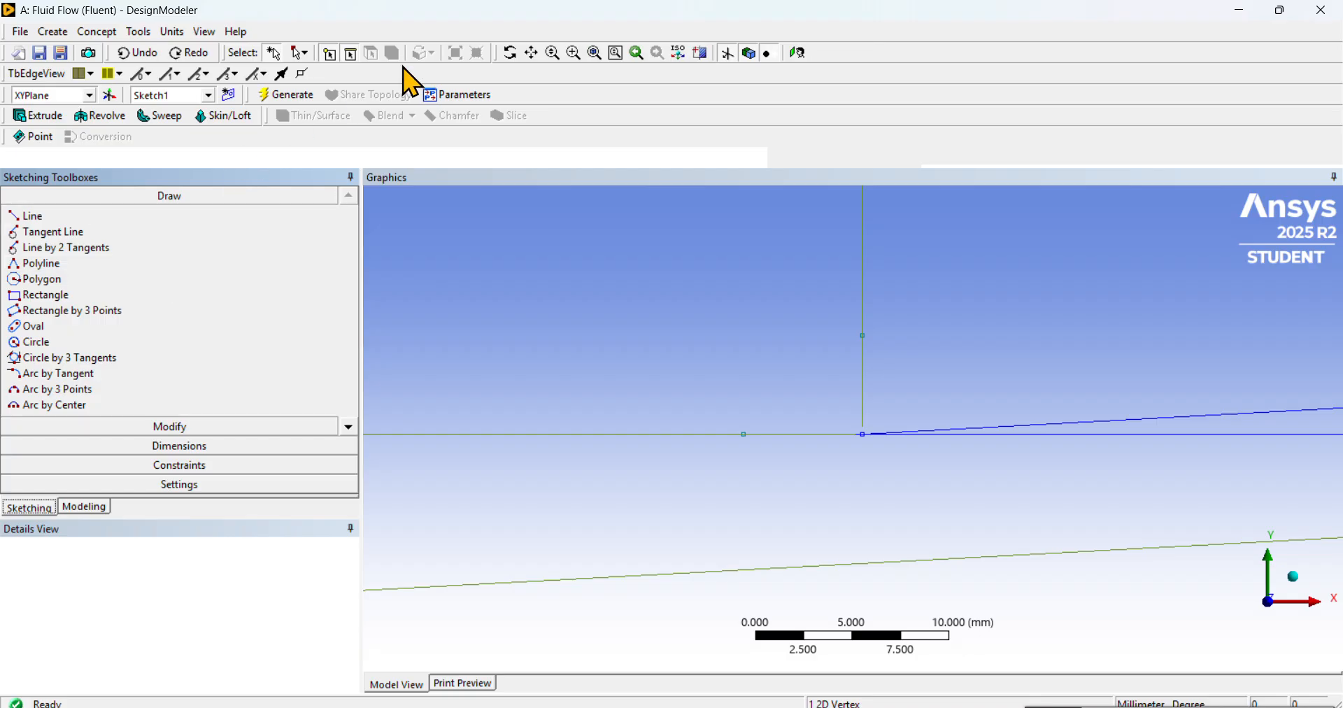
left_click(348, 60)
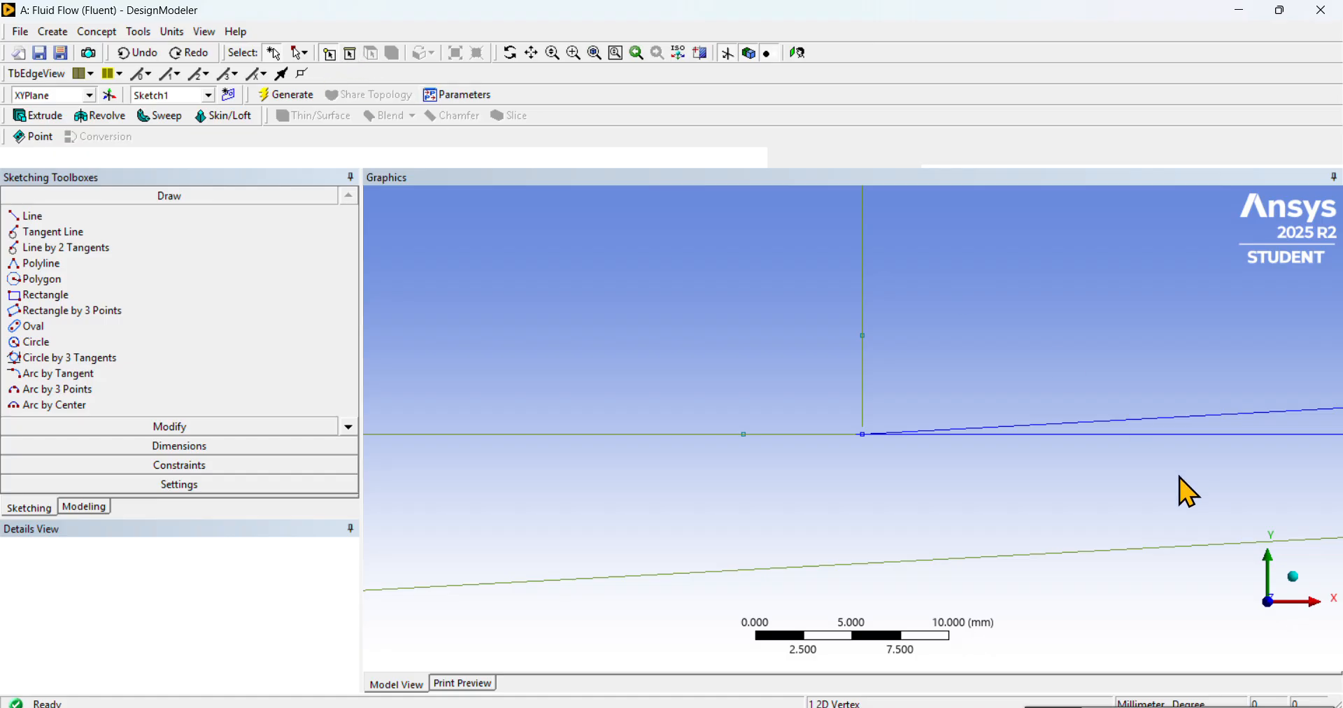
left_click(866, 341)
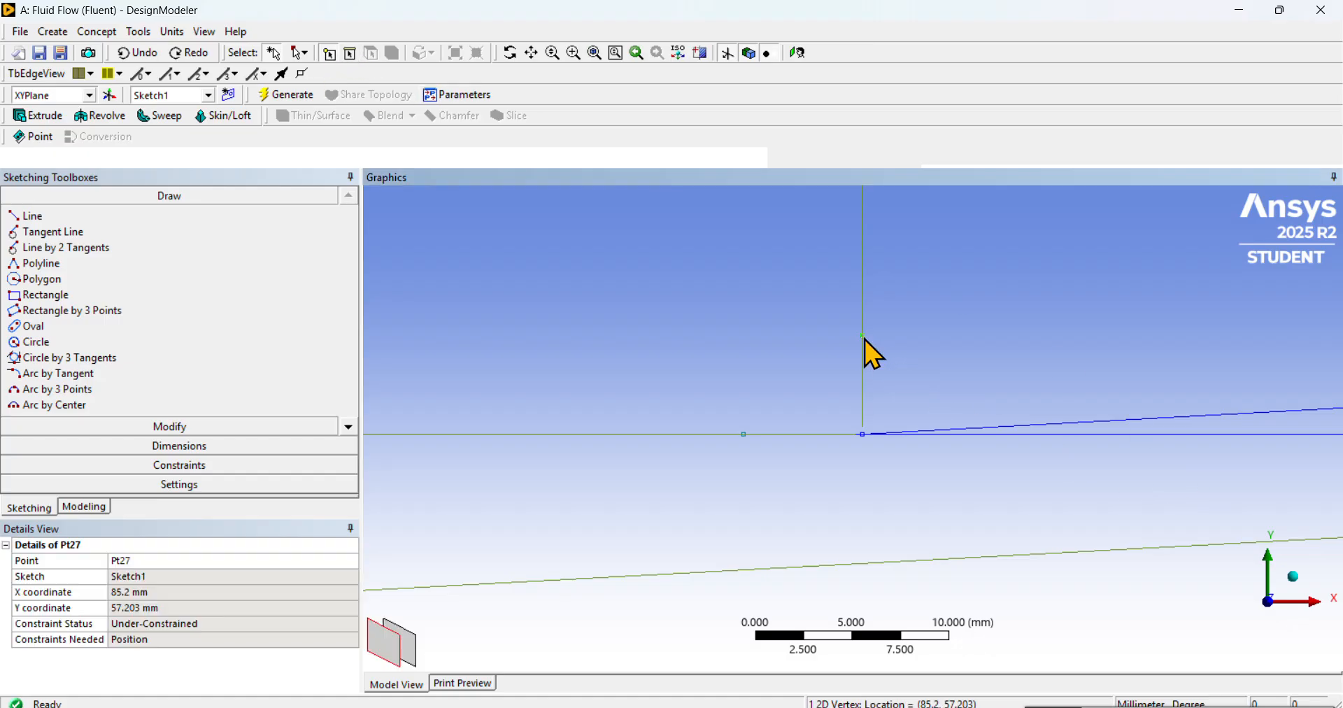
key("Delete")
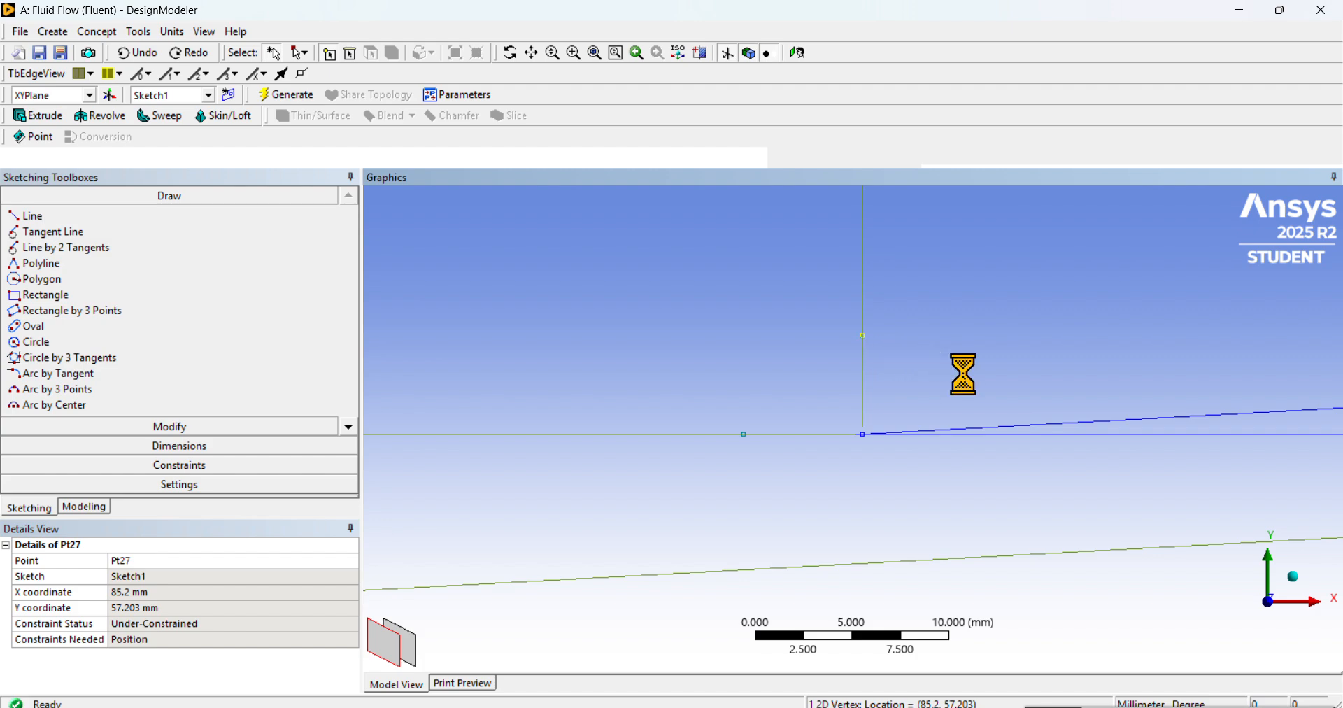
scroll(942, 354, "down", 4)
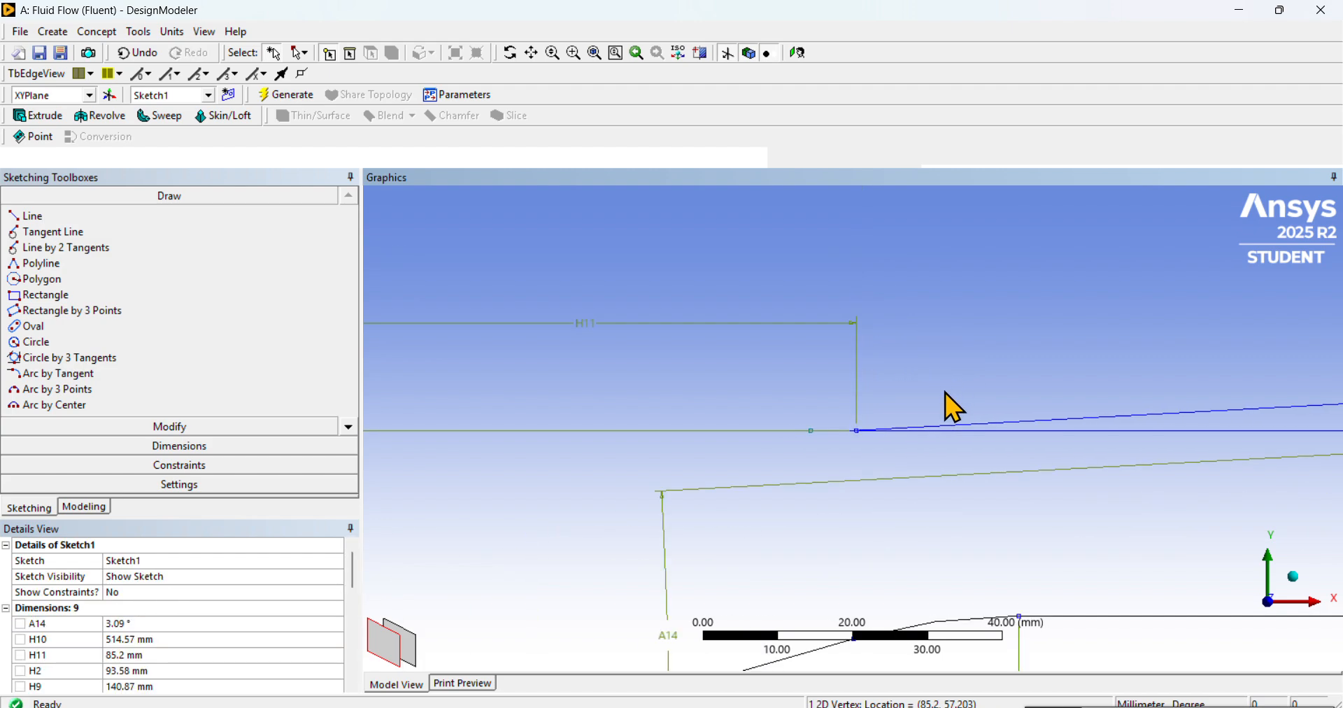
scroll(947, 405, "up", 4)
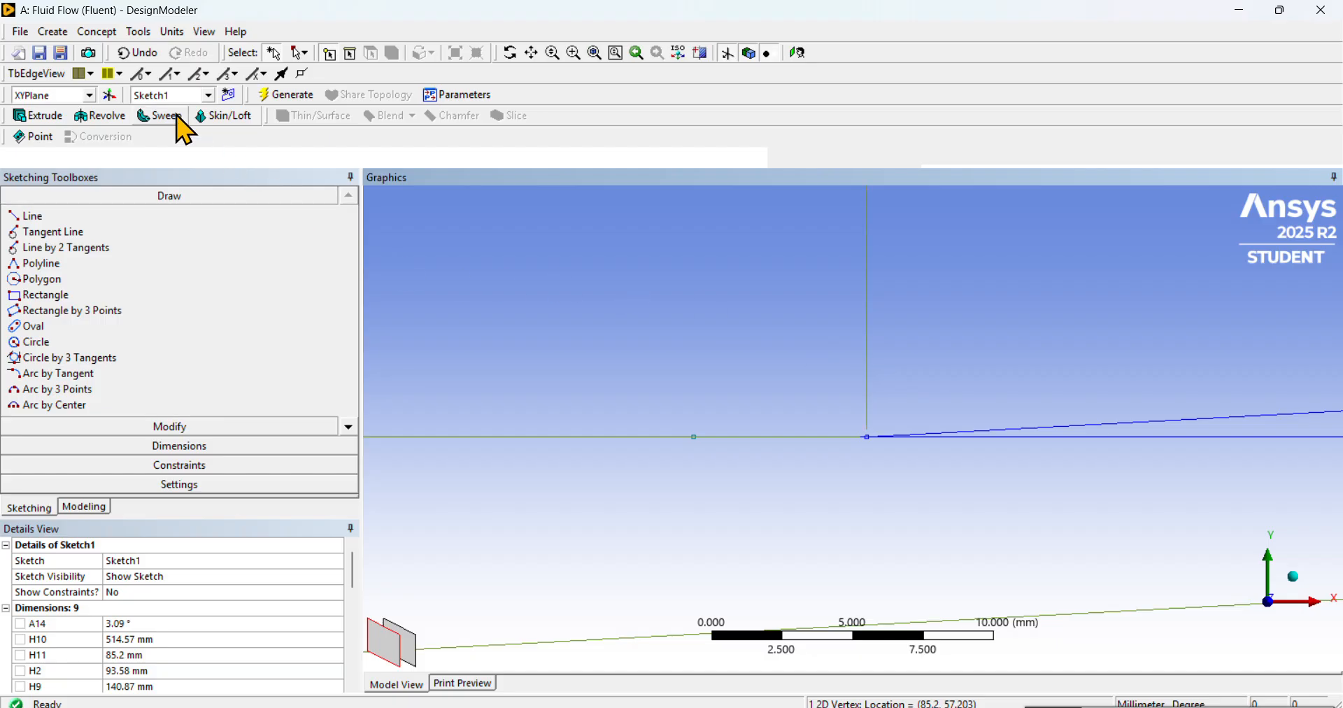
left_click(147, 54)
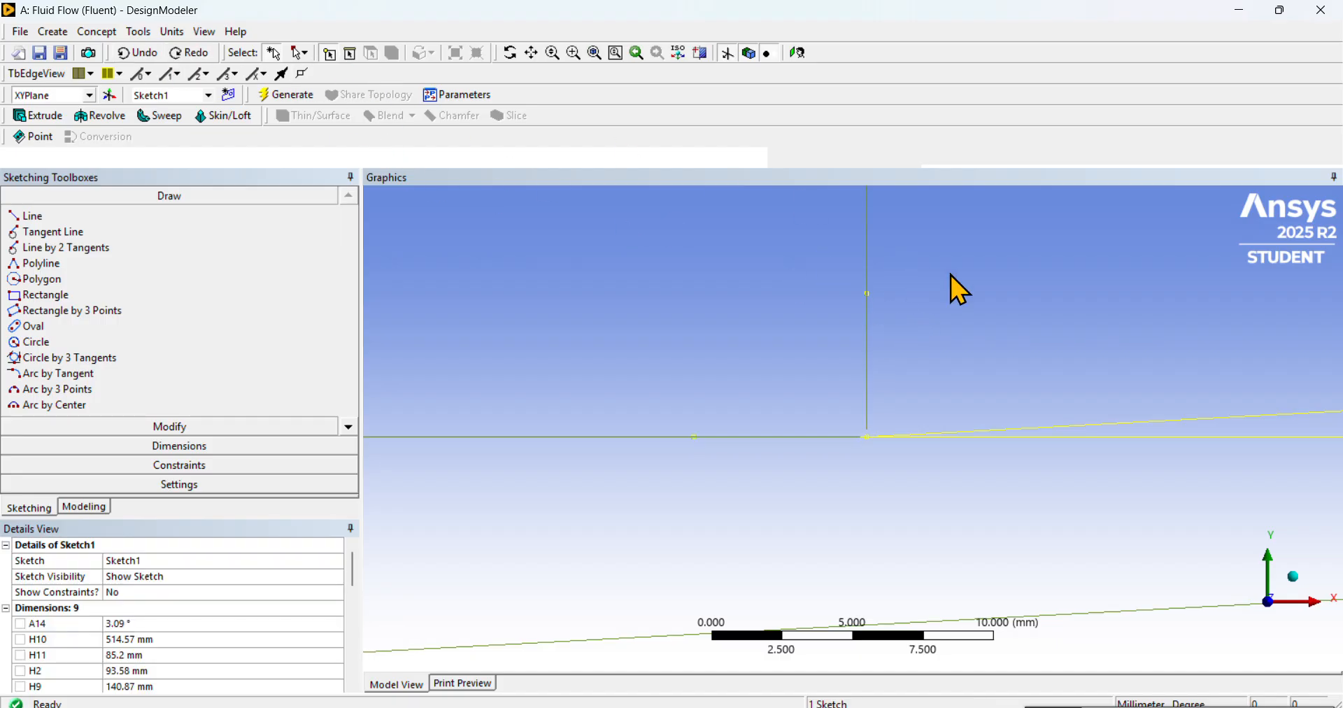
- Delete the stray sketch point directly above the upper wall's leading corner
left_click(79, 508)
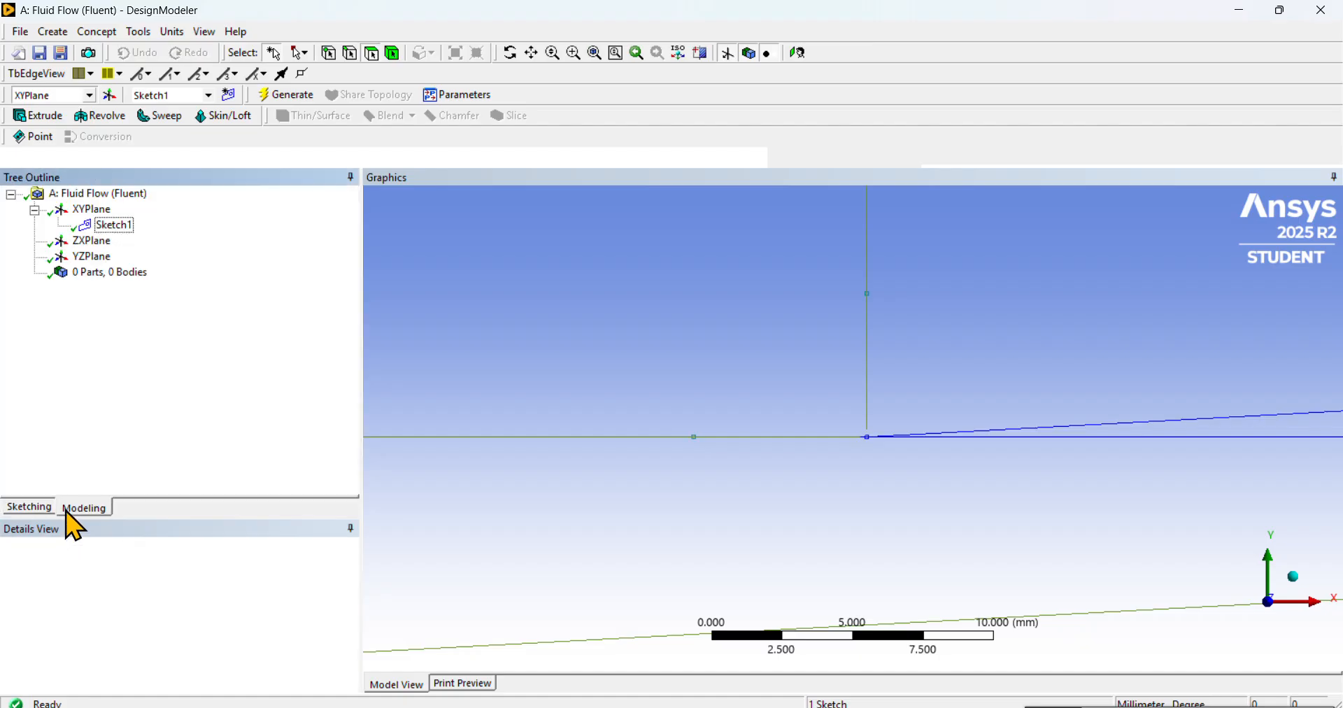
left_click(33, 508)
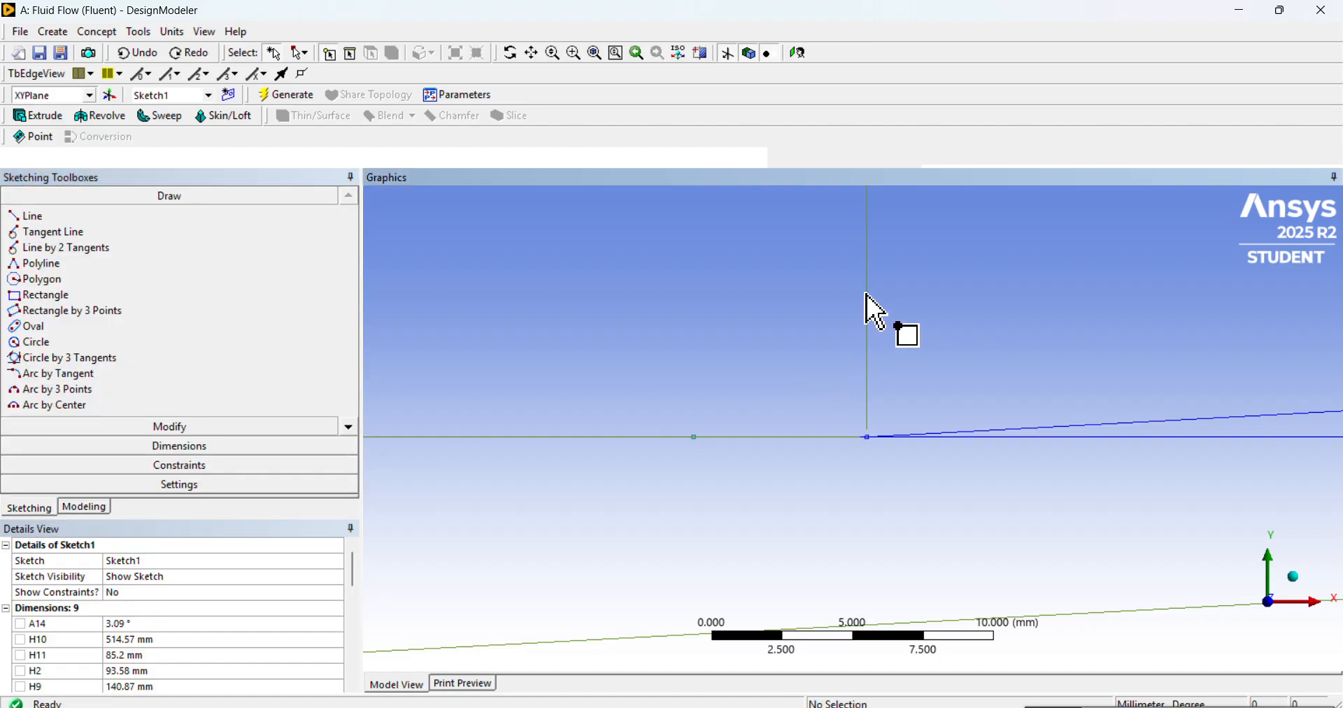
left_click(868, 295)
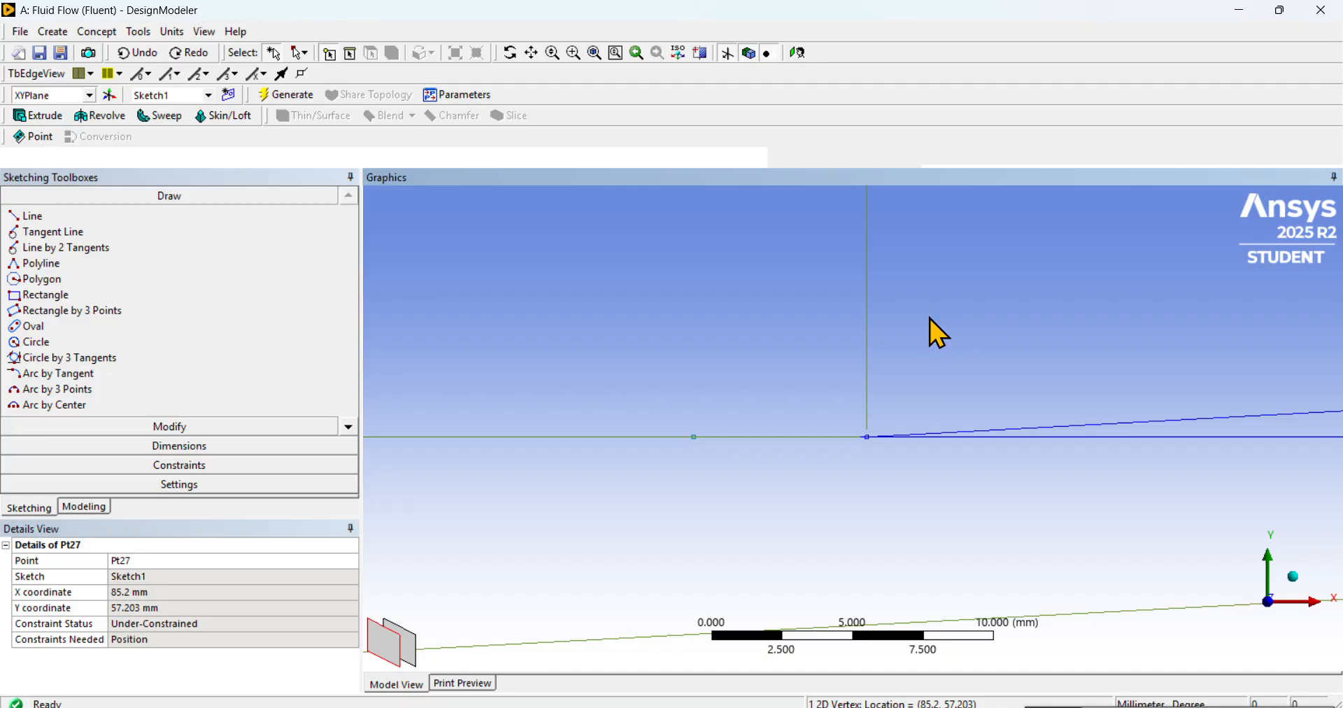
left_click(931, 319)
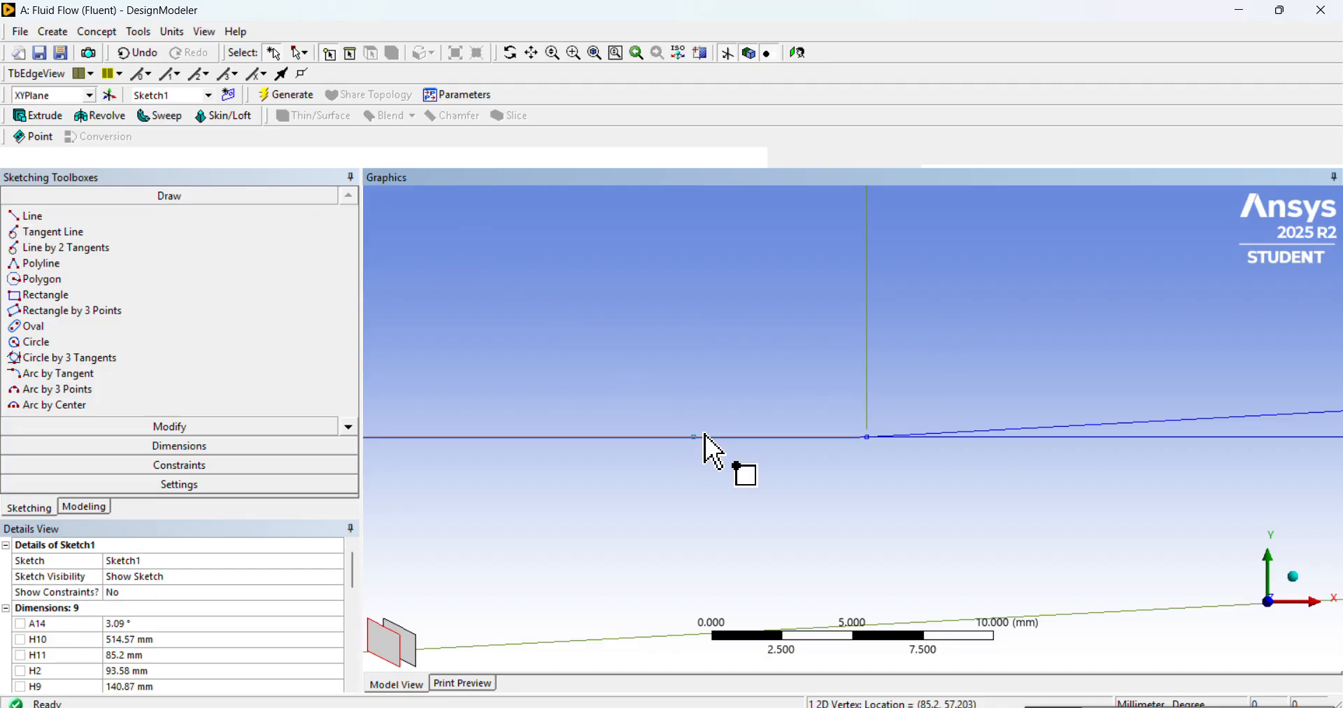
- Trim the short leftover horizontal line extending upstream from the upper wall's leading corner and check the surrounding profile
left_click(743, 437)
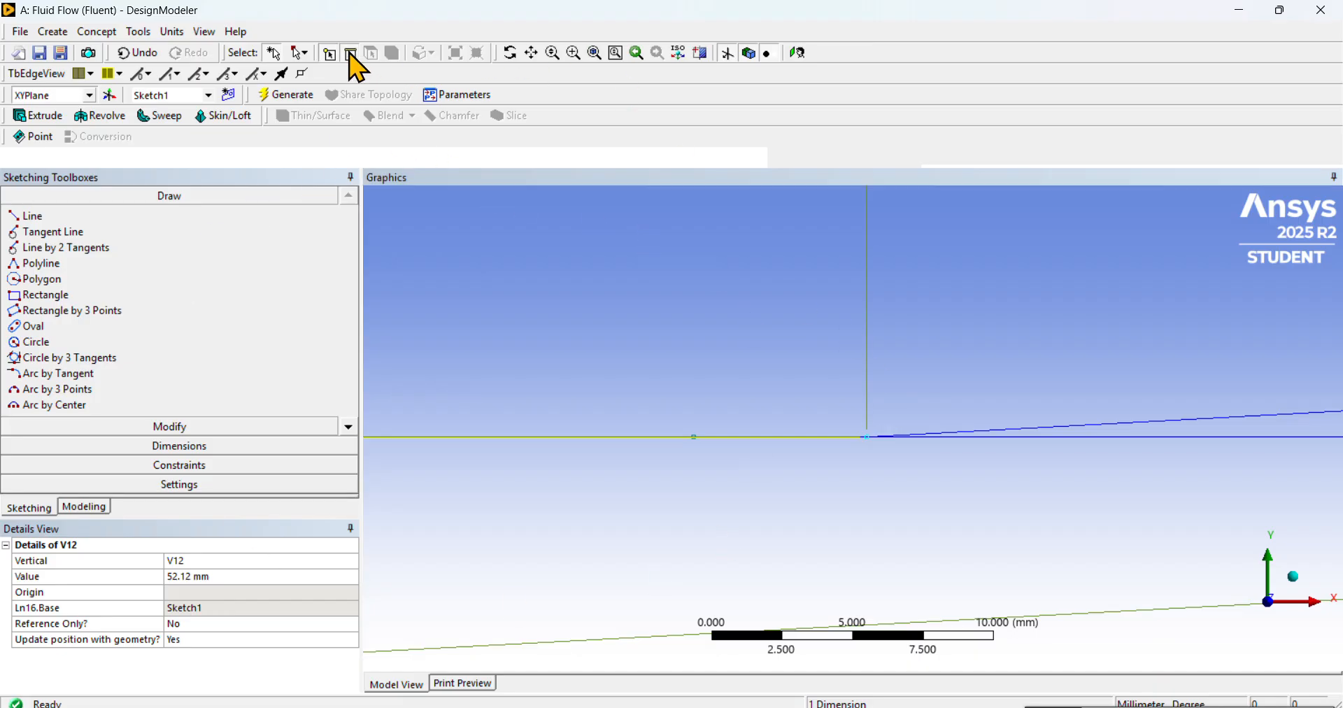
left_click(252, 426)
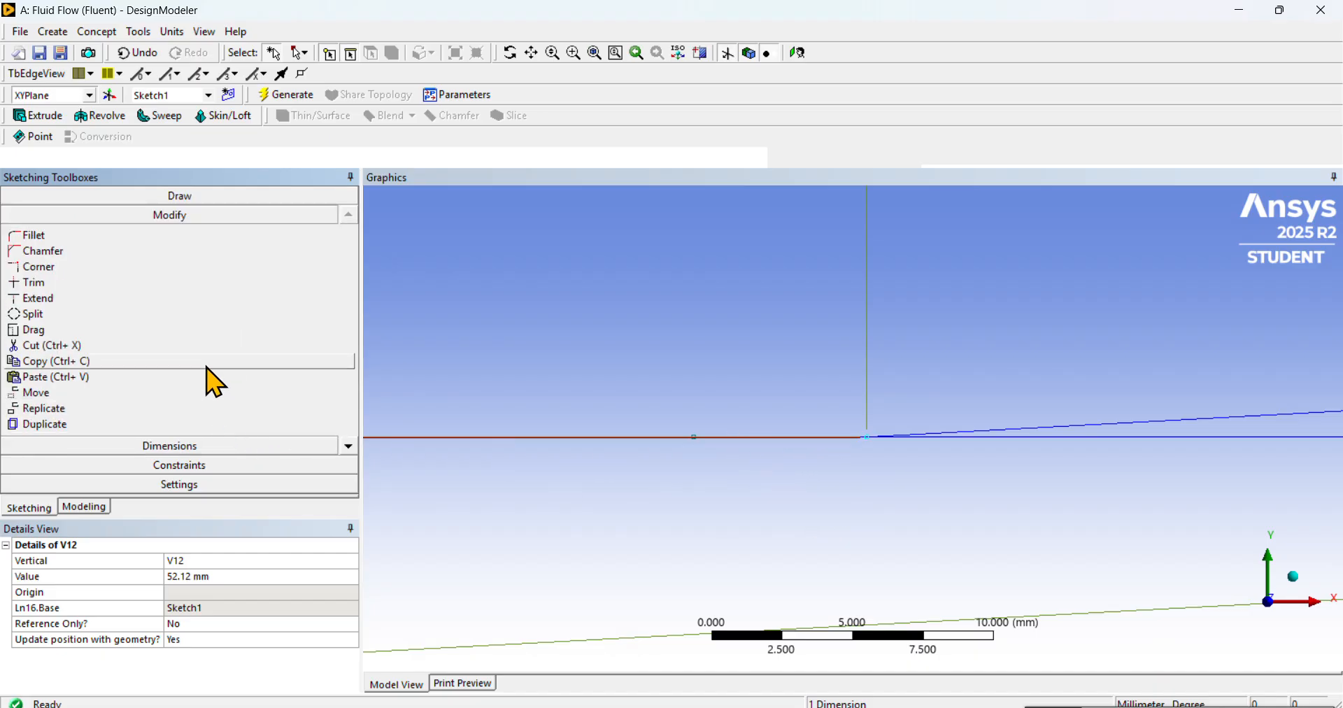
left_click(136, 287)
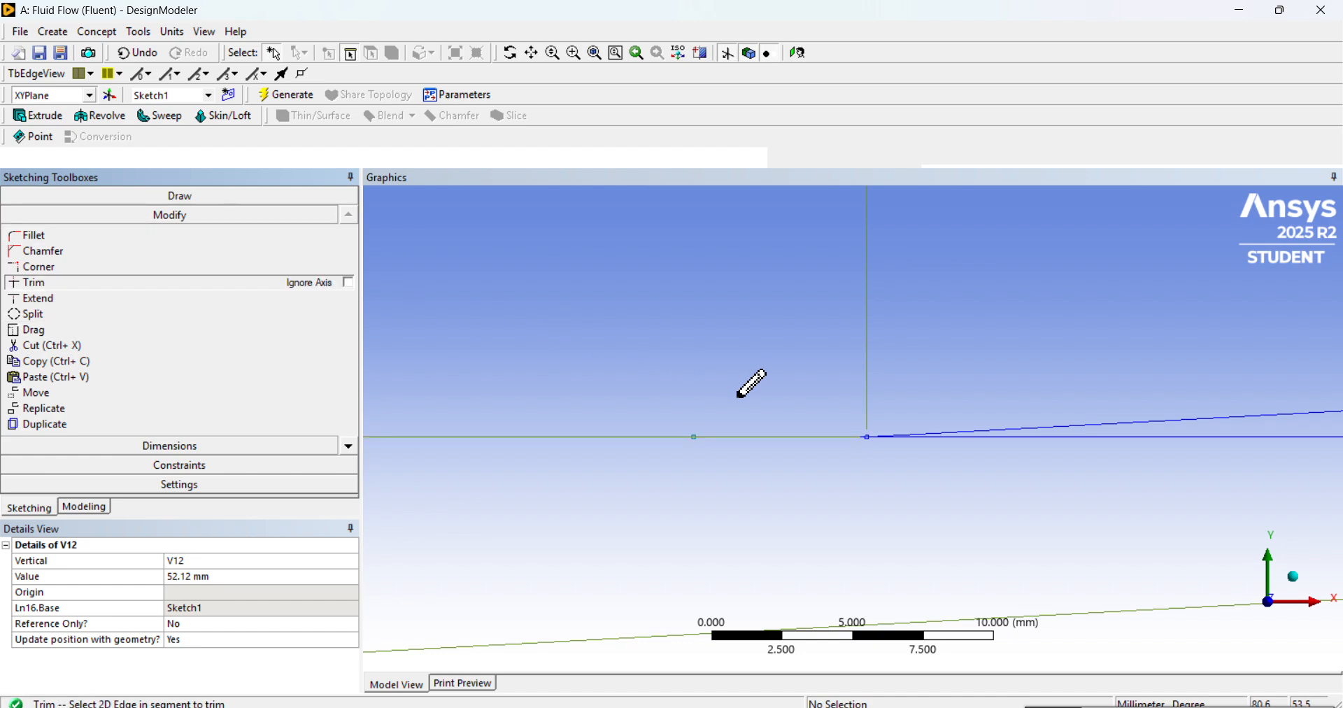
left_click(771, 436)
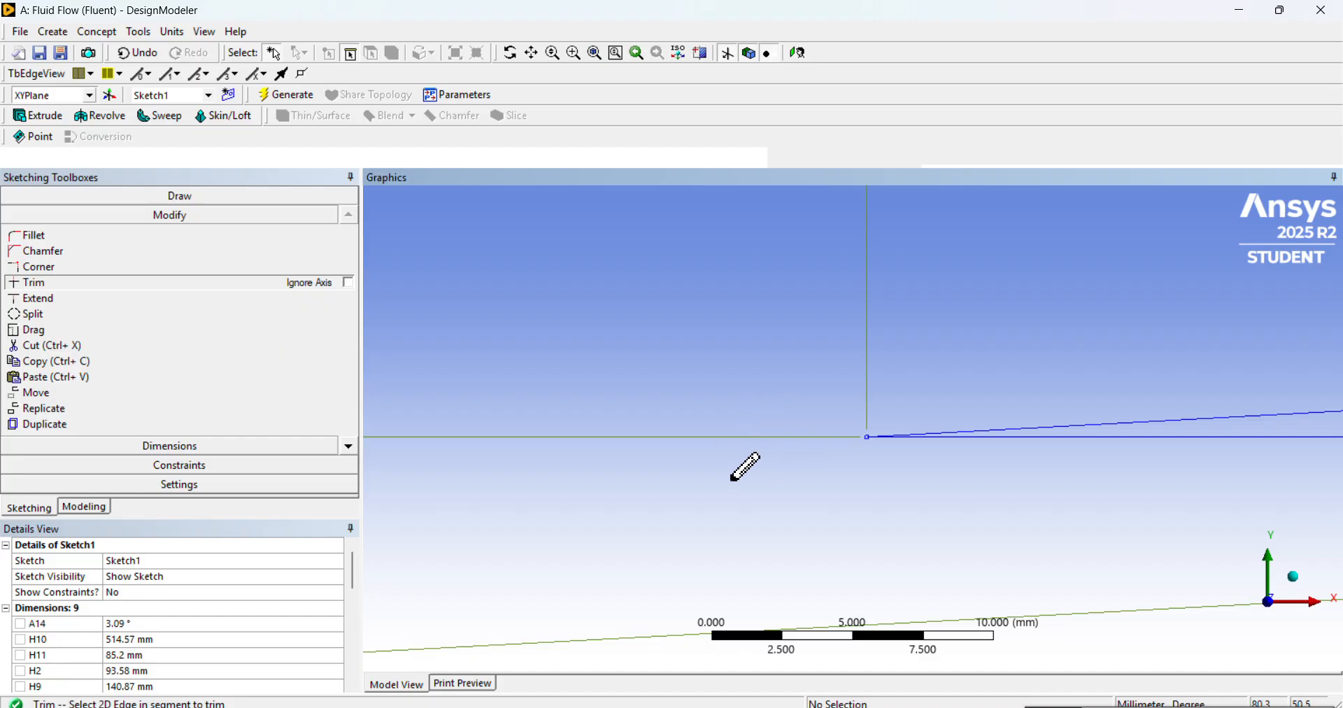
scroll(831, 474, "down", 8)
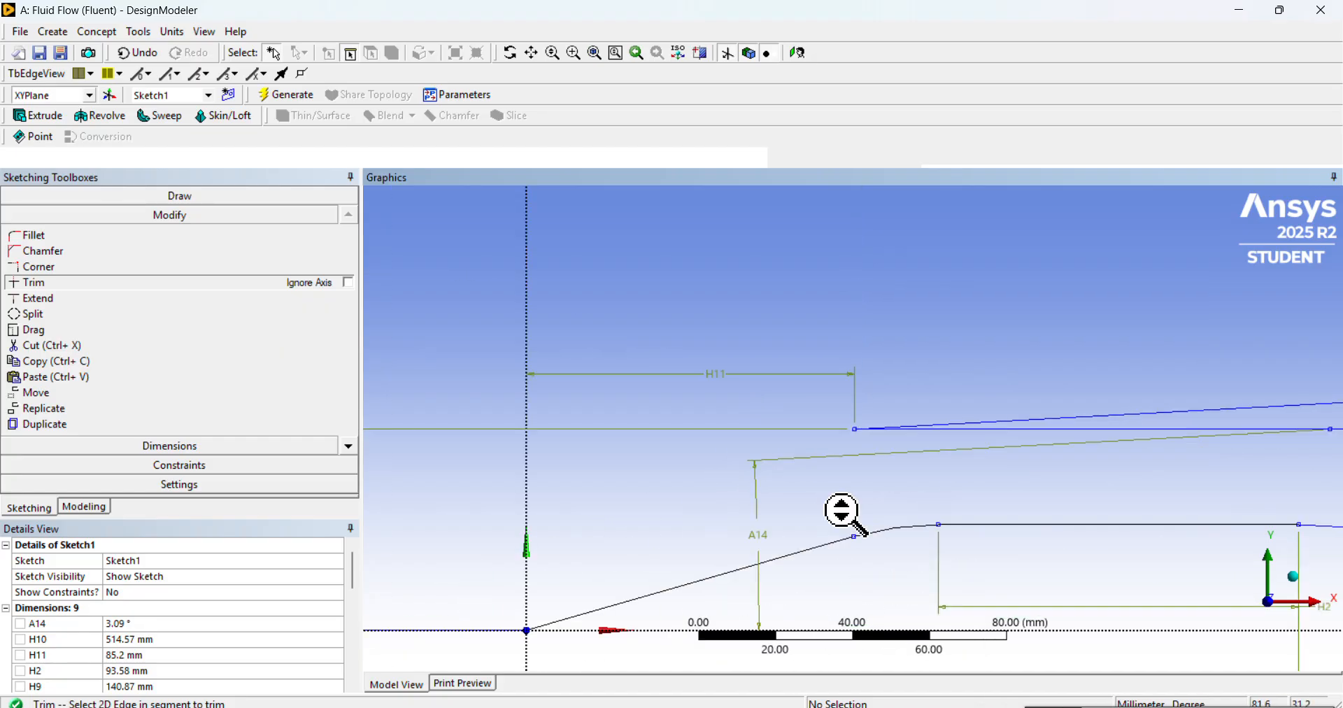
scroll(857, 493, "down", 4)
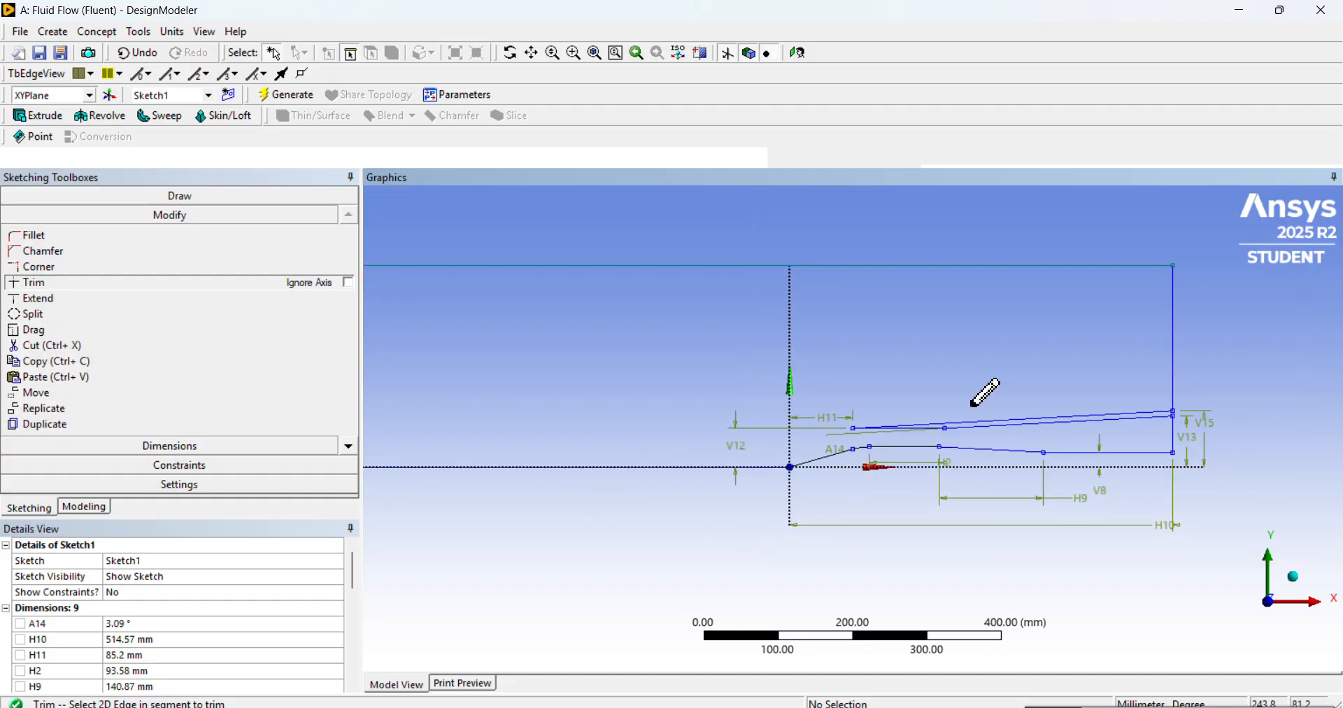
scroll(989, 391, "up", 3)
scroll(985, 409, "up", 3)
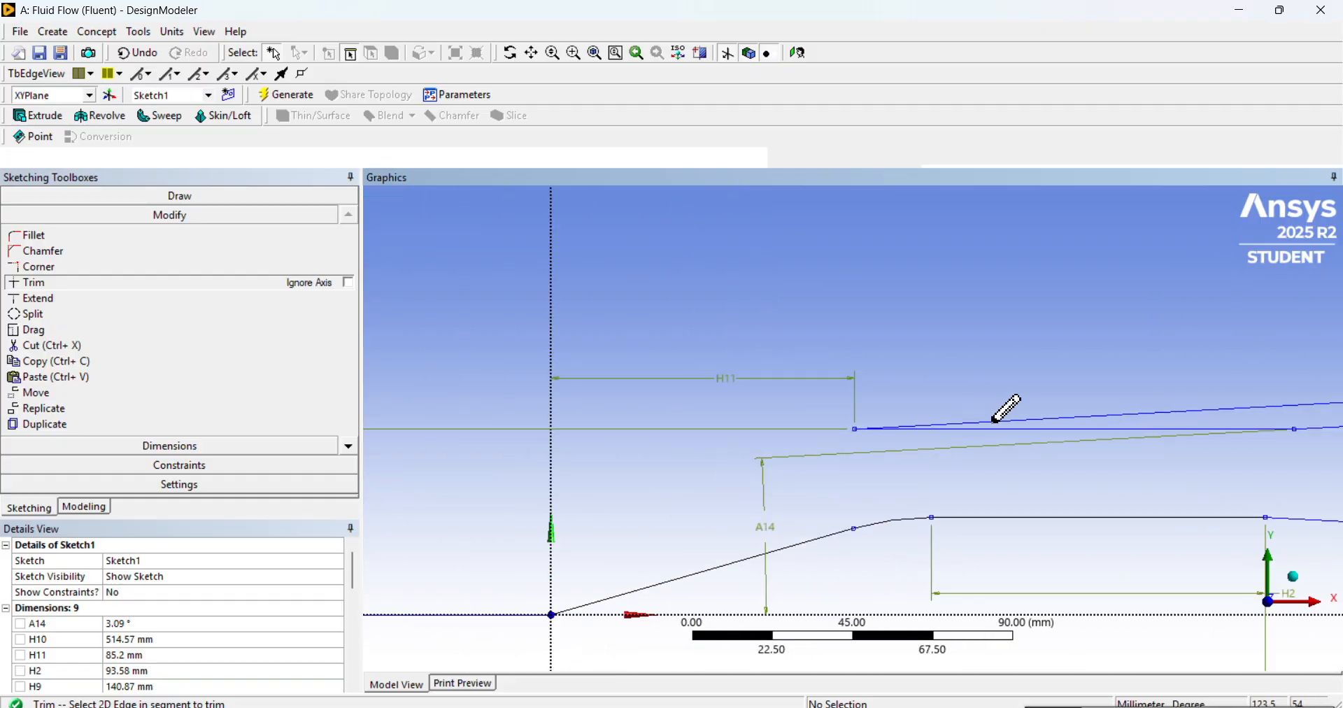
scroll(995, 443, "down", 3)
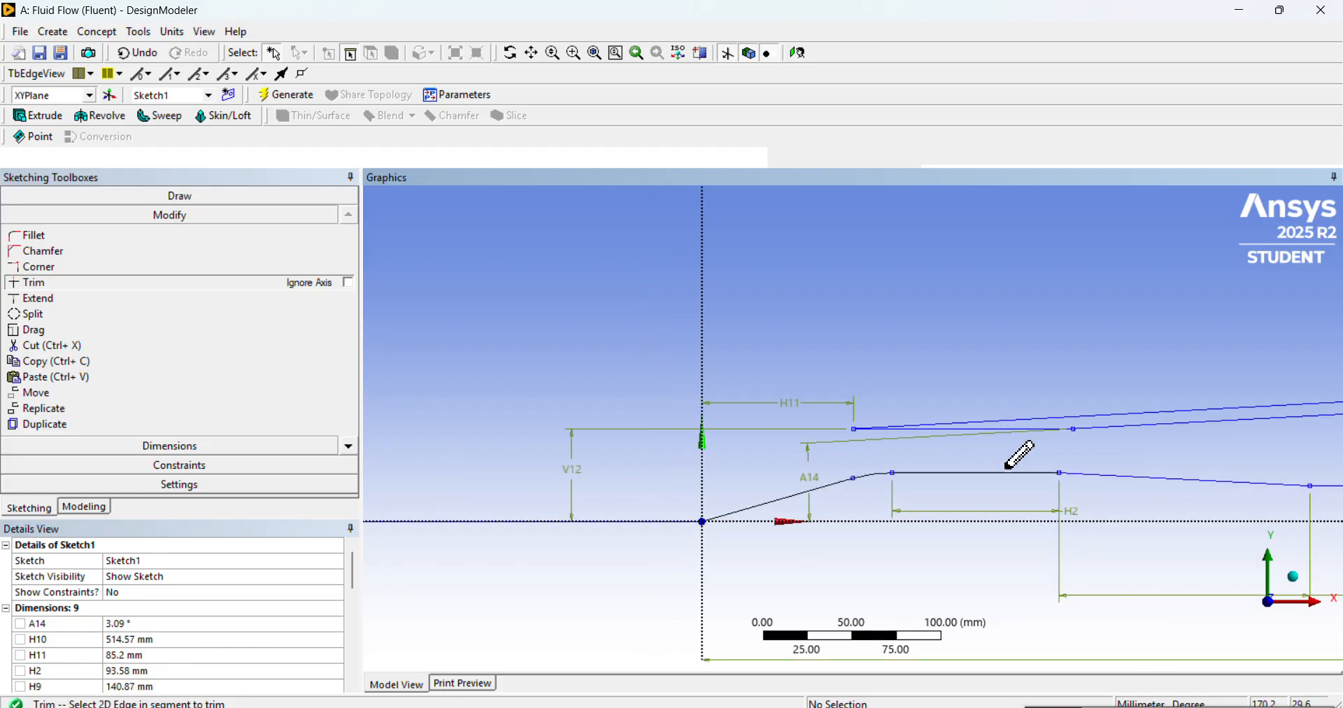
scroll(1008, 473, "down", 4)
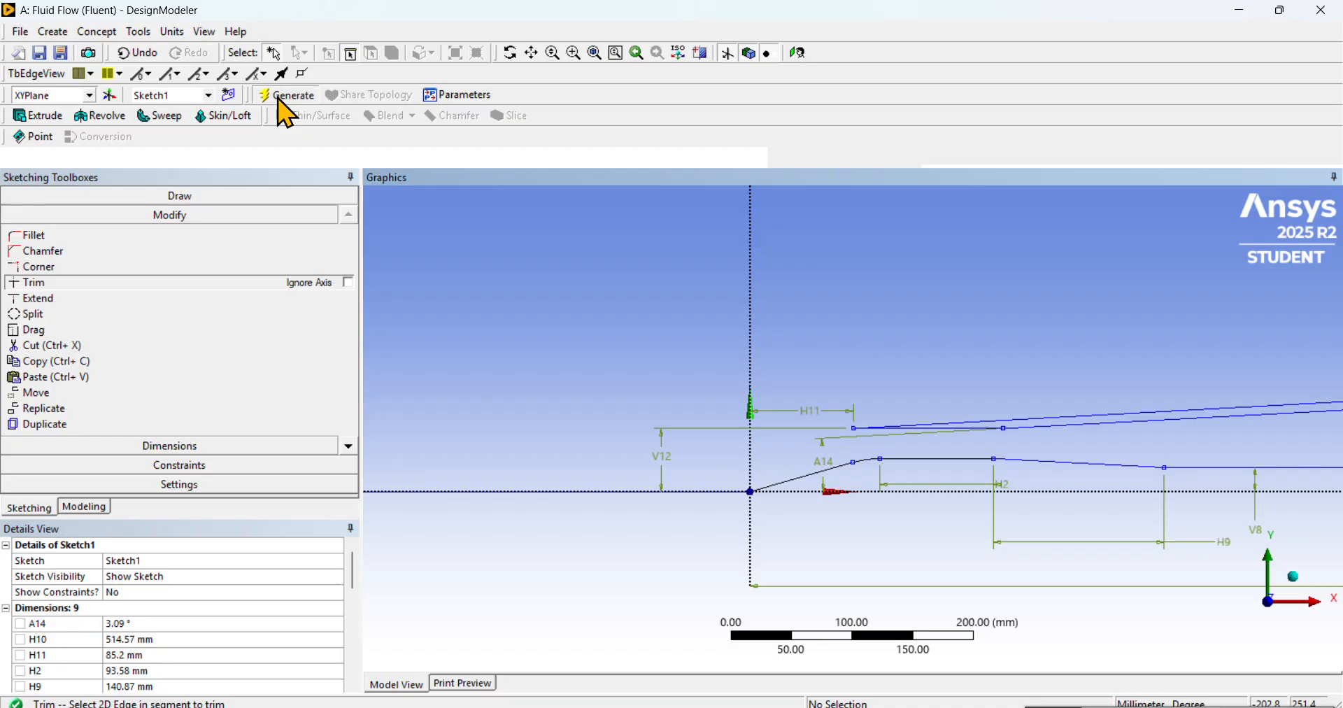
- Generate a surface from Sketch1 with the Add Material operation and 0 mm thickness, and check the resulting flow domain
left_click(85, 507)
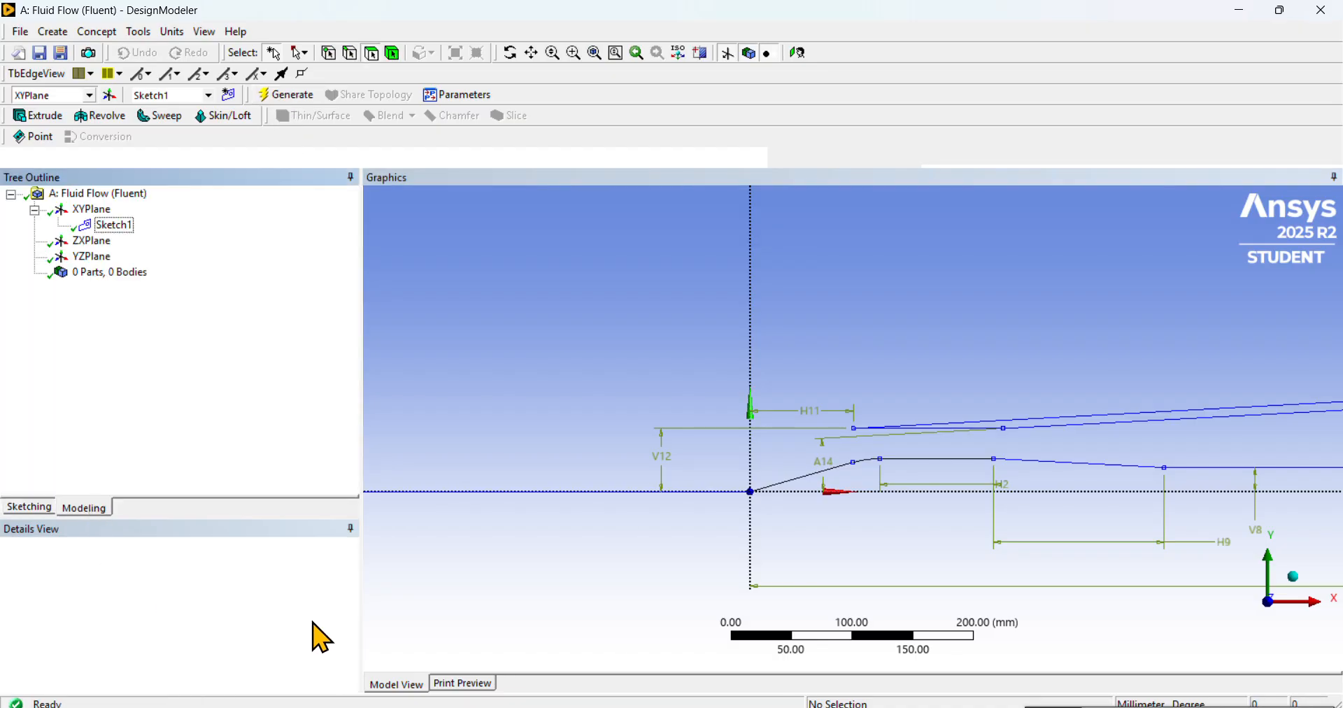
left_click(120, 225)
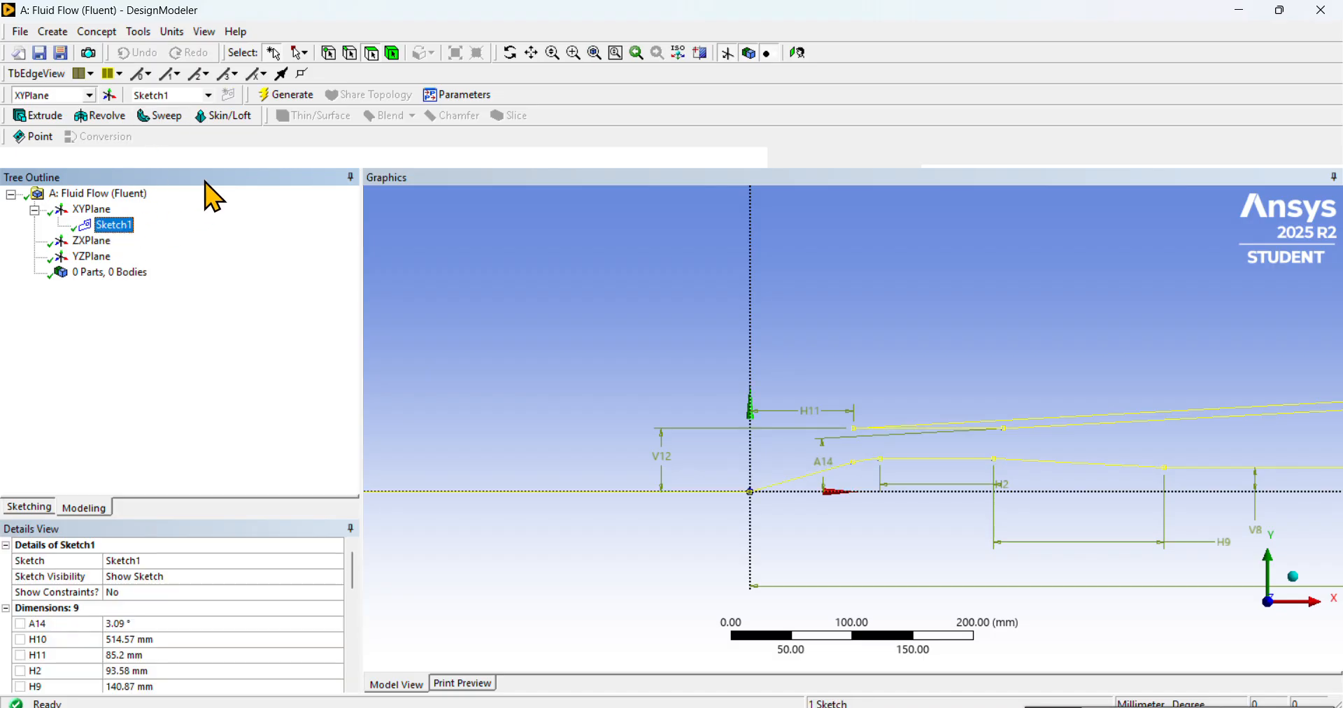
left_click(105, 35)
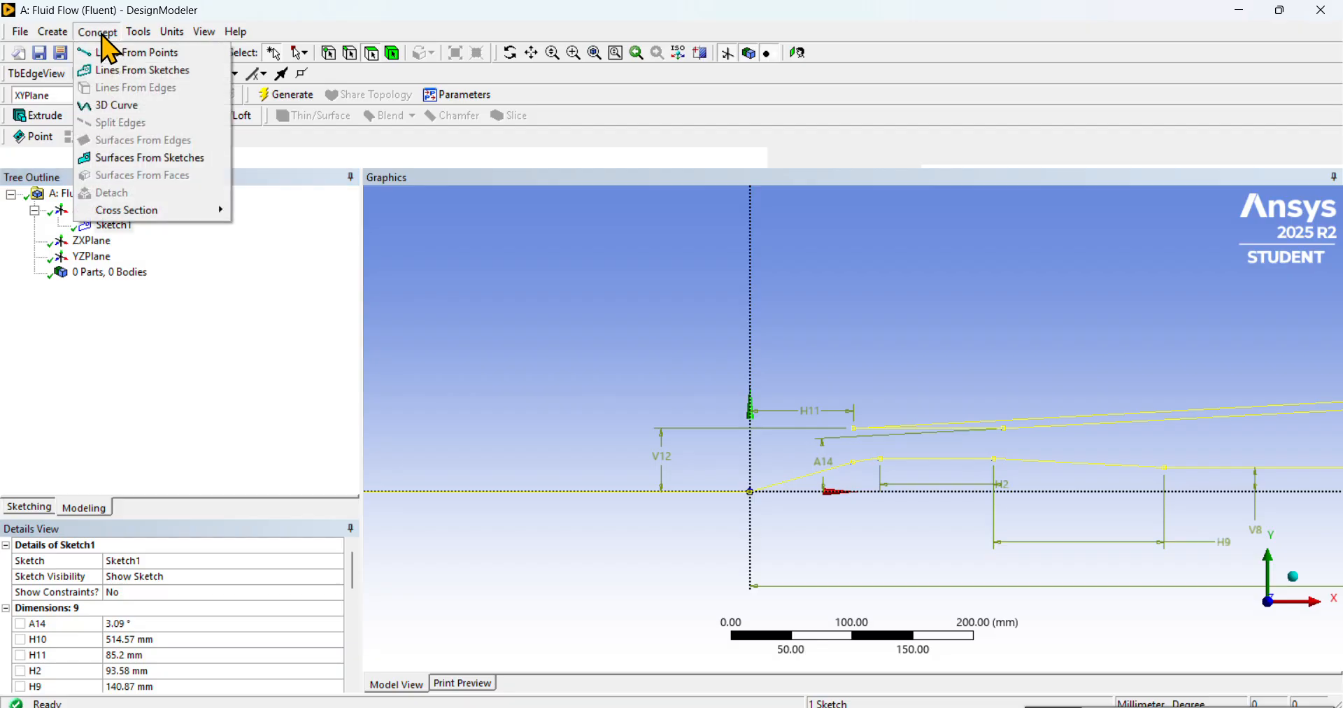
left_click(158, 159)
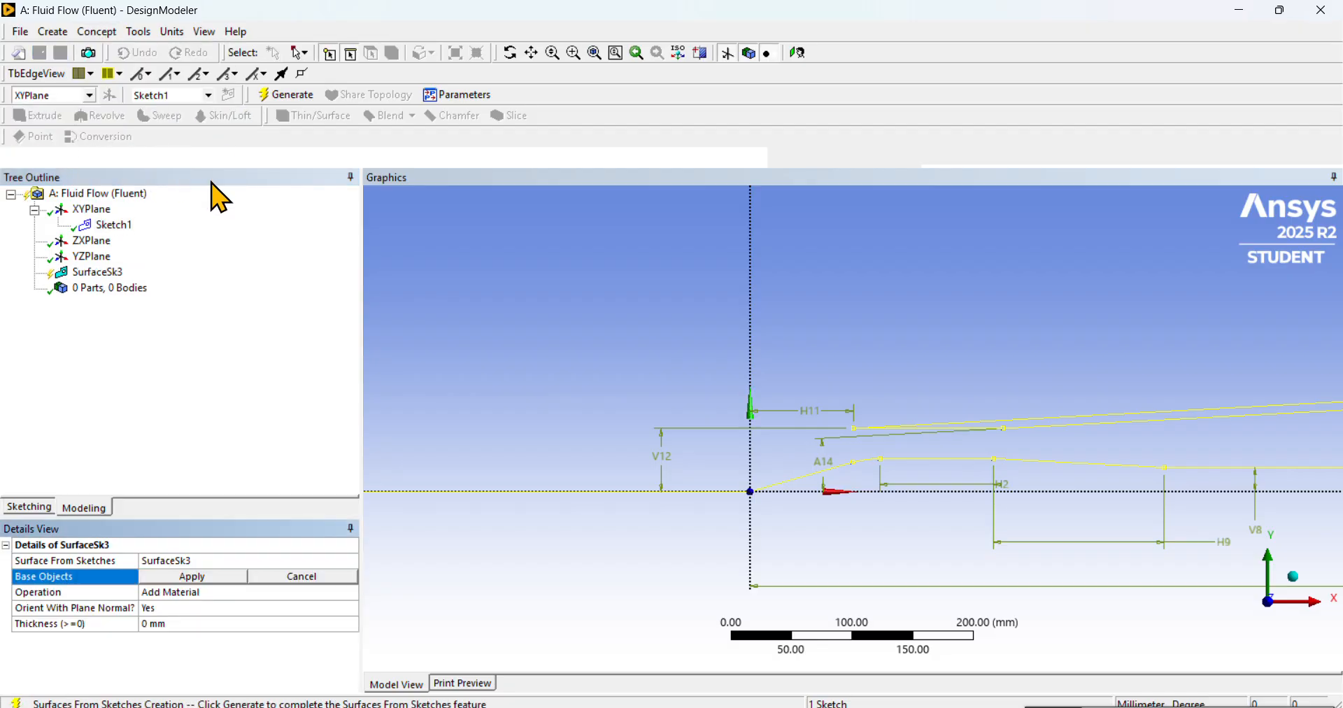
left_click(113, 225)
left_click(204, 578)
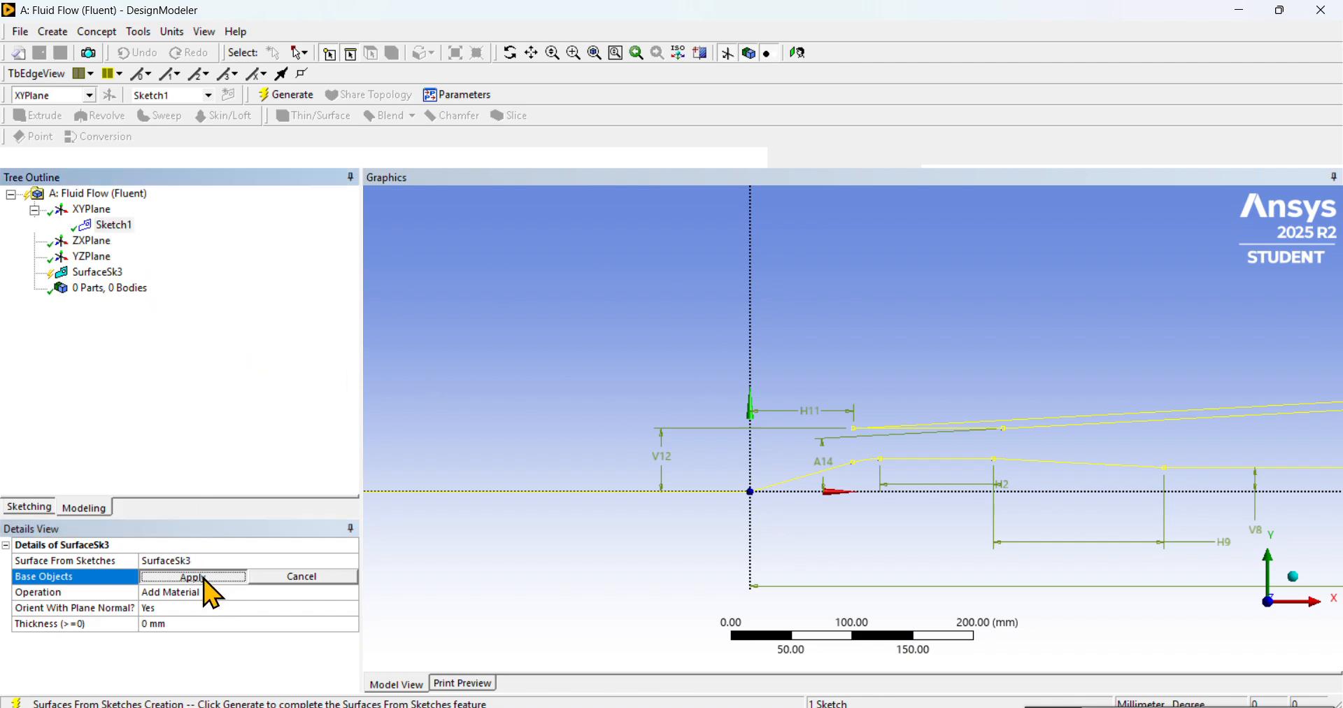
left_click(289, 96)
scroll(905, 350, "down", 5)
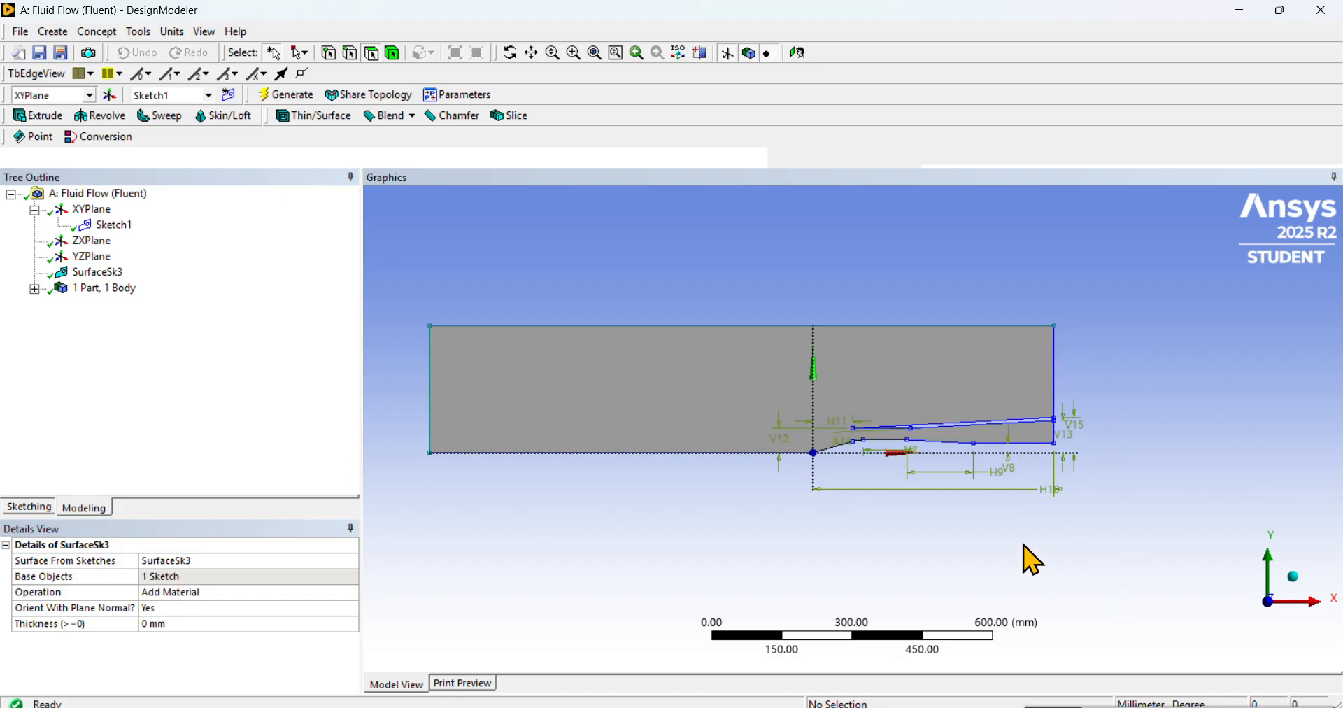
scroll(1048, 521, "up", 3)
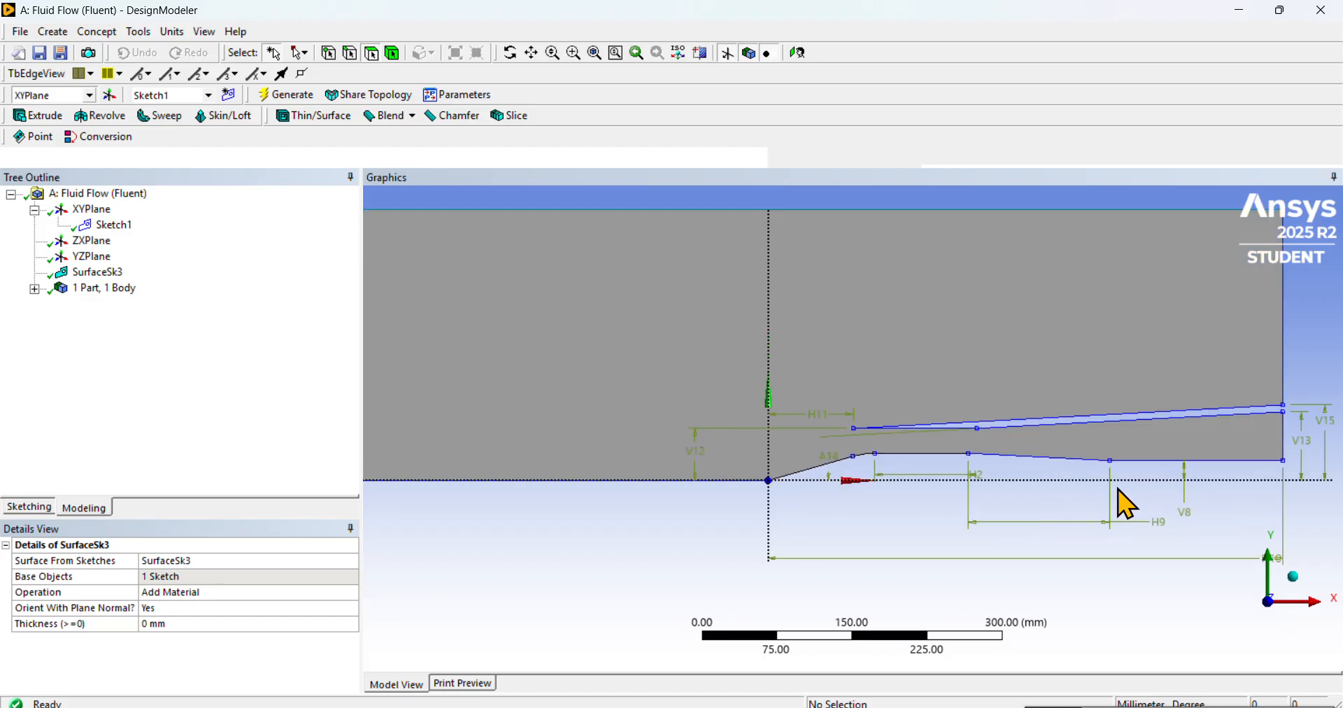
- Set the surface body's Fluid/Solid property to Fluid and regenerate the geometry
scroll(1118, 489, "up", 2)
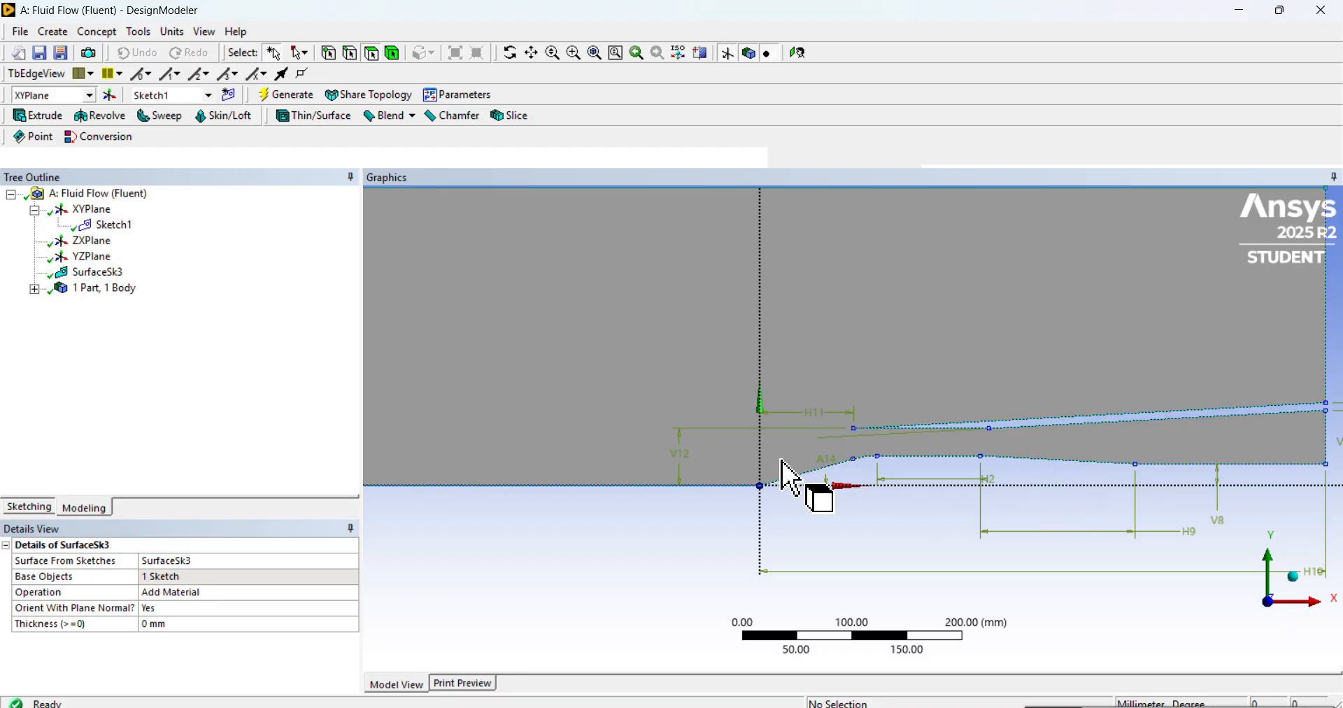
left_click(33, 288)
left_click(115, 305)
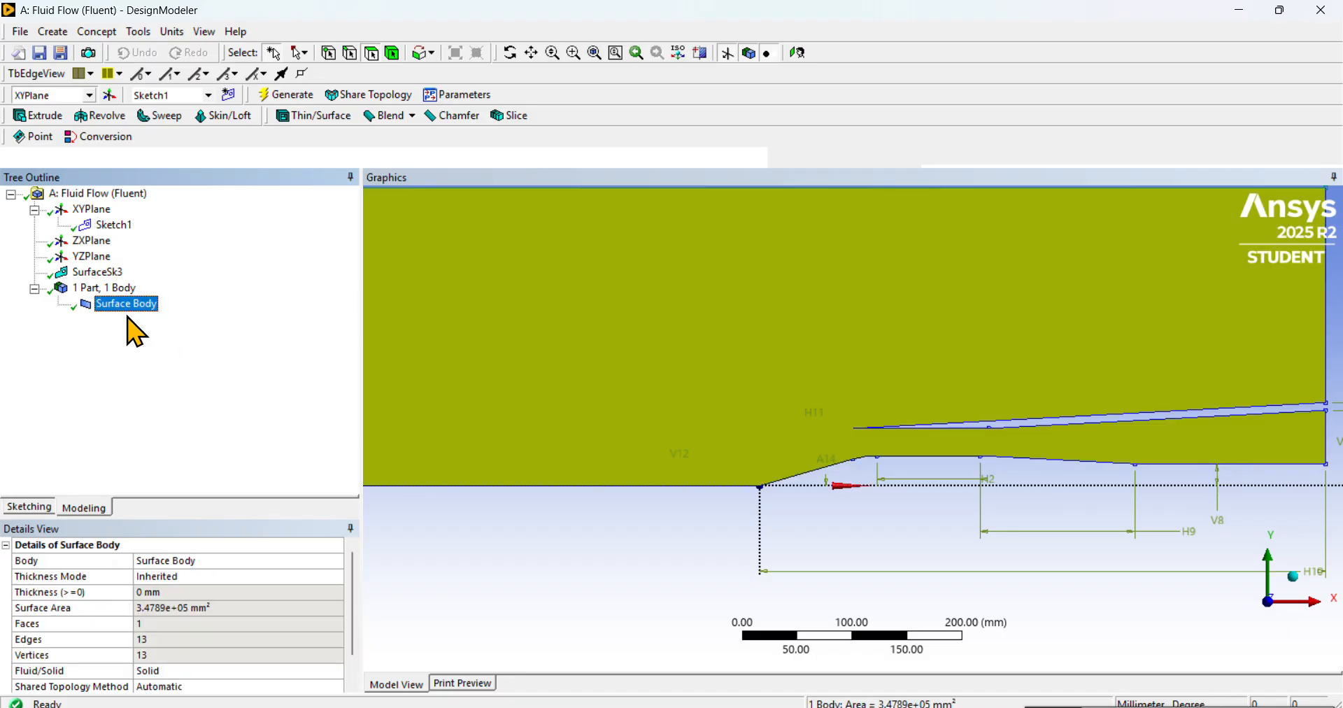
left_click_drag(351, 598, 347, 637)
left_click(314, 640)
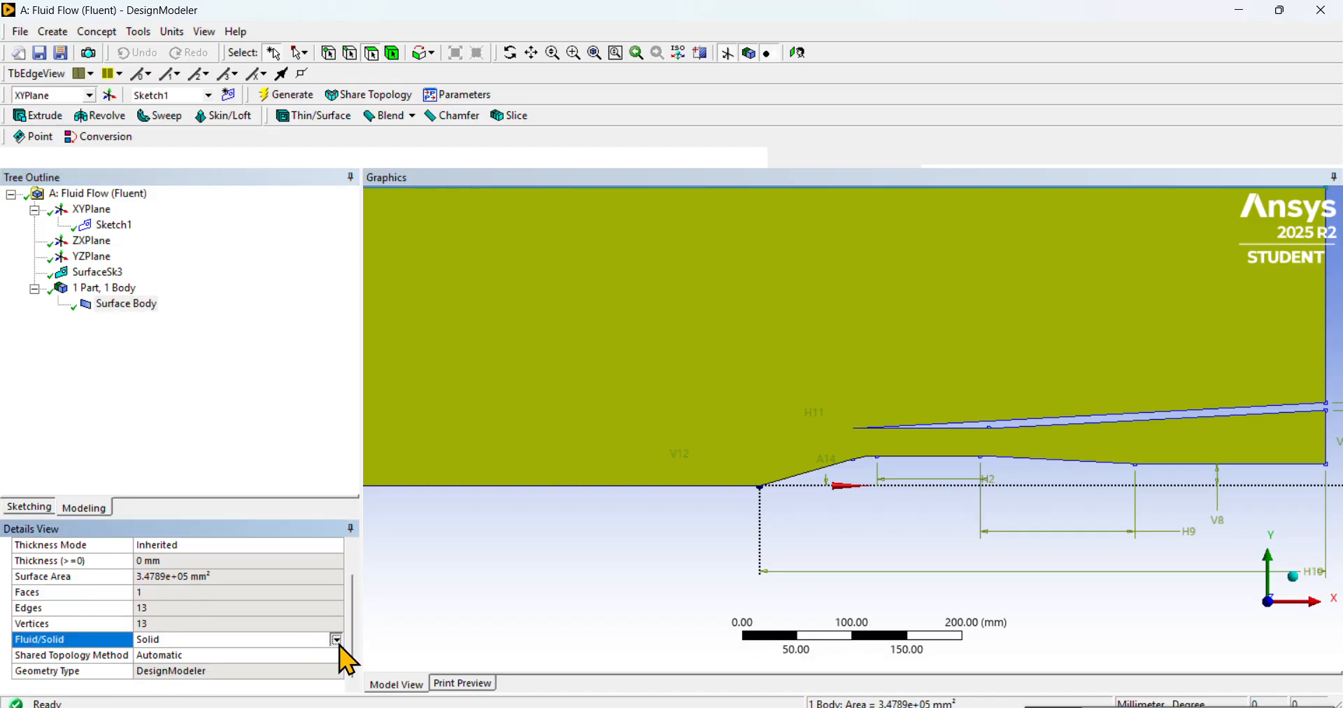
left_click(336, 640)
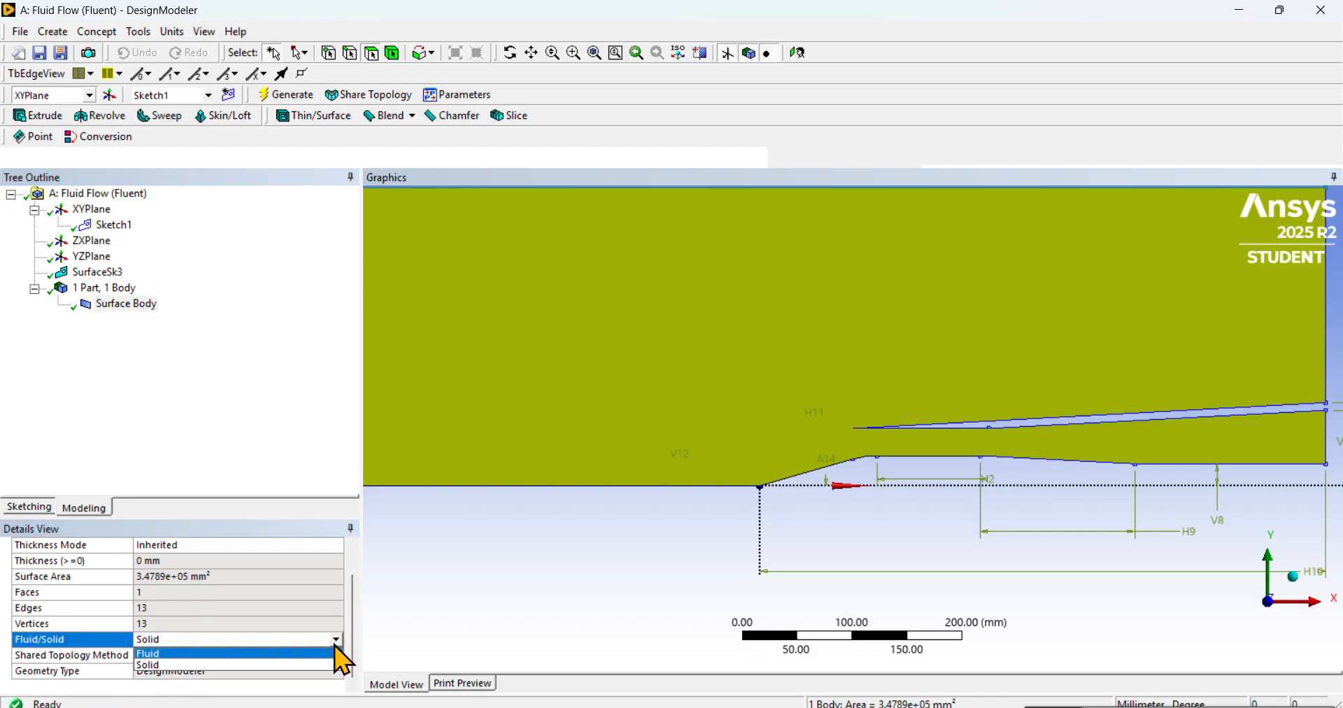
left_click(261, 655)
left_click(285, 96)
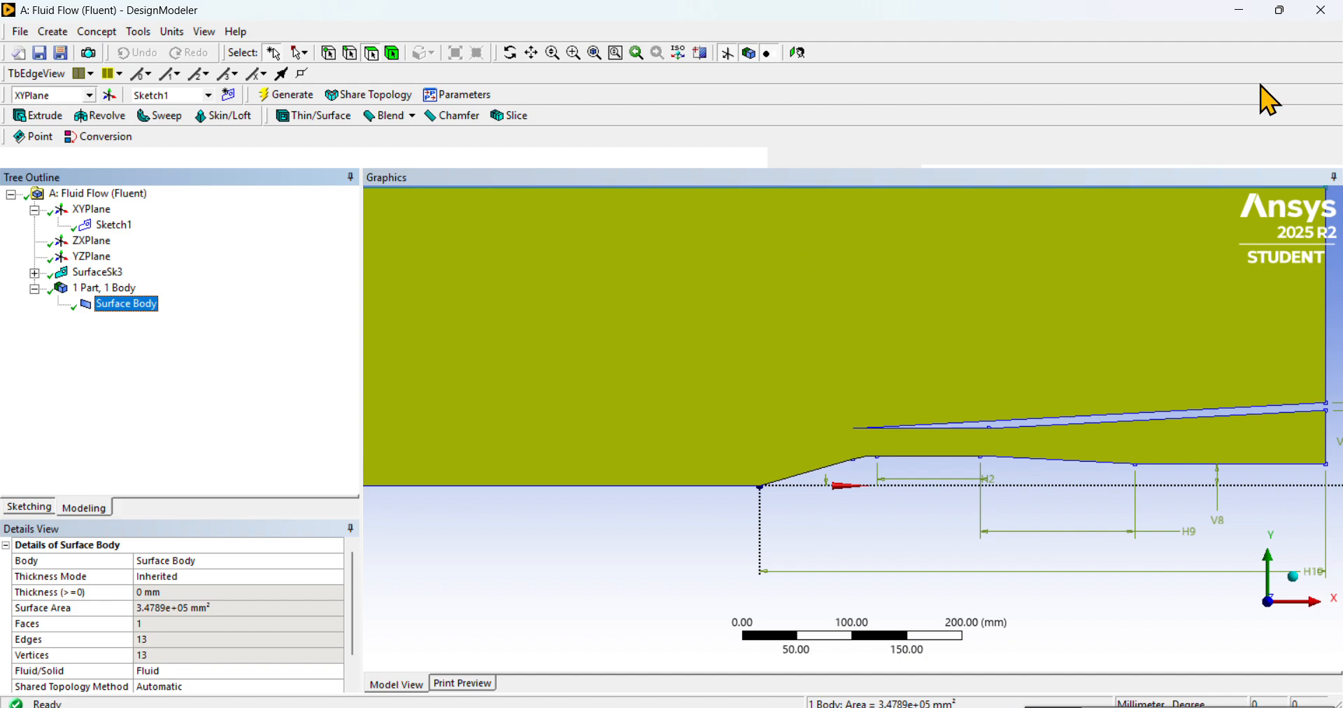
- Close DesignModeler to return to the Workbench project schematic, and select the Setup cell of the Fluid Flow (Fluent) system
left_click(1314, 5)
left_click(1322, 9)
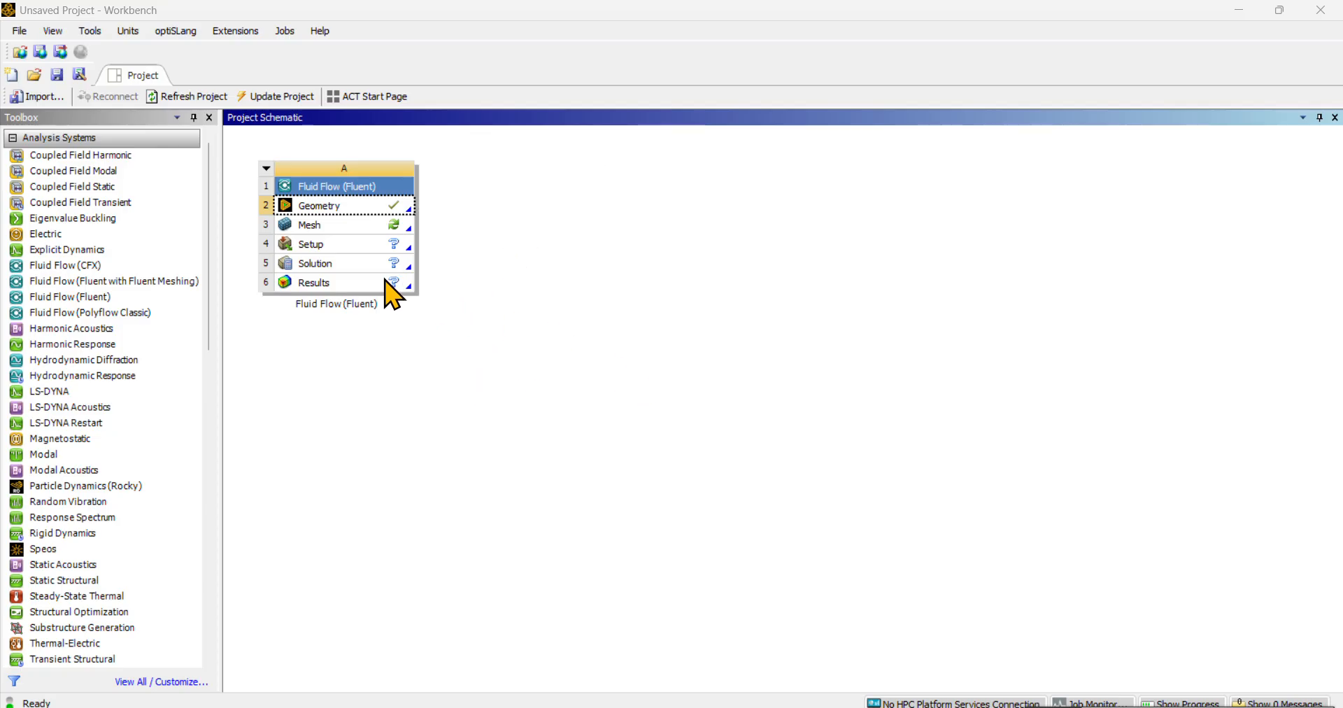
key("Down")
key("Down")
key("Down")
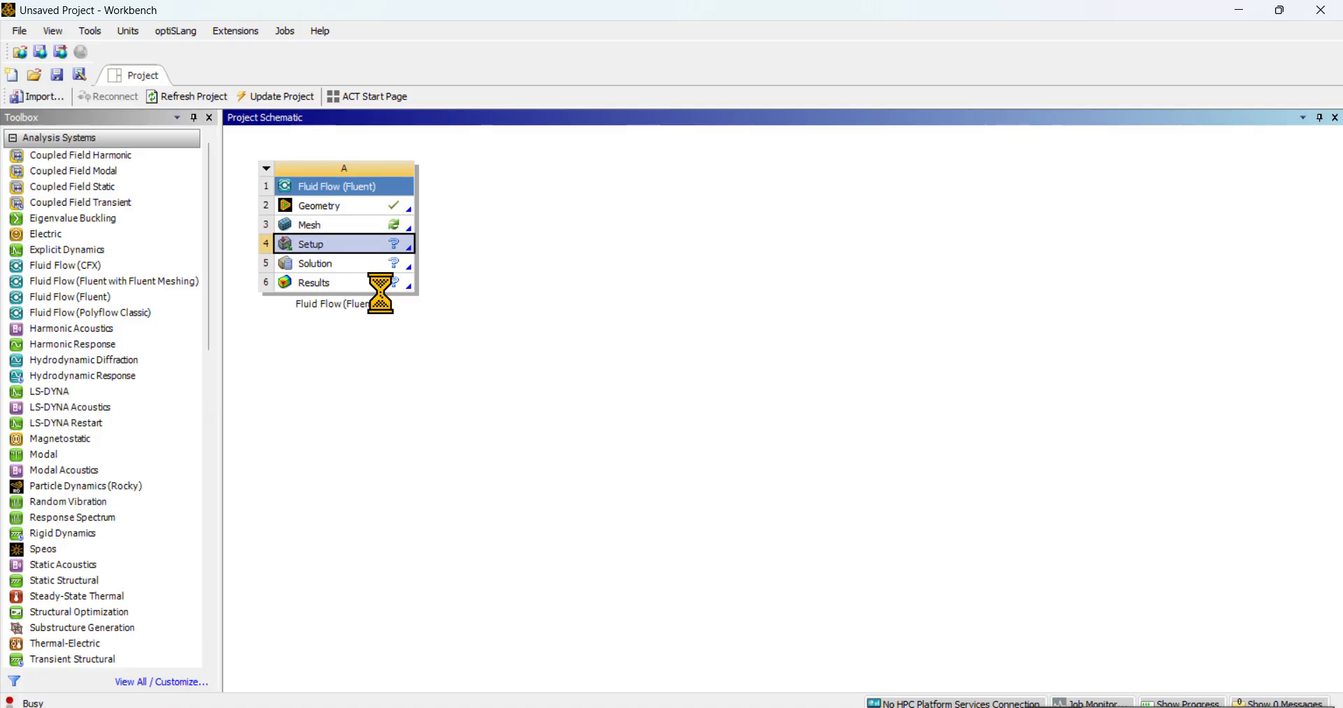